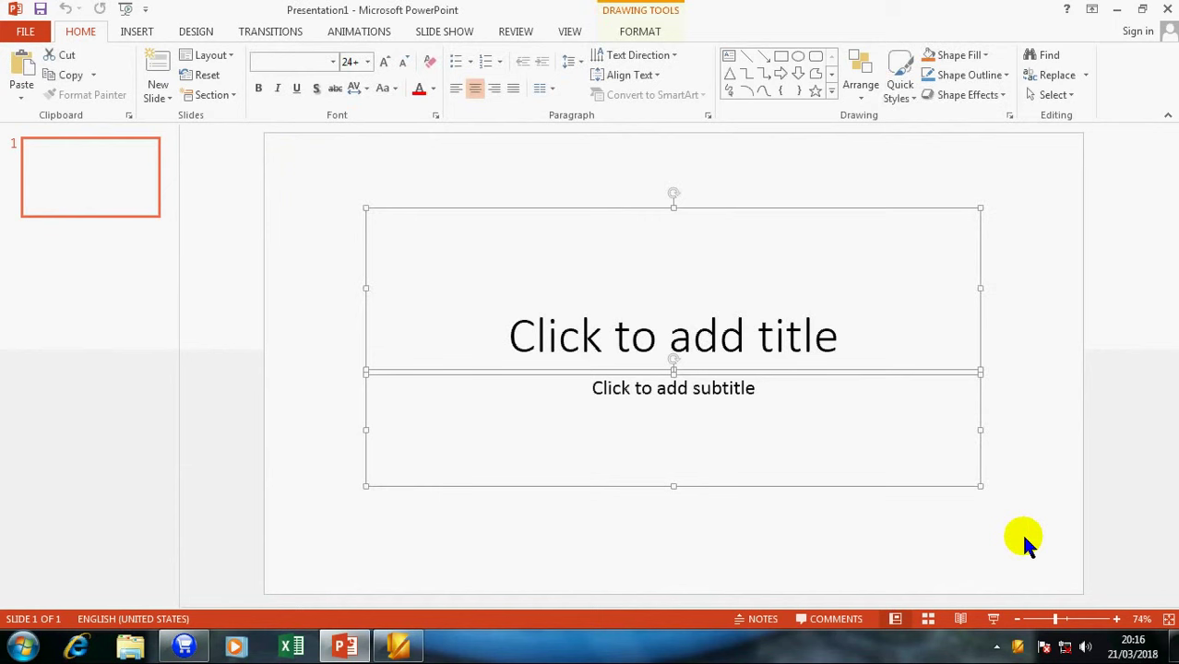
Step: Delete the title and subtitle placeholders, then draw a block arc enlarged to 8.62 cm and thinned
key(Delete)
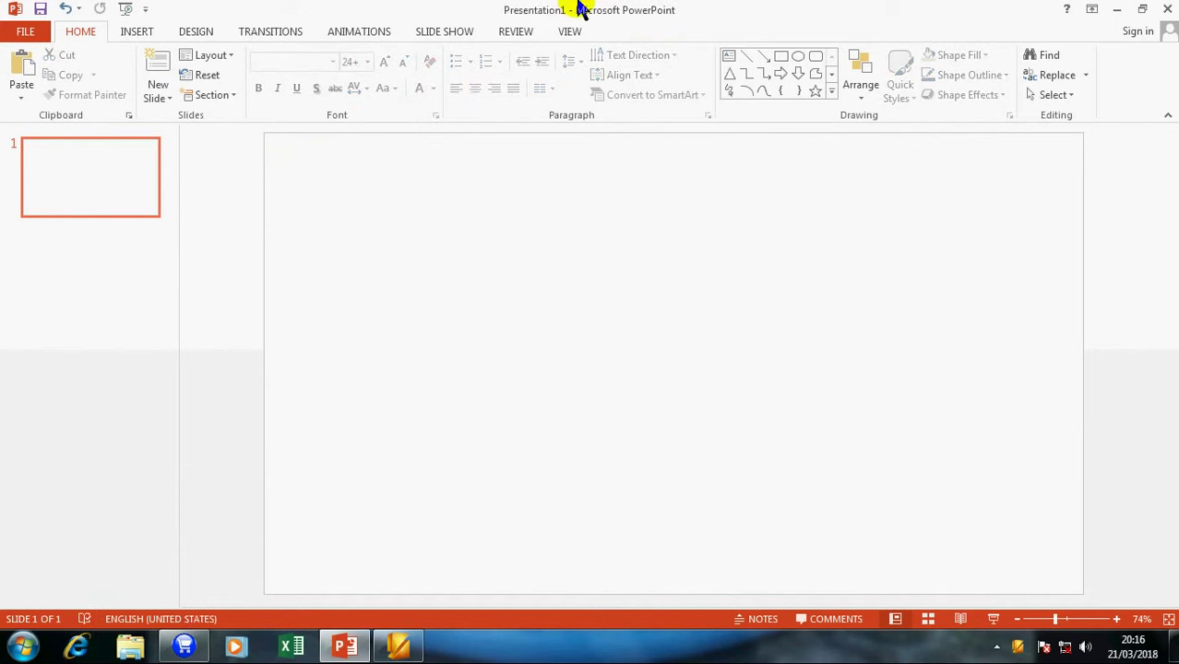
click(138, 35)
click(295, 65)
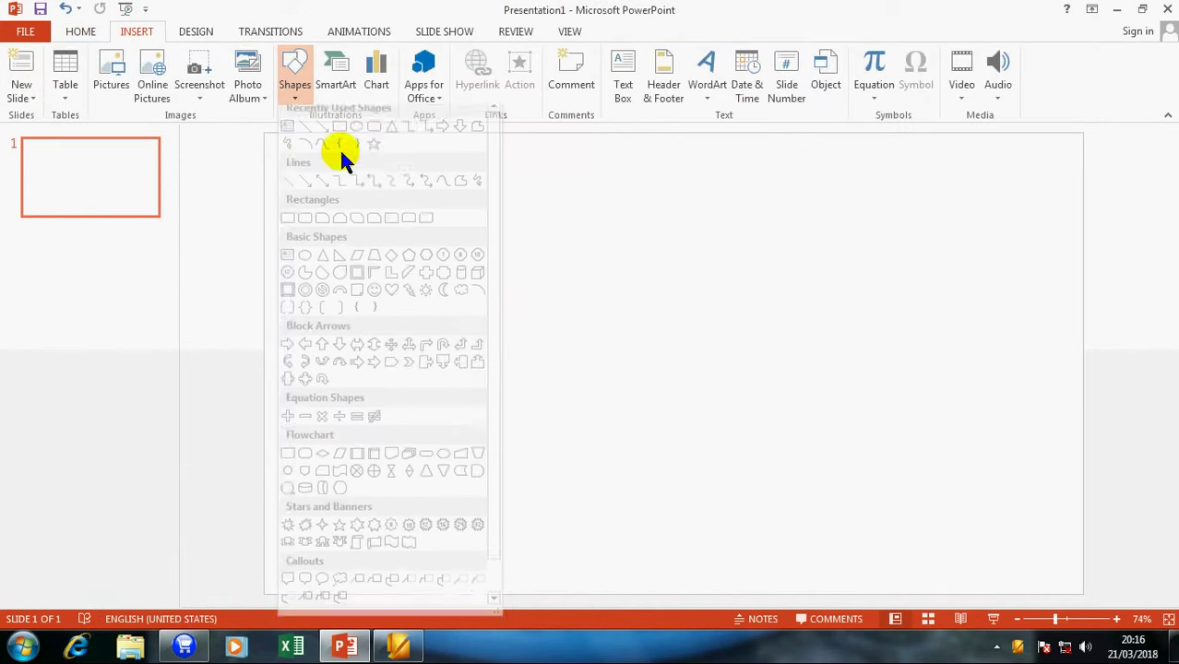
click(339, 298)
click(615, 286)
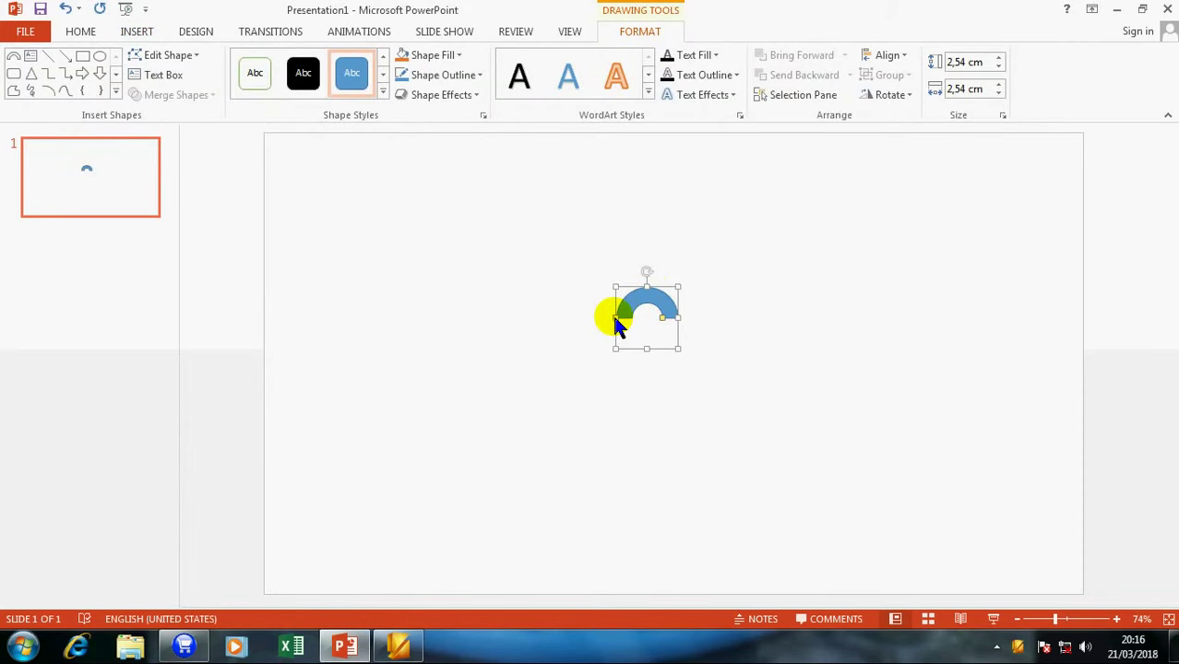
drag(674, 342, 825, 496)
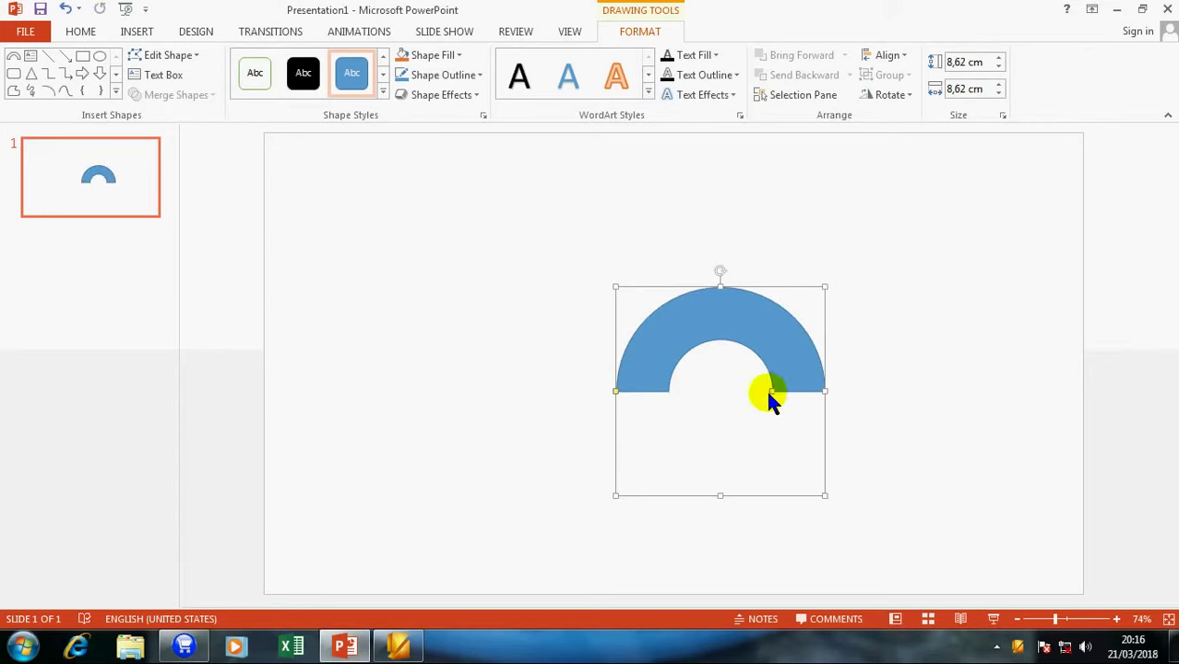
drag(768, 392, 799, 381)
text(Search)
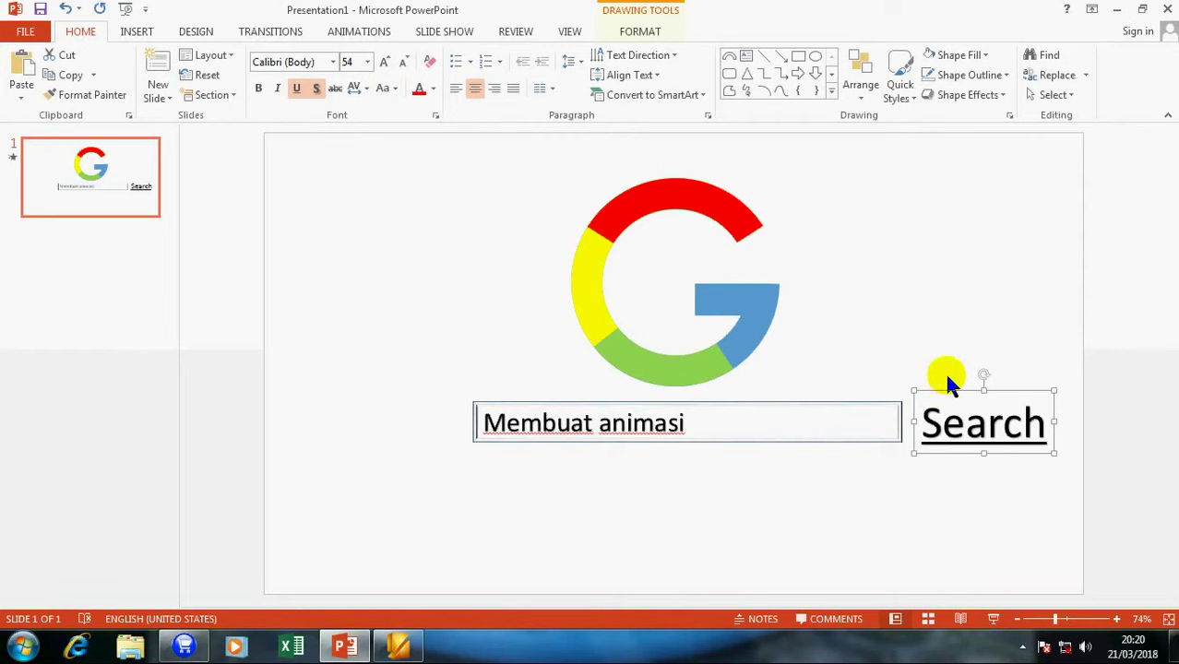
Step: Shrink the Search text to 48 pt, colour it blue, and bring up the Shapes gallery
click(406, 64)
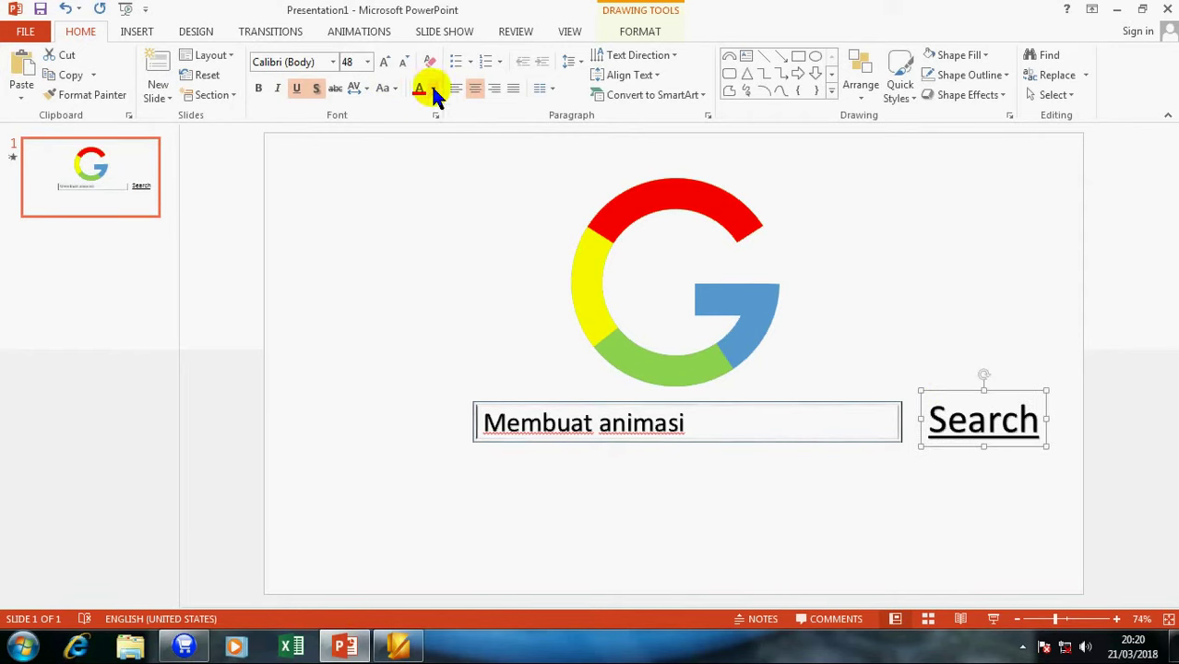
click(433, 88)
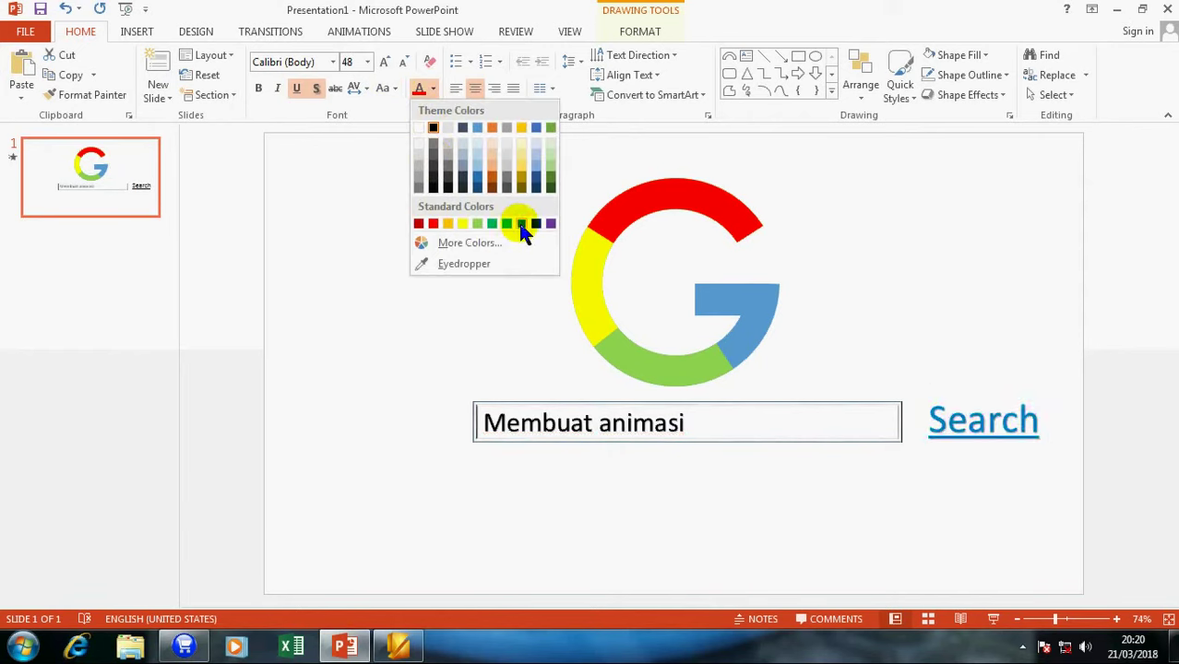
click(136, 31)
click(294, 74)
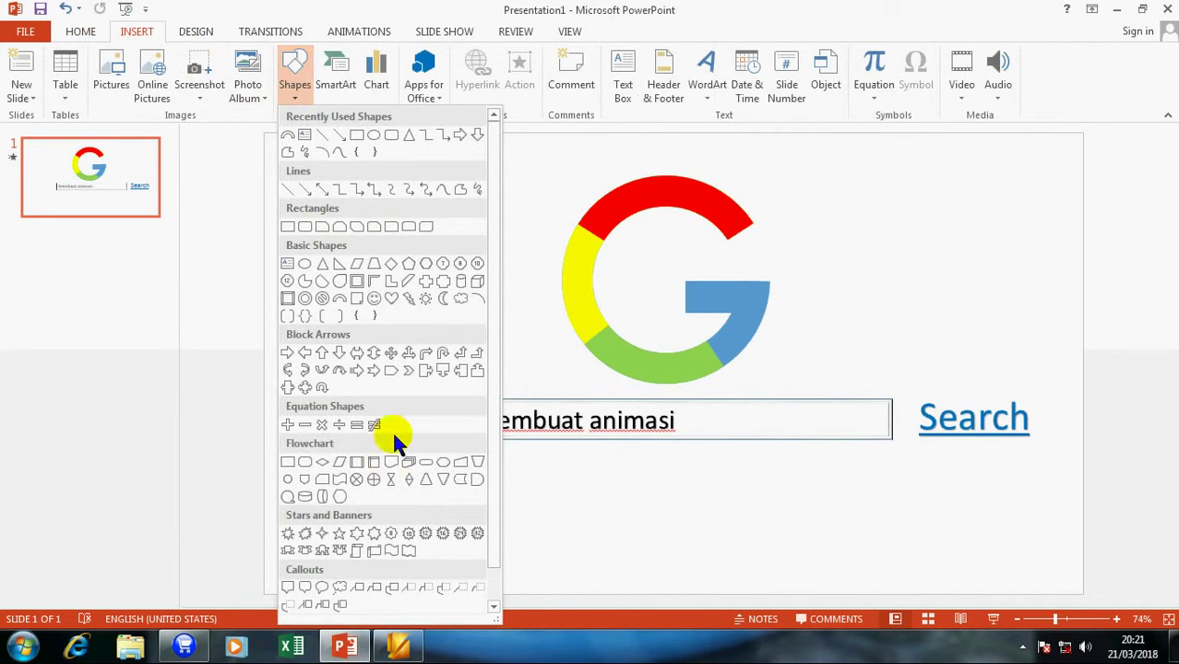
Step: Draw an up arrow below the search box
click(325, 354)
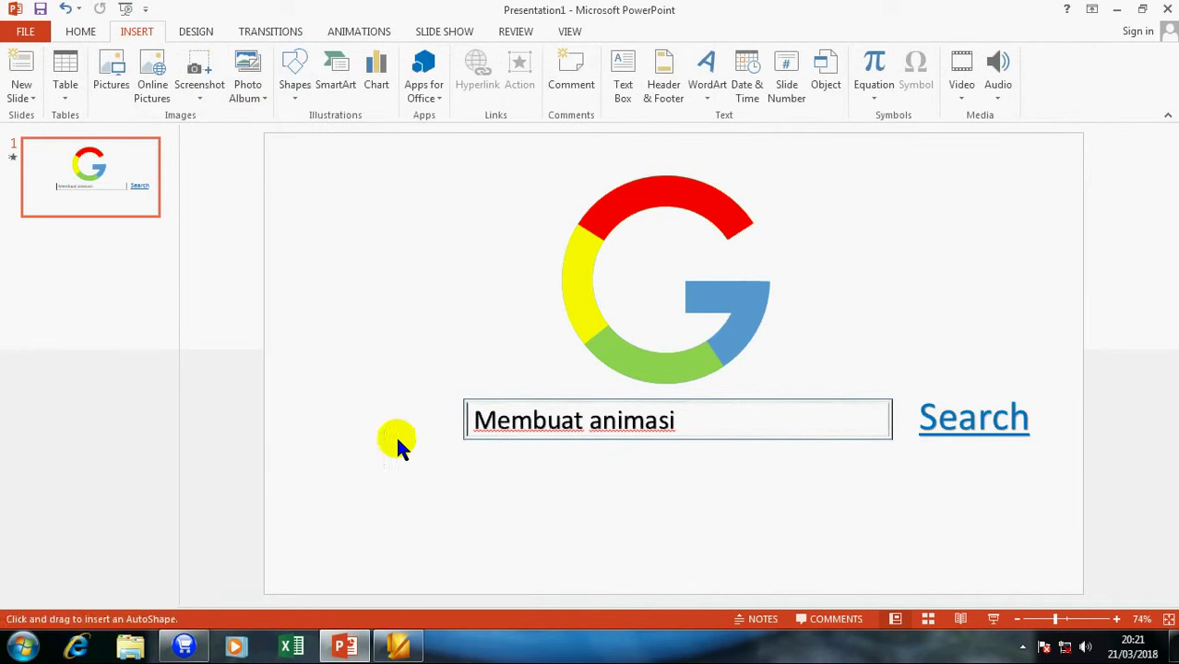
drag(455, 480, 492, 546)
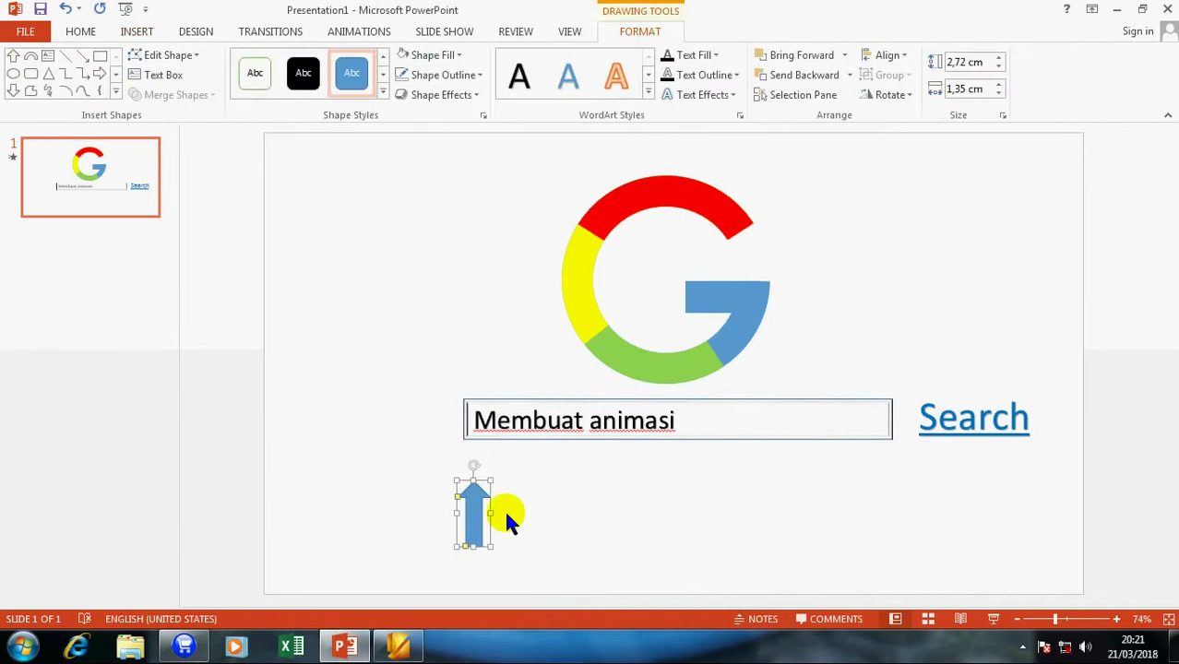
click(446, 504)
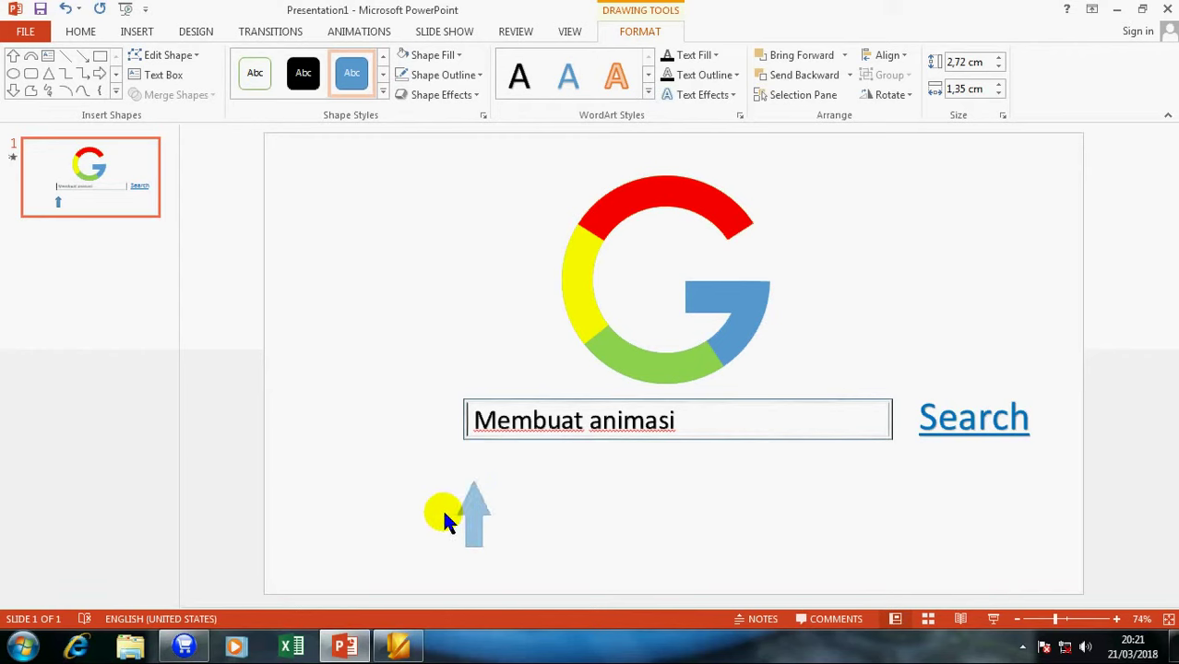
click(464, 522)
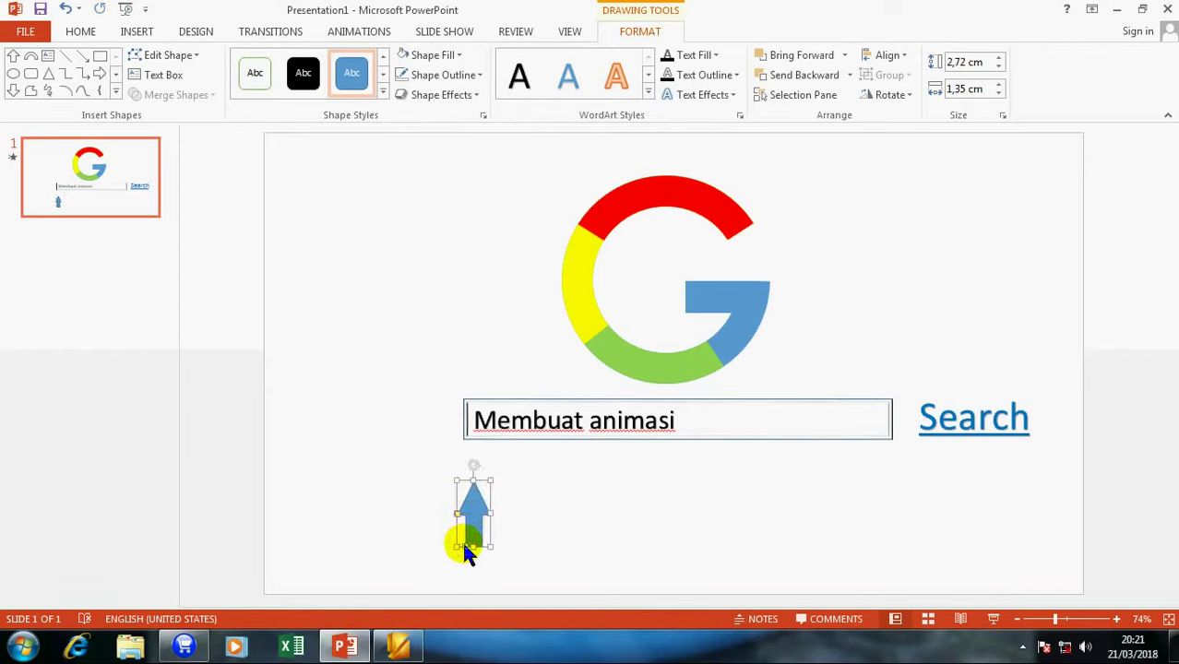
click(466, 554)
click(466, 546)
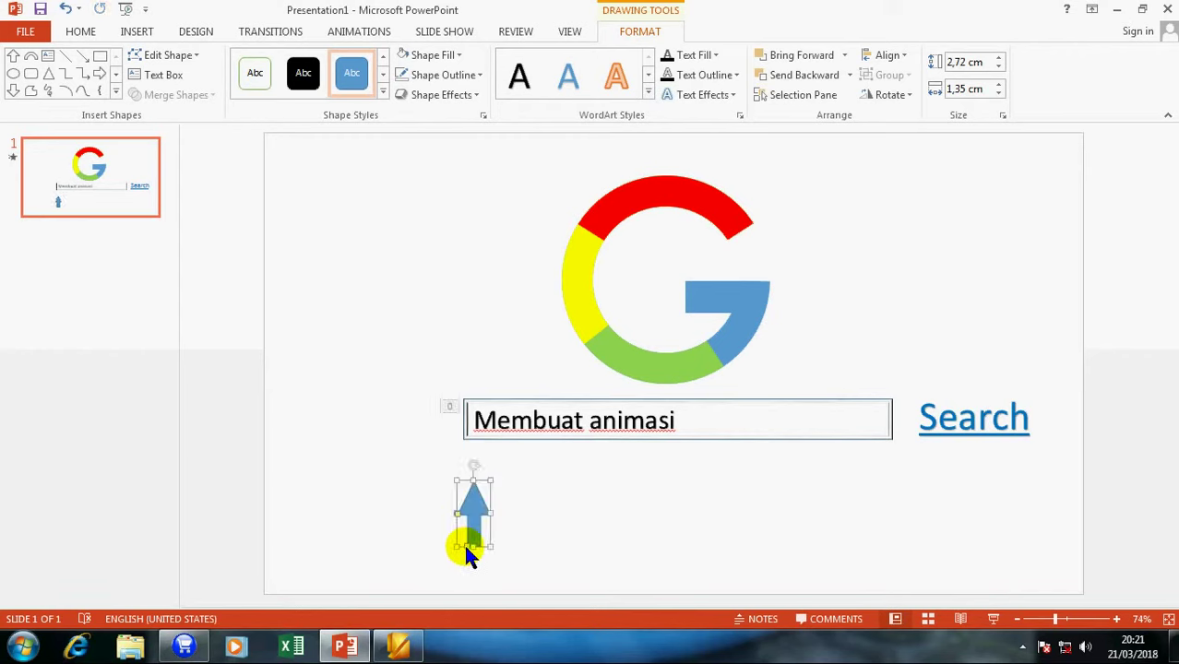
Step: Give the up arrow a black 2¼ pt outline
click(425, 75)
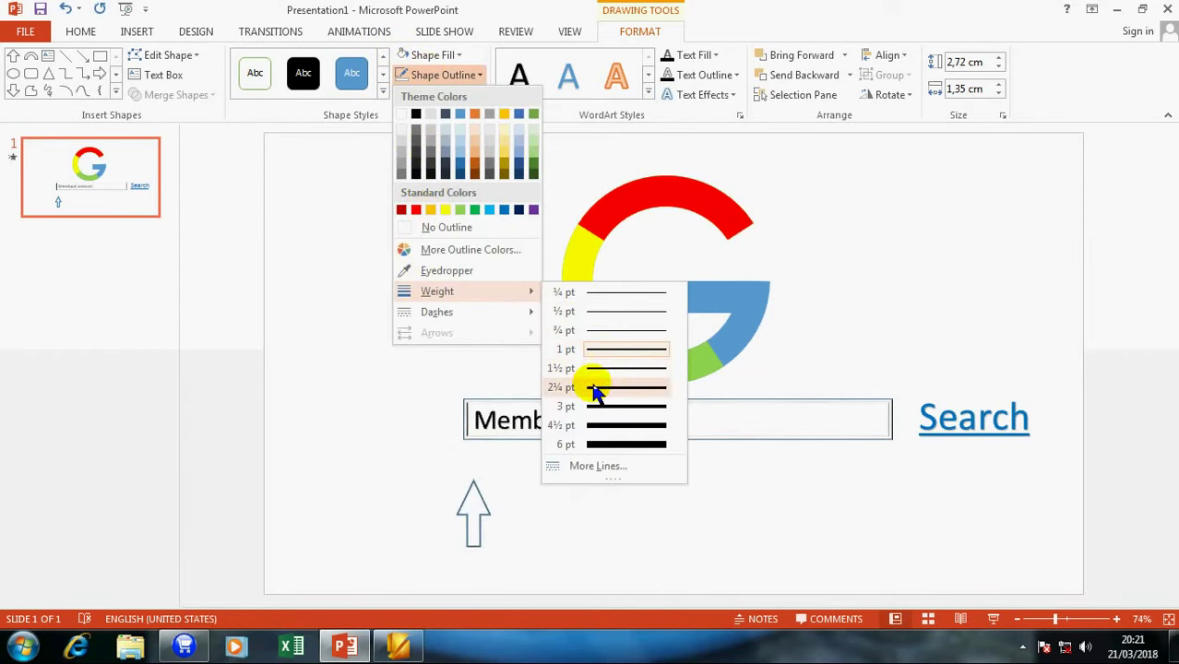
click(607, 385)
click(427, 74)
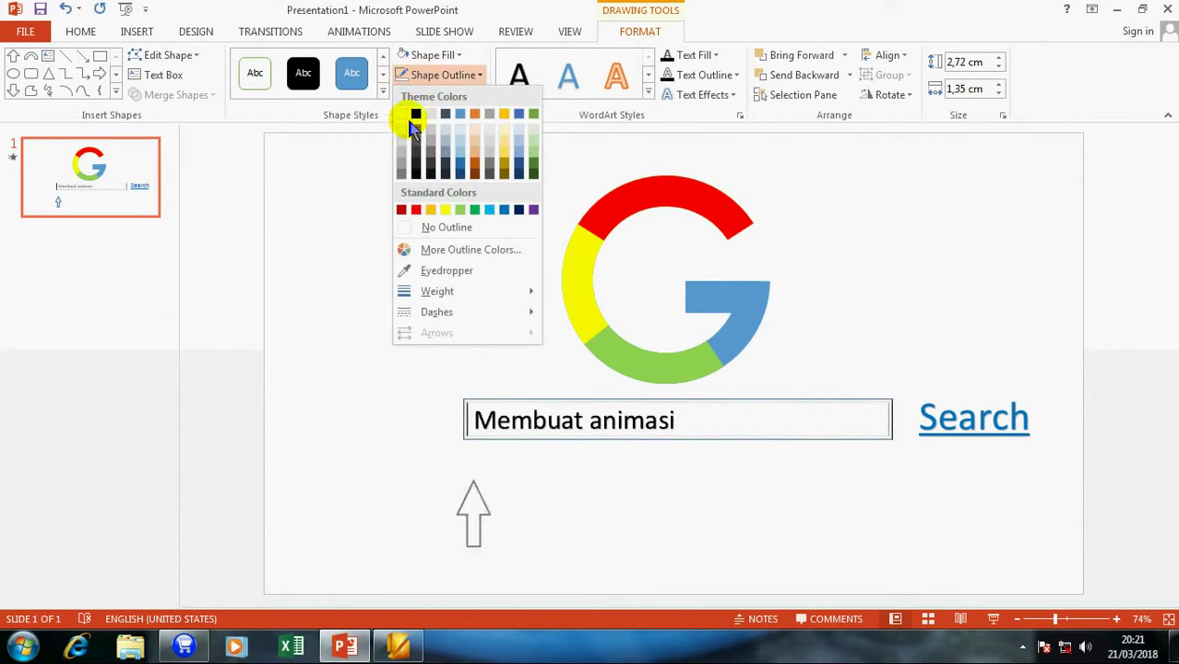
click(416, 115)
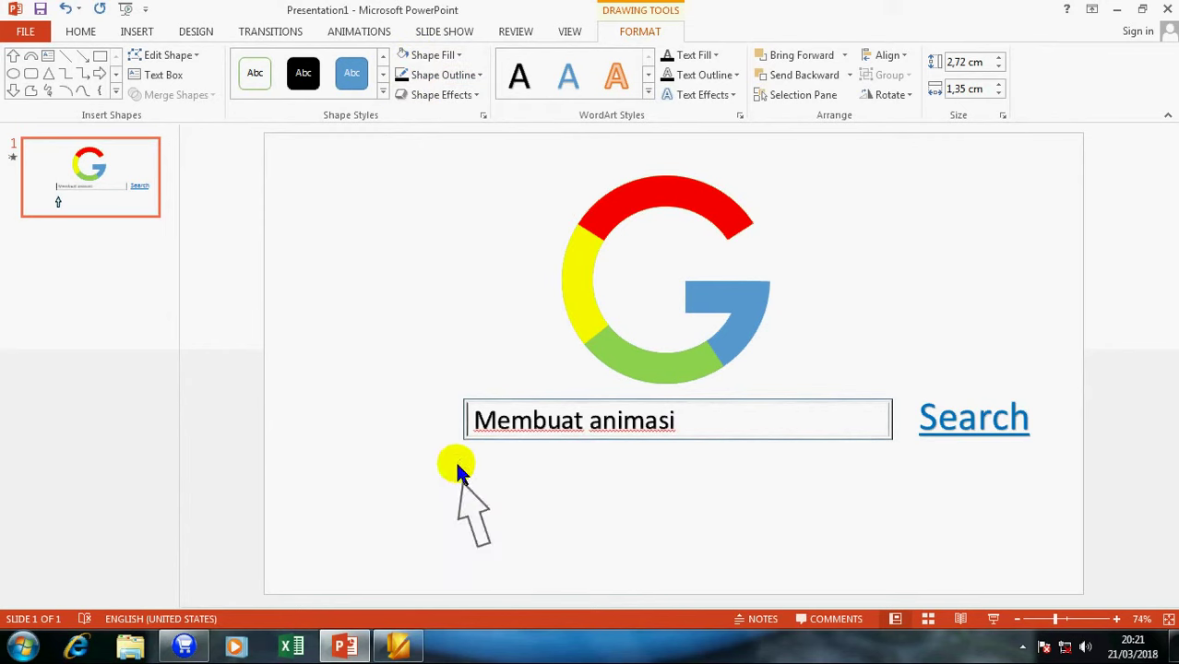
Step: Move the arrow onto the Search label, fill it black, and enlarge it to 2,14 × 1,42 cm
mouse_move(447, 472)
mouse_down()
mouse_move(990, 446)
mouse_move(978, 427)
mouse_up()
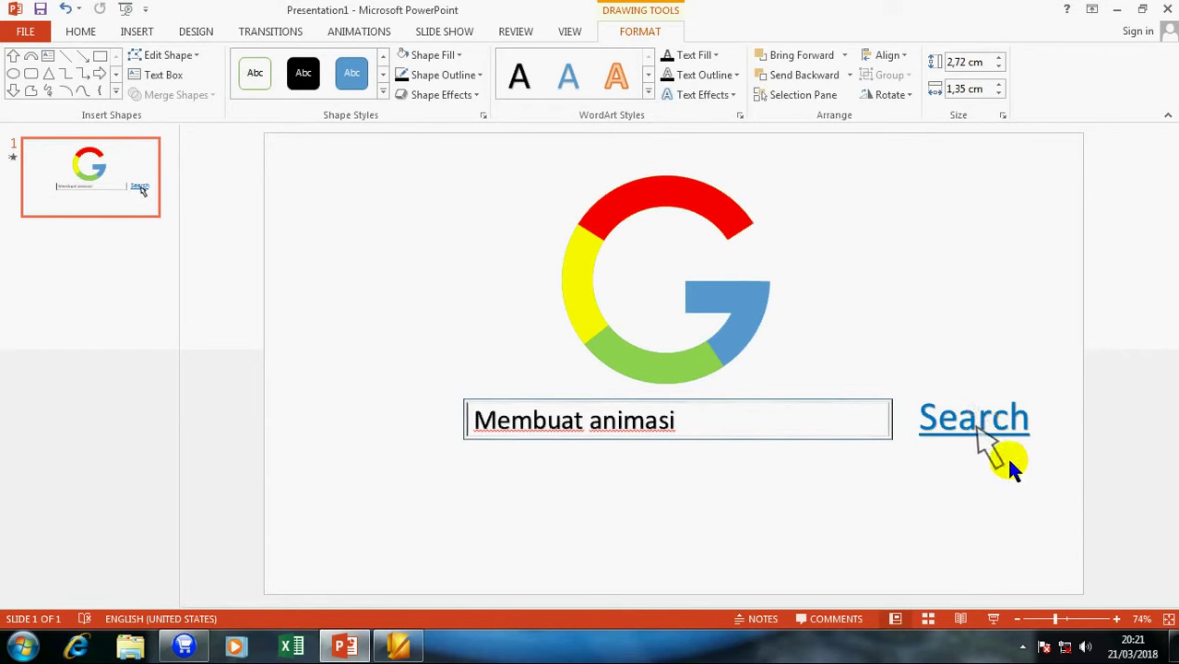
click(1000, 452)
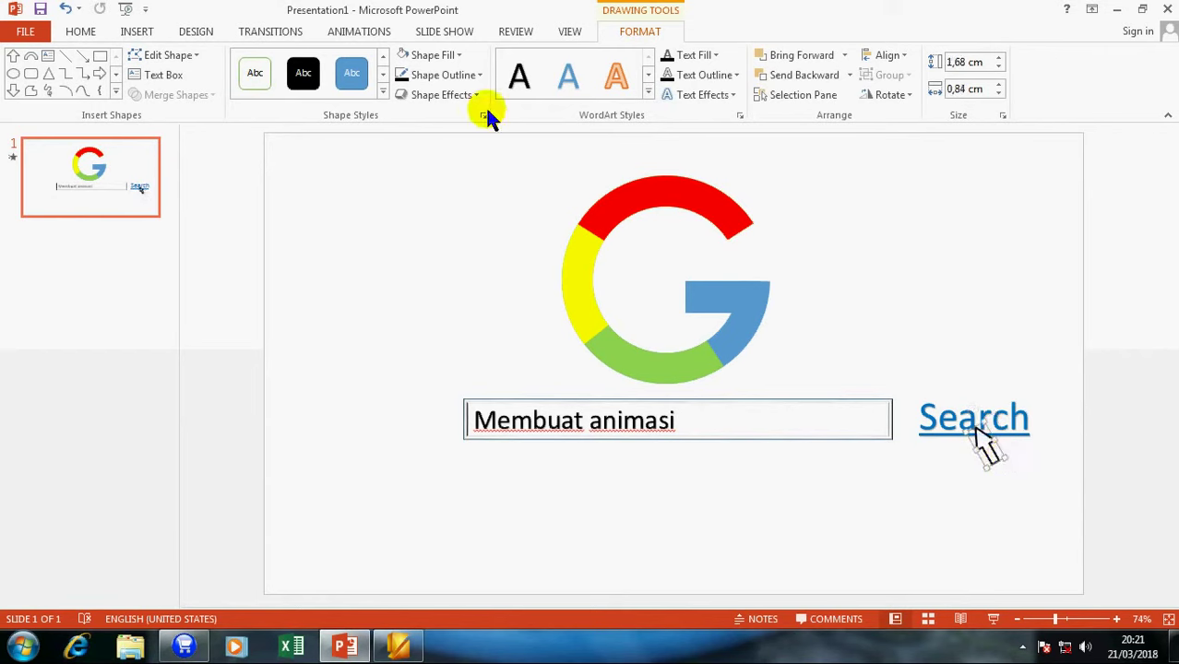
click(430, 58)
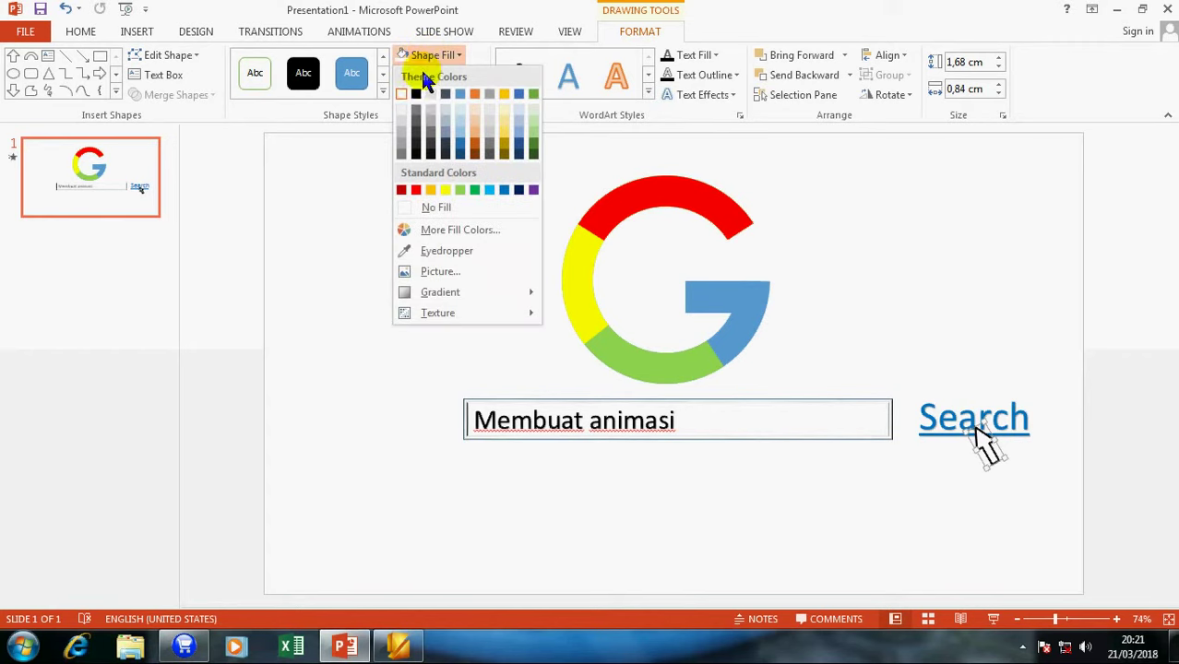
click(416, 94)
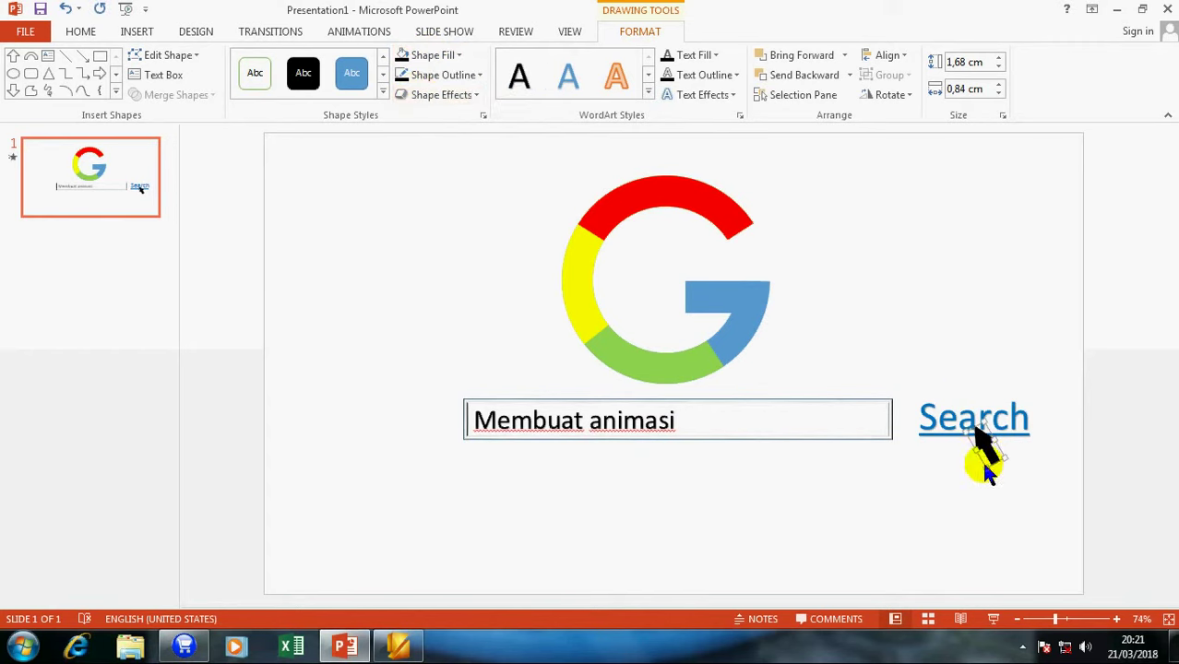
drag(985, 465, 978, 478)
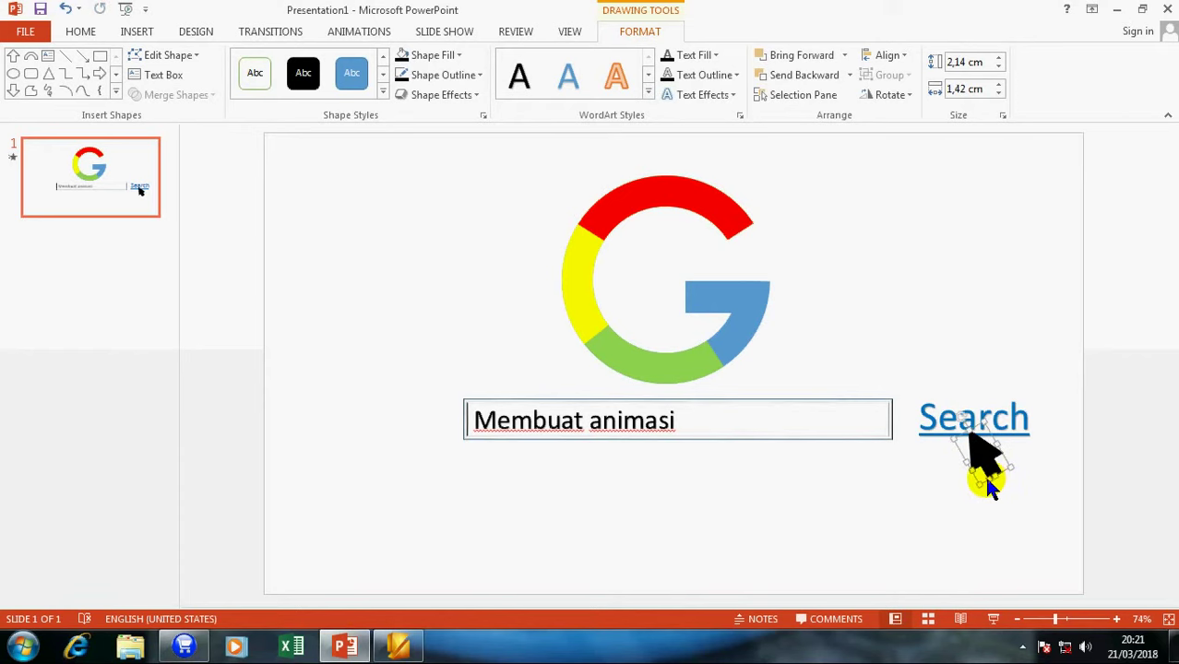
click(989, 489)
click(997, 454)
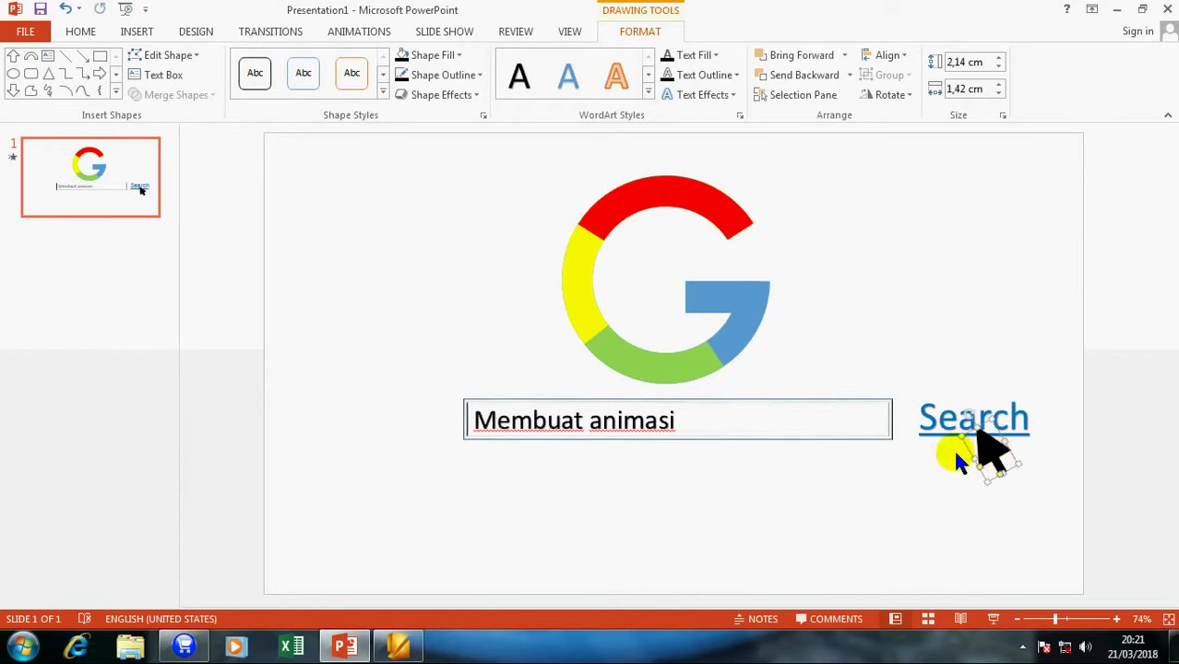
Step: Apply a Pulse emphasis to the black arrow, starting With Previous
click(359, 31)
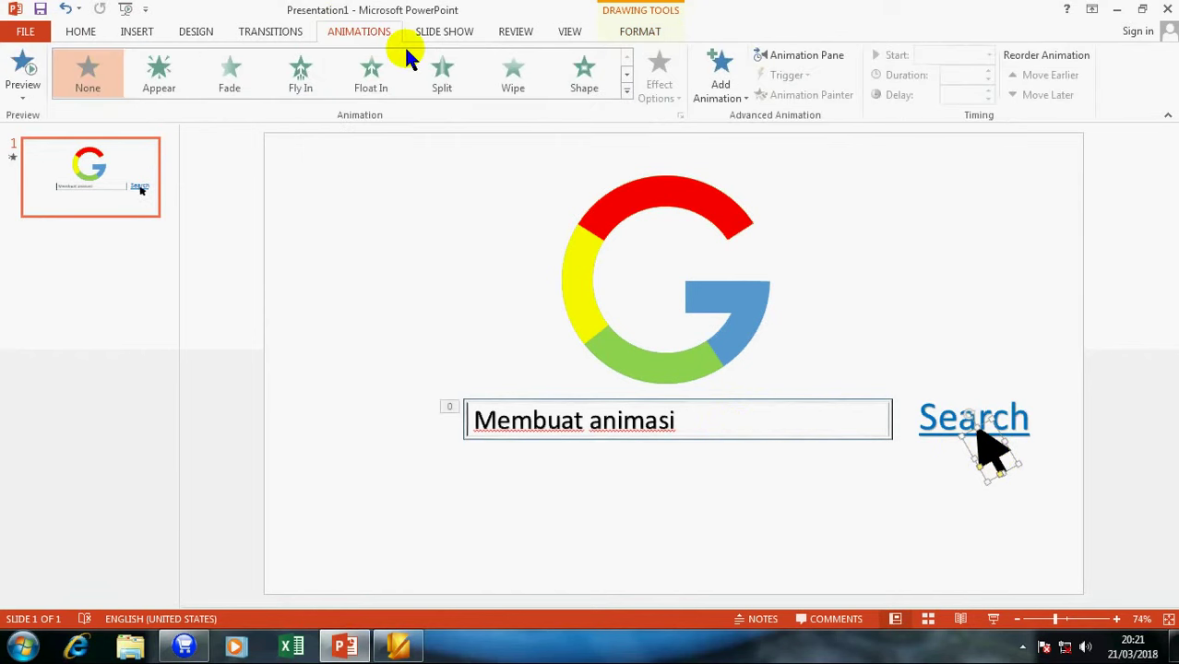
click(628, 89)
click(92, 273)
click(989, 55)
click(950, 81)
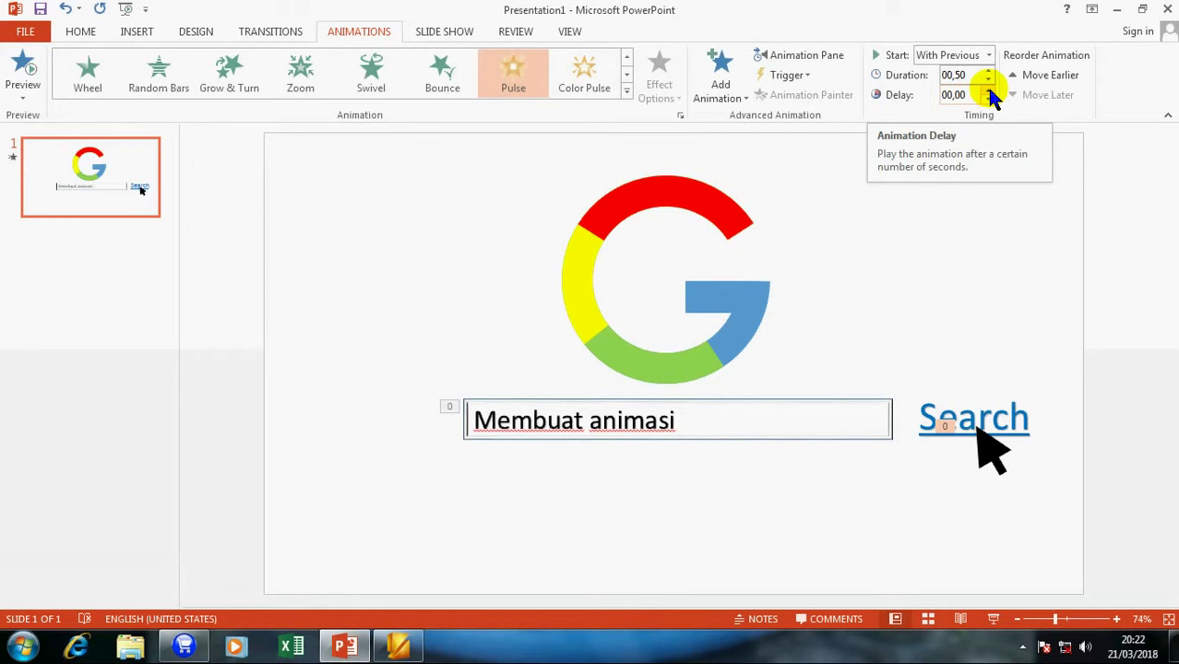
click(613, 422)
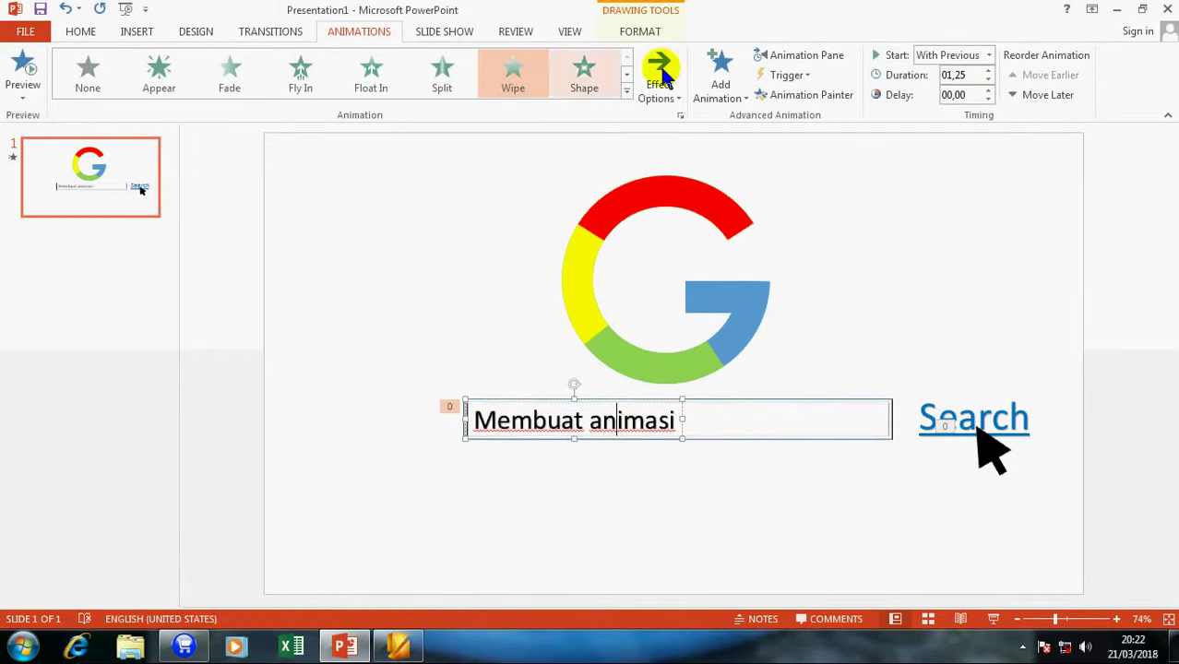
Step: In the Animation Pane, give Up Arrow 16's pulse a 01,25 delay and 00,75 duration
click(799, 55)
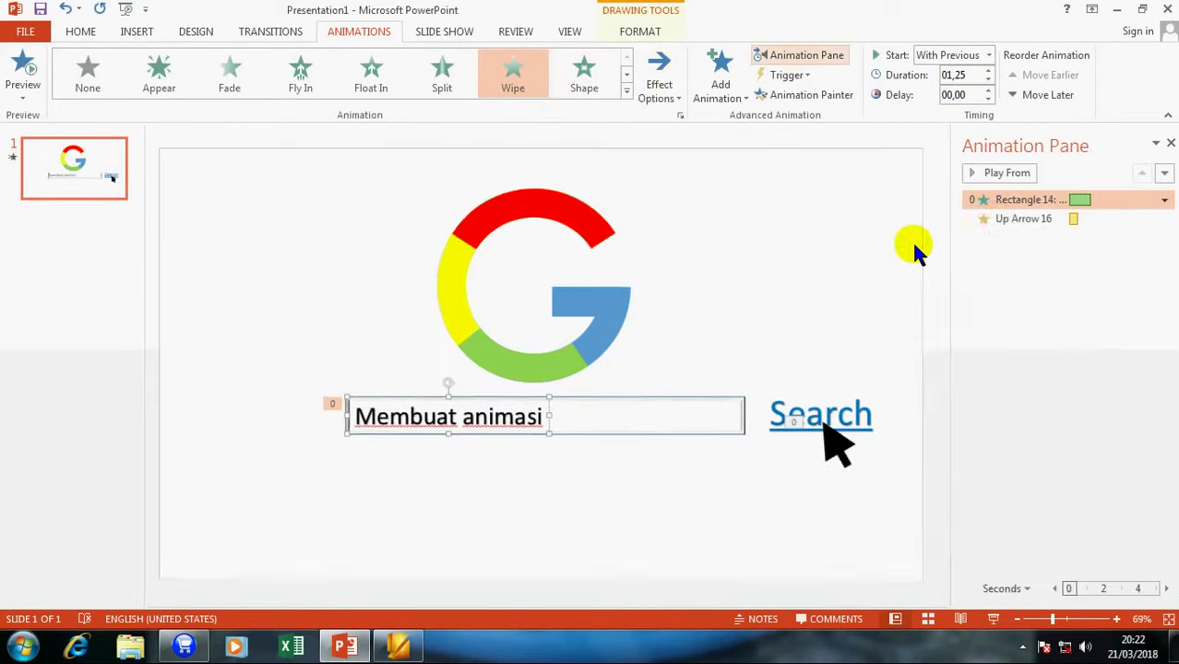
click(1015, 220)
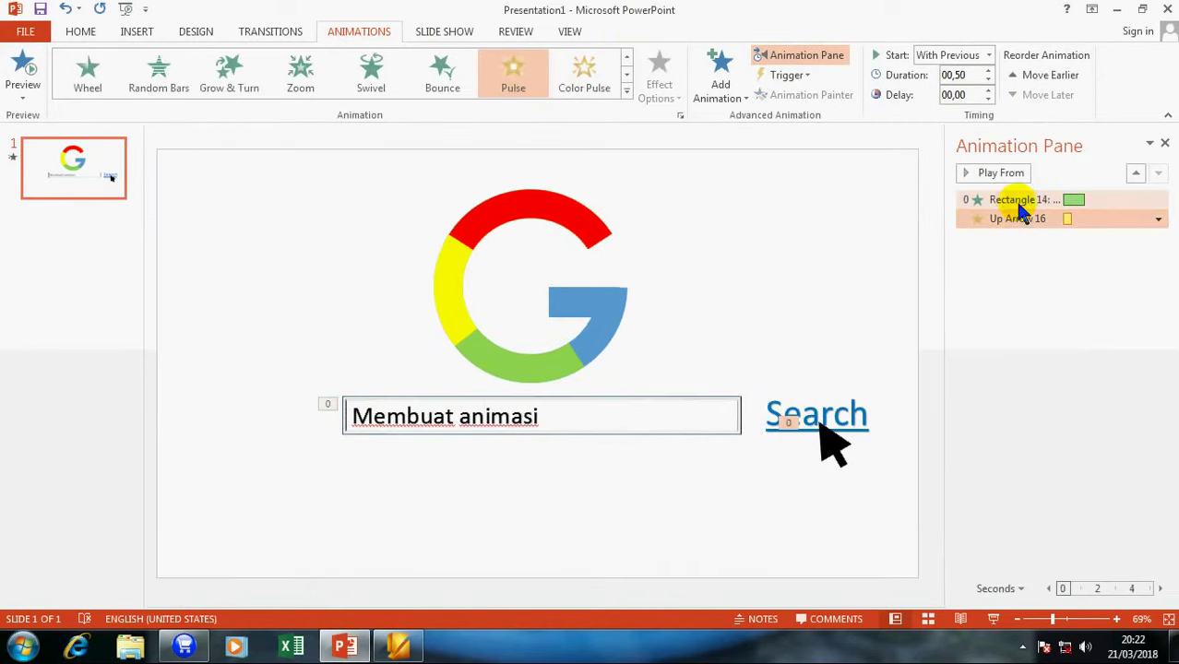
click(989, 91)
click(988, 90)
click(988, 91)
click(988, 91)
click(988, 90)
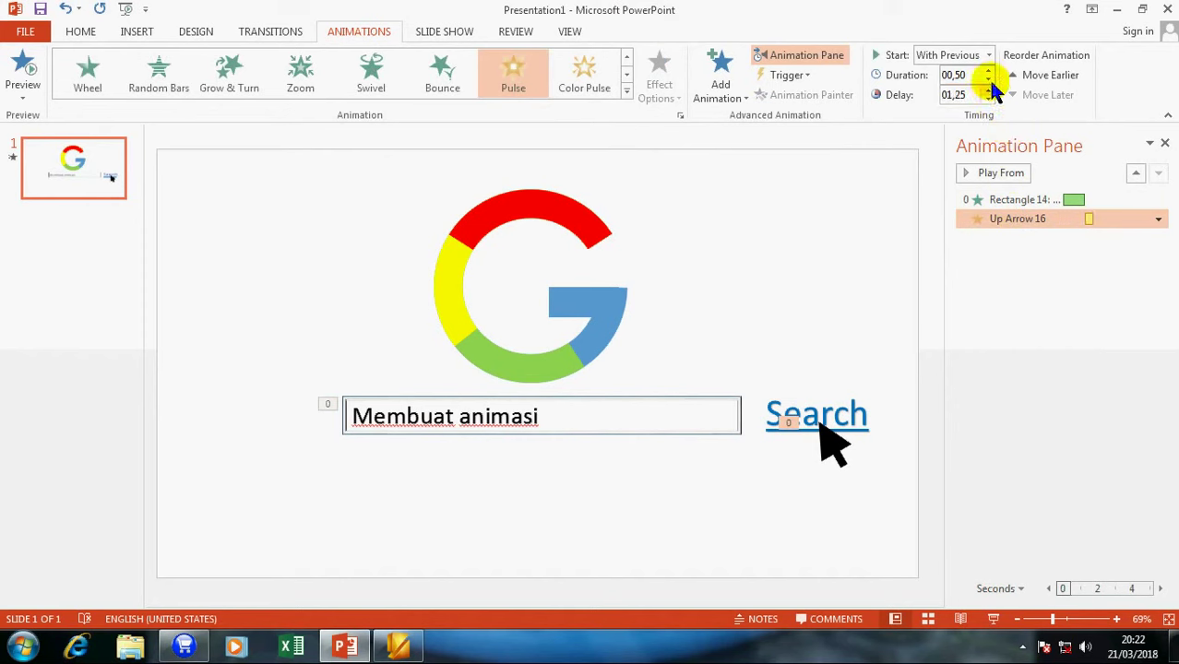
click(988, 71)
Step: Preview the slide show, then return to editing and select the Search link
click(993, 619)
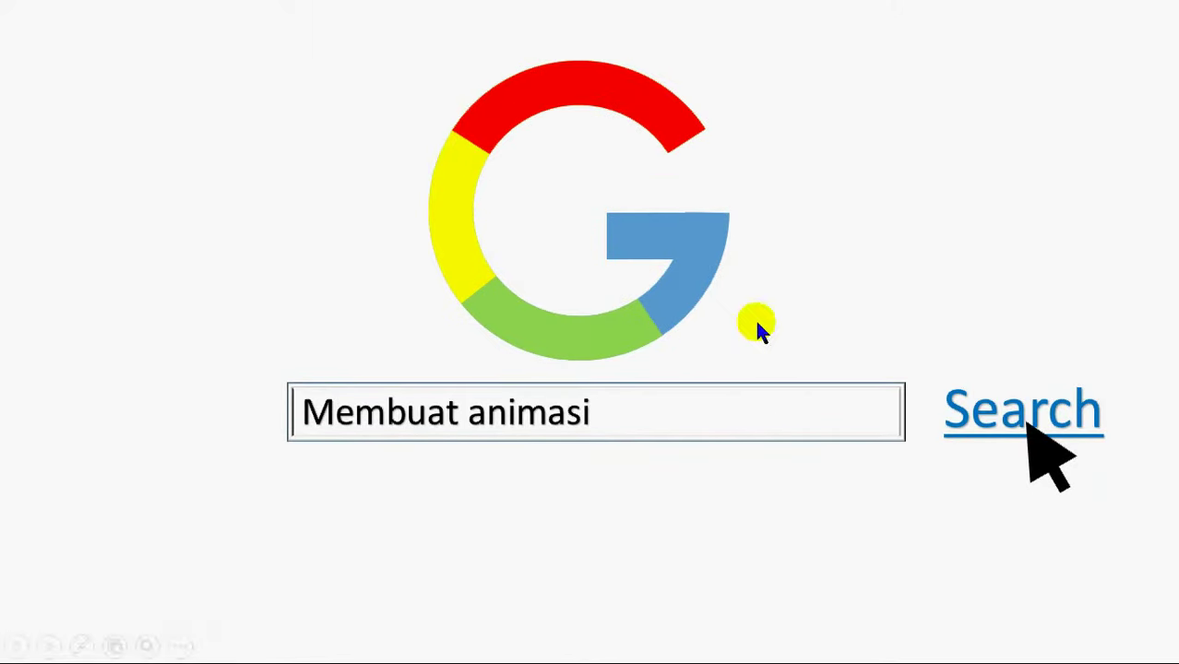
key(Escape)
click(836, 395)
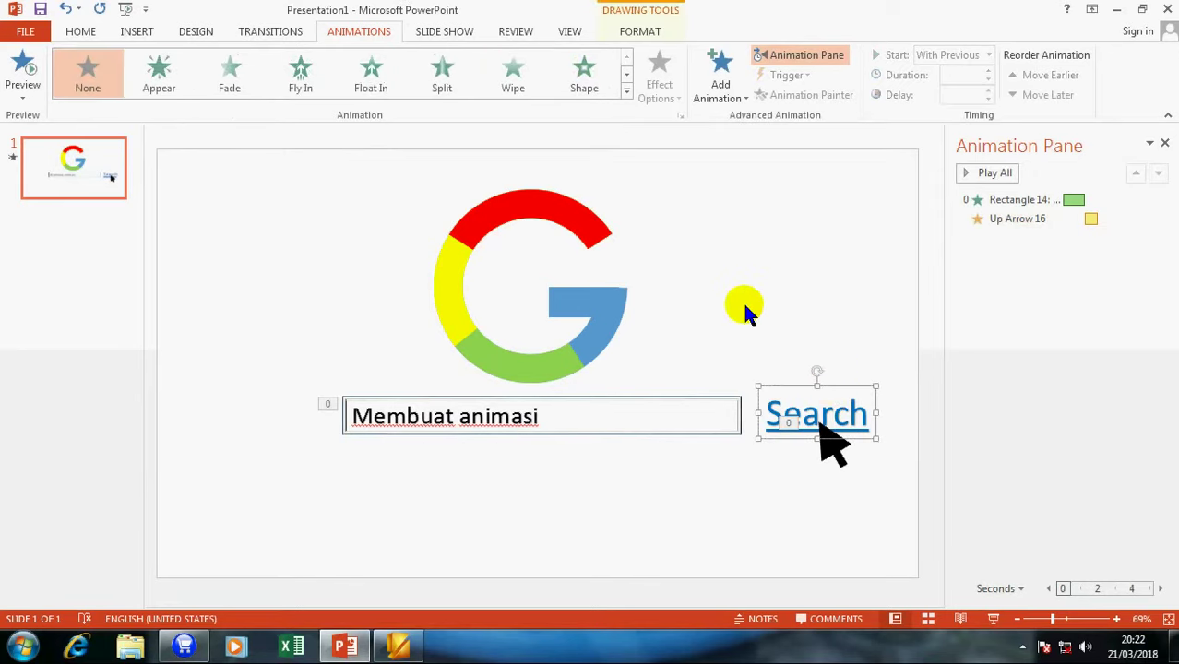
Step: Give the Search link a With Previous Pulse lasting 00,75 and preview the slide show
click(627, 92)
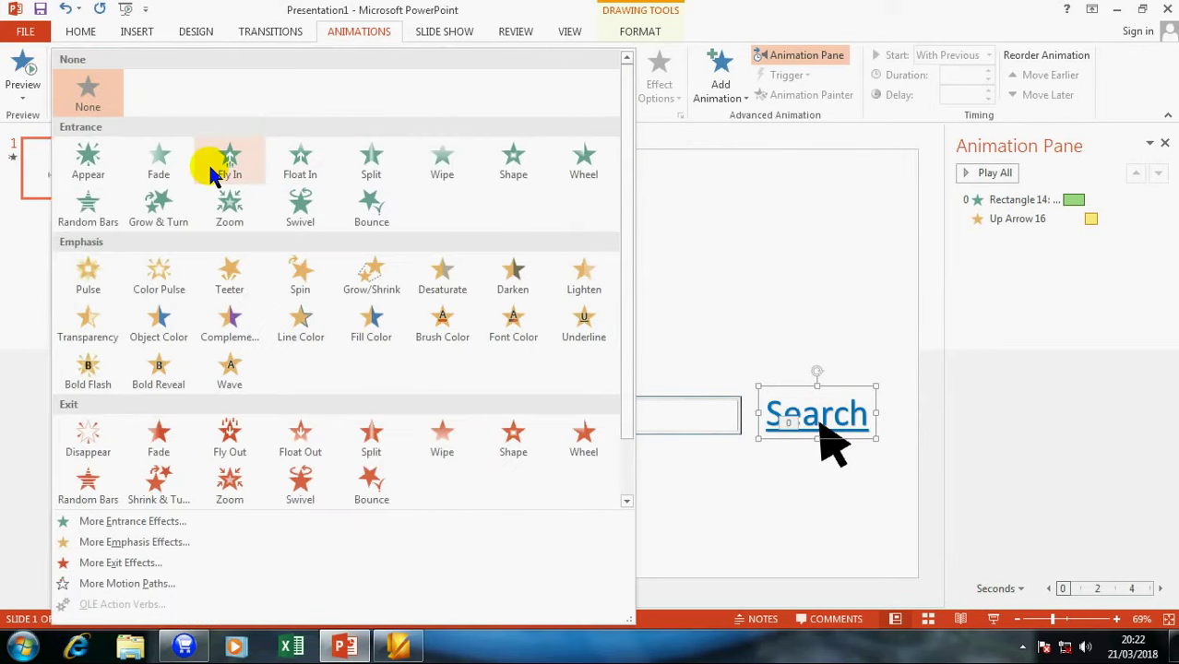
click(87, 275)
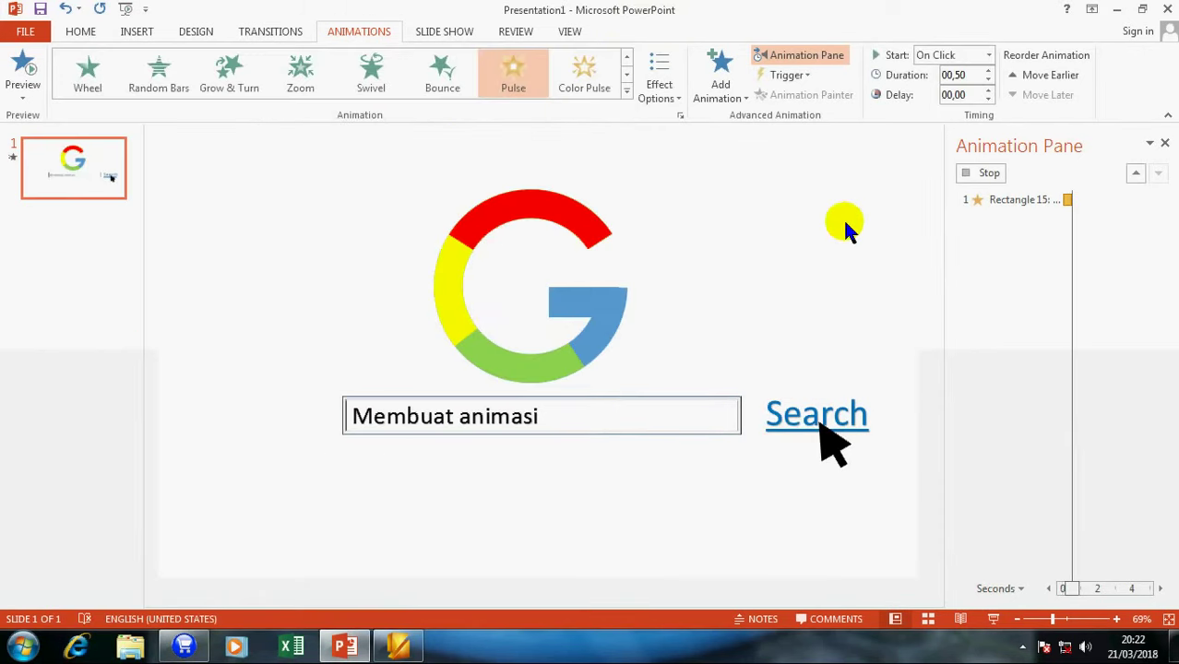
click(941, 56)
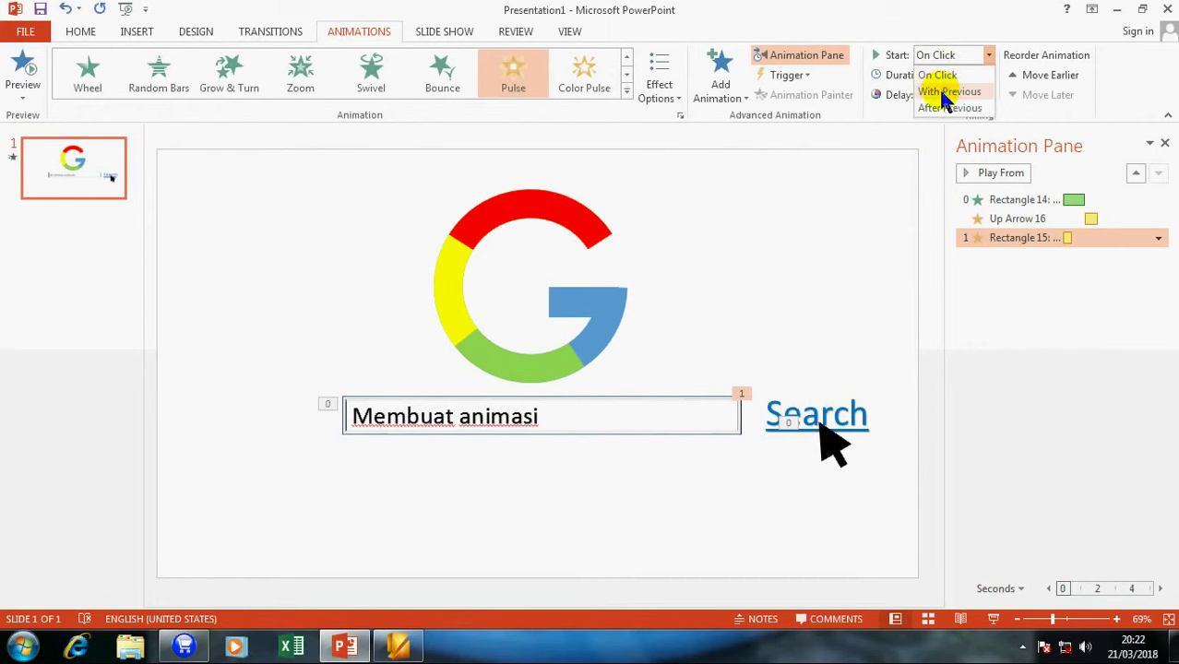
click(941, 79)
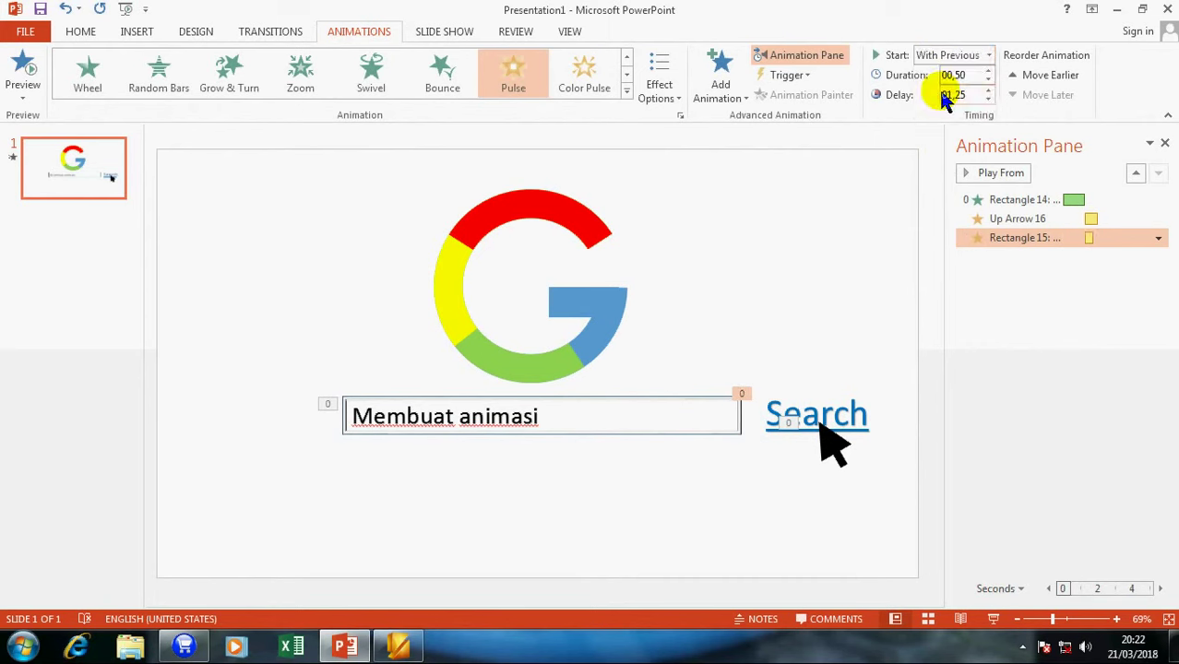
click(989, 71)
click(988, 71)
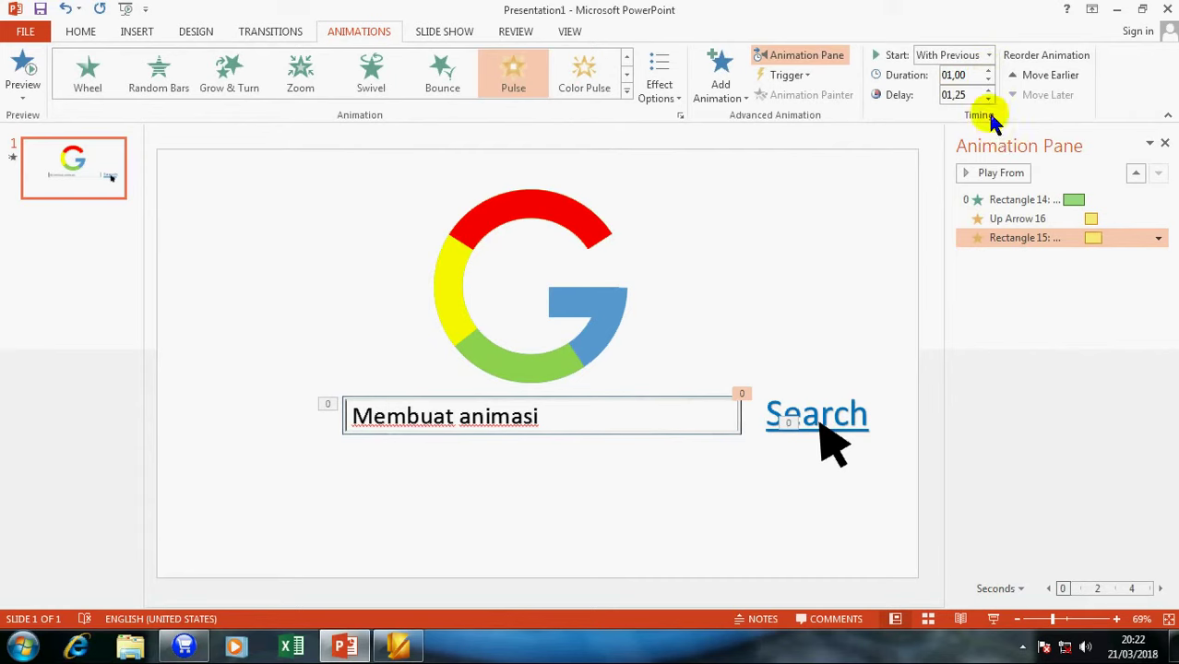
click(986, 80)
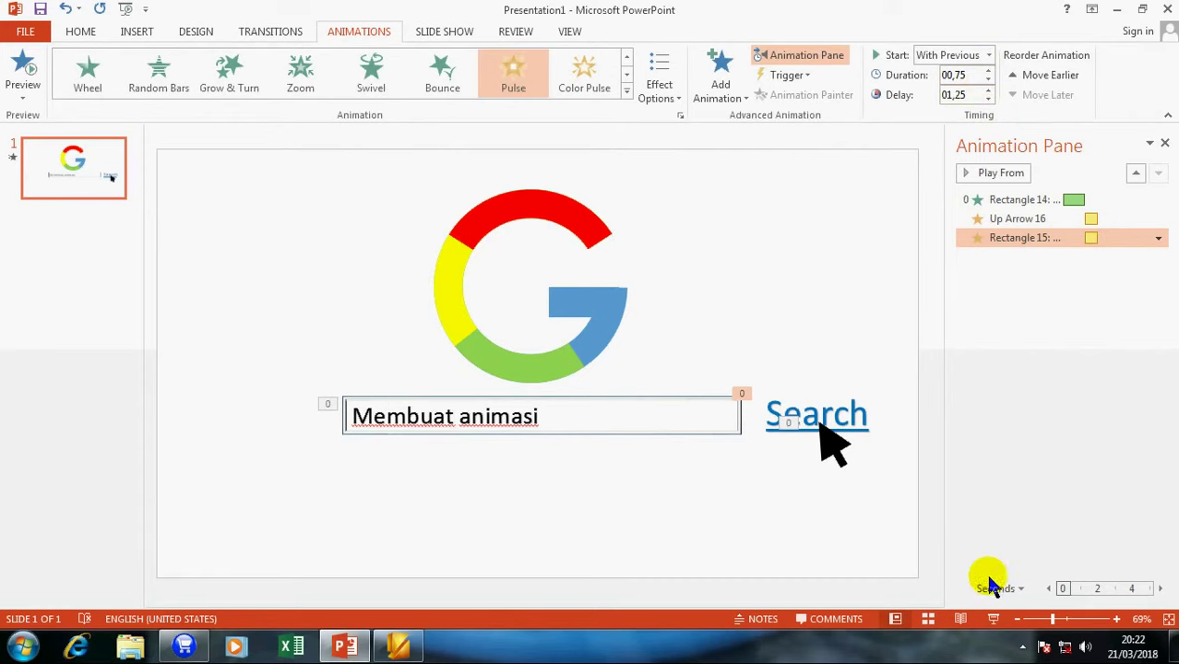
click(994, 618)
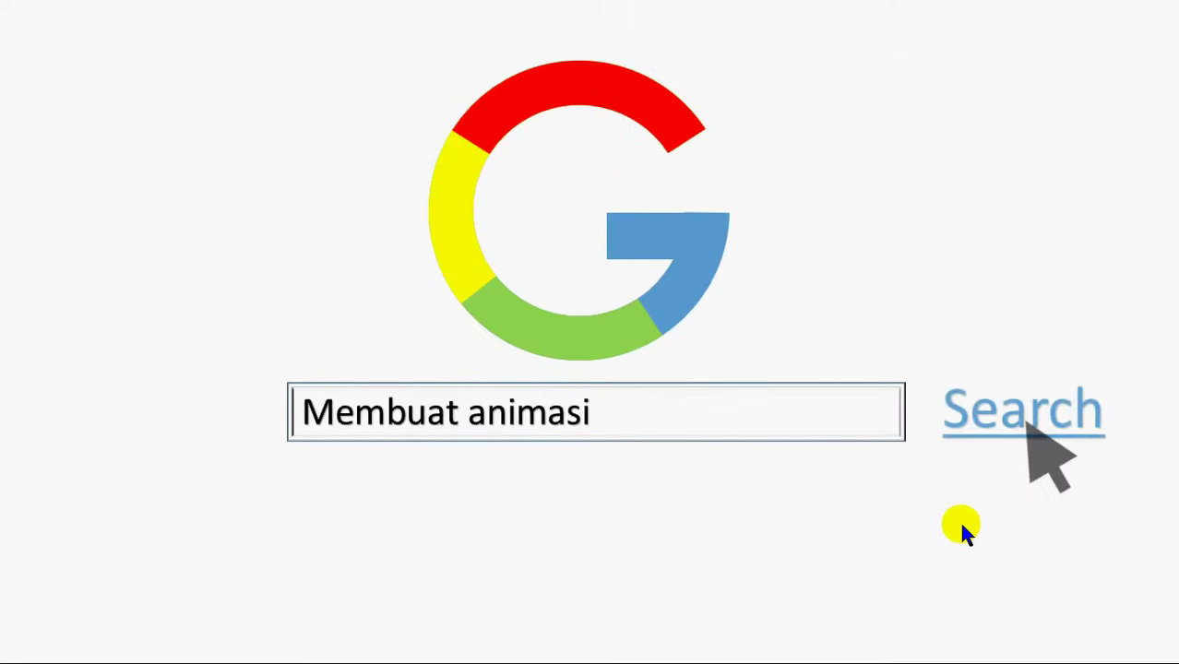
key(Escape)
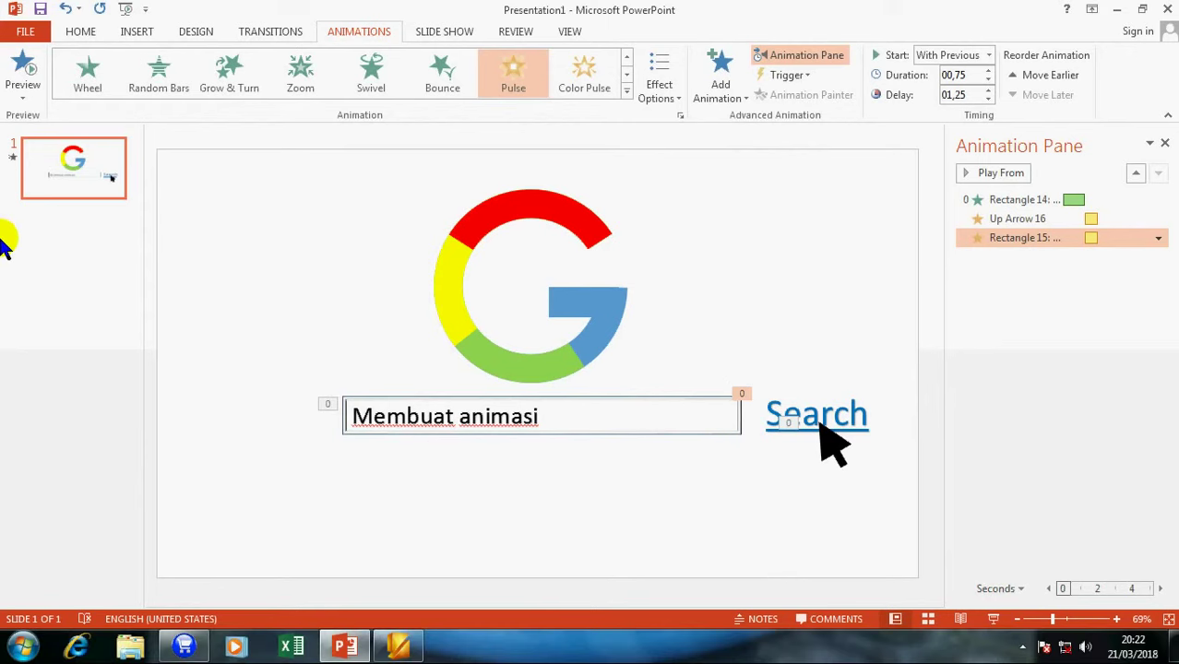
Step: Add a blank second slide after slide 1
click(5, 240)
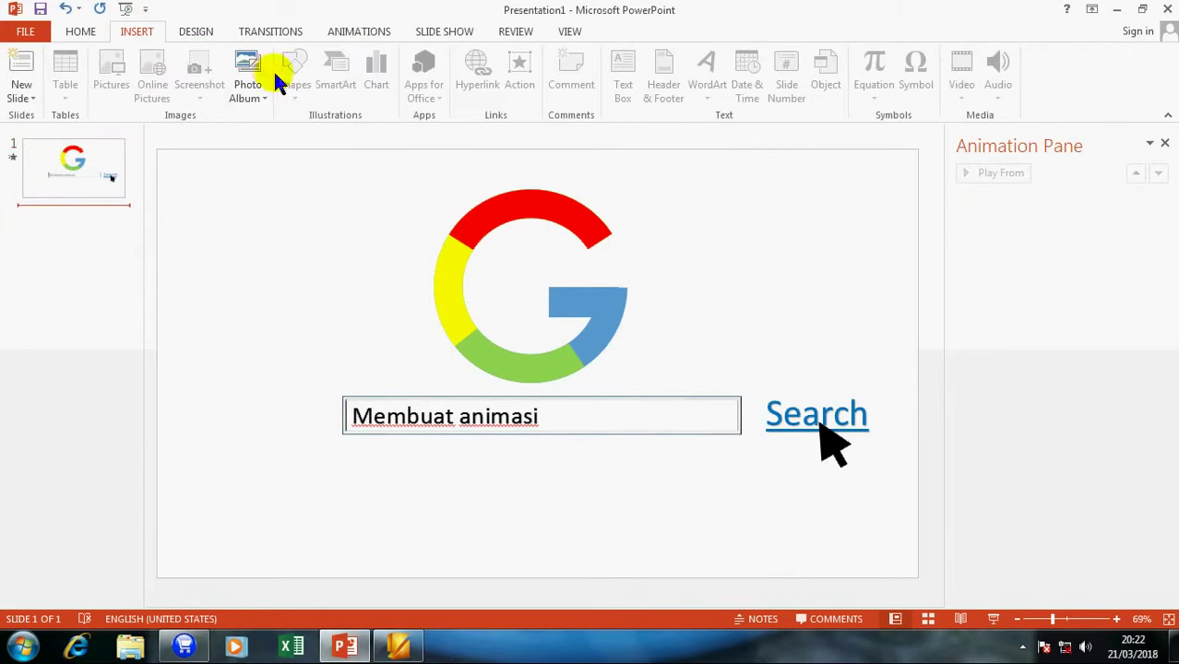
click(90, 37)
click(157, 92)
click(183, 307)
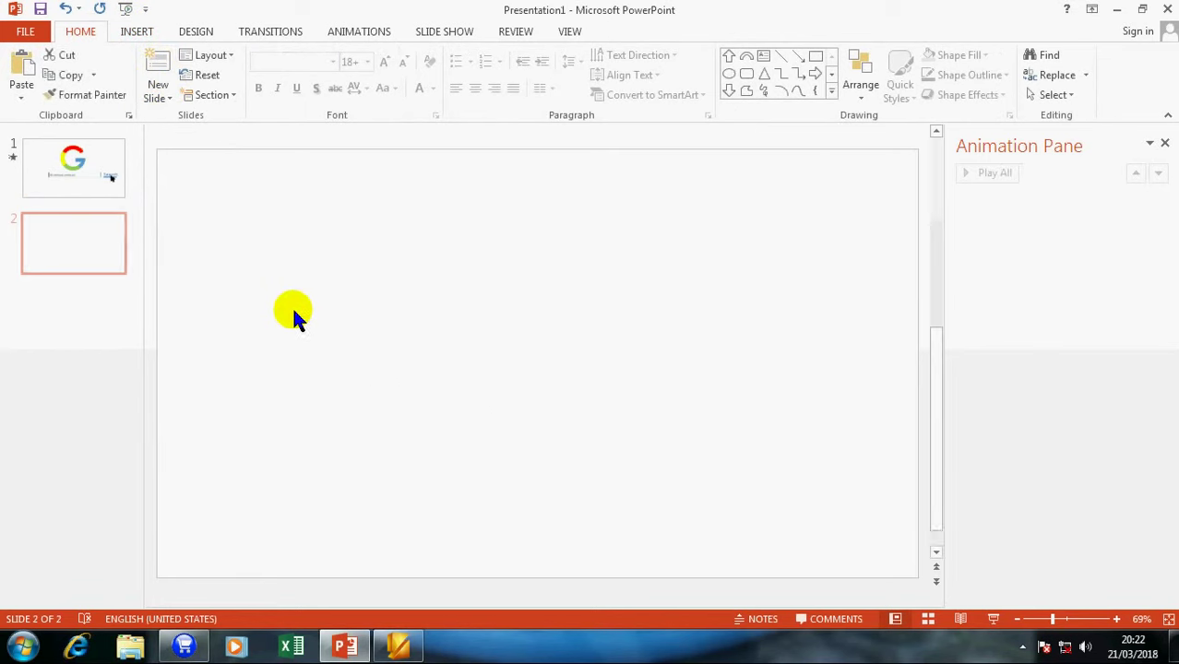
click(138, 33)
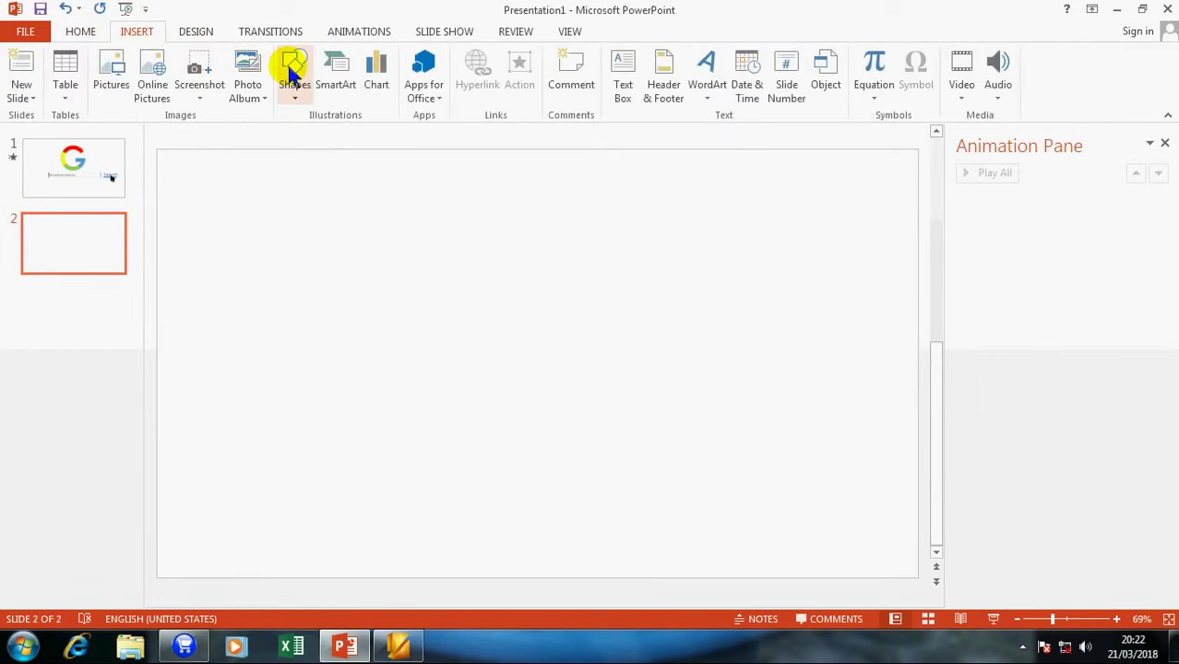
Step: Place a black isosceles triangle on slide 2, rotated to point right
click(294, 72)
click(409, 137)
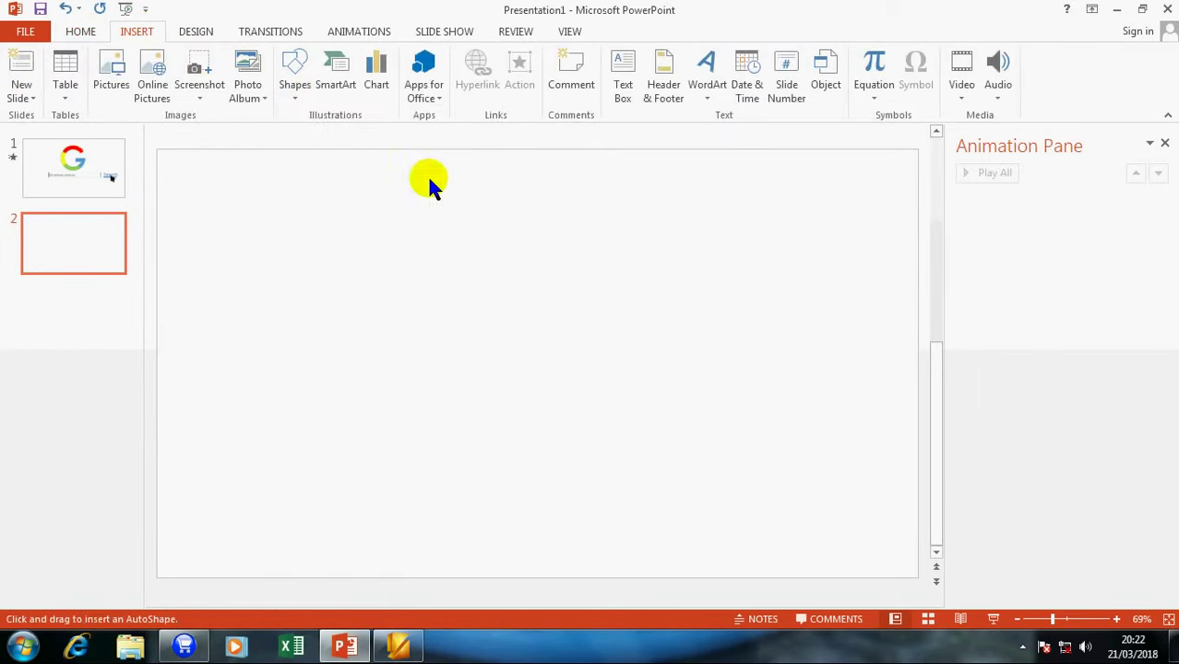
click(451, 270)
mouse_move(484, 255)
mouse_down()
mouse_move(534, 293)
mouse_move(492, 360)
mouse_up()
click(367, 83)
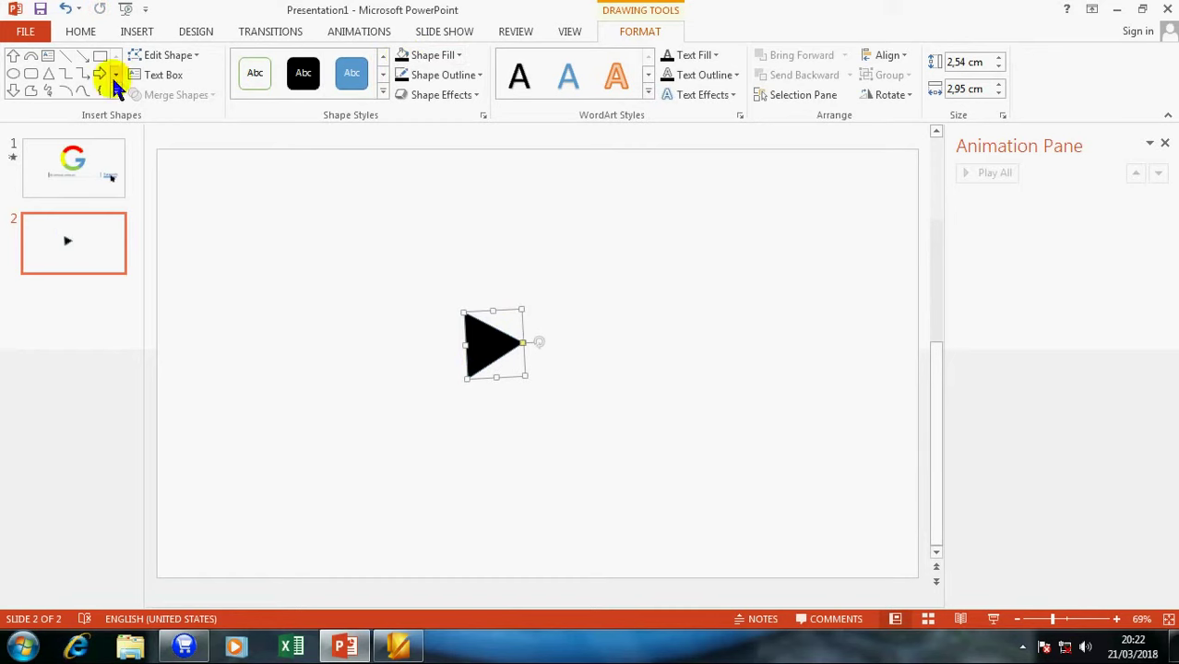
Step: Draw a rounded rectangle over the triangle and send it behind it
click(31, 74)
mouse_move(374, 279)
mouse_down()
mouse_move(593, 441)
mouse_move(565, 406)
mouse_up()
drag(462, 364, 475, 374)
right_click(496, 367)
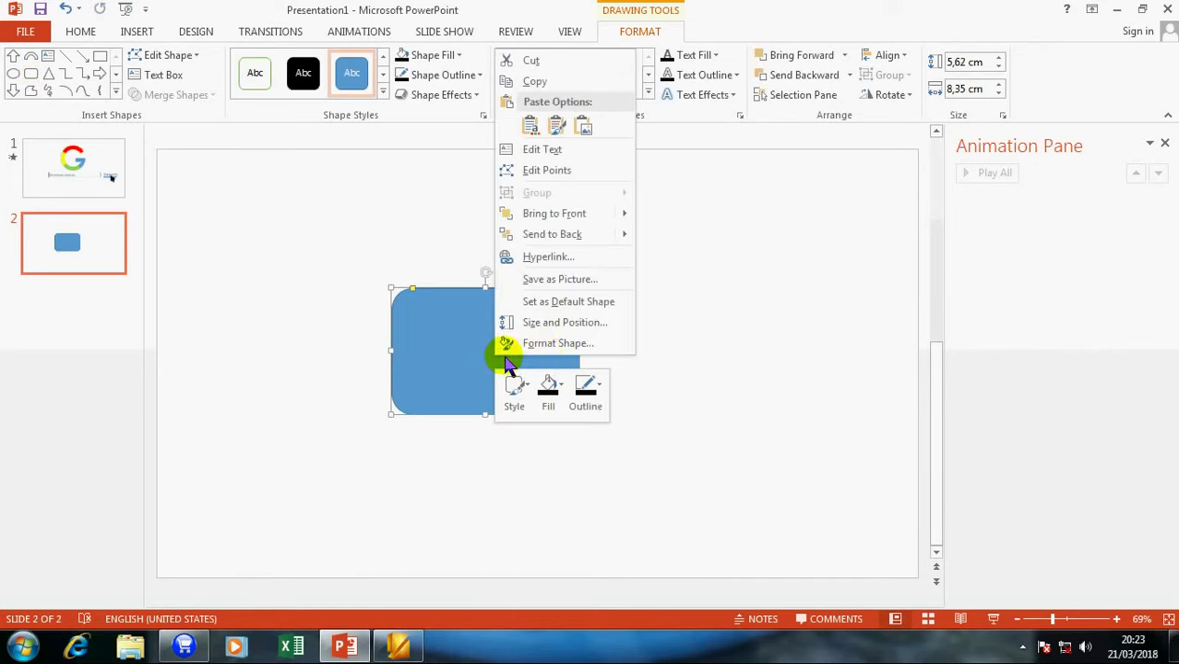
click(554, 234)
Step: Fill the rounded rectangle red with a thicker black outline and shrink it slightly
click(426, 55)
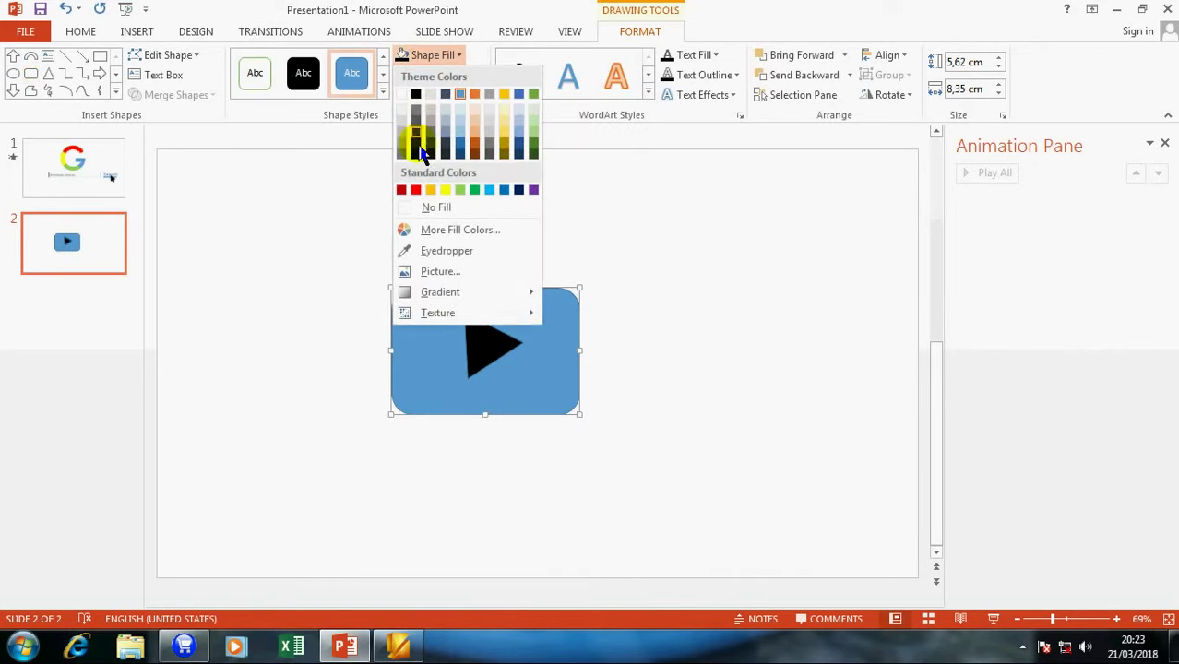
click(416, 190)
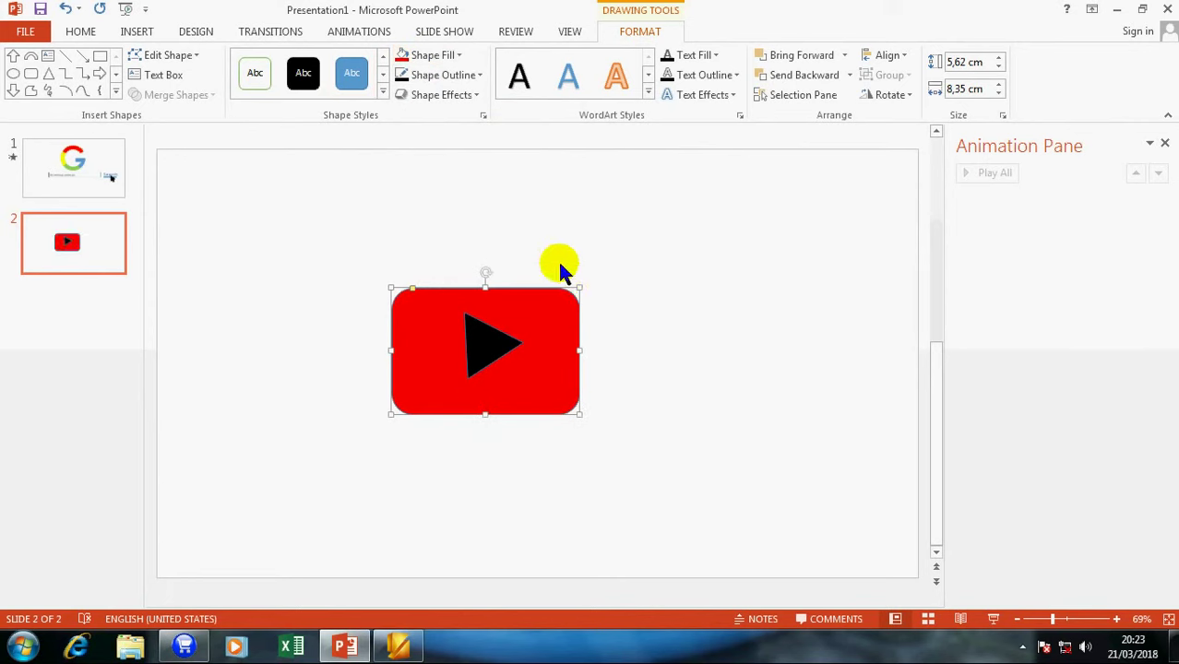
click(440, 81)
mouse_move(437, 291)
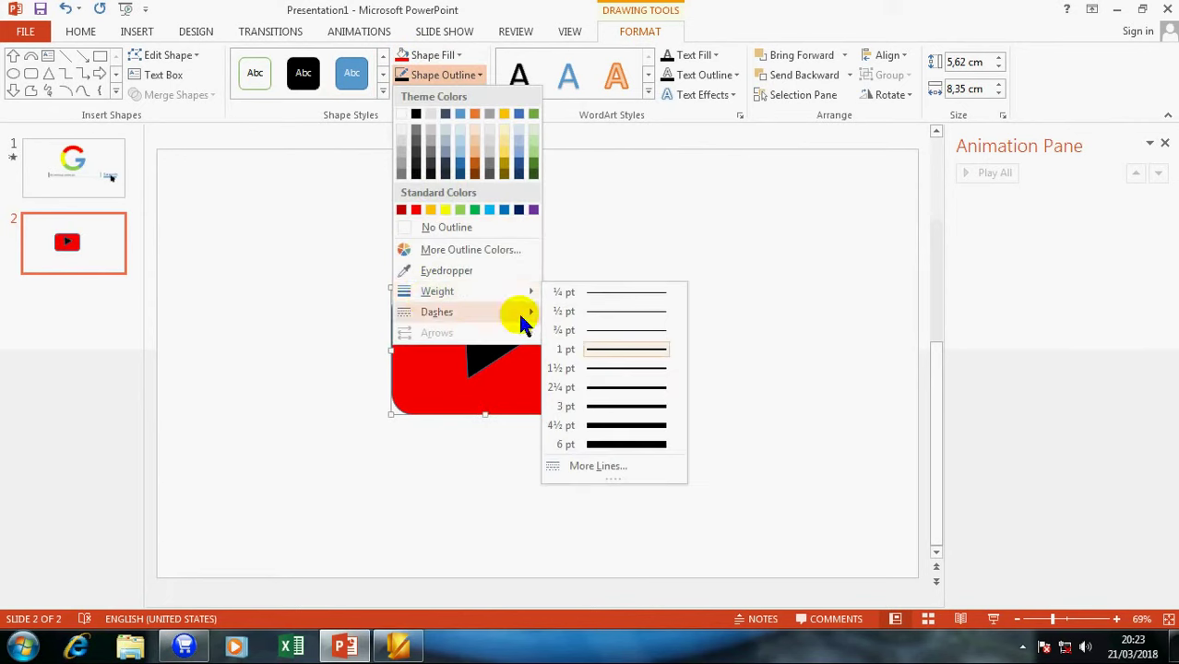
click(591, 406)
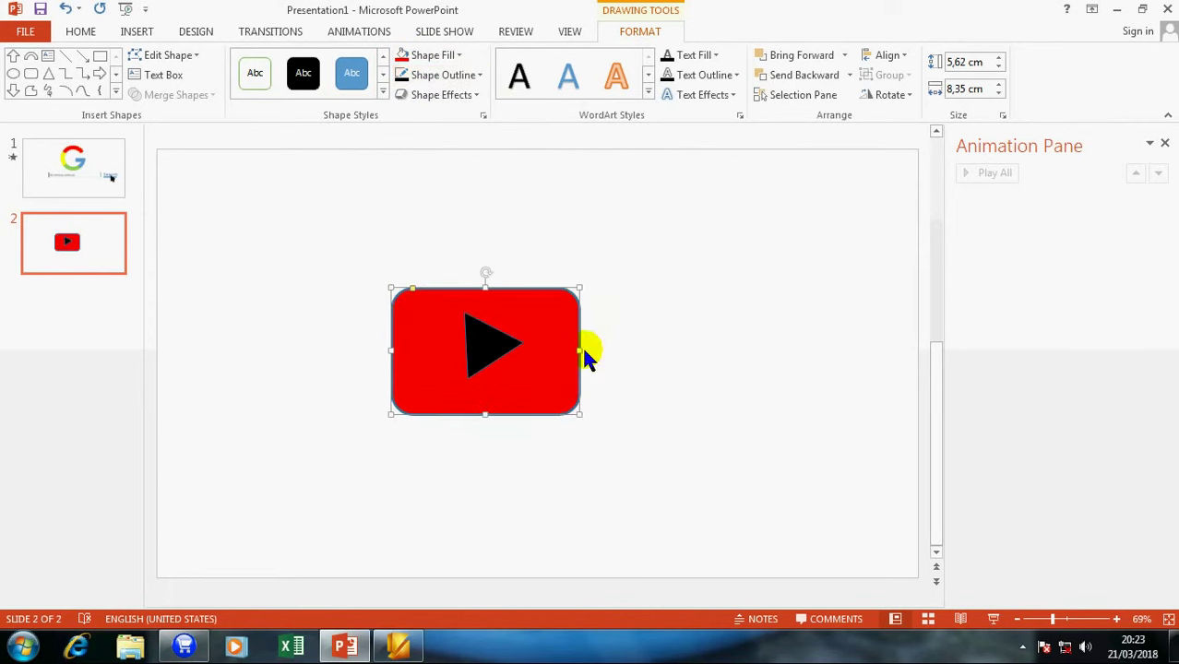
click(441, 75)
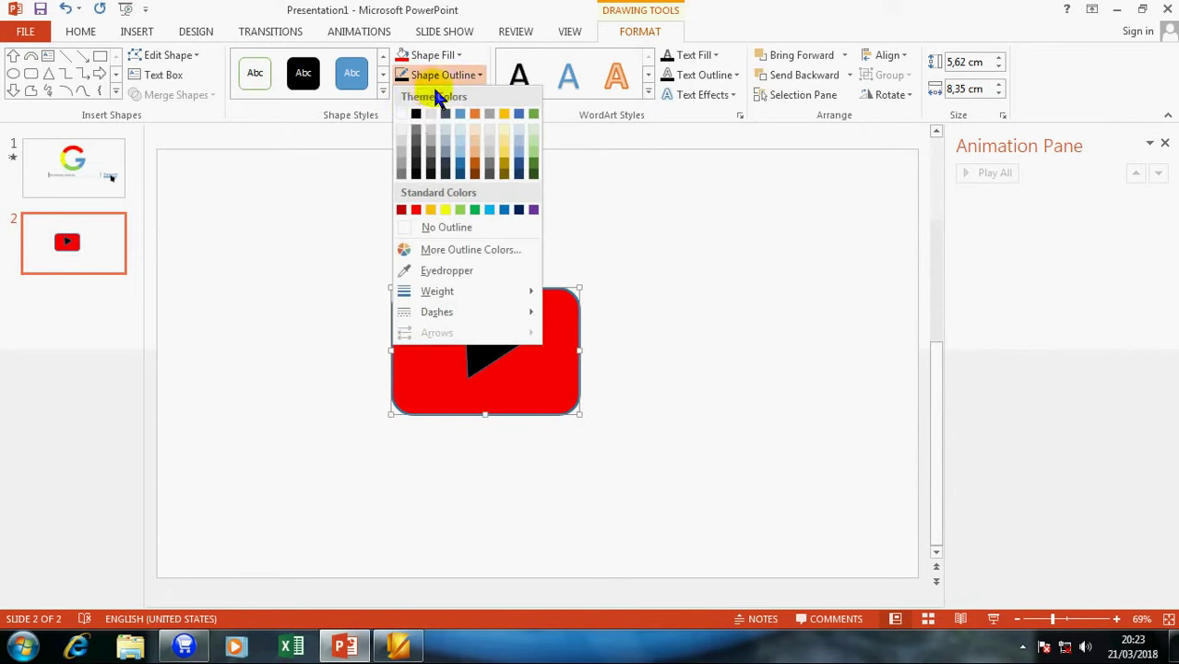
click(416, 115)
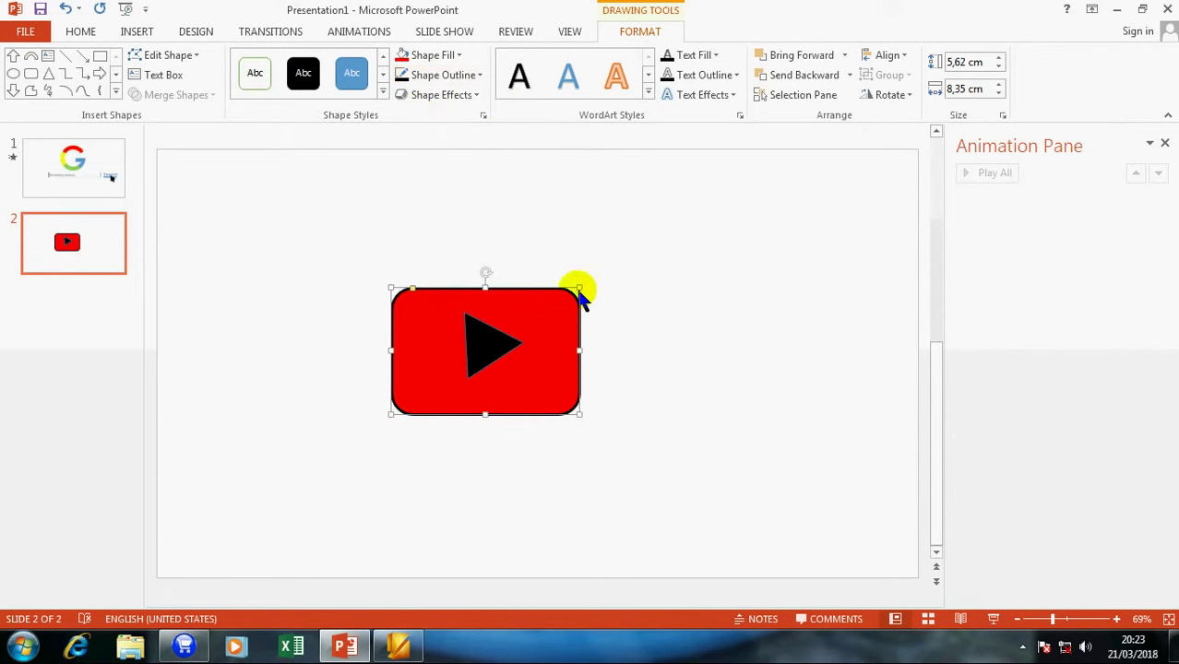
drag(580, 289, 568, 331)
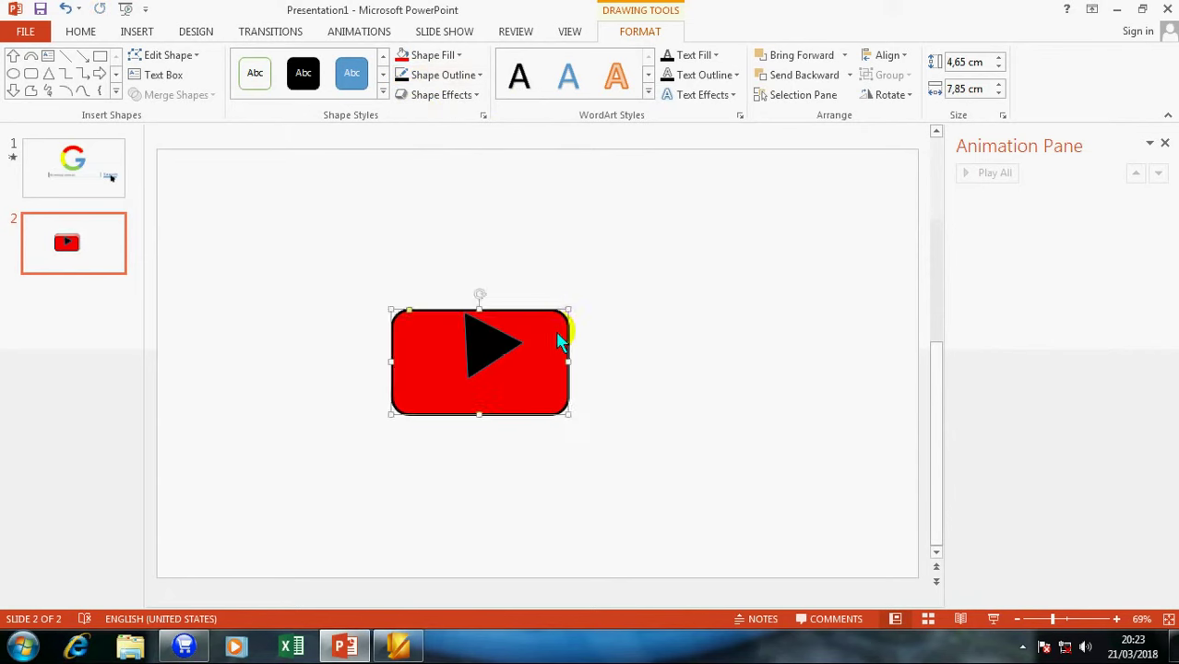
click(74, 166)
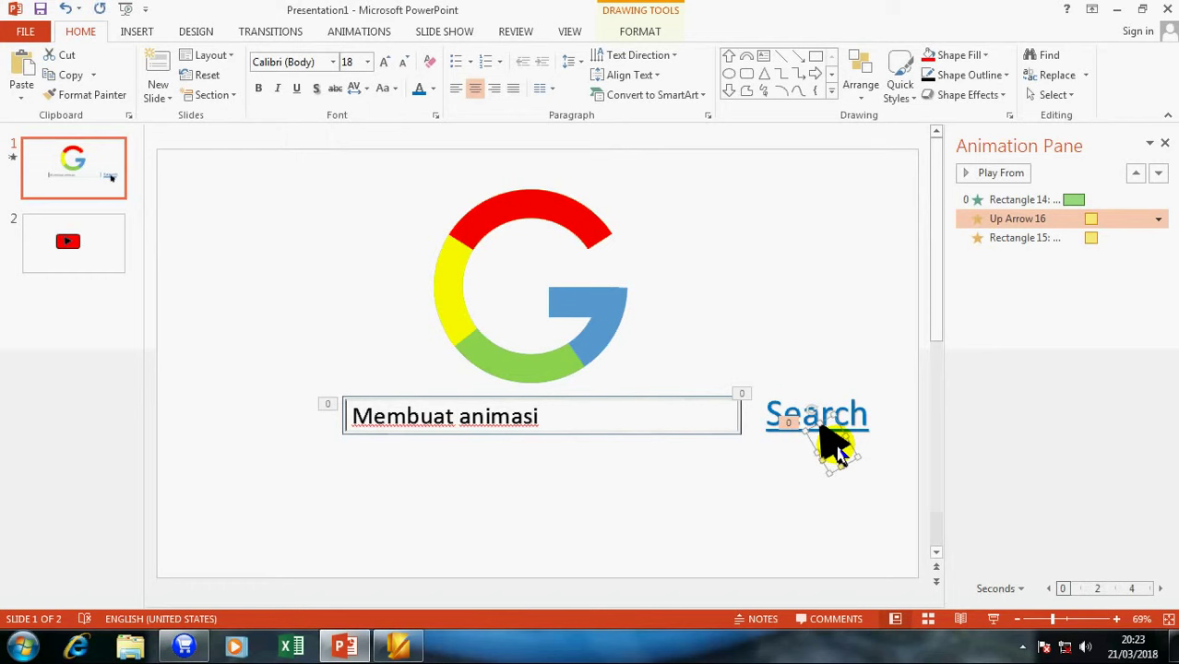
Step: Paste the copied pointer arrow onto slide 2 over the red logo
click(63, 262)
key(ctrl+v)
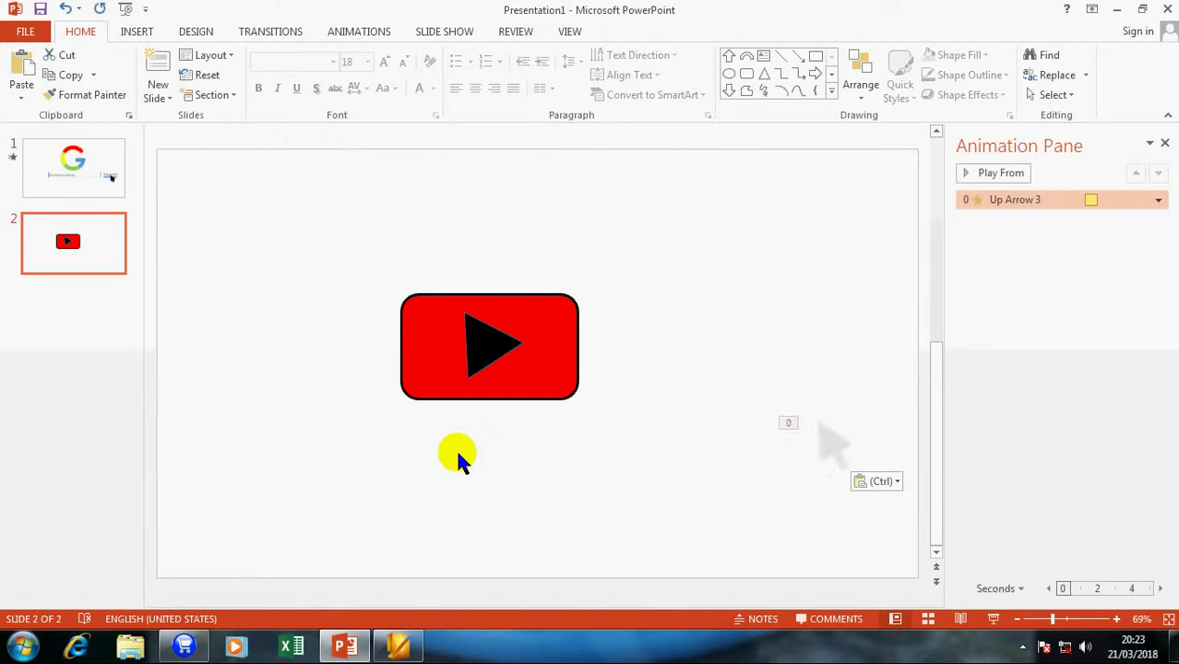
drag(819, 426, 482, 391)
click(697, 406)
Step: Give the red rounded rectangle a Pulse starting With Previous after a 1.25 s delay
click(489, 346)
click(359, 32)
click(514, 74)
click(990, 56)
click(950, 92)
click(988, 89)
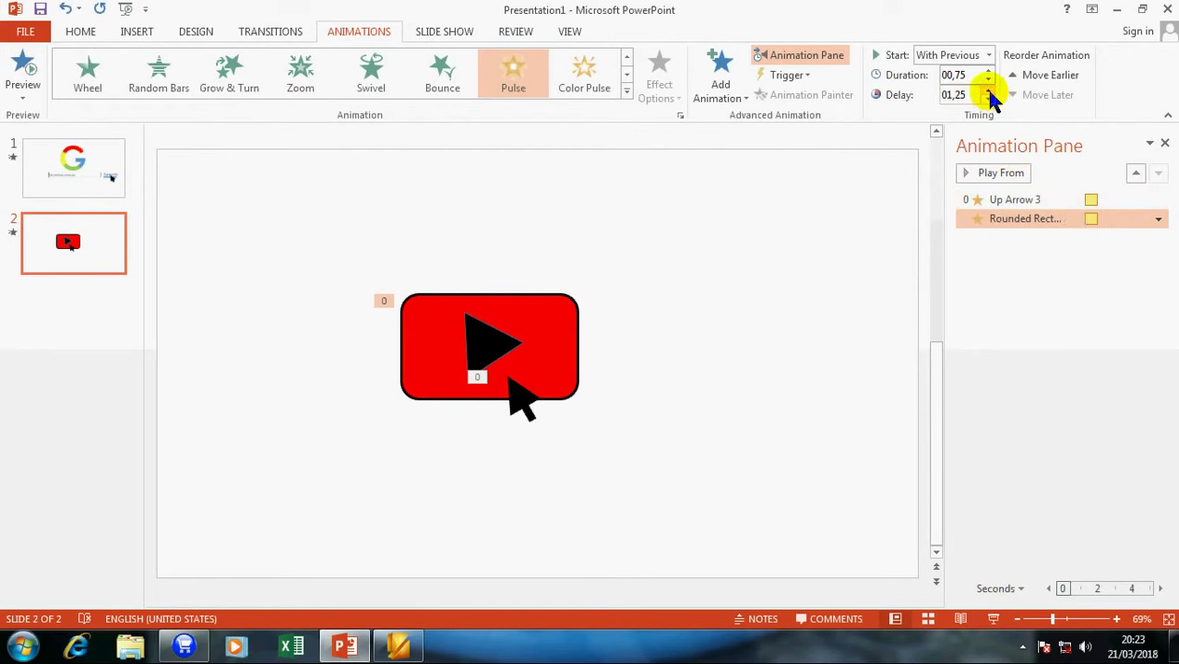
click(815, 386)
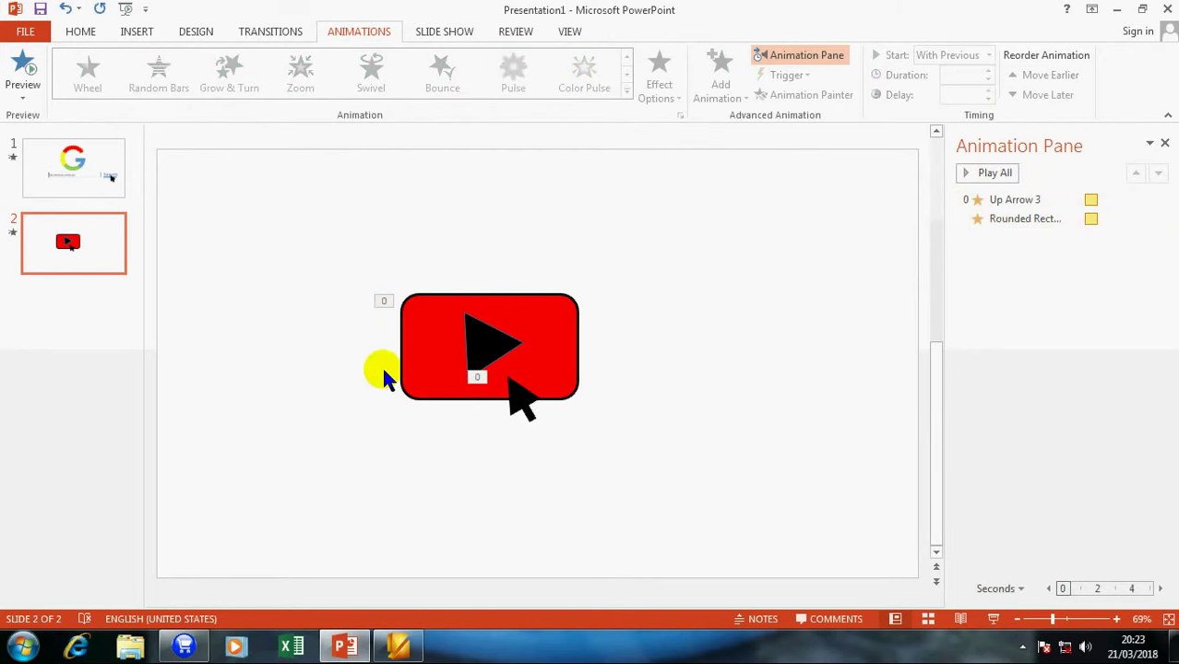
Step: Duplicate the pointer arrow and move the copy below-right of the logo
click(513, 400)
key(ctrl+d)
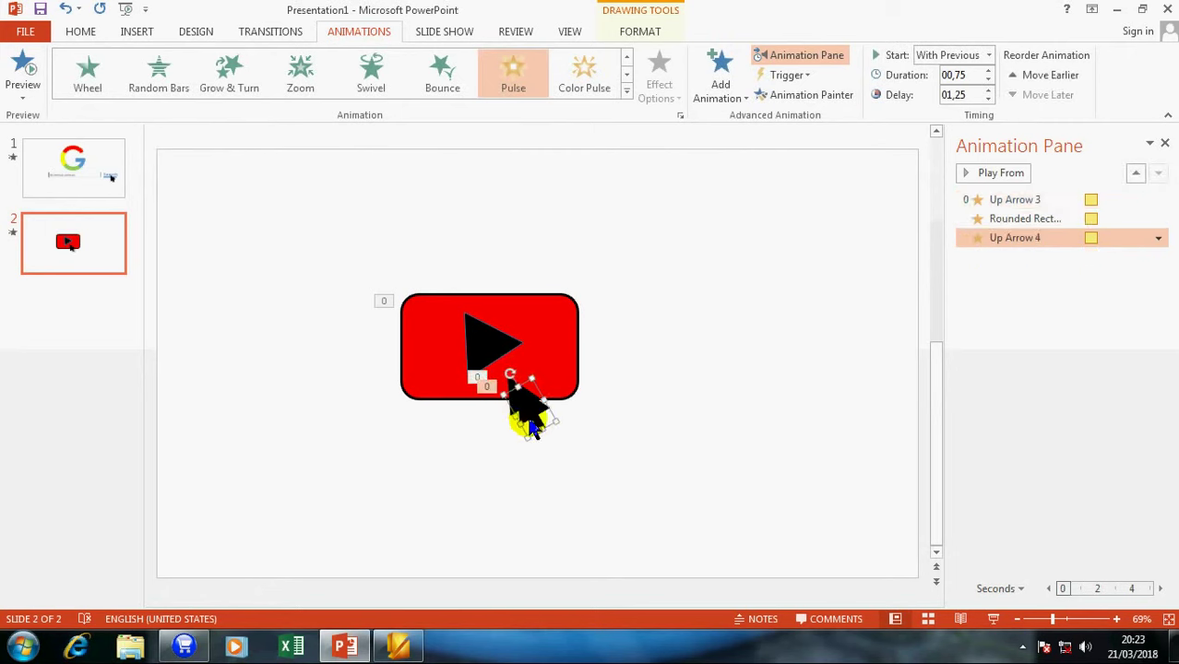
drag(548, 441, 667, 505)
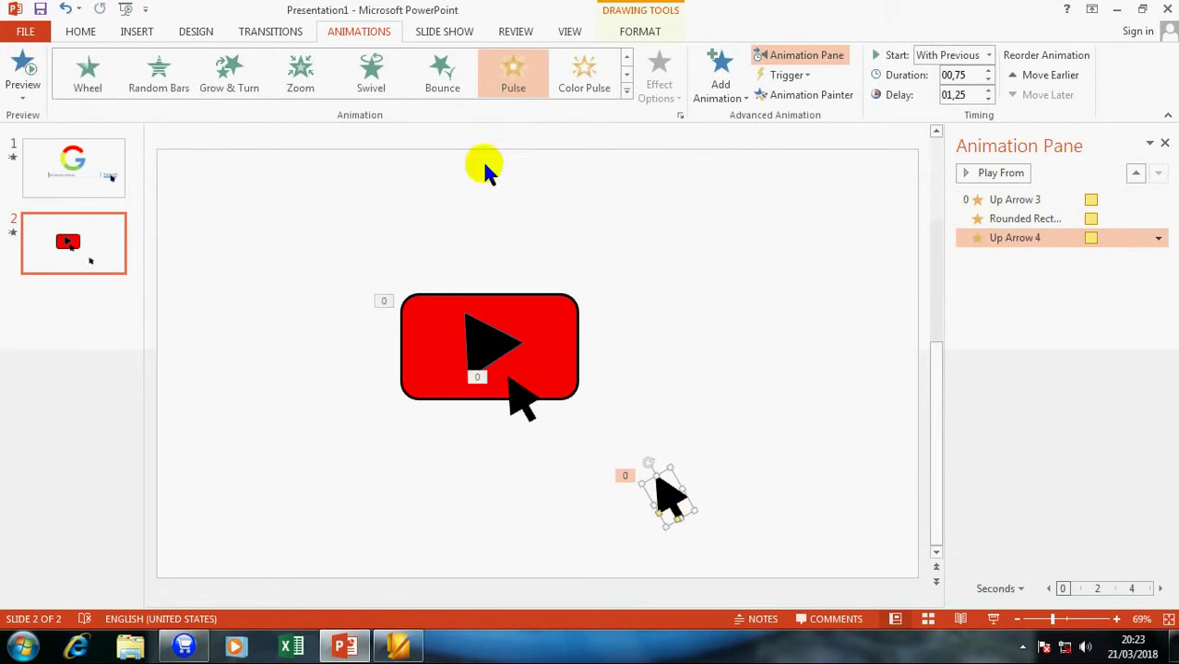
Step: Fill the copied arrow white and give it a Lines motion path
click(83, 32)
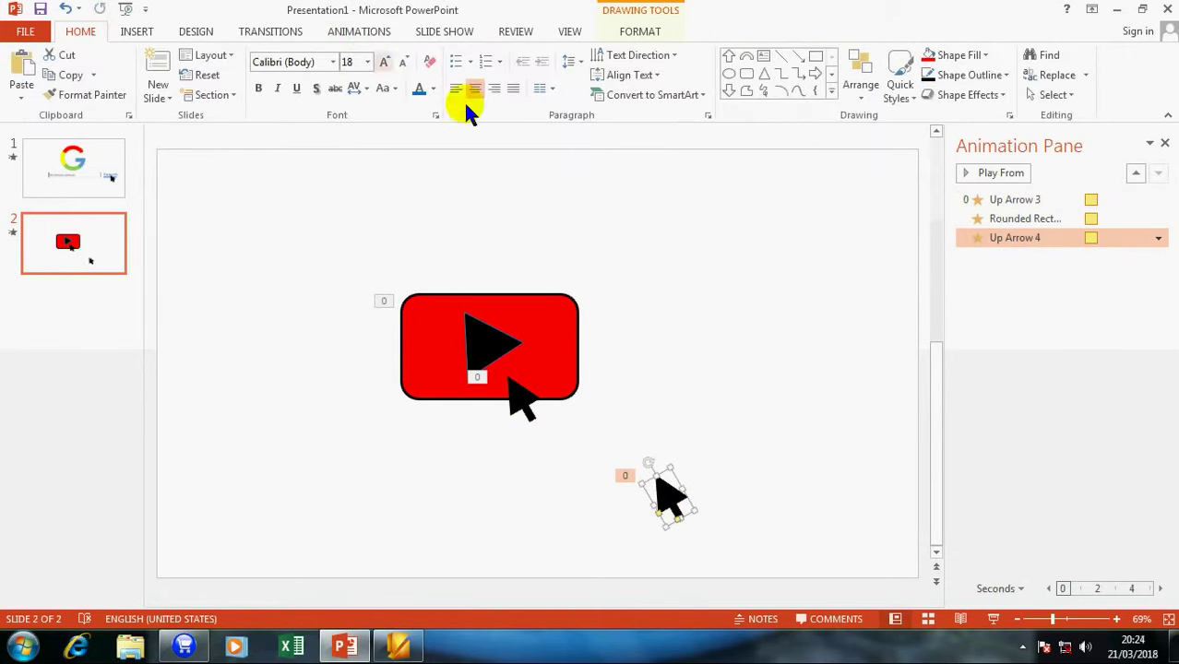
click(640, 31)
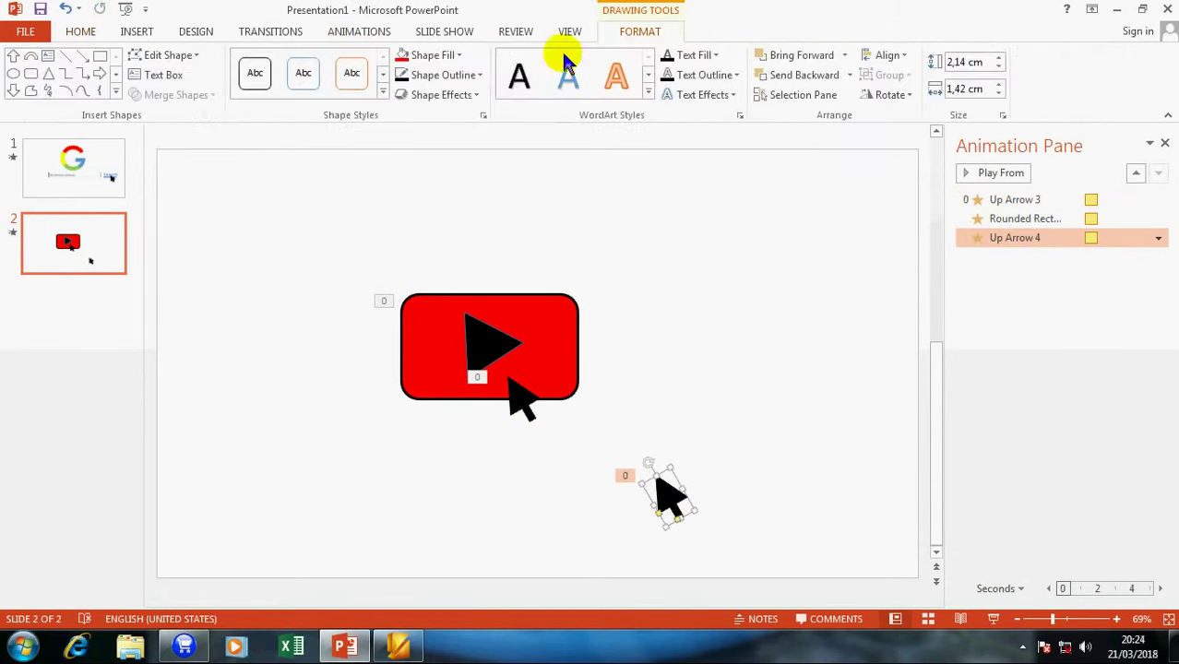
click(429, 55)
click(412, 95)
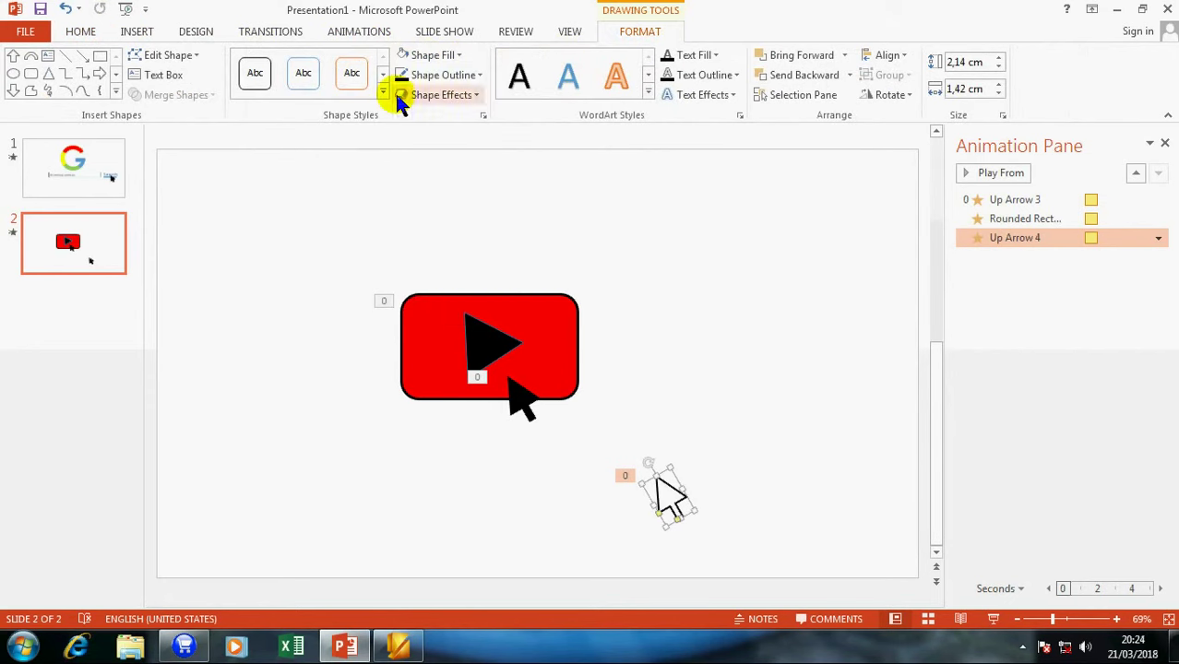
click(365, 32)
click(513, 74)
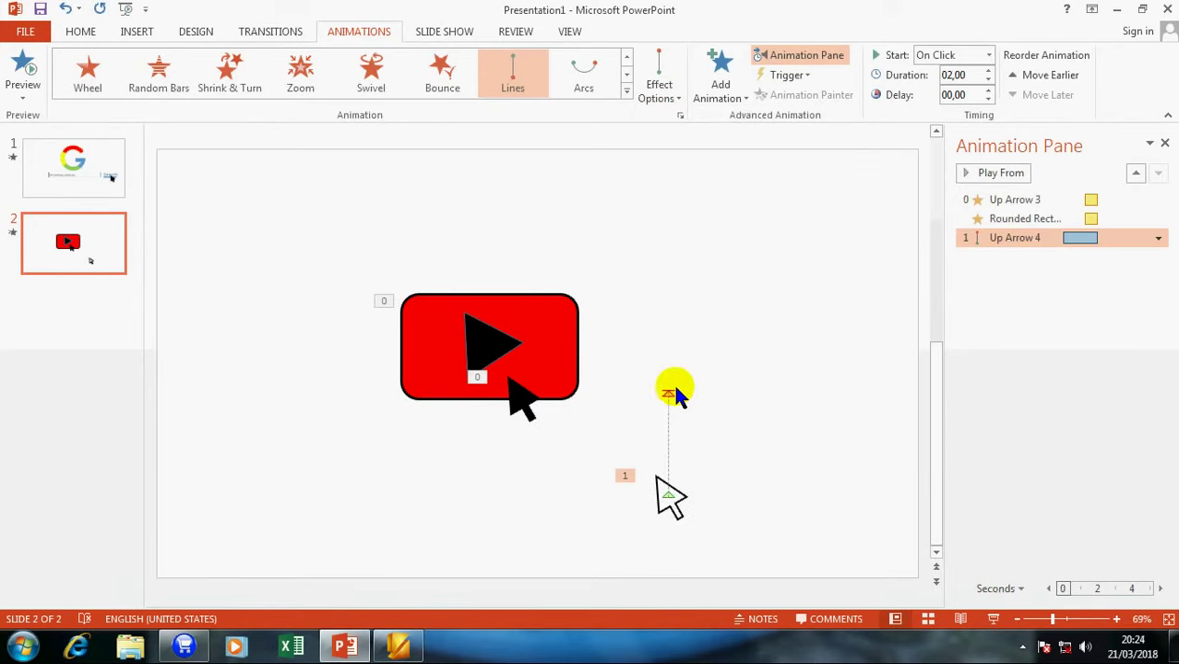
Step: Extend the white arrow's motion path diagonally onto the play button's black arrow, then preview it
click(671, 394)
drag(670, 394, 519, 405)
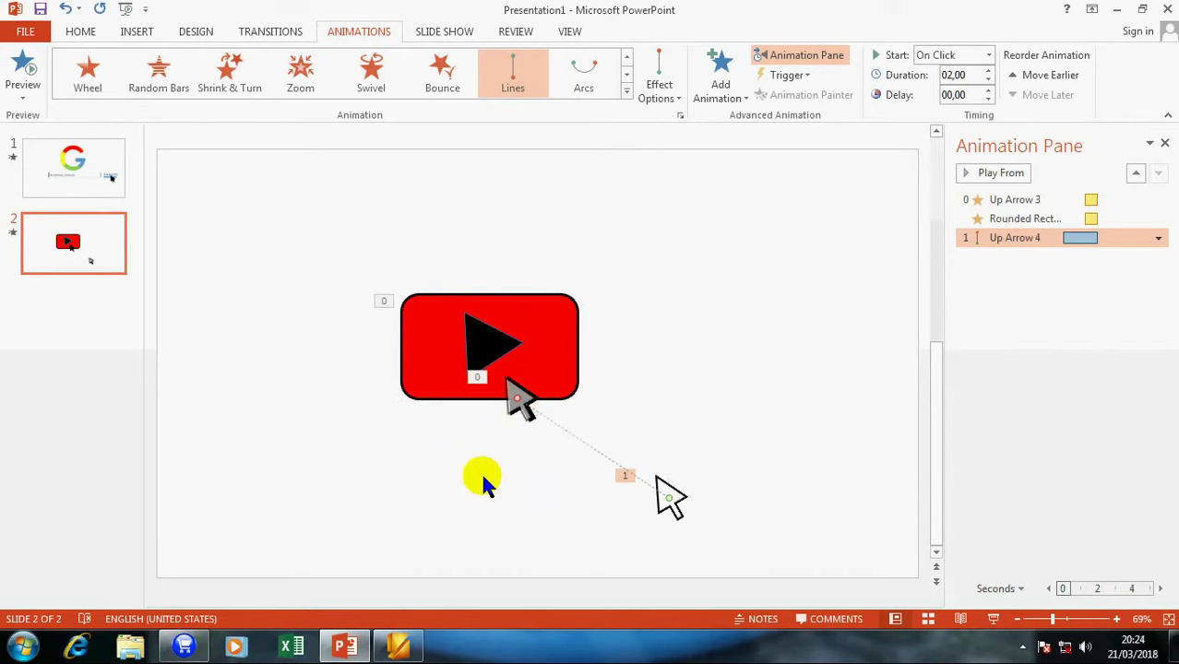
click(994, 618)
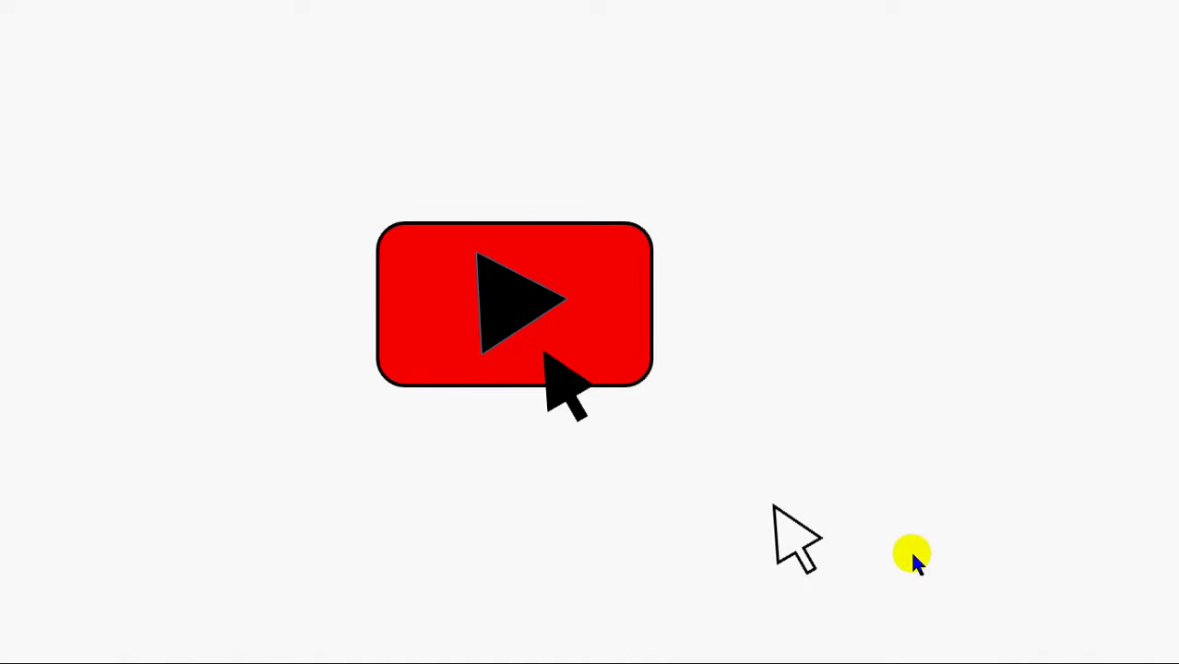
click(853, 503)
click(853, 503)
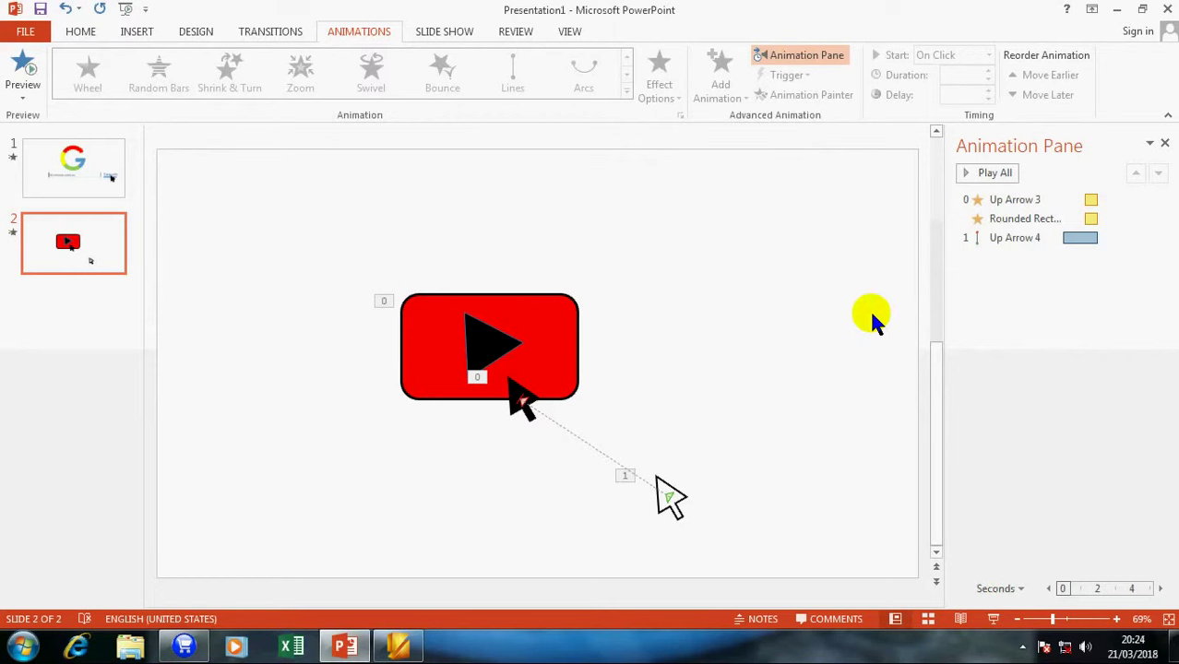
Step: Move Up Arrow 3's pulse below Up Arrow 4's path in the Animation Pane and preview
click(1085, 236)
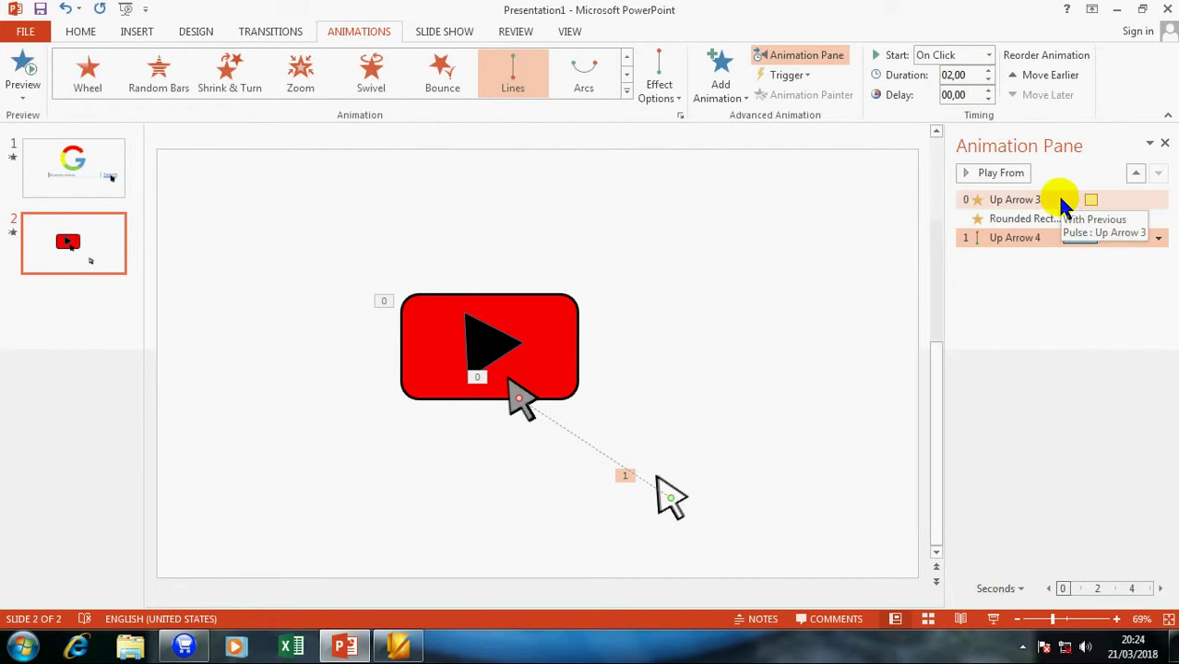
mouse_move(1061, 203)
mouse_down()
mouse_move(1059, 259)
mouse_move(1034, 237)
mouse_move(1033, 251)
mouse_up()
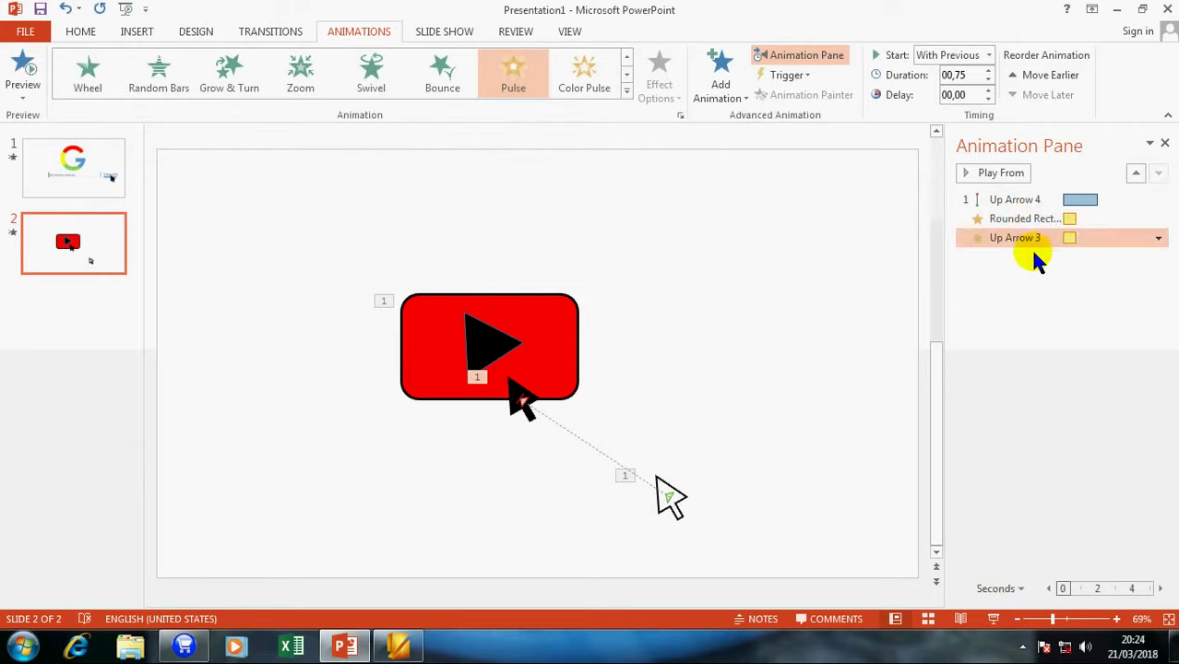
click(993, 619)
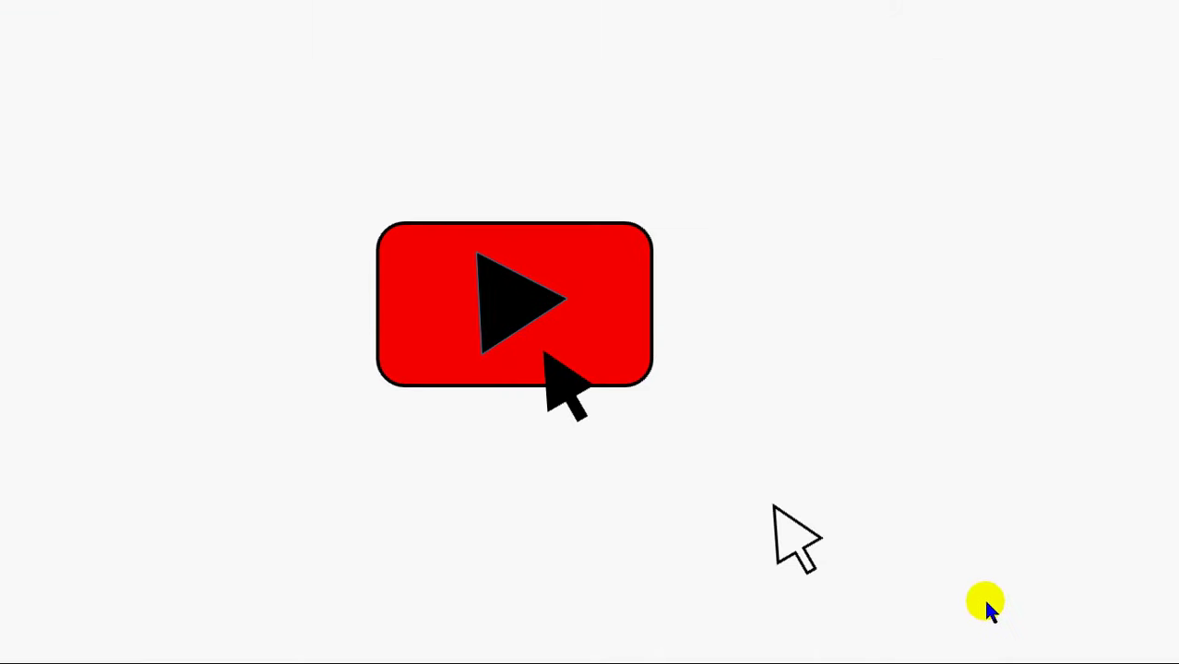
click(931, 528)
click(932, 534)
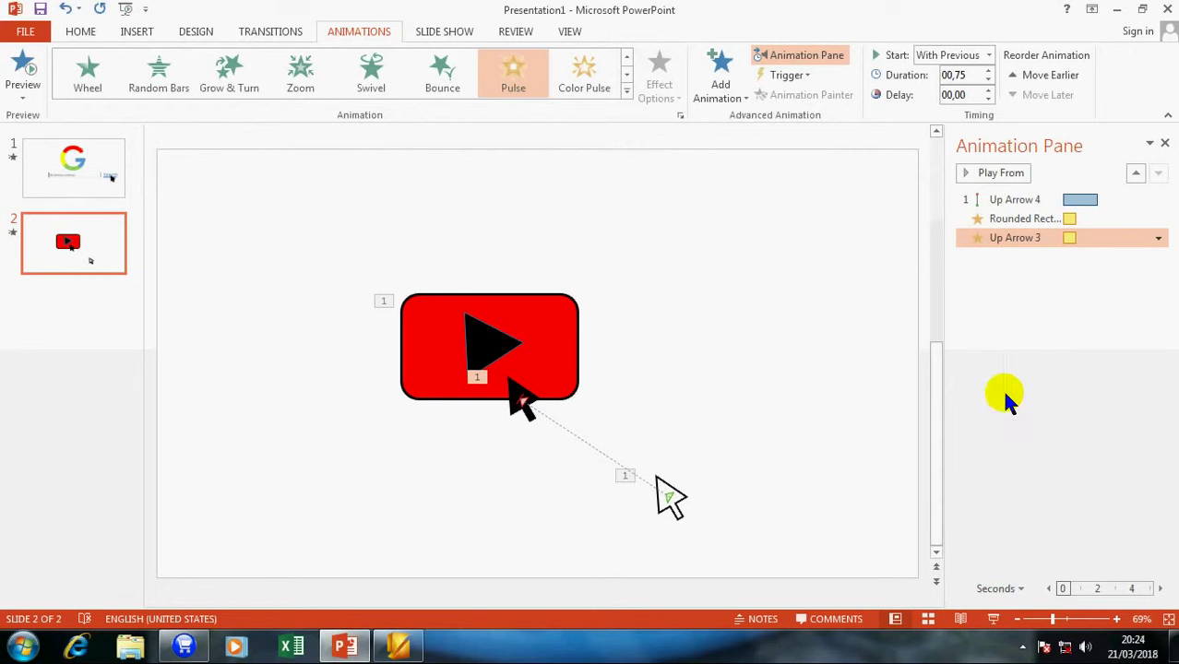
Step: Raise Up Arrow 3's pulse delay to 02,00 seconds and preview the slide show
click(1054, 222)
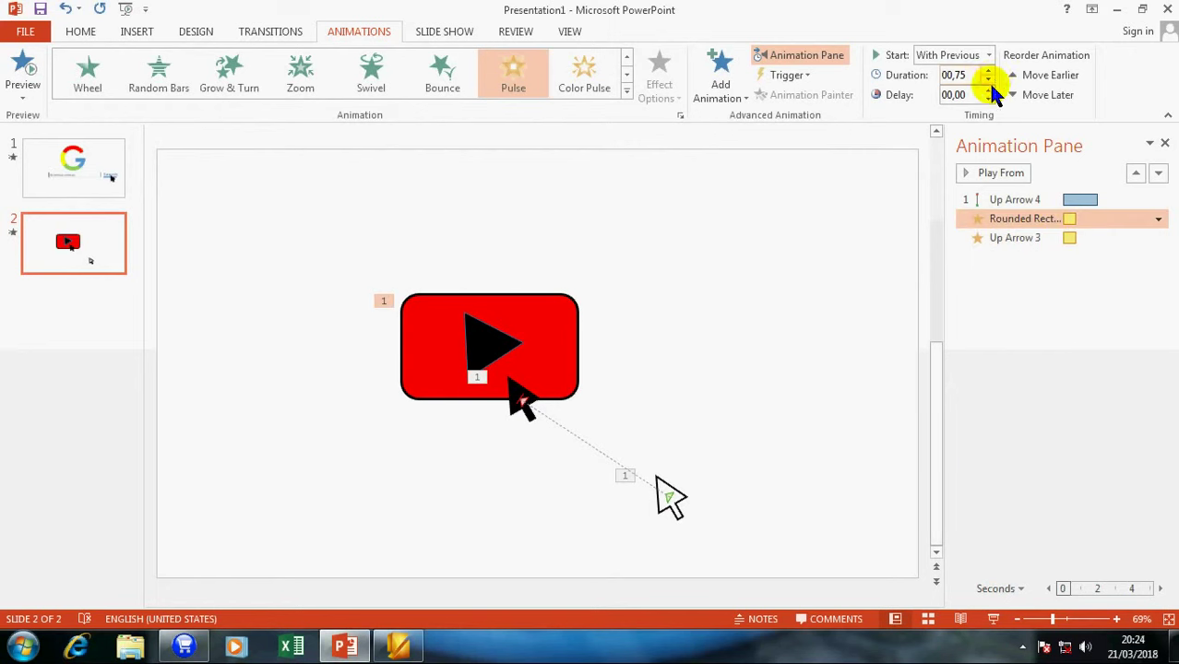
click(1015, 238)
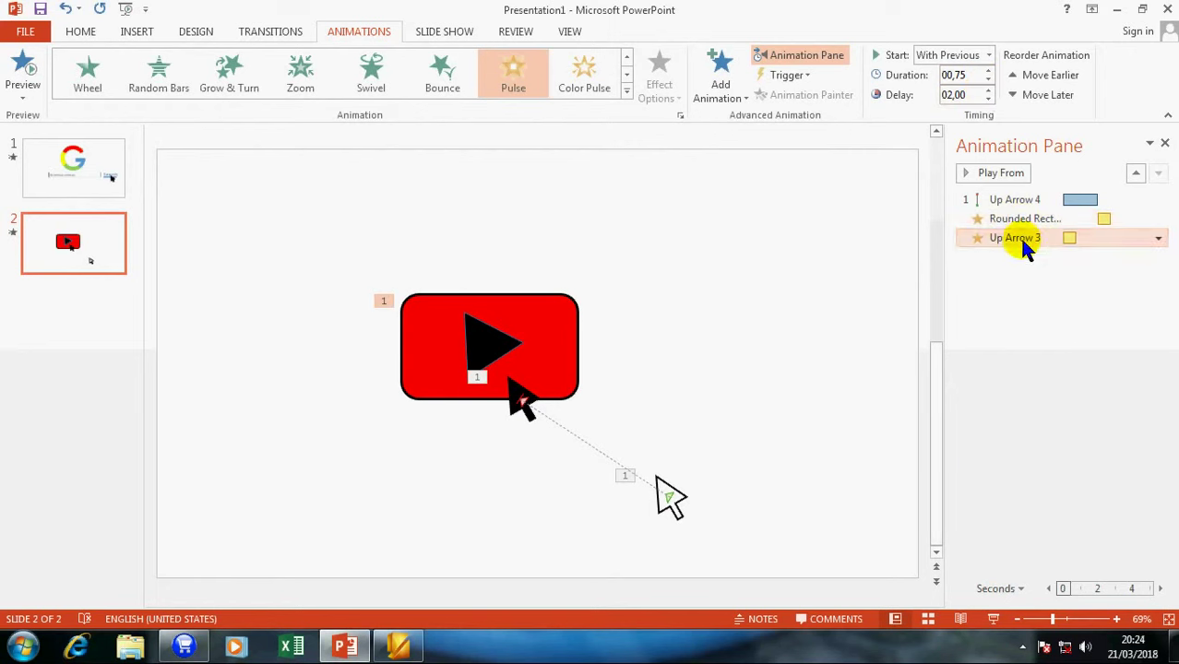
click(988, 90)
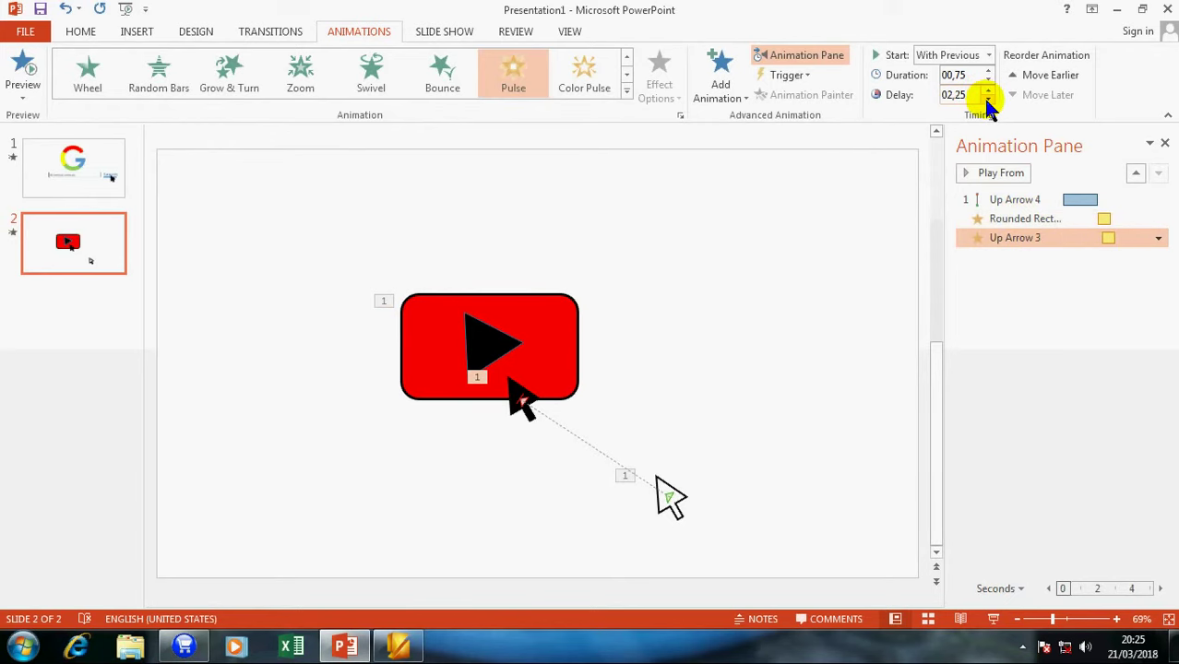
click(994, 619)
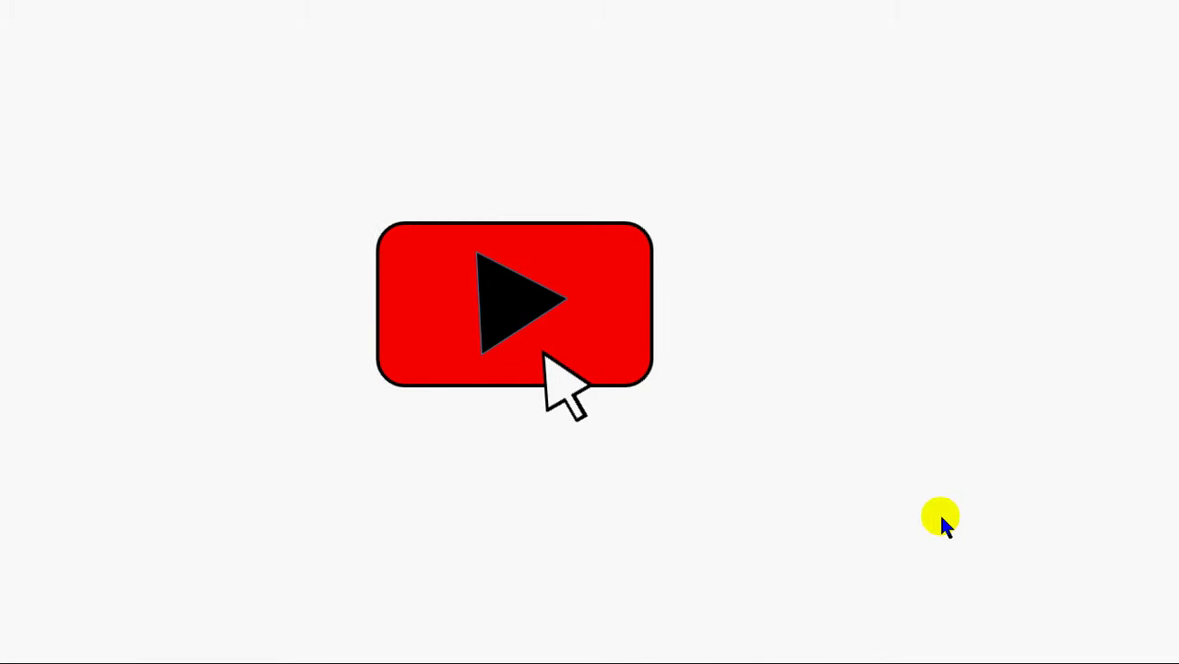
key(Escape)
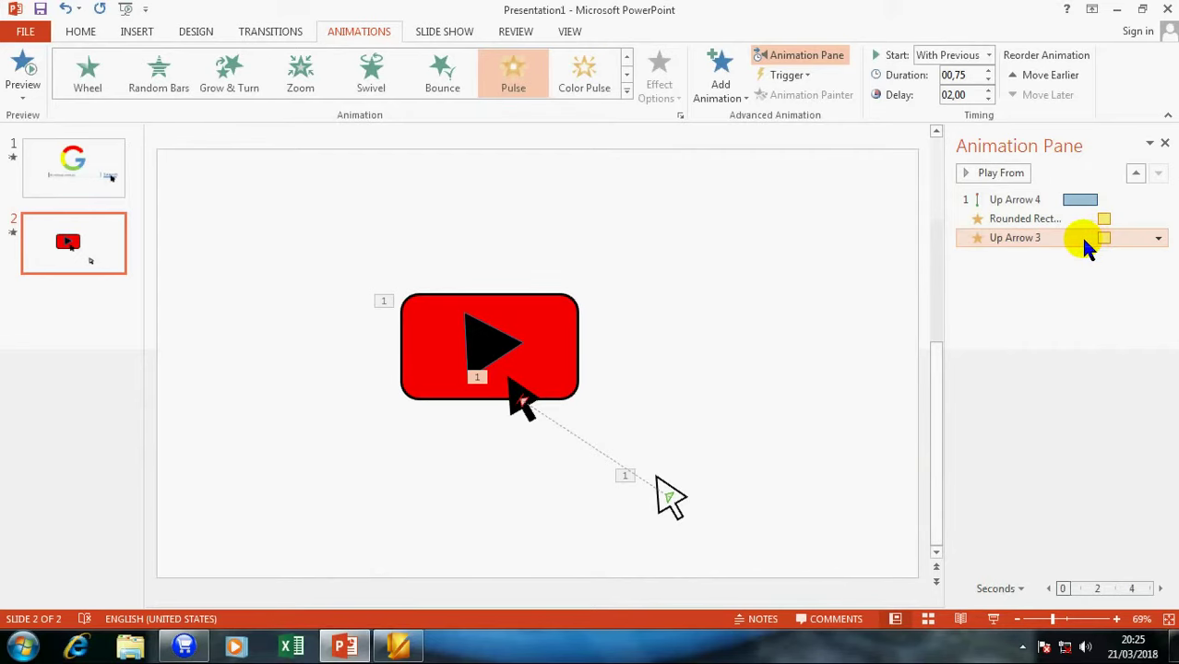
Step: Give Up Arrow 3's pulse a 02,25 delay, keeping its 00,75 duration, and preview
click(1052, 202)
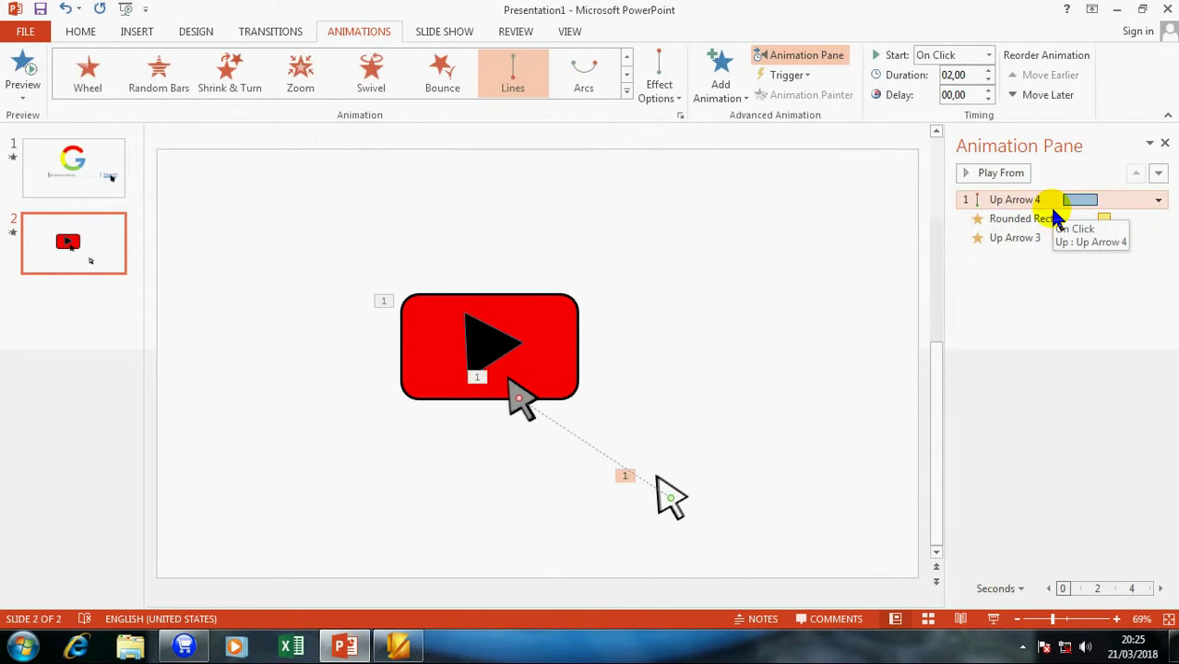
click(1055, 238)
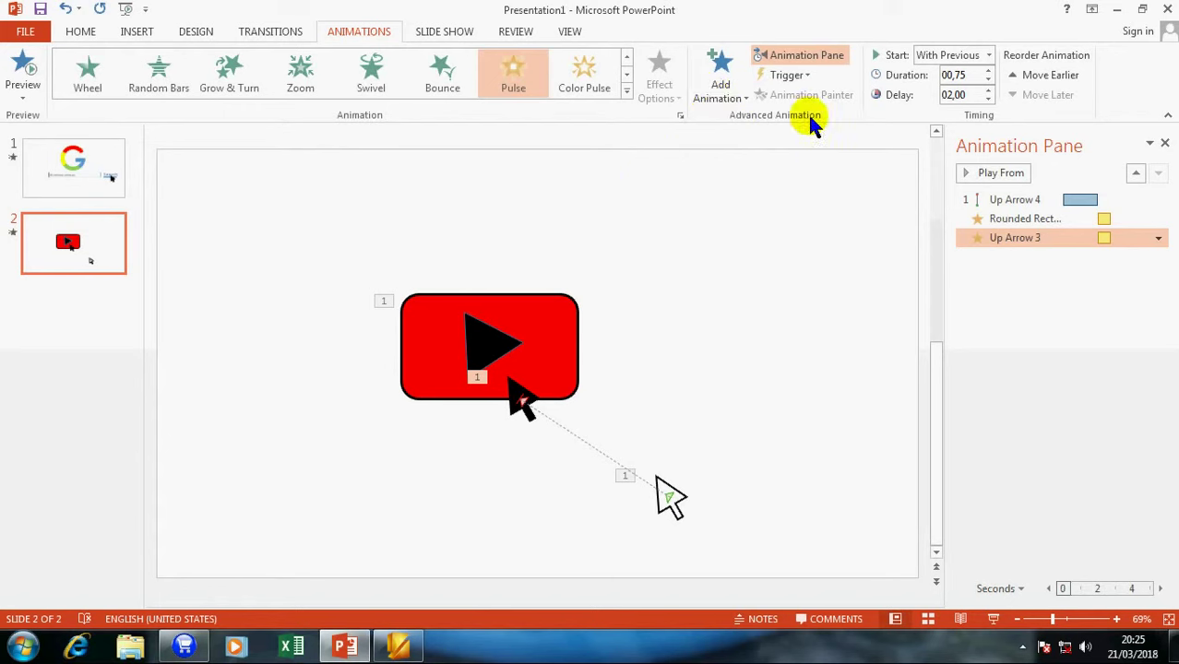
click(988, 80)
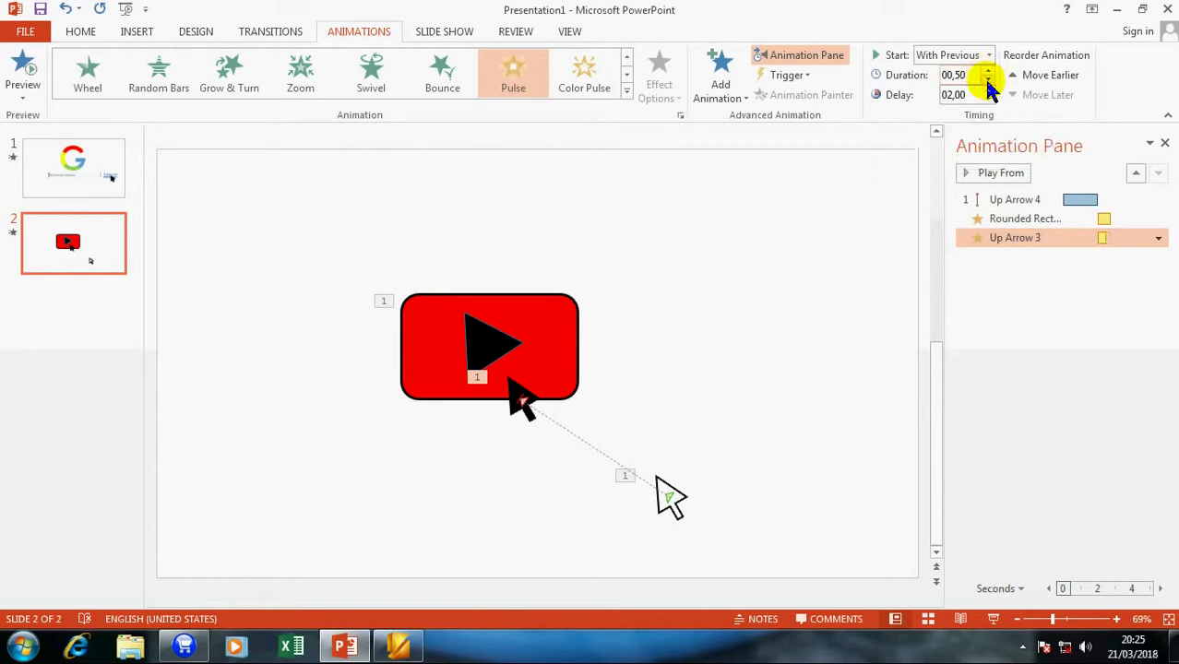
click(989, 72)
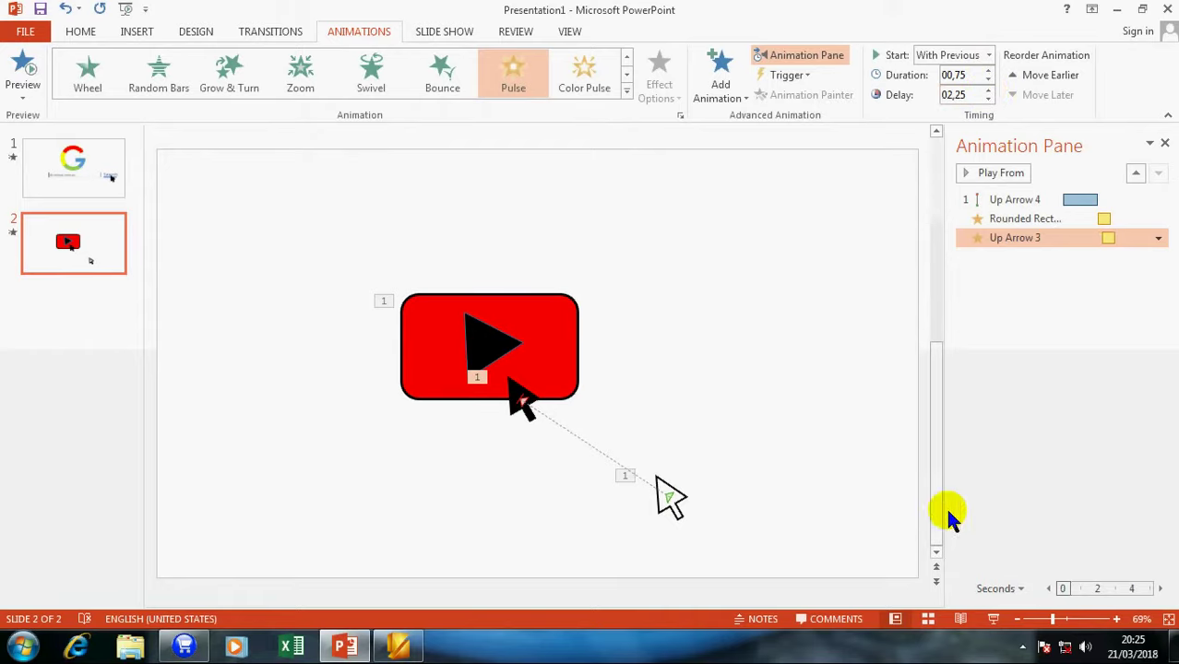
click(994, 619)
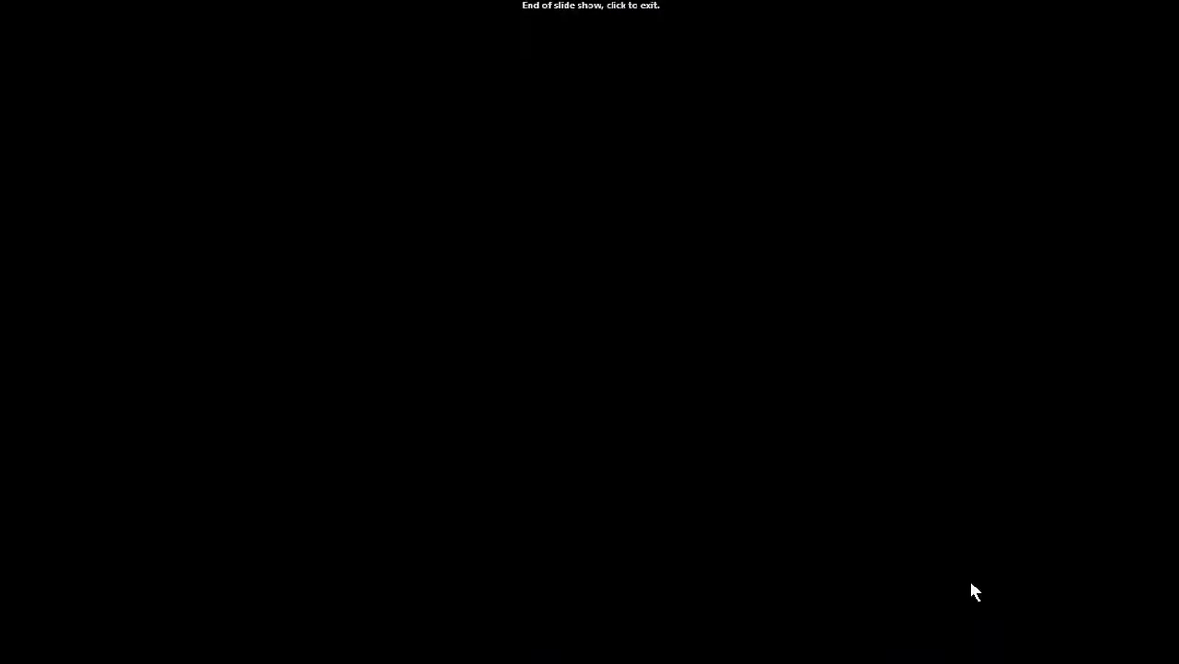
click(974, 590)
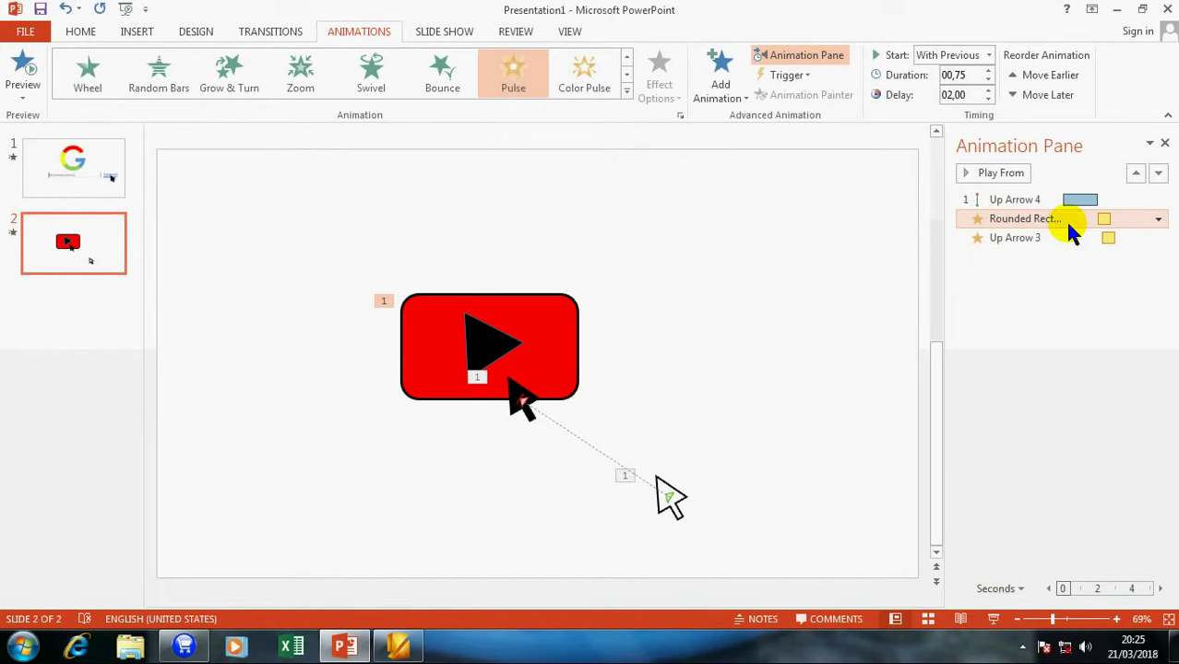
Step: Make Up Arrow 4's path animation start With Previous and preview the slide show
click(1052, 199)
click(964, 67)
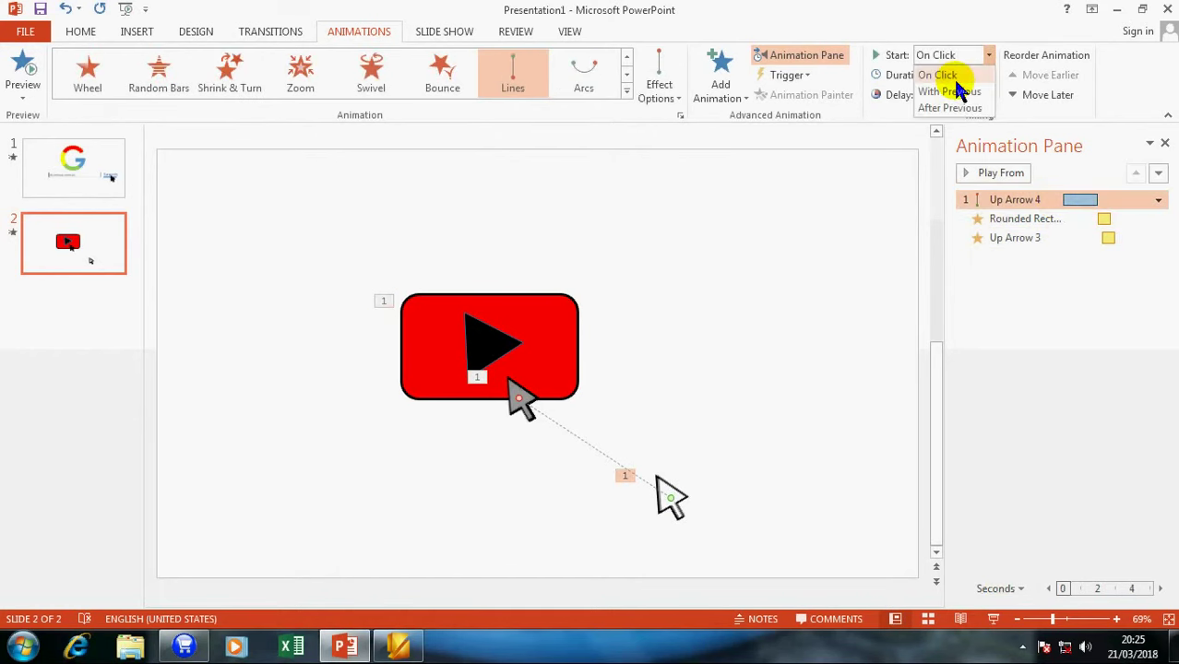
click(960, 92)
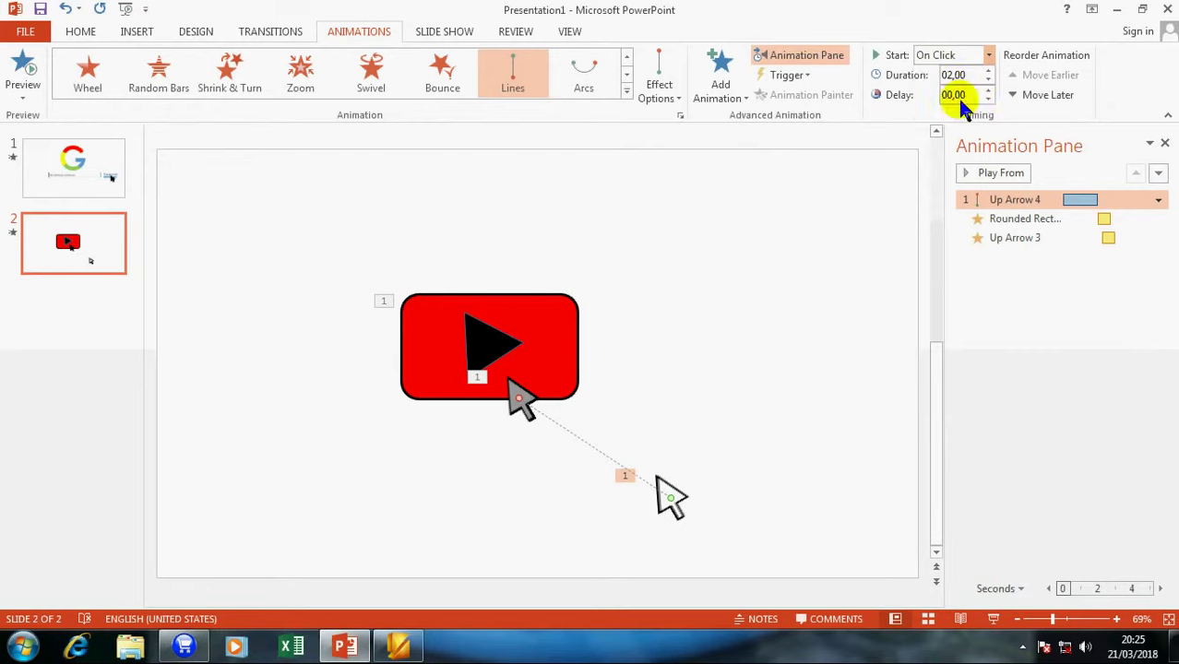
click(994, 620)
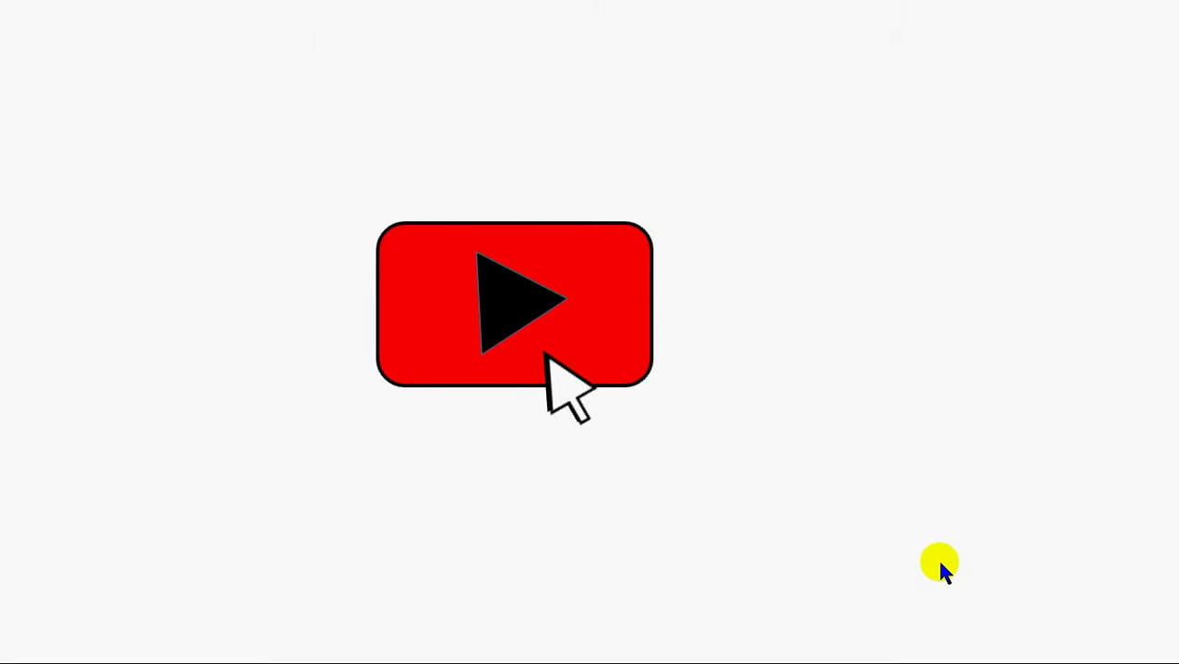
Step: Set slide 1's transition Duration to 00,25 seconds, then go back to slide 2
key(Escape)
click(936, 568)
click(270, 31)
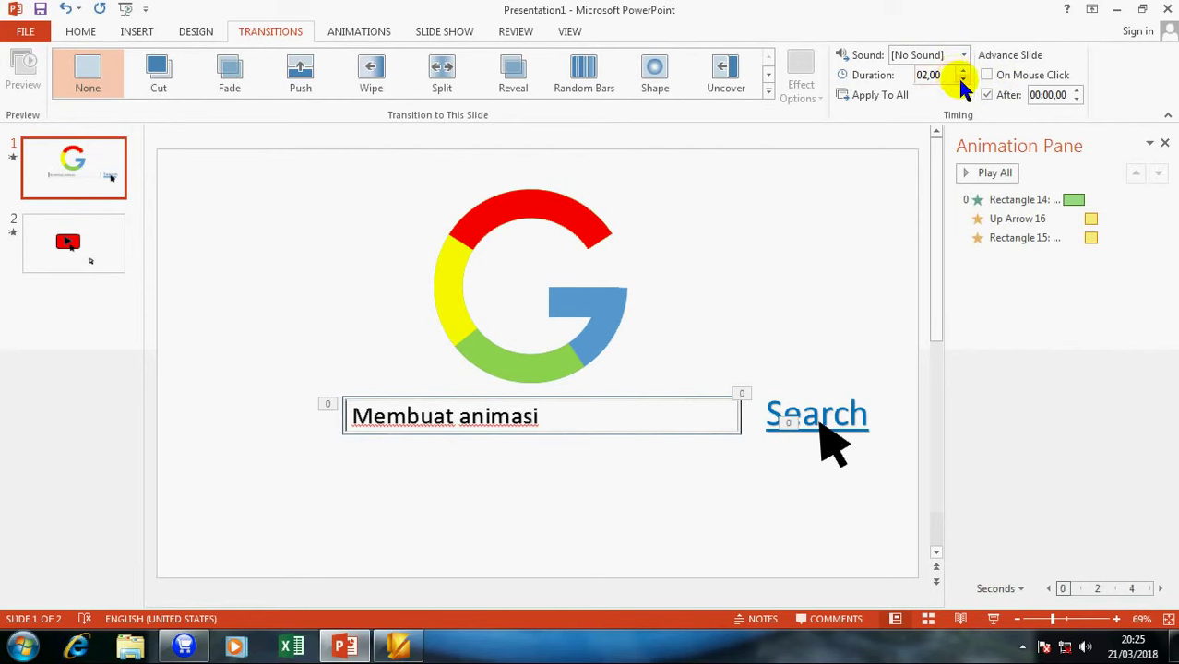
click(963, 81)
click(962, 80)
click(963, 80)
click(963, 69)
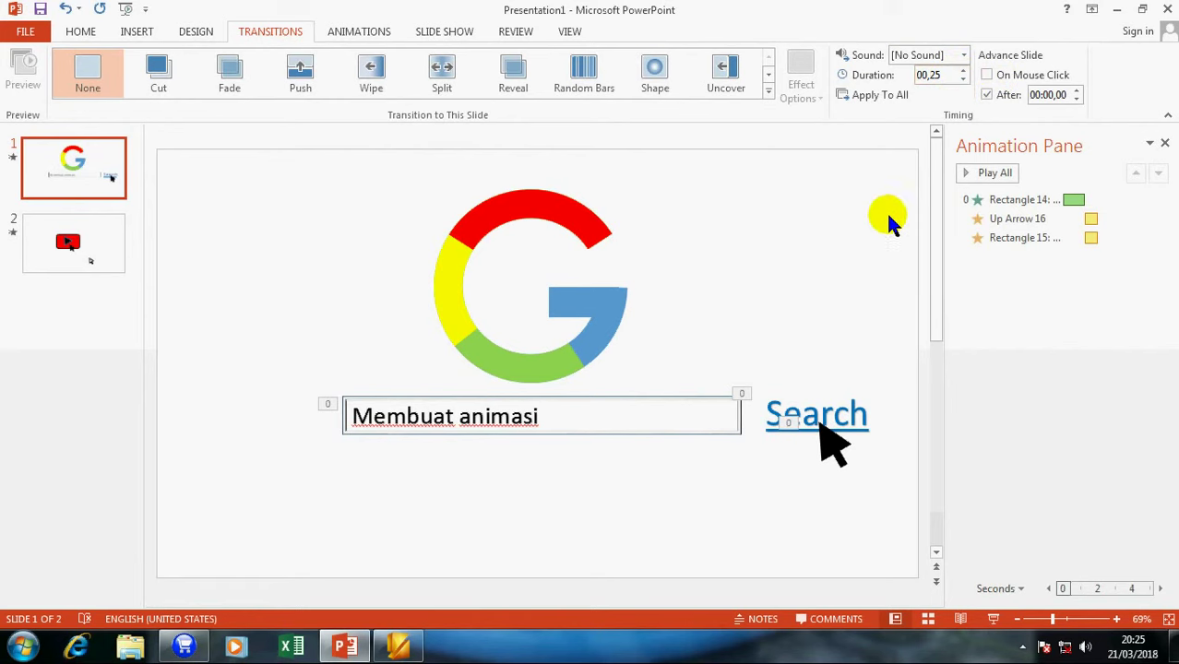
click(70, 315)
click(93, 190)
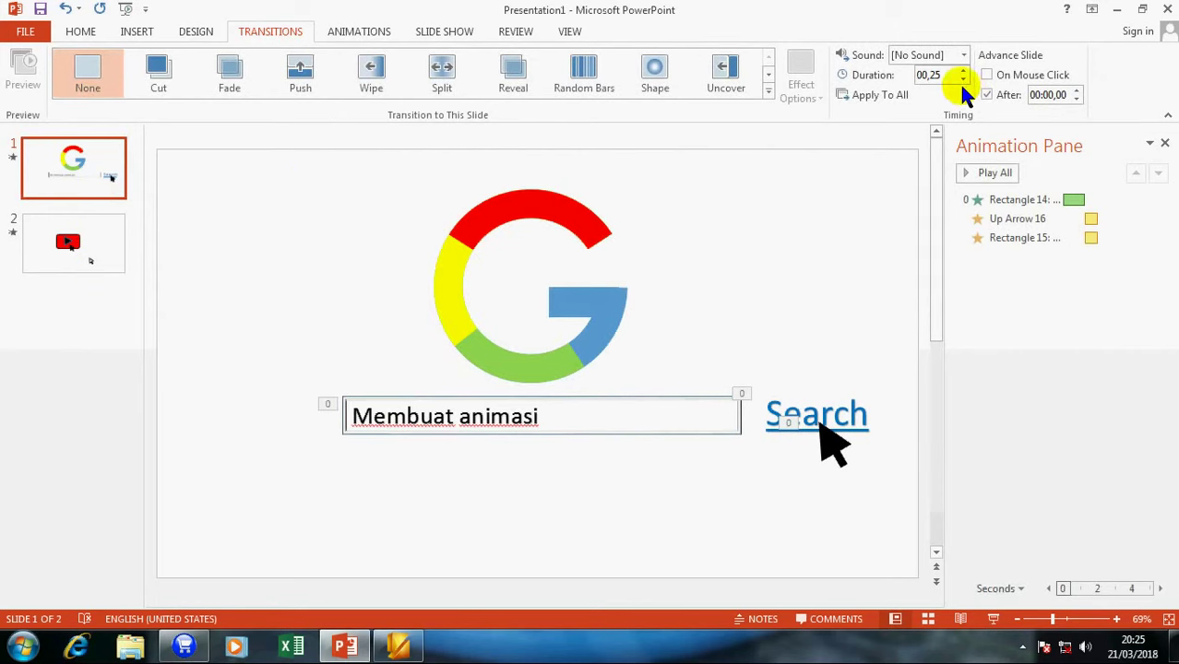
click(876, 96)
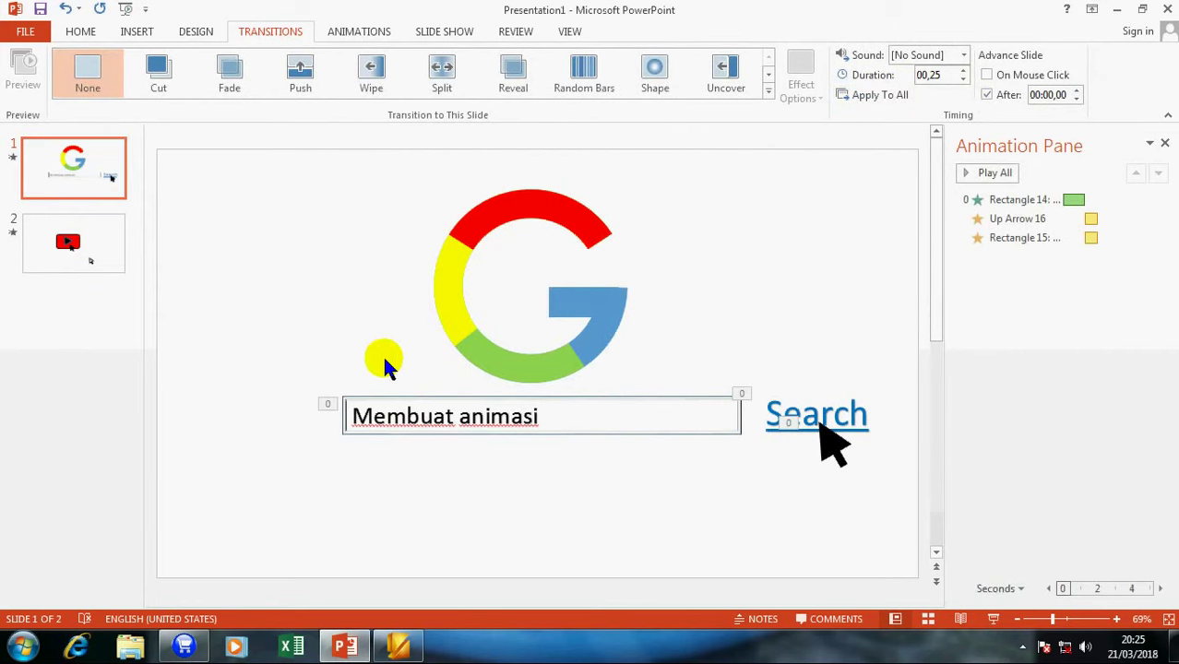
click(82, 305)
Step: Add a blank slide 3, draw an oval on it and duplicate it twice
click(110, 31)
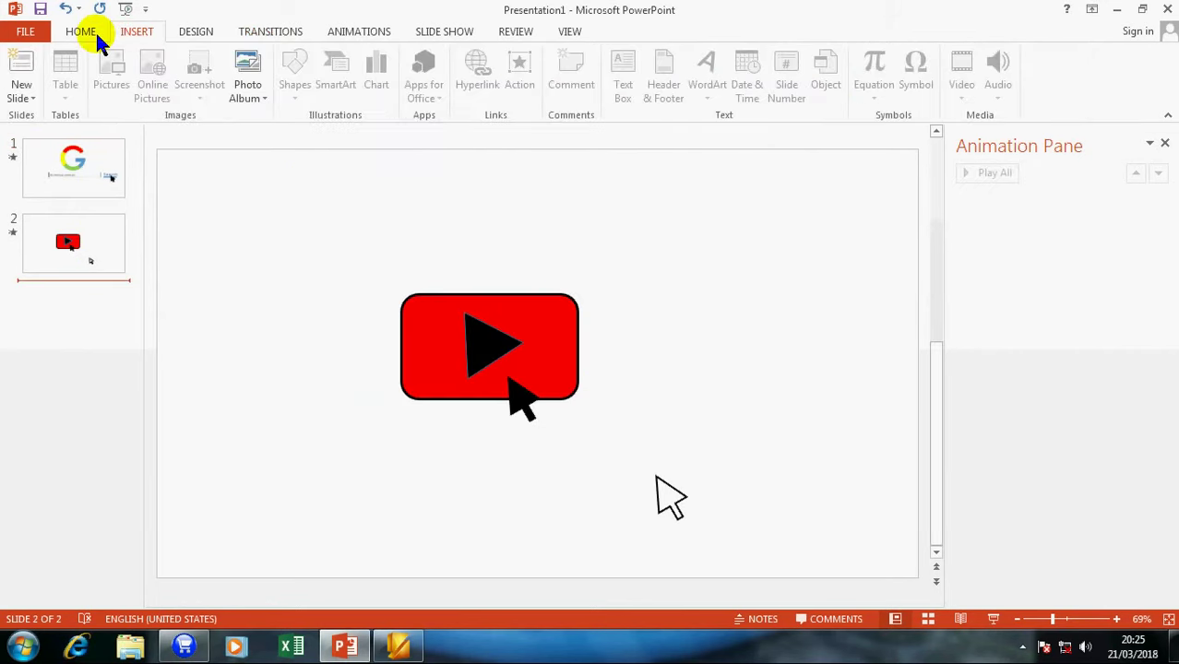
click(83, 31)
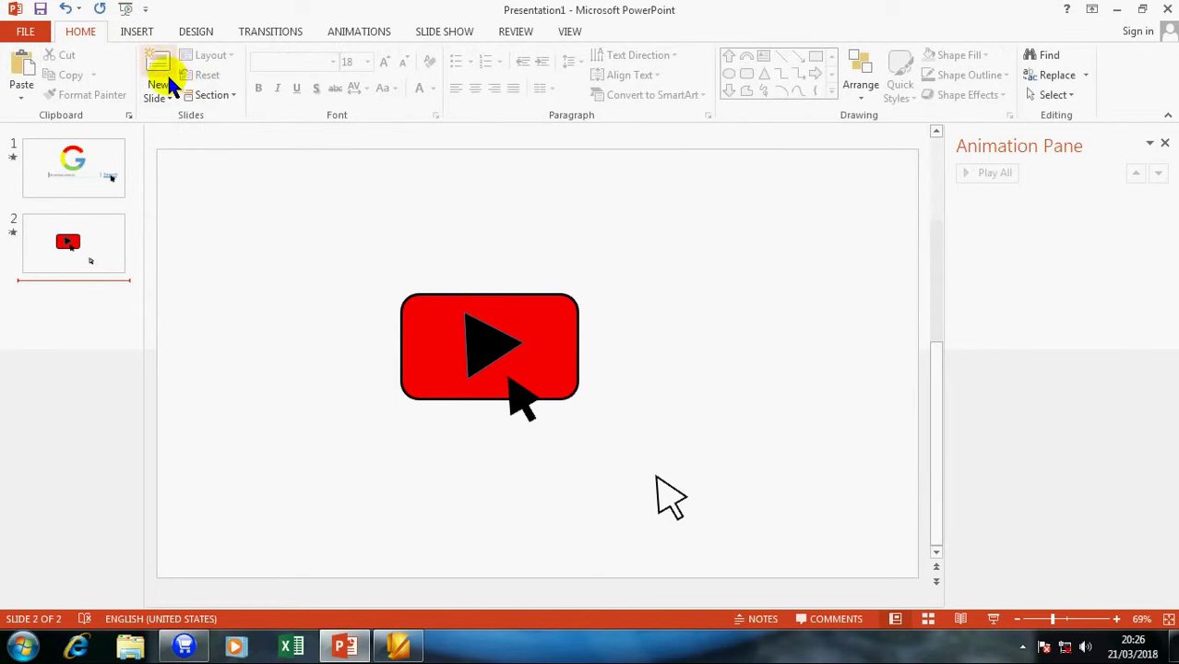
click(162, 76)
click(425, 237)
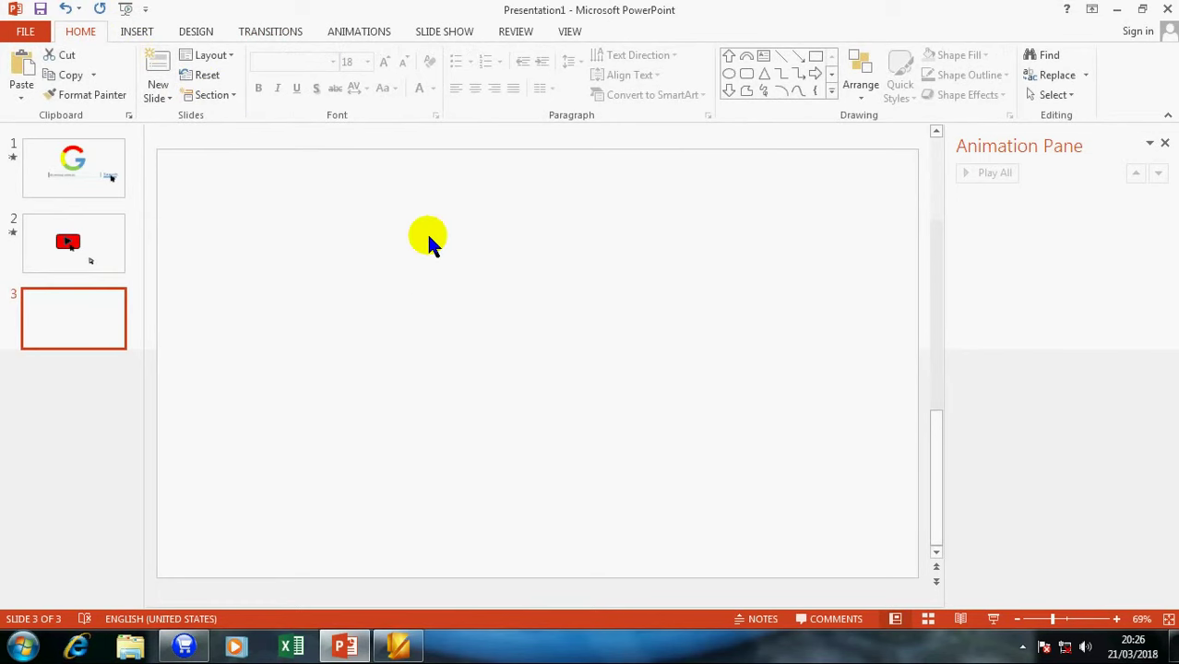
click(136, 33)
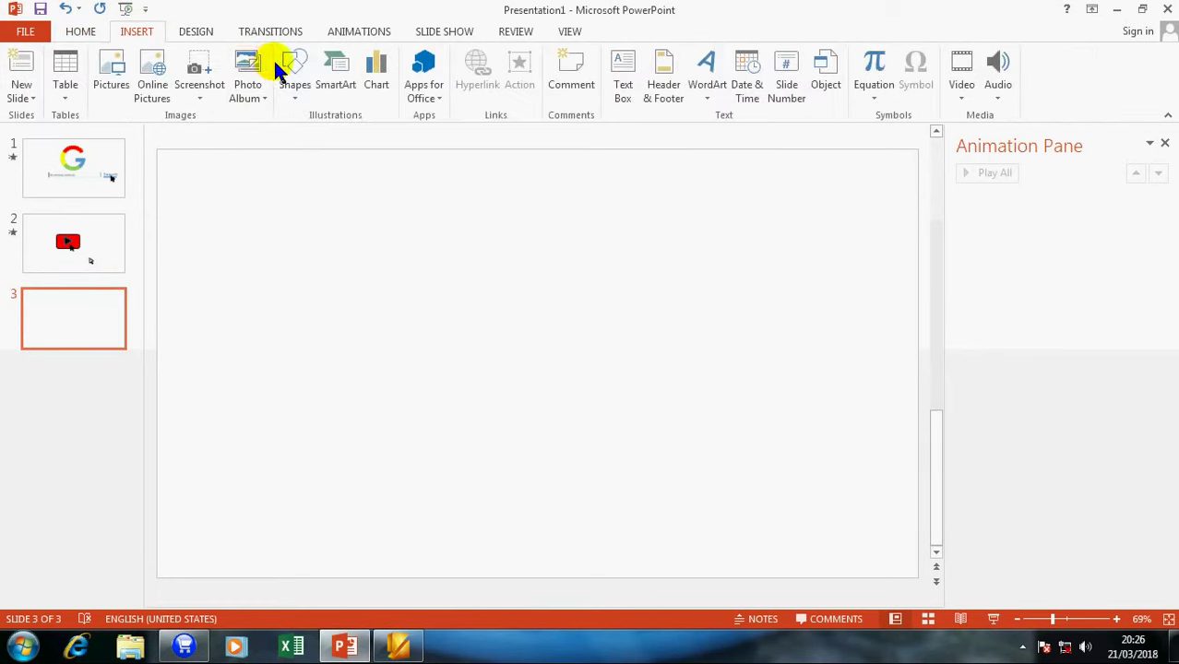
click(294, 74)
click(382, 143)
mouse_move(359, 224)
mouse_down()
mouse_move(563, 330)
mouse_move(550, 313)
mouse_move(539, 315)
mouse_move(527, 366)
mouse_move(661, 356)
mouse_move(681, 383)
mouse_up()
key(ctrl+d)
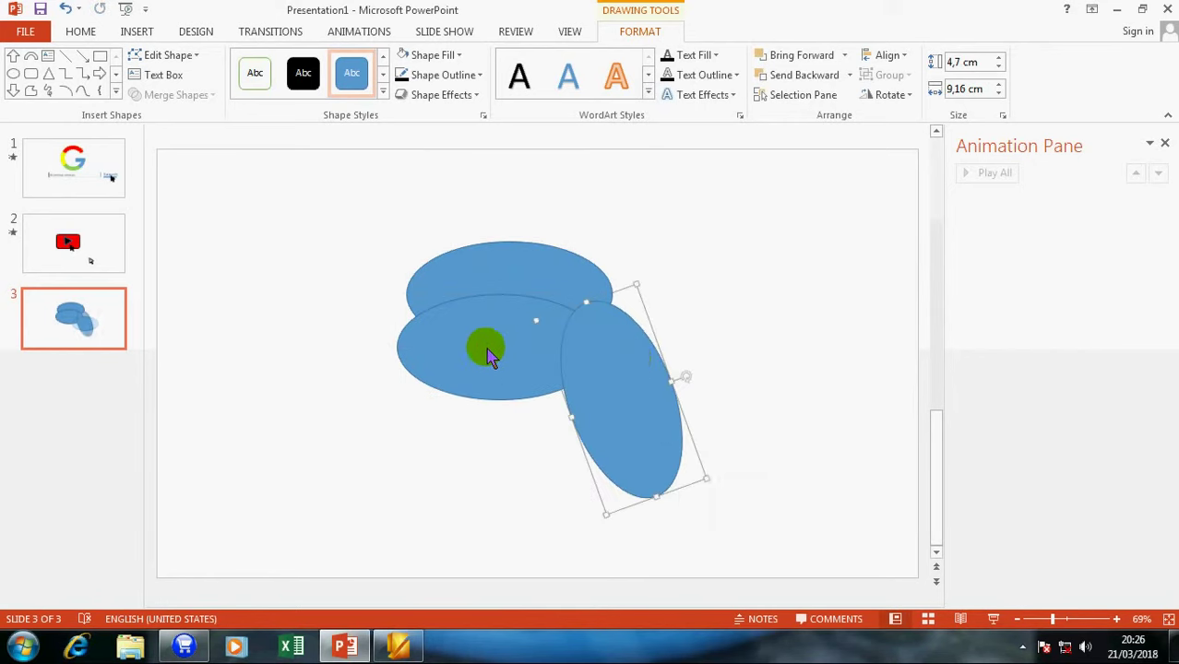
Step: Tilt and position two ovals on either side of the top oval, angled downward like hair
click(487, 347)
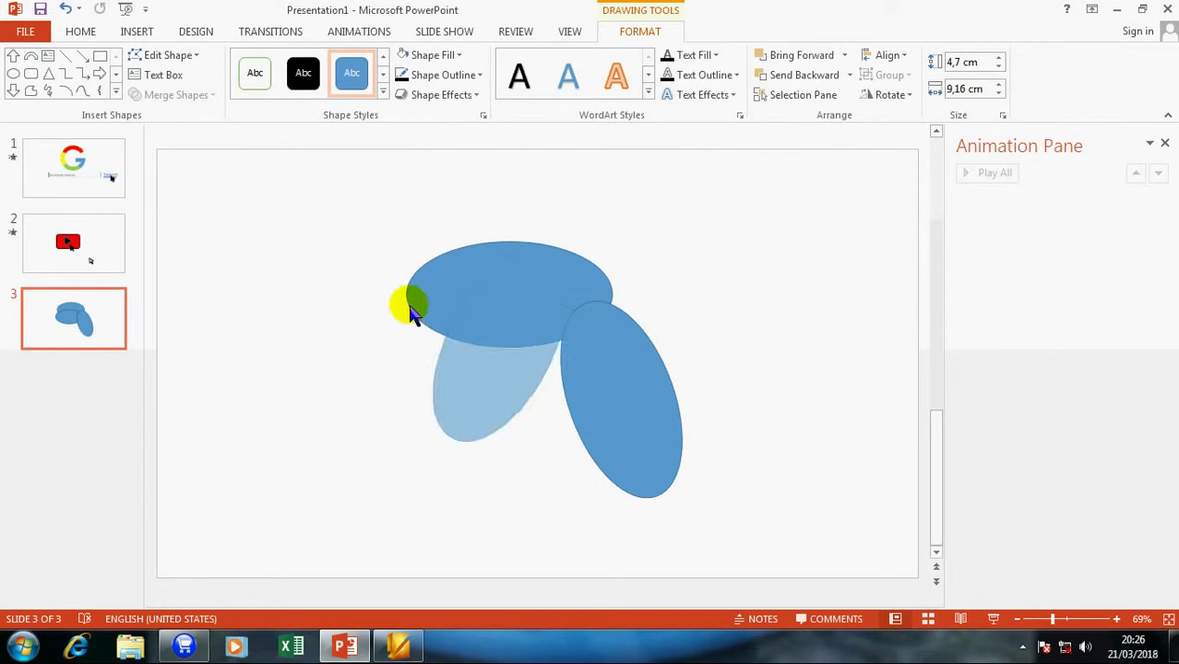
drag(499, 279, 408, 303)
drag(490, 342, 376, 381)
drag(625, 386, 637, 362)
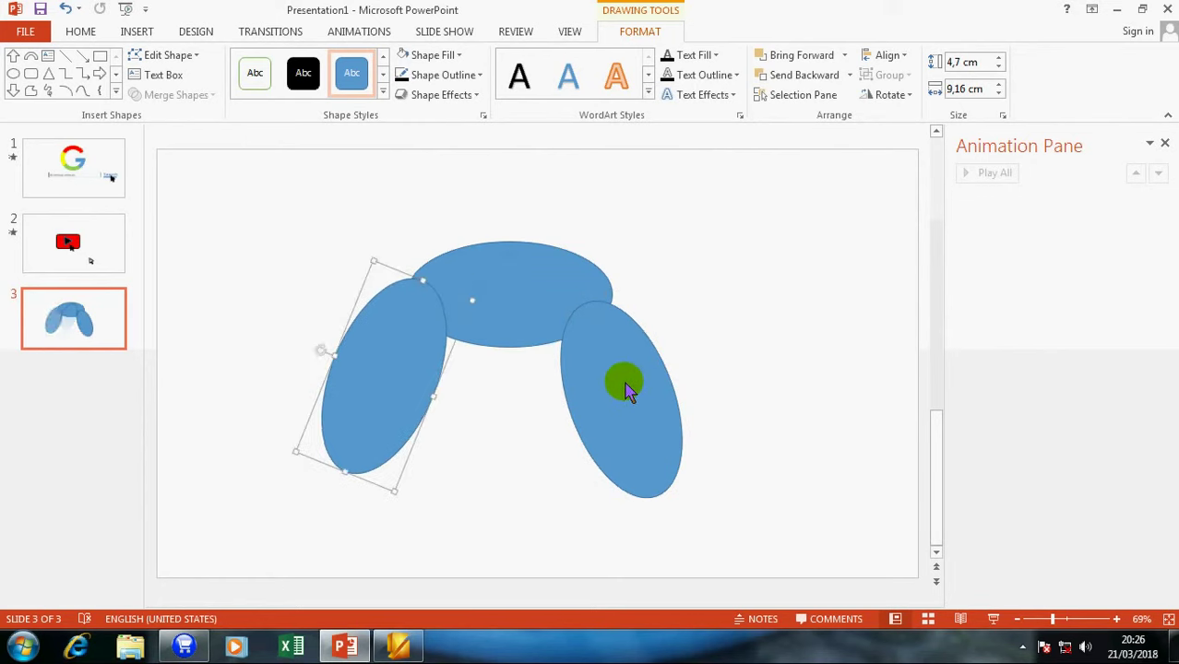
click(397, 357)
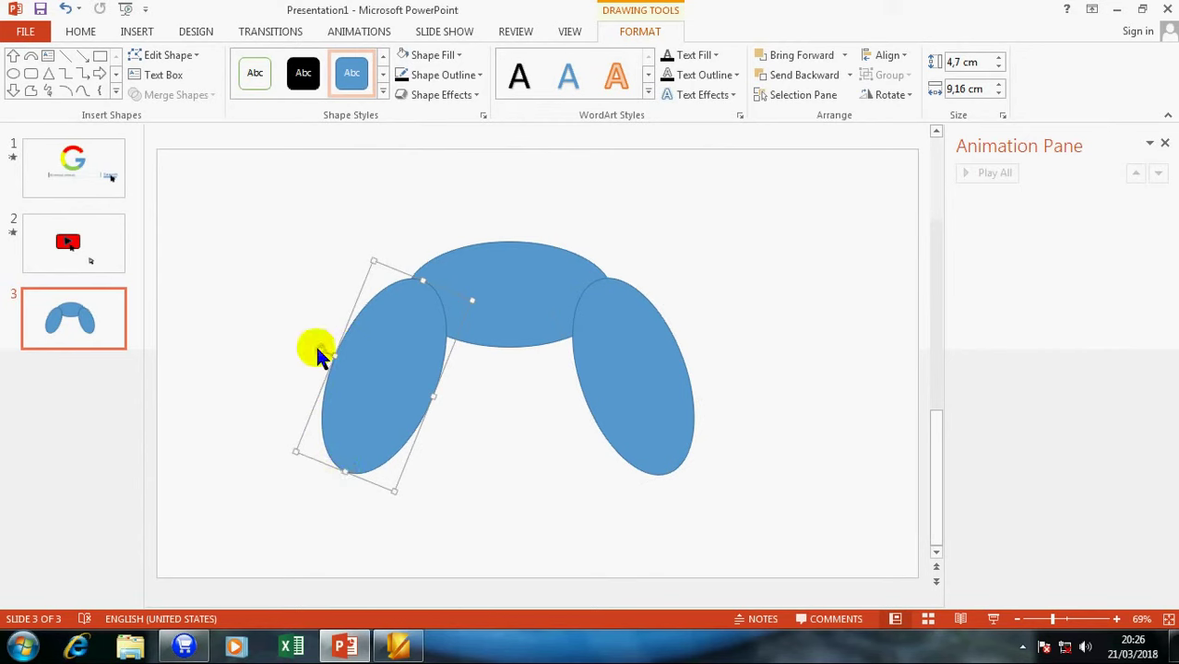
drag(317, 354, 320, 356)
click(669, 360)
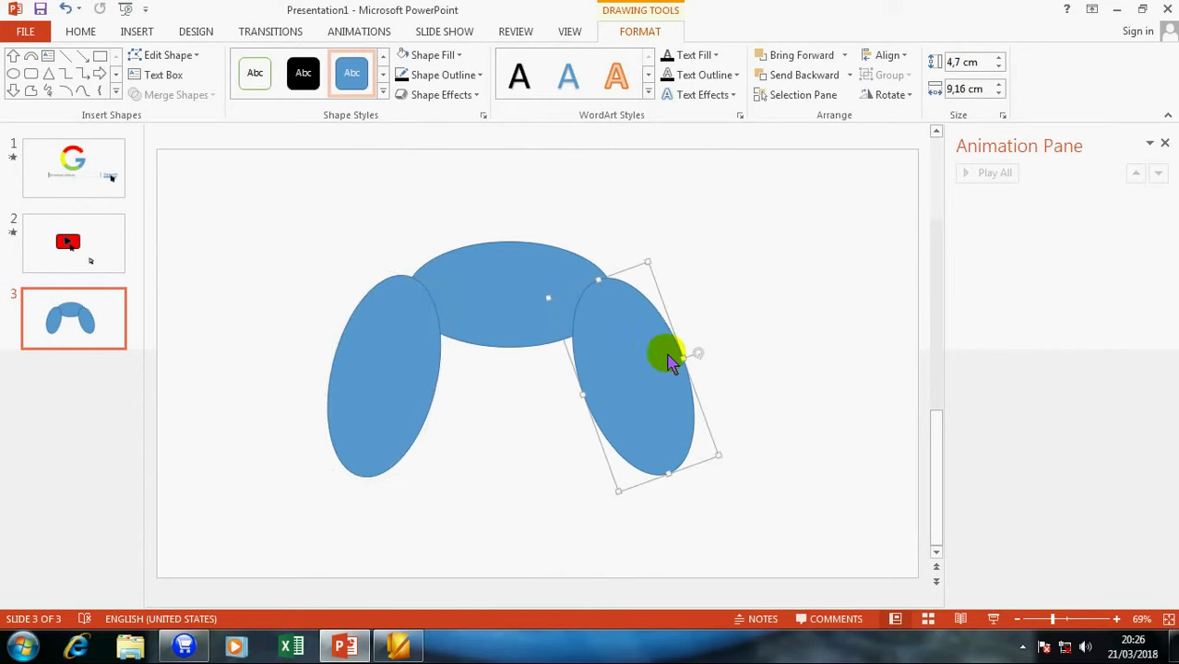
mouse_move(701, 356)
mouse_down()
mouse_move(697, 368)
mouse_move(659, 367)
mouse_up()
drag(408, 371, 407, 371)
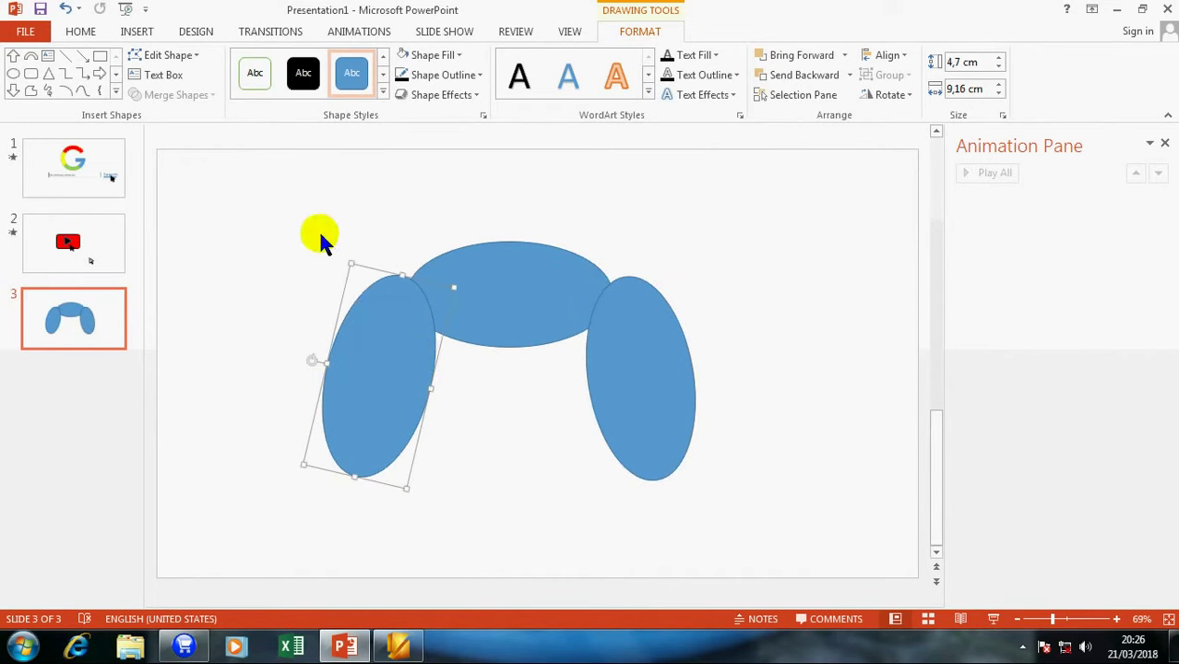
Step: Draw a rectangle covering the left oval's top end
click(101, 58)
mouse_move(321, 250)
mouse_down()
mouse_move(425, 305)
mouse_move(429, 295)
mouse_up()
click(390, 329)
click(221, 198)
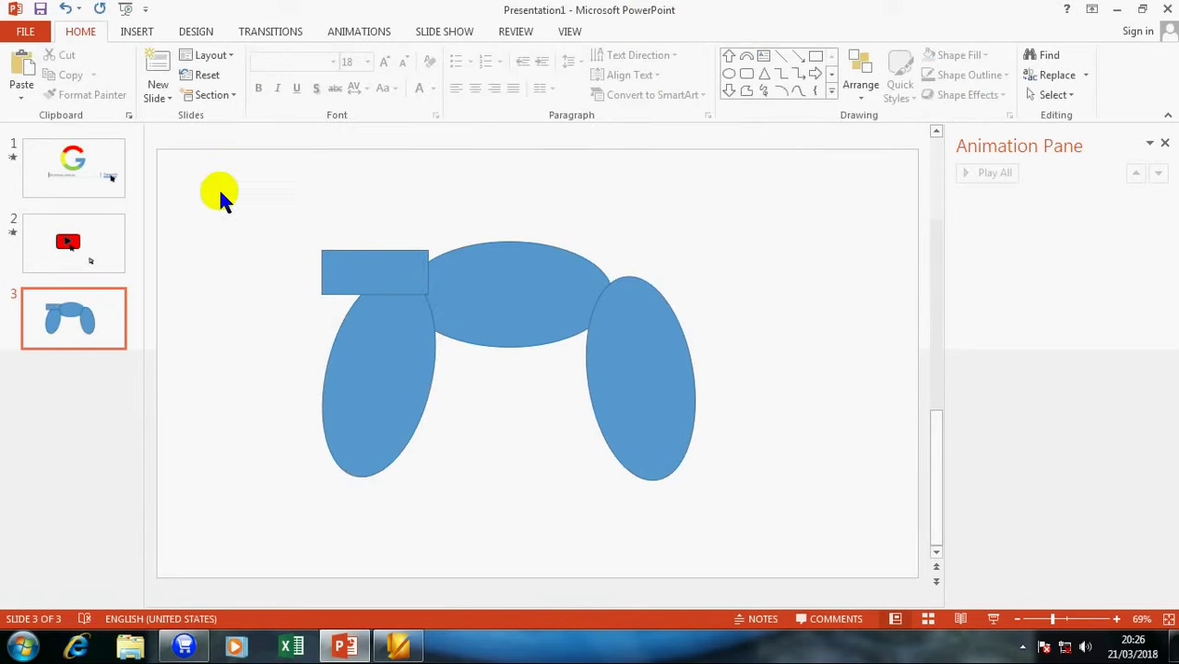
Step: Subtract the rectangle from the left oval to flatten its top
click(358, 314)
shift+click(377, 276)
click(180, 95)
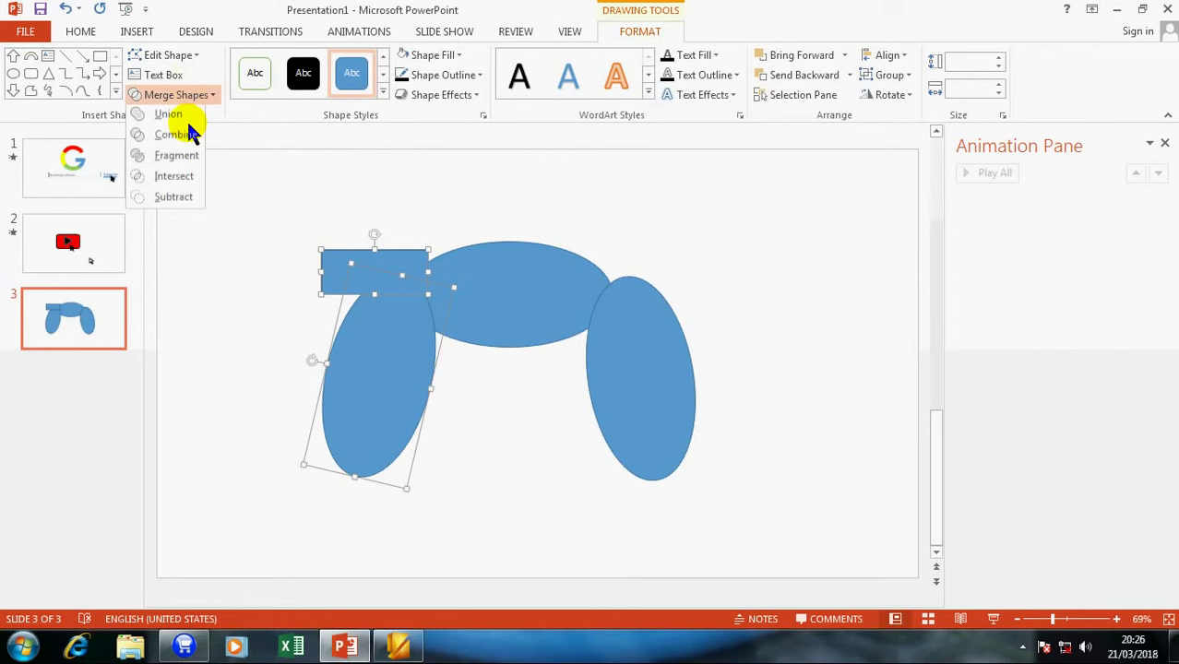
click(174, 197)
Step: Draw a rectangle over the right oval's top and subtract it to flatten that end too
click(605, 355)
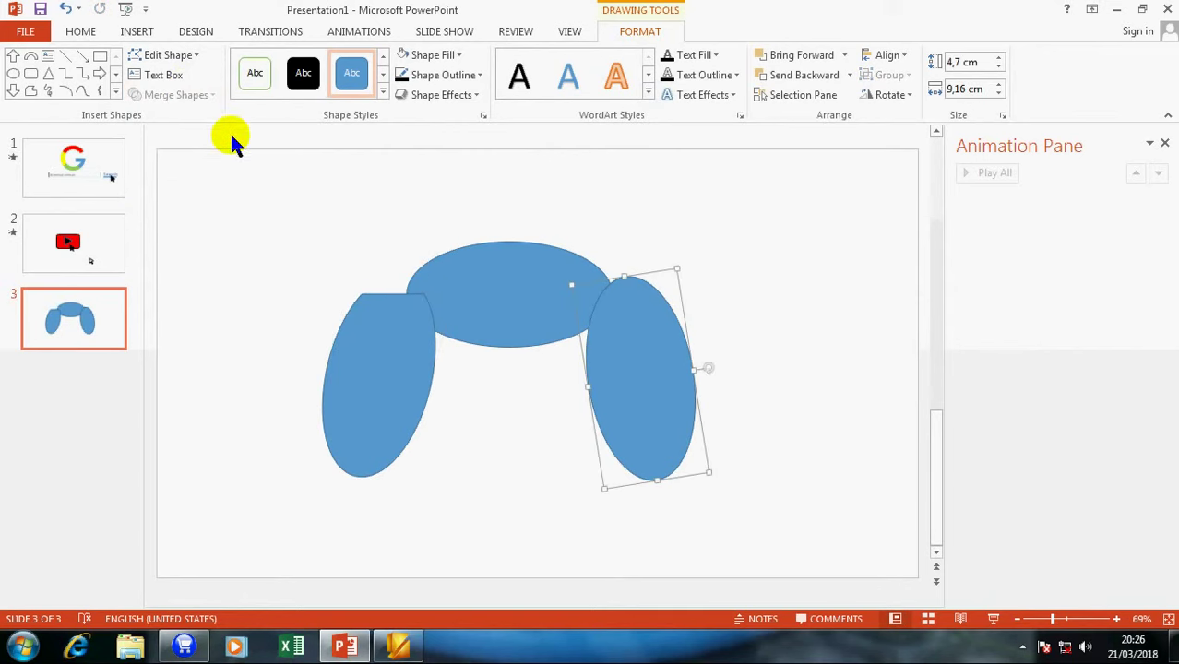
click(100, 55)
mouse_move(590, 241)
mouse_down()
mouse_move(693, 305)
mouse_move(707, 295)
mouse_up()
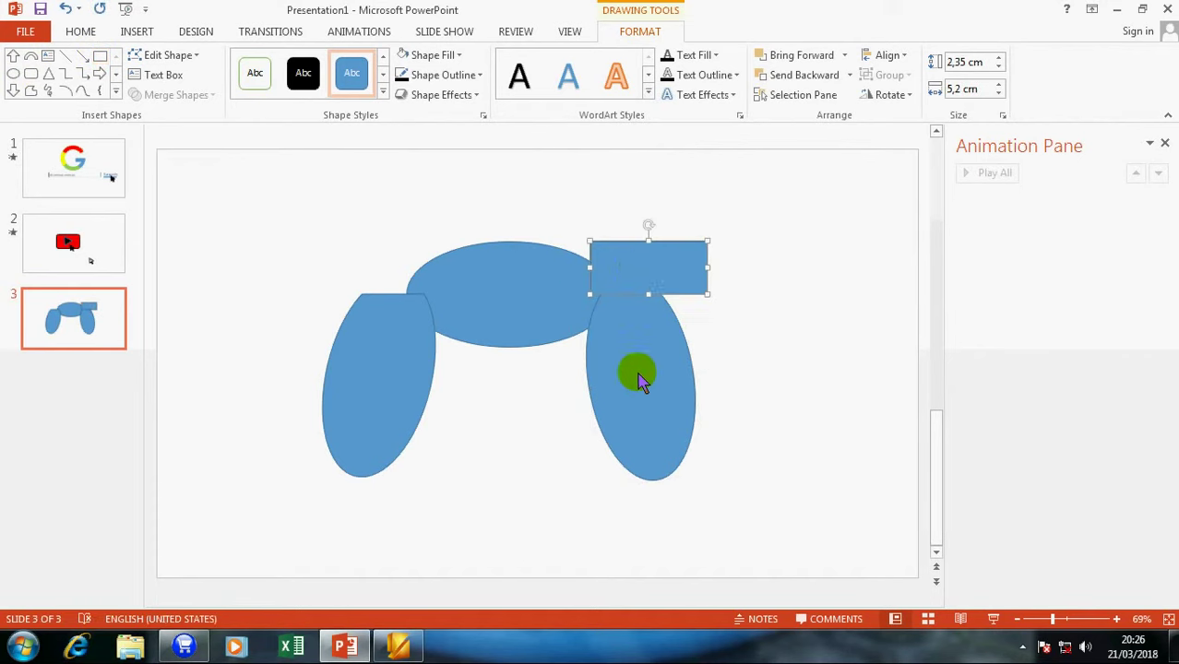
click(639, 372)
shift+click(633, 263)
click(196, 96)
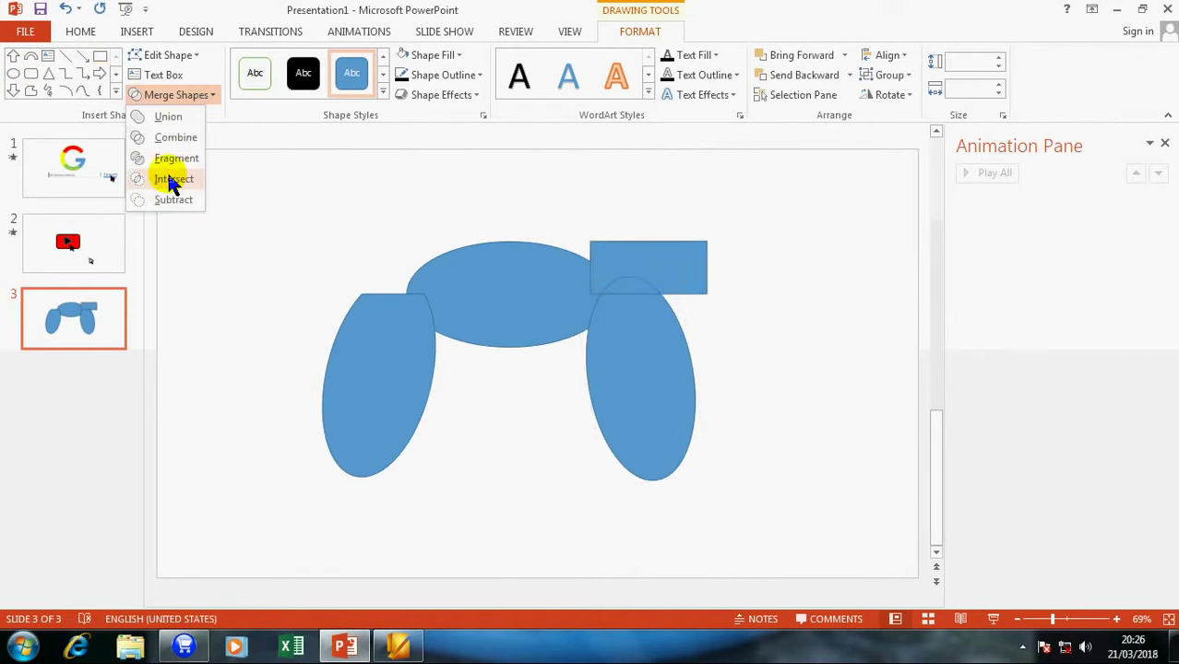
click(172, 197)
drag(665, 356, 665, 359)
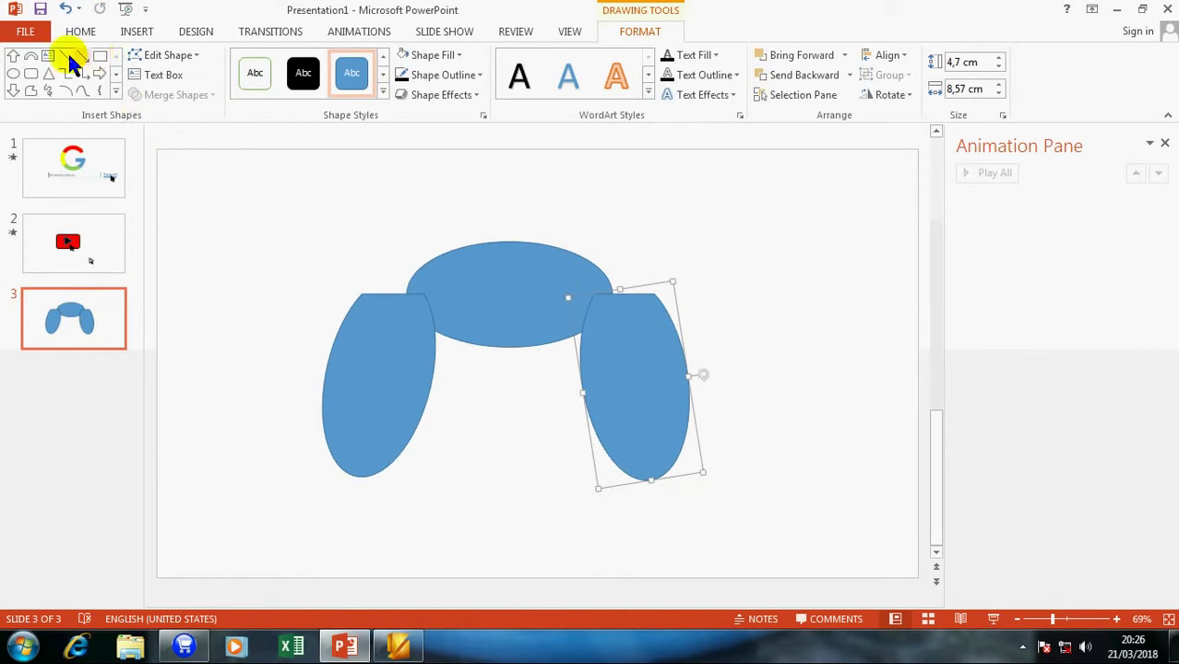
click(13, 74)
Step: Place a thin ellipse against the left piece's inner edge and subtract it to carve a notch
drag(304, 180, 318, 289)
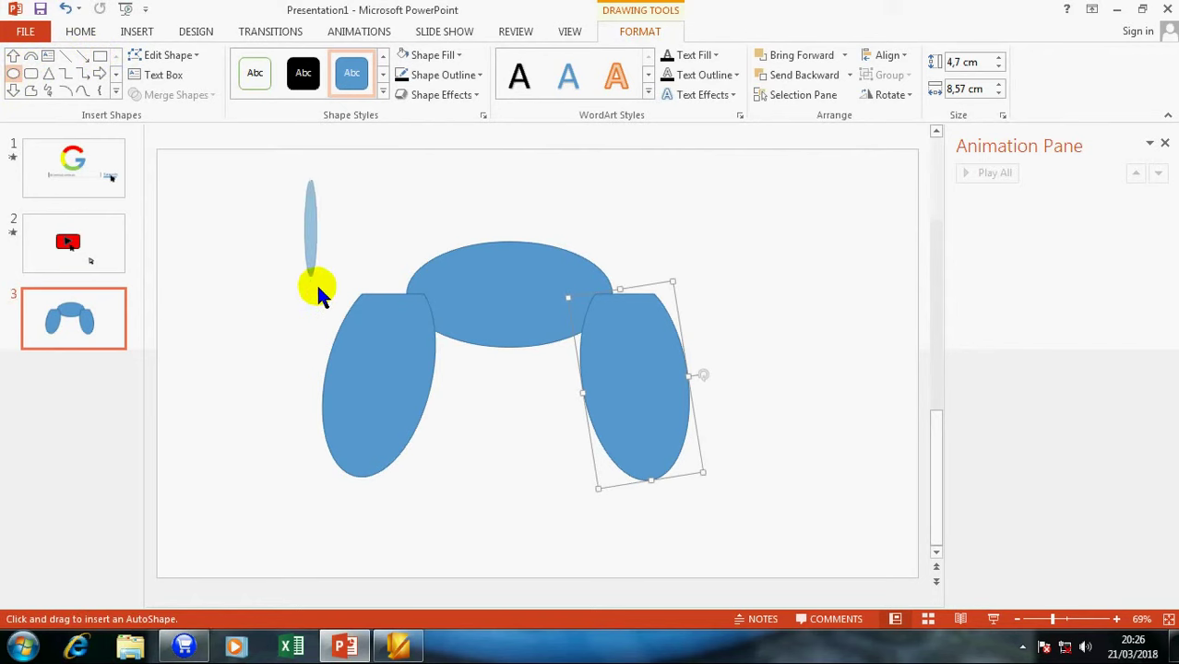
mouse_move(313, 167)
mouse_down()
mouse_move(452, 397)
mouse_move(454, 349)
mouse_up()
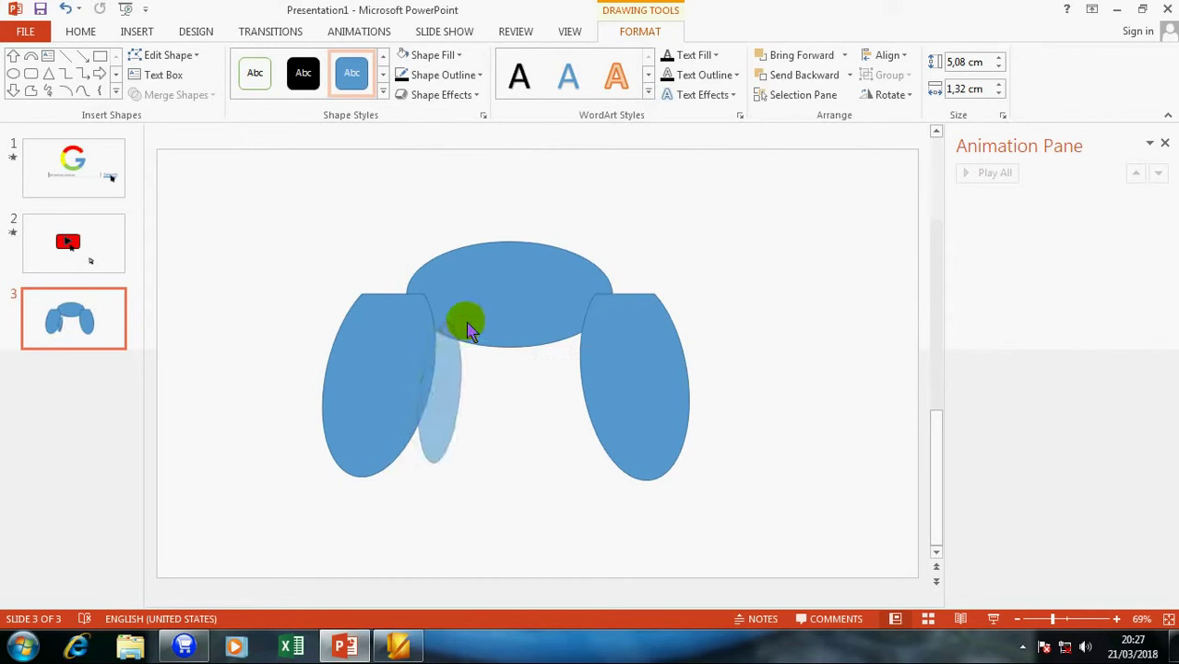
drag(454, 351, 449, 382)
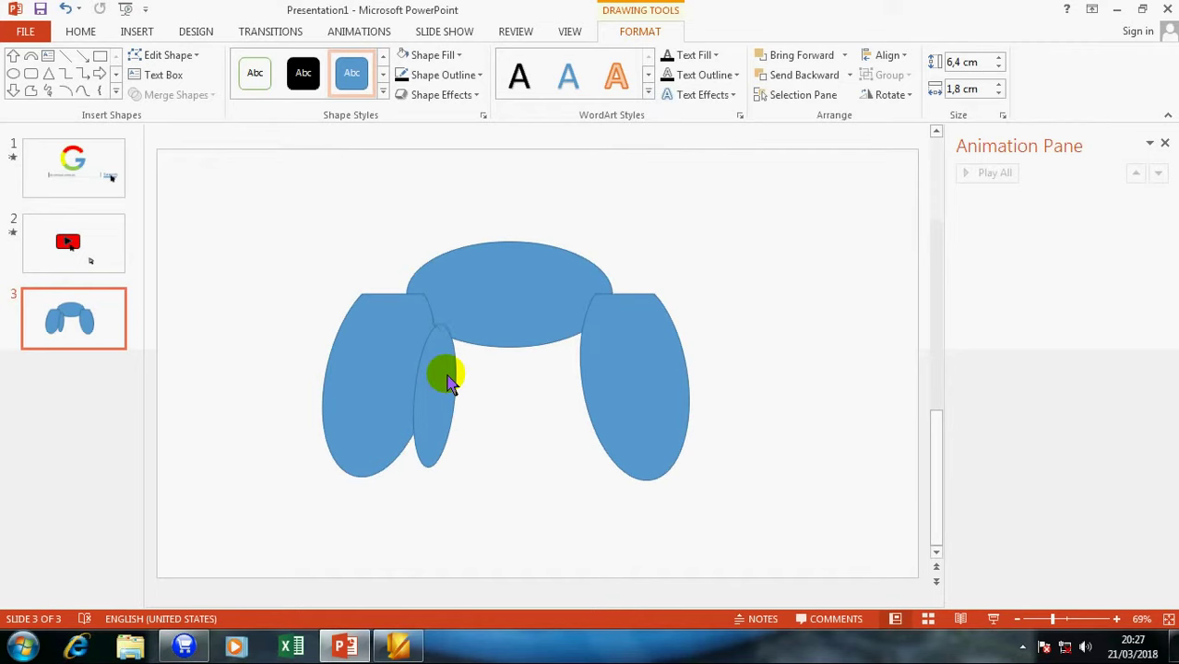
click(449, 383)
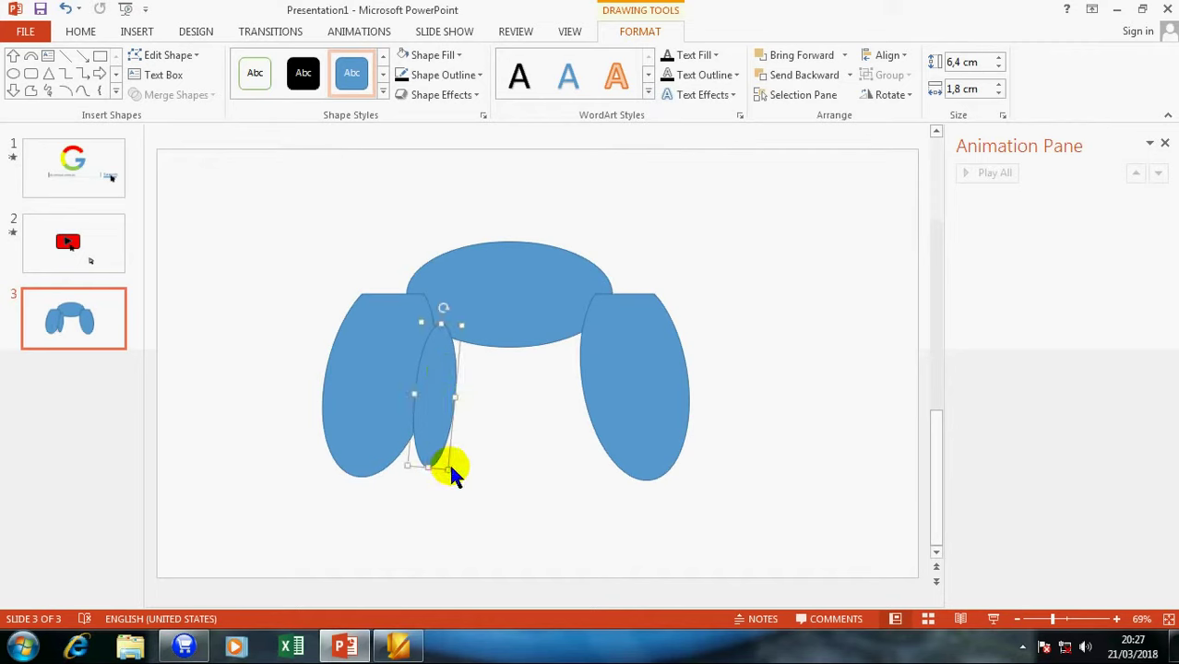
drag(450, 467, 470, 480)
mouse_move(453, 313)
mouse_down()
mouse_move(466, 382)
mouse_move(454, 403)
mouse_move(445, 396)
mouse_up()
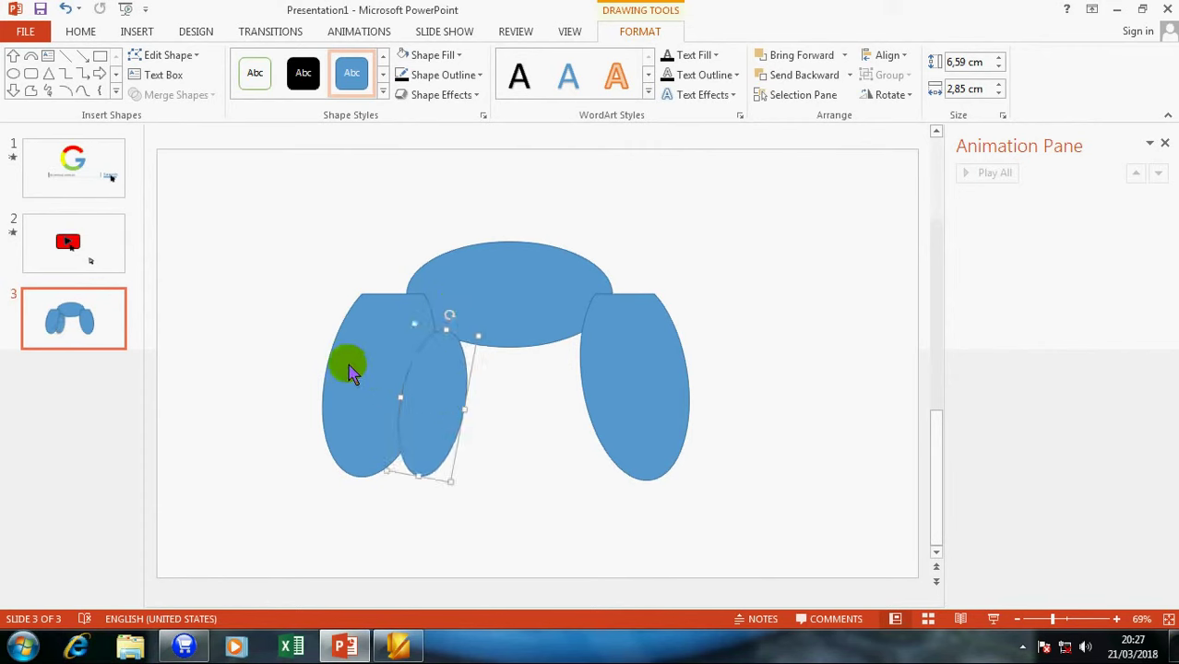
shift+click(373, 414)
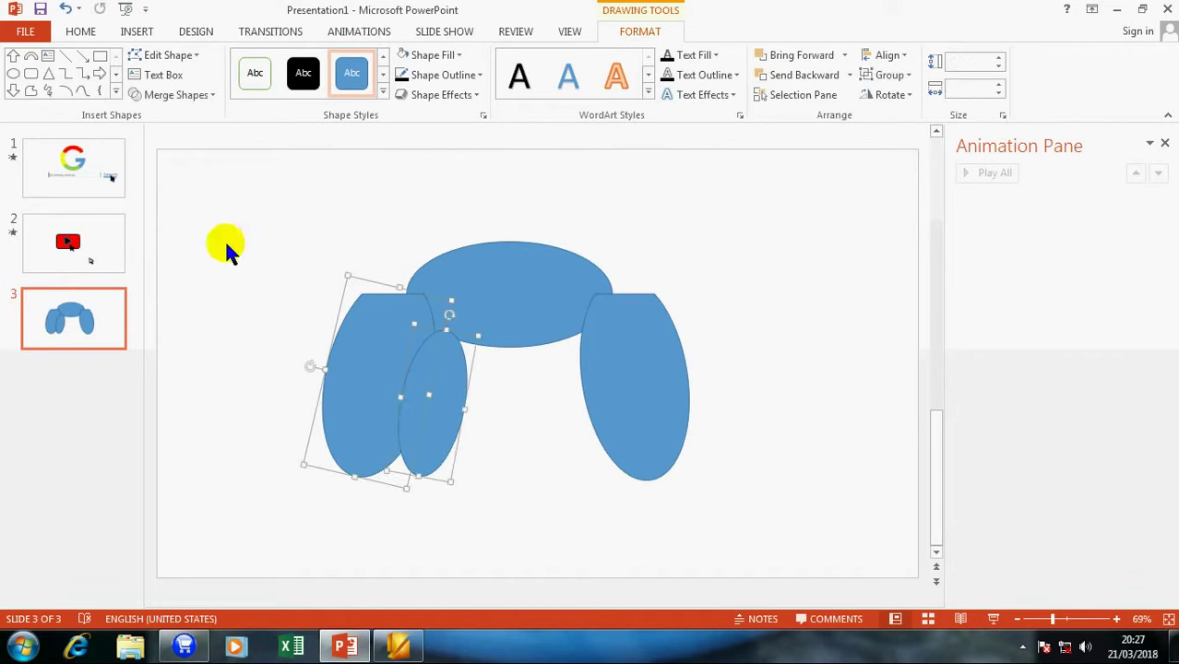
click(182, 96)
click(168, 197)
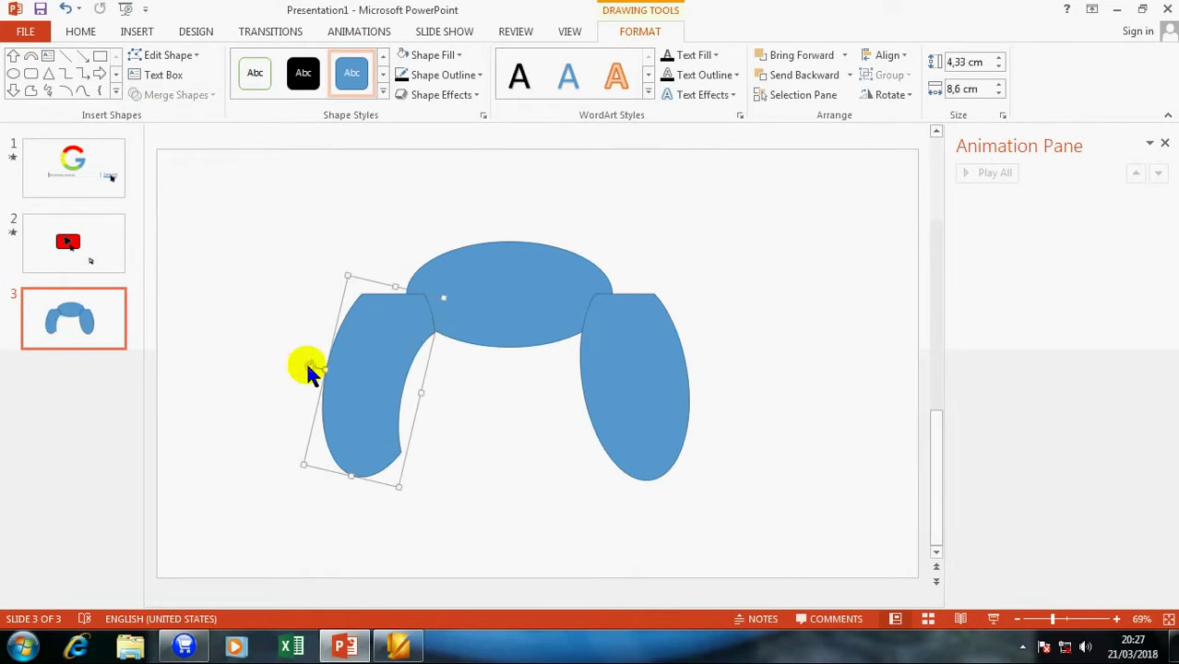
drag(308, 367, 317, 376)
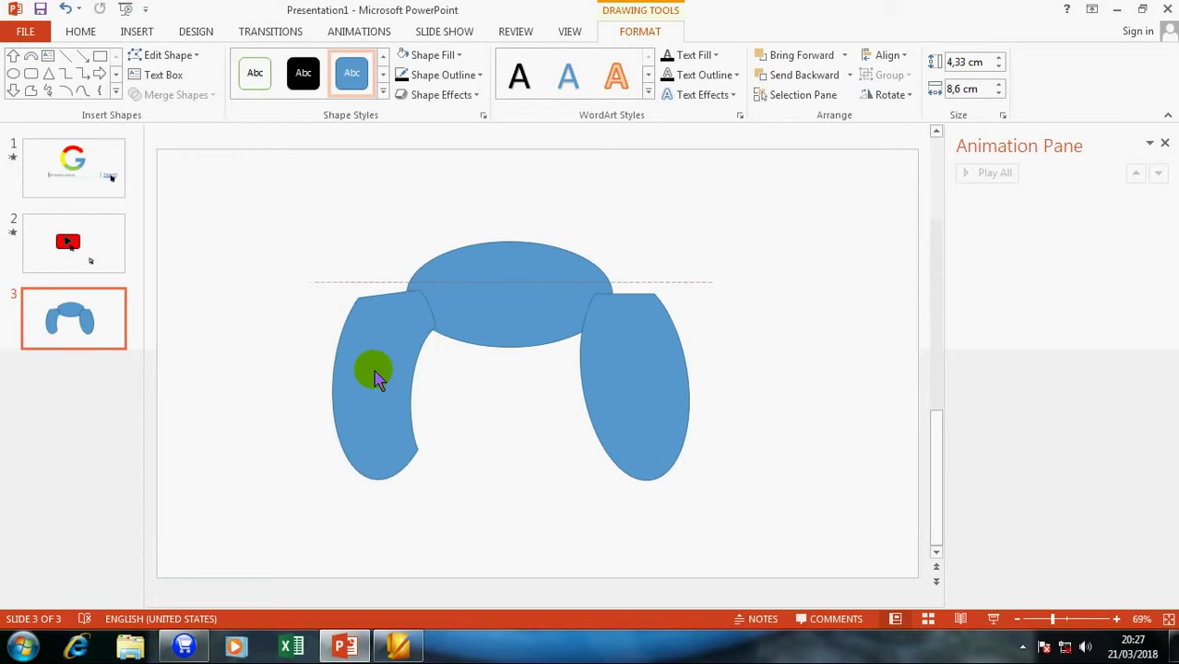
Step: Draw a tilted thin oval beside the right piece and subtract it to scoop its inner edge
click(637, 408)
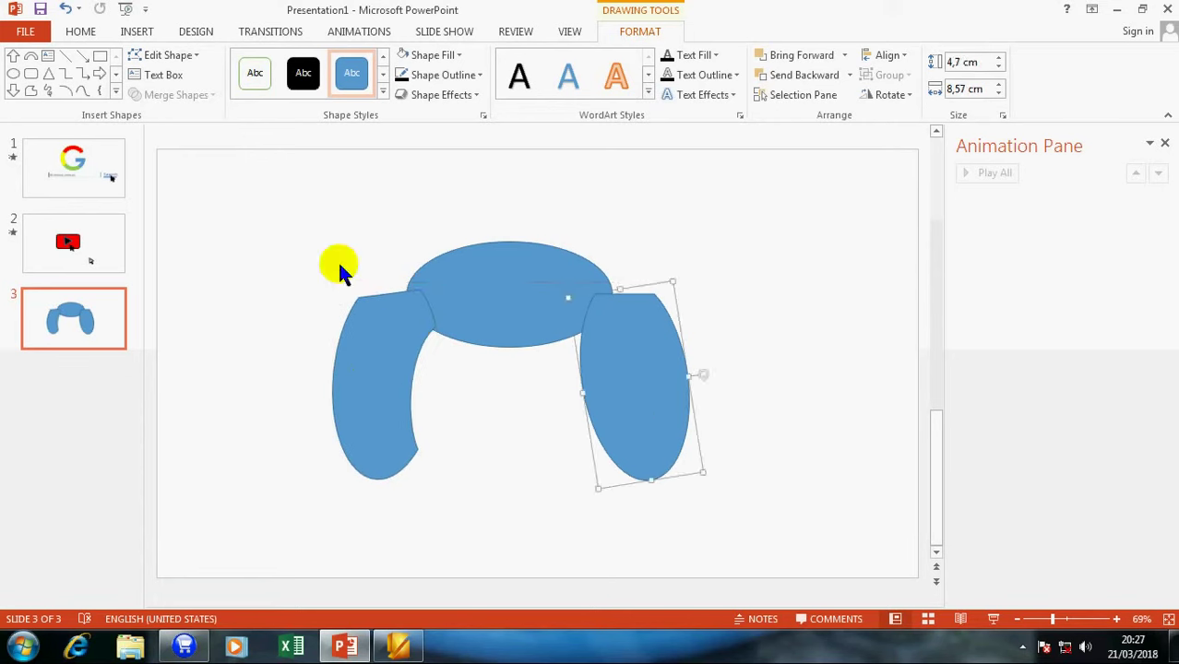
click(13, 74)
drag(500, 308, 553, 489)
drag(531, 422, 583, 413)
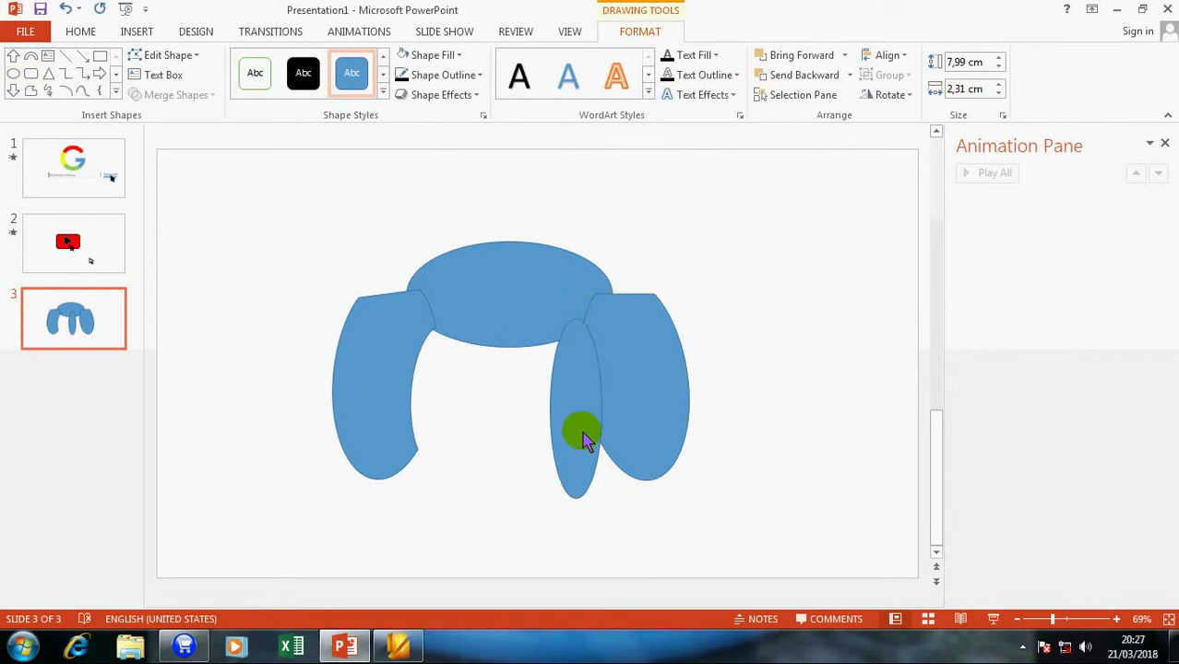
drag(574, 306, 559, 315)
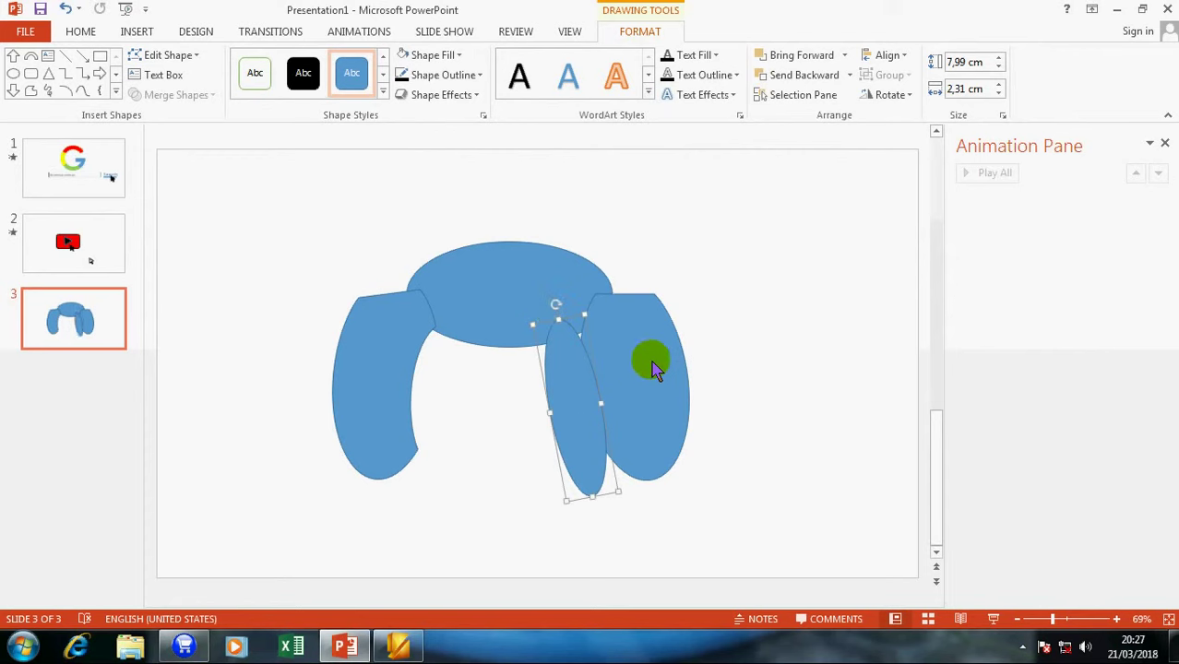
drag(581, 397, 591, 392)
click(653, 376)
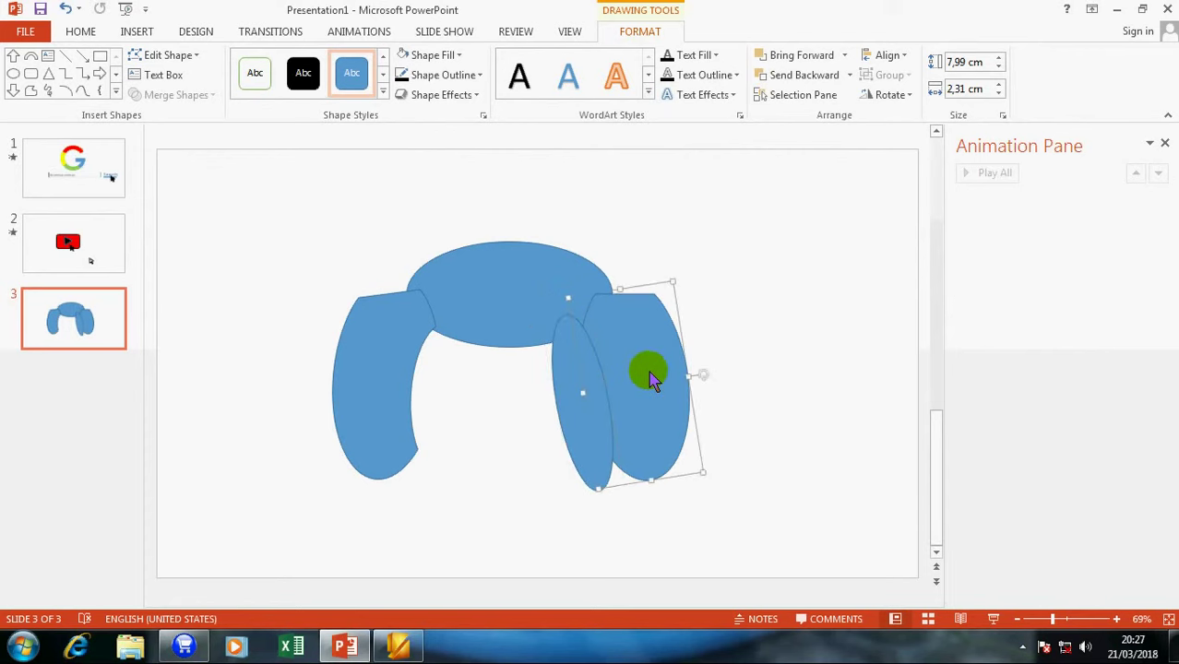
shift+click(574, 395)
click(178, 95)
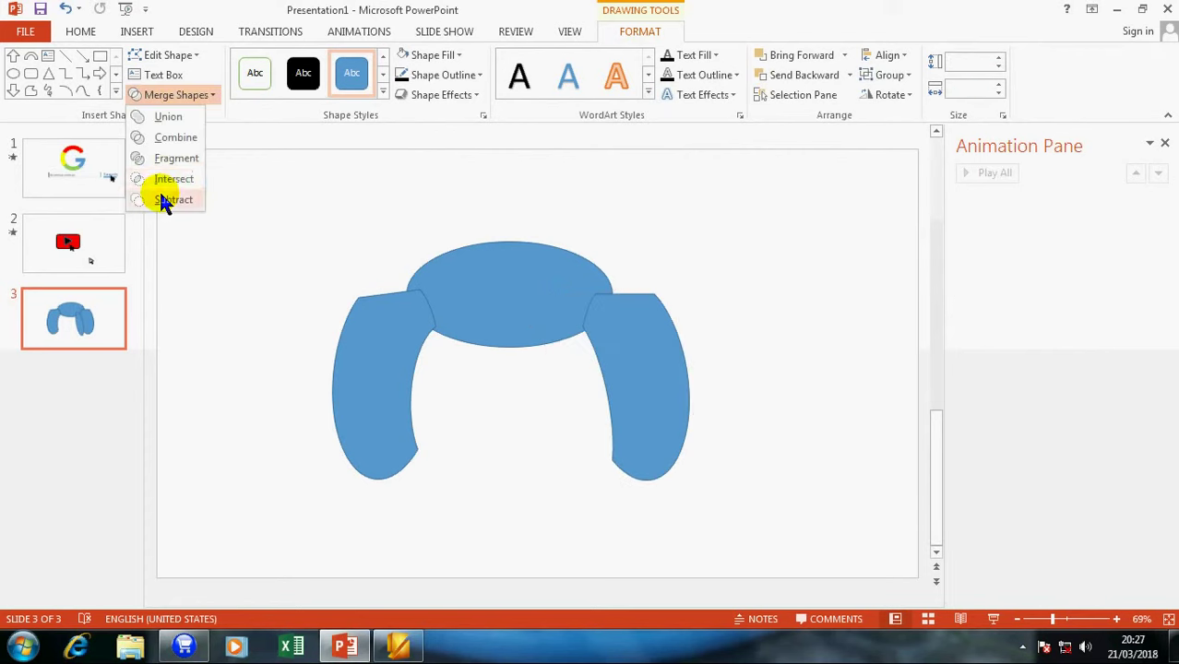
click(163, 197)
click(677, 258)
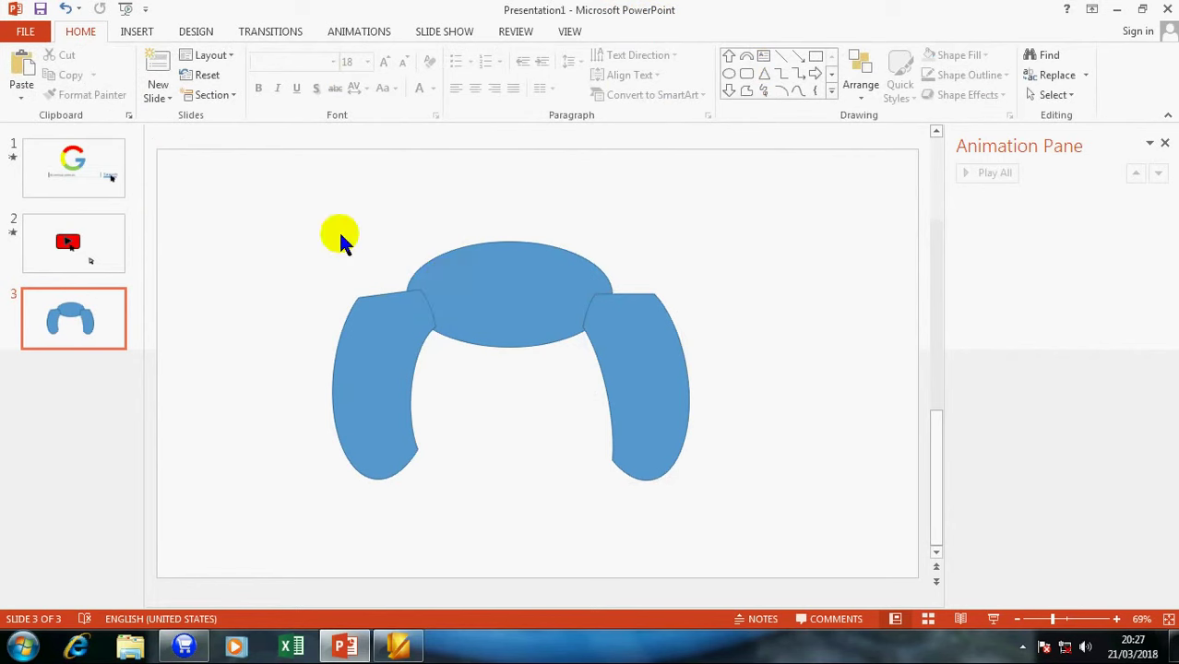
Step: Fill all three hair pieces with black
drag(340, 238, 774, 567)
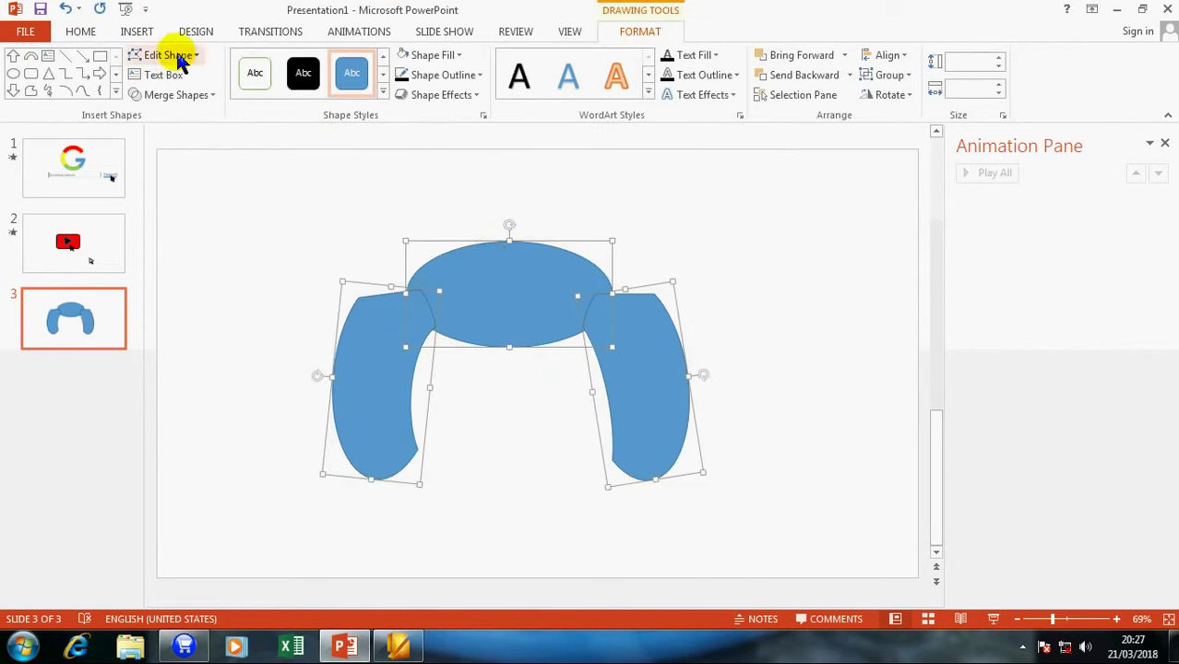
click(92, 35)
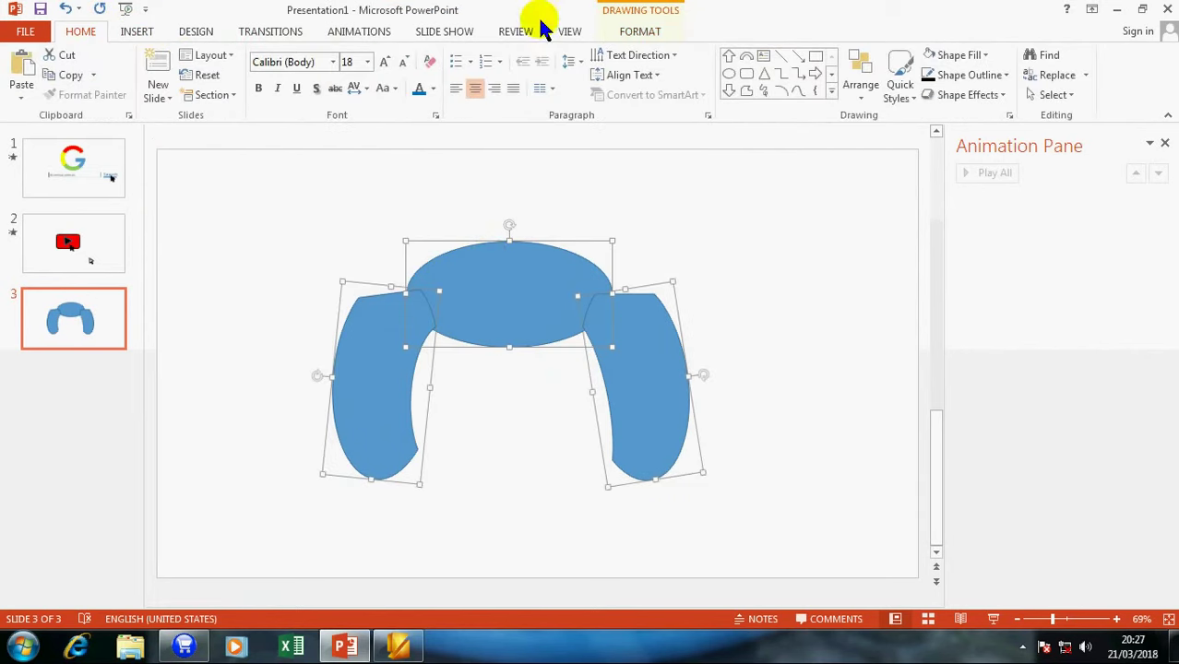
click(631, 39)
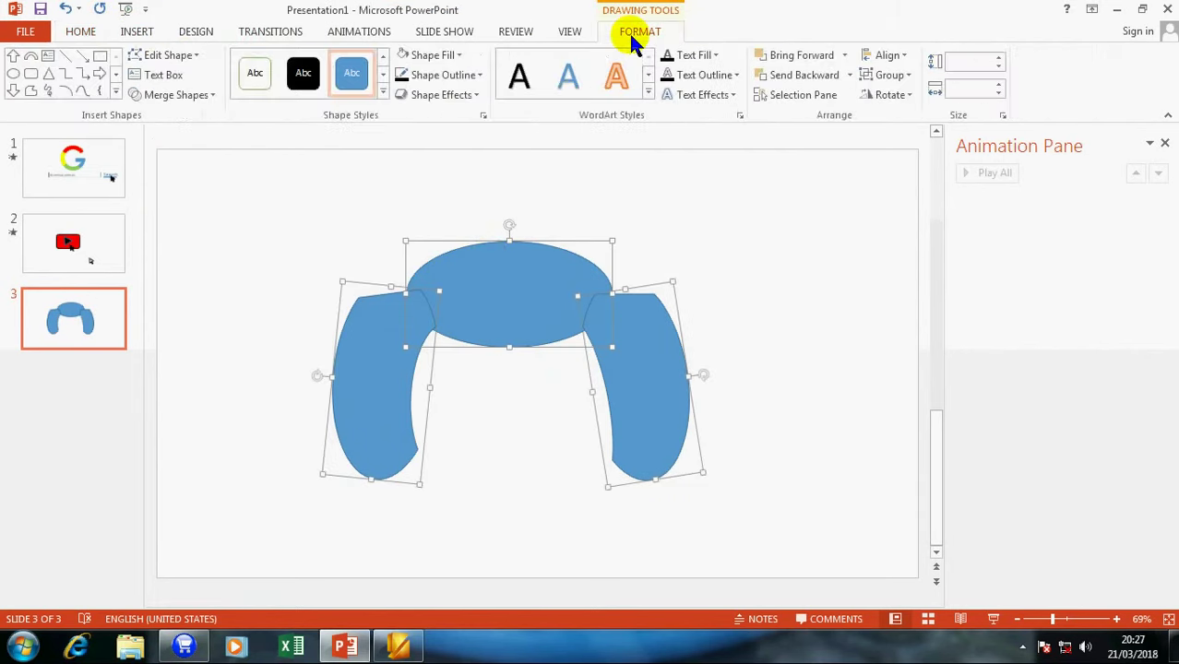
click(427, 55)
click(415, 96)
click(515, 355)
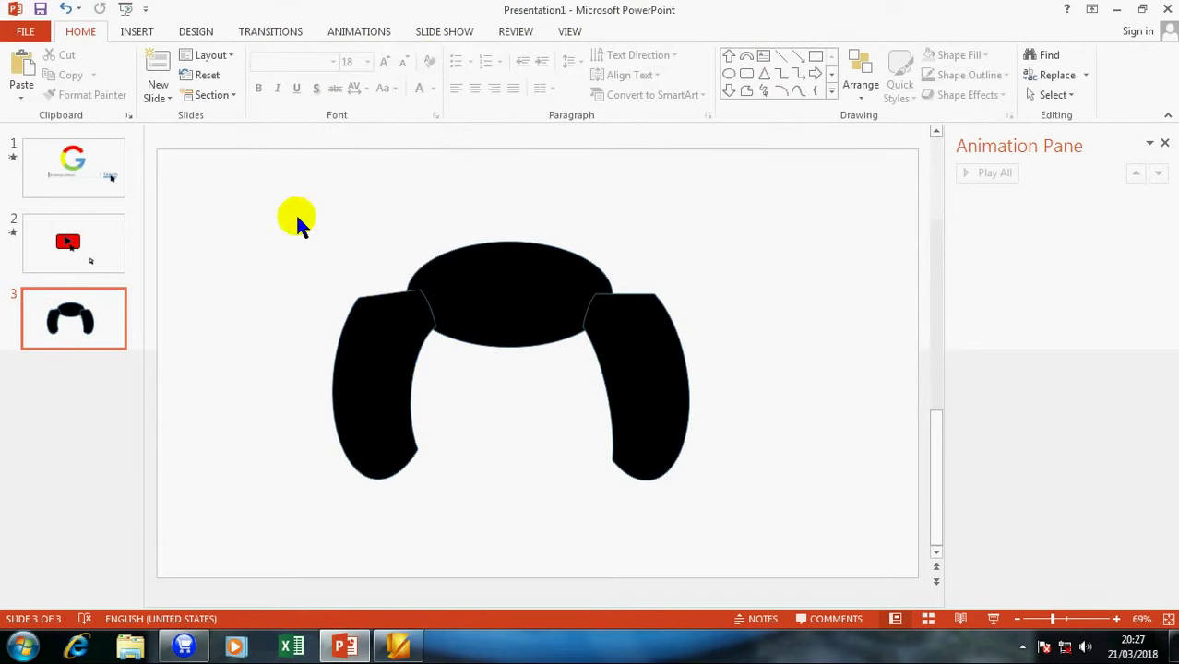
Step: Set the three black hair pieces to No Outline
drag(282, 186, 744, 554)
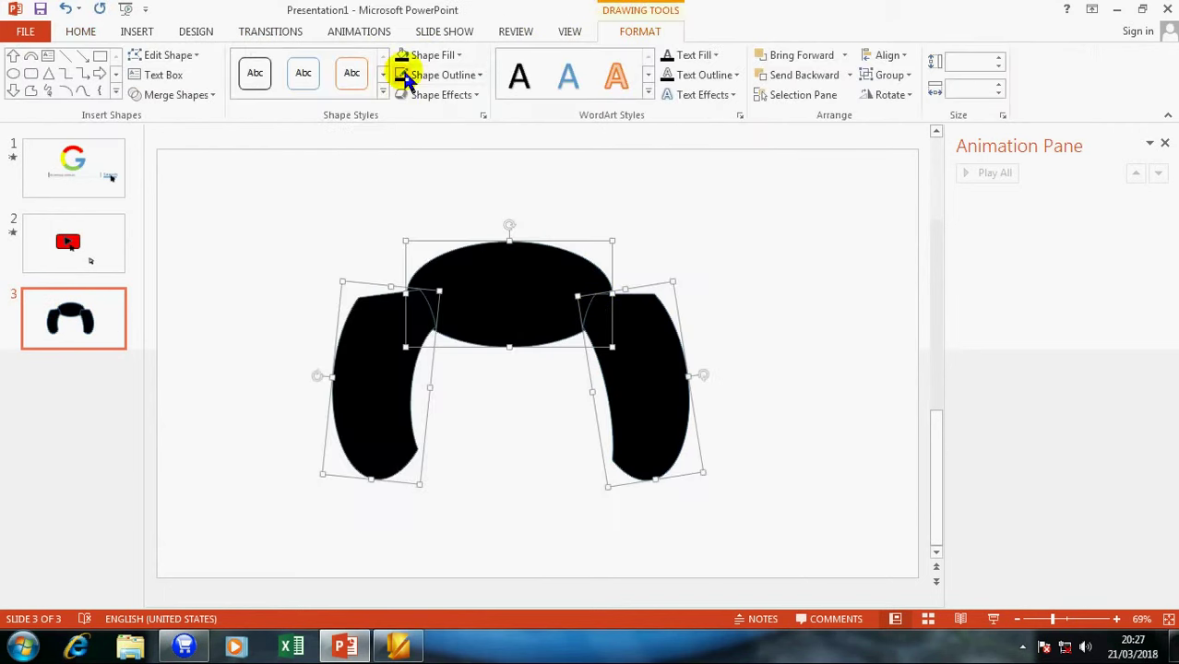
click(406, 76)
click(426, 224)
click(762, 289)
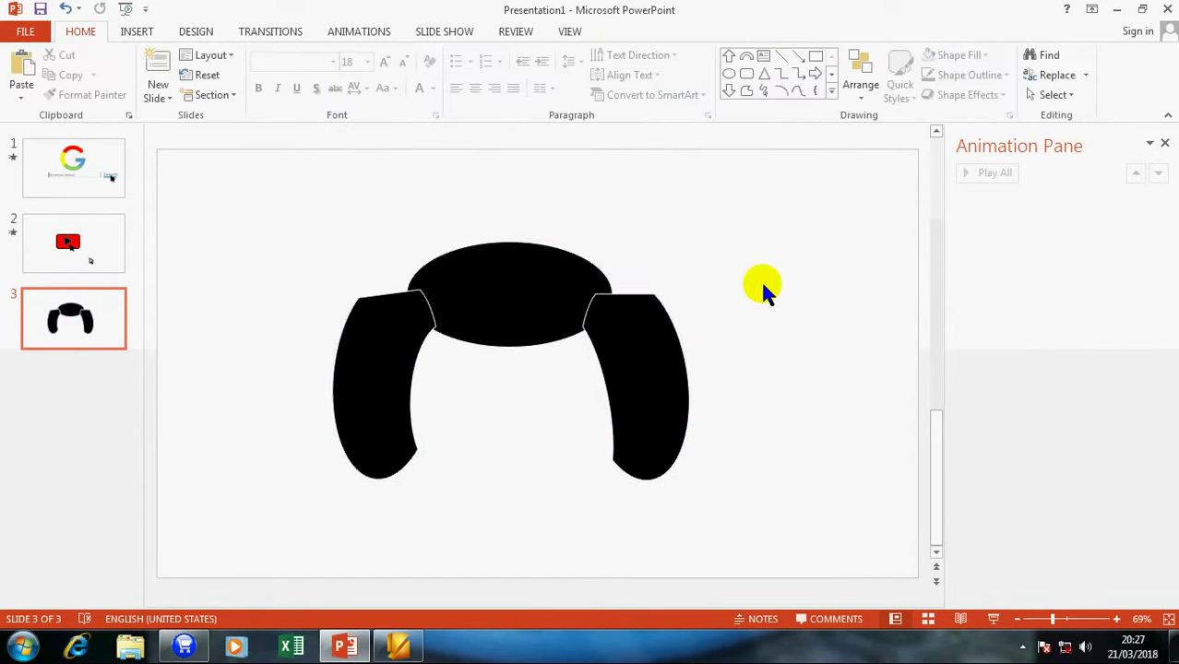
drag(303, 188, 747, 532)
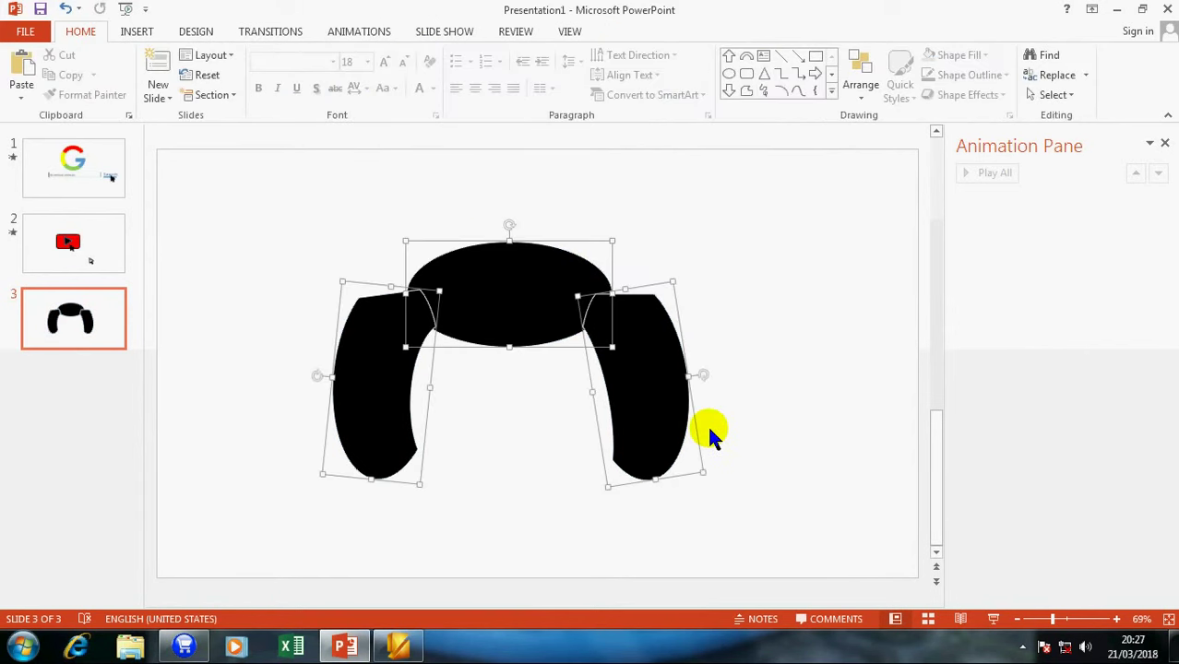
click(640, 32)
click(432, 55)
click(429, 55)
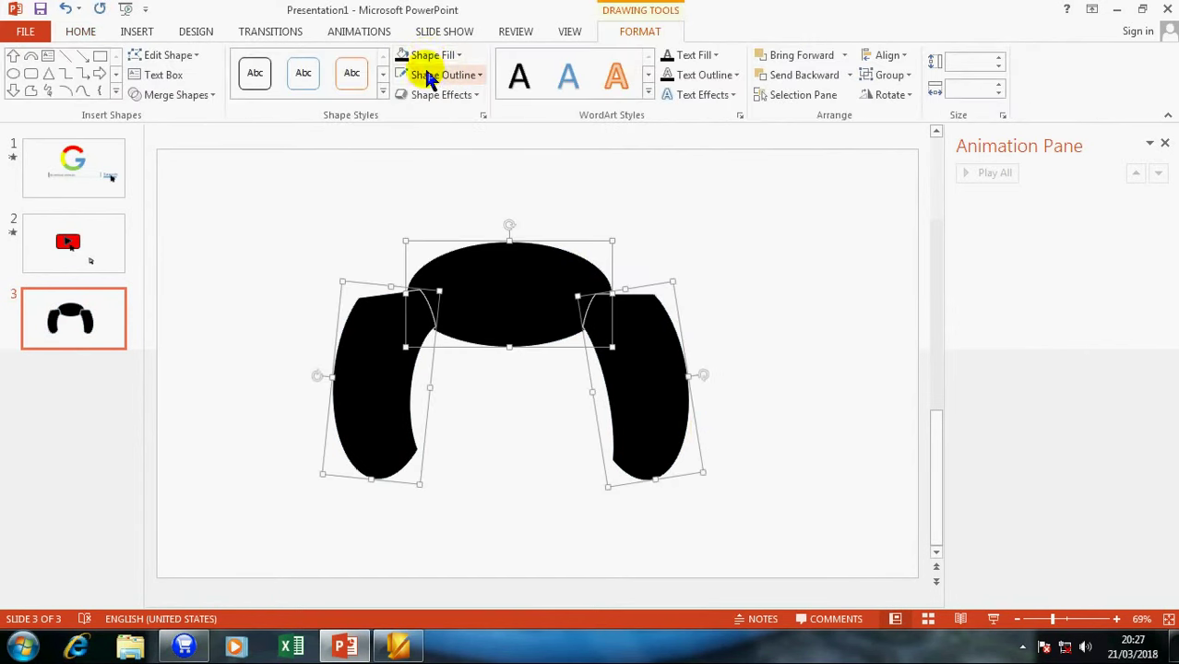
click(434, 76)
click(407, 228)
click(795, 261)
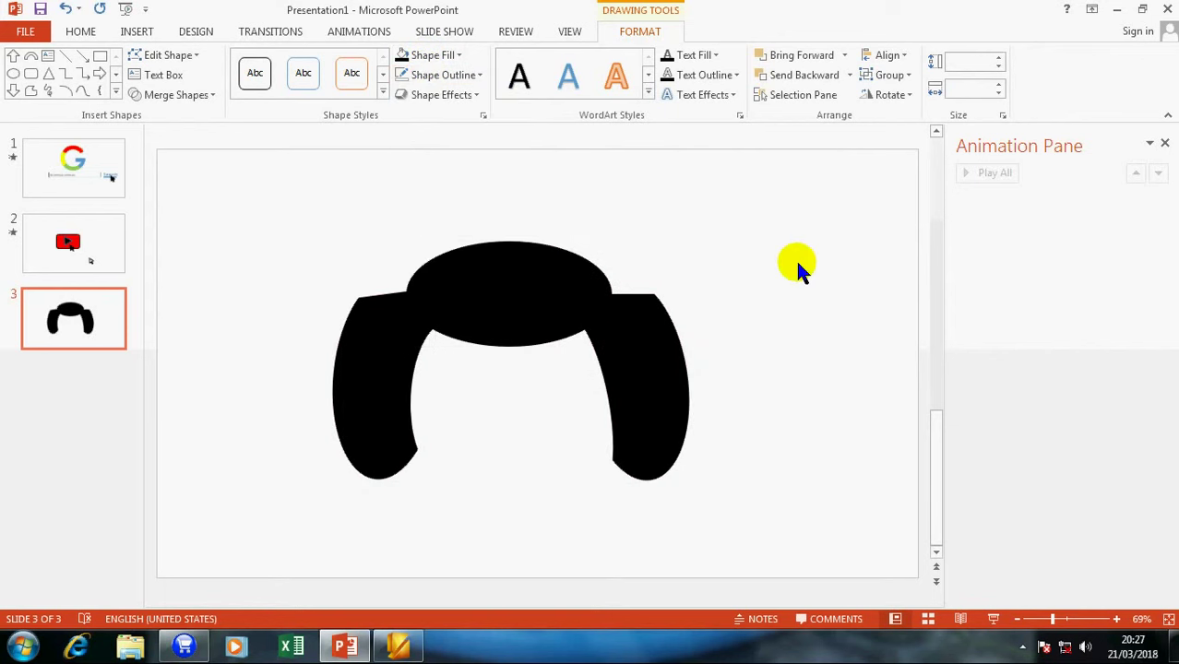
Step: Move the left and right hair locks inward under the top oval, tilting the right one
click(374, 410)
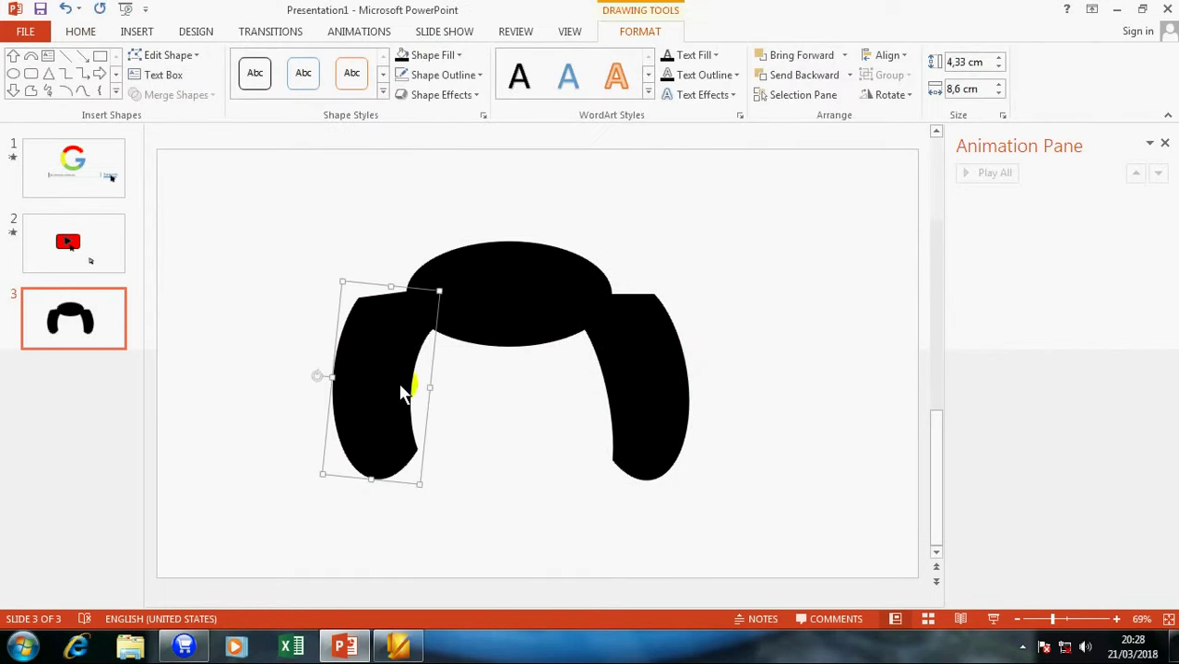
key(Escape)
drag(395, 443, 410, 399)
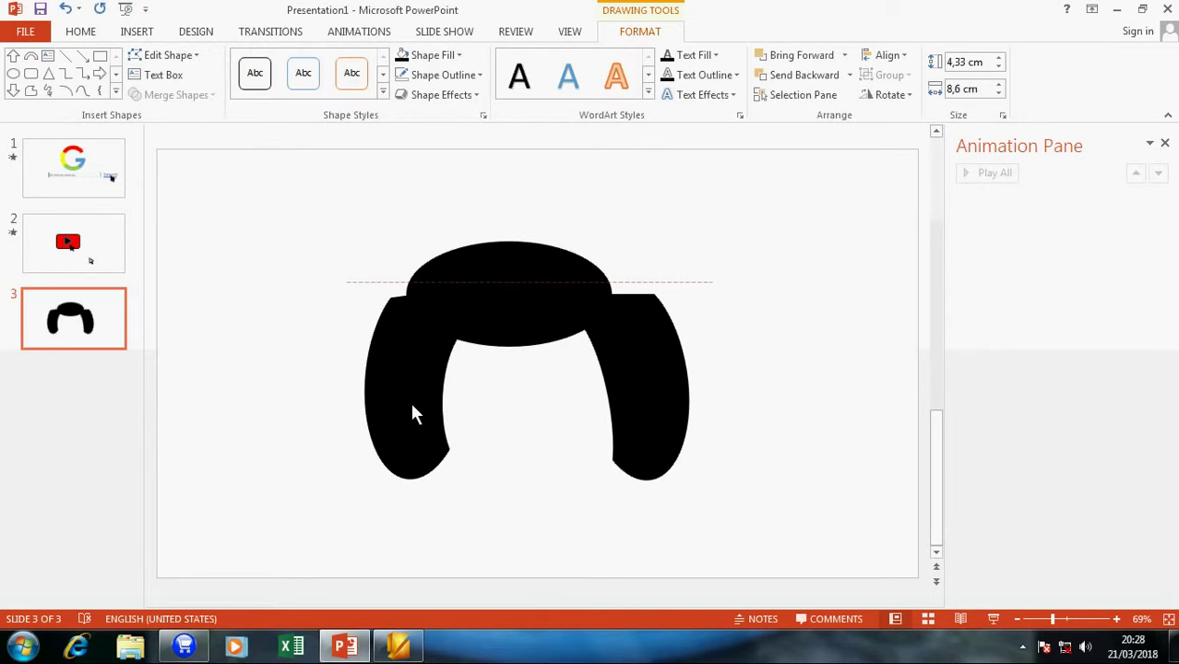
click(627, 400)
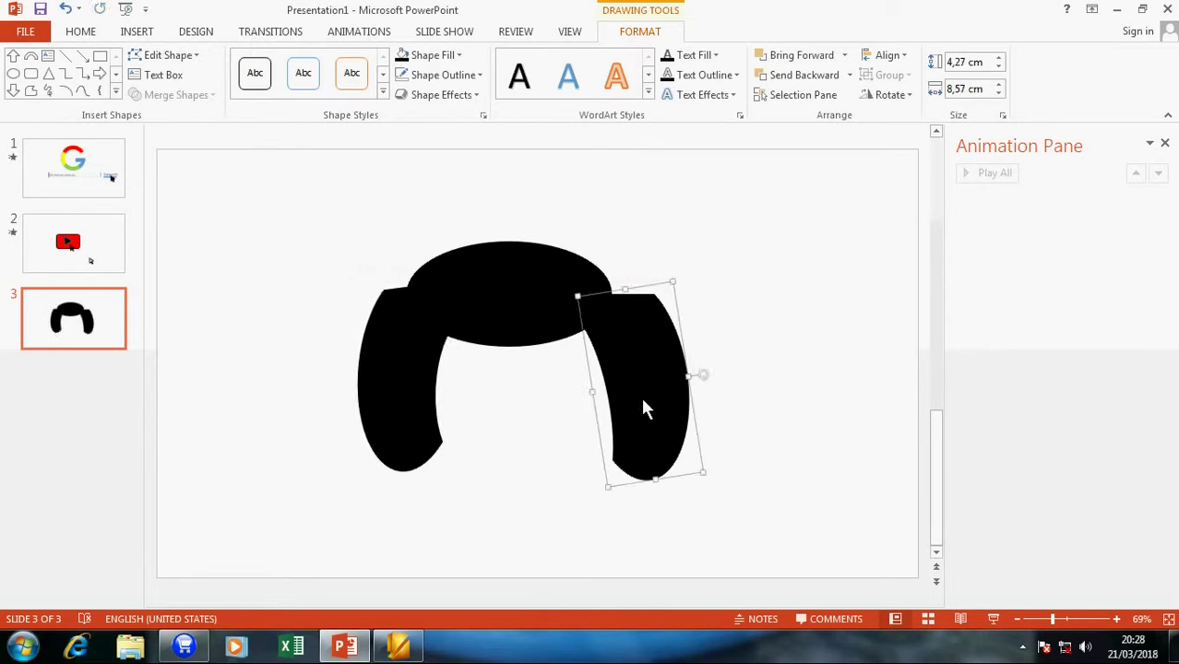
mouse_move(630, 384)
mouse_down()
mouse_move(688, 466)
mouse_move(680, 355)
mouse_move(643, 334)
mouse_up()
Step: Shorten the left hair lock and align it with the right one
click(408, 414)
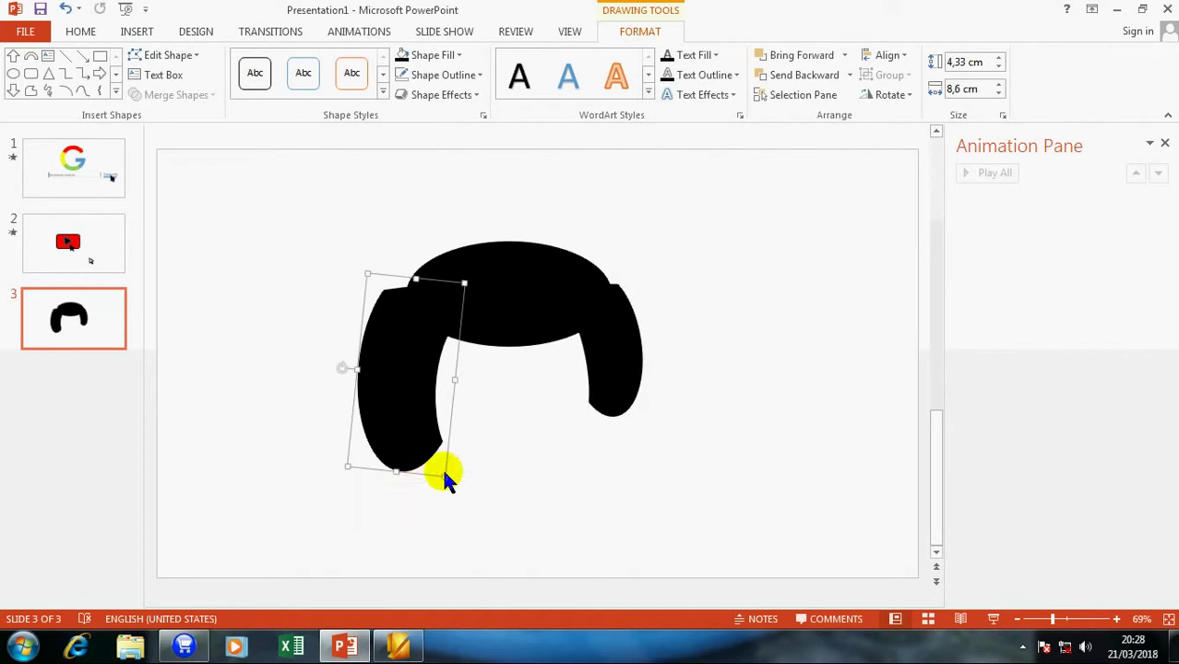
drag(444, 477, 412, 407)
drag(390, 336, 416, 349)
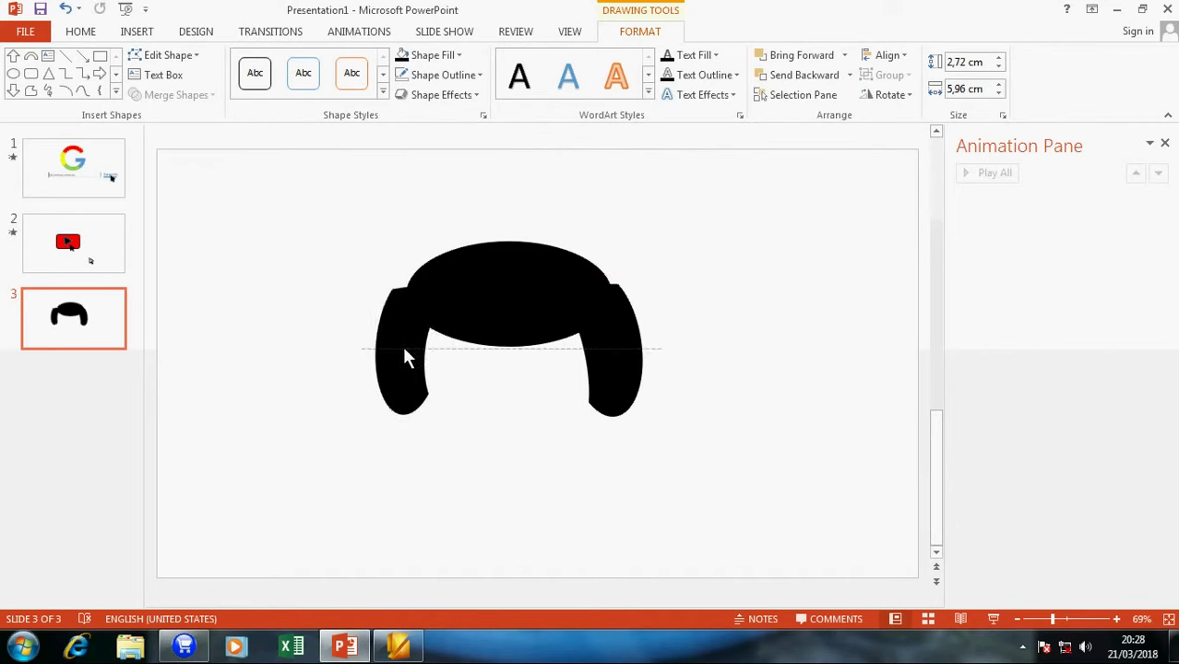
drag(417, 358, 402, 351)
click(513, 311)
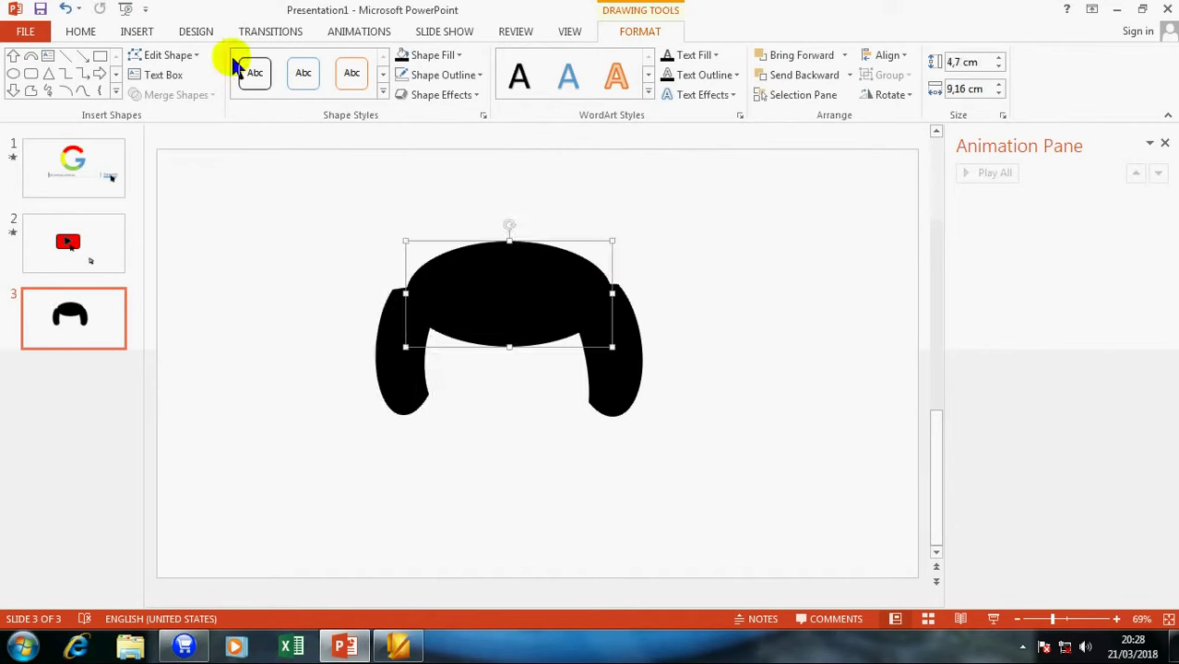
Step: Add a black, outline-free teardrop on the top right of the hair as a quiff
click(112, 91)
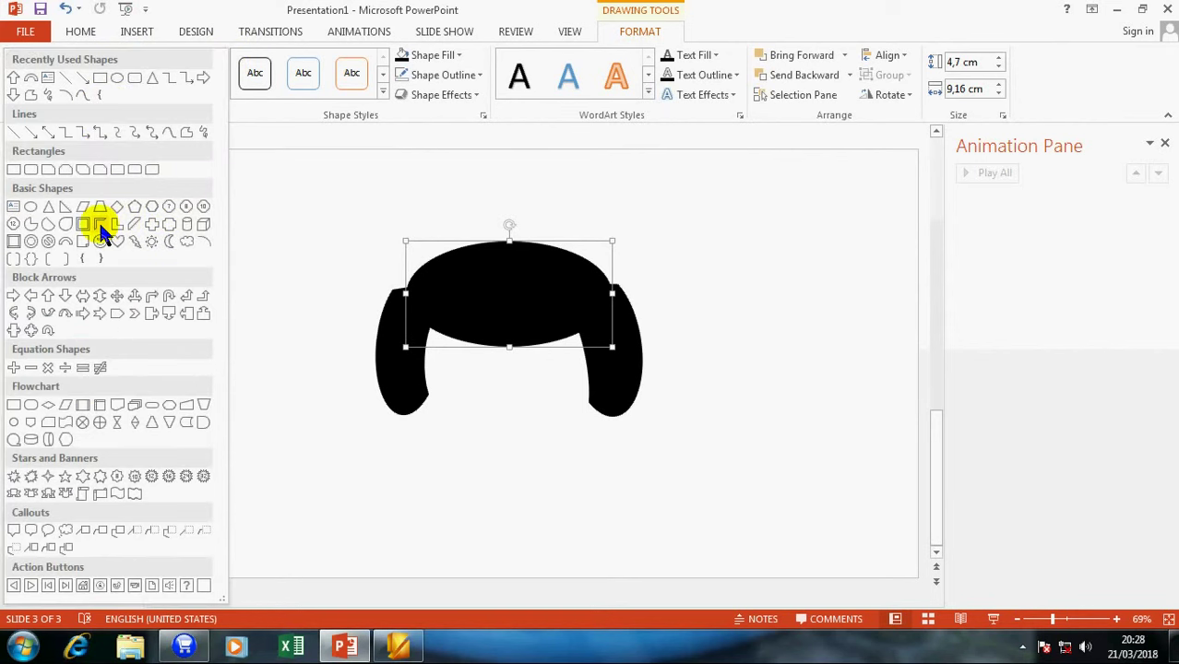
click(54, 221)
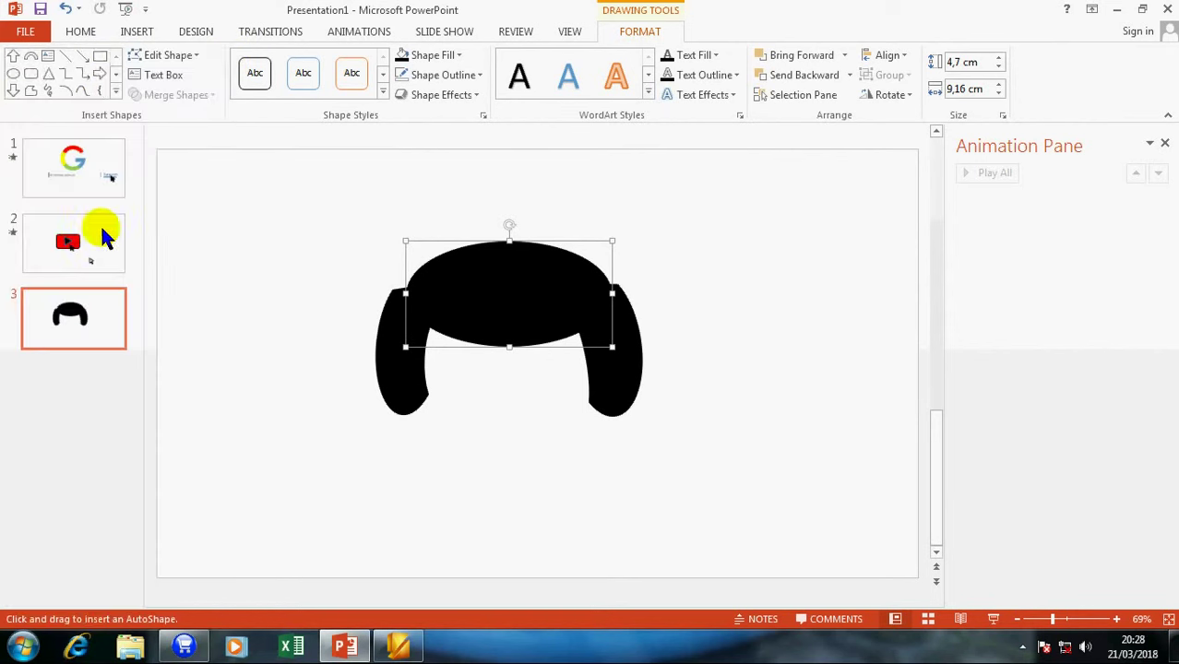
click(234, 232)
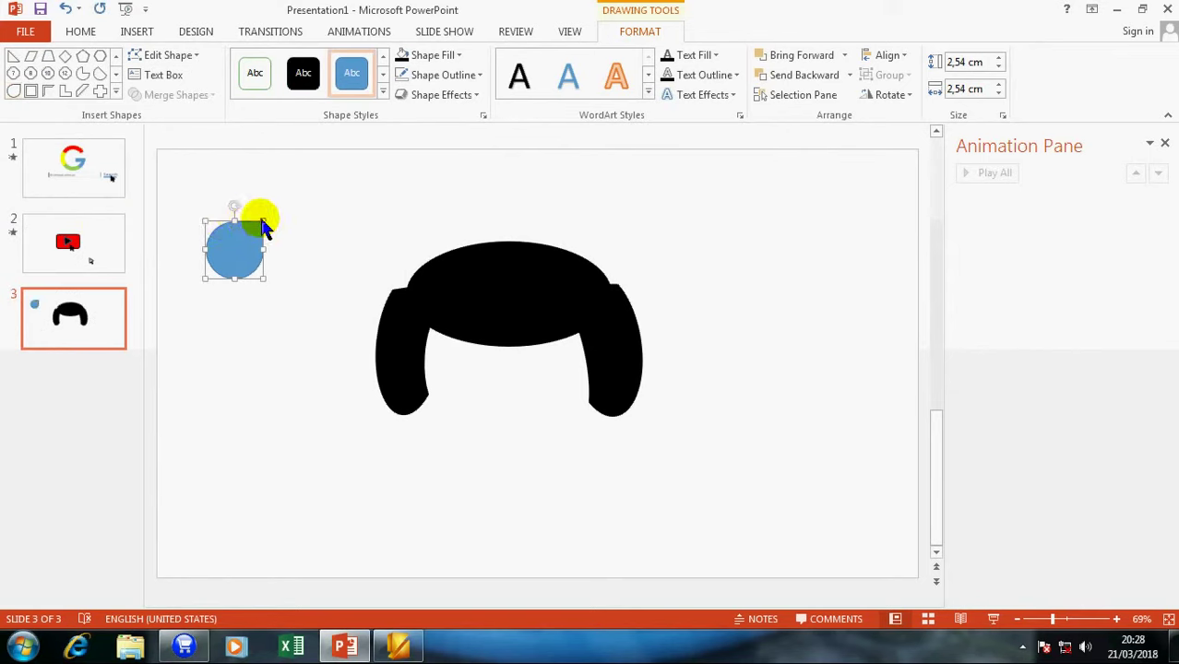
drag(263, 225, 581, 277)
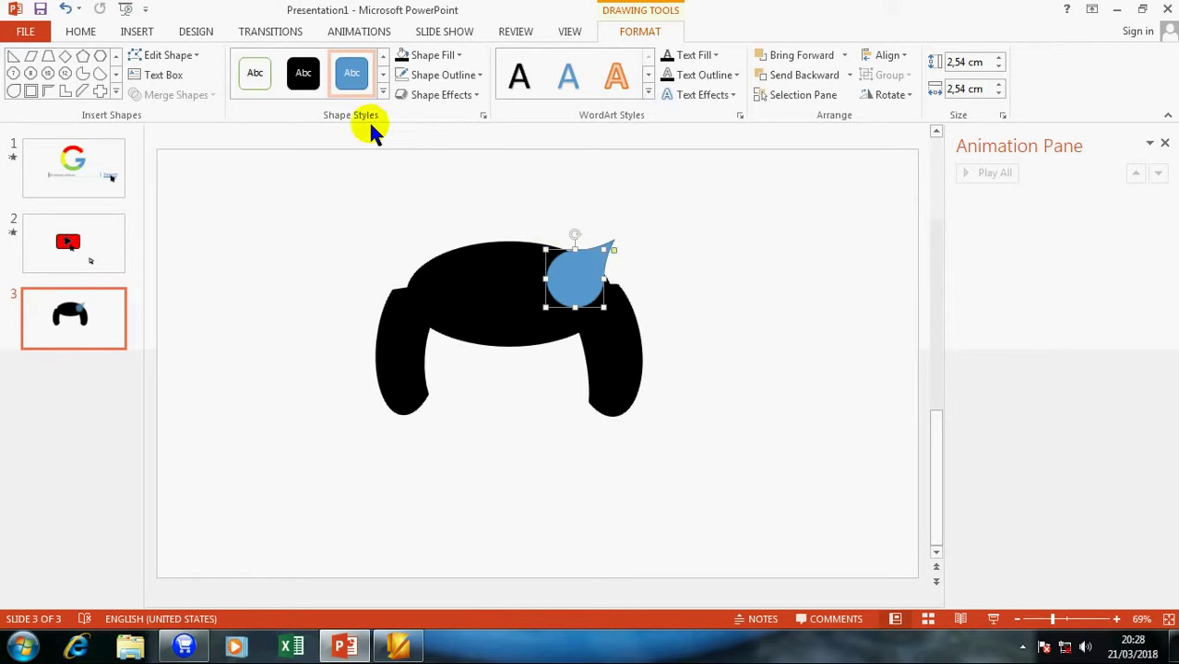
click(404, 55)
click(405, 75)
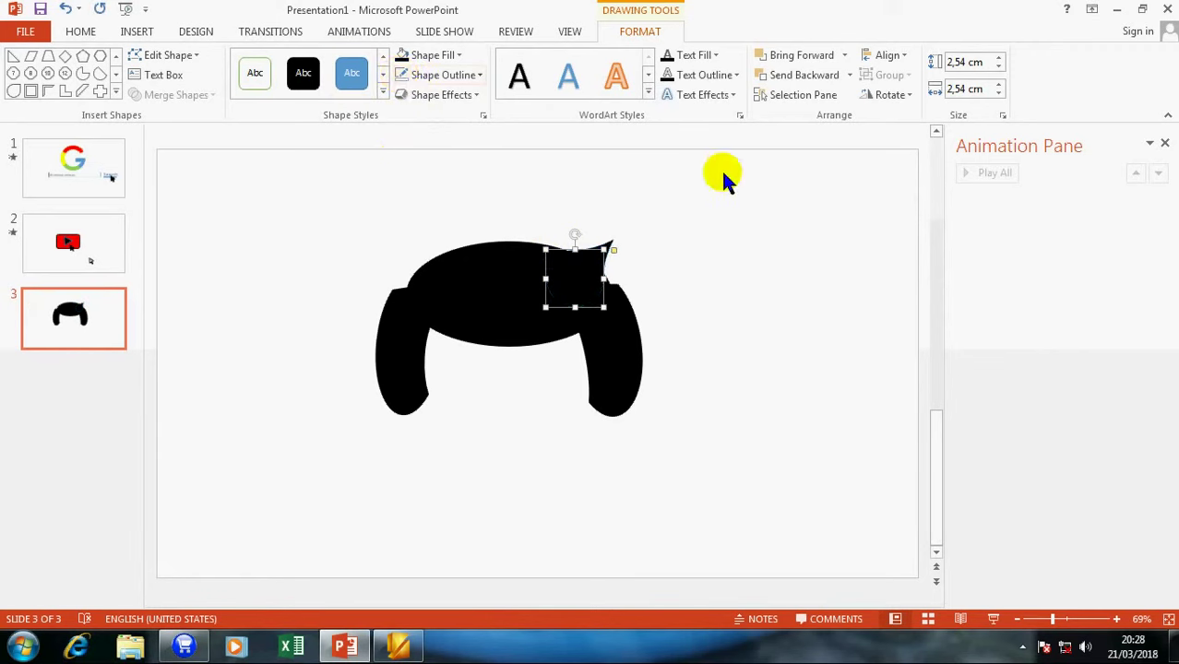
click(305, 247)
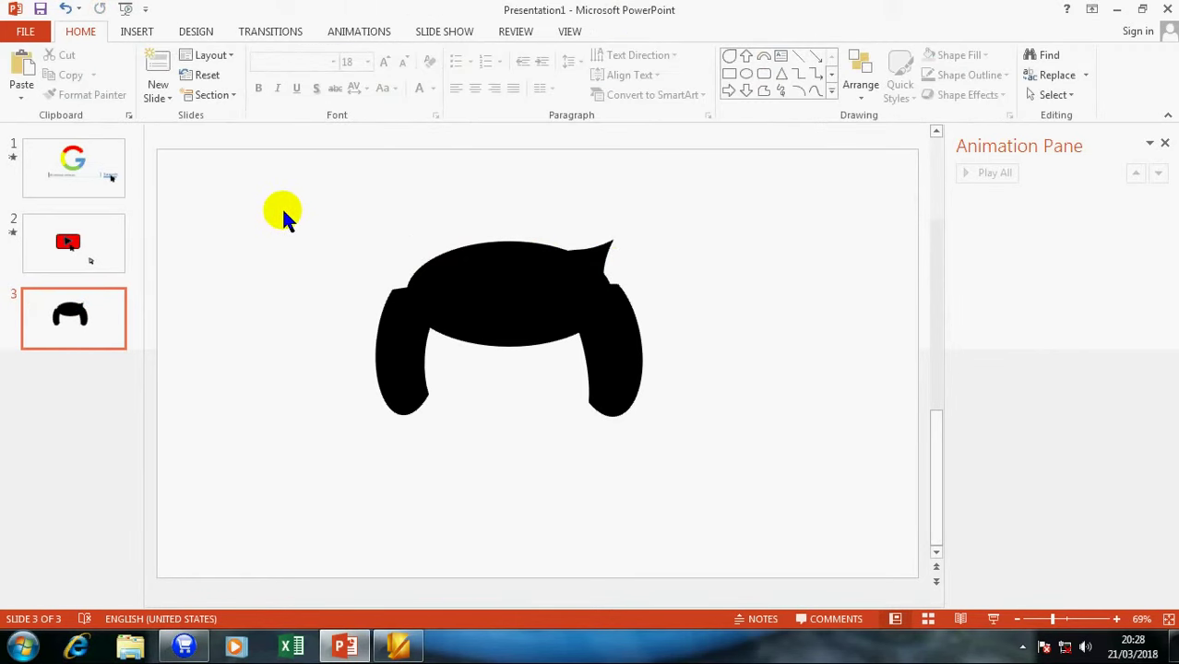
Step: Union all hair pieces into one 7.88 × 11.92 cm shape and shift it up-left
click(389, 420)
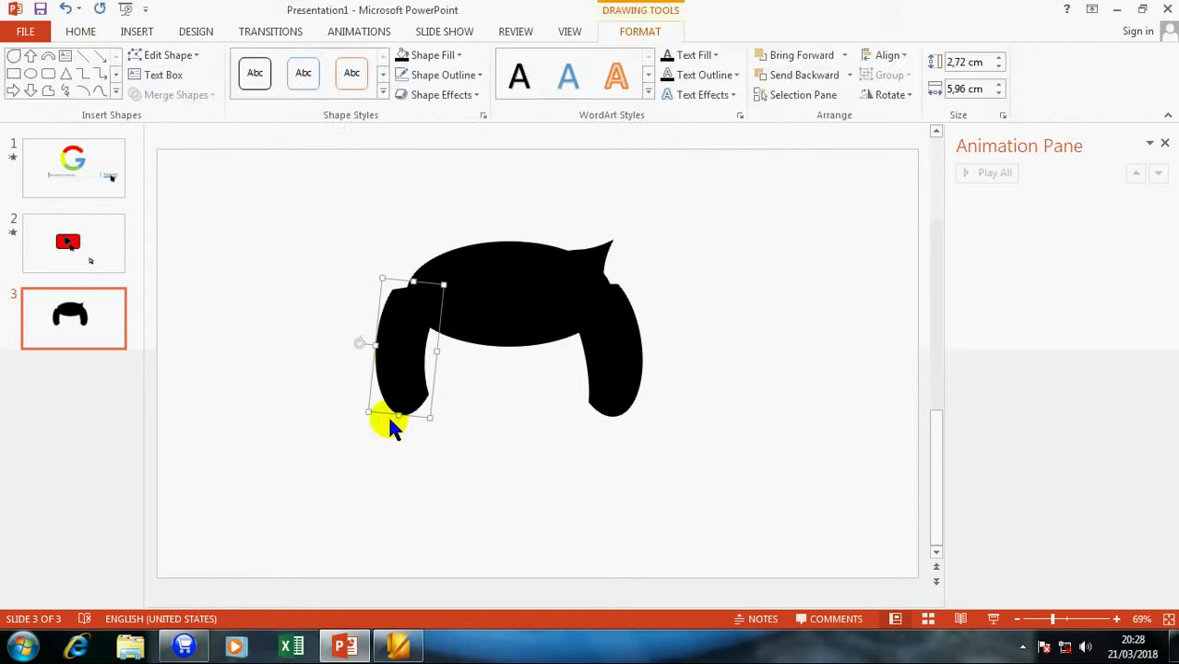
click(360, 343)
click(370, 347)
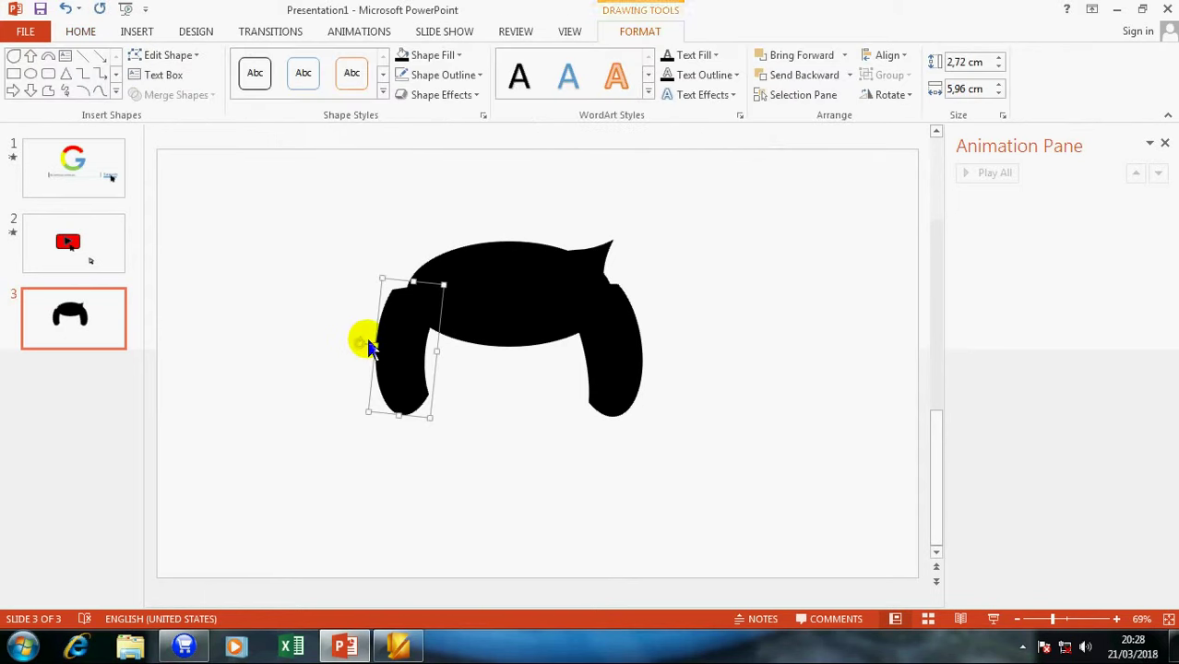
drag(363, 340, 350, 340)
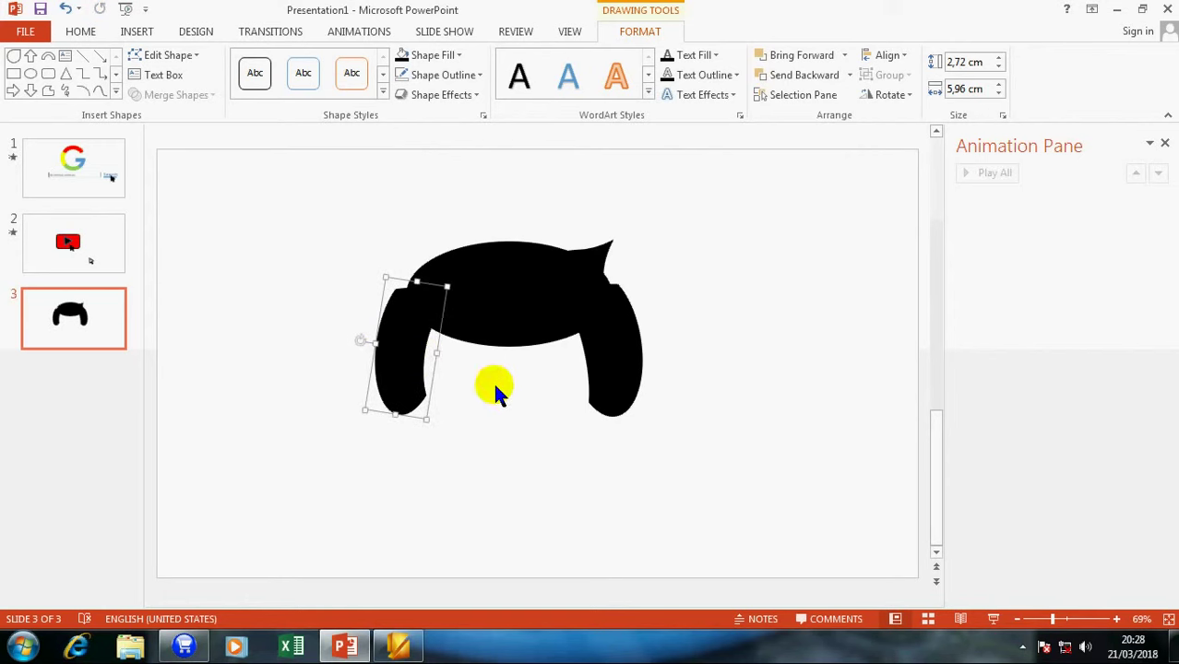
drag(299, 195, 742, 482)
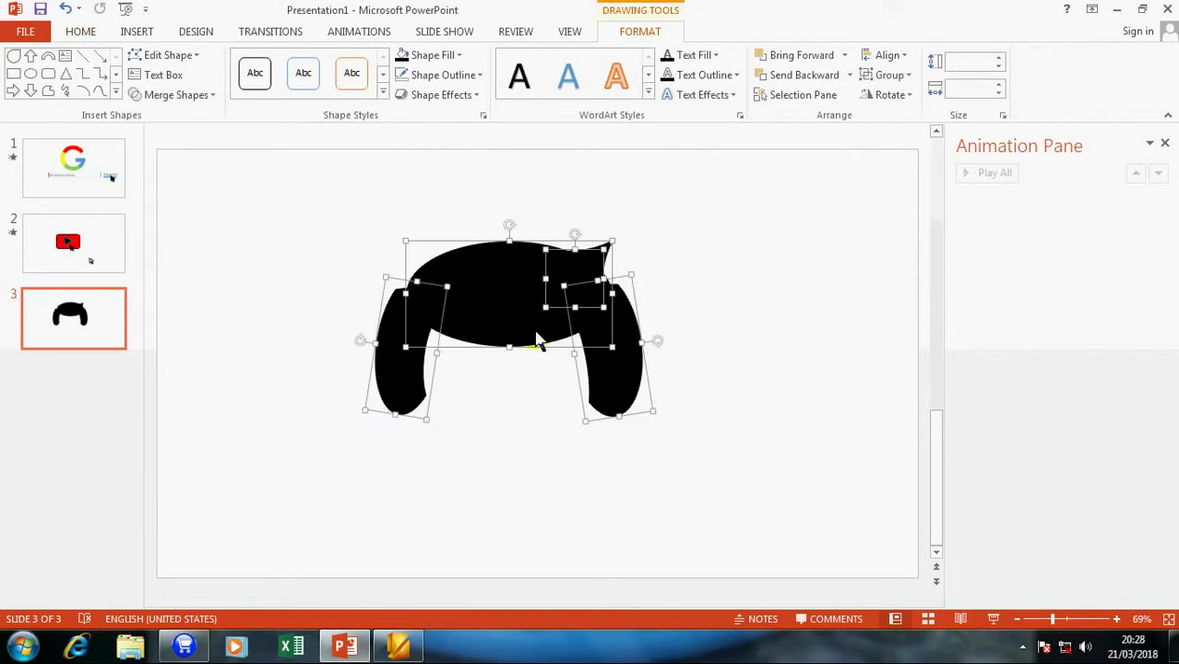
click(181, 98)
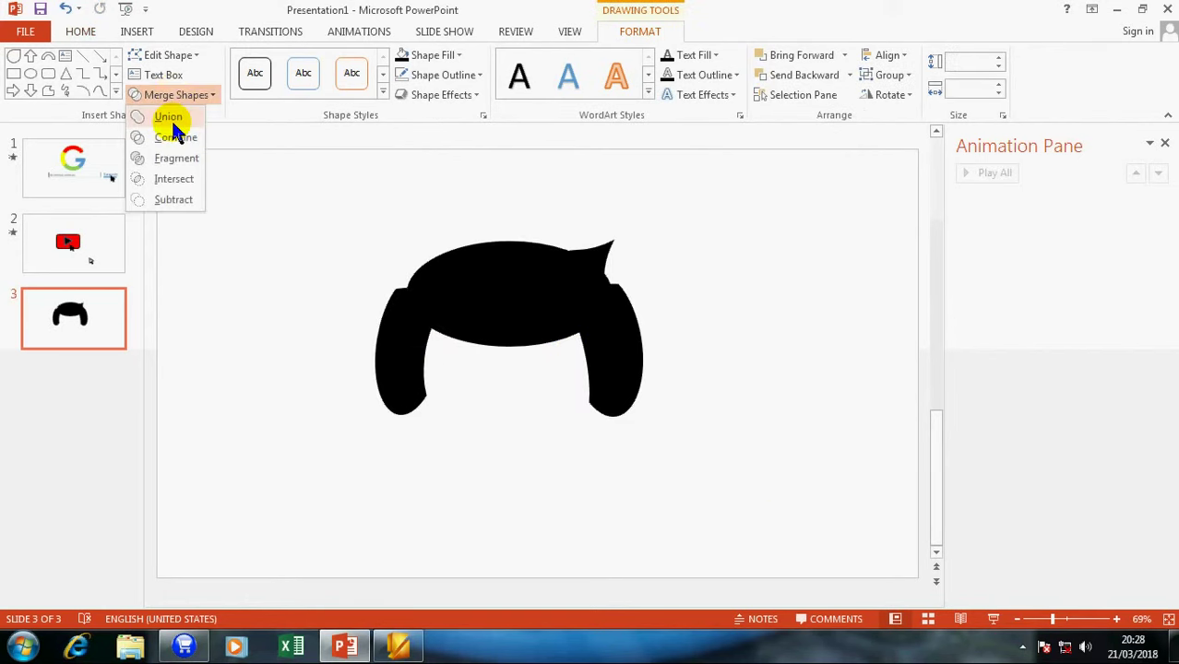
click(170, 117)
drag(453, 321, 413, 297)
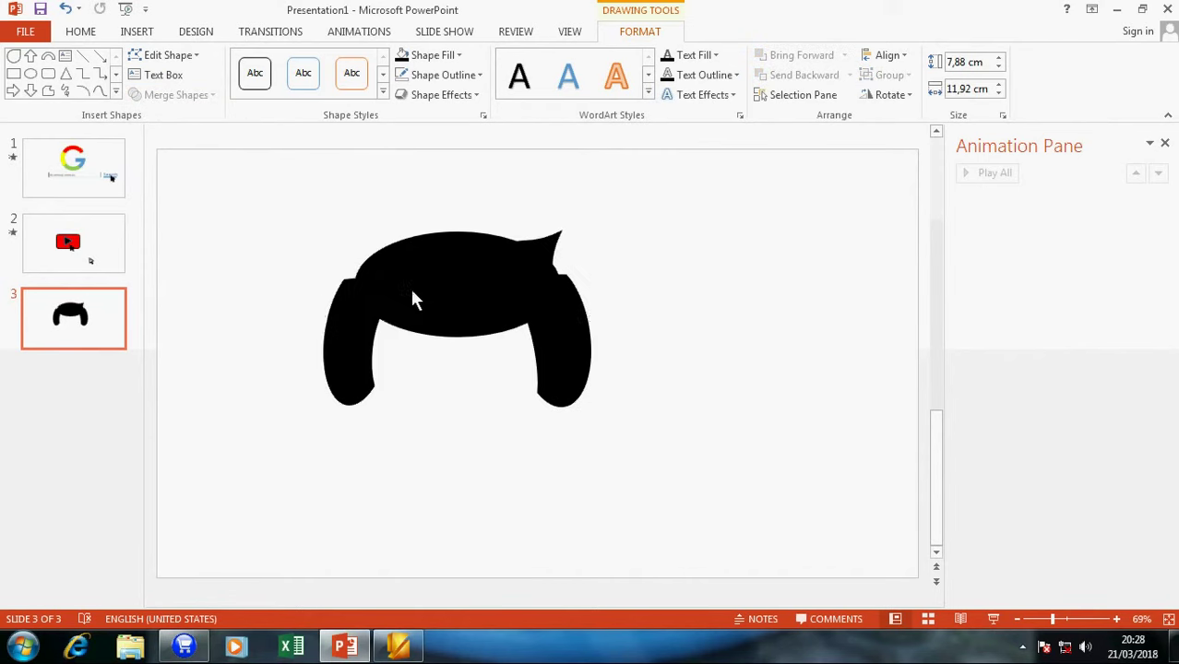
Step: Draw an oval face under the hair, widen it slightly and fill it light peach
click(30, 74)
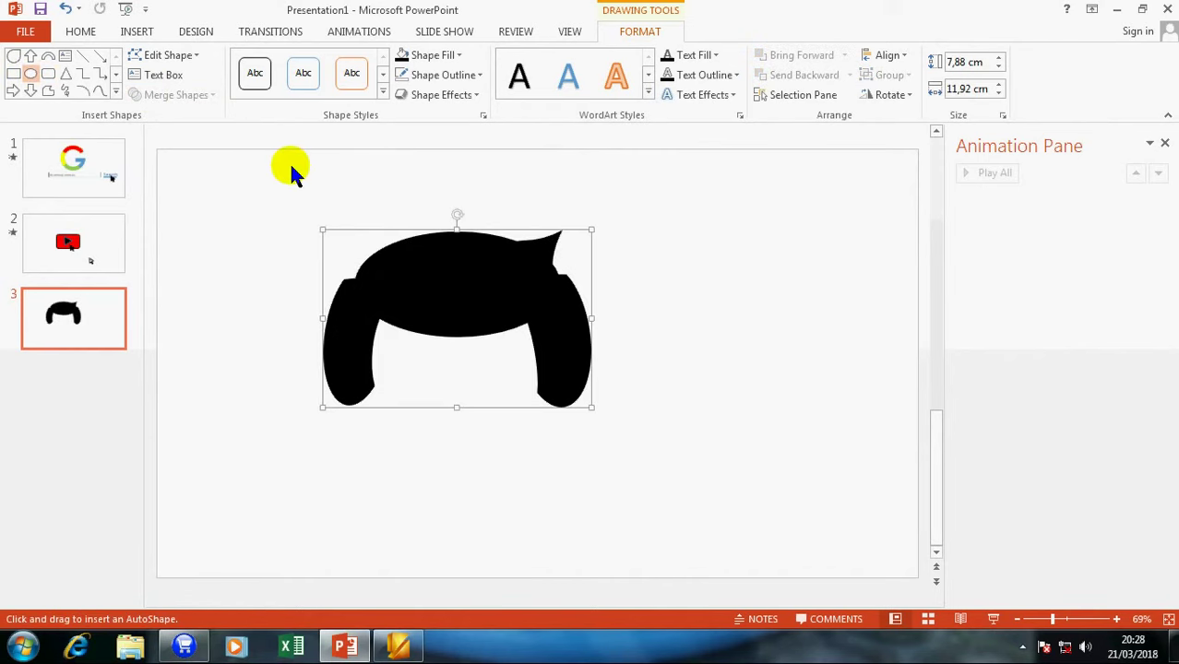
mouse_move(291, 166)
mouse_down()
mouse_move(427, 395)
mouse_move(469, 406)
mouse_up()
drag(346, 272, 400, 360)
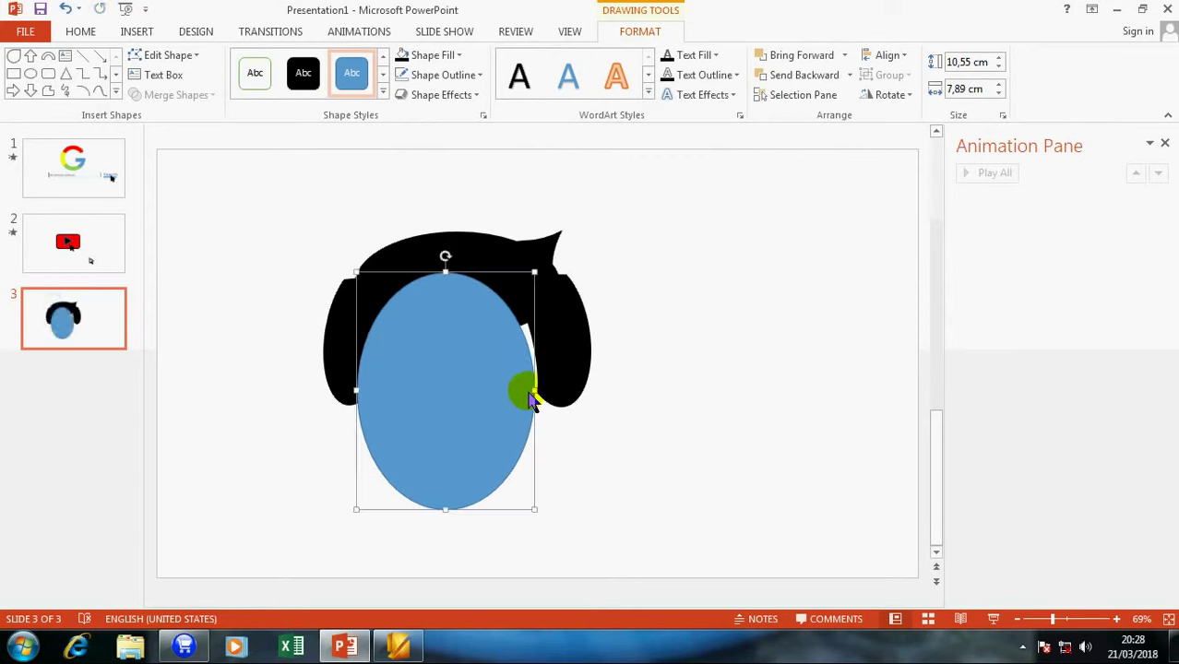
drag(535, 393, 554, 392)
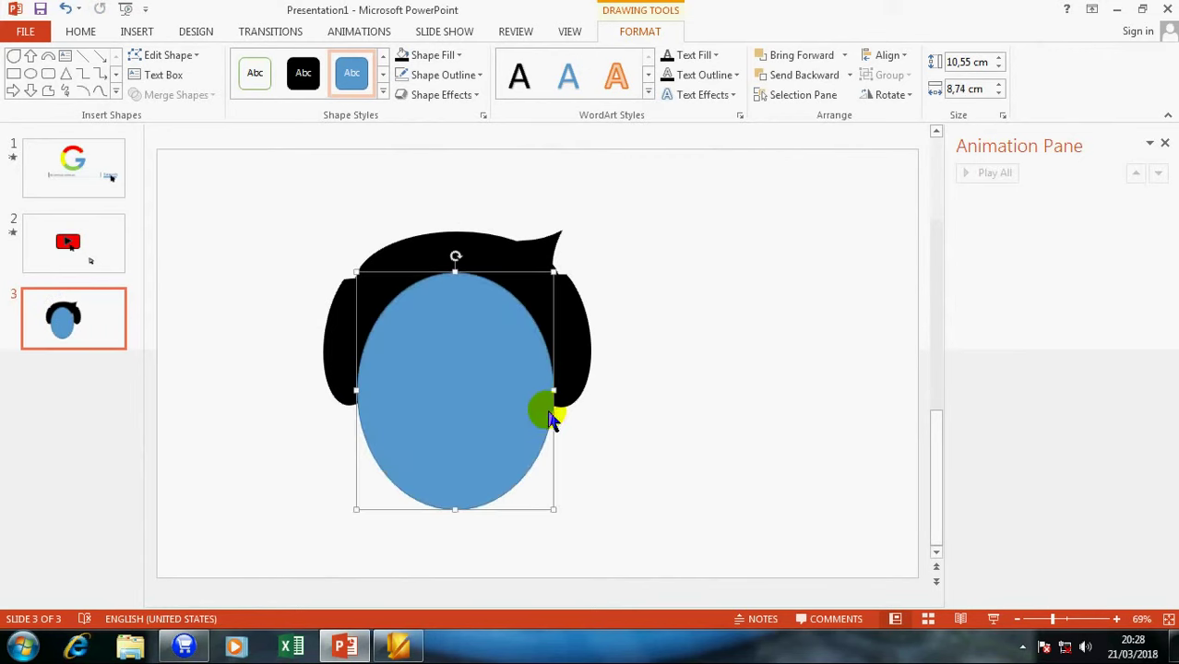
click(433, 55)
click(481, 112)
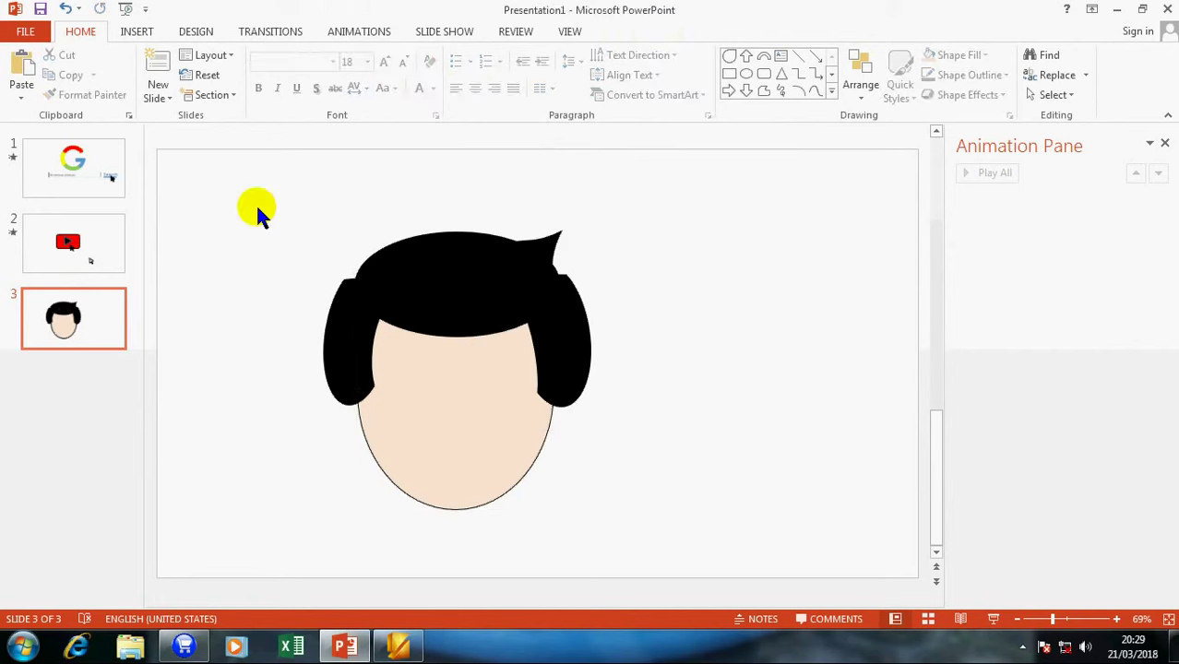
Step: Group the hair and face into one head and move it up and right
drag(256, 211, 698, 554)
right_click(461, 326)
mouse_move(502, 422)
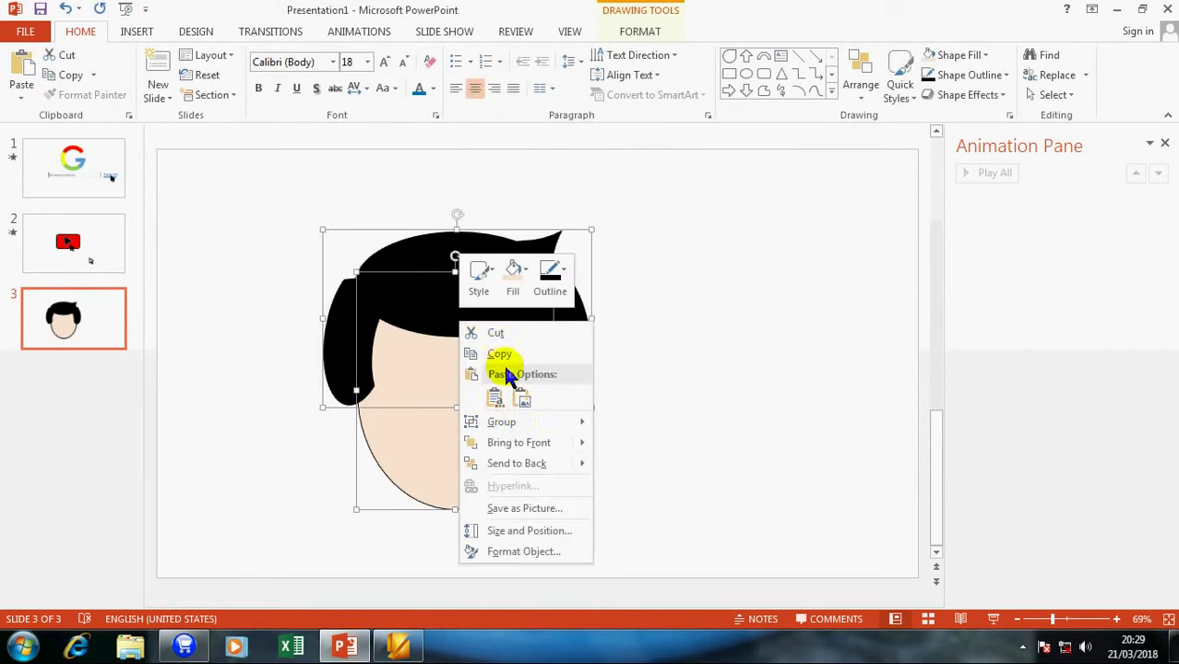
click(634, 424)
drag(470, 392, 527, 355)
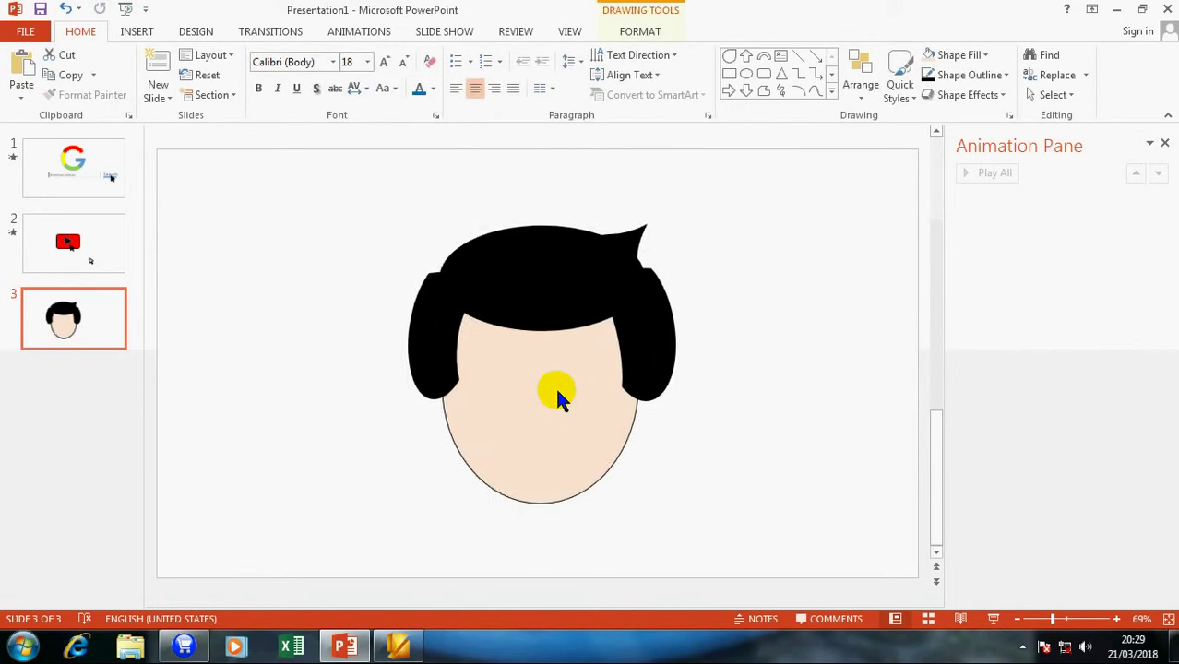
Step: Draw a small oval beside the head and fill it black for an eye
click(136, 33)
click(294, 74)
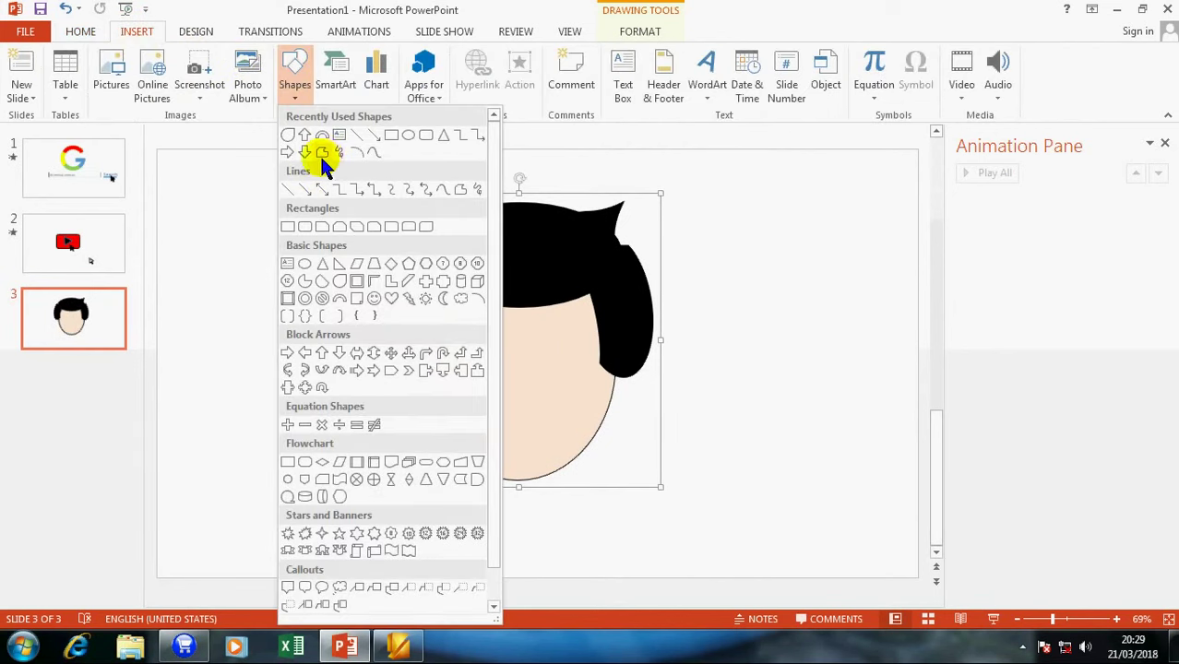
click(312, 262)
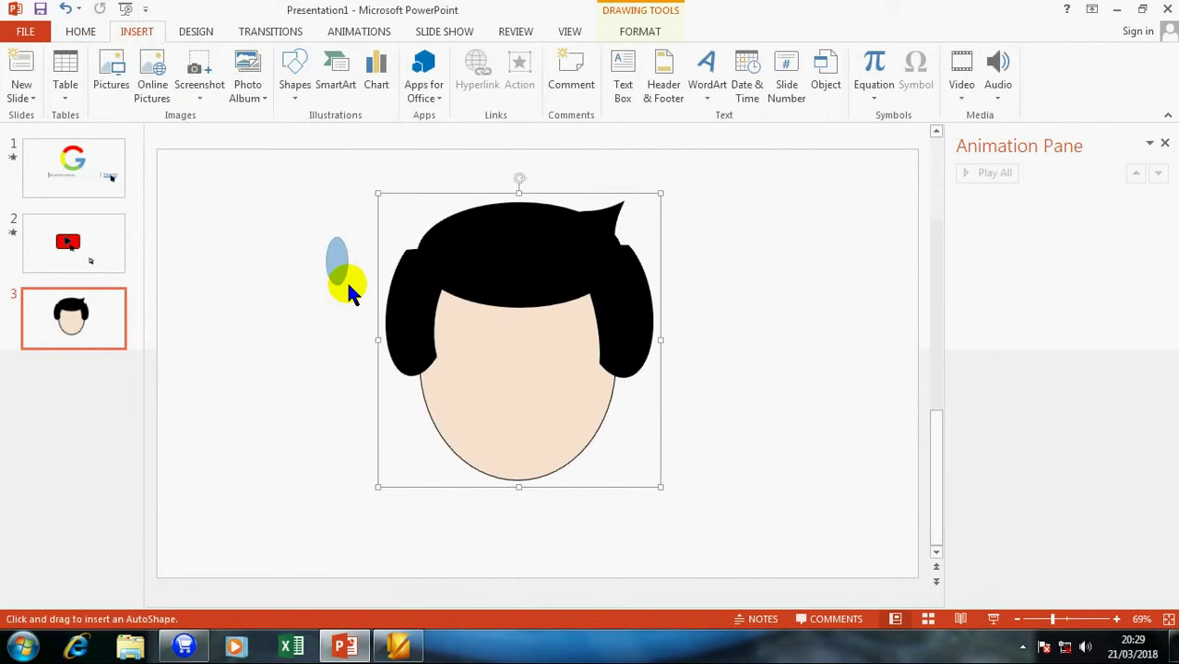
drag(347, 290, 349, 288)
click(427, 55)
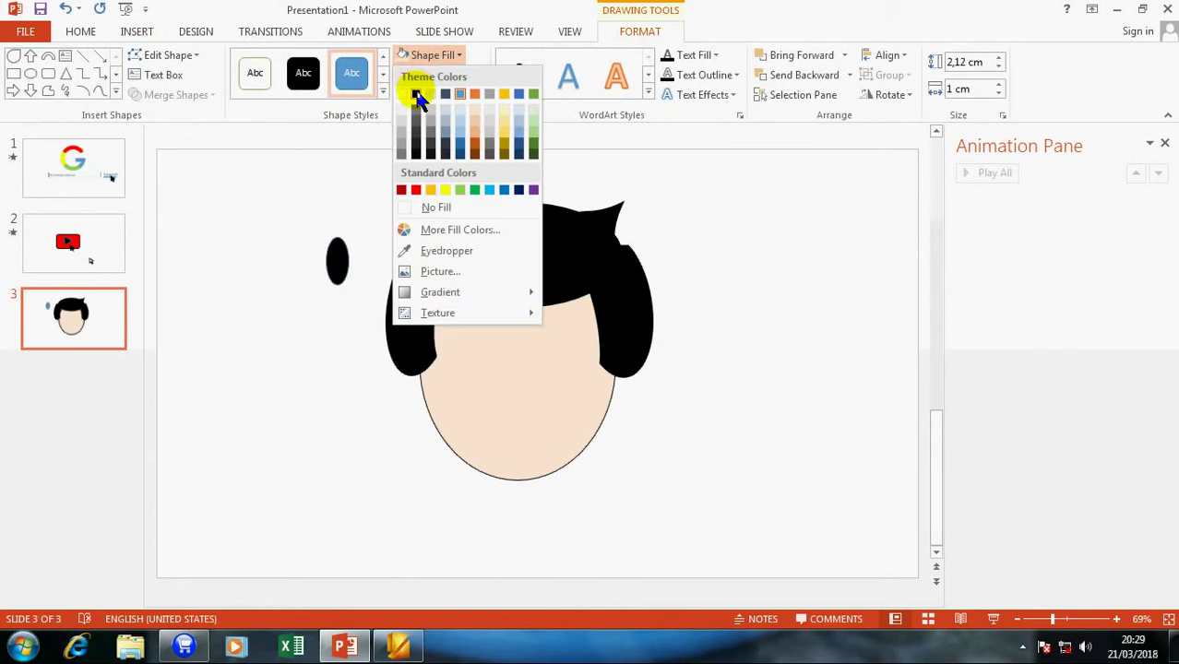
click(417, 96)
Step: Try a soft shadow on the eye, remove it, and move the eye onto the face's left side
click(425, 96)
mouse_move(452, 125)
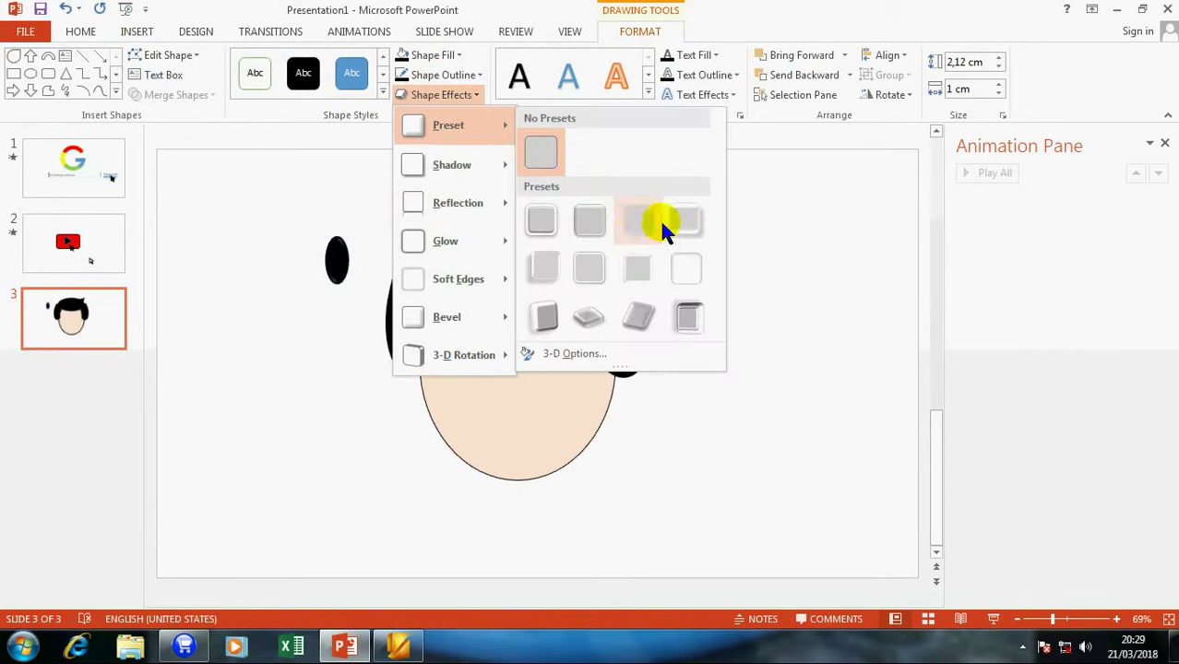
click(545, 266)
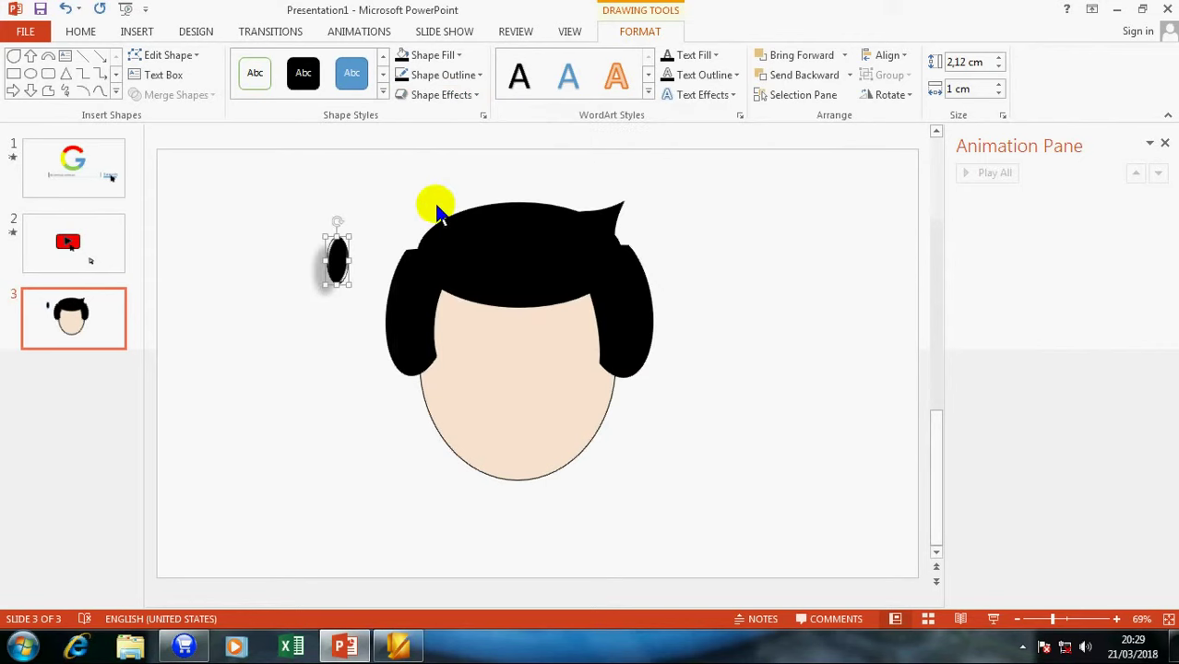
click(431, 98)
click(554, 138)
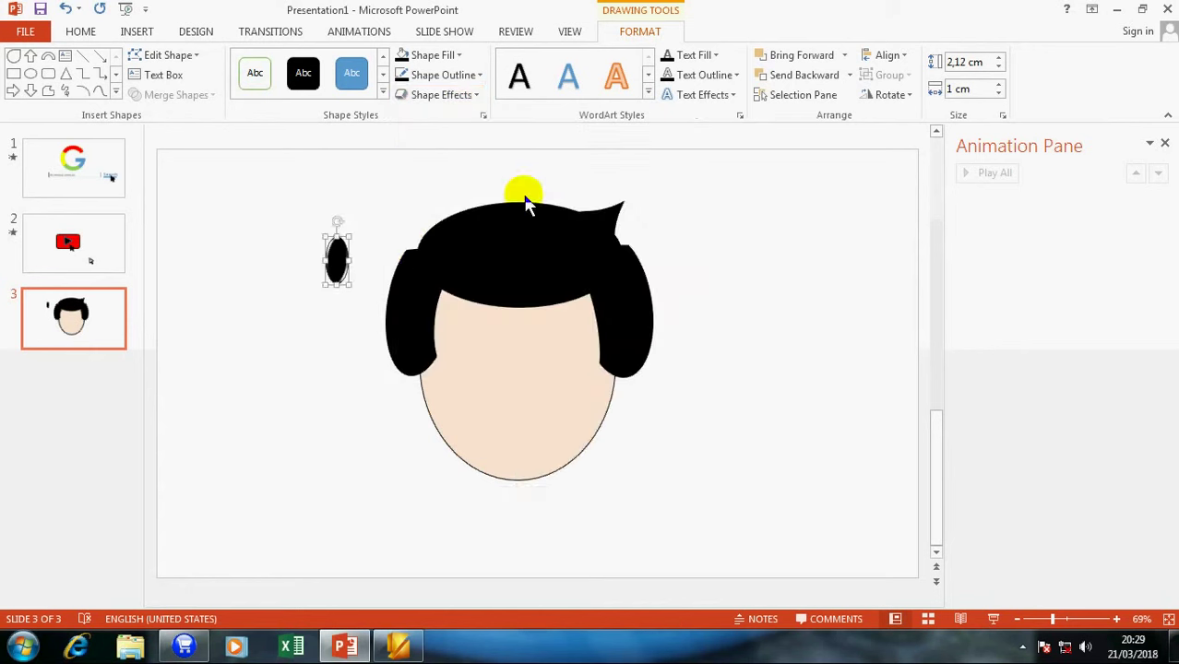
click(526, 204)
drag(334, 259, 479, 360)
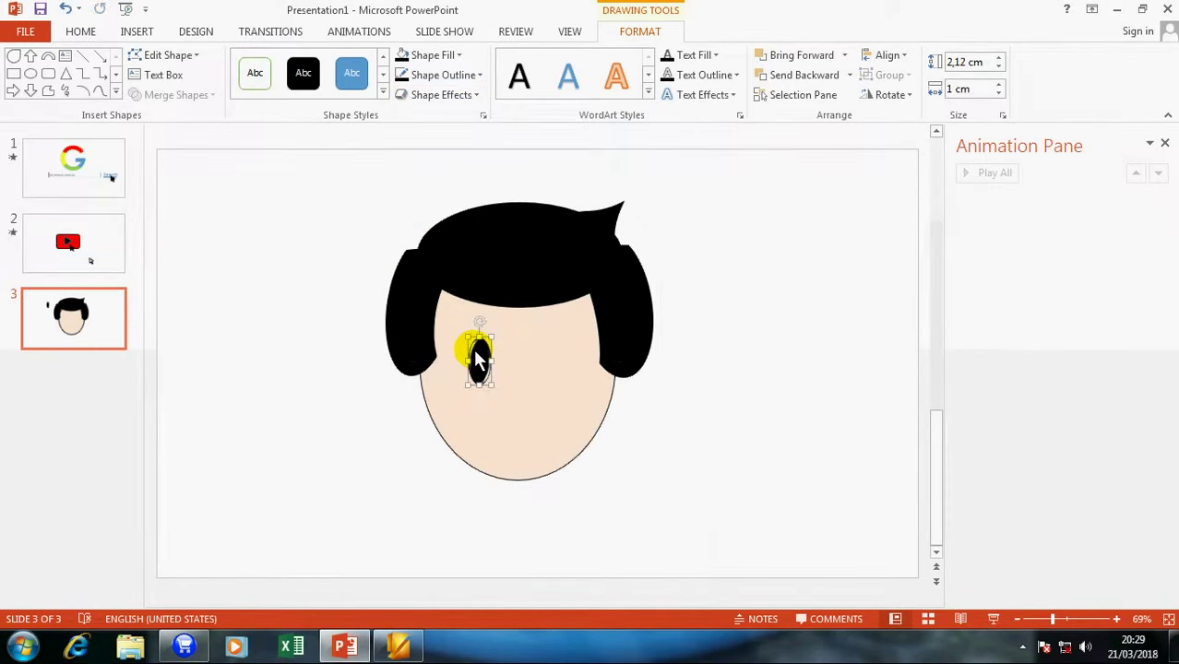
Step: Place a copy of the eye on the right and draw an arc left of the face
key(super+d)
click(344, 646)
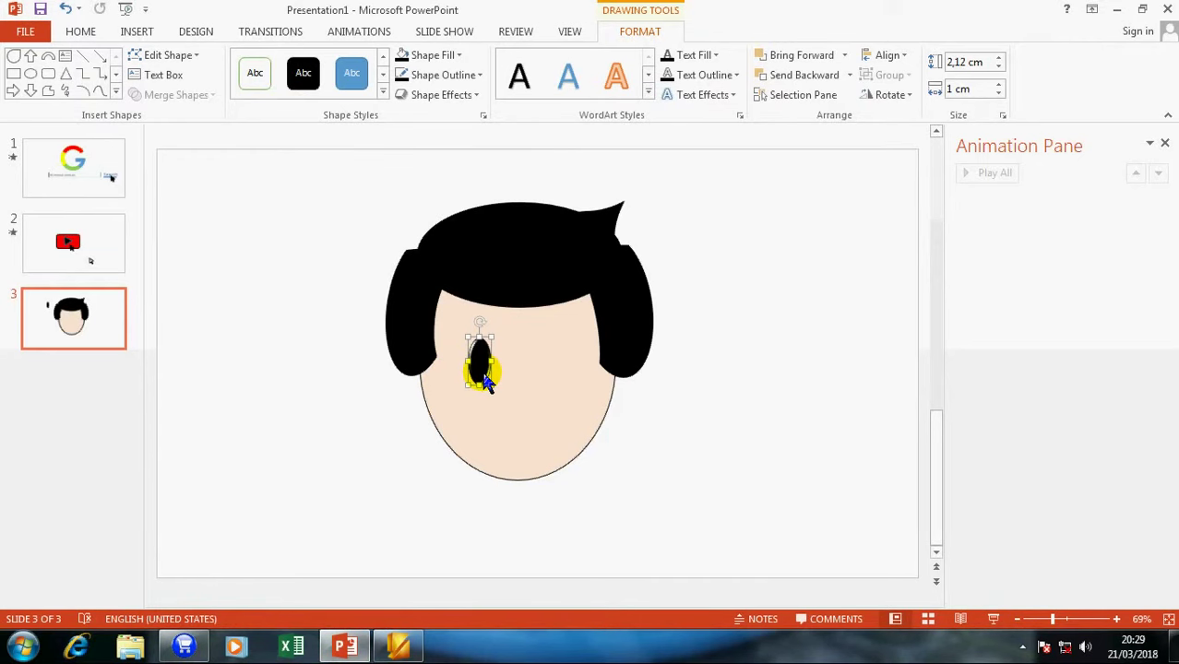
mouse_move(486, 383)
mouse_down()
mouse_move(557, 380)
mouse_move(557, 369)
mouse_up()
click(48, 56)
drag(313, 397, 371, 461)
Step: Give the arc a black outline, then move and tilt it above the left eye
click(443, 75)
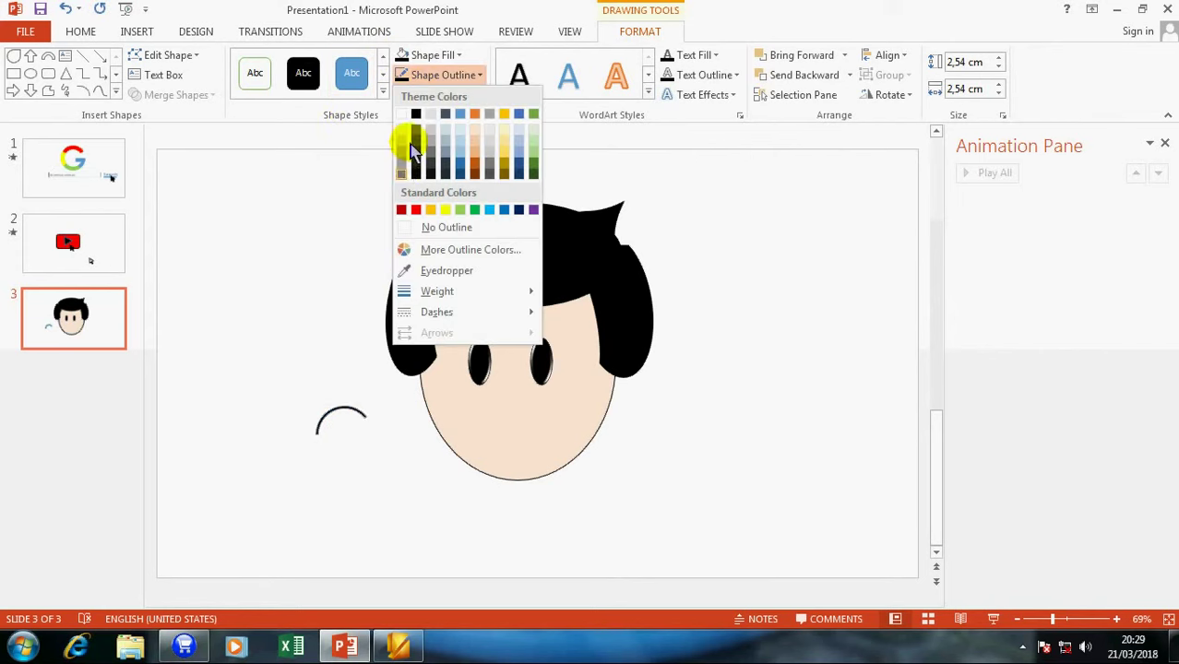
click(403, 212)
click(358, 393)
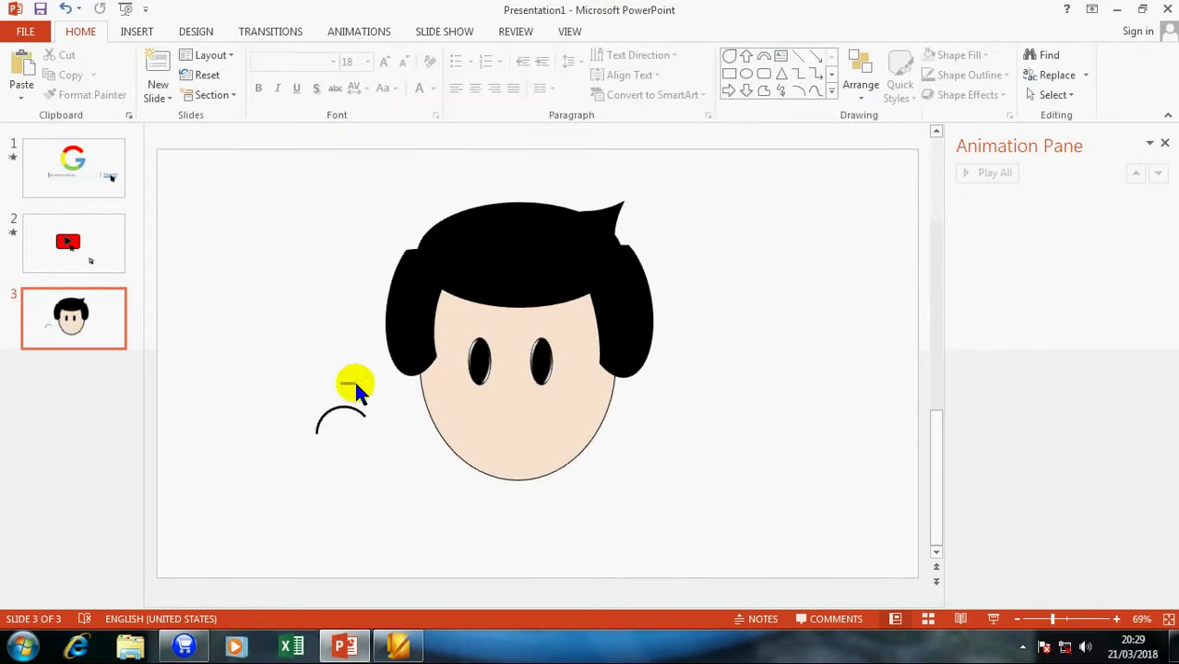
click(350, 404)
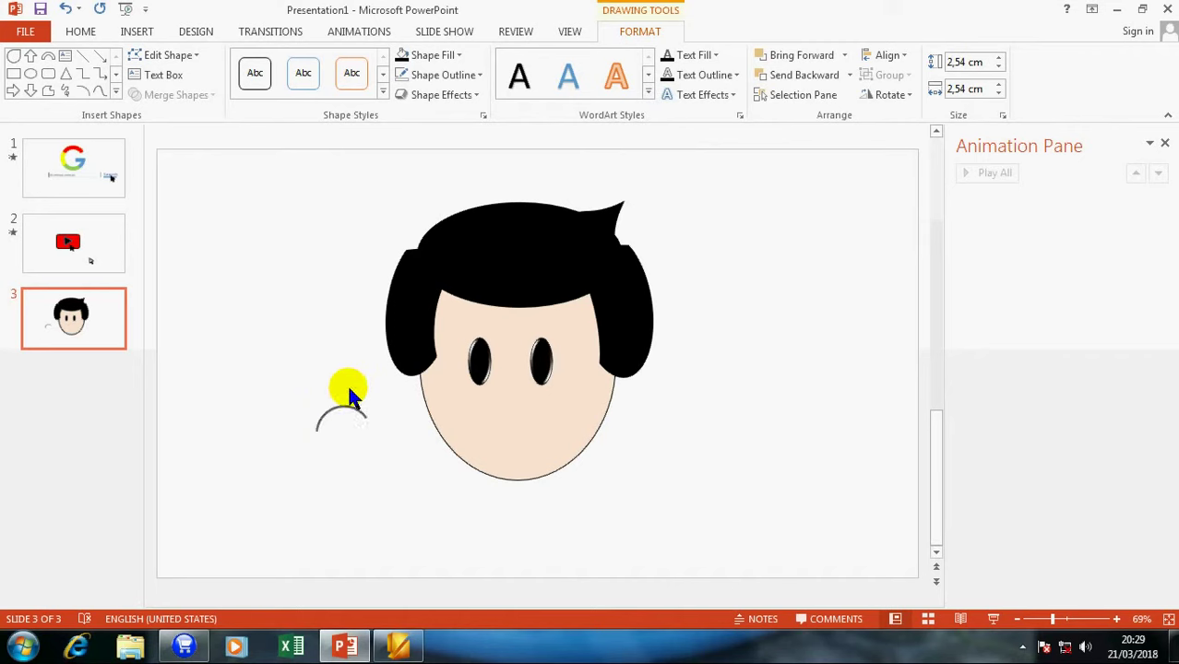
drag(358, 398, 499, 334)
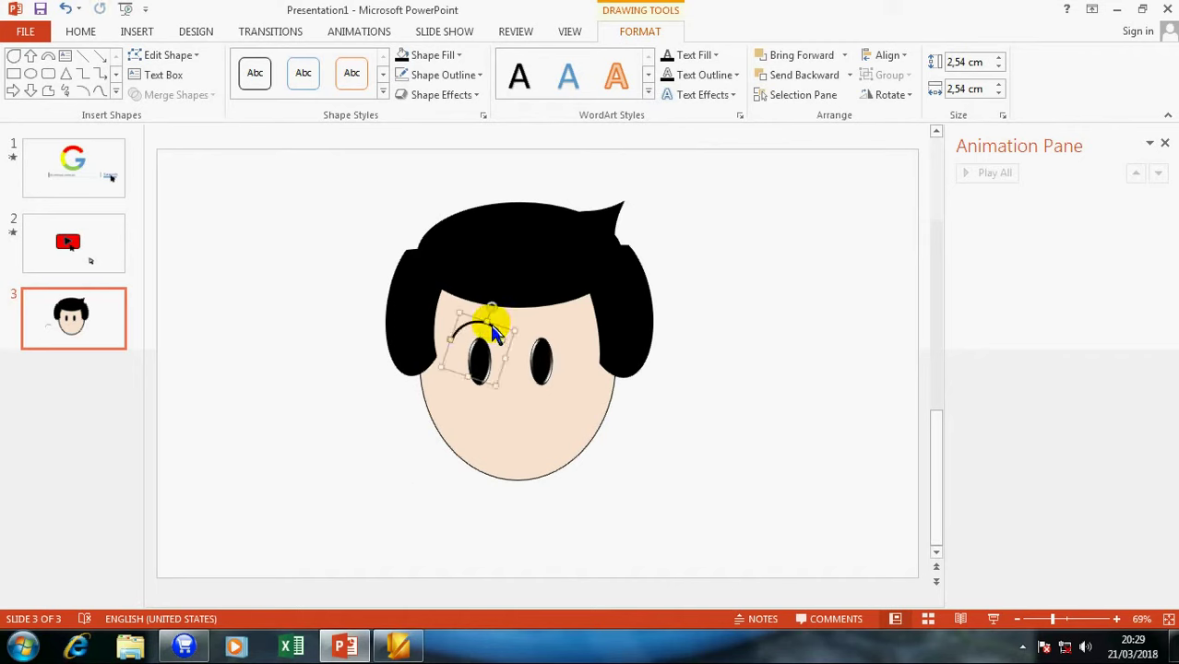
drag(498, 334, 545, 327)
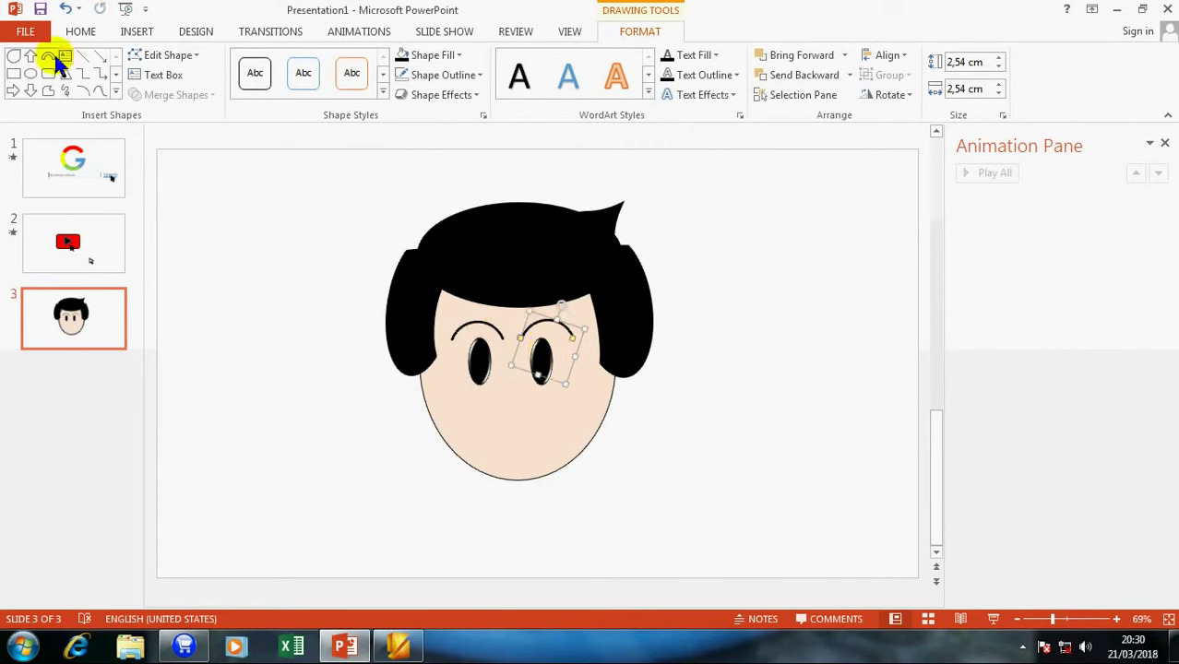
Step: Draw a small 0.75 × 1.32 cm oval and fill it black as the nose
click(30, 74)
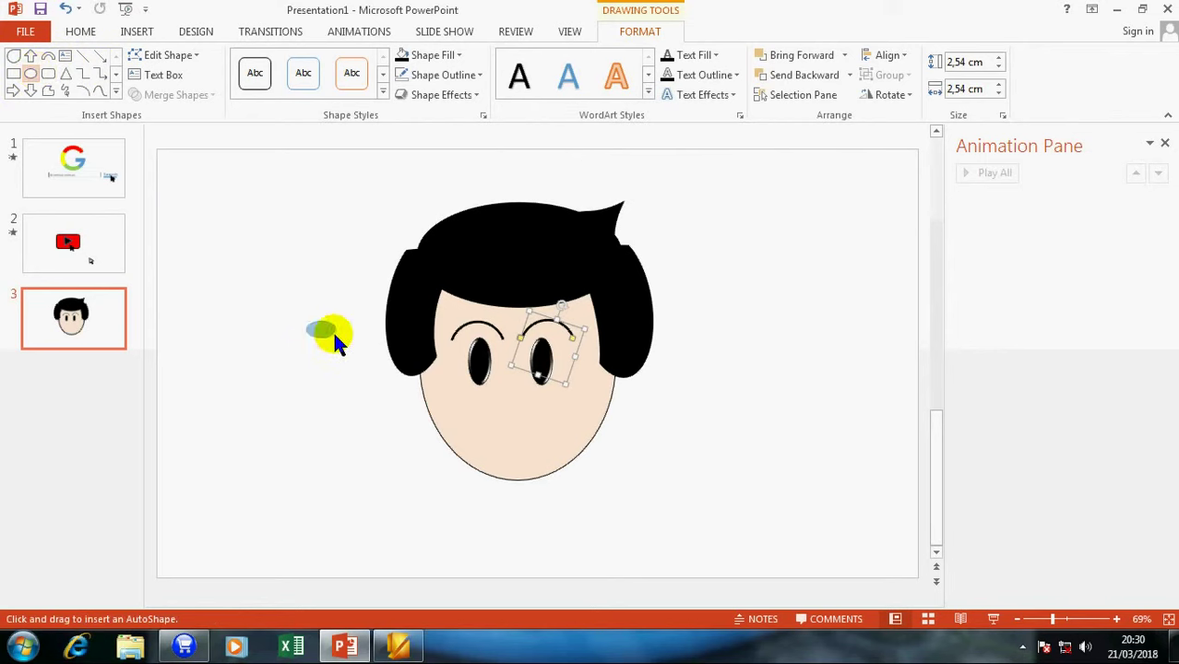
drag(335, 339, 514, 408)
click(403, 56)
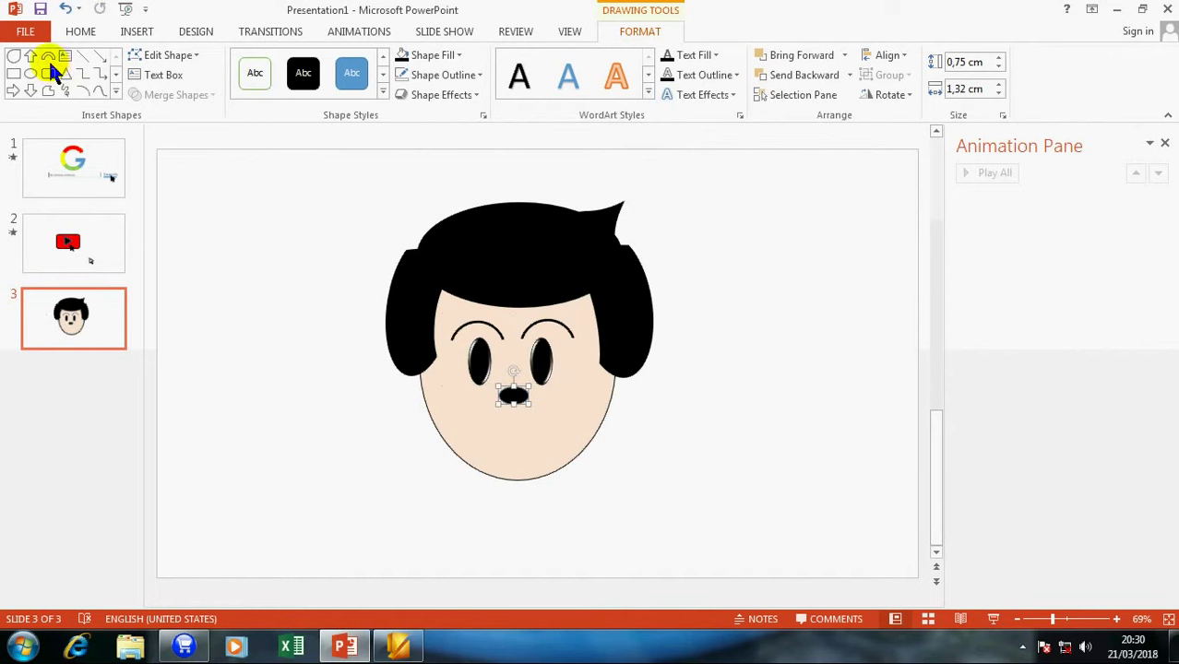
click(115, 93)
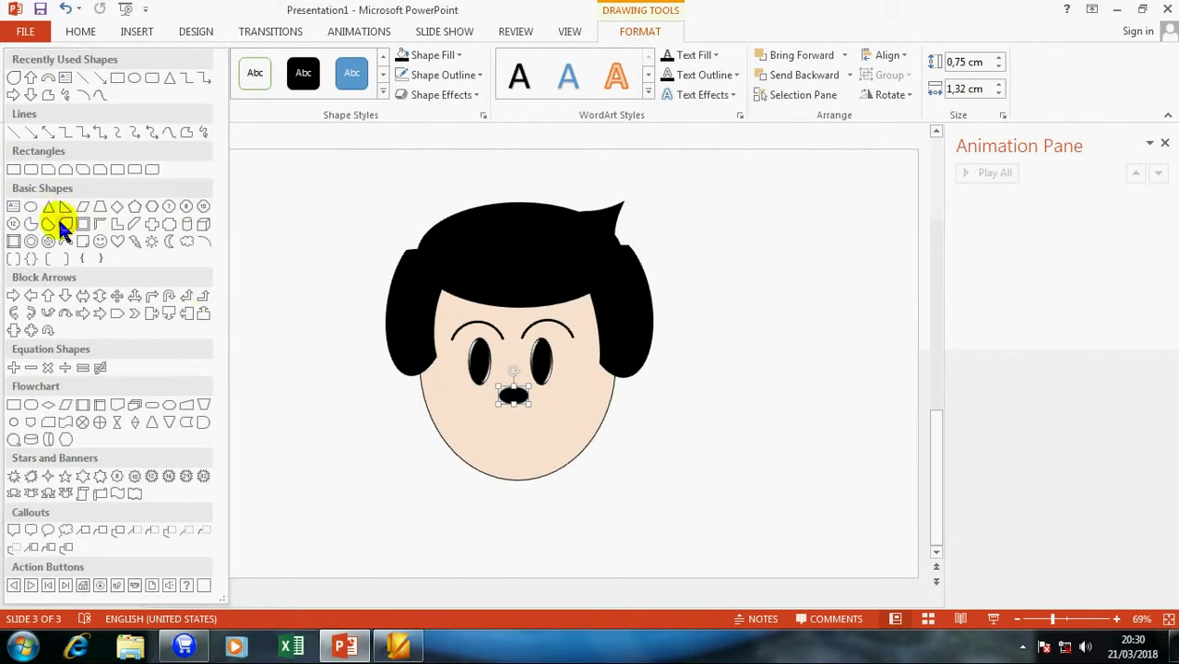
Step: Insert a pie shape, enlarge it to 4.43 cm and rotate it flat side up
click(48, 224)
click(230, 330)
mouse_move(286, 327)
mouse_down()
mouse_move(285, 338)
mouse_move(283, 324)
mouse_up()
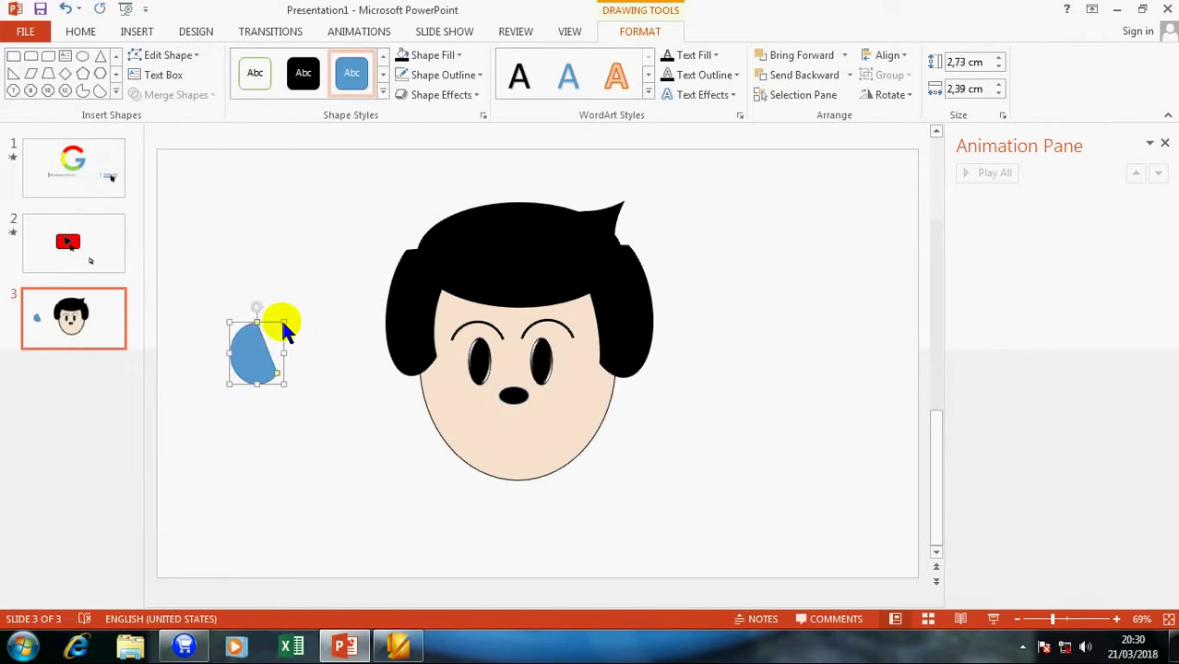
key(ctrl+z)
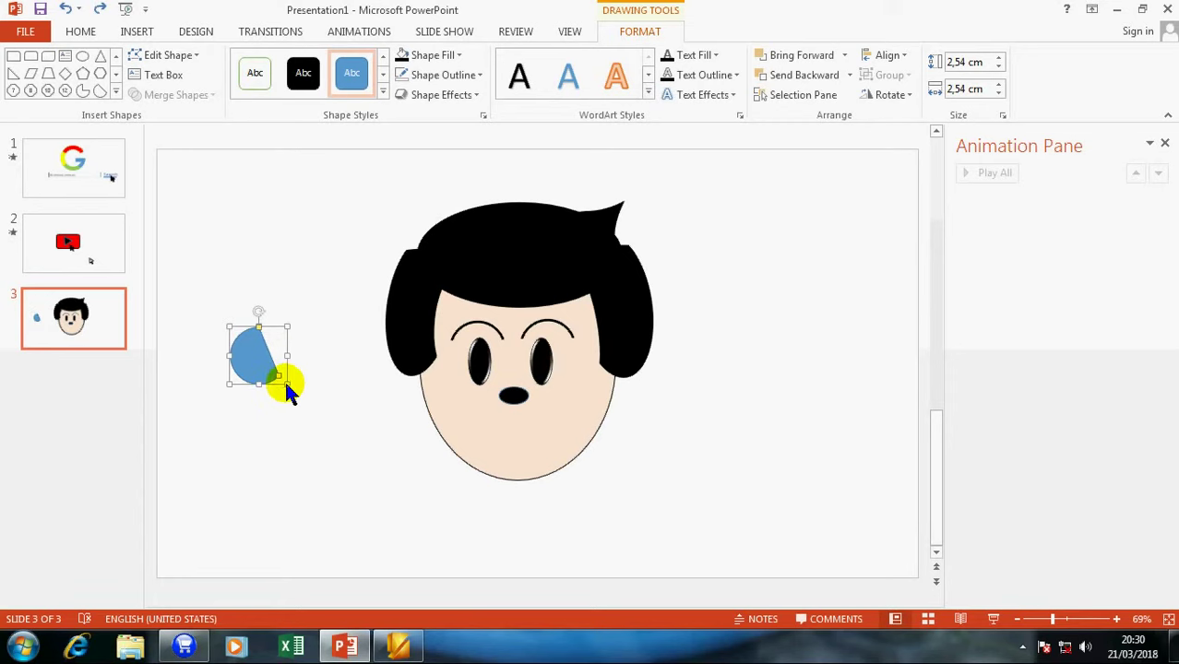
drag(286, 385, 311, 421)
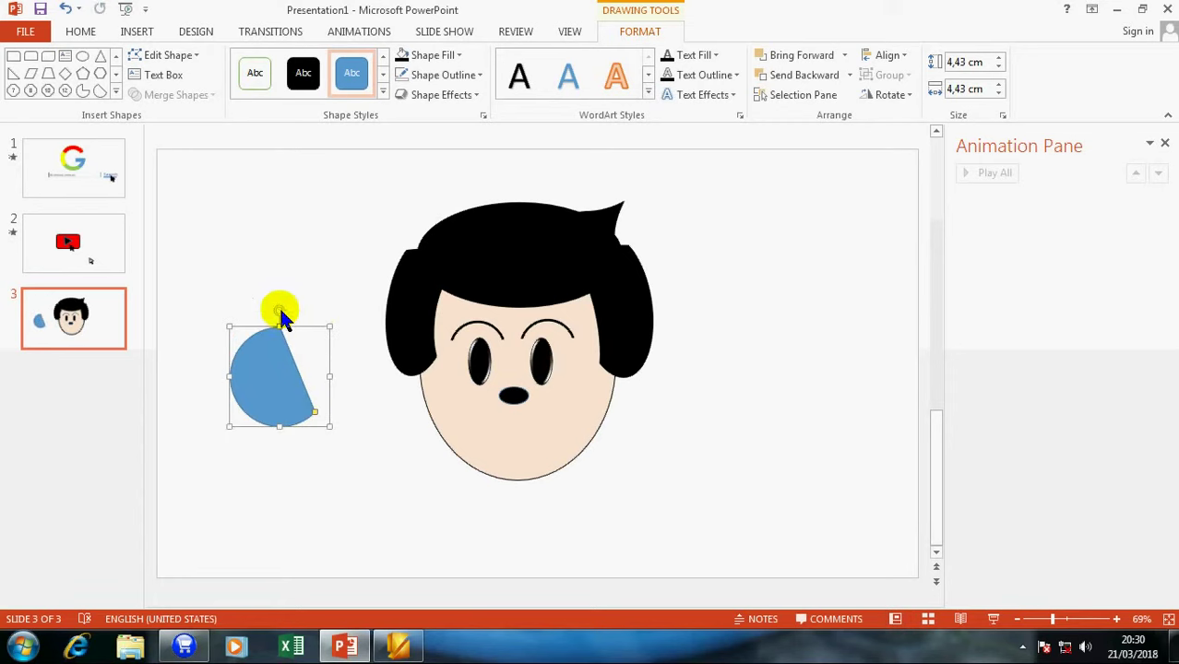
drag(281, 316, 196, 345)
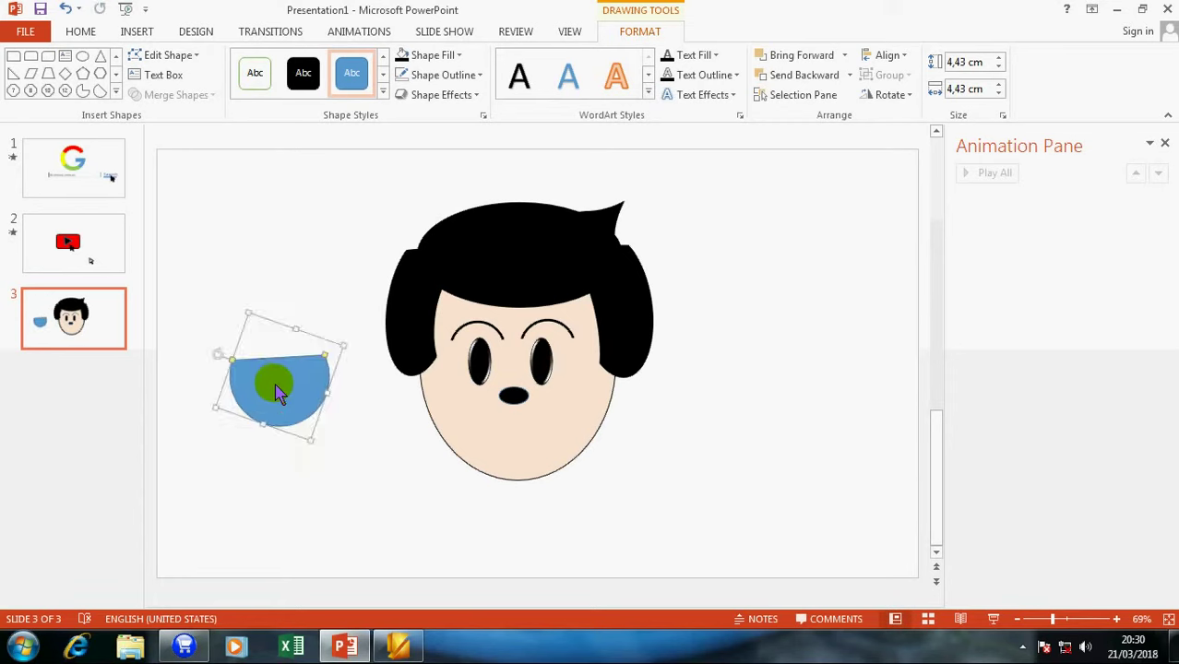
Step: Move the half-circle onto the face, shrink it to about 2.7 cm and centre it under the nose
drag(279, 392, 521, 439)
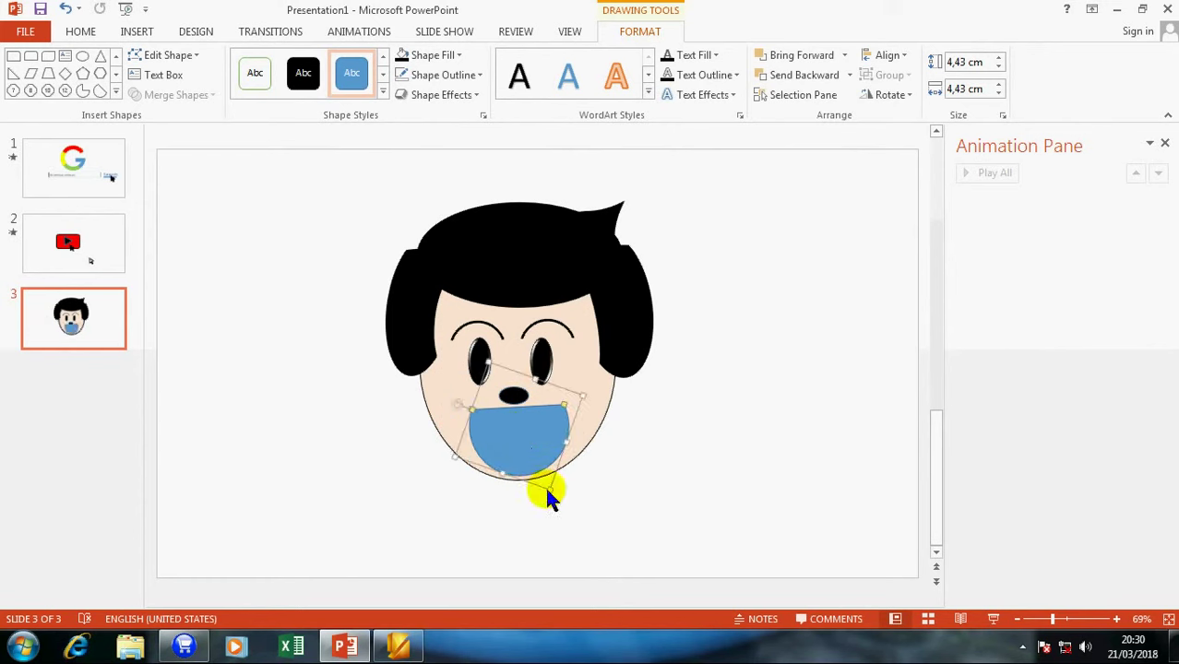
mouse_move(550, 496)
mouse_down()
mouse_move(527, 424)
mouse_move(539, 429)
mouse_up()
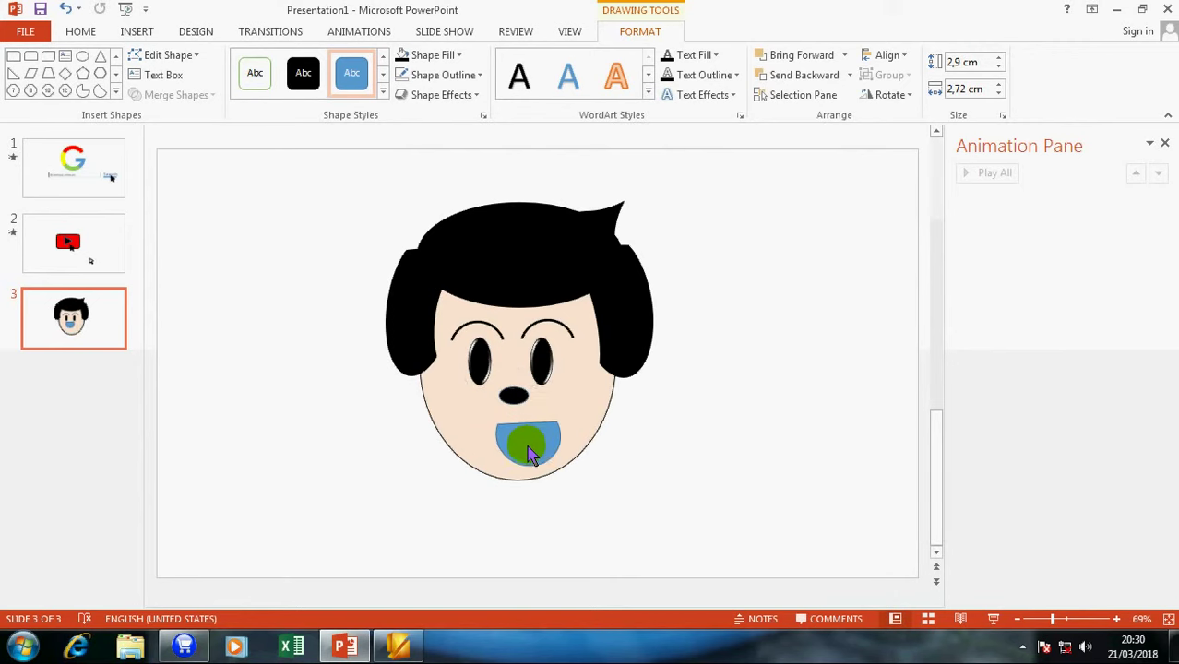
drag(542, 426, 519, 447)
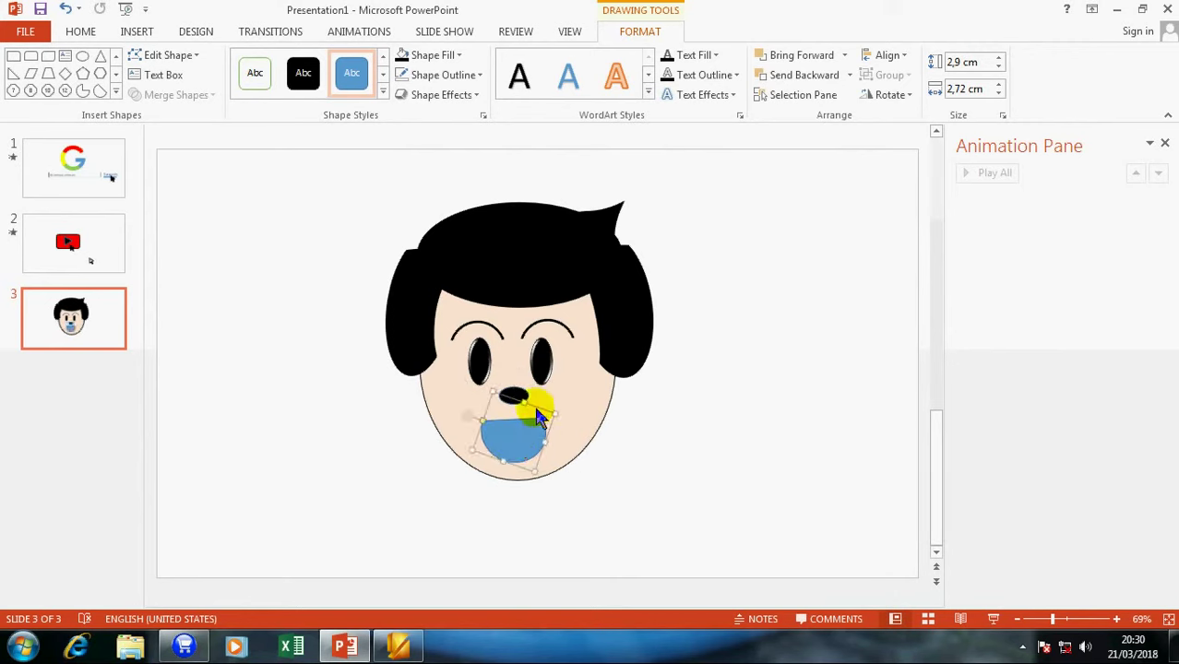
click(485, 422)
click(467, 408)
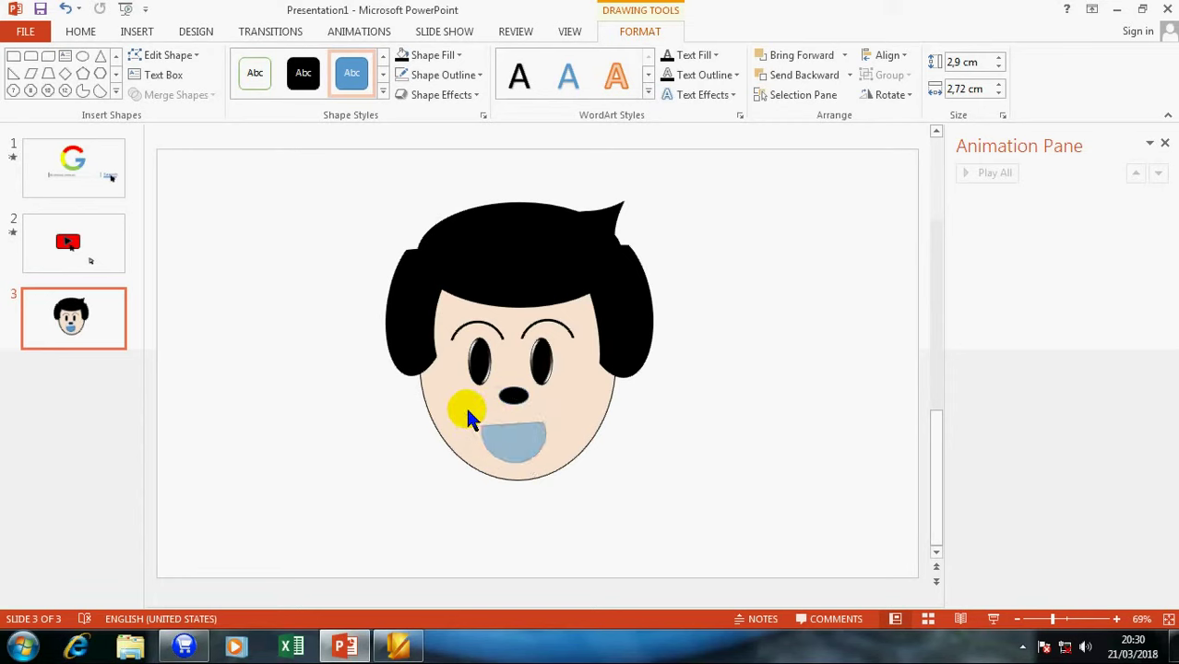
drag(470, 404, 516, 447)
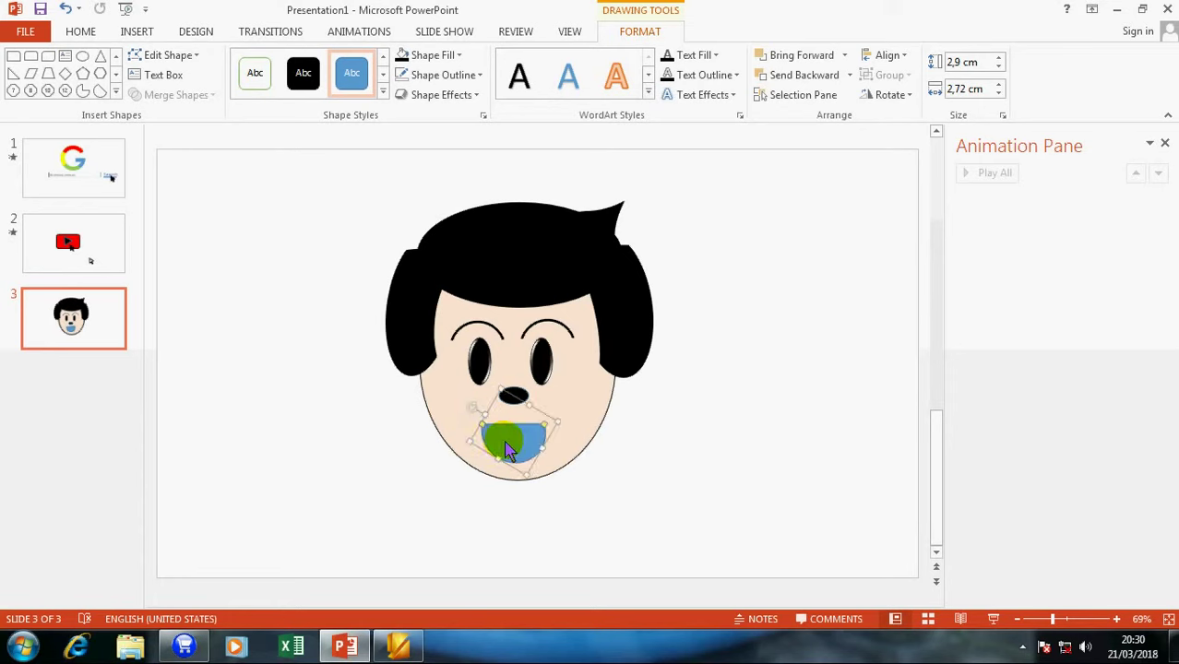
Step: Fill the mouth red and set its outline colour
click(430, 55)
click(415, 189)
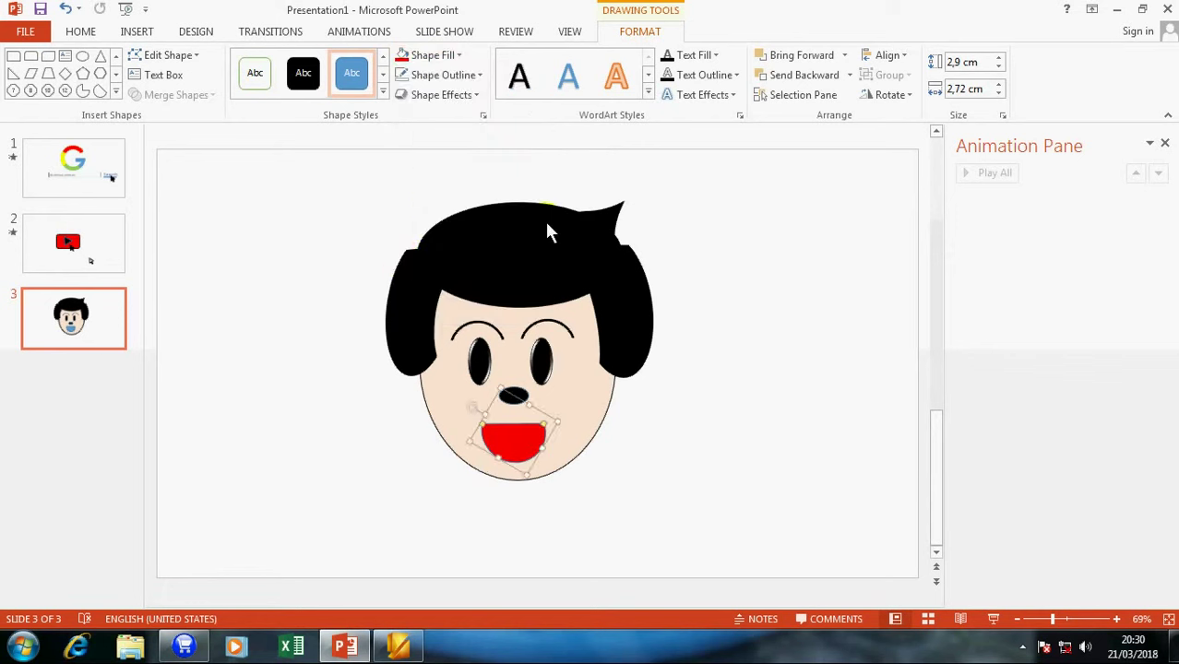
click(400, 255)
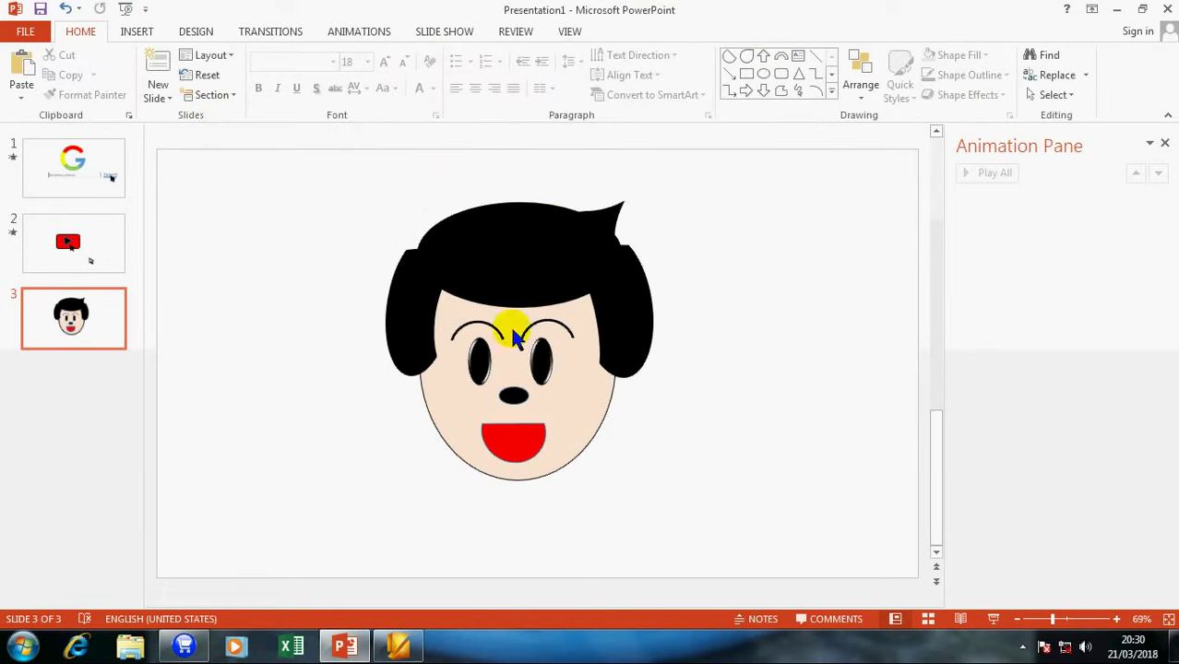
click(528, 452)
click(427, 75)
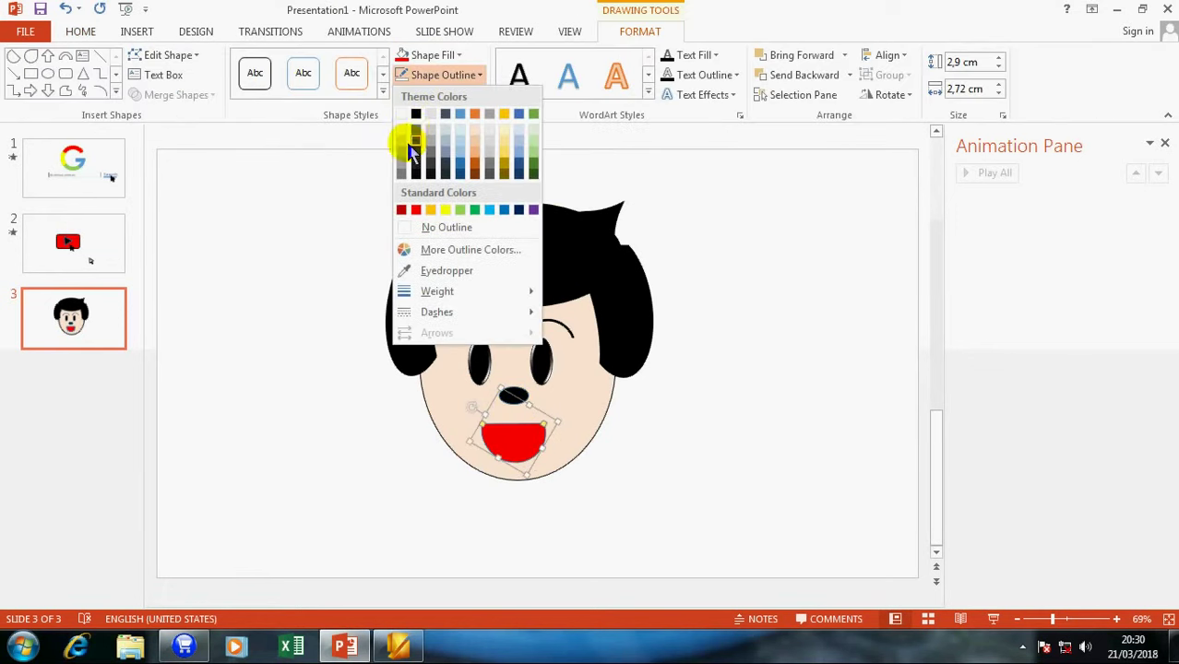
click(414, 118)
click(387, 217)
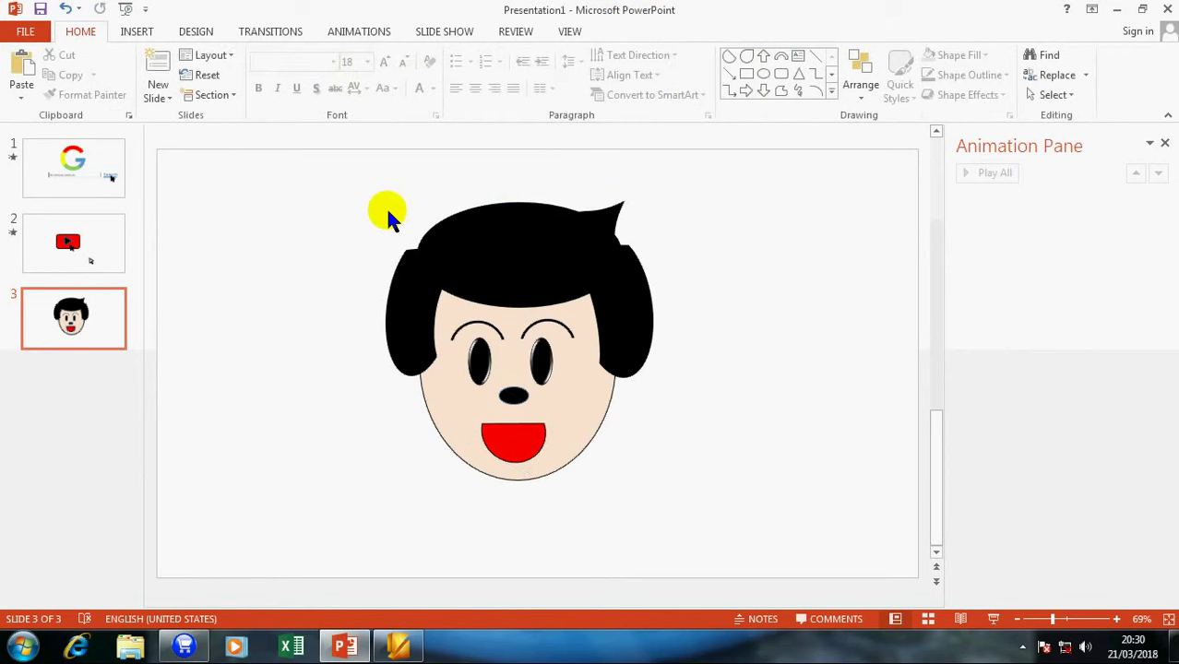
click(138, 34)
click(295, 74)
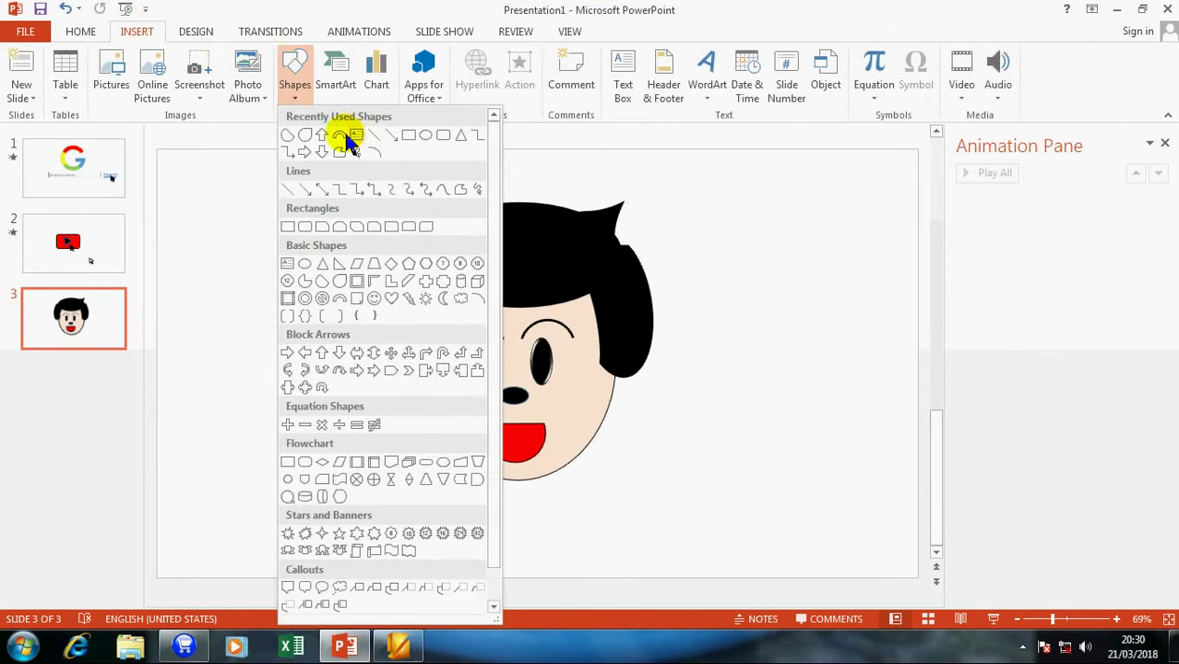
Step: Draw a thin white rectangle and move it onto the top of the mouth
click(291, 228)
drag(286, 387, 339, 400)
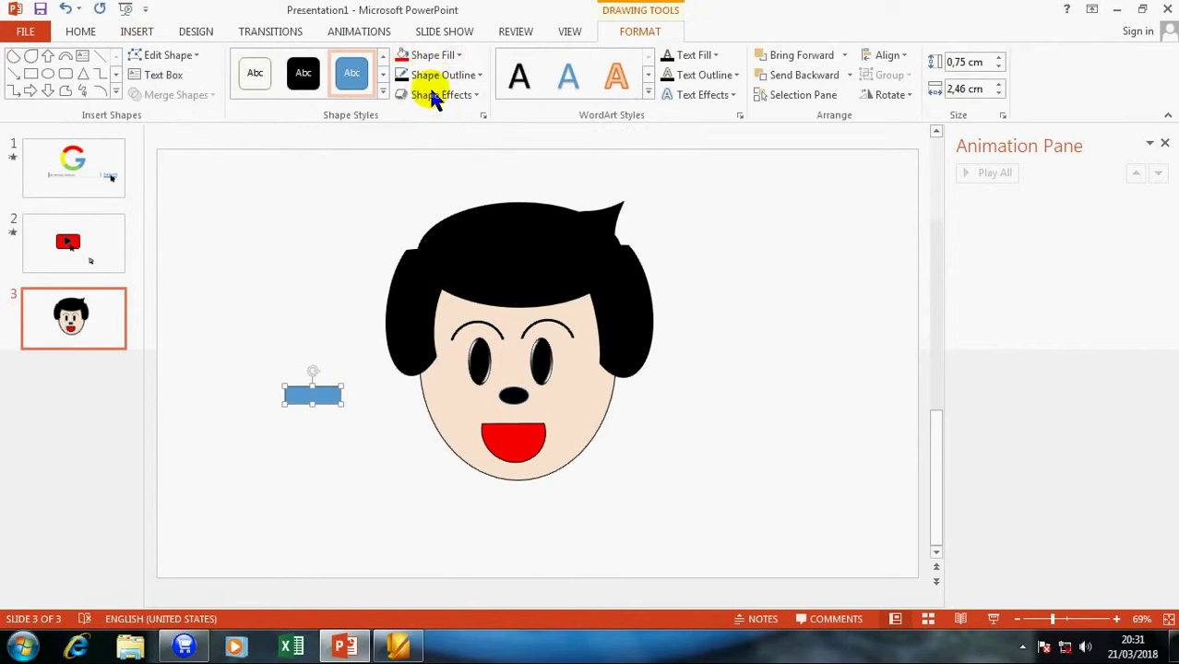
click(422, 55)
click(404, 96)
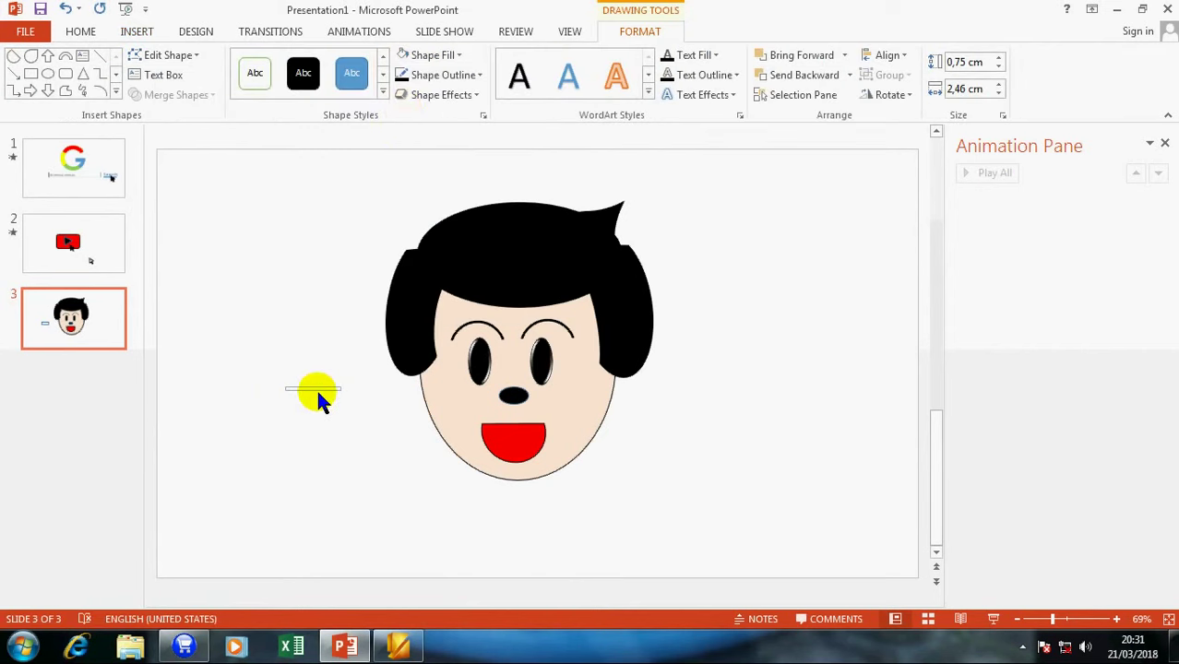
drag(312, 395, 514, 439)
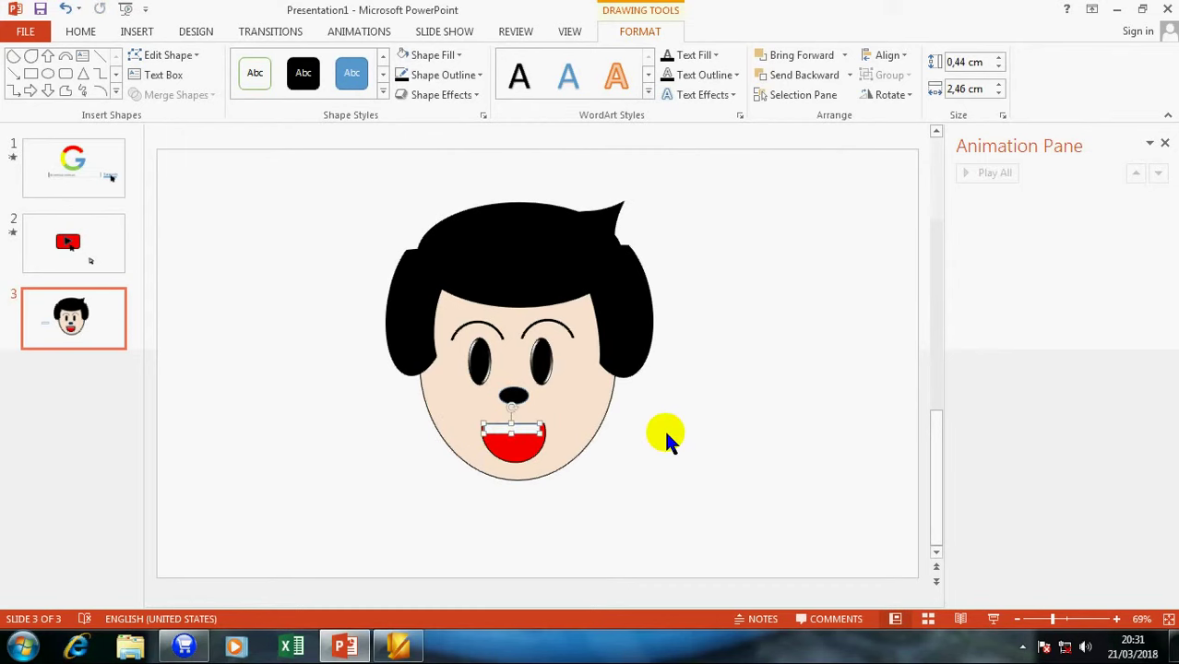
click(630, 489)
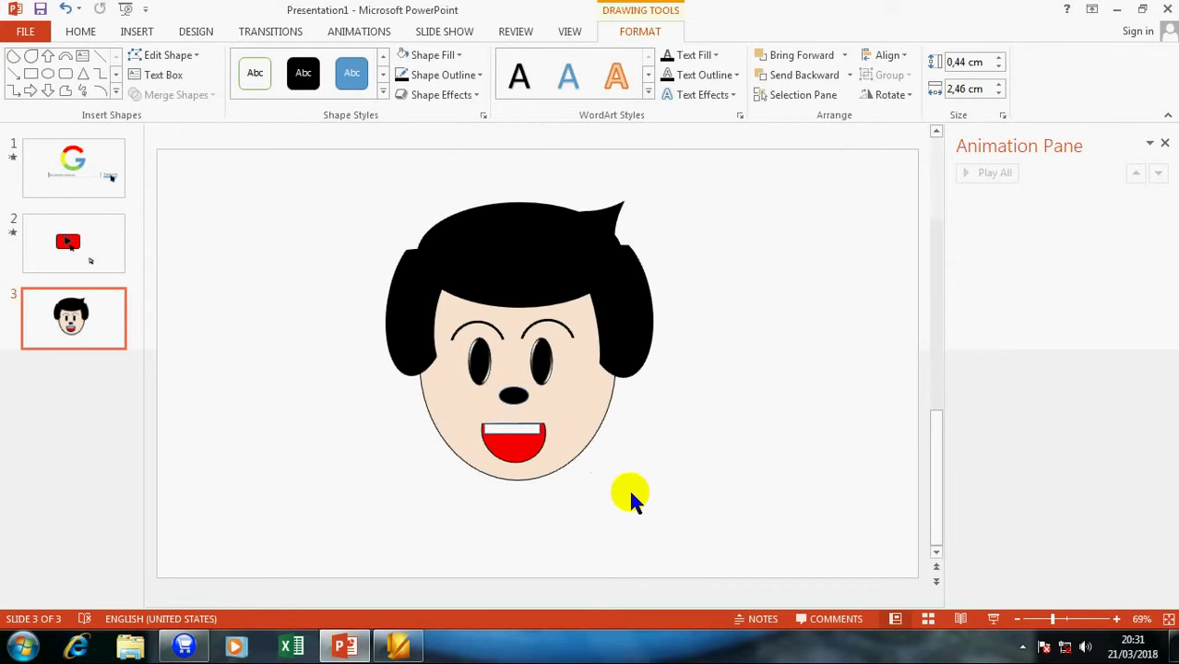
click(516, 431)
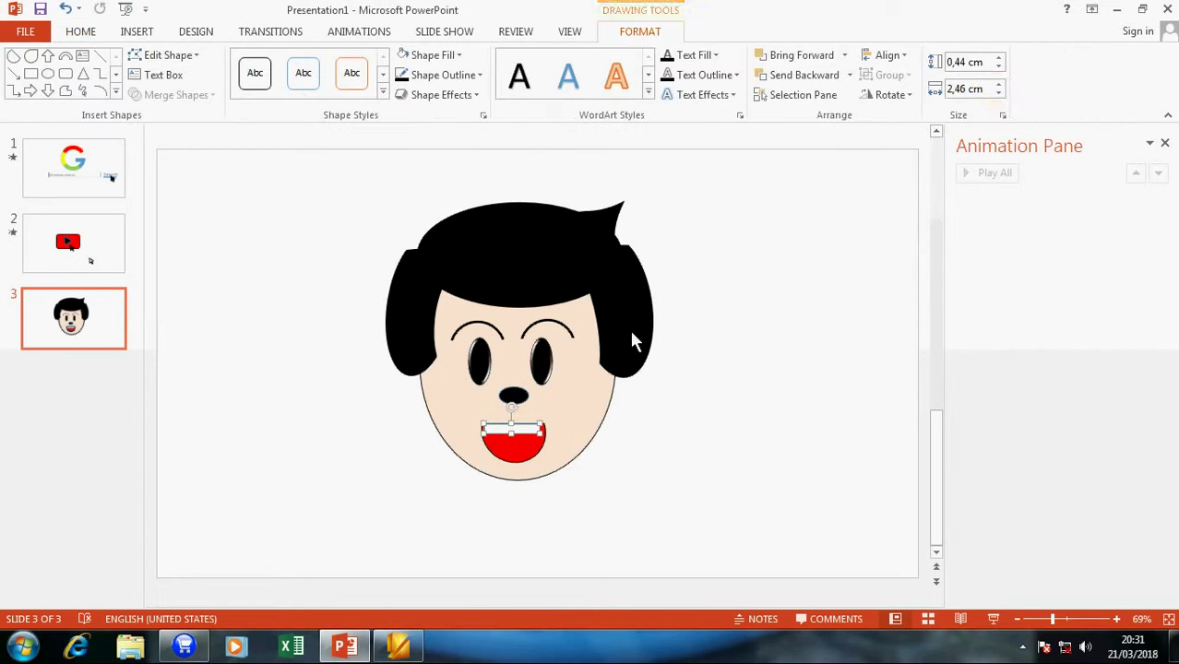
Step: Set the teeth strip's width to 2,7 cm with the Shape Width spinner
click(998, 84)
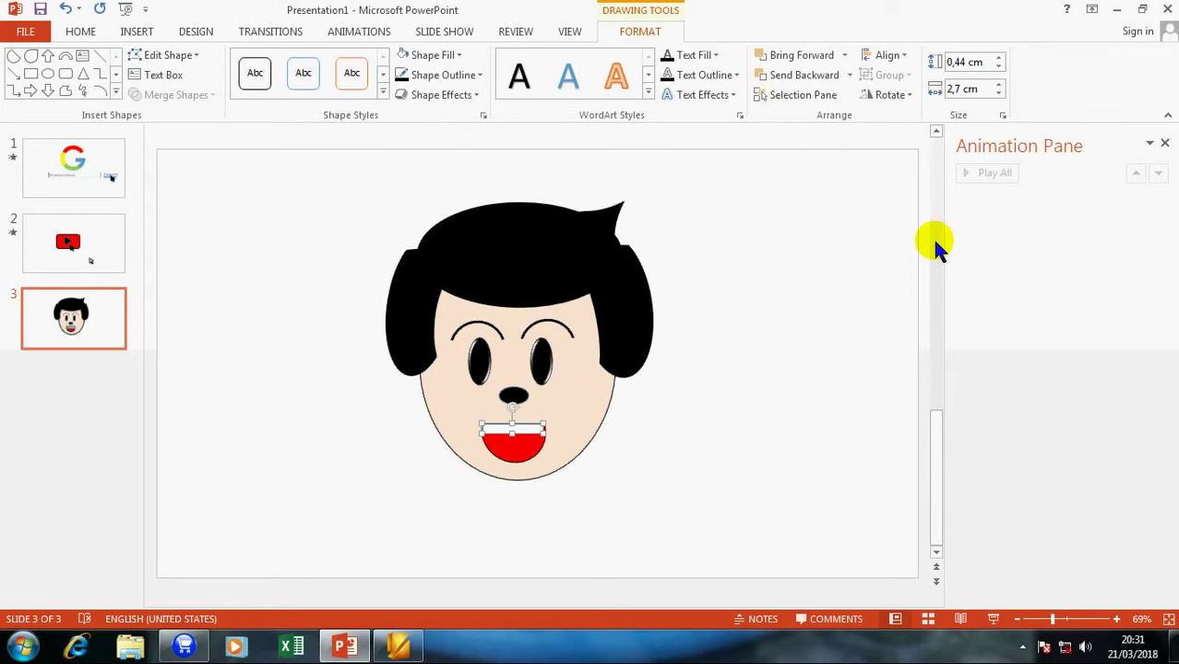
click(998, 84)
click(810, 396)
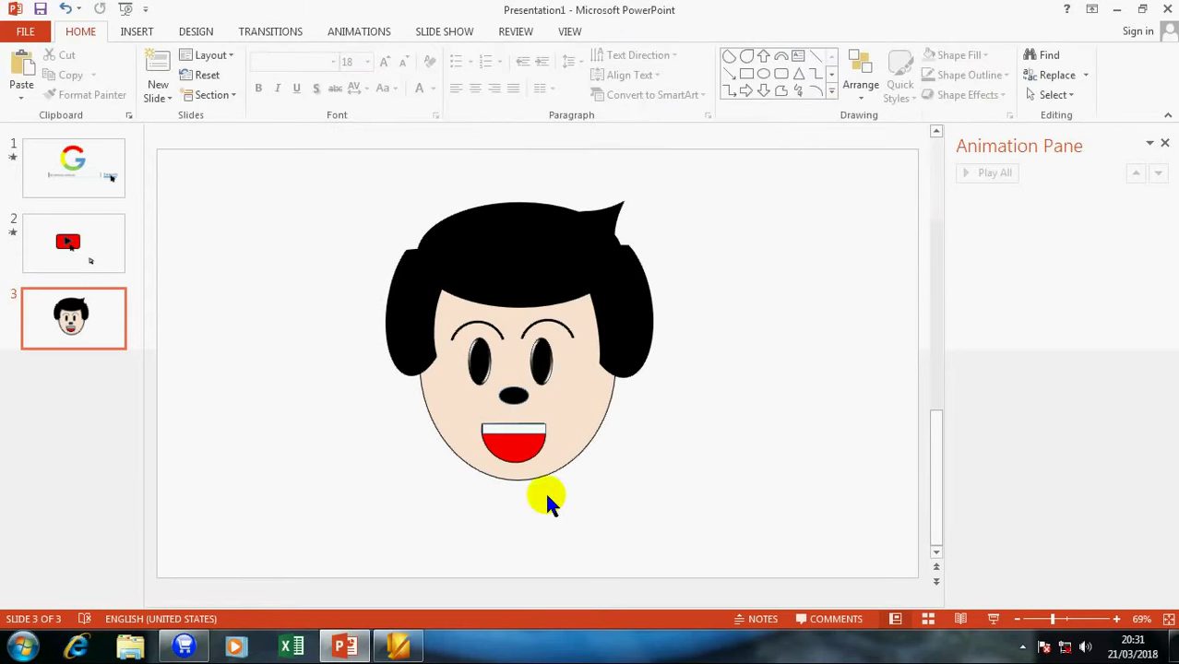
click(509, 440)
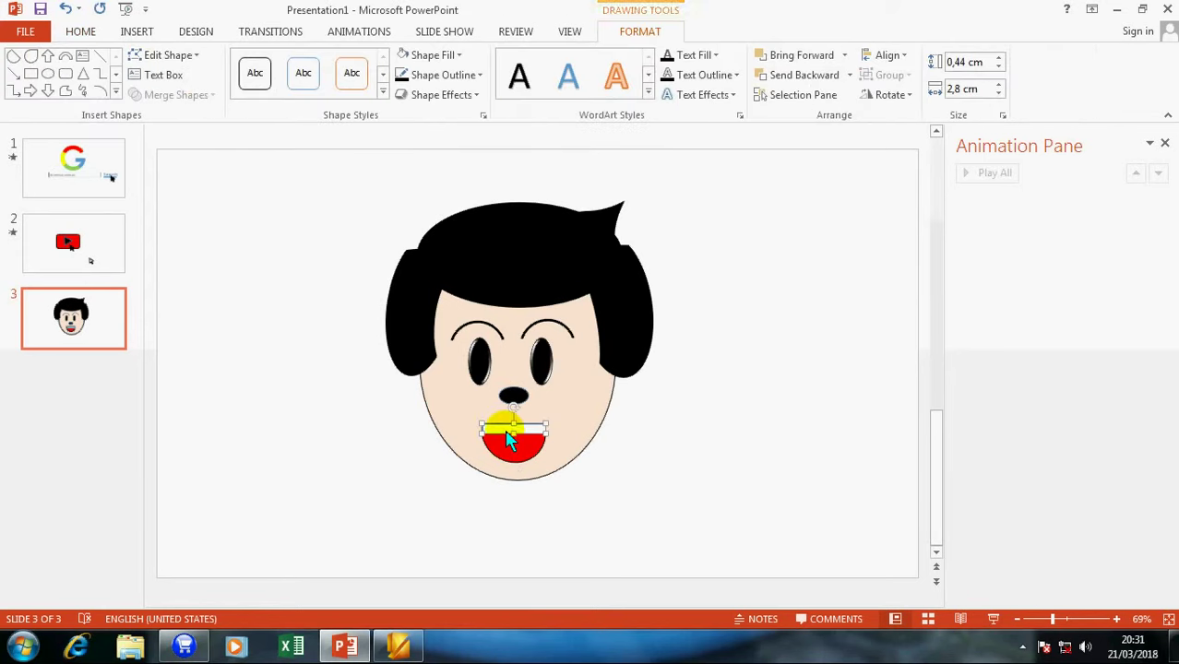
click(998, 93)
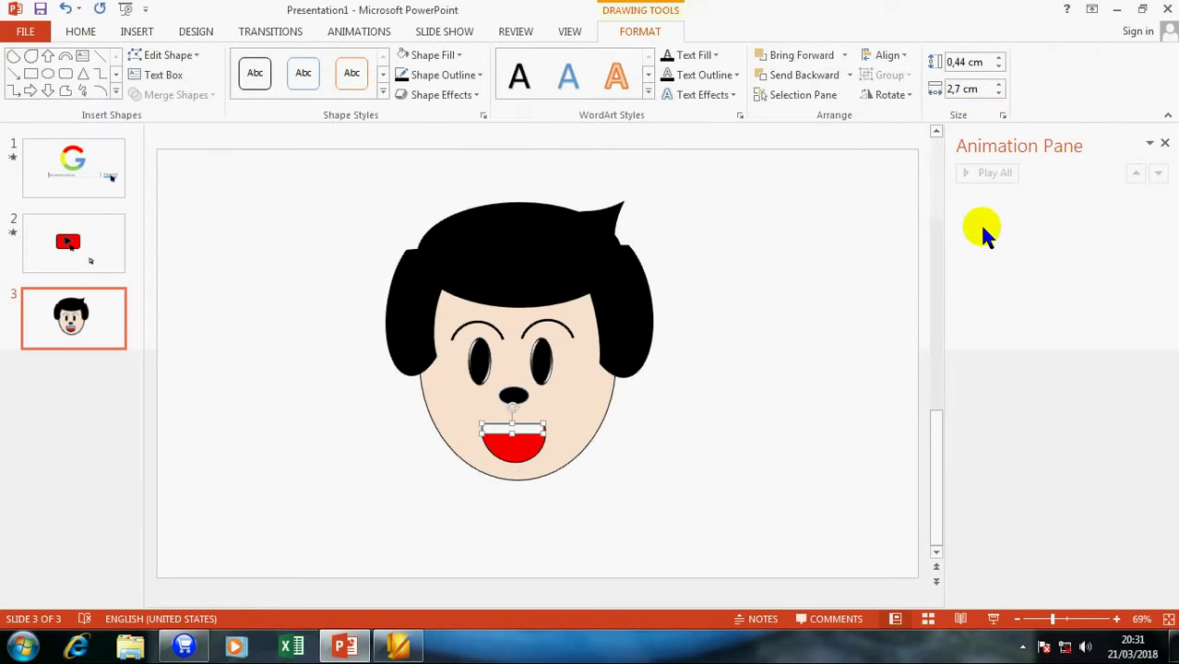
click(704, 441)
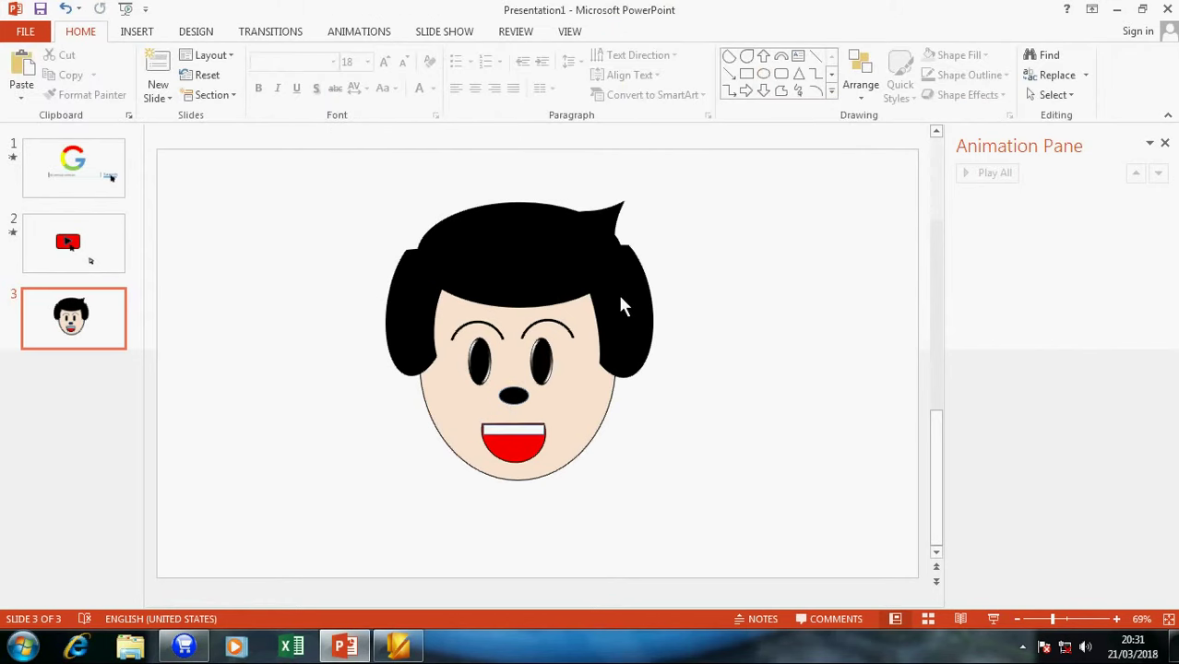
Step: Draw a large ellipse below the face and send it to the back
click(136, 34)
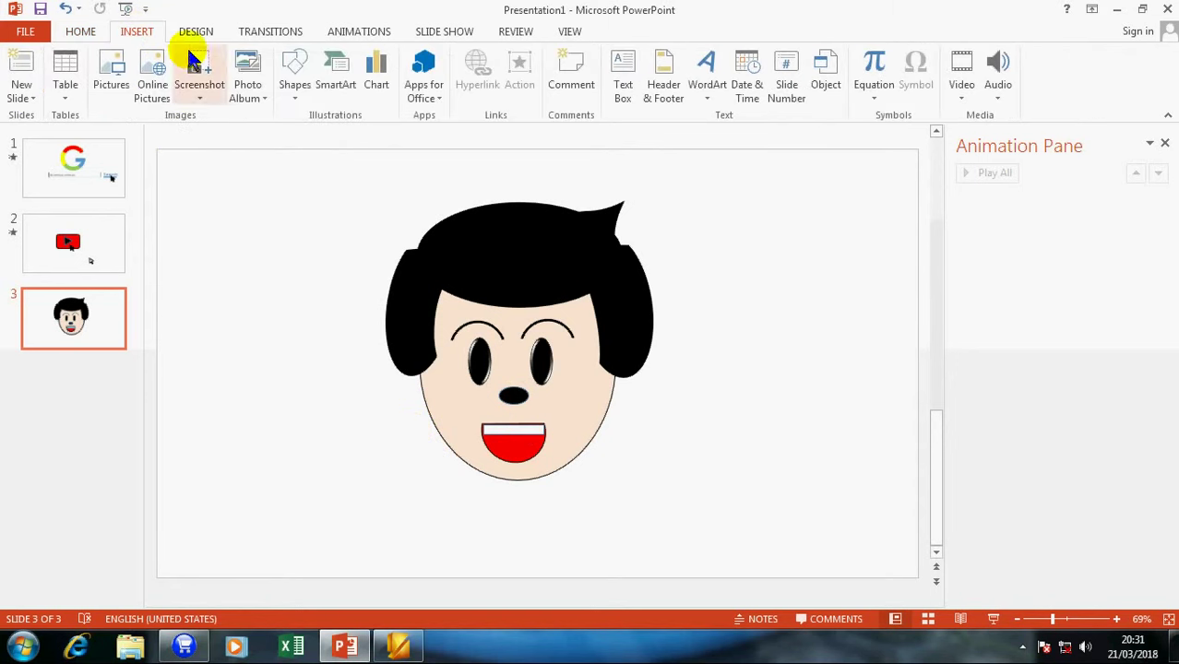
click(288, 72)
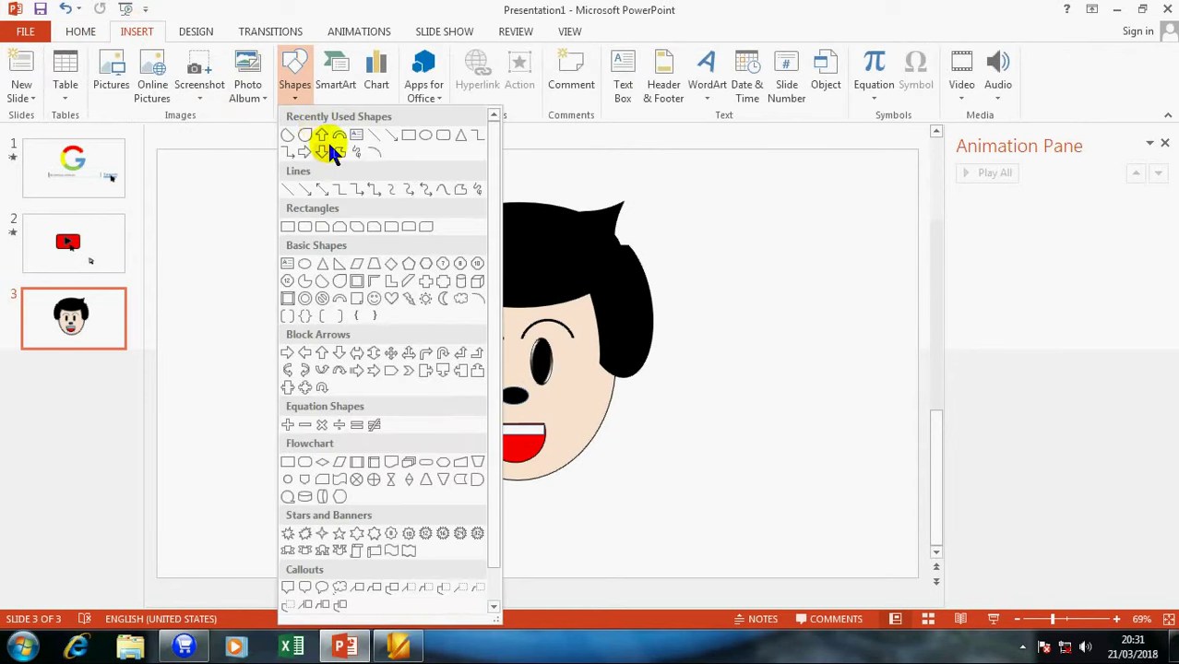
click(426, 139)
mouse_move(392, 457)
mouse_down()
mouse_move(630, 616)
mouse_move(653, 593)
mouse_up()
right_click(531, 531)
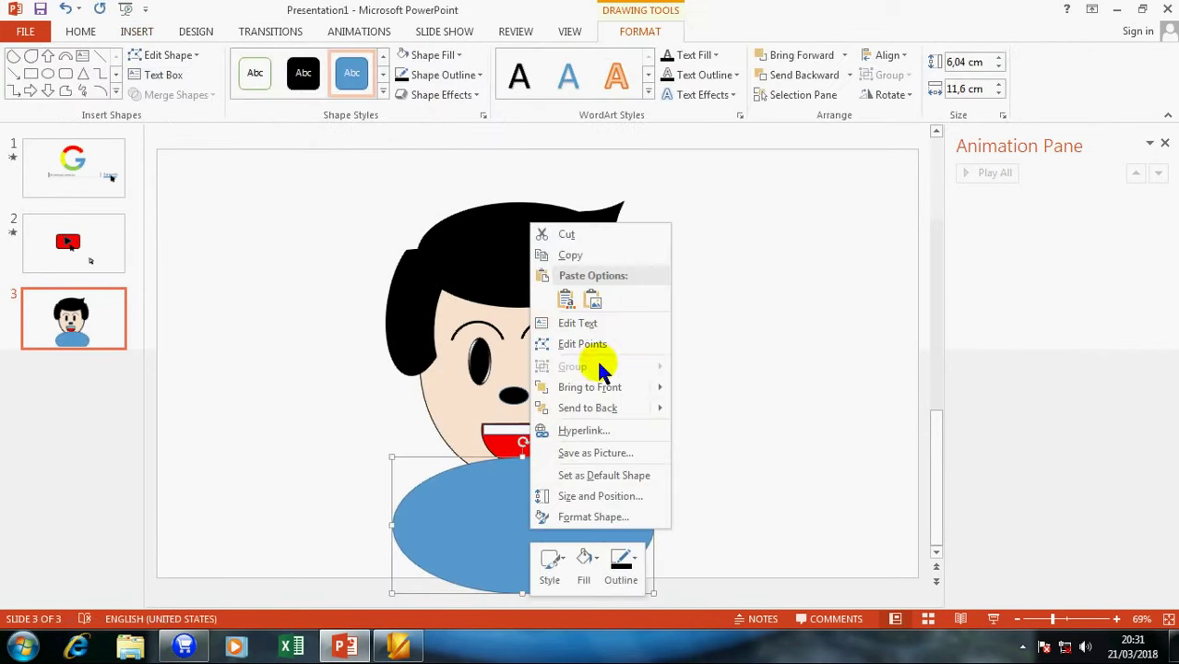
click(668, 415)
click(667, 413)
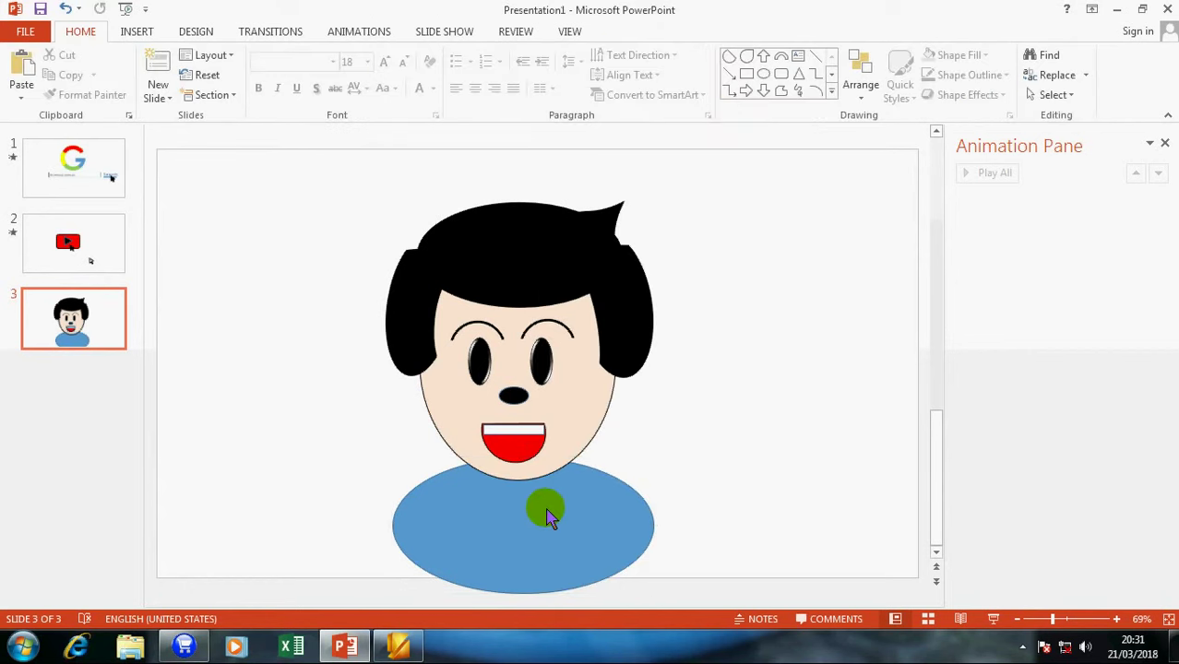
Step: Narrow the ellipse from both sides and flatten it into a 2.18 × 5.56 cm neck
click(395, 529)
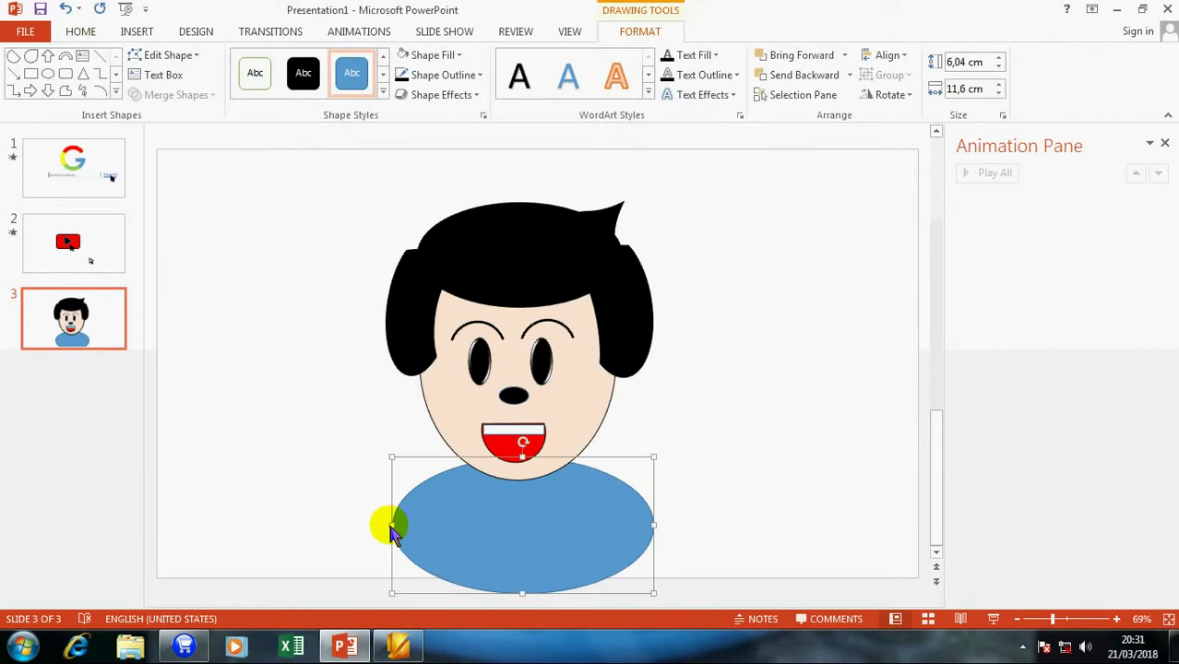
drag(392, 526, 459, 526)
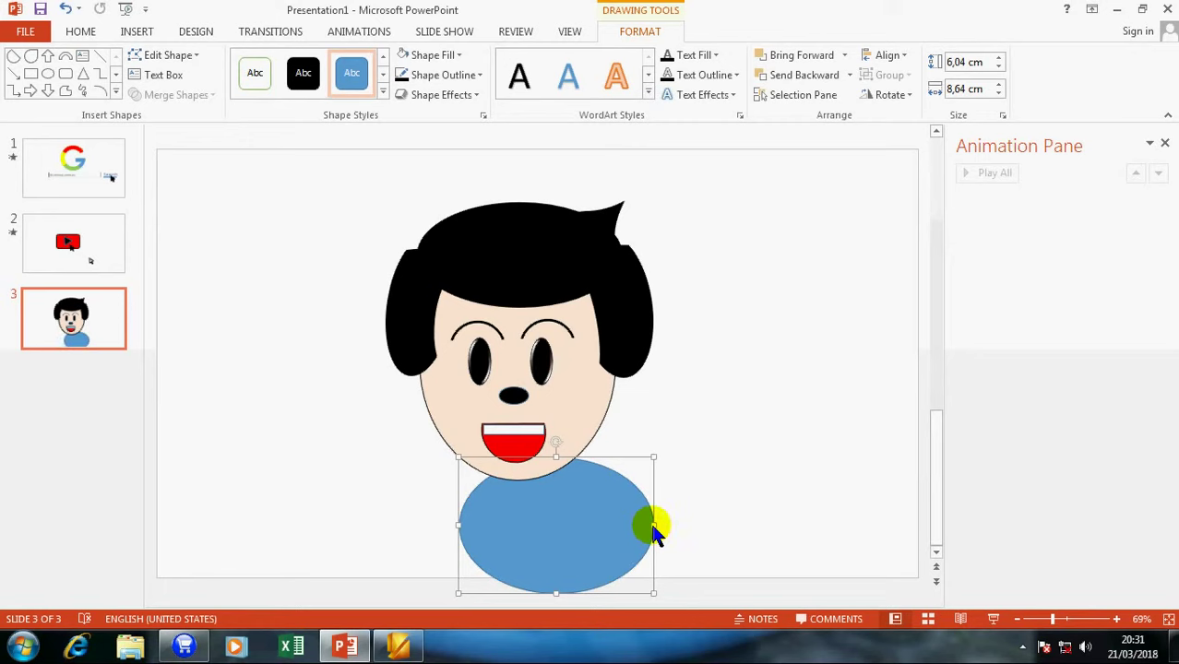
drag(653, 531, 583, 528)
drag(521, 594, 522, 508)
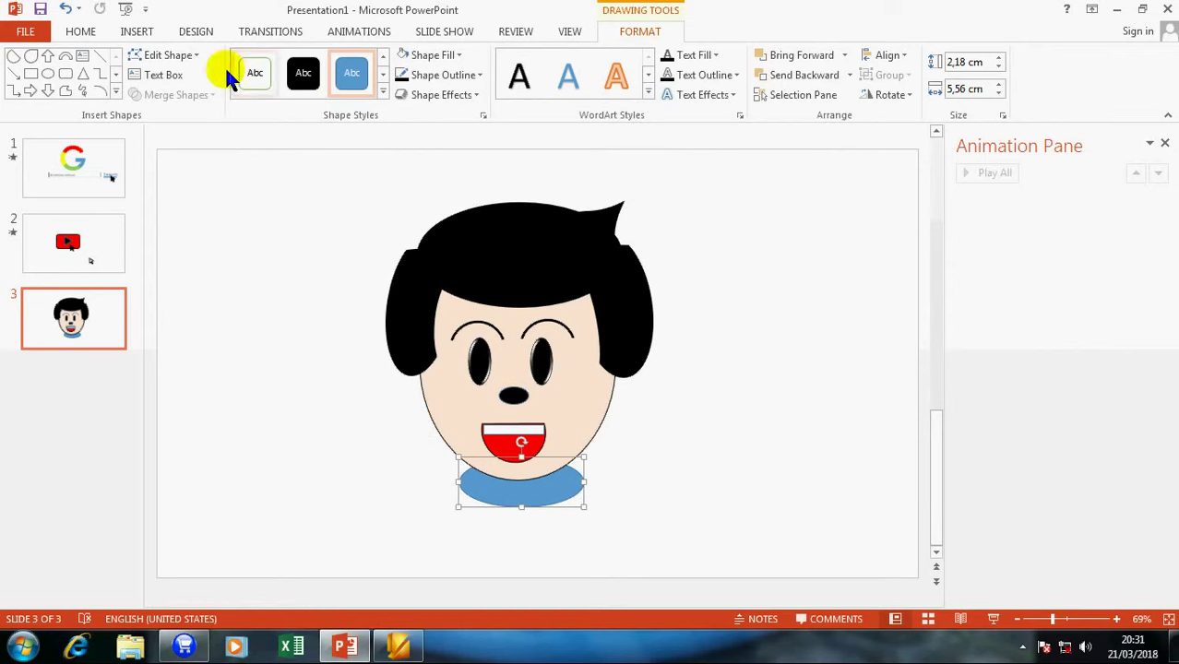
Step: Draw a rounded rectangle centred under the face, send it to back and shorten it to 4.36 cm tall
click(66, 75)
drag(442, 473, 758, 600)
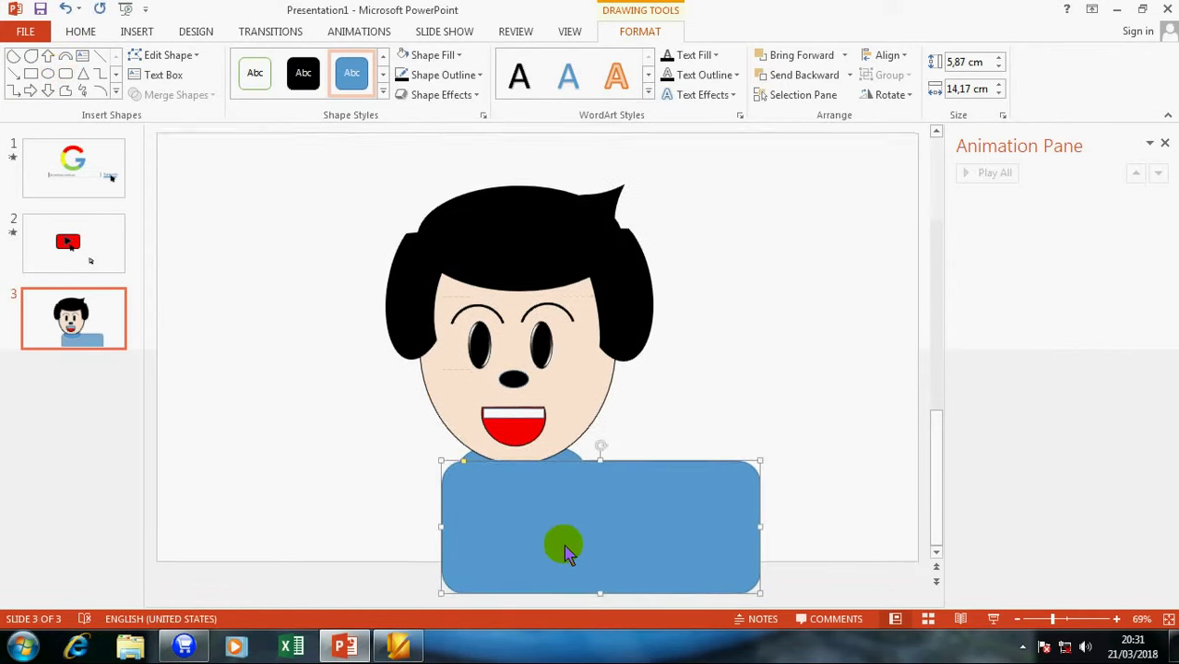
mouse_move(565, 547)
mouse_down()
mouse_move(491, 556)
mouse_move(494, 565)
mouse_up()
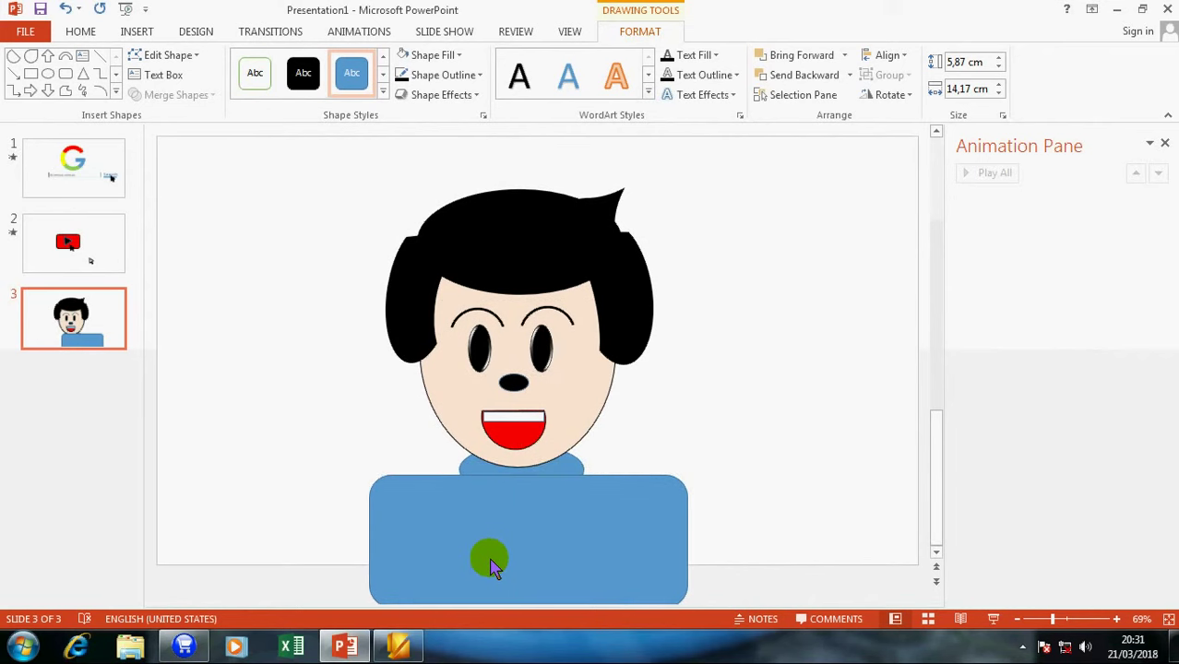
right_click(514, 516)
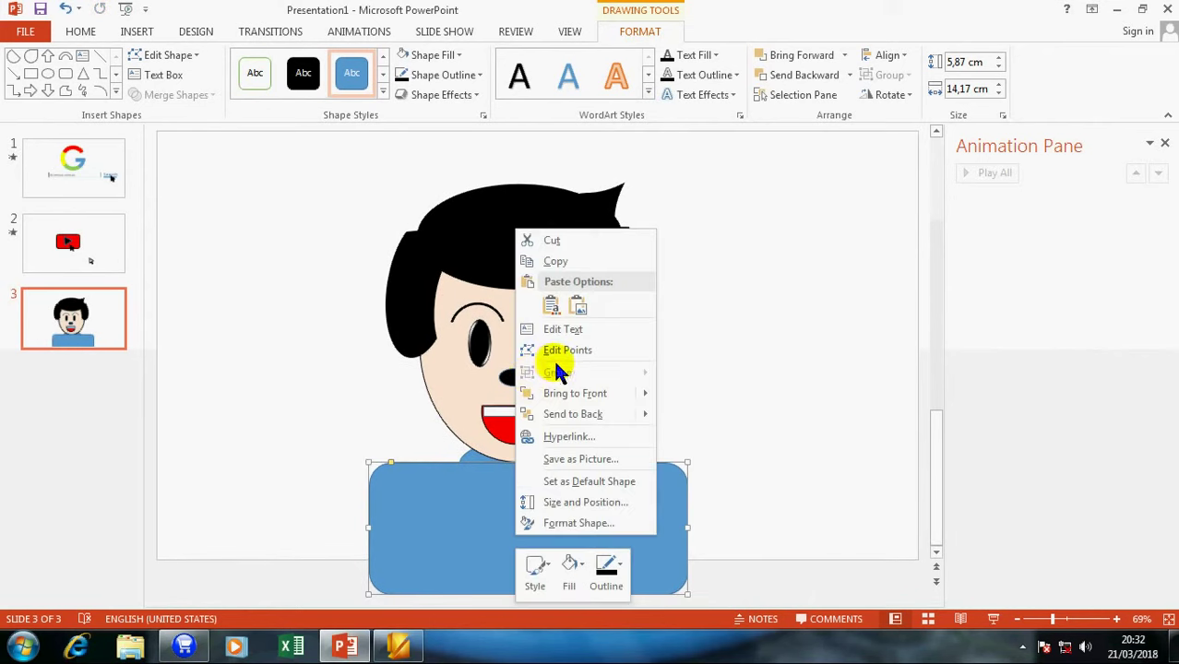
click(572, 414)
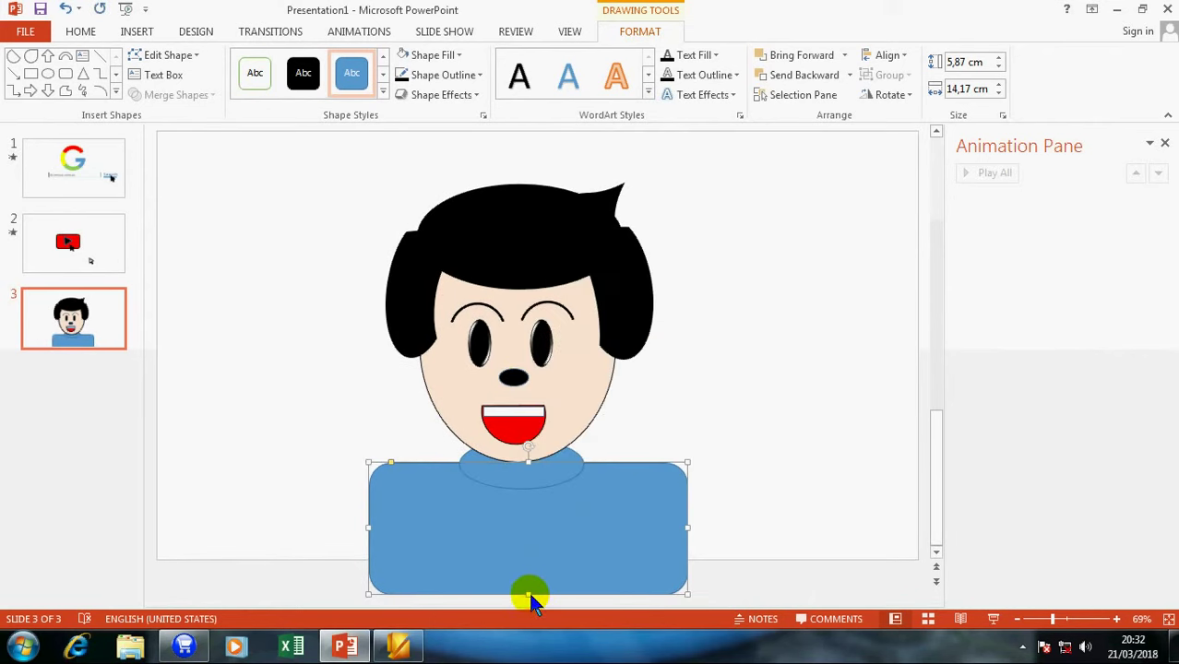
drag(534, 599, 529, 565)
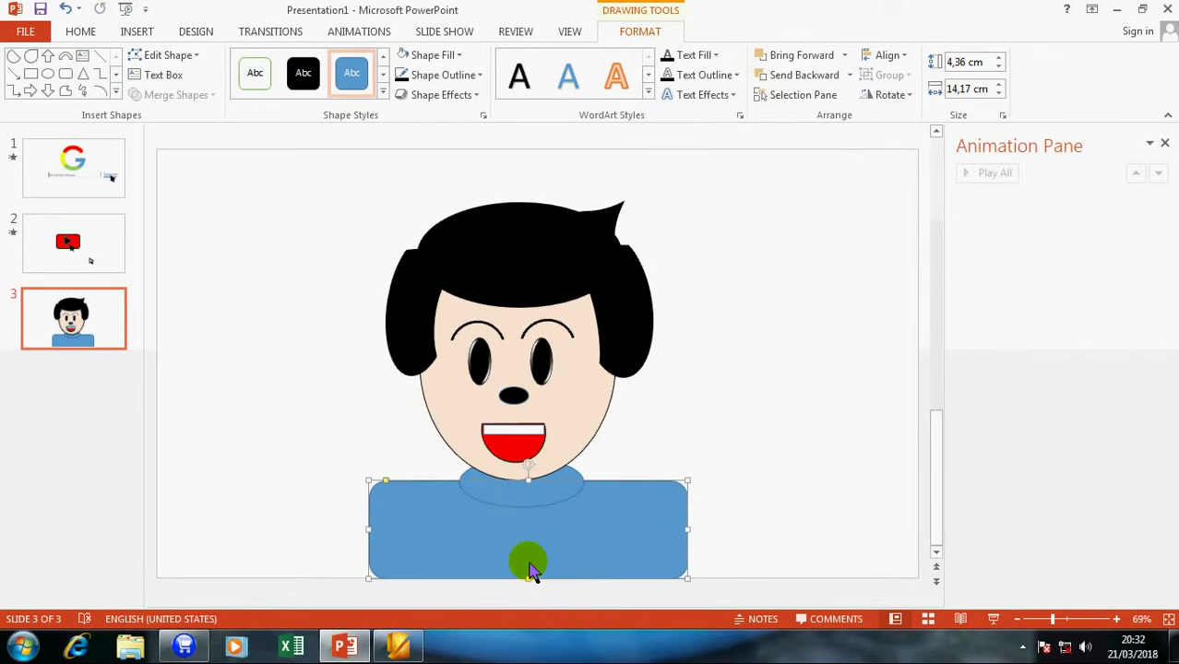
Step: Narrow the torso from its left and right edges to 11,14 cm wide
drag(369, 517, 404, 535)
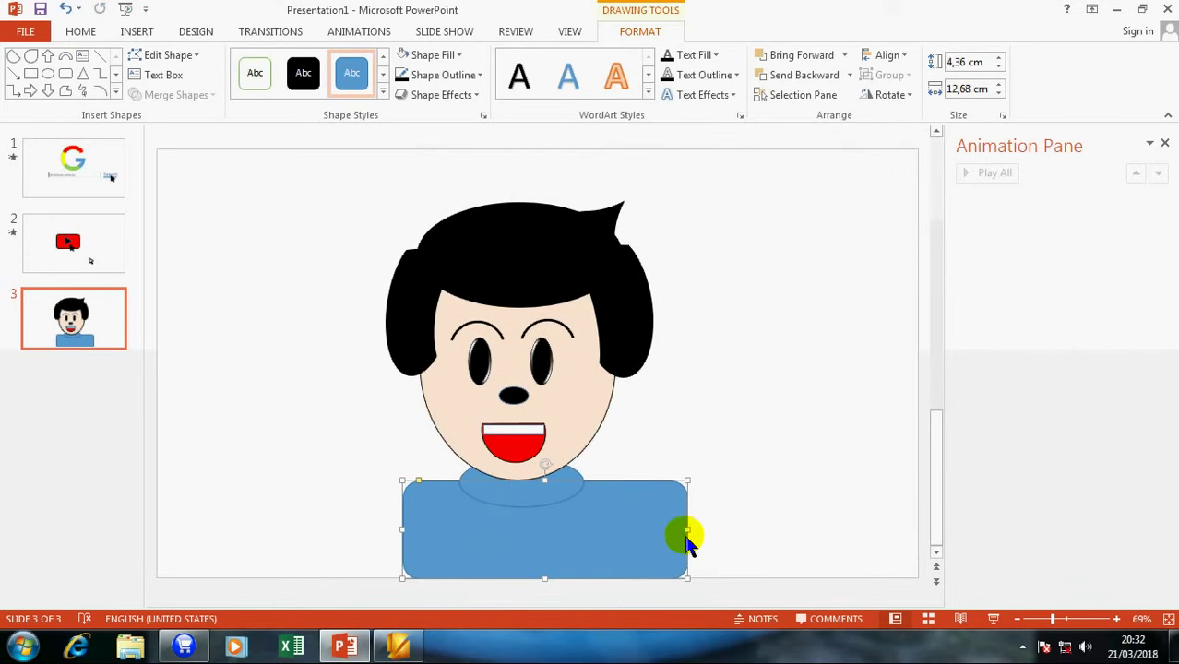
drag(687, 534, 619, 537)
click(745, 495)
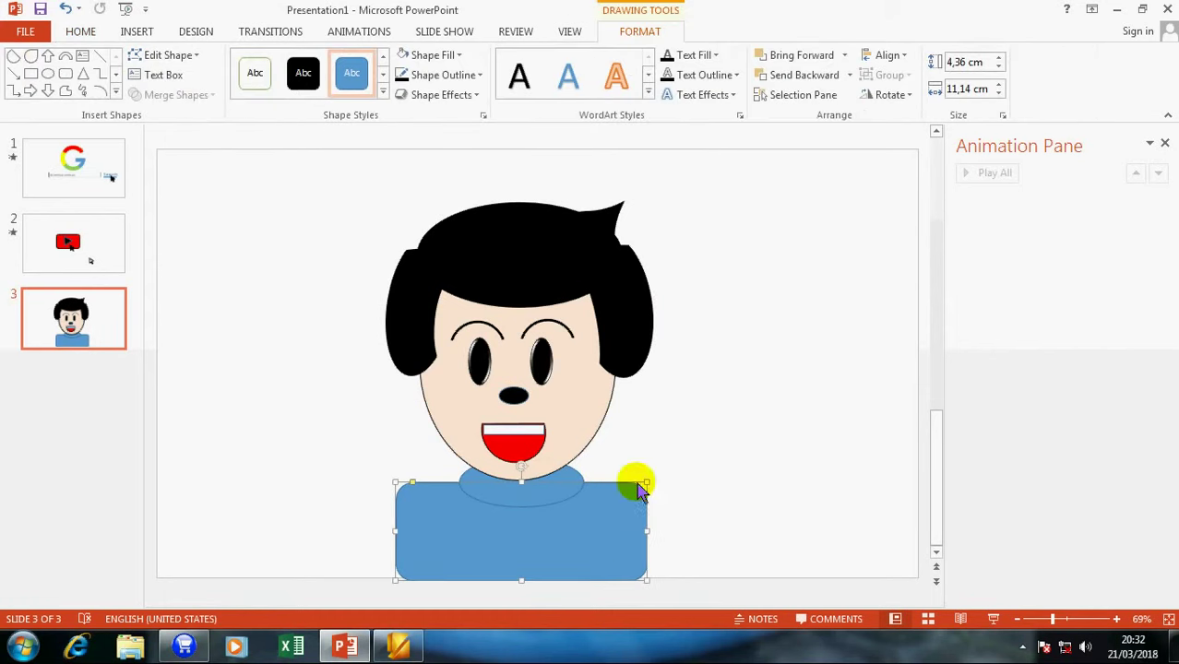
Step: Fill the torso black
click(424, 55)
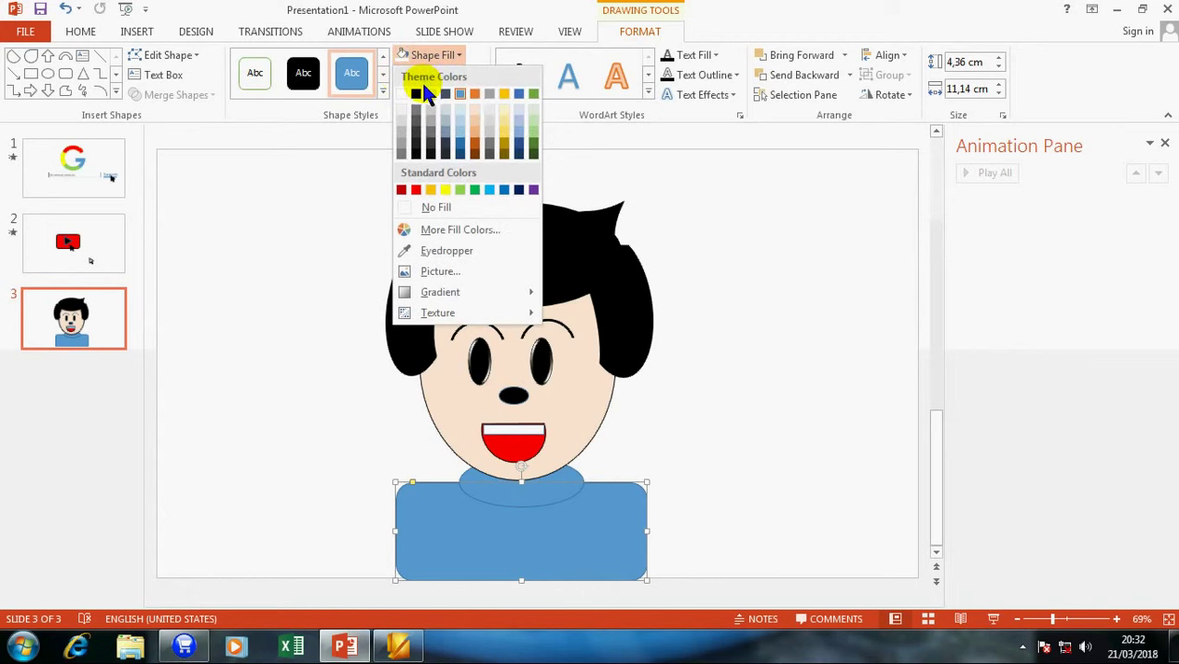
click(416, 95)
click(790, 279)
Step: Fill the neck ellipse red, shorten the torso slightly, and draw a rectangle for an arm
click(526, 480)
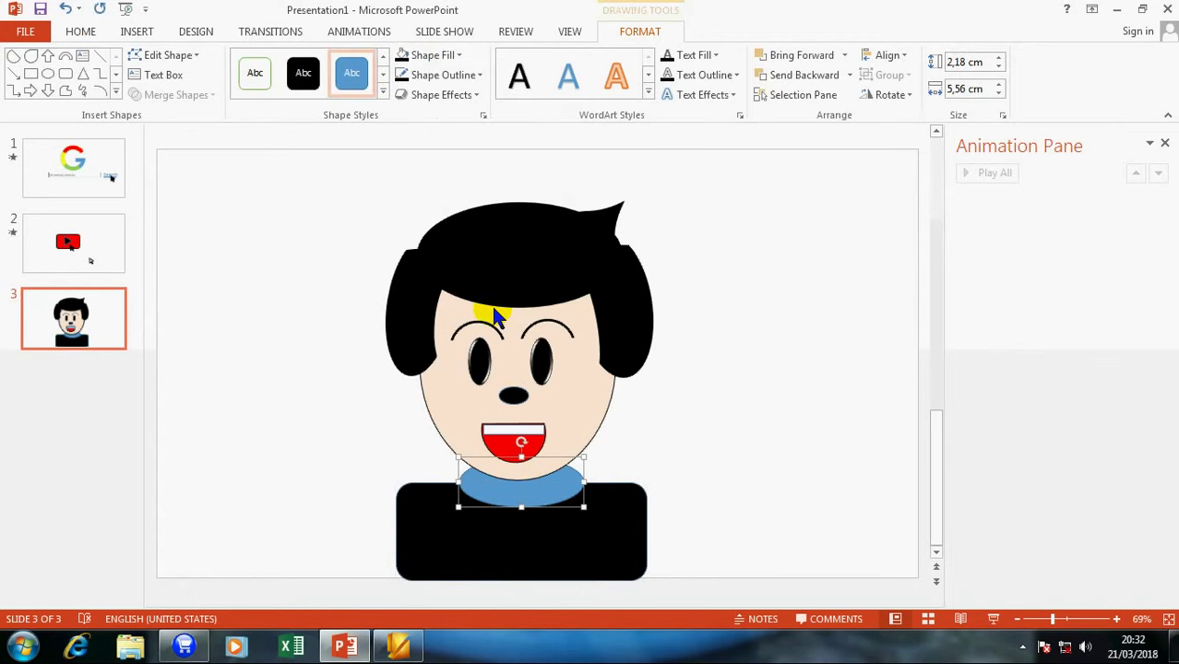
click(426, 55)
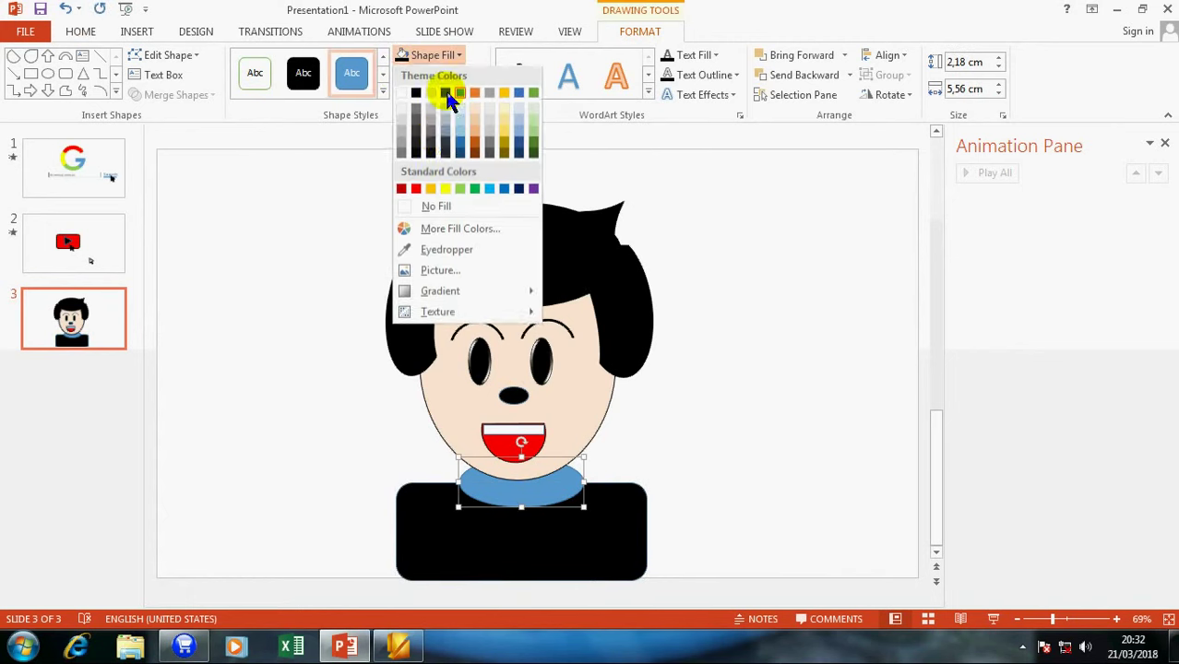
click(417, 190)
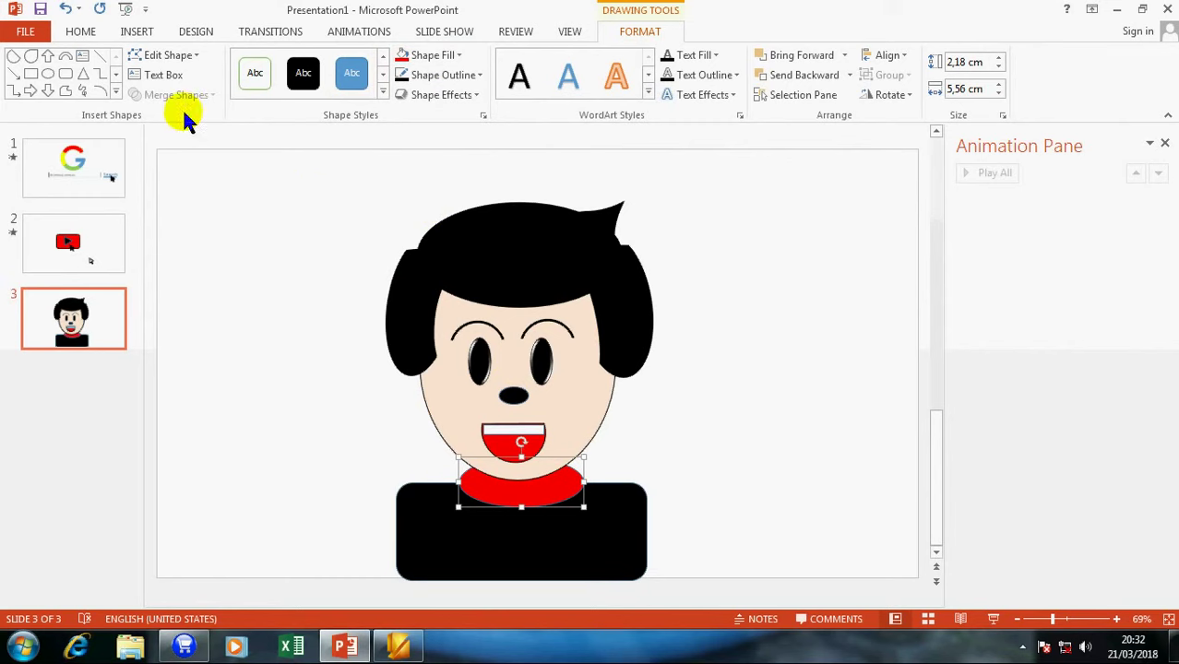
drag(489, 553, 522, 575)
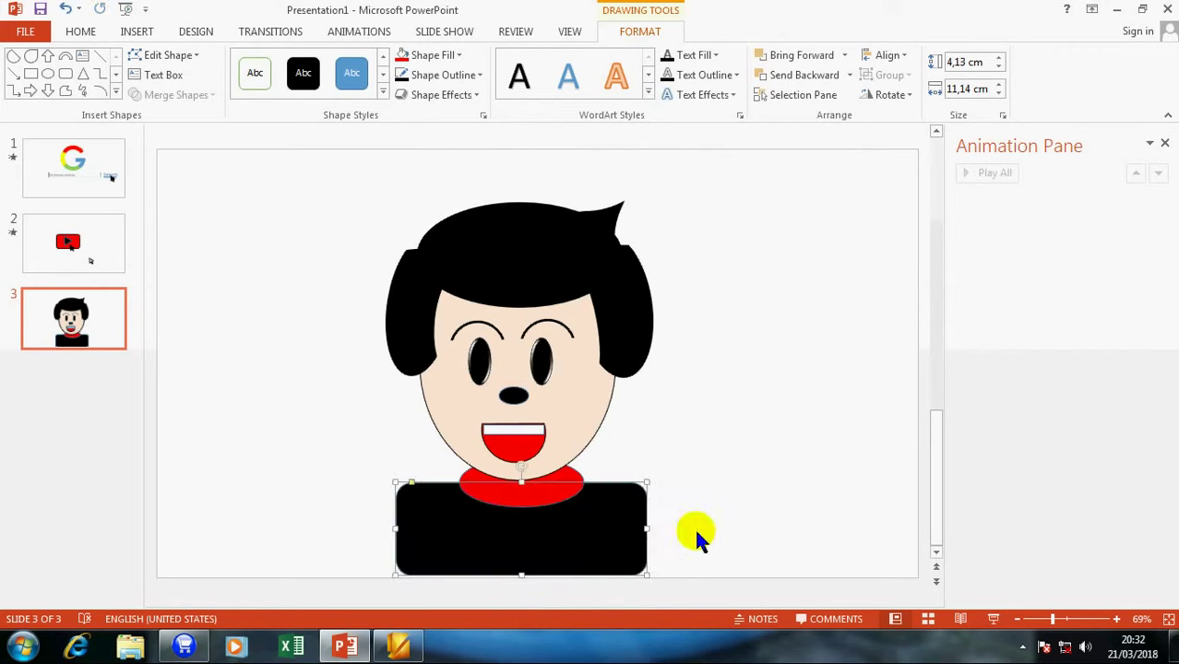
click(30, 74)
mouse_move(291, 367)
mouse_down()
mouse_move(490, 496)
mouse_move(512, 476)
mouse_up()
Step: Fill the new rectangle black and move it down below the face
click(552, 535)
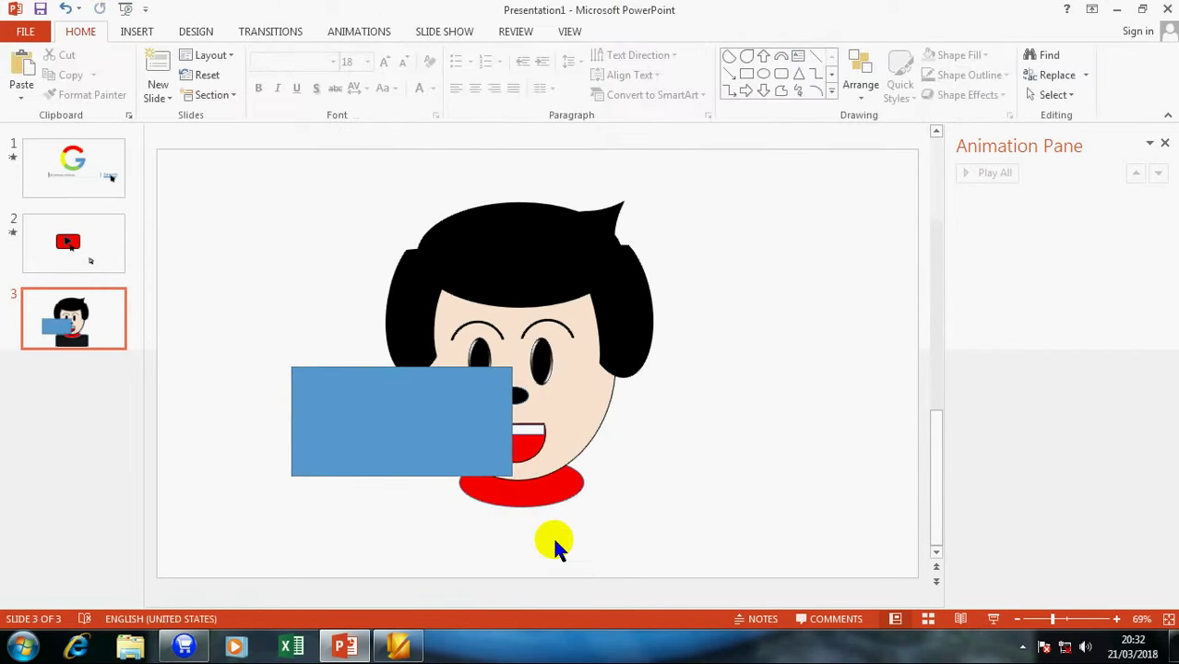
click(382, 431)
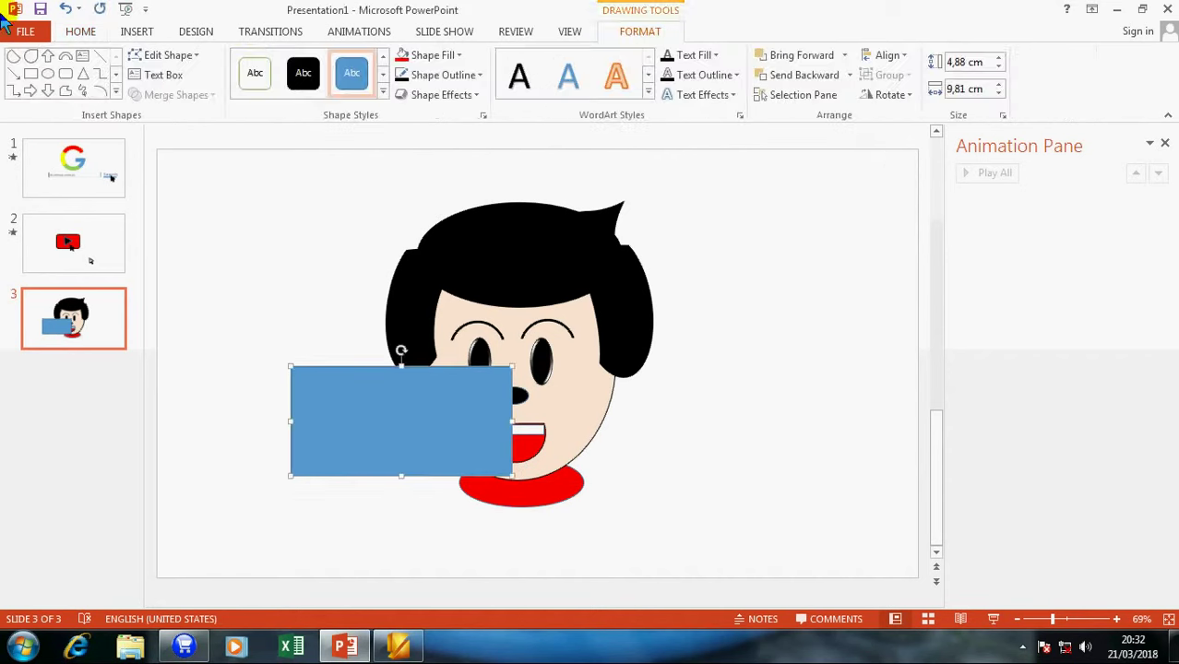
click(422, 58)
click(415, 93)
mouse_move(361, 421)
mouse_down()
mouse_move(441, 534)
mouse_move(486, 537)
mouse_up()
Step: Send the black torso behind the red collar and resize it to 4,32 cm tall by 10,5 cm wide
right_click(483, 536)
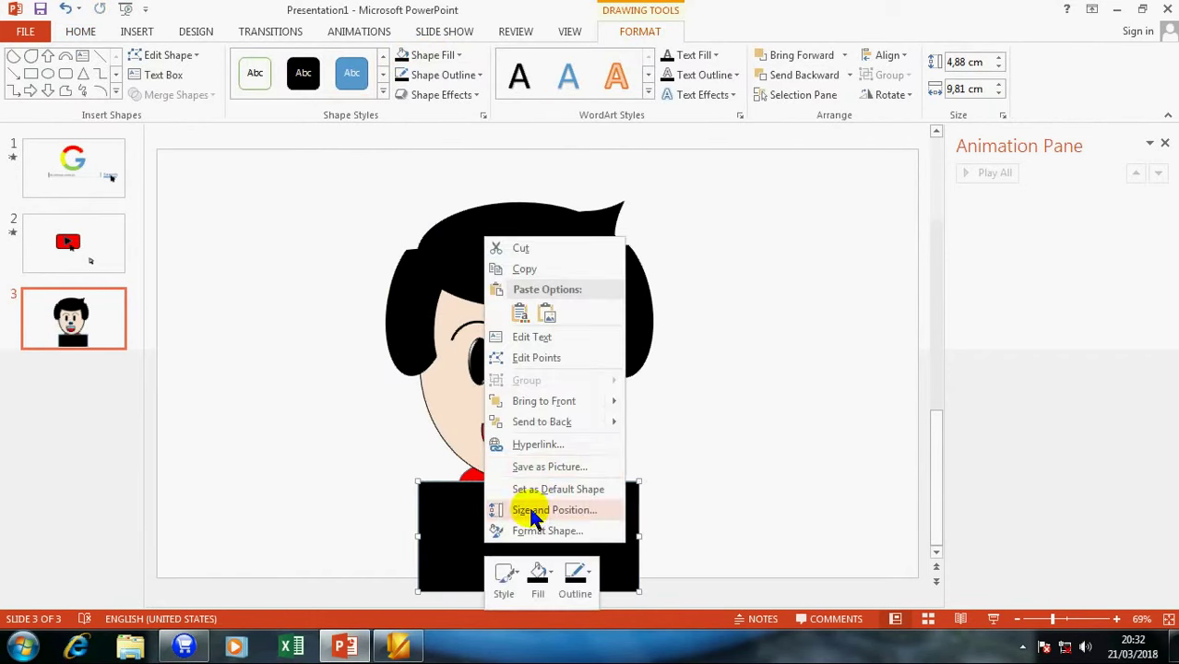
click(566, 423)
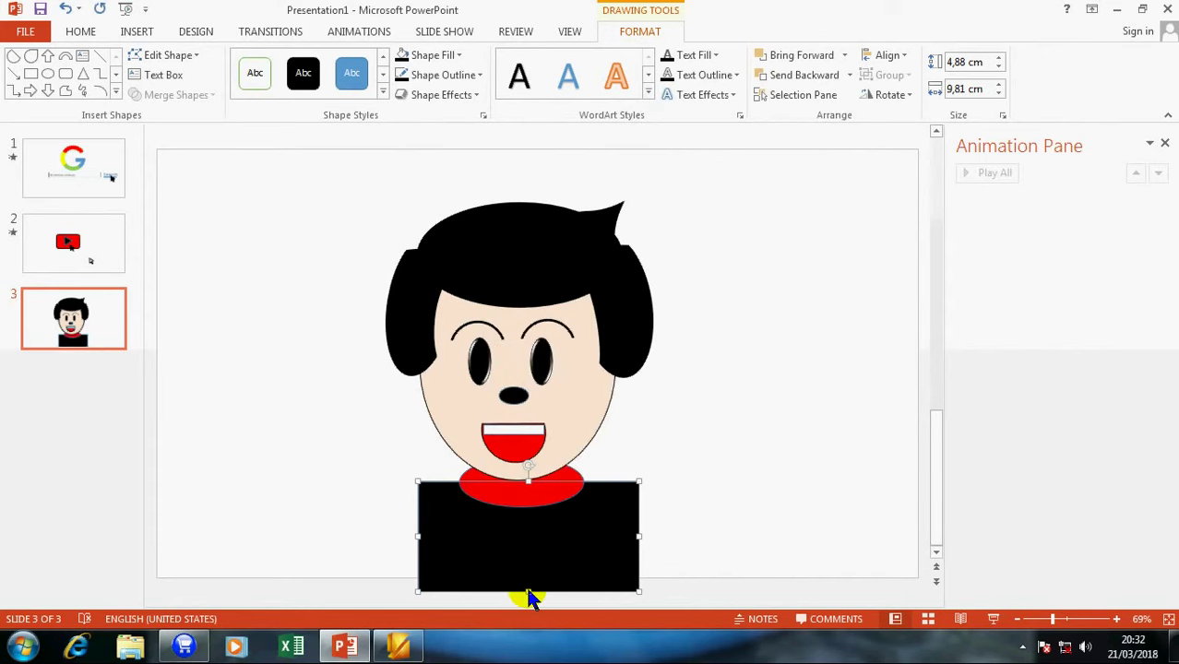
drag(528, 592, 528, 579)
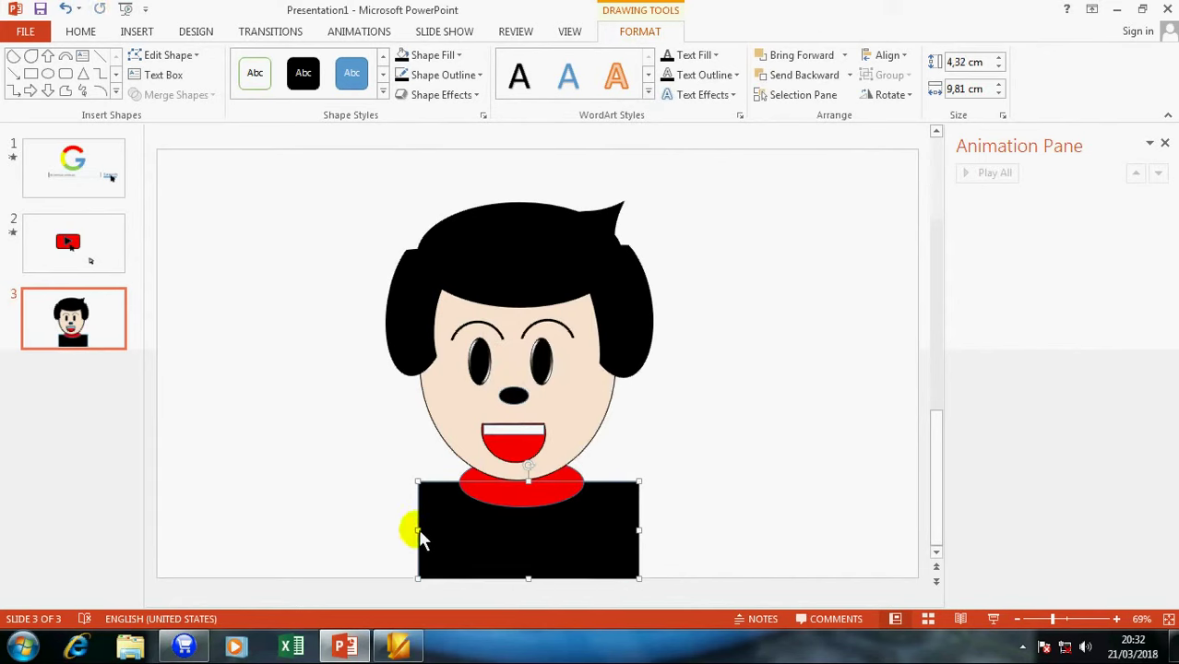
drag(418, 531, 402, 531)
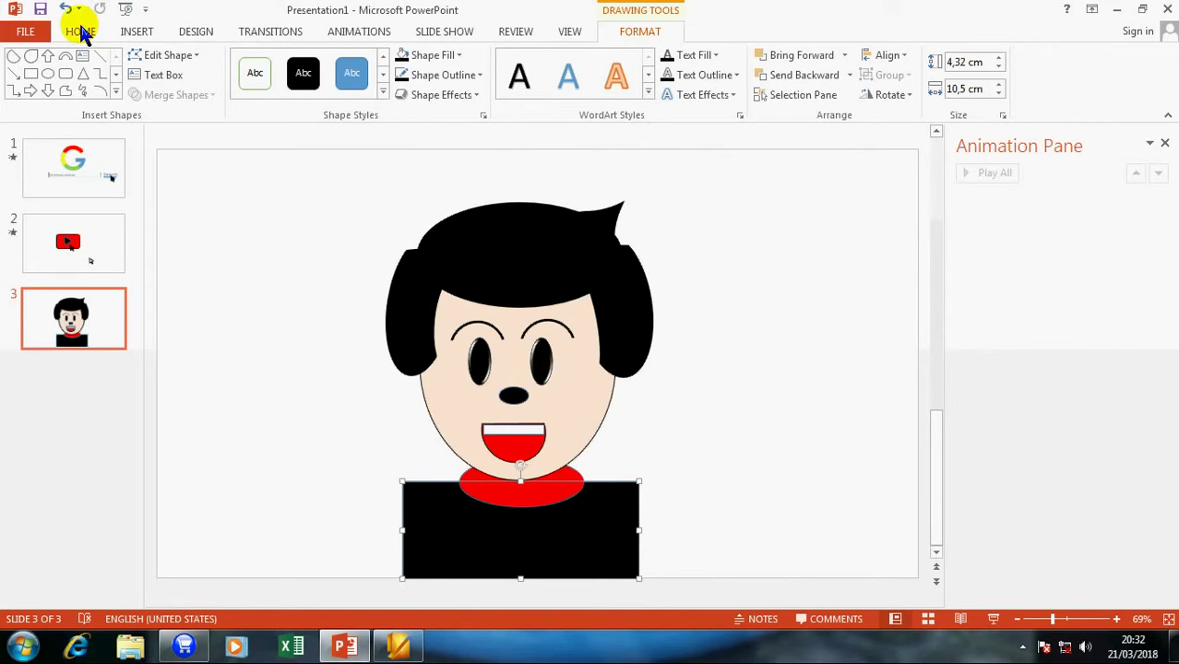
click(162, 55)
click(167, 108)
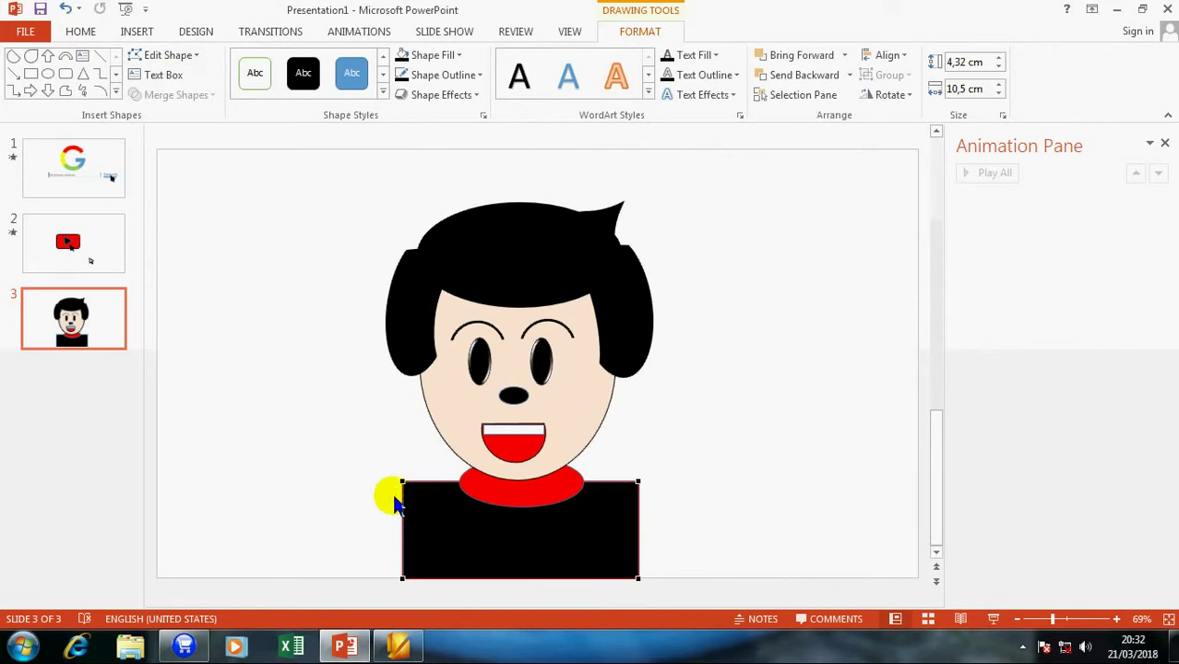
Step: Drag the torso's top-left and top-right corners inward into shoulders, making it about 4.71 × 10.81 cm
mouse_move(403, 489)
mouse_down()
mouse_move(395, 509)
mouse_move(450, 479)
mouse_up()
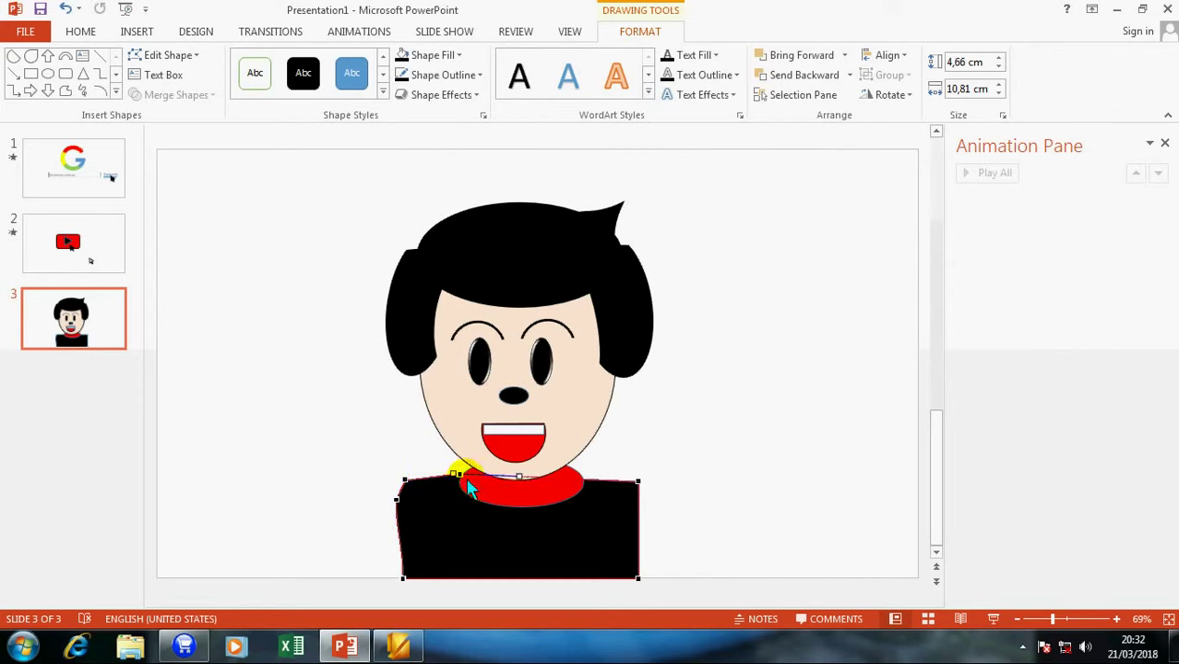
drag(600, 481, 595, 485)
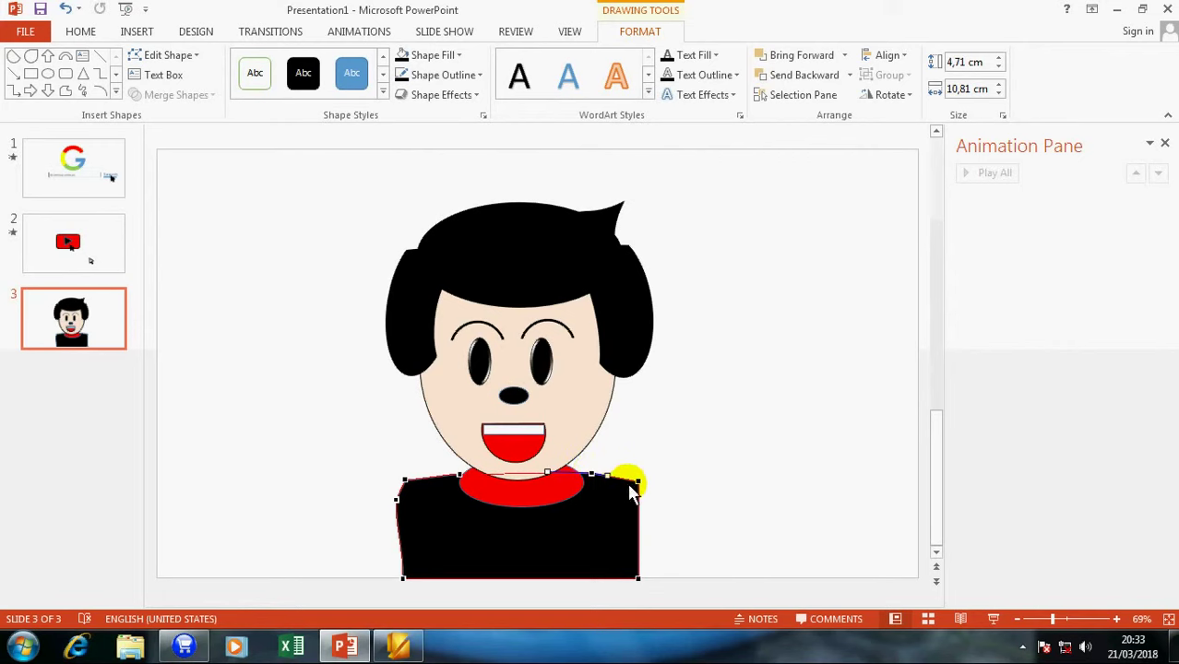
drag(641, 491, 639, 488)
click(701, 475)
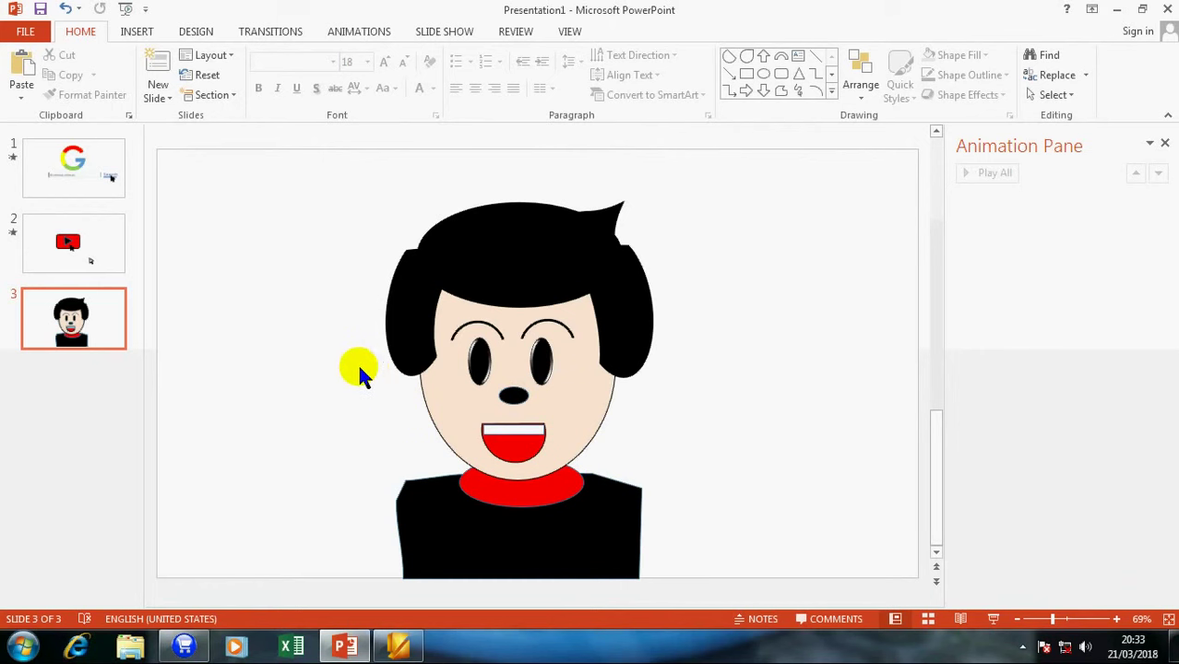
Step: Insert a plain rectangle shape as a square on the slide
click(137, 32)
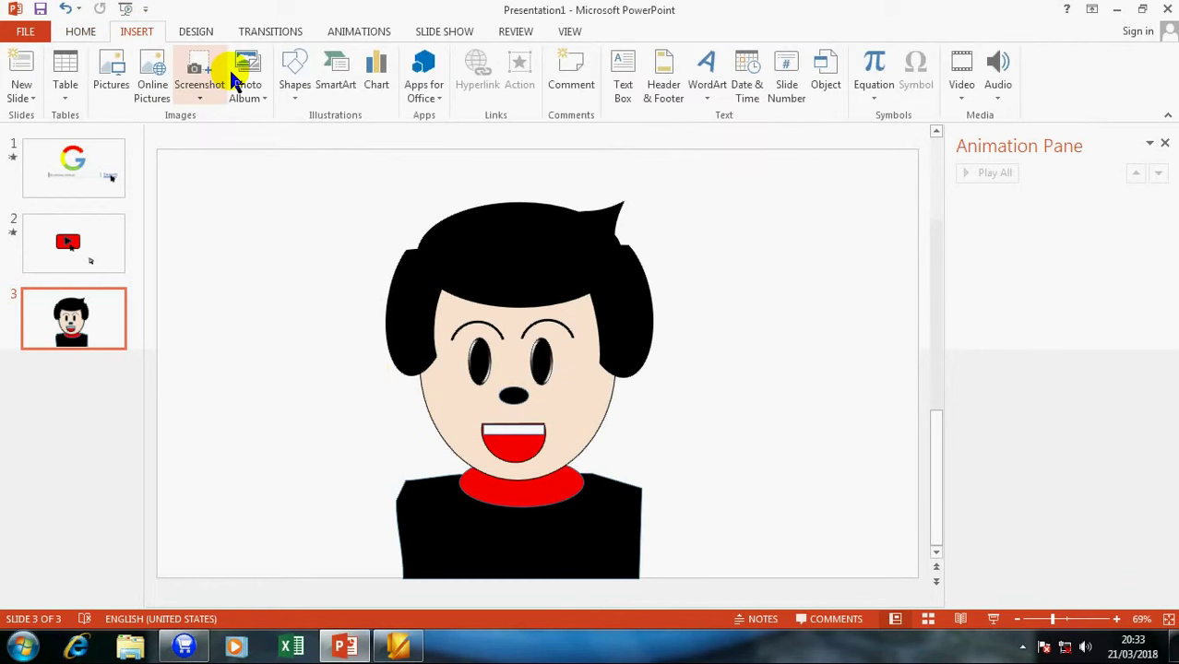
click(295, 76)
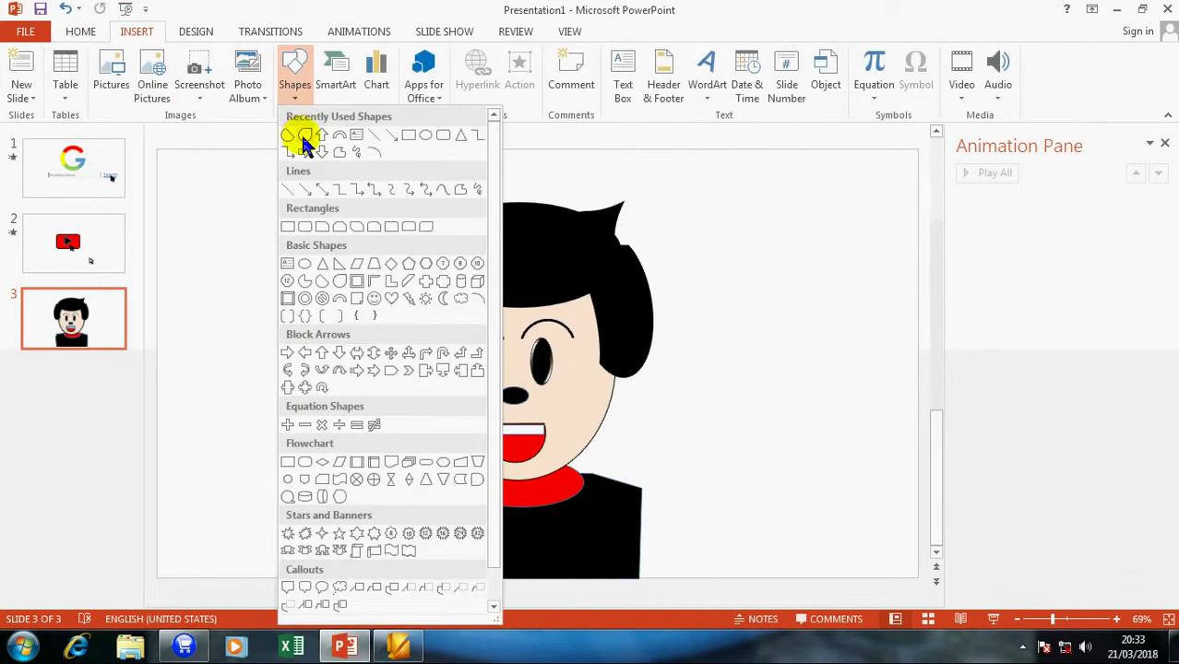
click(288, 226)
click(207, 268)
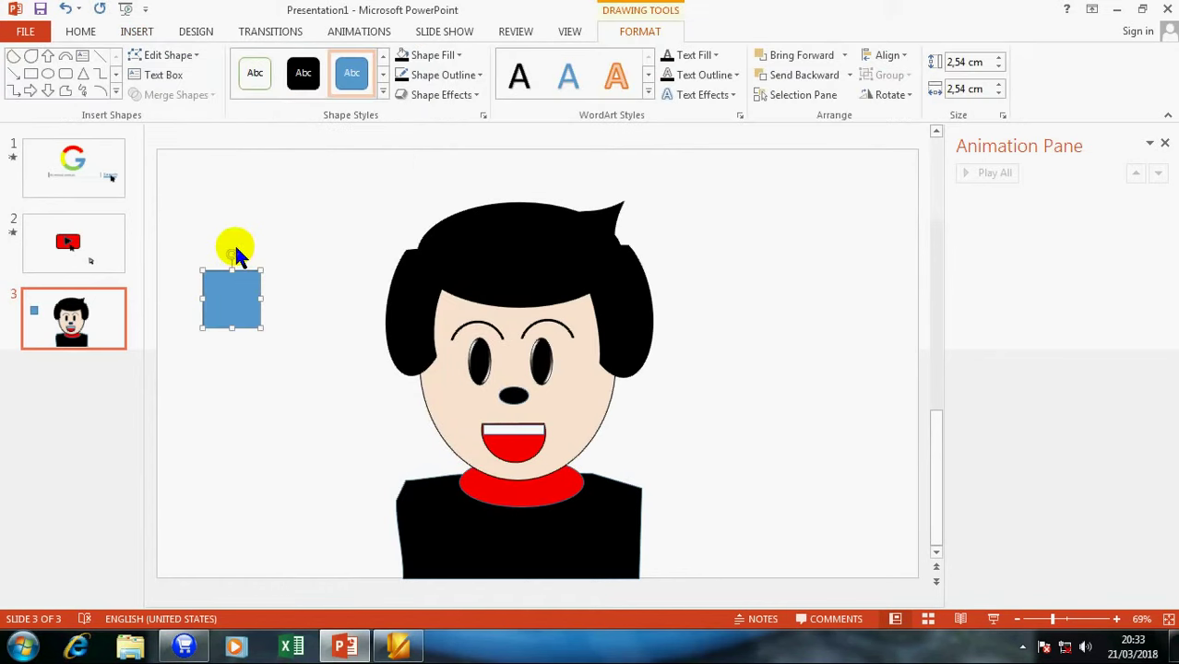
Step: Rotate the square upright and place it flush against the torso's left side as a 3,66 × 4,04 cm arm
mouse_move(232, 245)
mouse_down()
mouse_move(371, 524)
mouse_move(349, 540)
mouse_up()
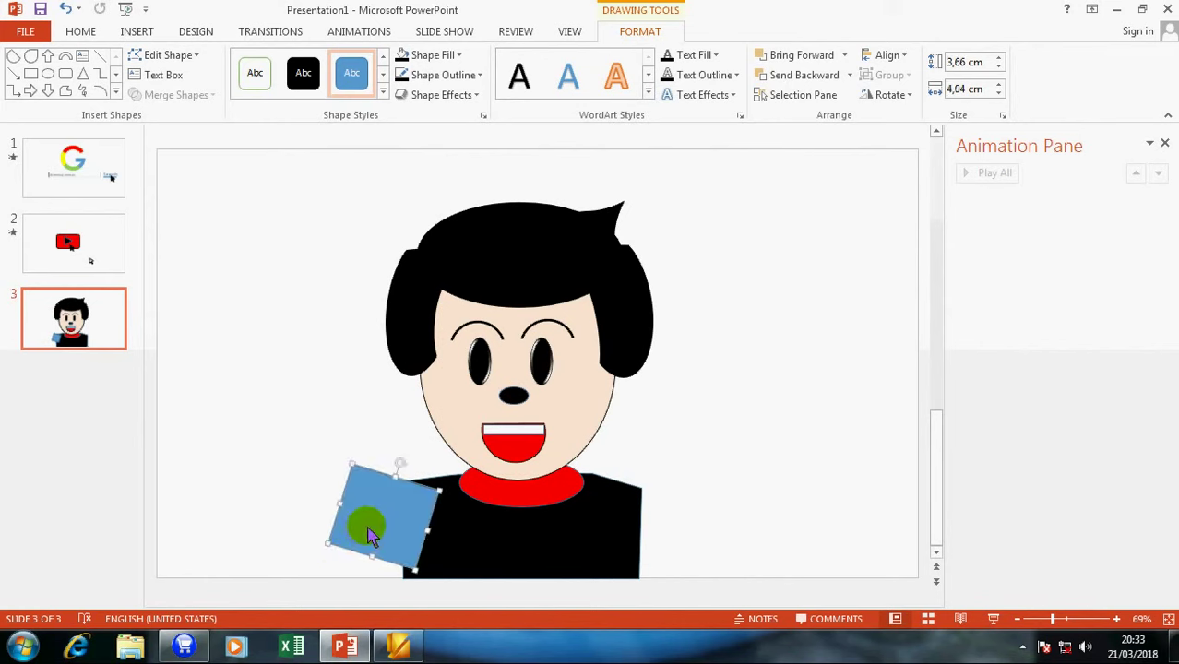
drag(342, 468, 392, 461)
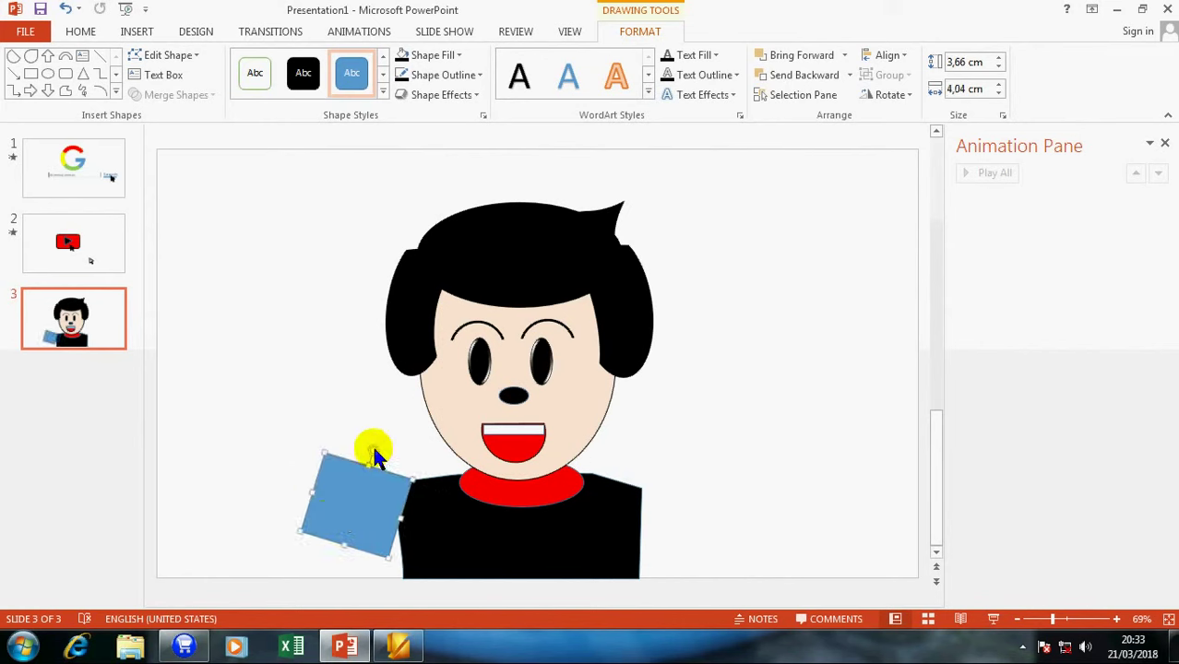
drag(333, 487, 330, 478)
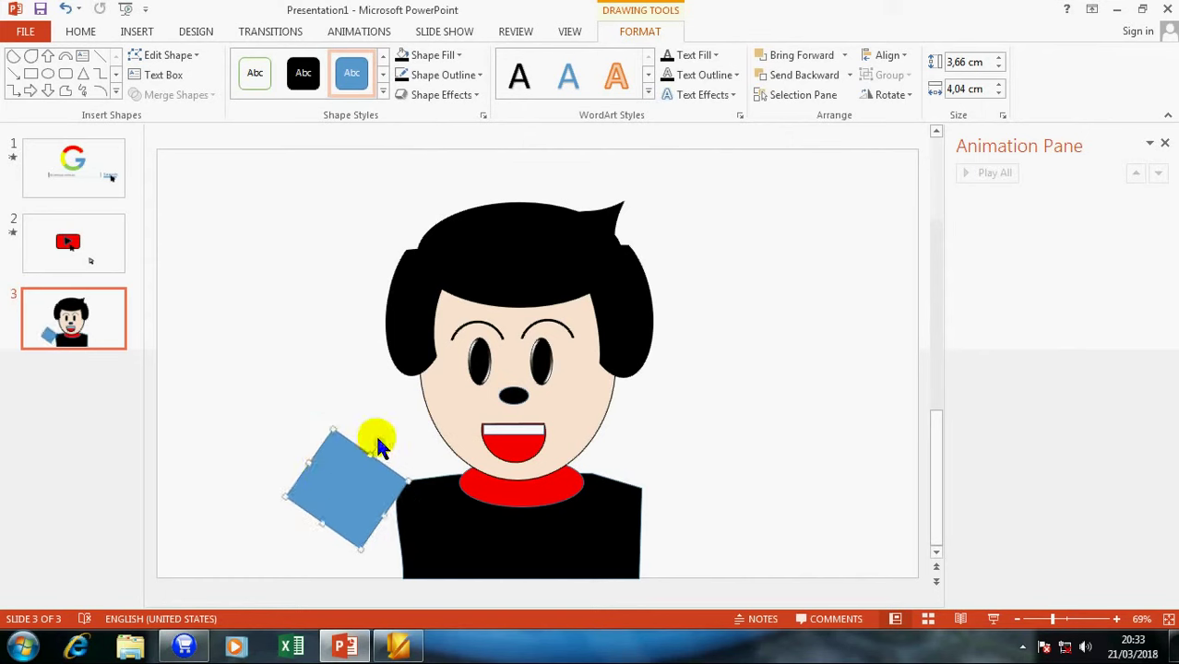
mouse_move(330, 478)
mouse_down()
mouse_move(341, 438)
mouse_move(358, 508)
mouse_up()
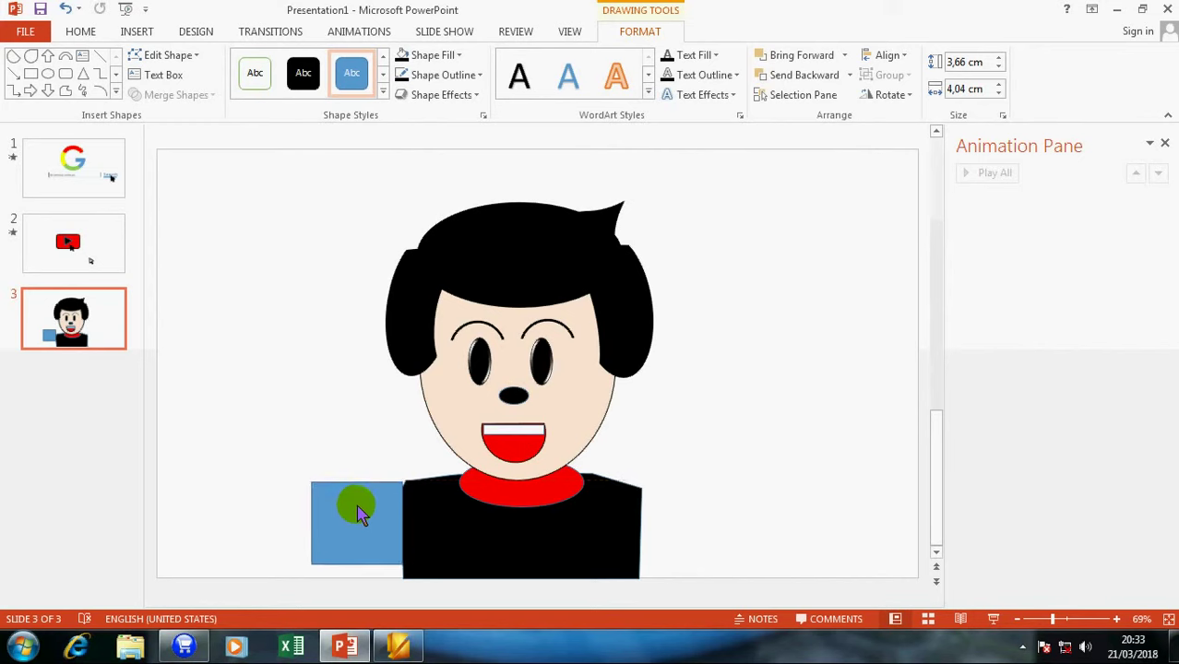
drag(355, 503, 360, 504)
Step: Send the arm square behind the torso and fill it red
right_click(359, 504)
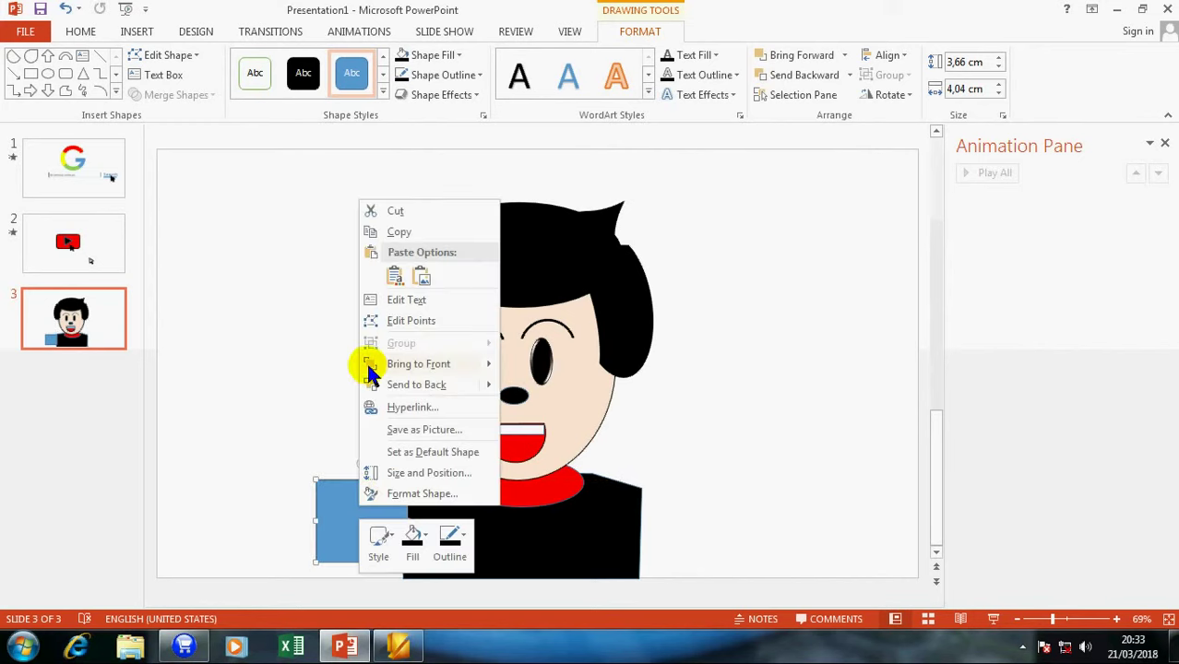
click(426, 387)
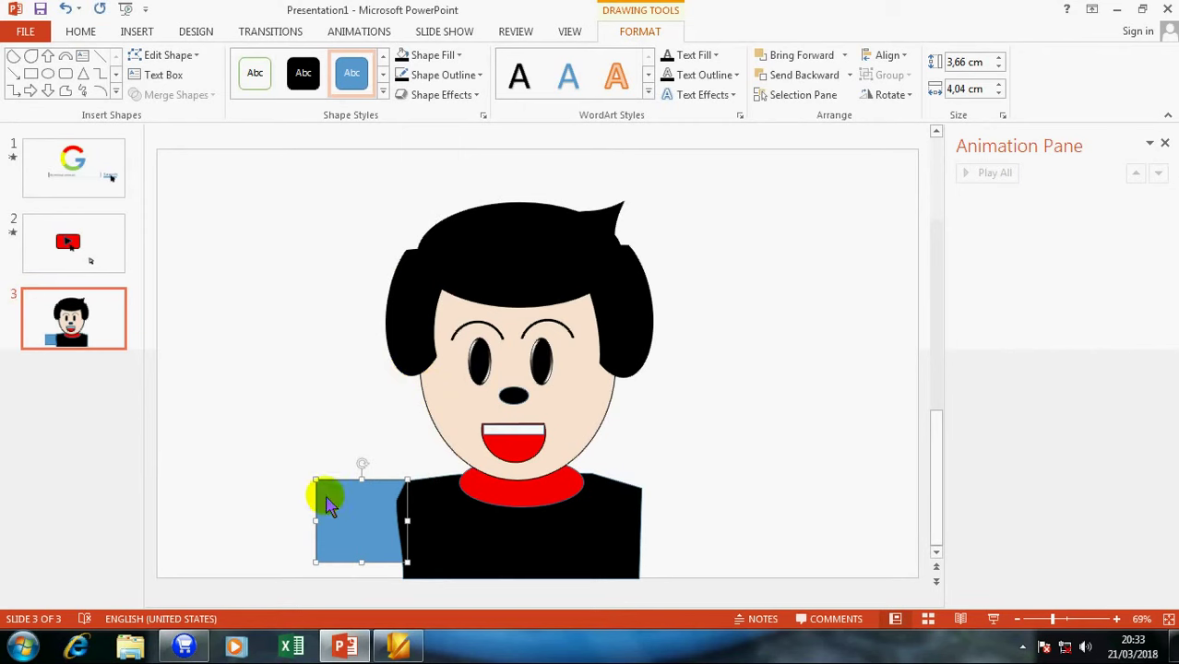
click(424, 61)
click(409, 176)
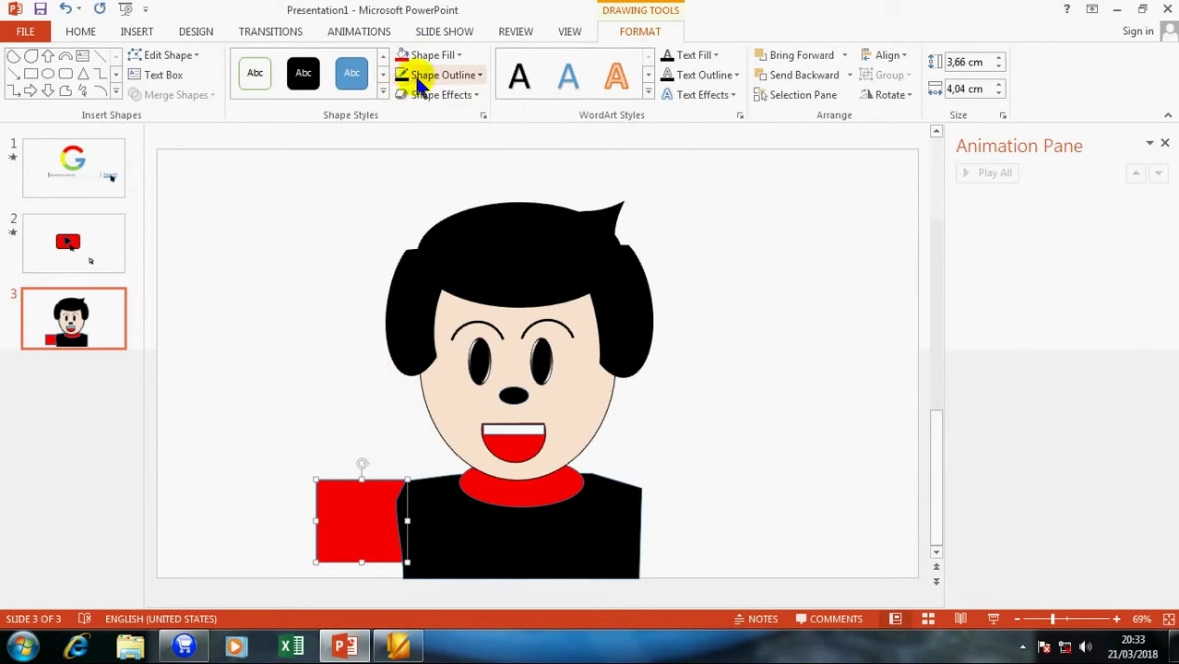
click(349, 281)
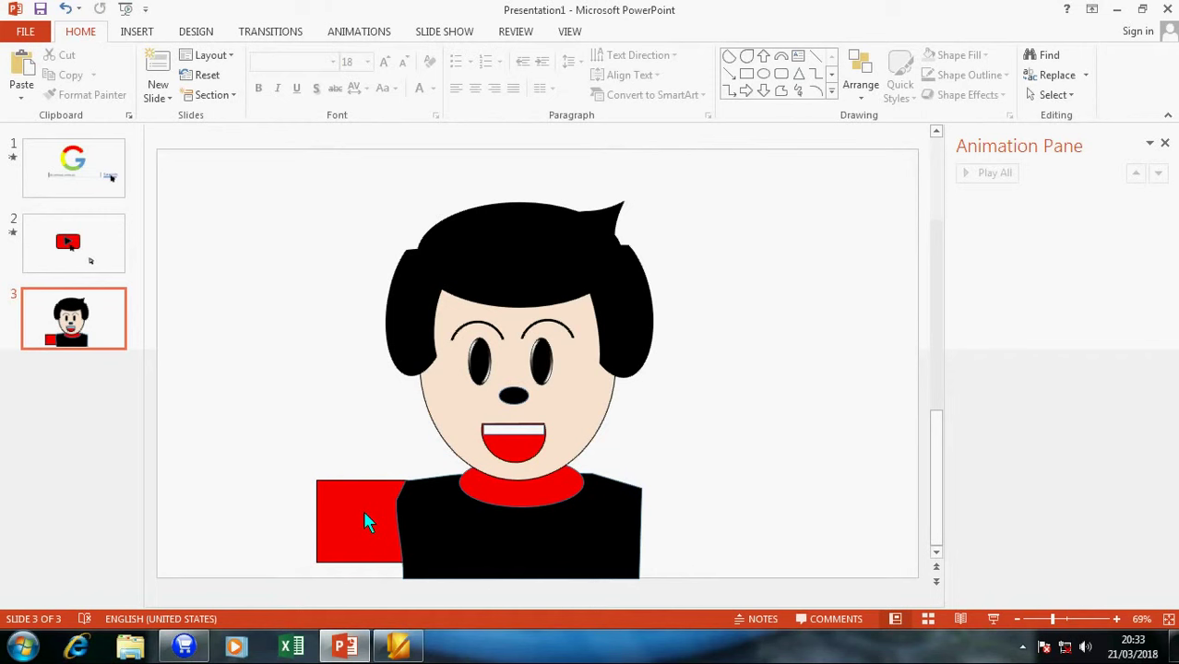
click(360, 503)
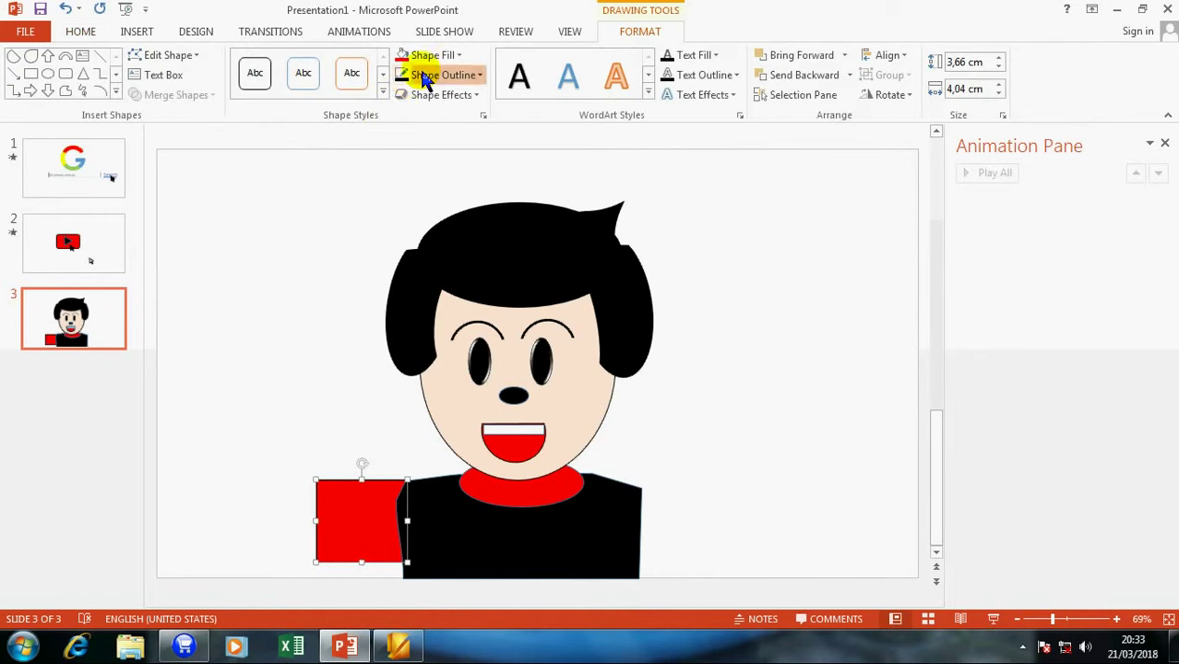
Step: Give the red arm a thick black outline and narrow it to 3,35 × 4,04 cm
click(427, 76)
mouse_move(437, 291)
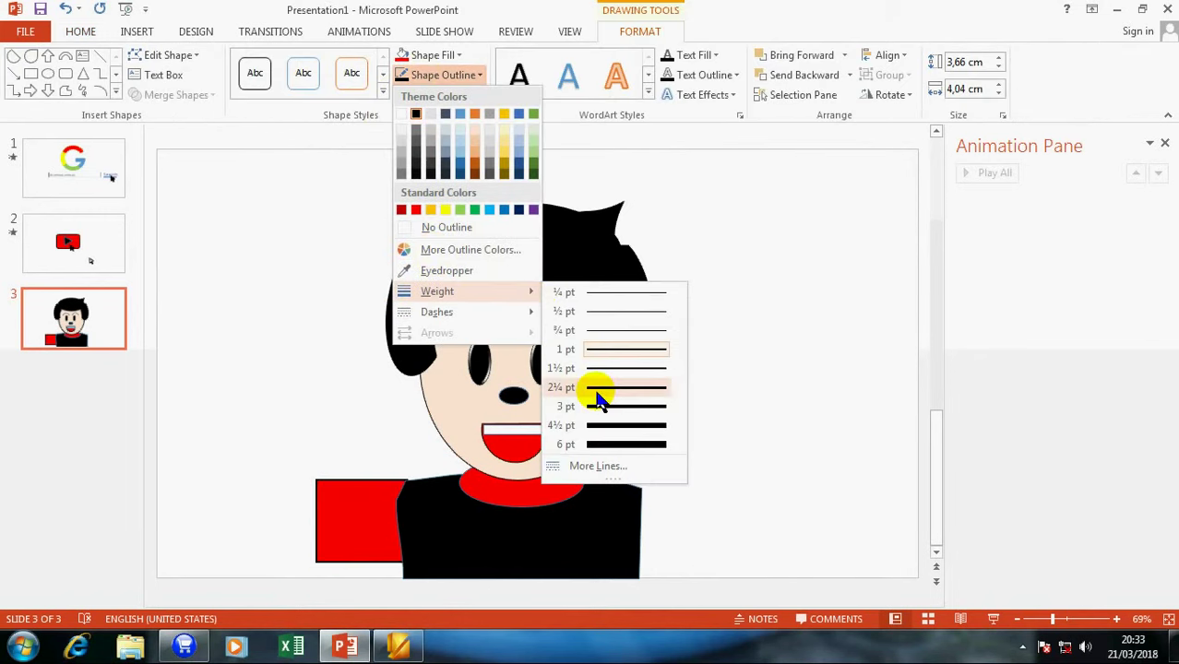
click(597, 406)
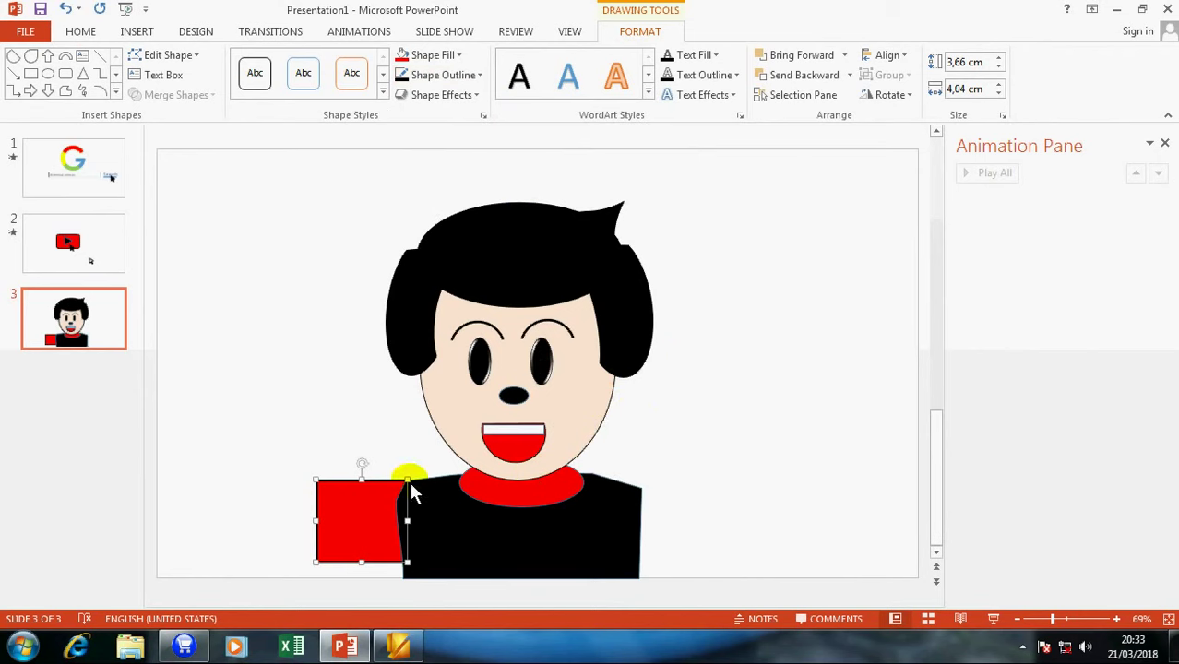
drag(369, 494, 359, 489)
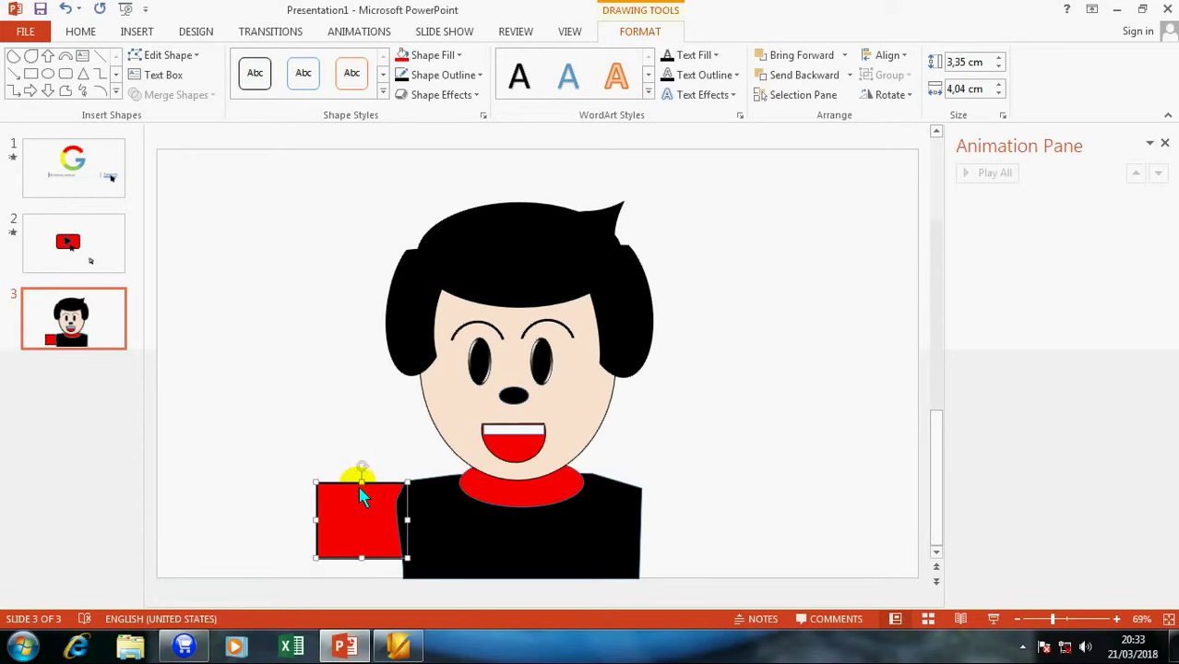
click(778, 419)
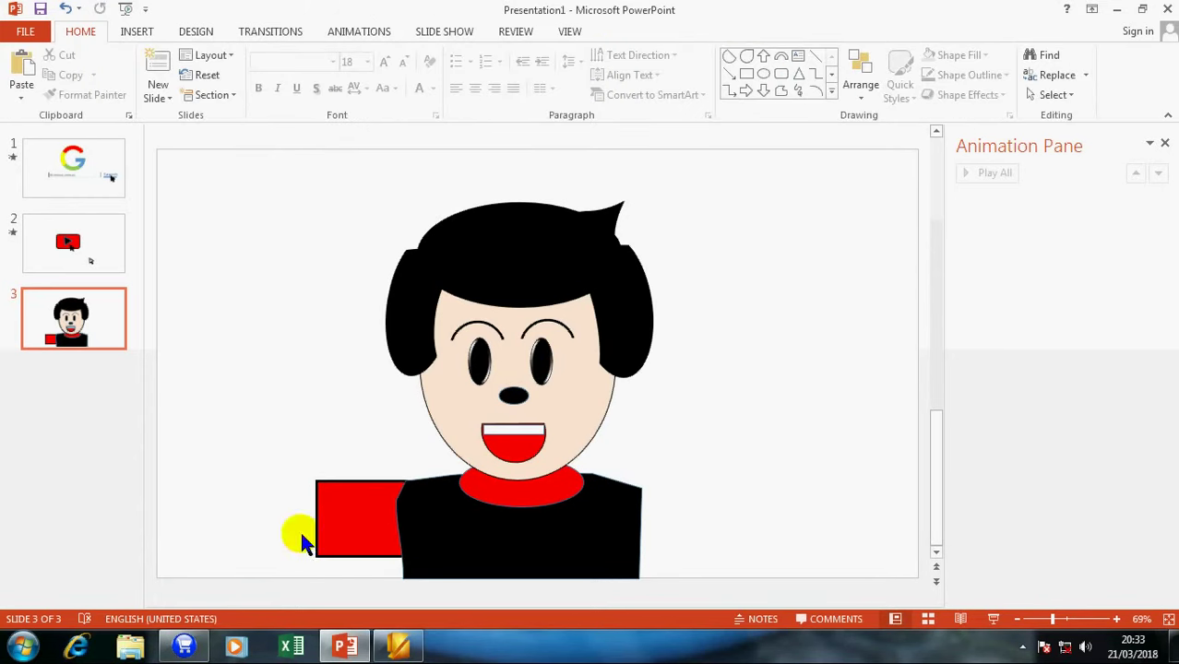
click(336, 522)
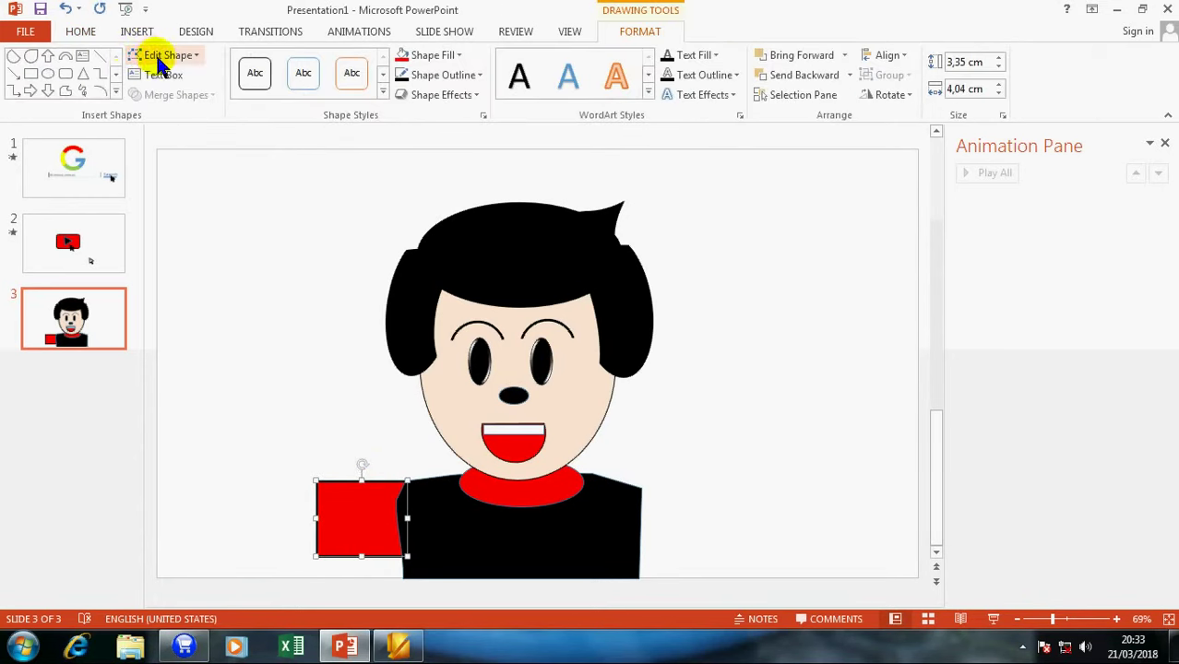
click(162, 55)
click(157, 95)
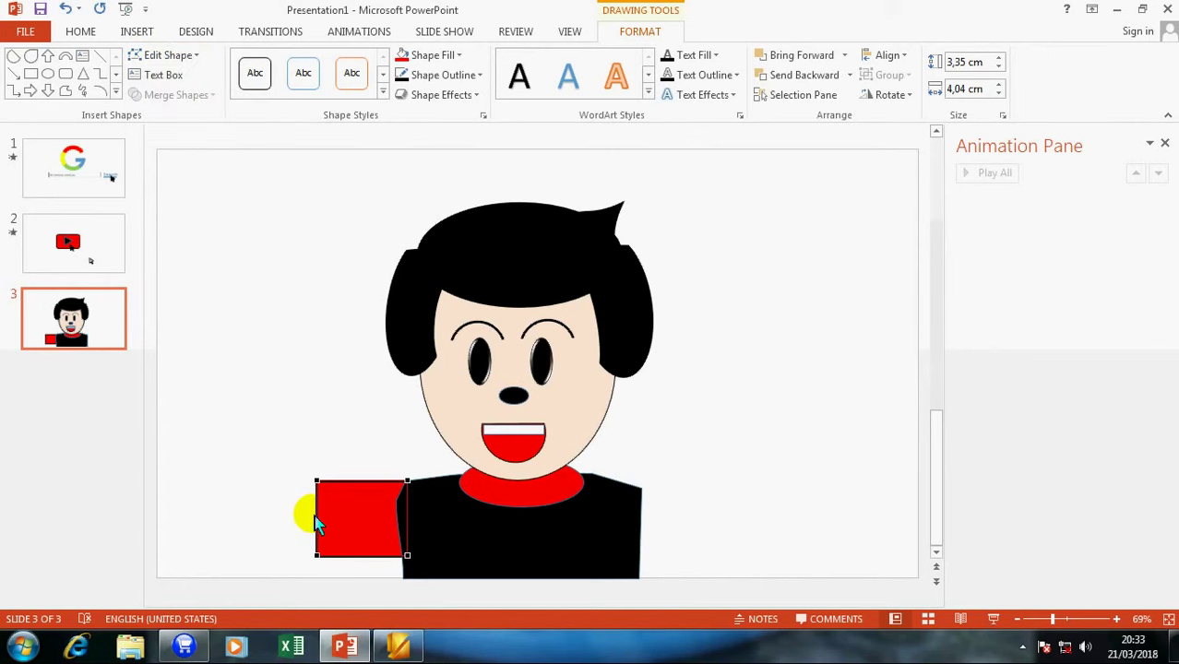
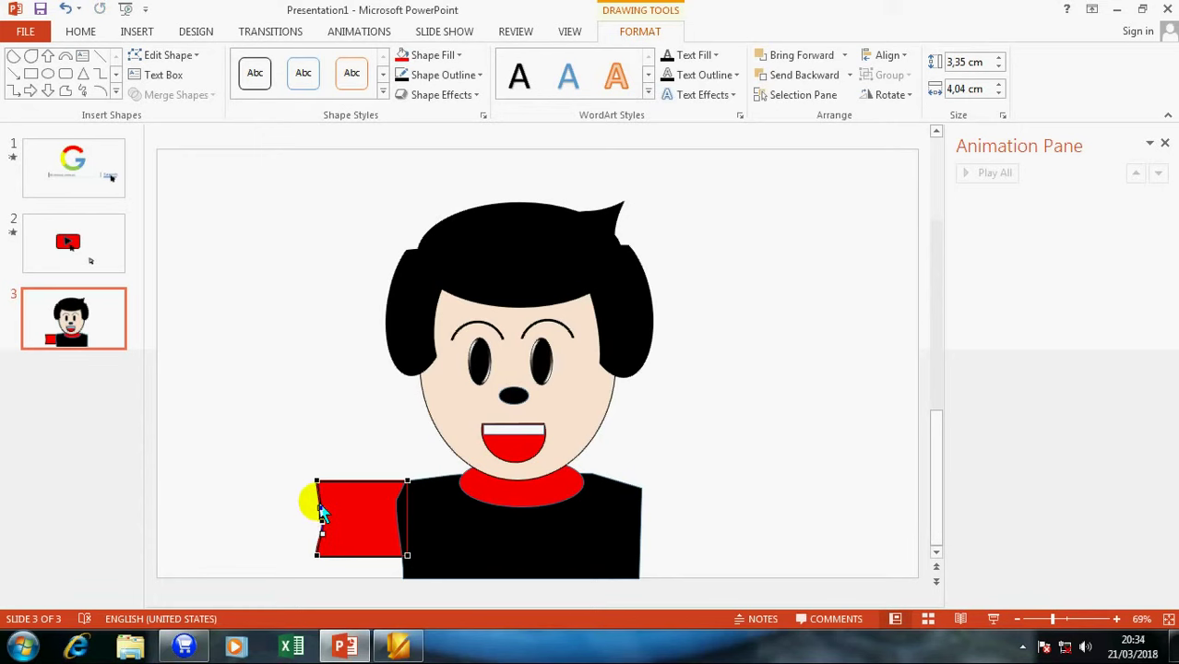
Step: Draw an isosceles triangle and tilt it into place beside the boy's right shoulder
click(269, 458)
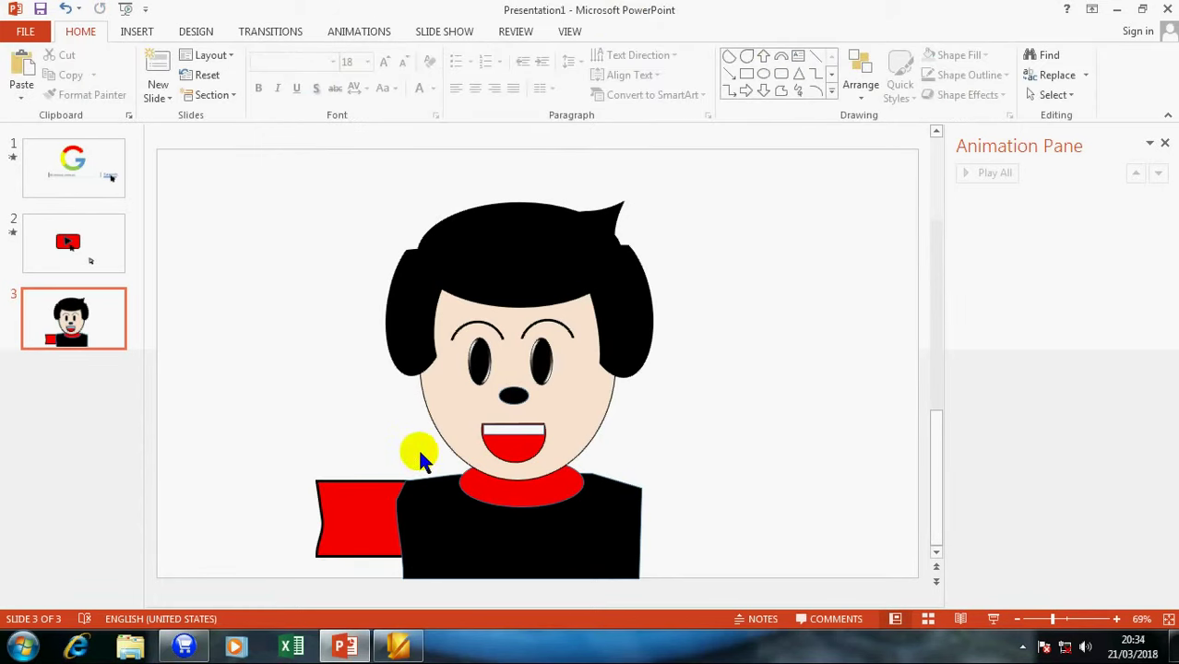
click(140, 32)
click(300, 83)
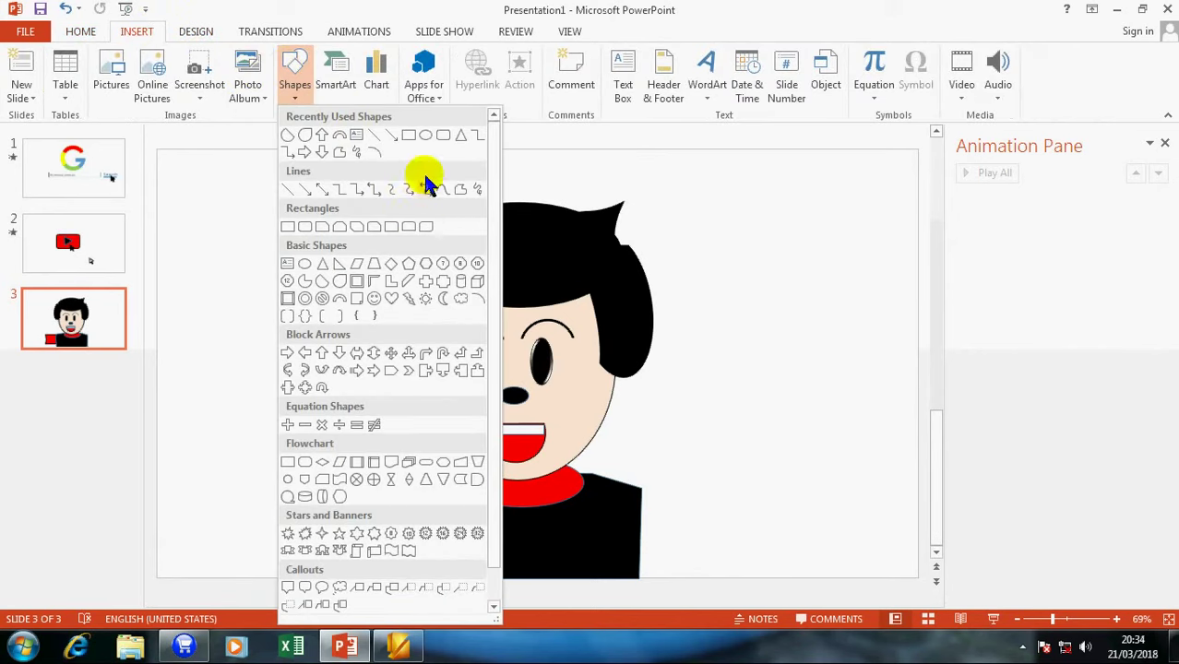
click(461, 136)
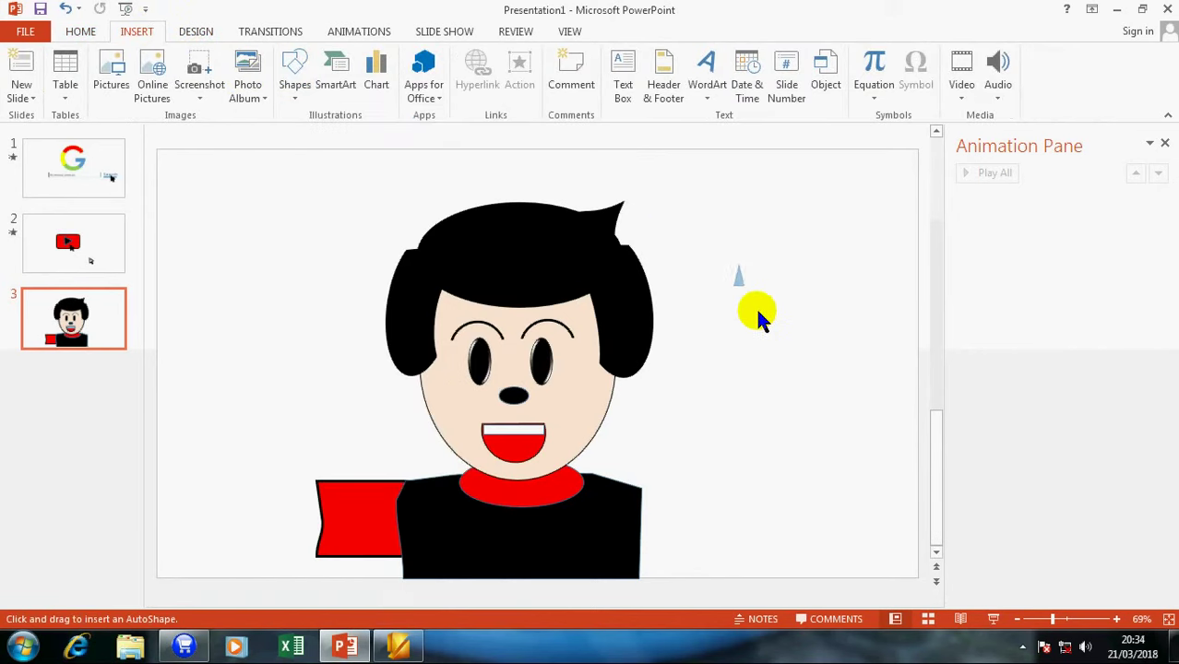
drag(735, 267, 836, 391)
drag(786, 258, 770, 261)
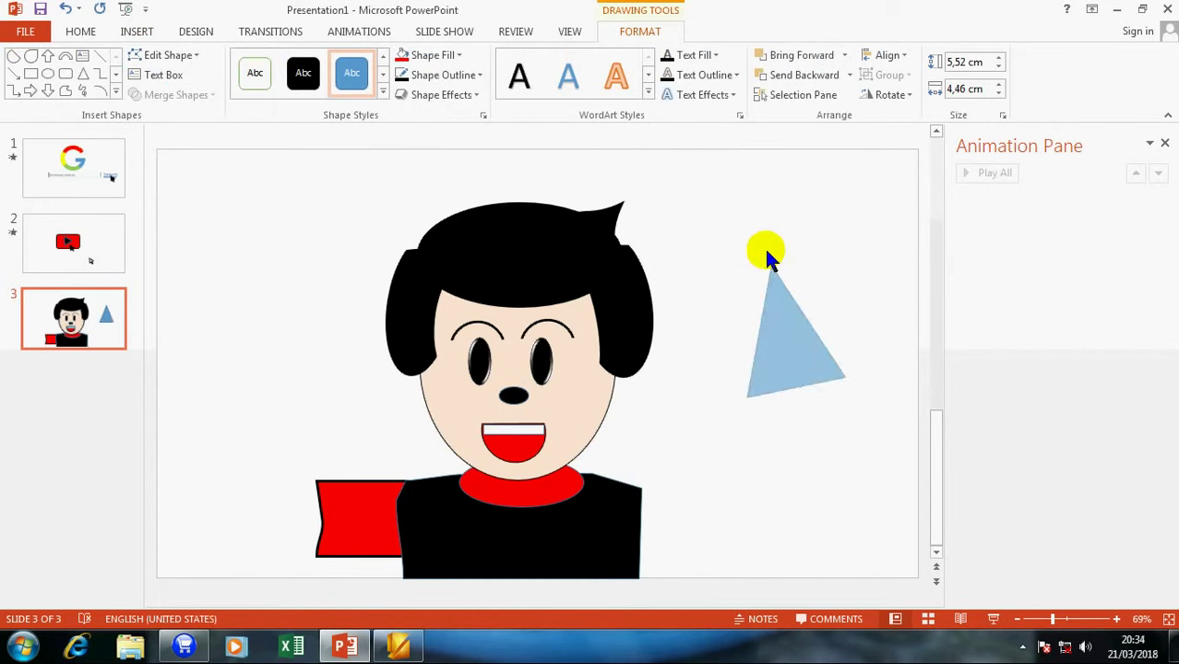
mouse_move(780, 332)
mouse_down()
mouse_move(666, 549)
mouse_move(694, 583)
mouse_move(689, 501)
mouse_move(695, 516)
mouse_up()
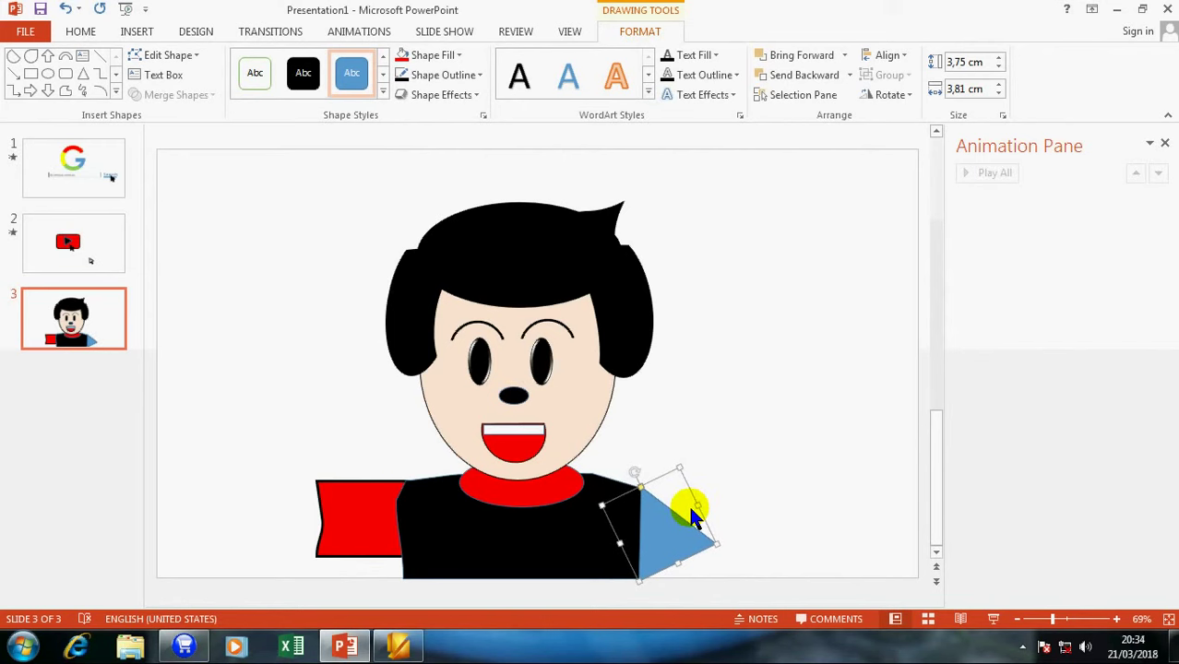
Step: Fit the triangle snugly against the right edge of the body
click(718, 367)
drag(674, 530, 678, 540)
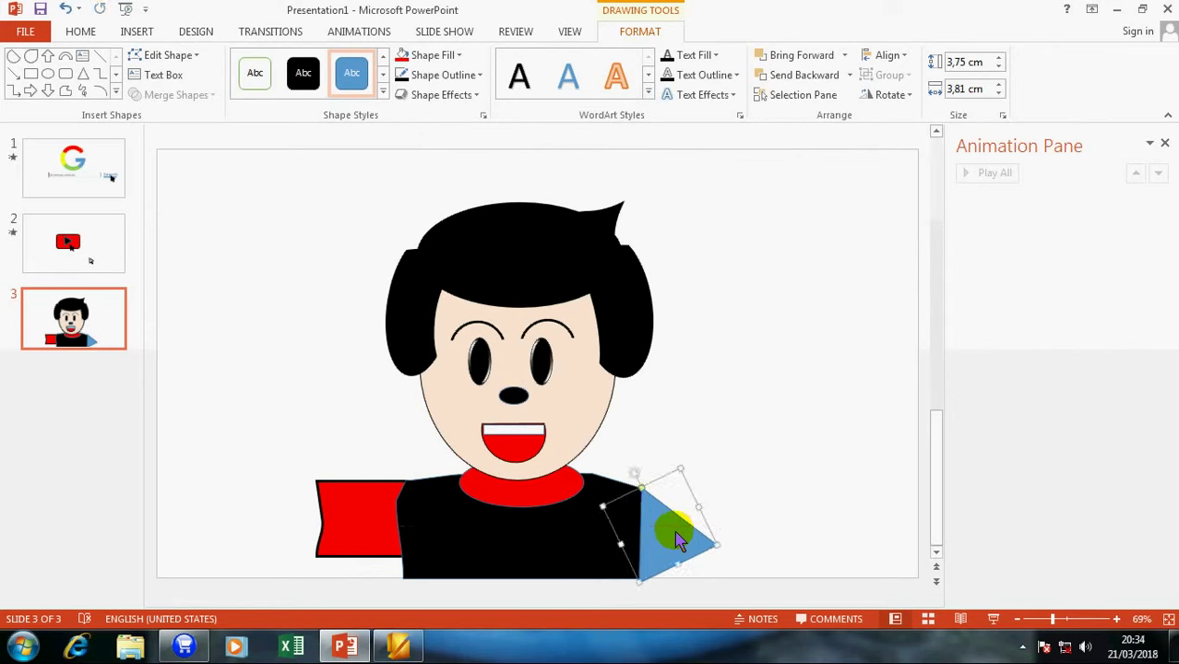
right_click(676, 543)
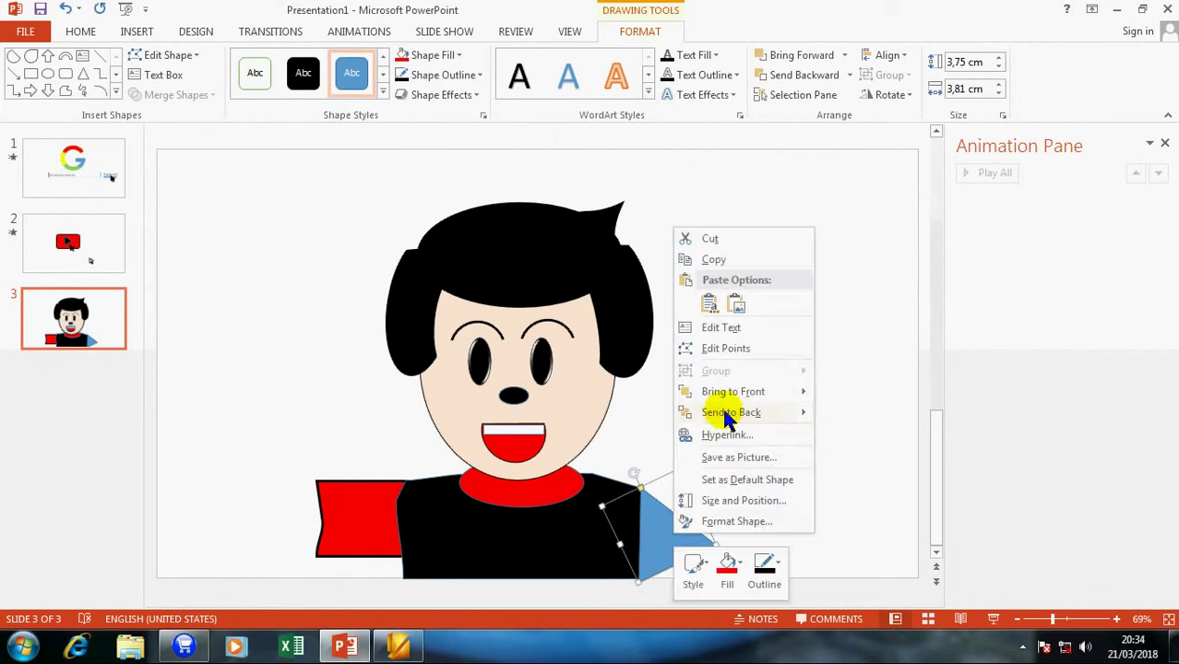
click(722, 434)
click(700, 527)
click(649, 534)
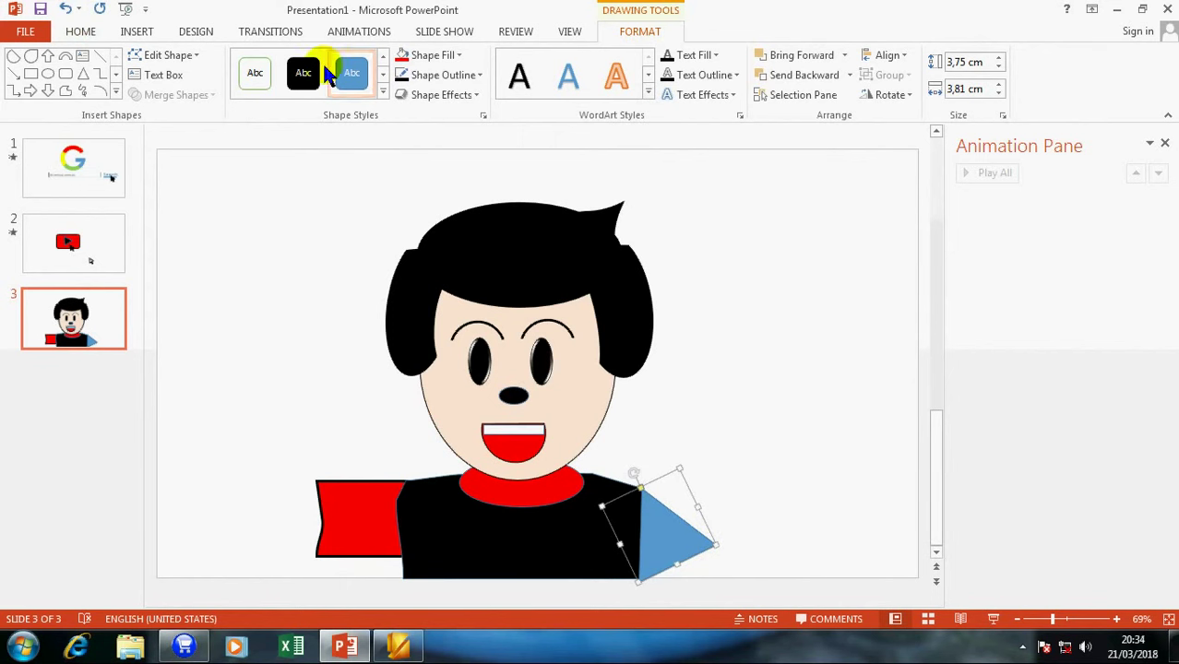
Step: Fill the triangle red and give it a 2¼ pt black outline
click(403, 54)
click(757, 339)
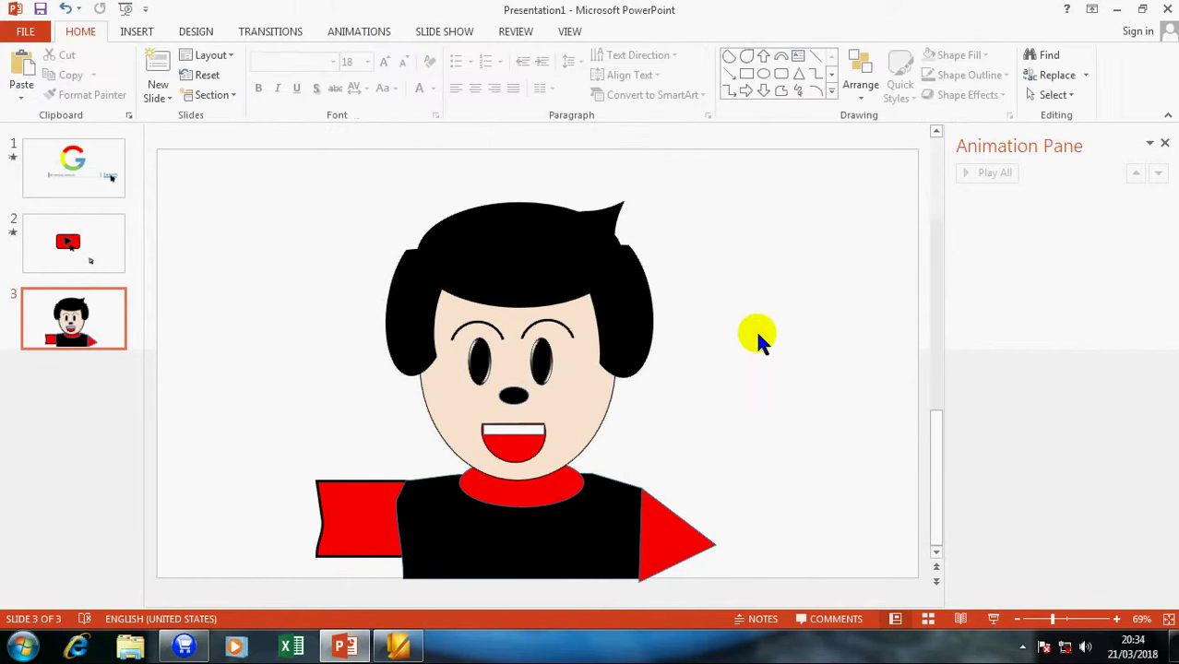
click(676, 503)
click(439, 75)
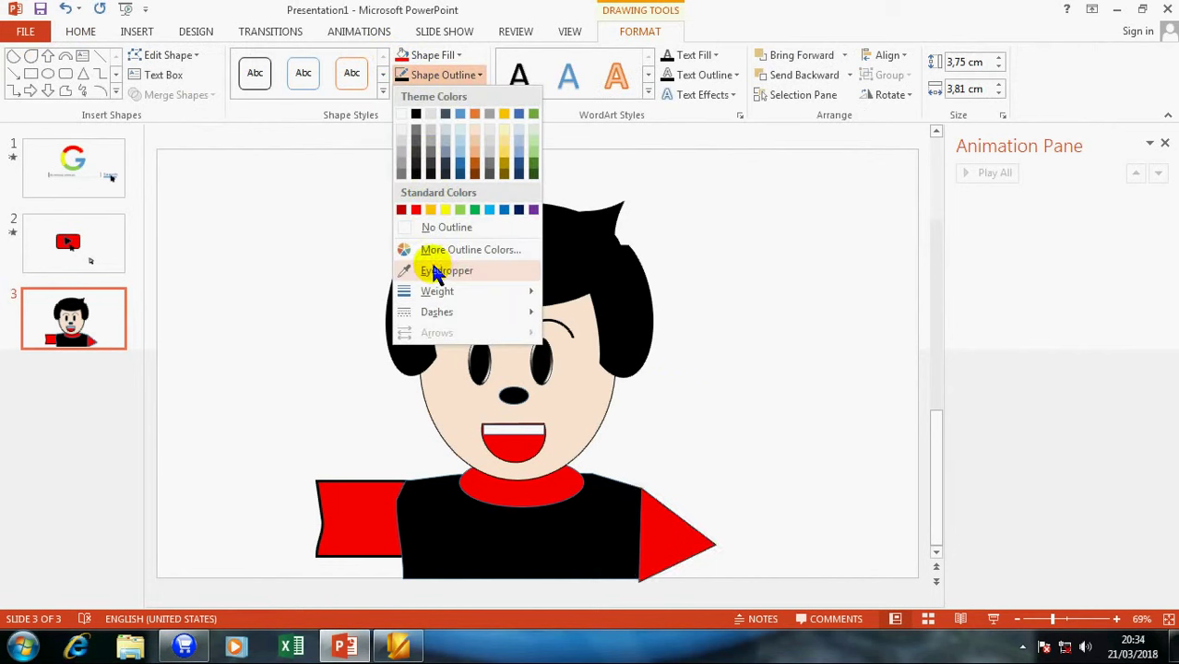
mouse_move(437, 291)
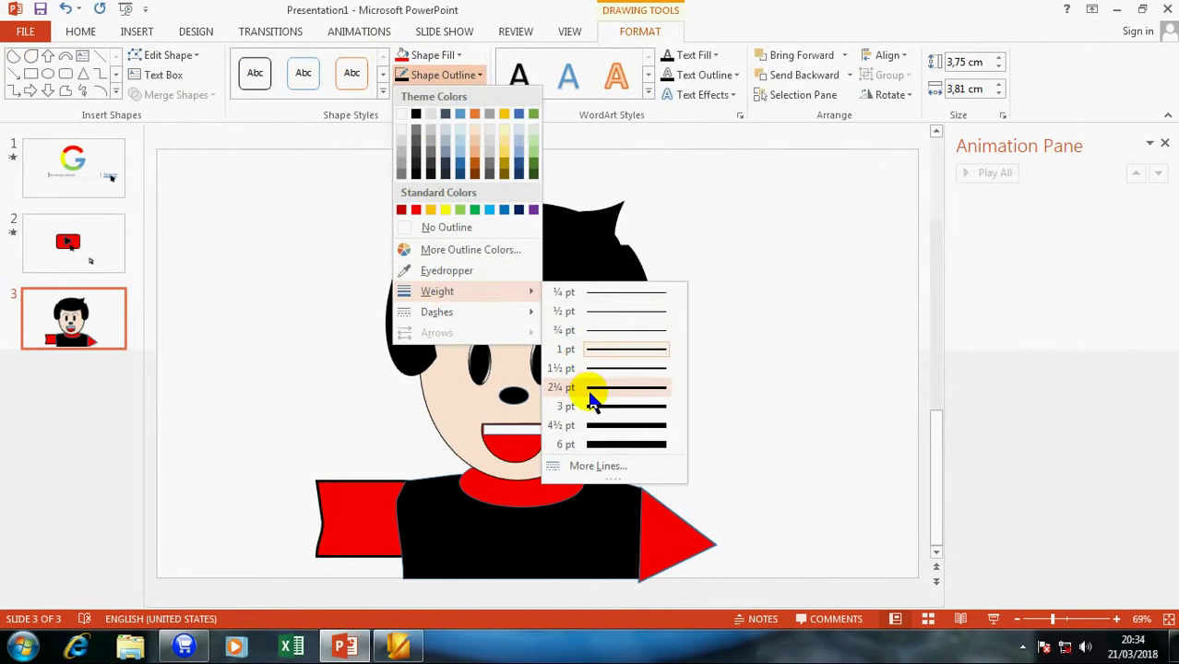
click(588, 391)
click(712, 335)
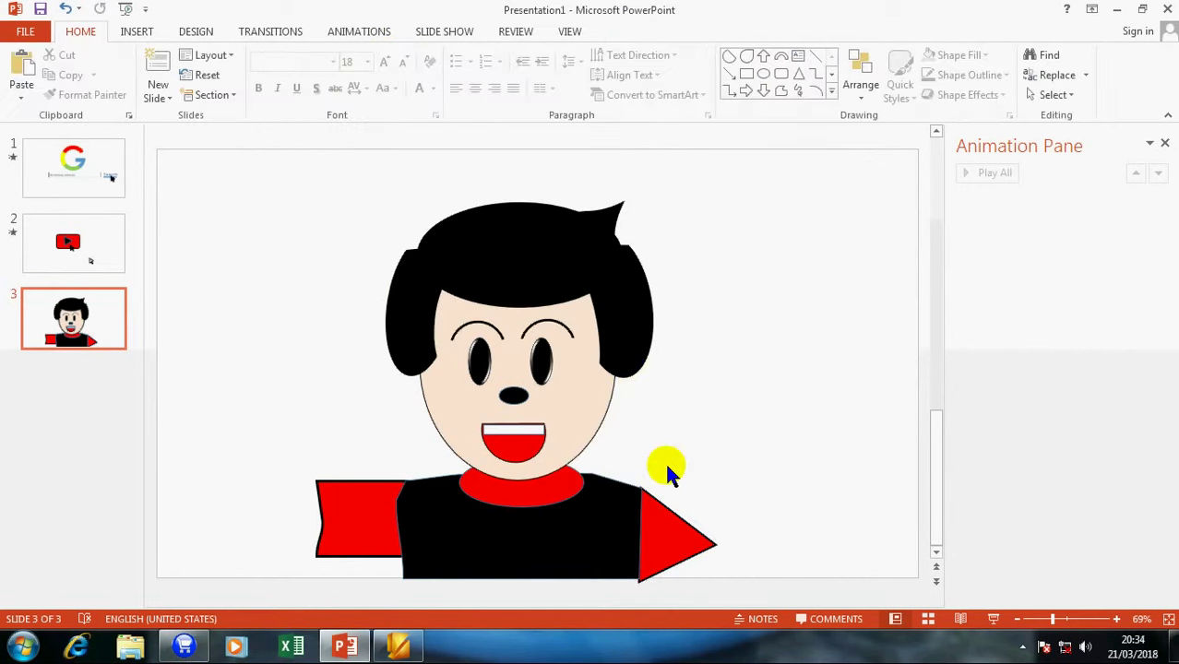
click(624, 526)
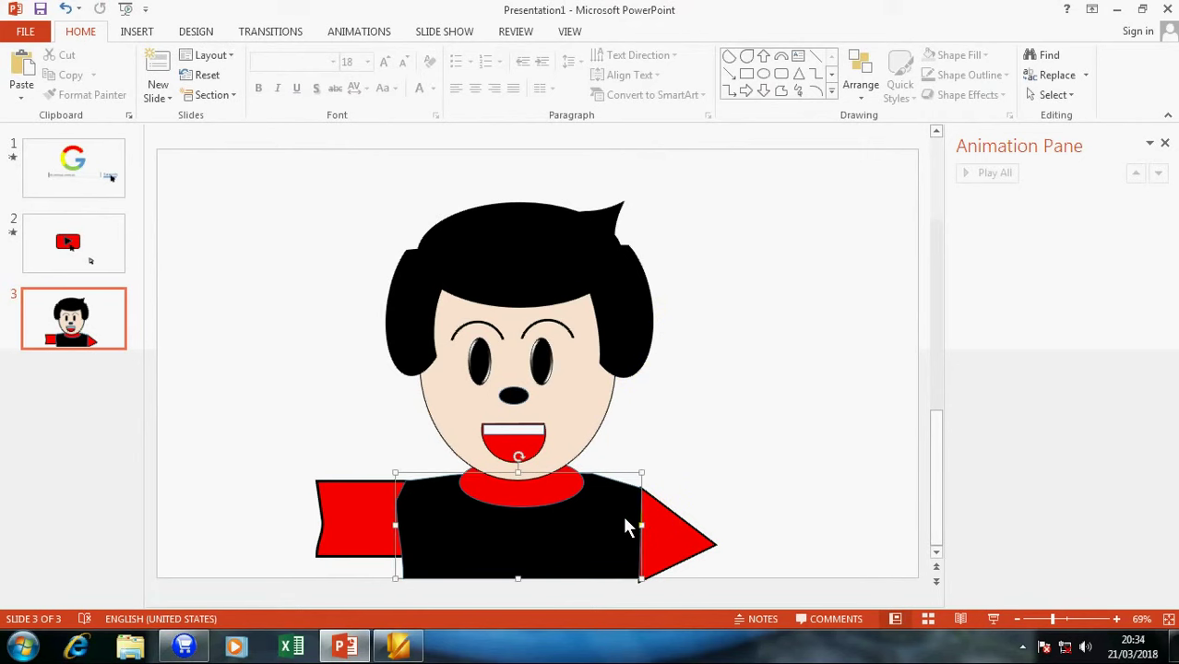
click(689, 398)
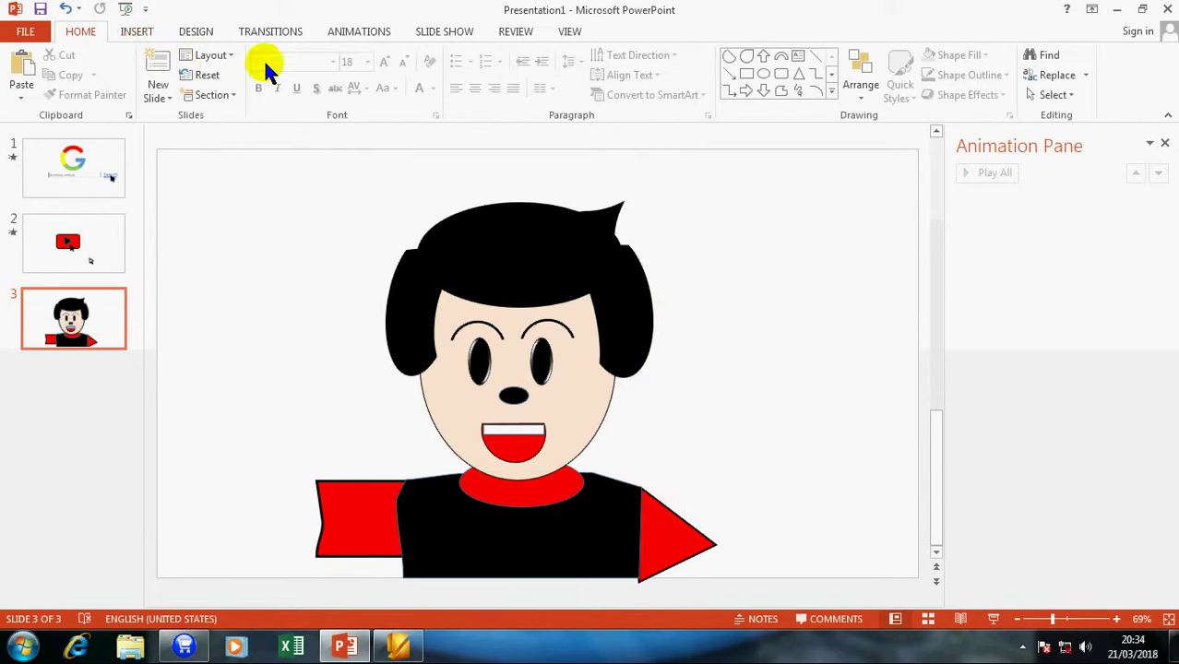
Step: Draw a rounded rectangle left of the body and stretch it into a bar over the left sleeve
click(127, 30)
click(305, 103)
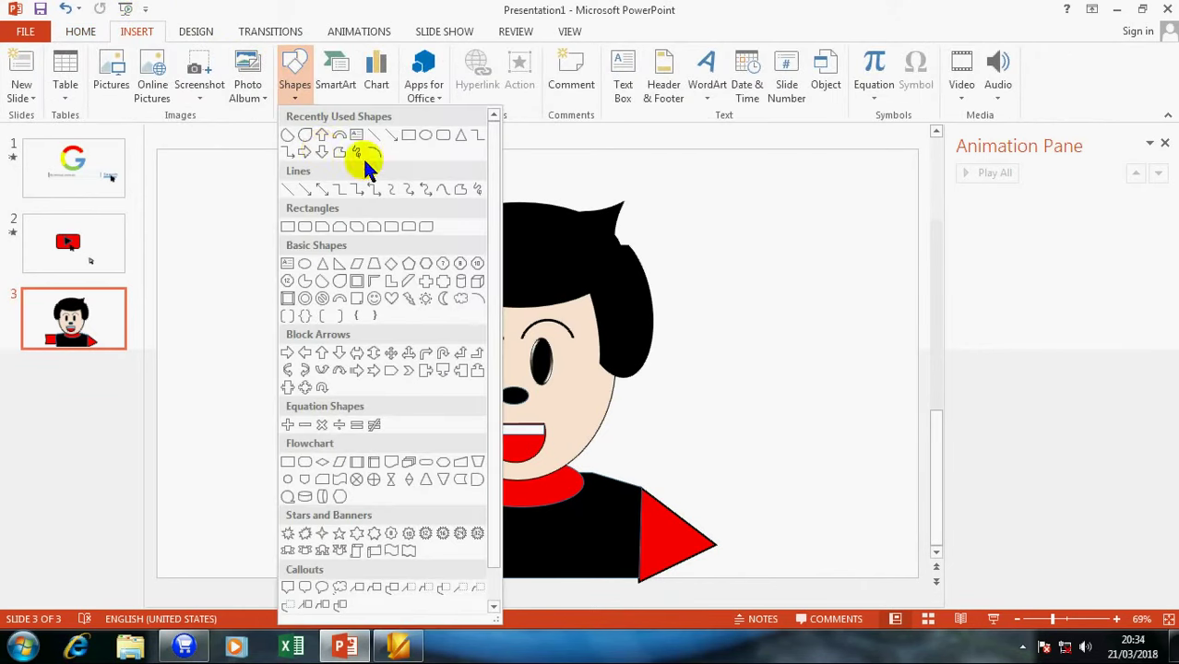
click(442, 136)
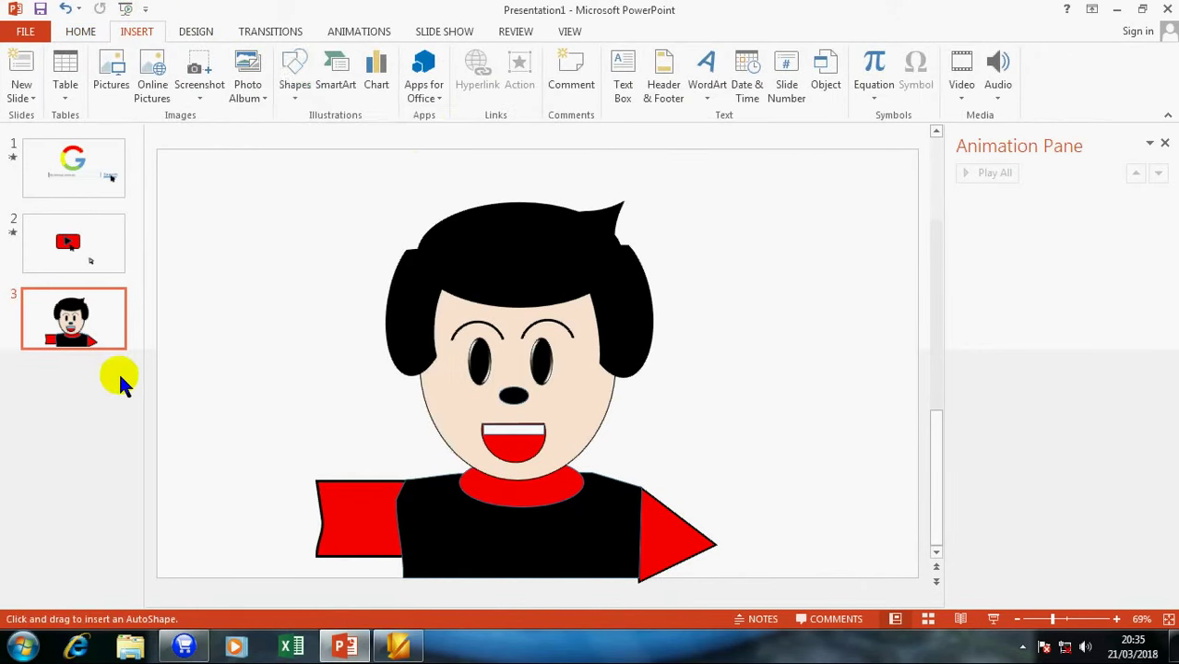
click(229, 452)
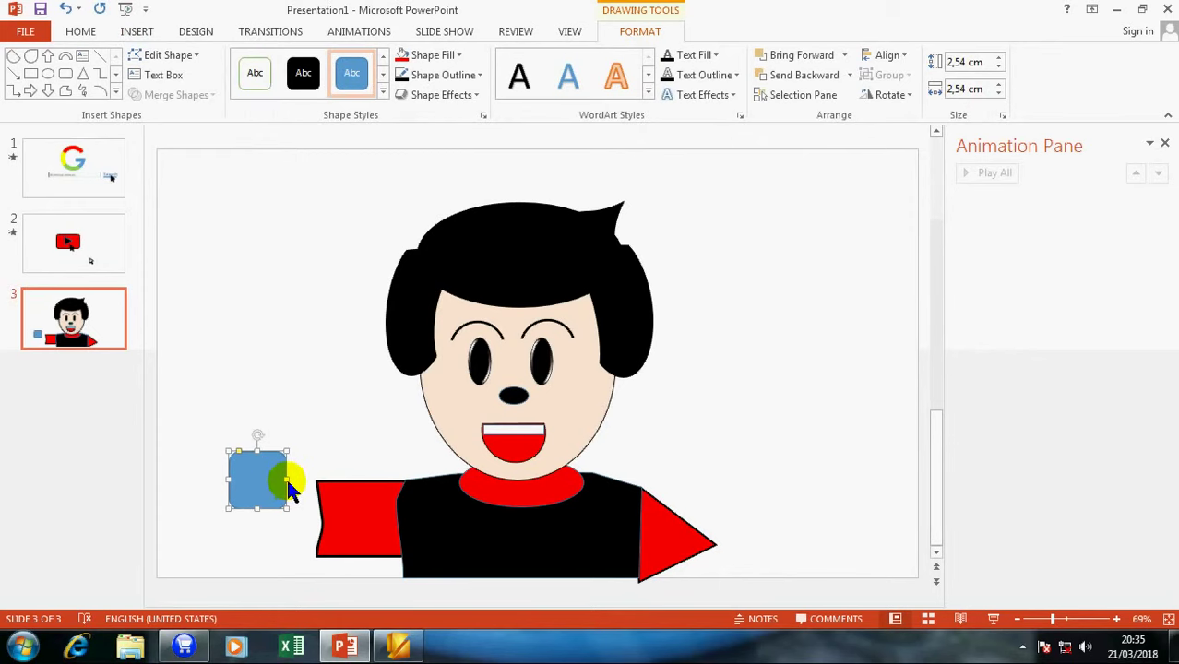
mouse_move(289, 489)
mouse_down()
mouse_move(337, 490)
mouse_move(261, 512)
mouse_up()
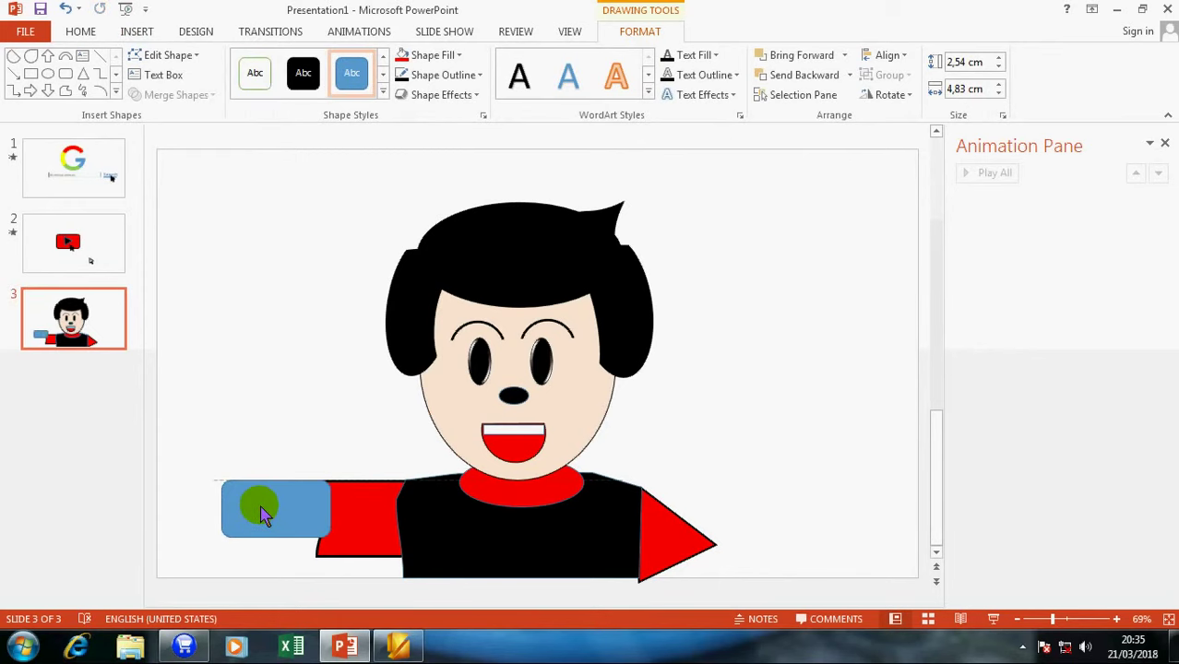
Step: Fill the bar light peach and send it behind the red sleeve
click(434, 33)
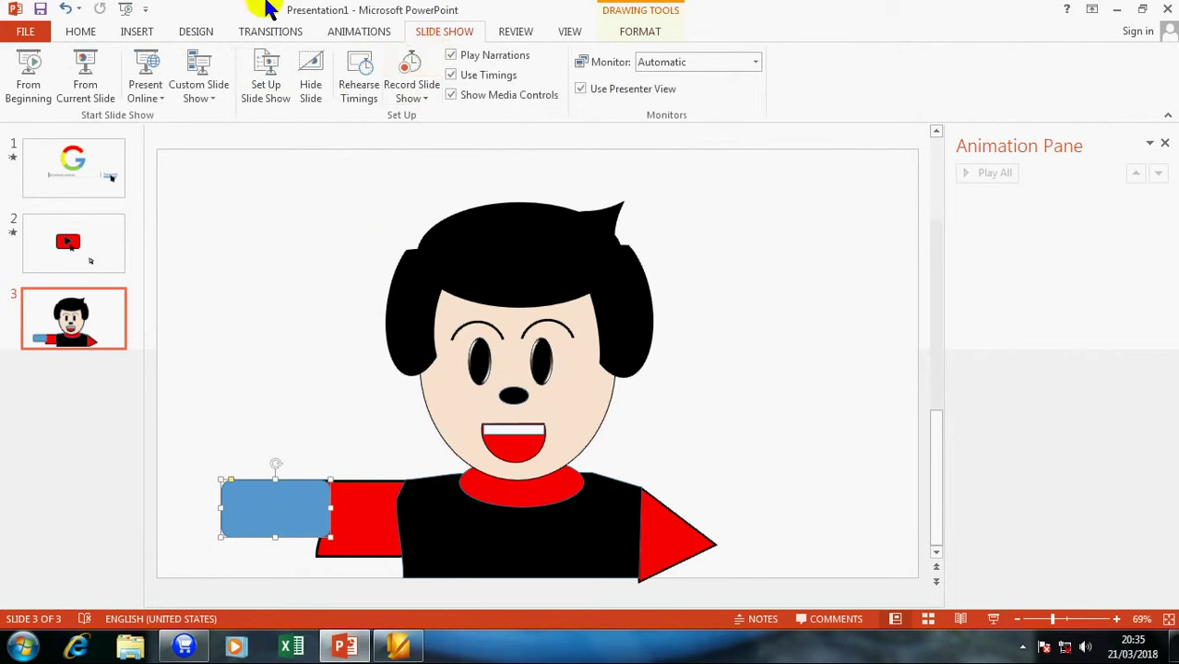
click(83, 32)
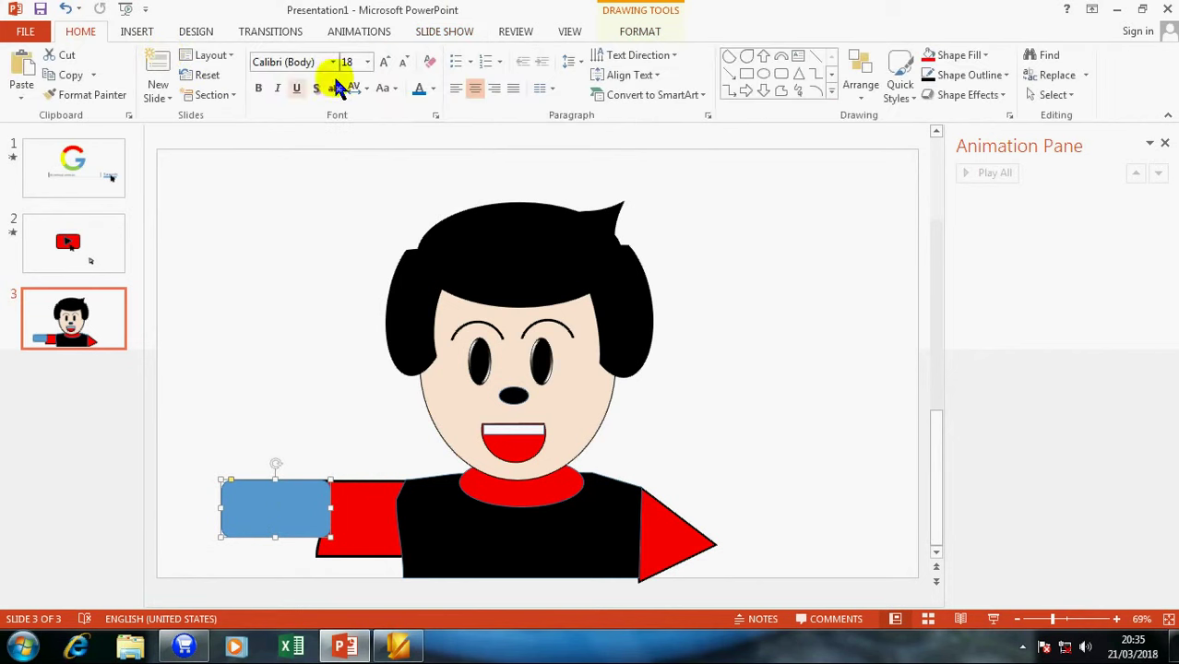
click(616, 34)
click(432, 56)
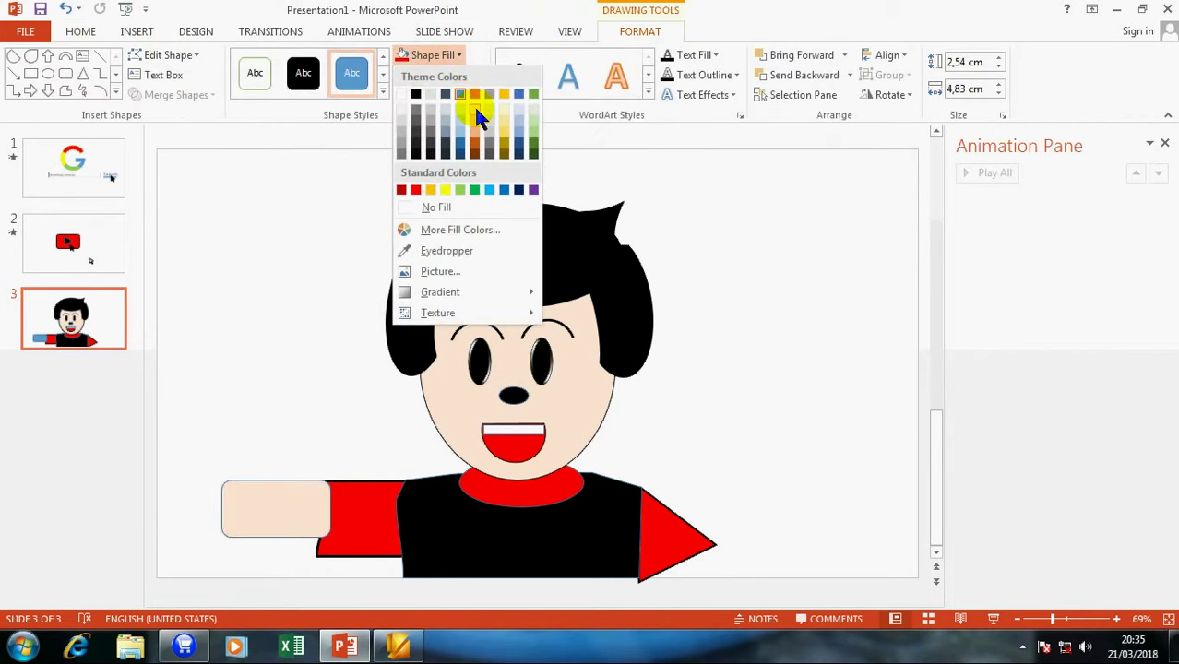
click(476, 109)
right_click(246, 514)
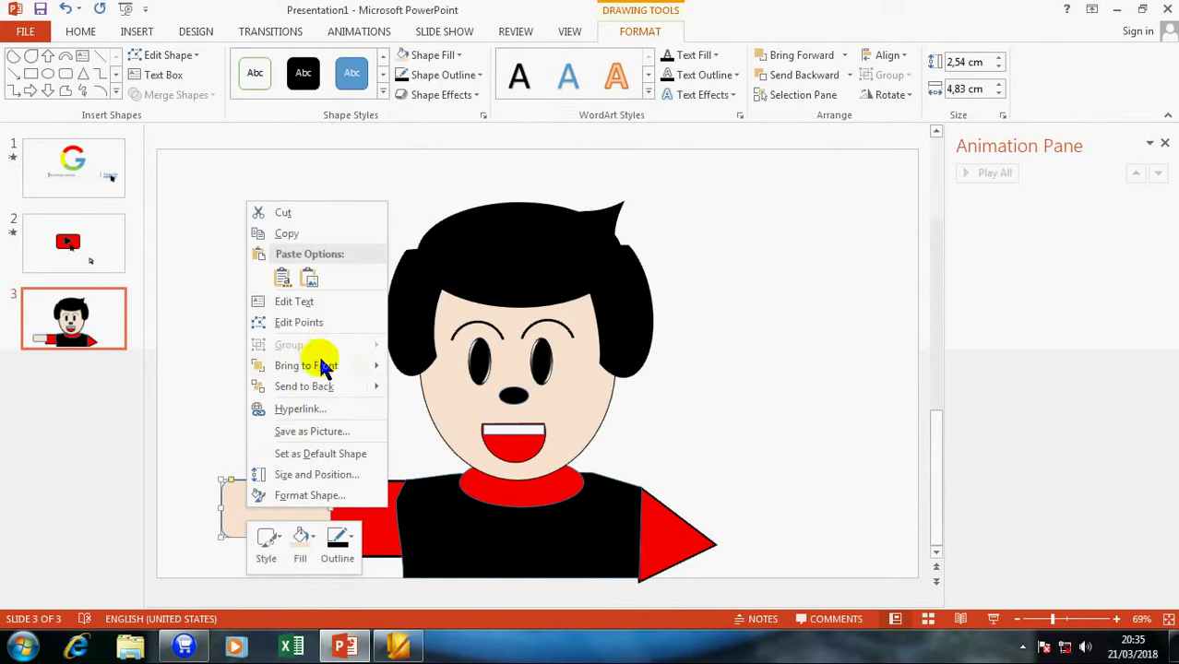
click(323, 387)
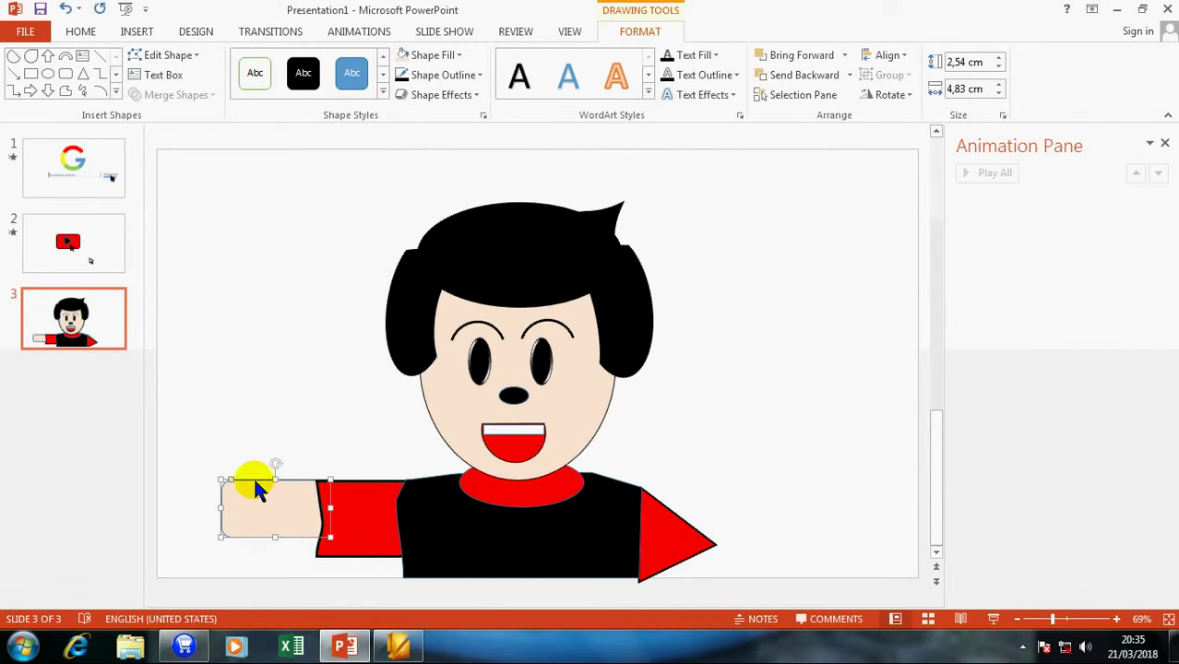
Step: Reshape the arm's outer end by dragging its corner point with Edit Points
click(140, 61)
click(180, 99)
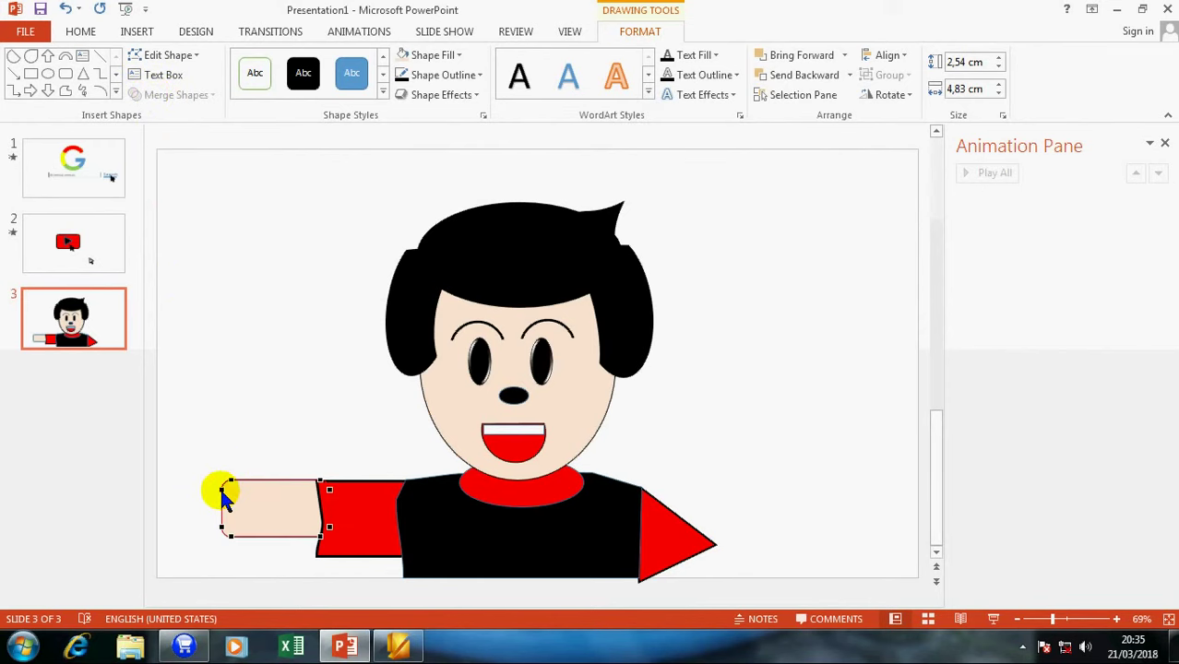
drag(222, 488, 237, 481)
click(267, 421)
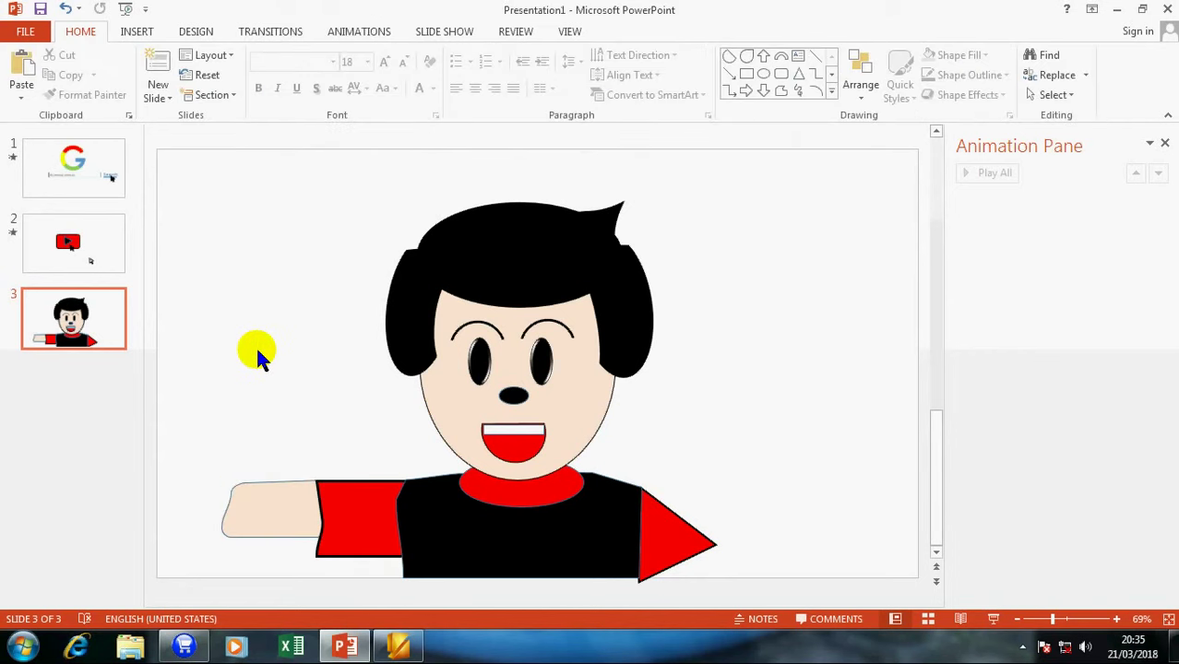
click(146, 32)
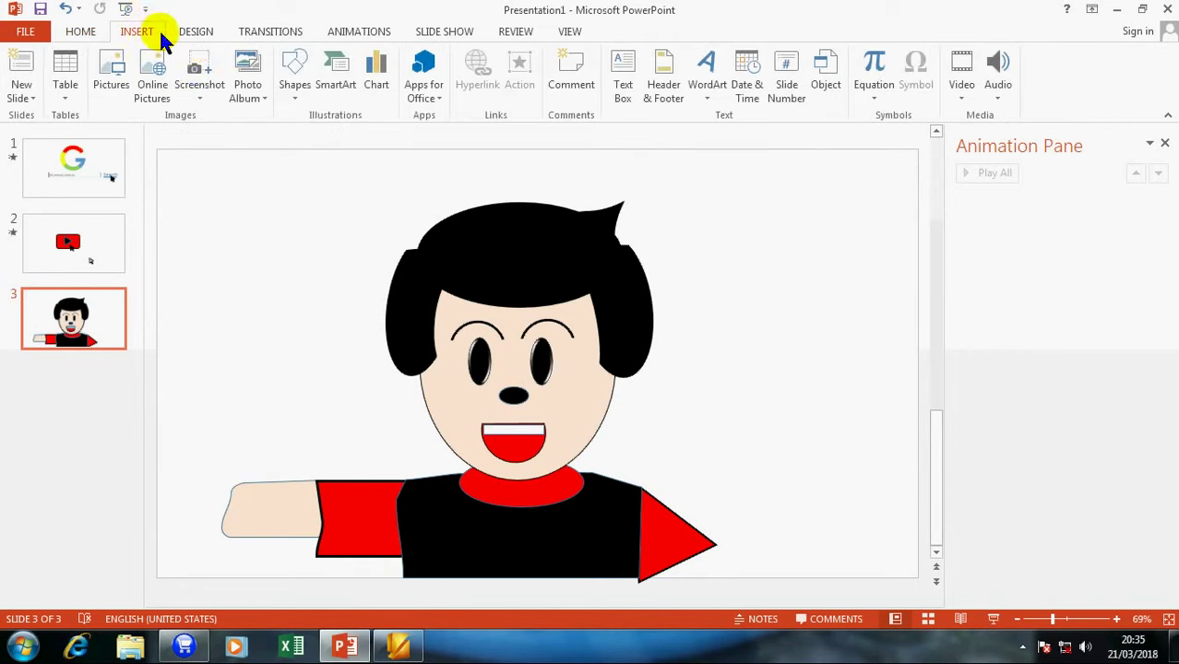
Step: Draw a 6.65 cm tall oval over the arm's end and fill it skin colour
click(295, 65)
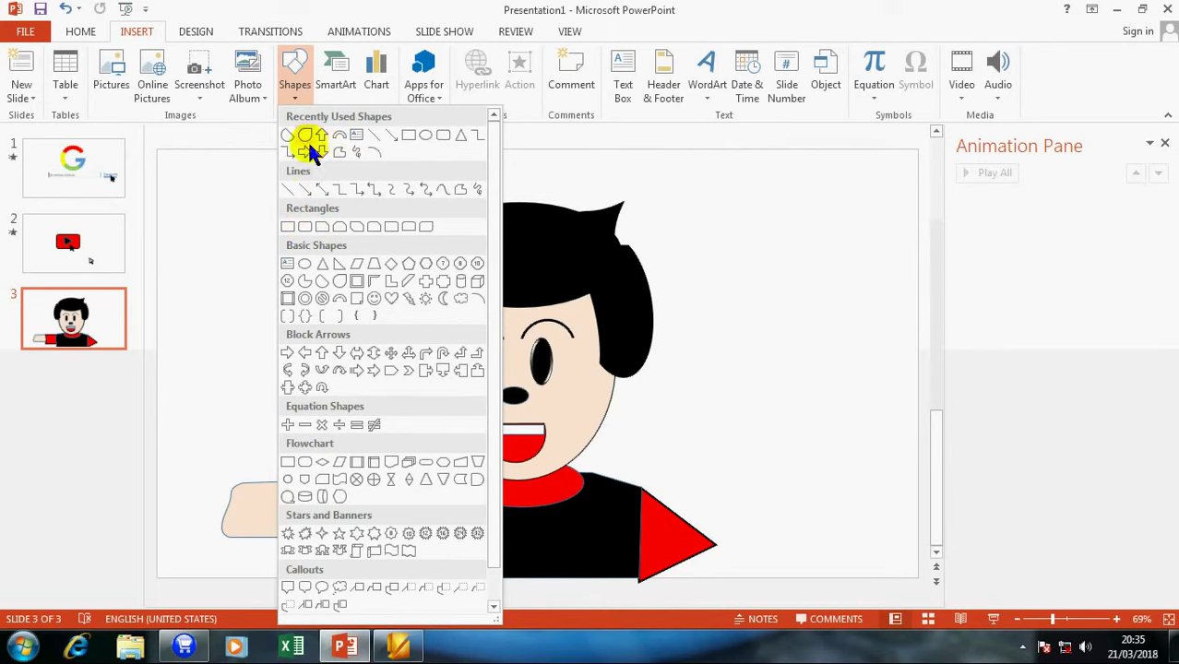
click(425, 135)
mouse_move(220, 266)
mouse_down()
mouse_move(295, 384)
mouse_move(248, 495)
mouse_up()
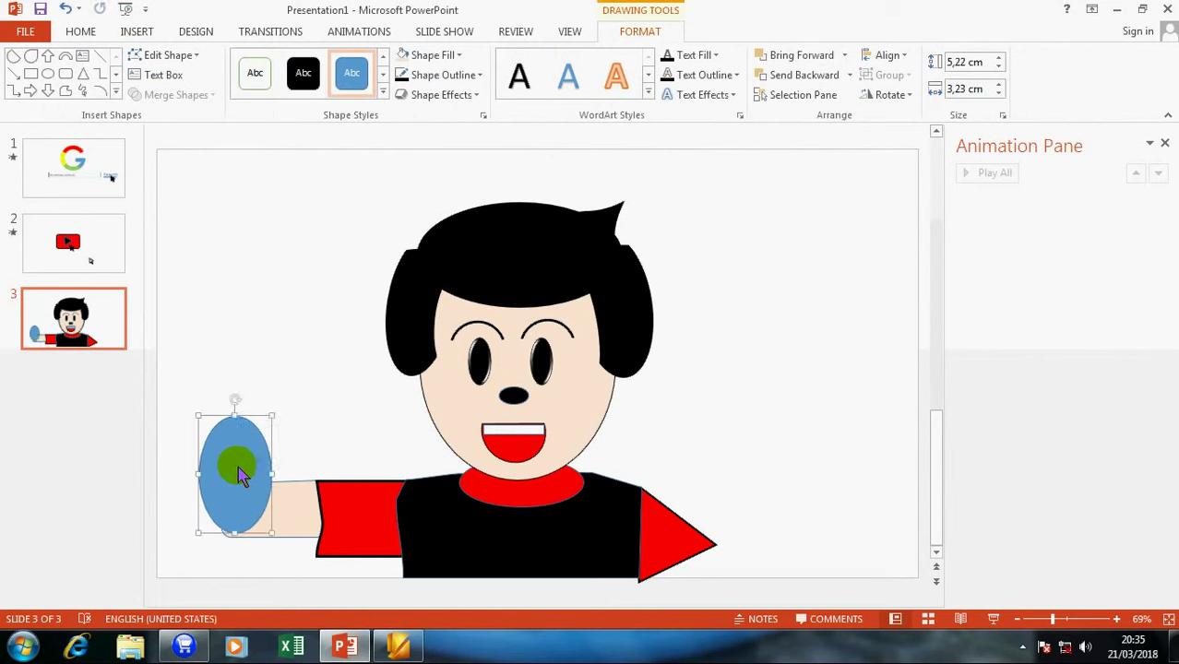
drag(247, 496, 247, 495)
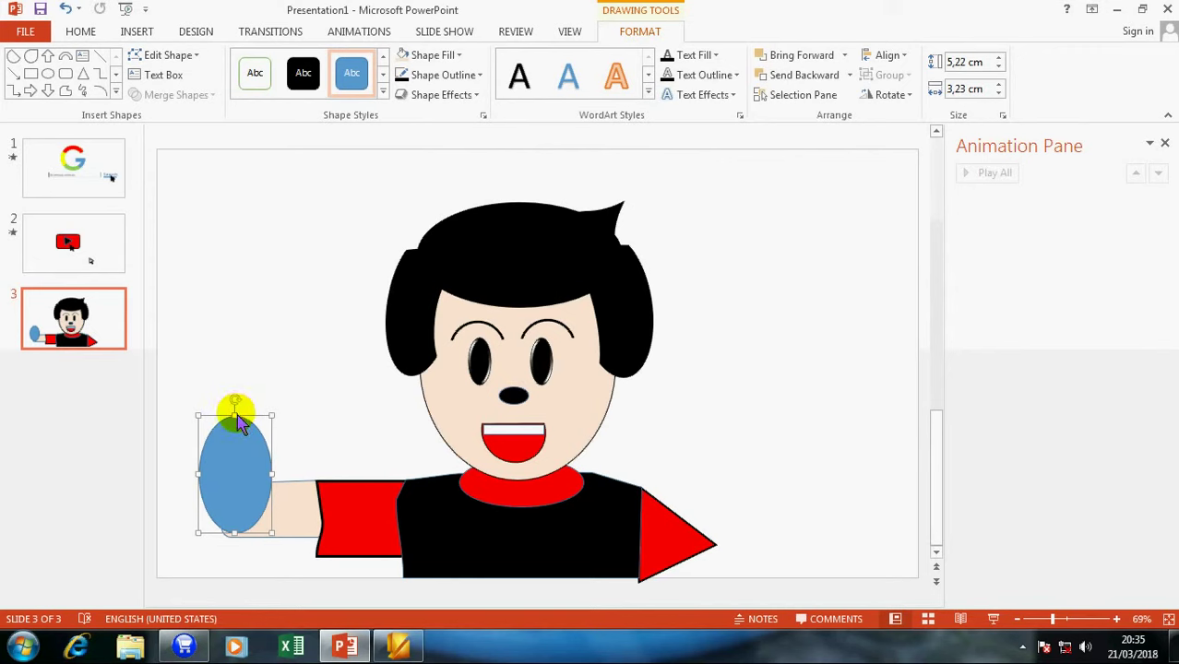
drag(238, 420, 237, 386)
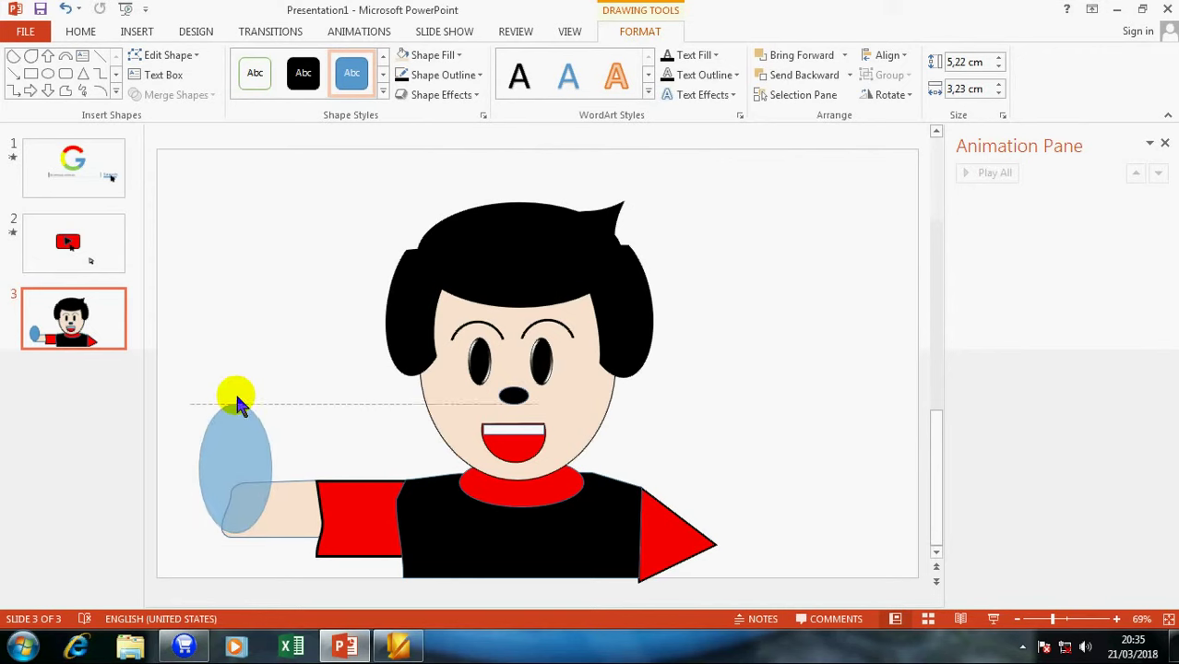
click(407, 57)
Step: Union the hand oval and the arm into a single shape
click(283, 483)
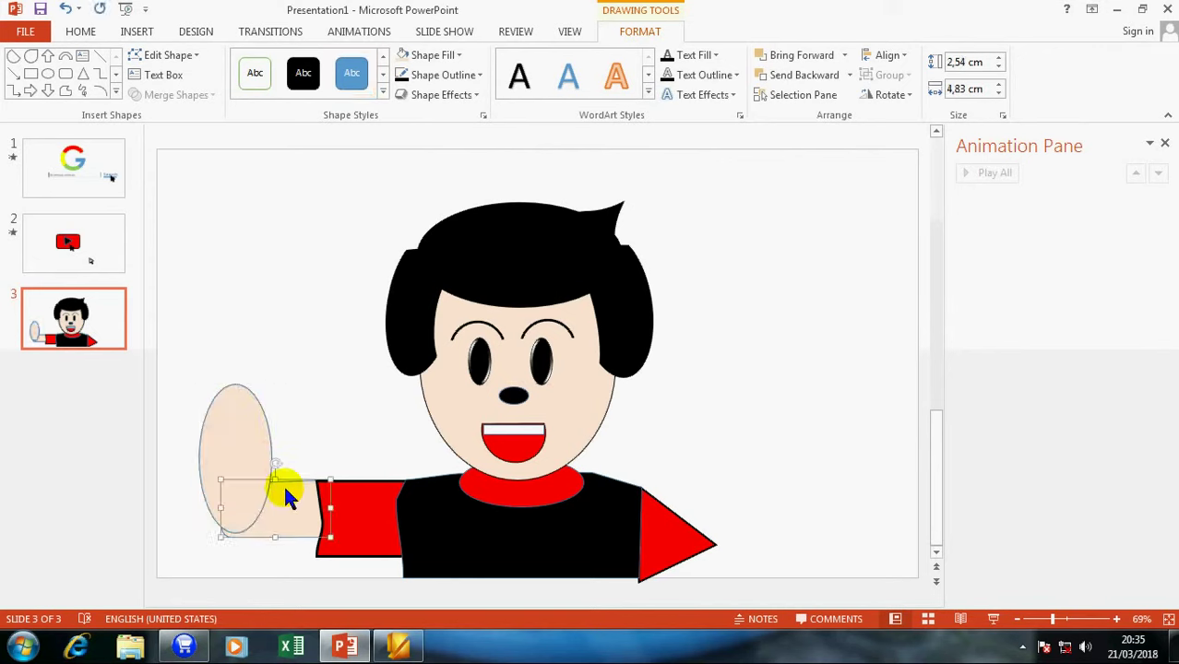
shift+click(250, 432)
click(175, 95)
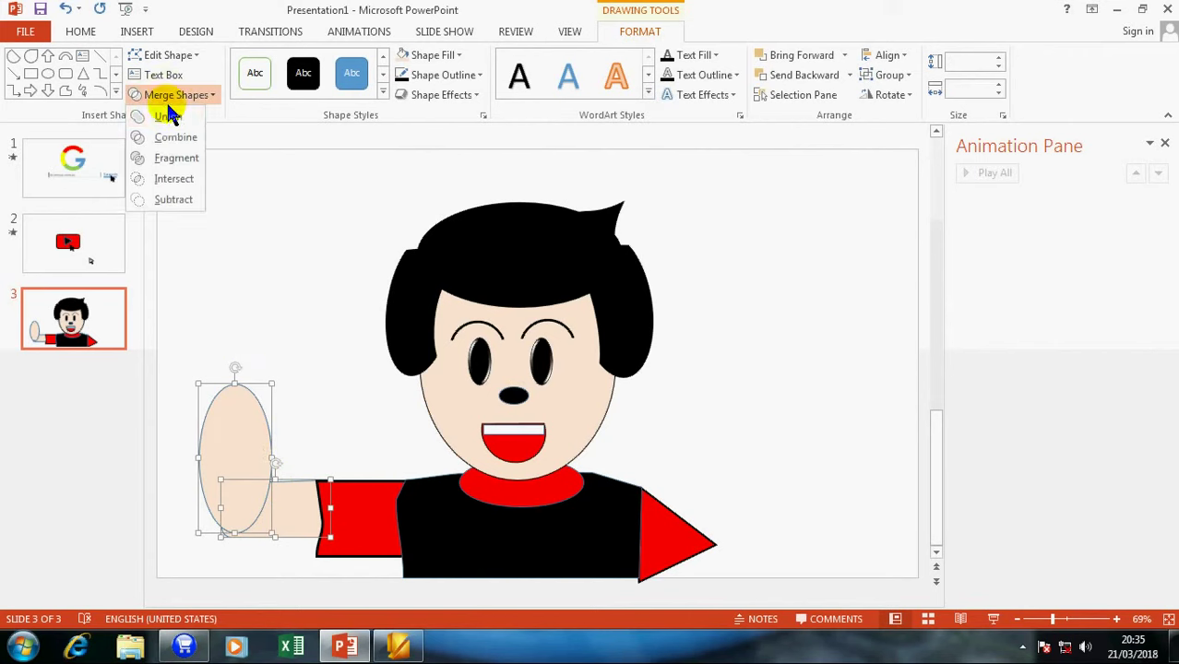
click(164, 118)
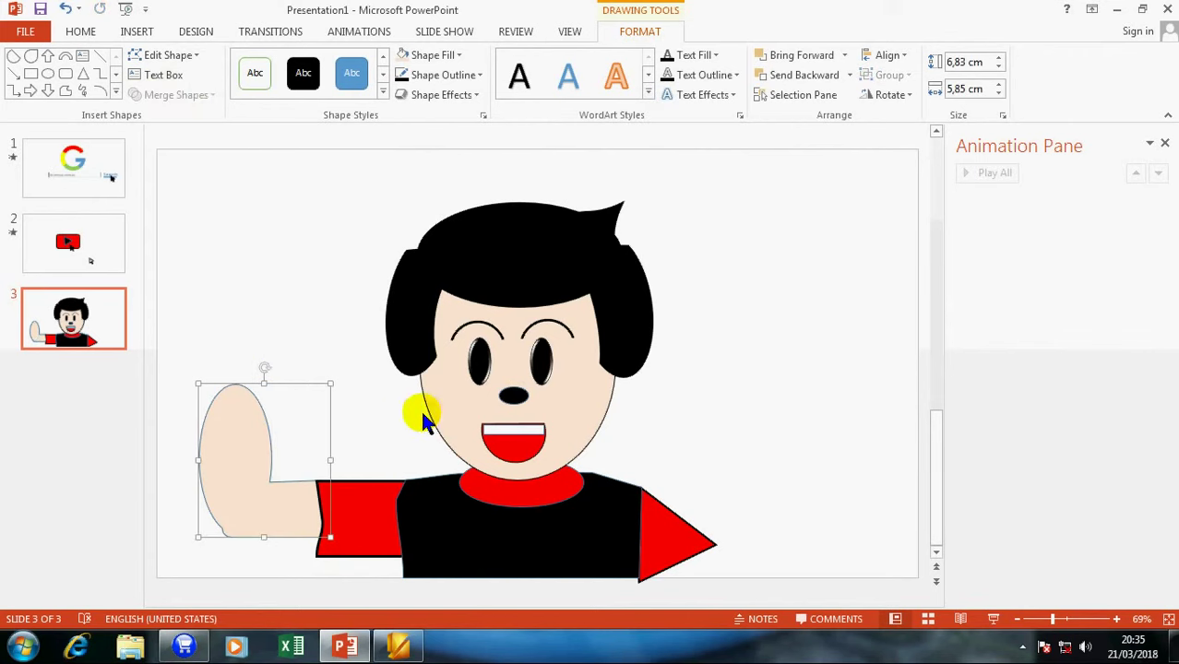
click(137, 31)
click(293, 72)
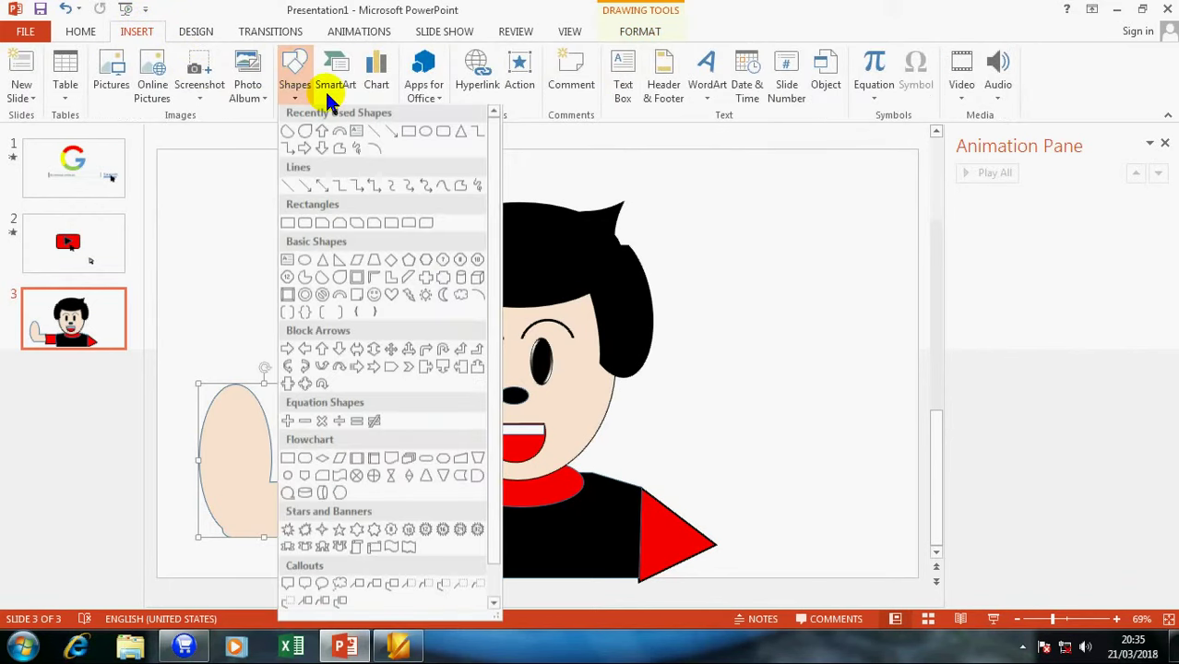
click(422, 141)
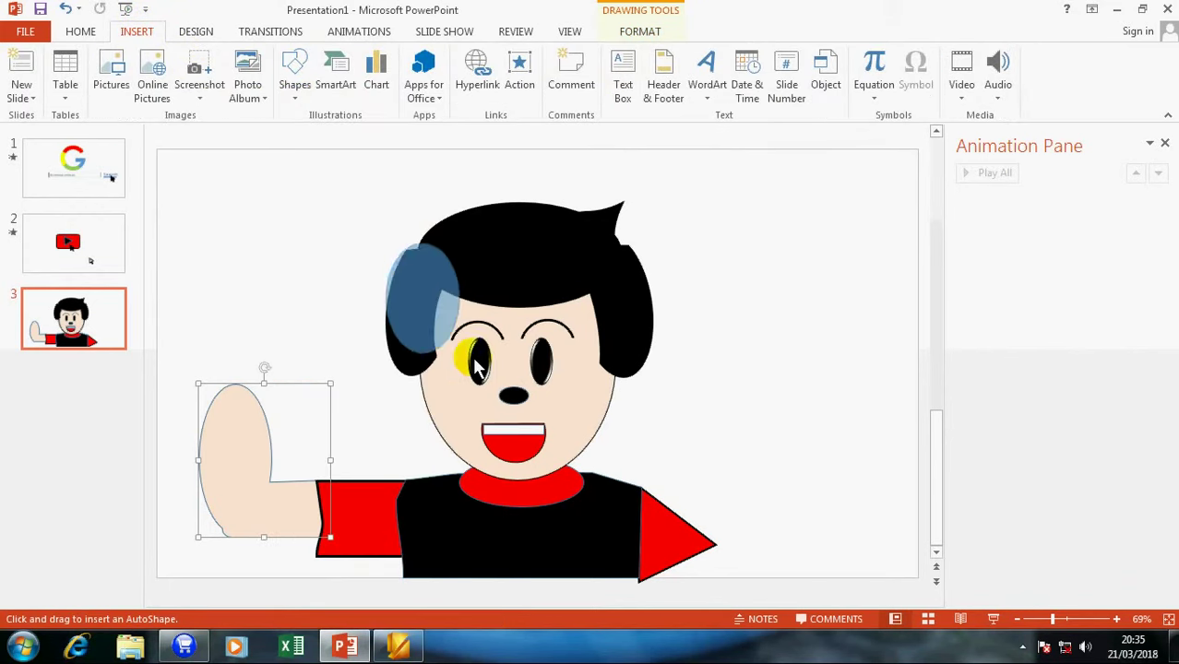
Step: Draw an oval 4,03 cm wide by the right sleeve and send it behind the sleeve
mouse_move(389, 229)
mouse_down()
mouse_move(699, 584)
mouse_move(697, 604)
mouse_up()
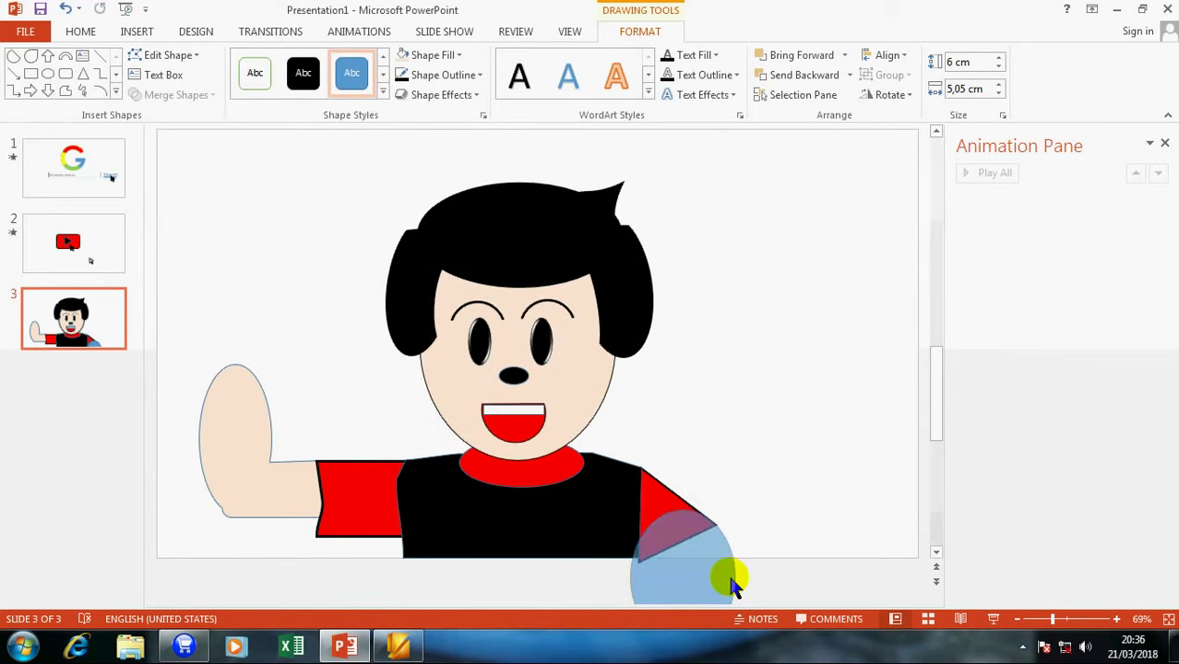
drag(746, 583, 706, 578)
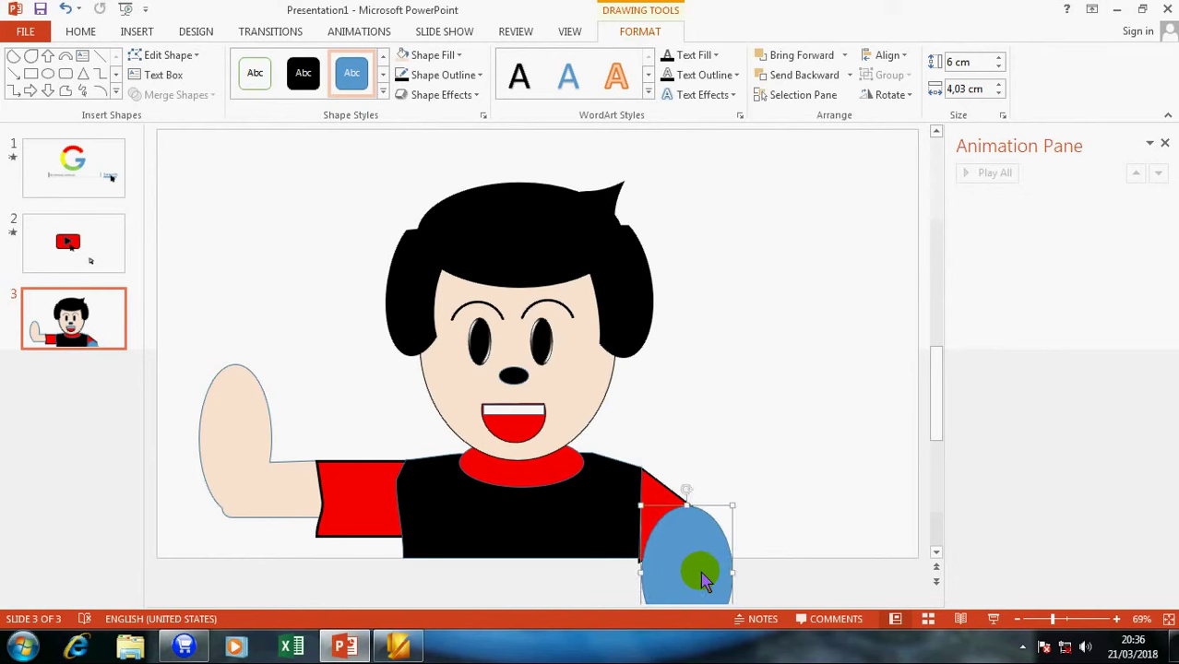
right_click(697, 566)
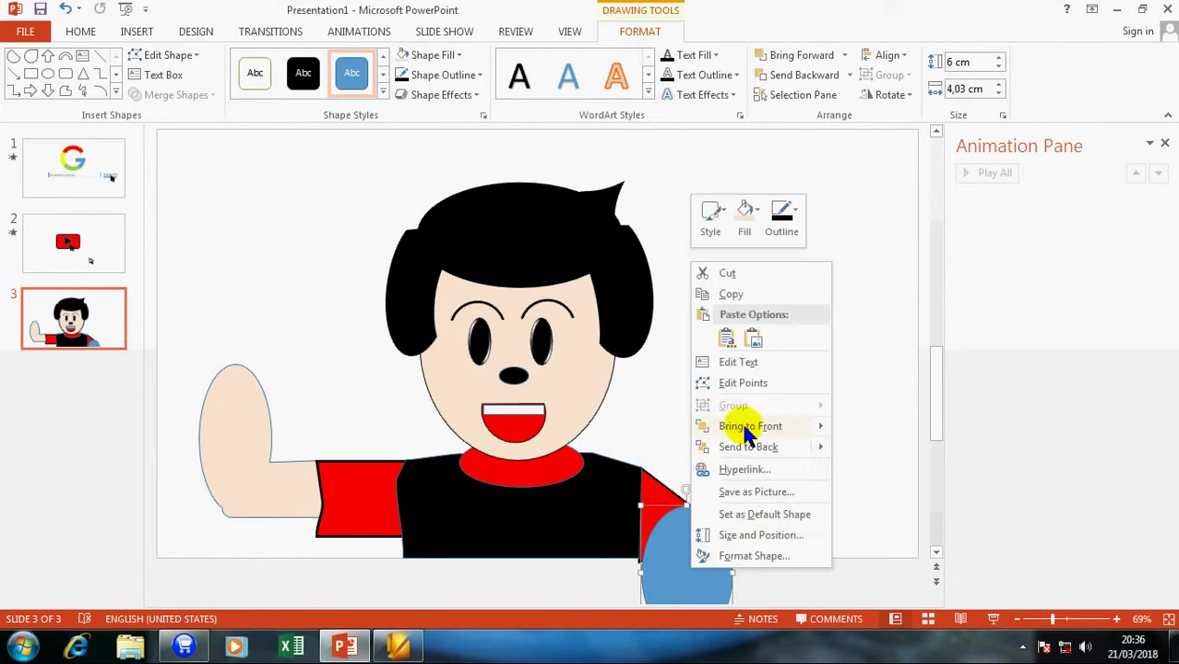
click(745, 447)
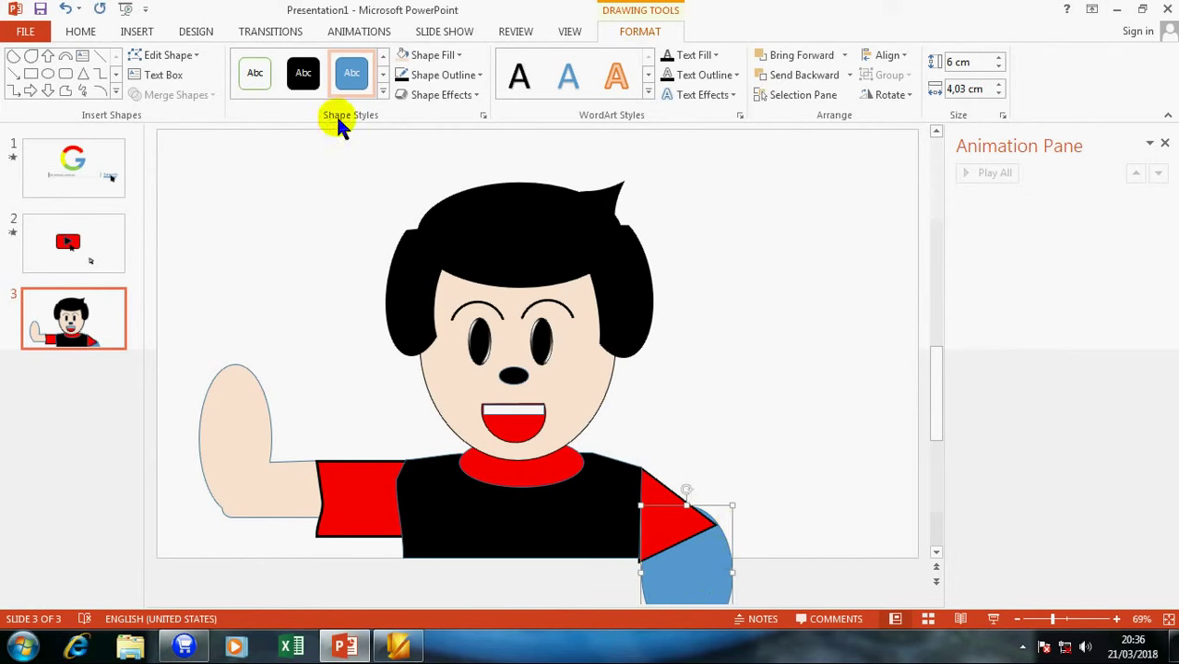
Step: Give the hand skin fill and a 2¼ pt outline, nudging it under the sleeve
click(406, 55)
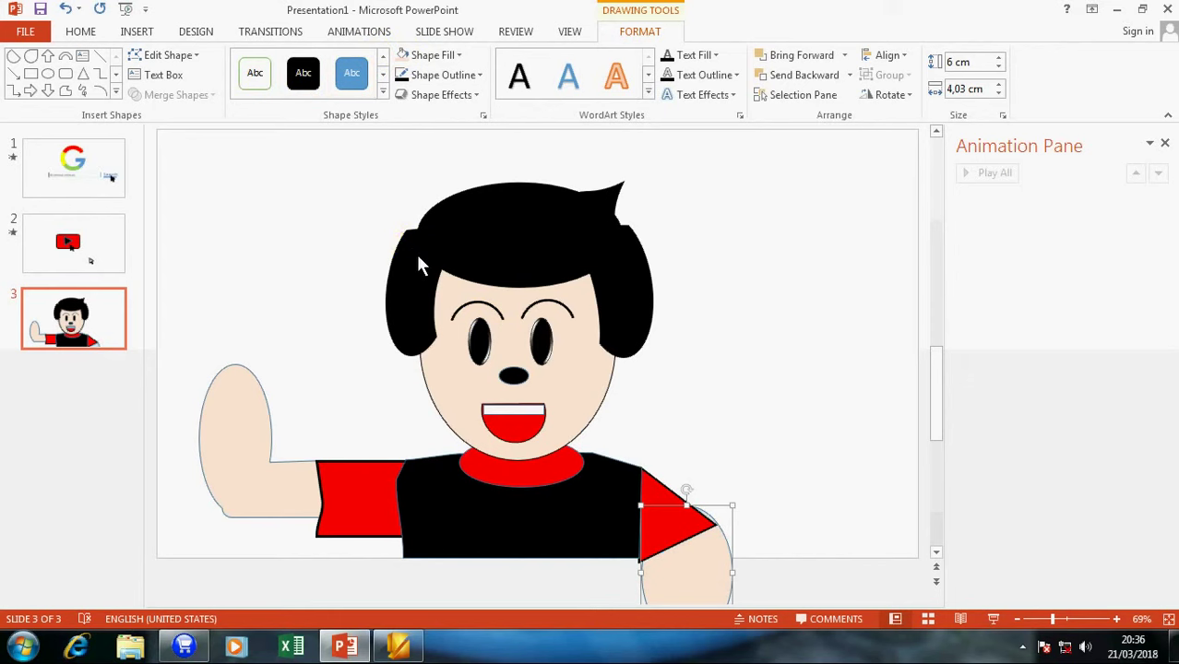
click(440, 79)
mouse_move(438, 291)
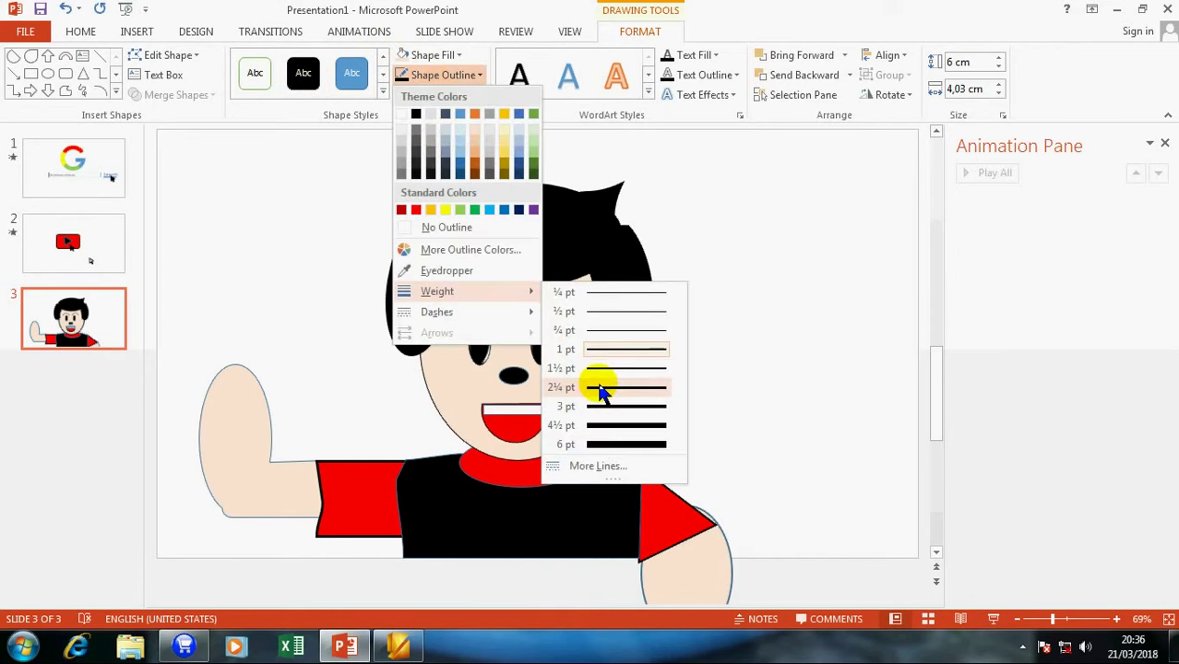
click(600, 391)
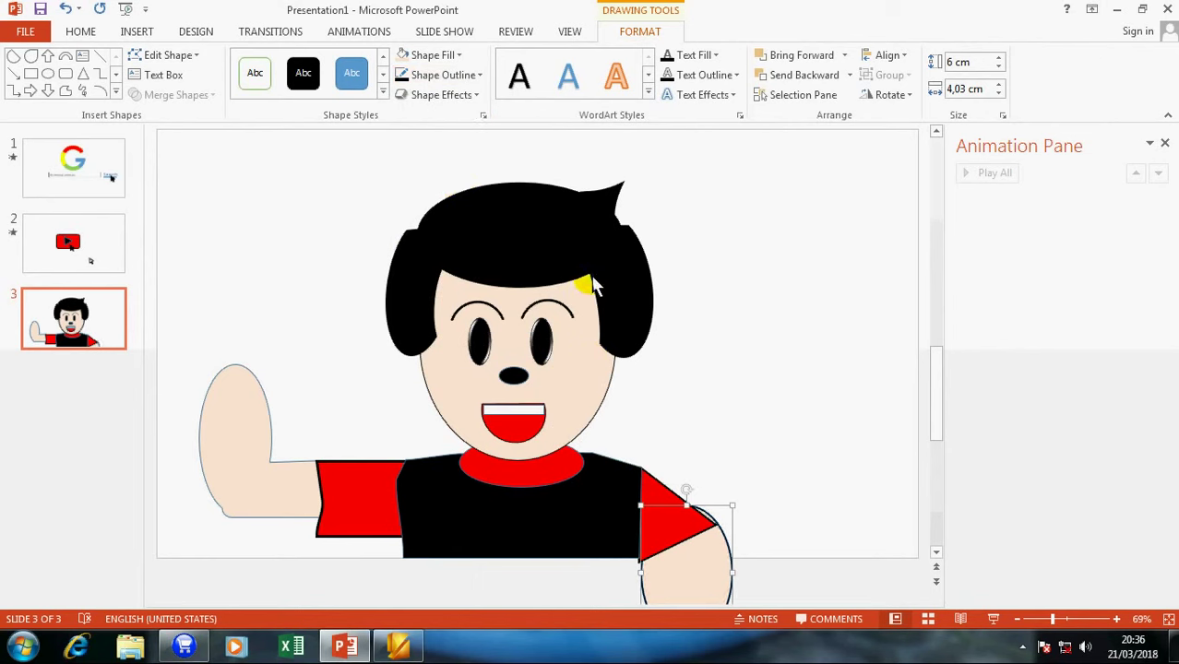
key(Left)
key(Right)
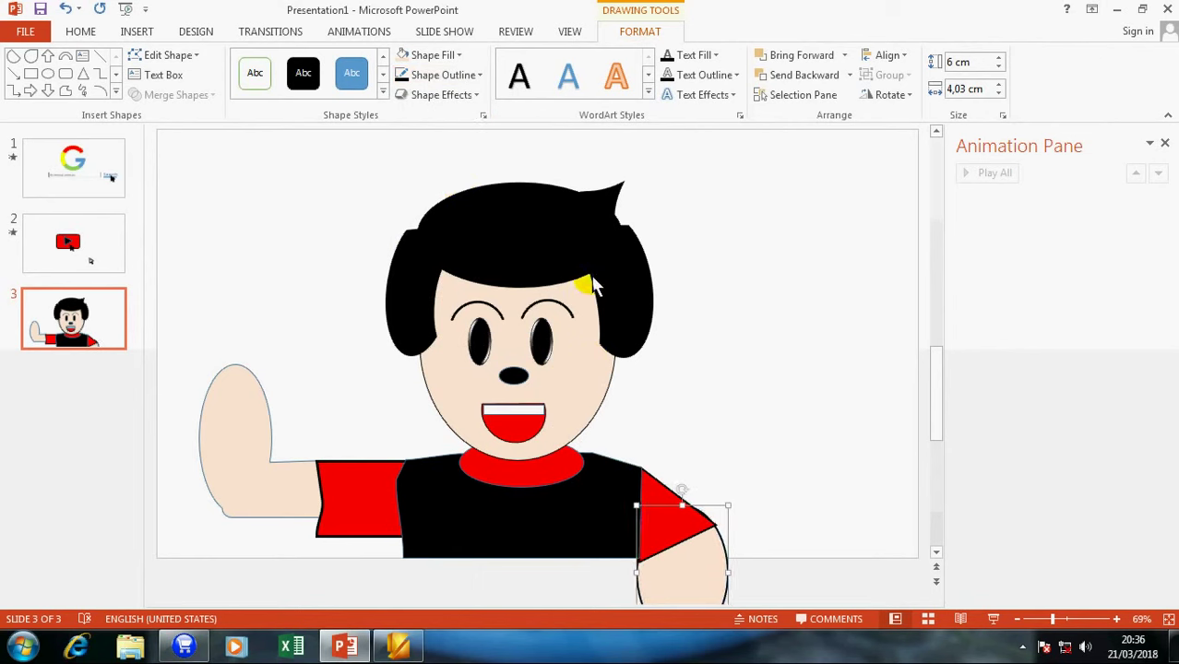
key(Down)
key(Down)
key(Right)
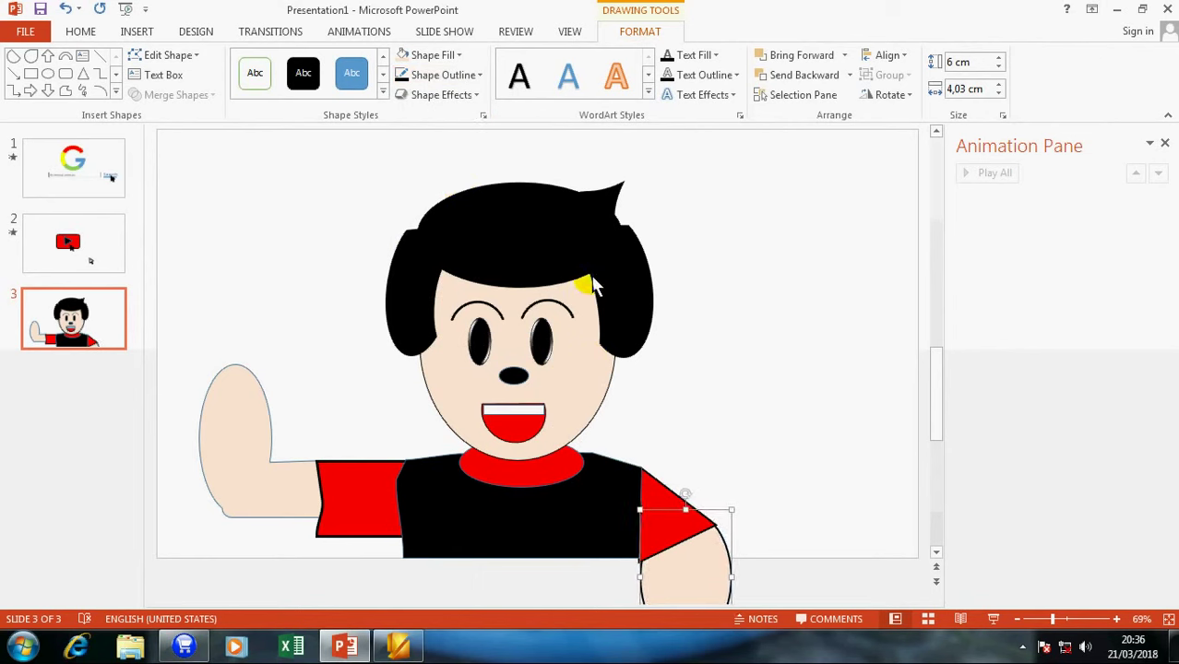
key(Right)
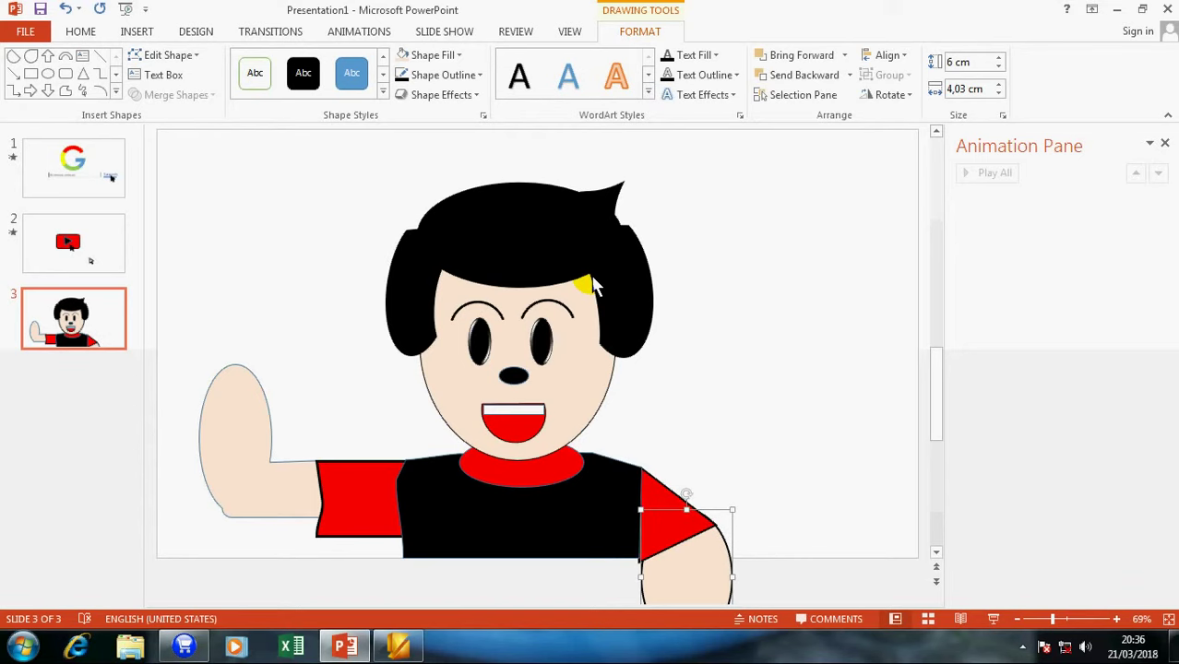
drag(934, 398, 945, 424)
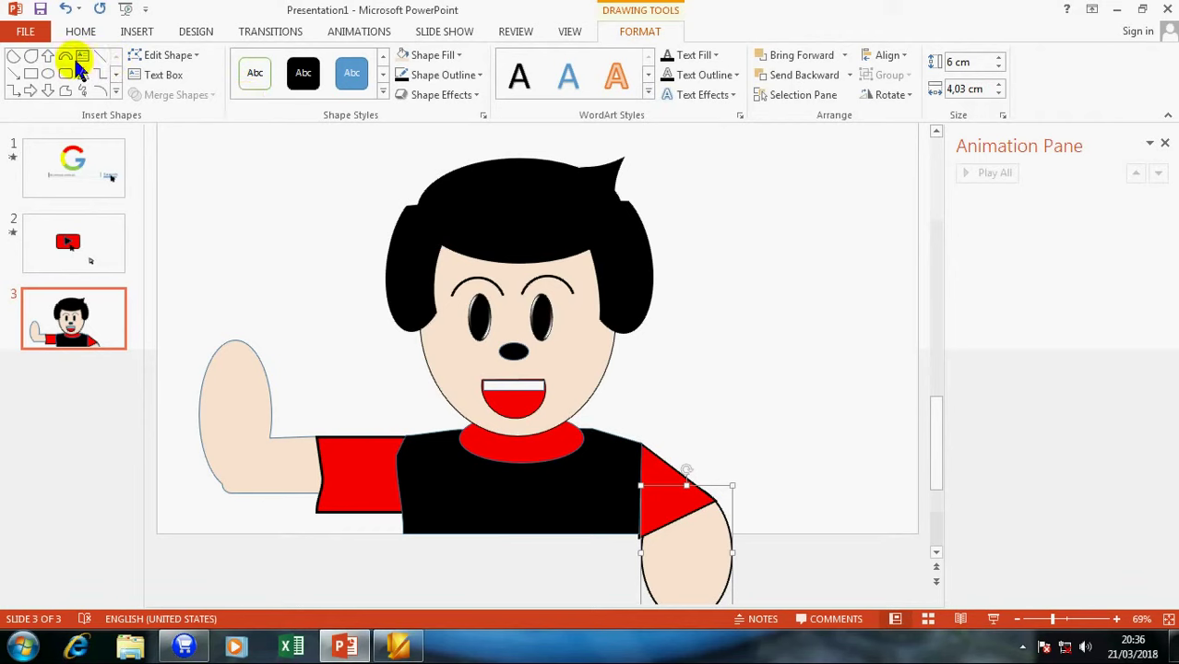
Step: Draw a rectangle along the slide's bottom edge and subtract it from the hand
click(33, 74)
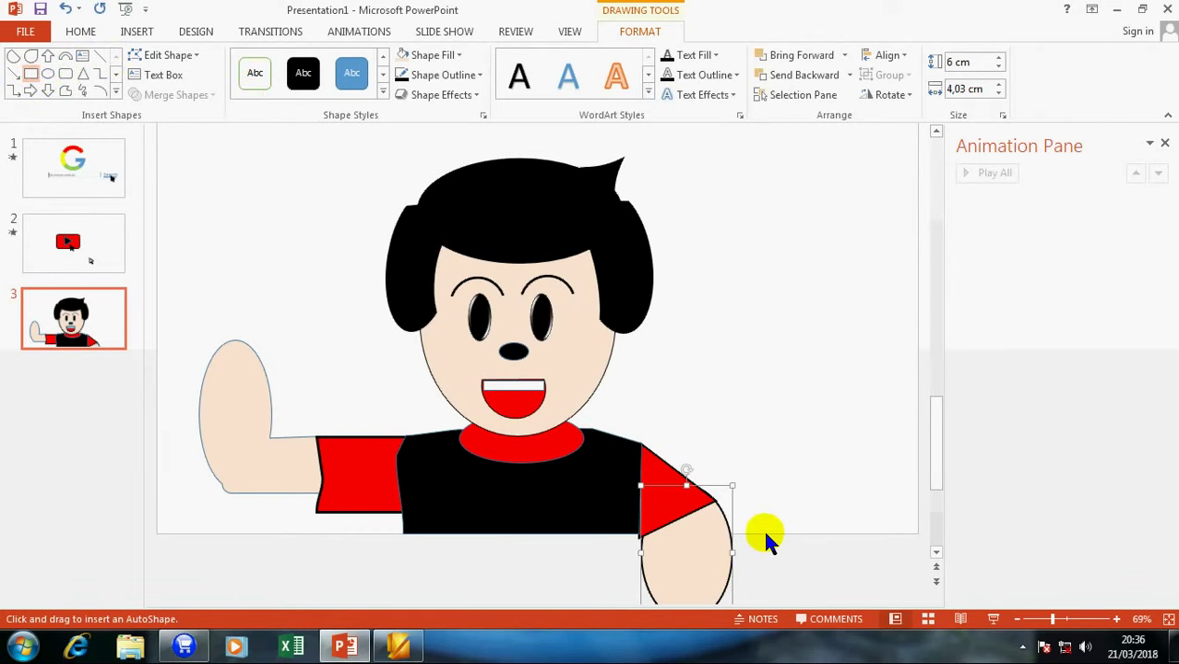
drag(765, 533, 554, 605)
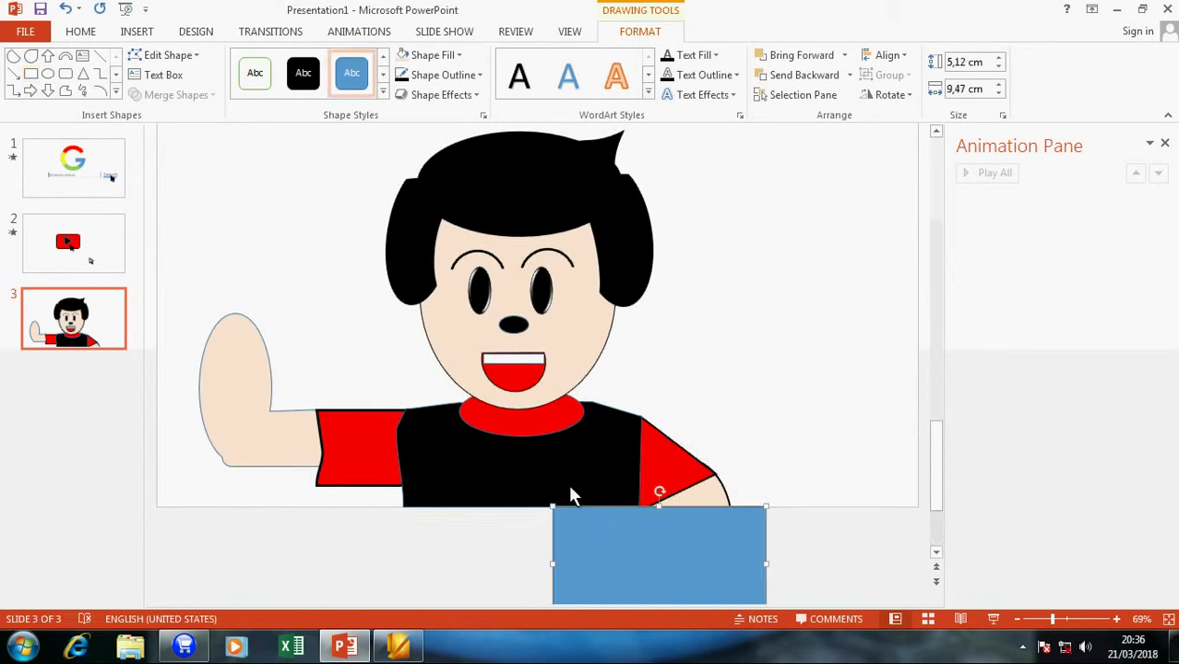
click(712, 498)
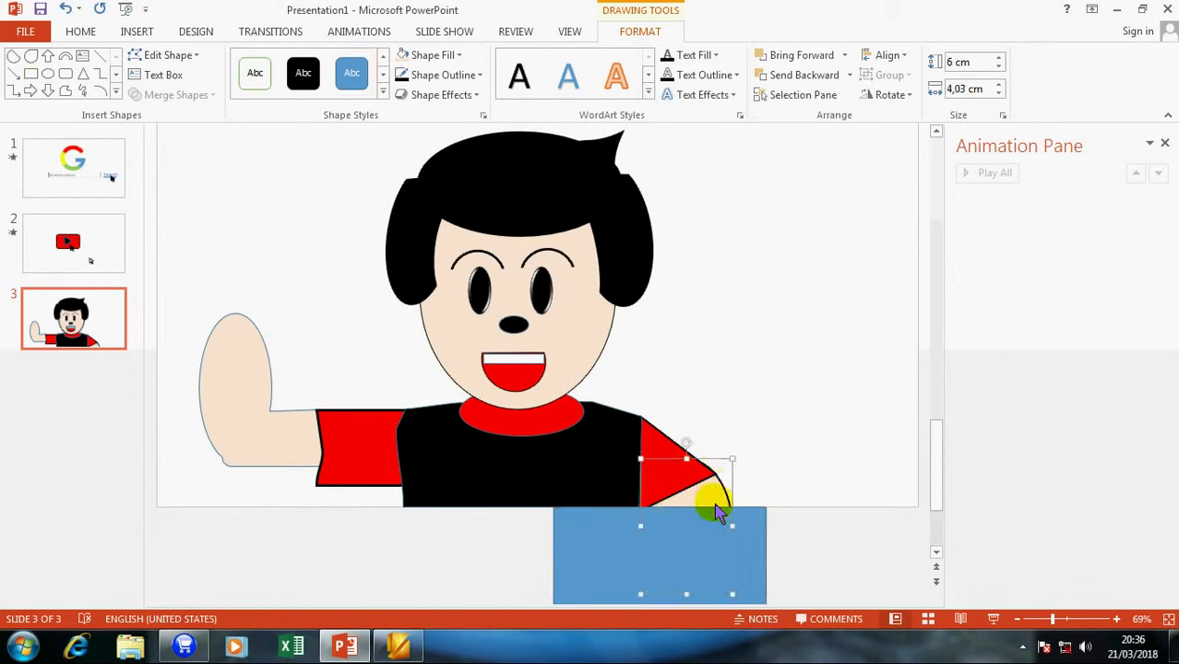
shift+click(746, 572)
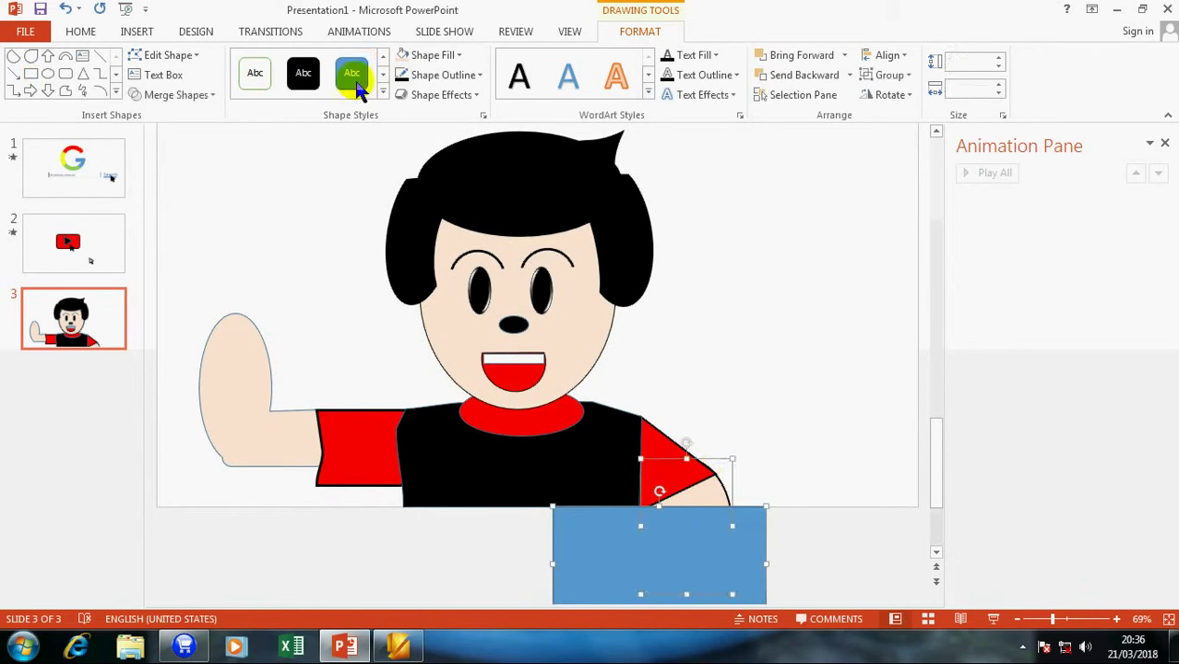
click(180, 95)
click(169, 200)
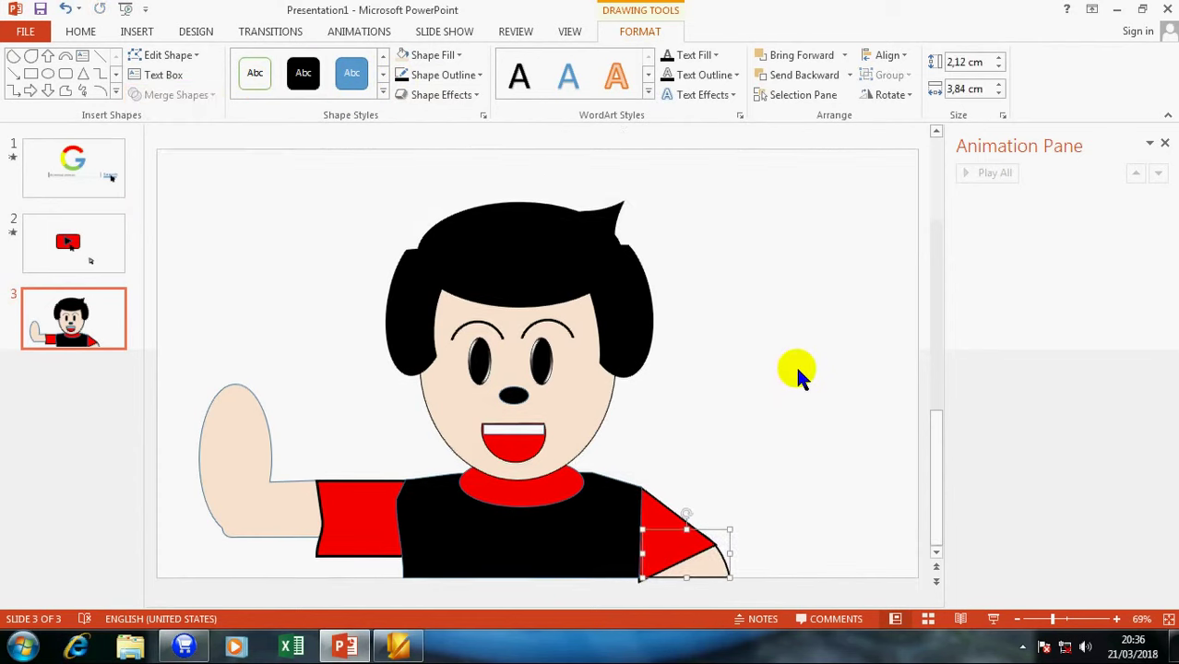
click(724, 475)
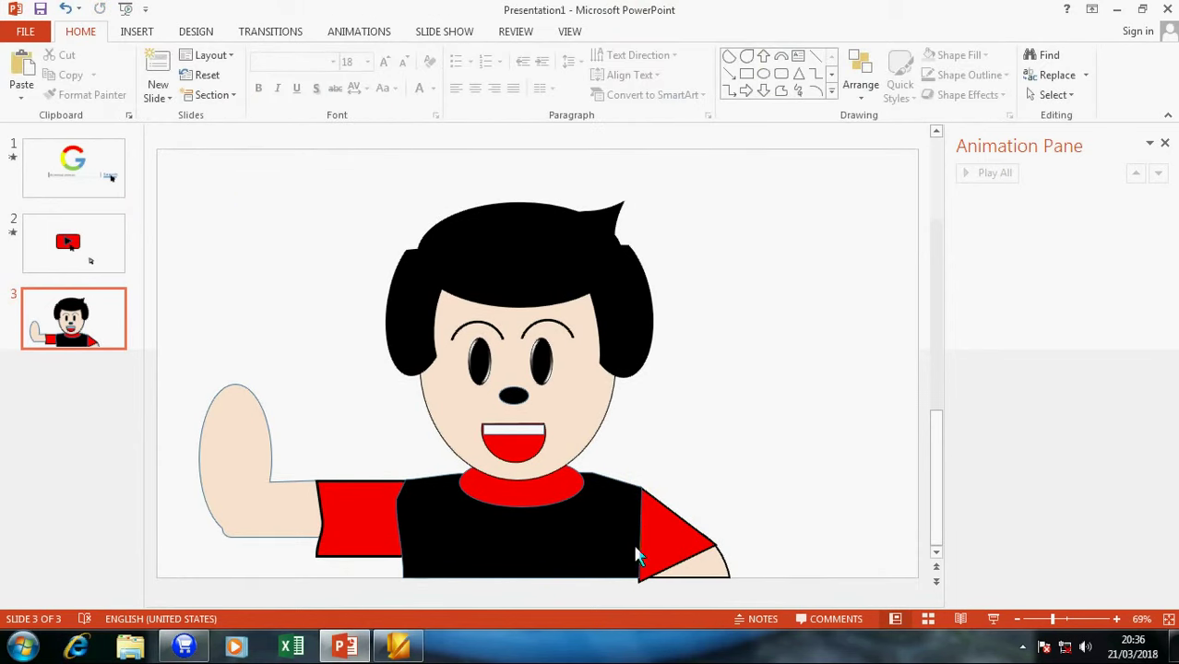
Step: Draw a rectangle below the right arm and select it together with the red sleeve
click(136, 31)
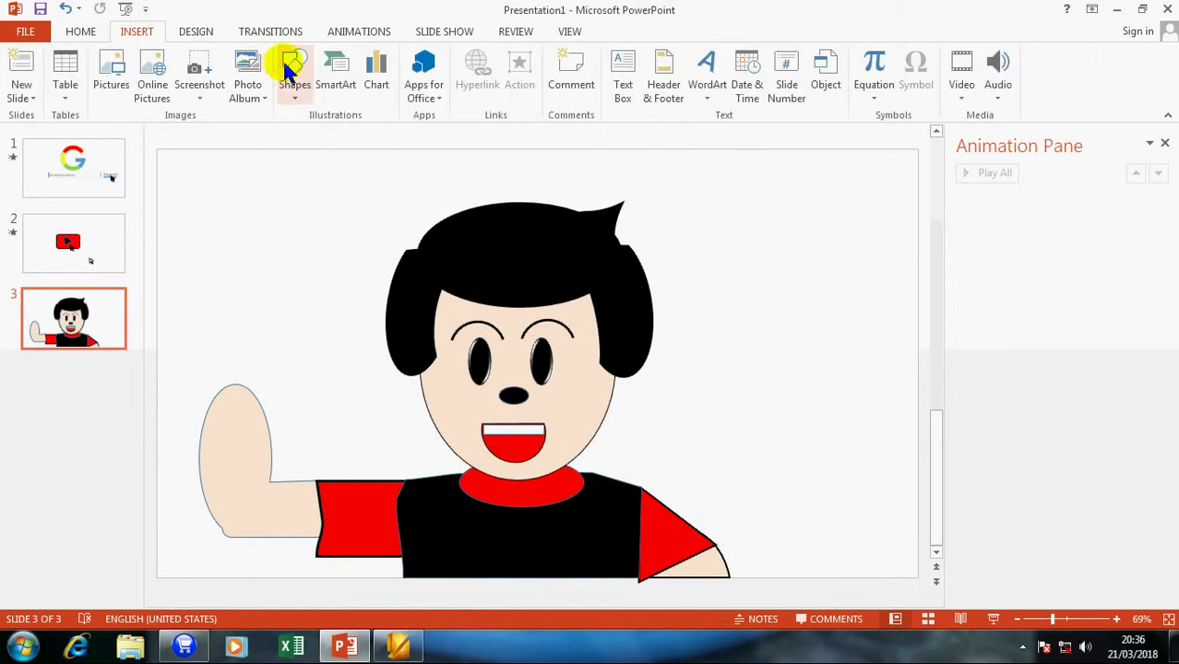
click(289, 71)
click(380, 135)
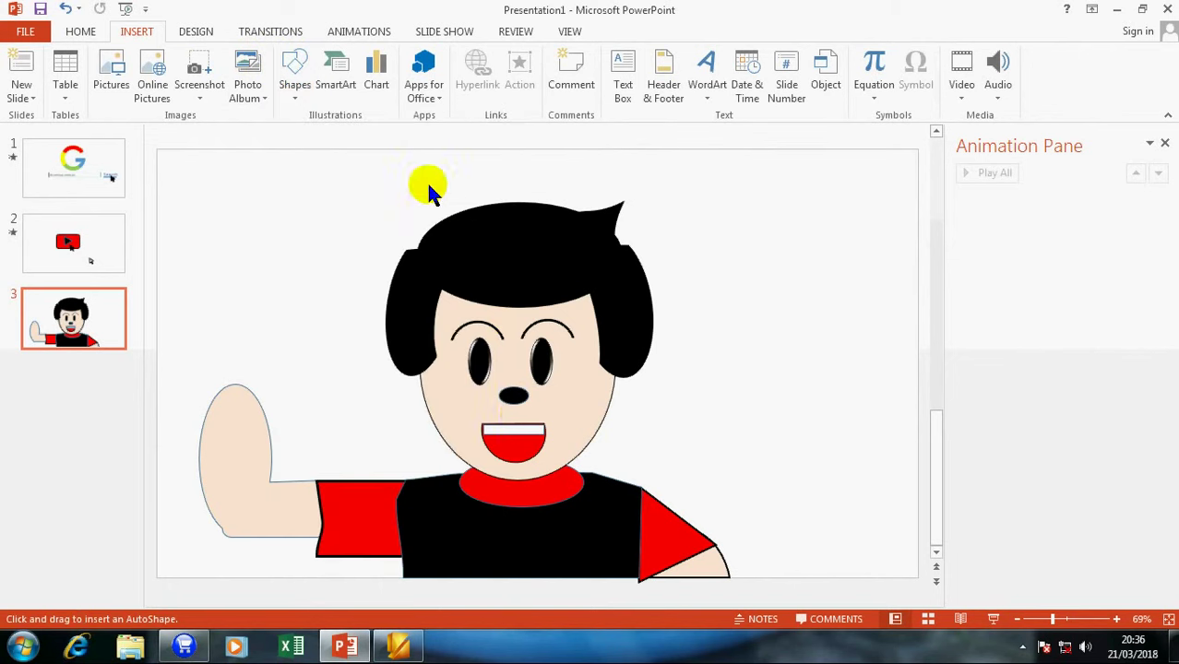
drag(603, 580, 666, 602)
click(646, 554)
shift+click(634, 581)
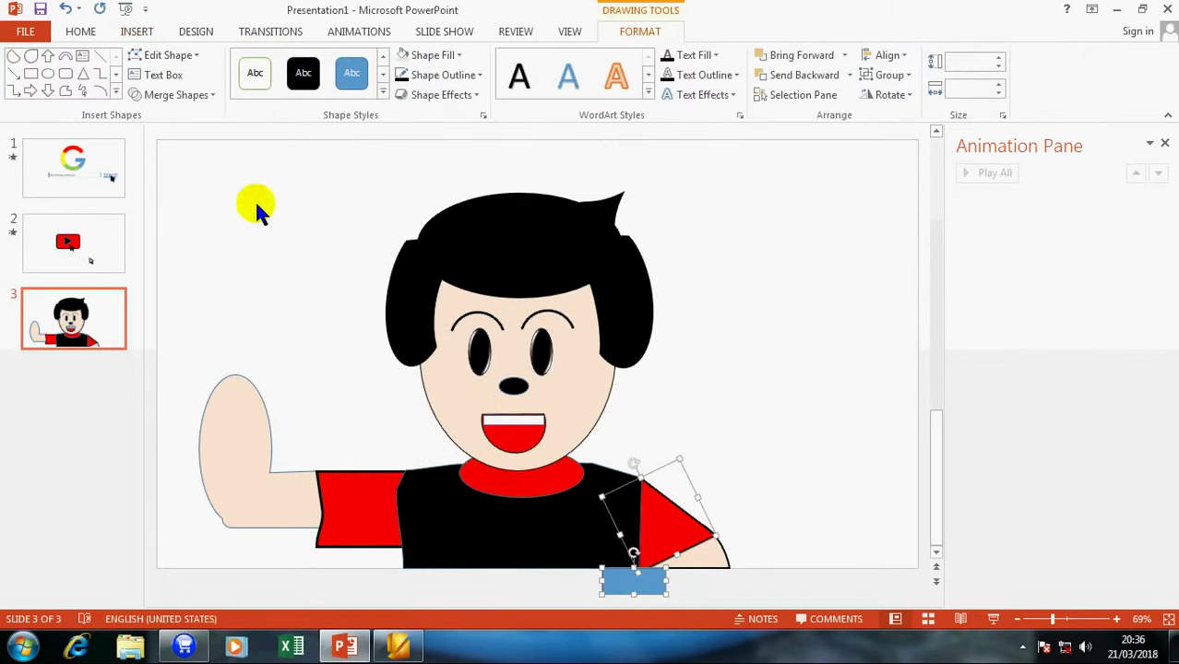
Step: Draw a small rounded rectangle, duplicate it with Ctrl+D, and fan the copies into fingers (one 1,36 × 0,54 cm)
click(137, 31)
click(295, 74)
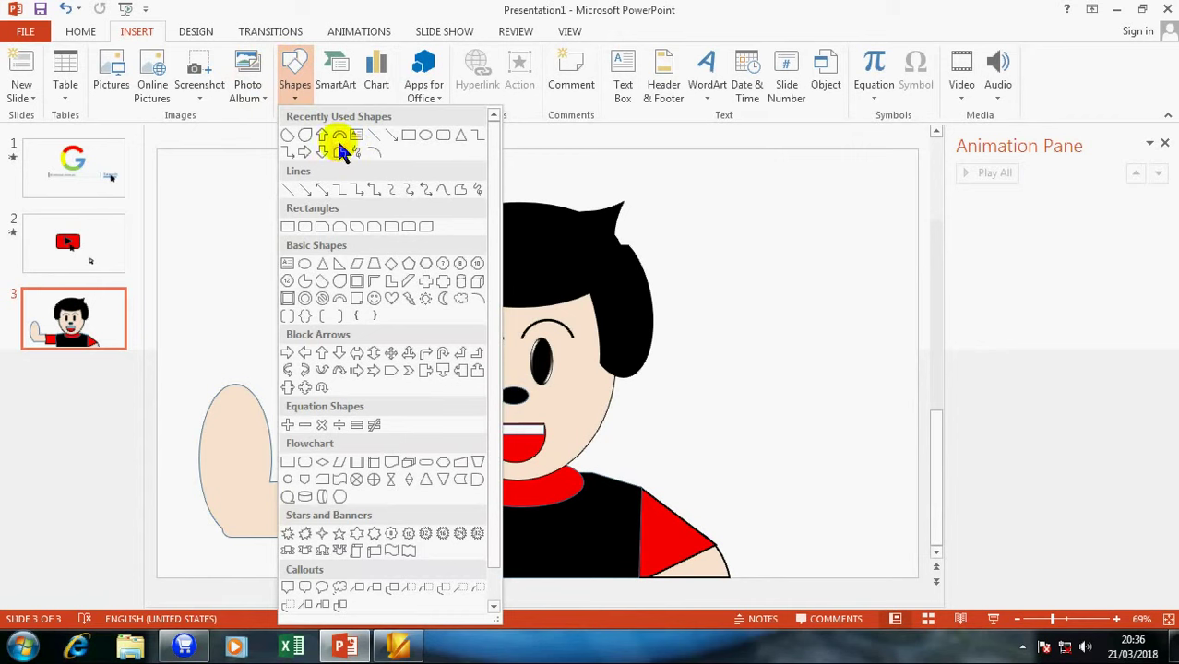
click(307, 230)
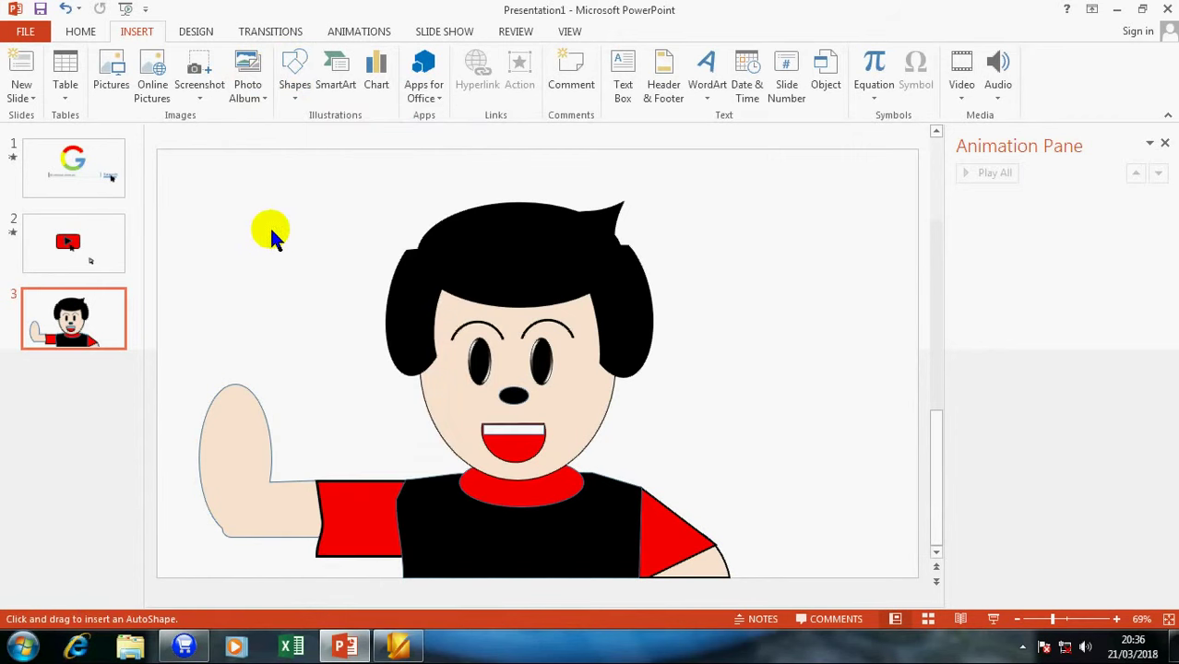
drag(272, 231, 280, 264)
key(ctrl+d)
key(ctrl+d)
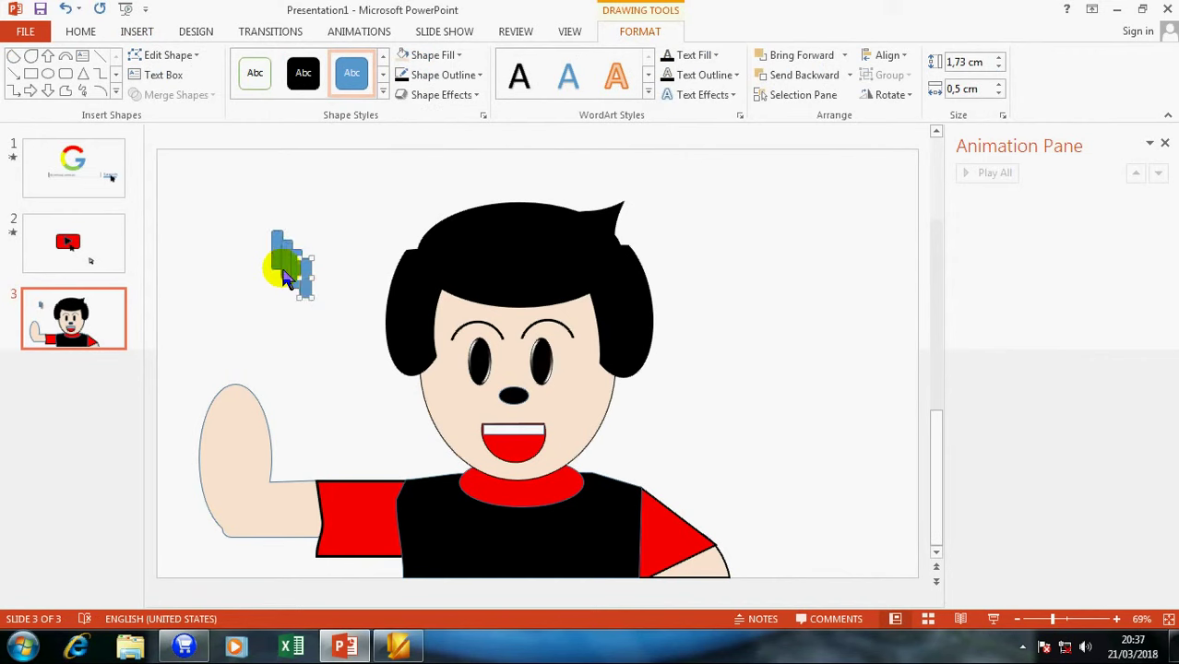
click(269, 258)
mouse_move(263, 259)
mouse_down()
mouse_move(288, 247)
mouse_move(307, 256)
mouse_up()
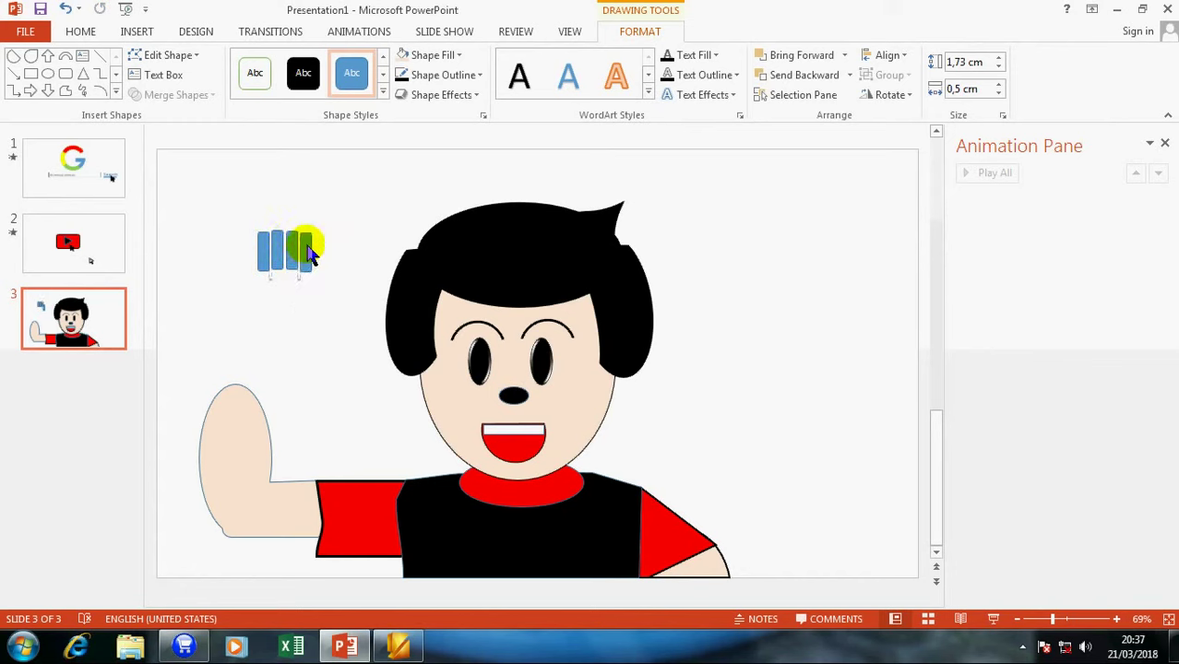
mouse_move(307, 255)
mouse_down()
mouse_move(321, 281)
mouse_move(323, 248)
mouse_move(321, 273)
mouse_move(333, 271)
mouse_up()
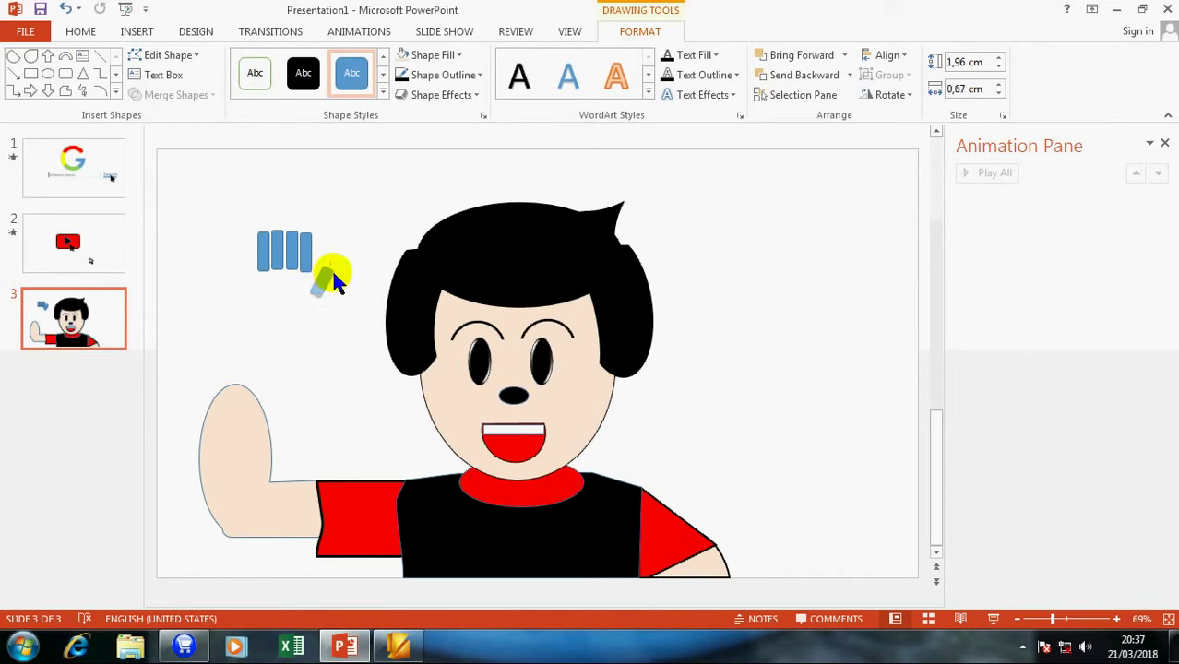
mouse_move(335, 278)
mouse_down()
mouse_move(272, 192)
mouse_move(253, 198)
mouse_move(263, 197)
mouse_move(261, 258)
mouse_move(311, 282)
mouse_move(323, 263)
mouse_move(274, 241)
mouse_move(293, 208)
mouse_move(276, 188)
mouse_move(280, 241)
mouse_up()
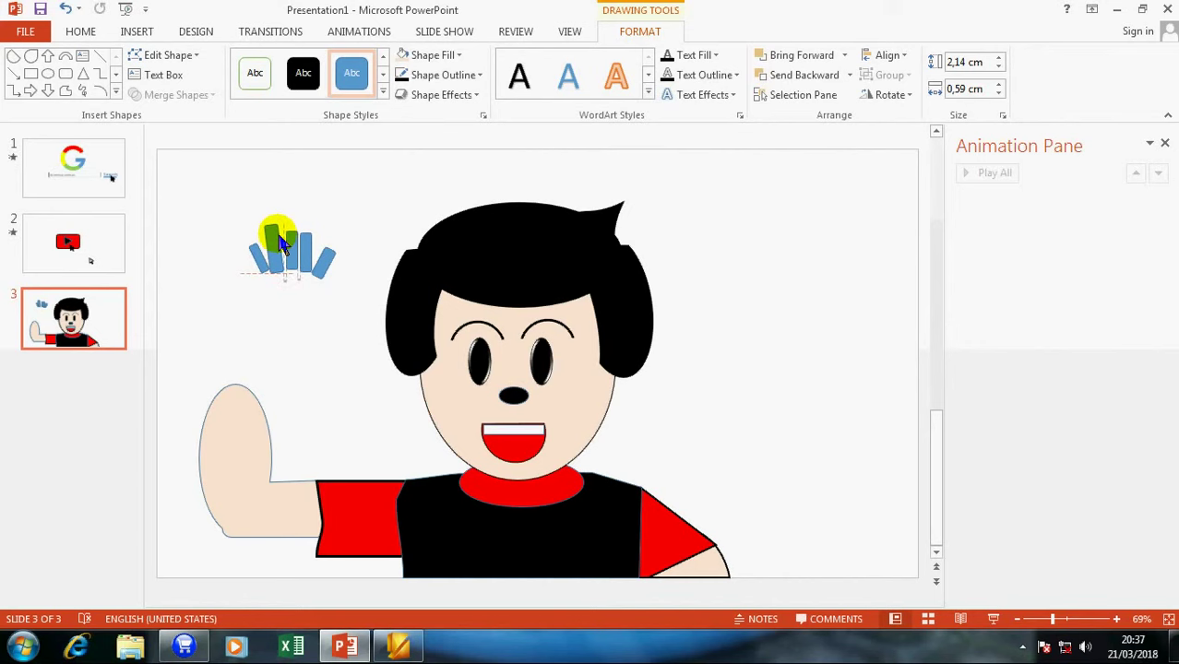
mouse_move(280, 242)
mouse_down()
mouse_move(300, 245)
mouse_move(284, 212)
mouse_move(312, 238)
mouse_move(316, 210)
mouse_move(318, 238)
mouse_up()
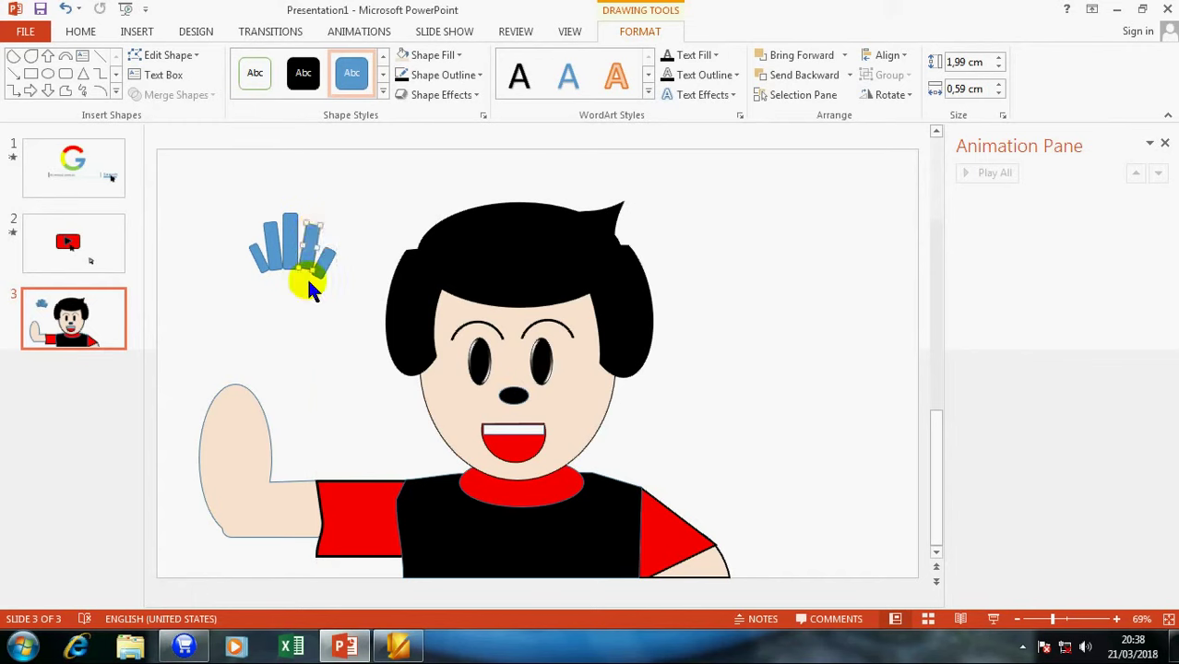
Step: Draw a small oval palm under the five fingers and select all the hand parts
click(51, 76)
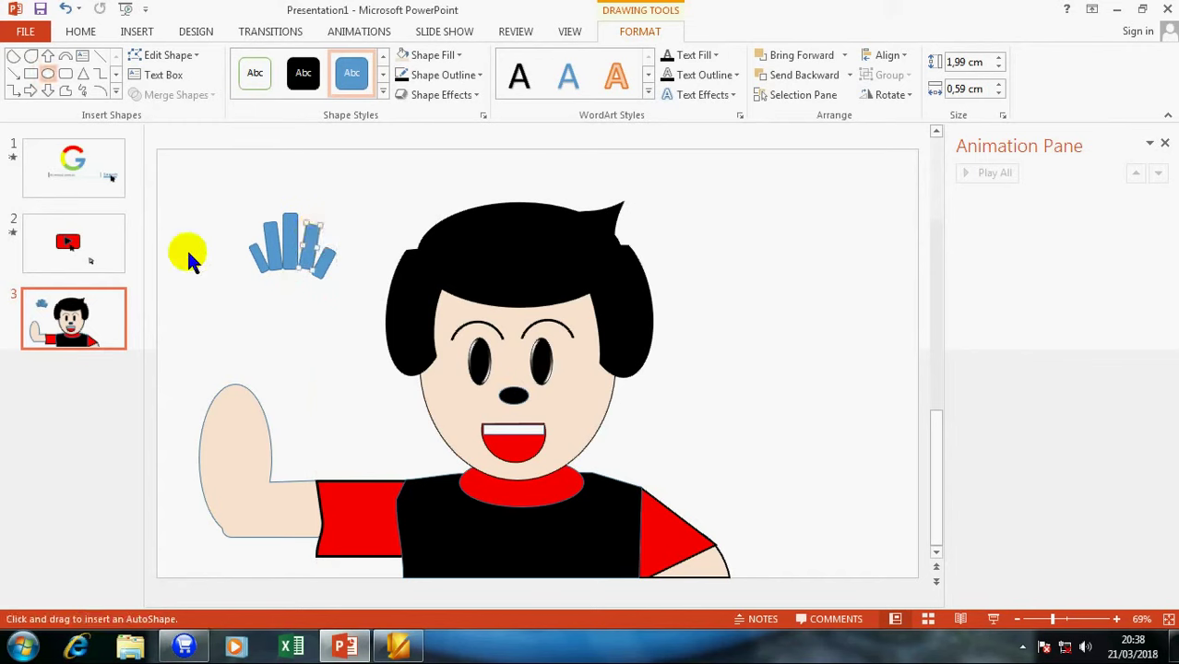
mouse_move(270, 304)
mouse_down()
mouse_move(312, 352)
mouse_move(286, 311)
mouse_up()
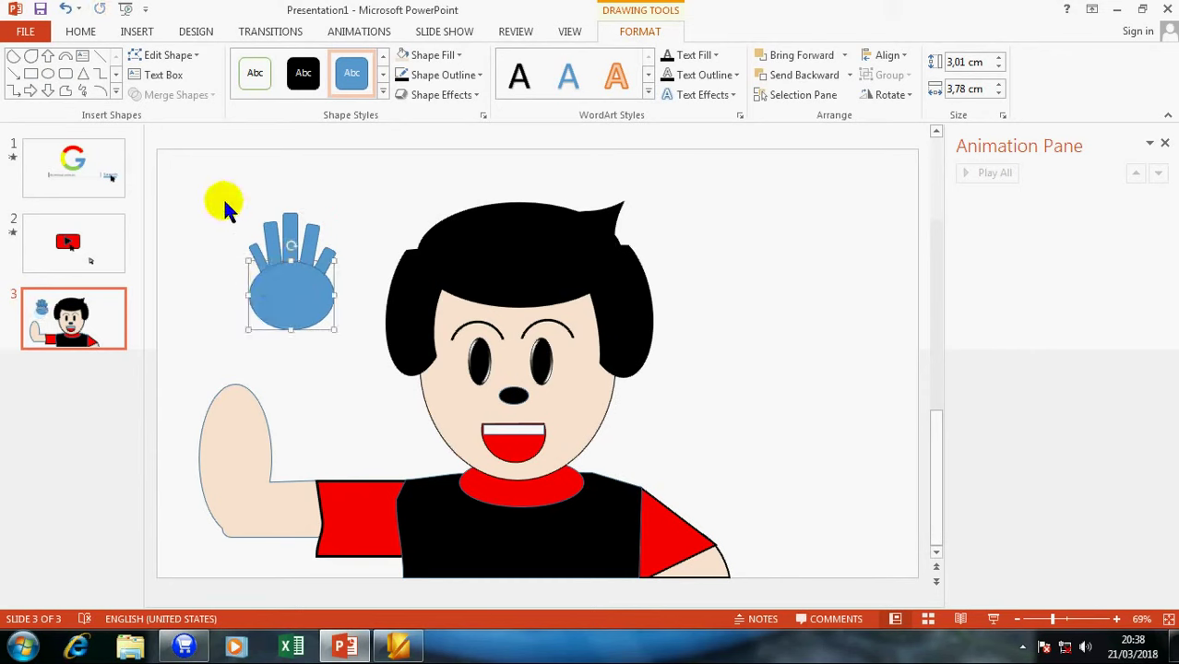
mouse_move(257, 267)
mouse_down()
mouse_move(265, 296)
mouse_move(275, 292)
mouse_up()
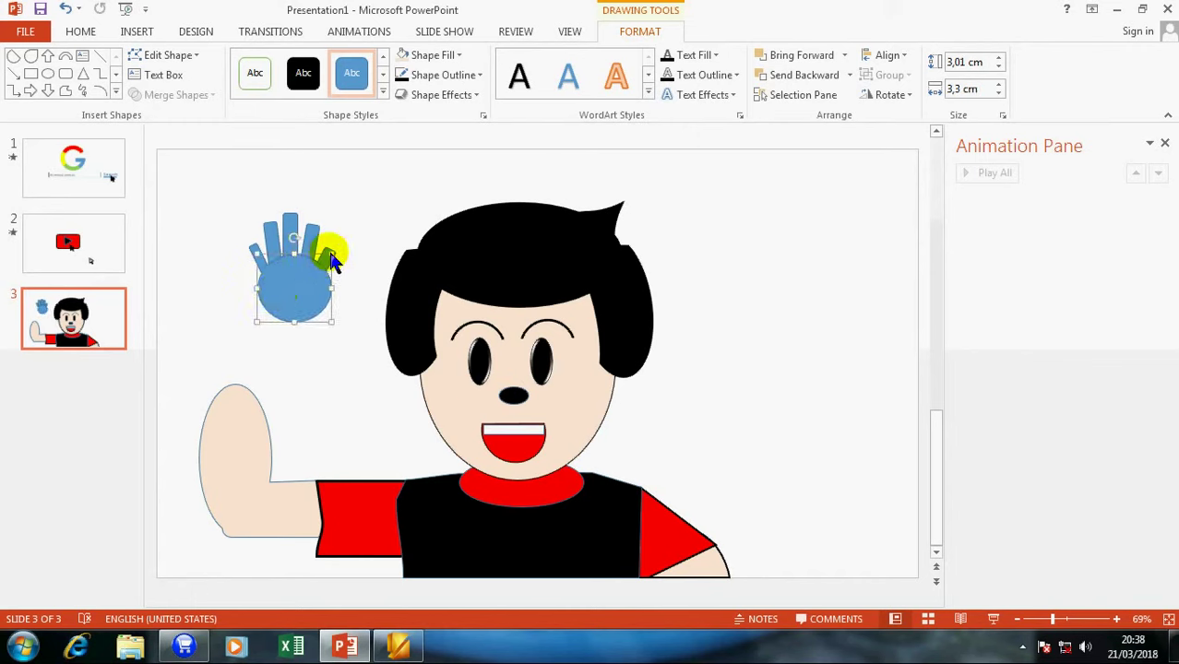
drag(330, 262, 331, 266)
click(298, 296)
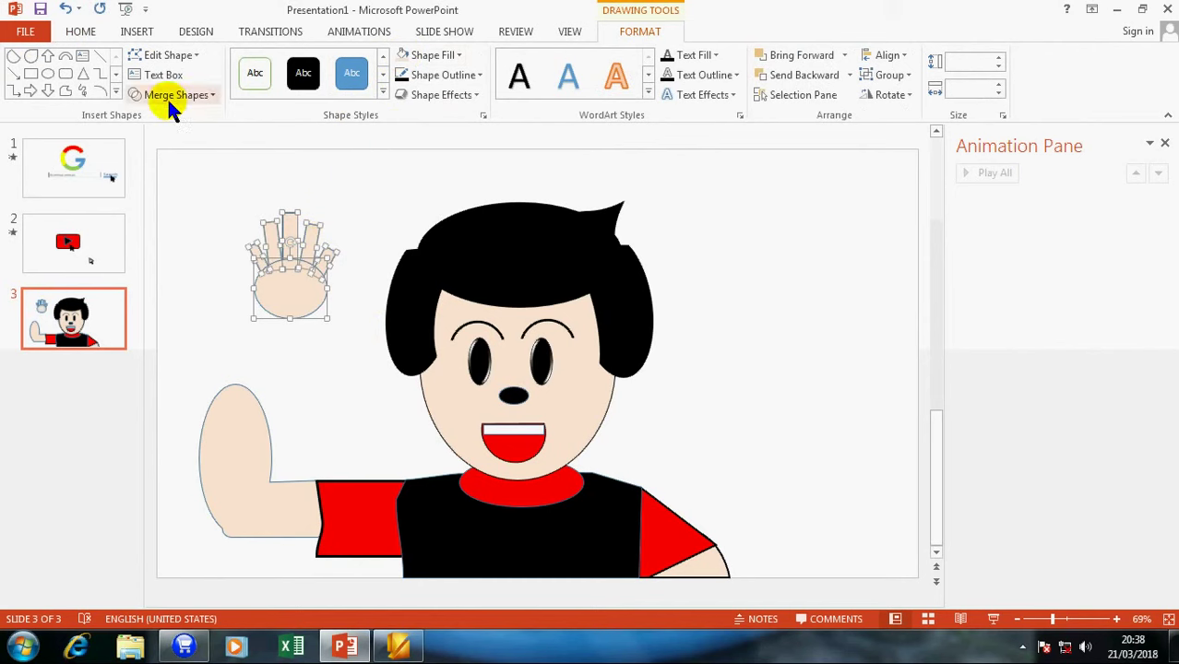
Step: Union the fingers and palm into one hand and move it onto the raised arm
click(172, 95)
click(171, 118)
drag(253, 293, 225, 376)
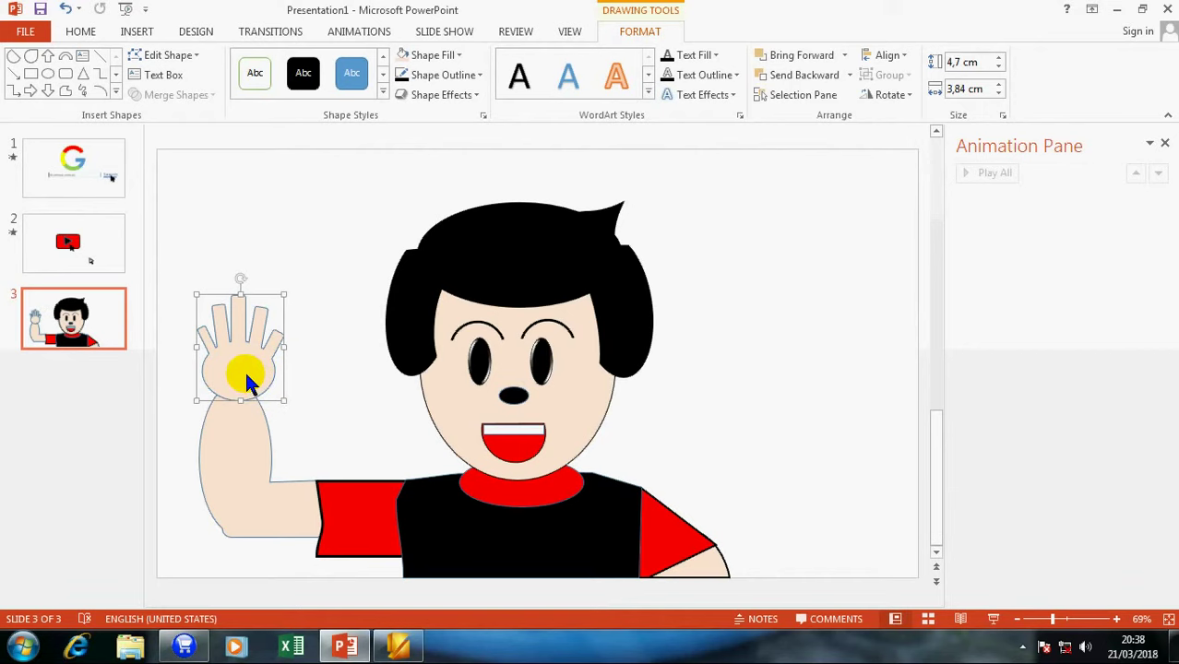
Step: Union the hand with the arm into a single outline
shift+click(248, 440)
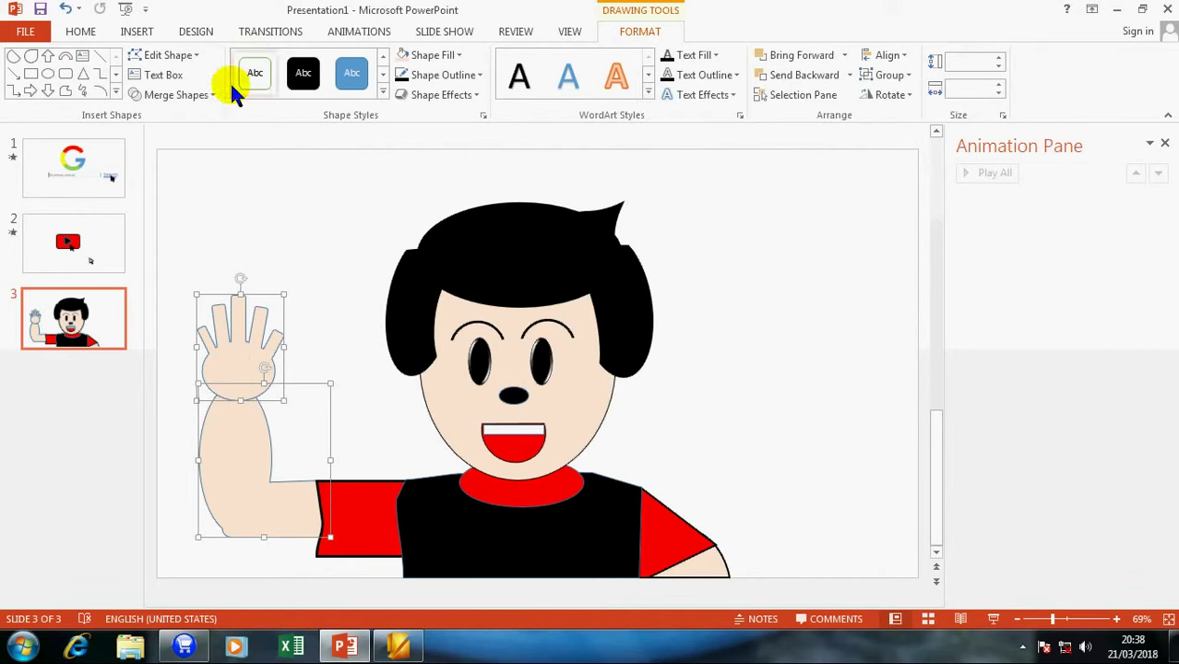
click(177, 96)
click(176, 117)
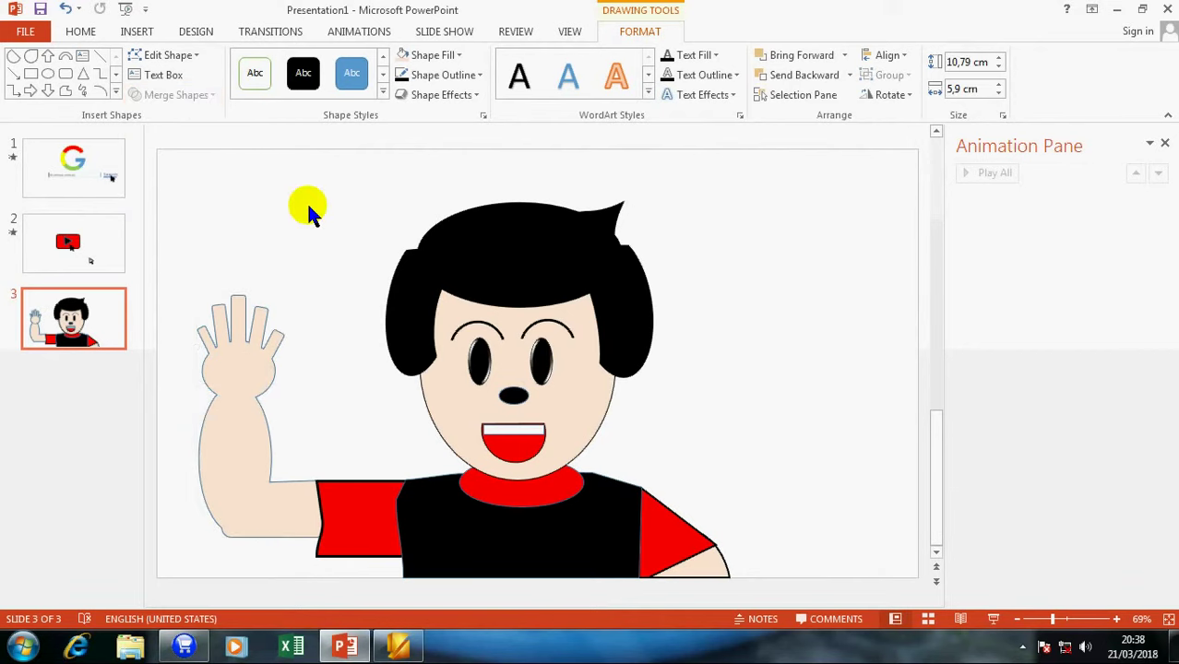
click(309, 211)
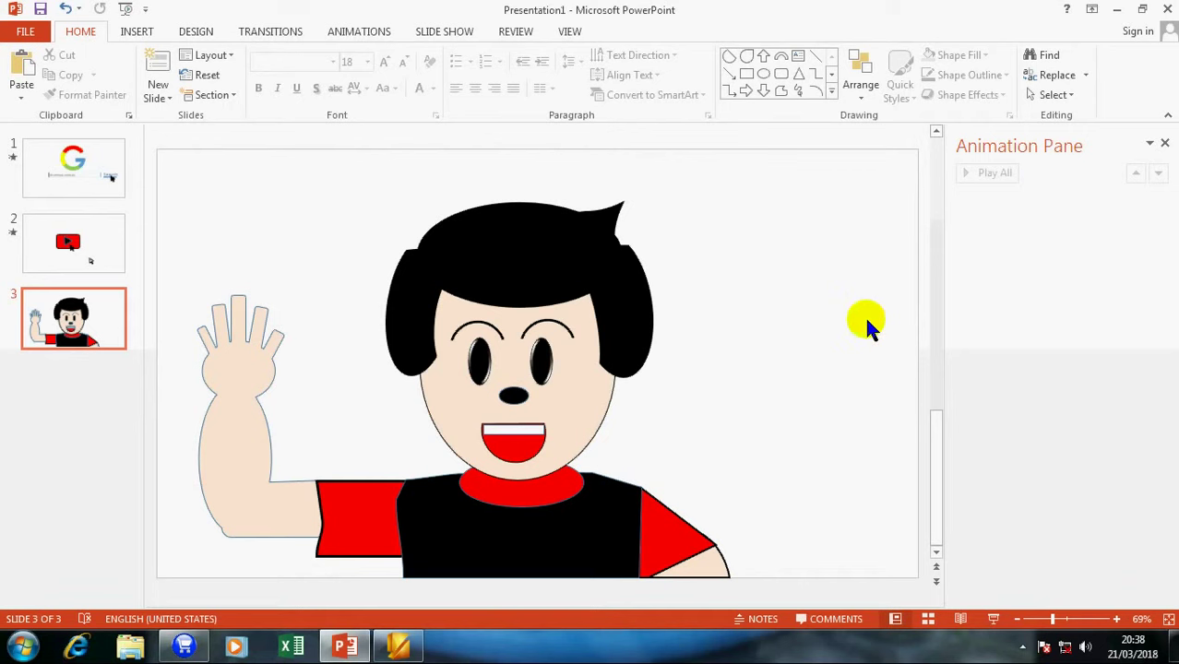
Step: Duplicate the hand-and-arm shape, tilt the copy slightly left, and send it behind the body
click(266, 369)
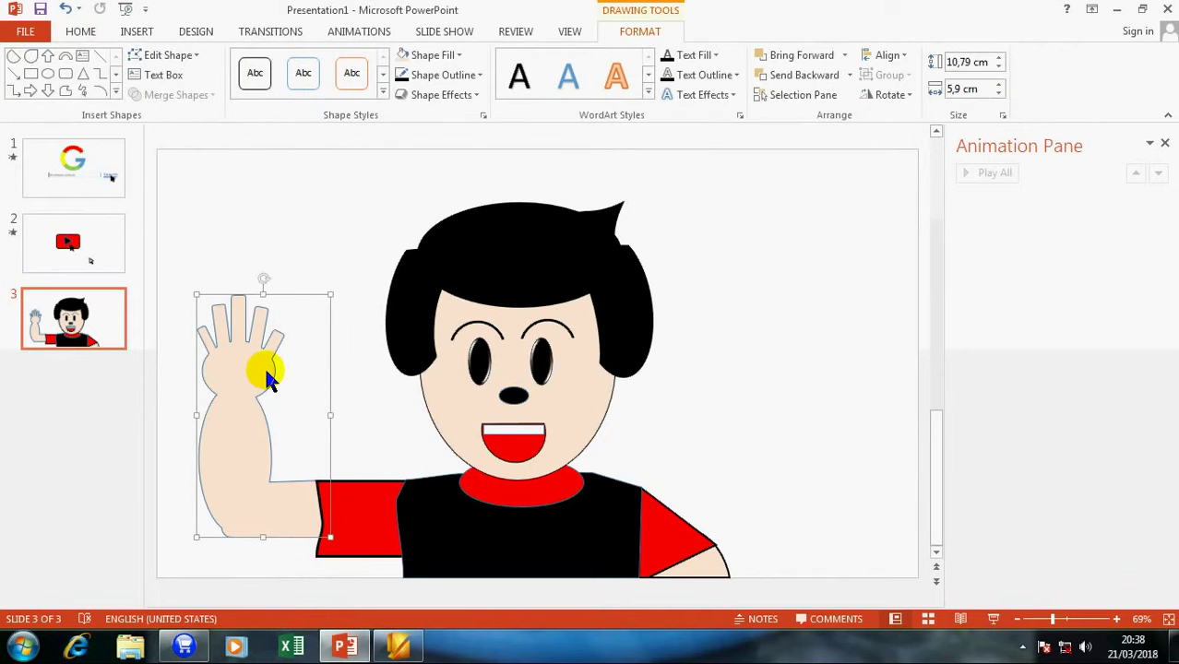
key(ctrl+d)
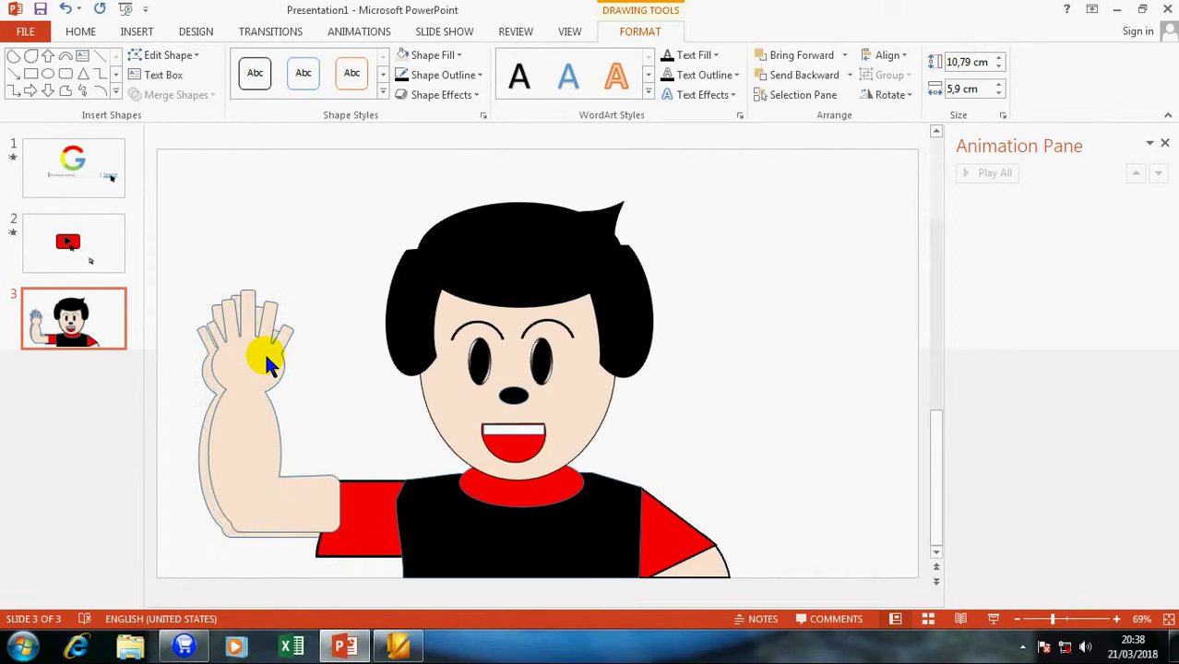
drag(266, 360, 268, 337)
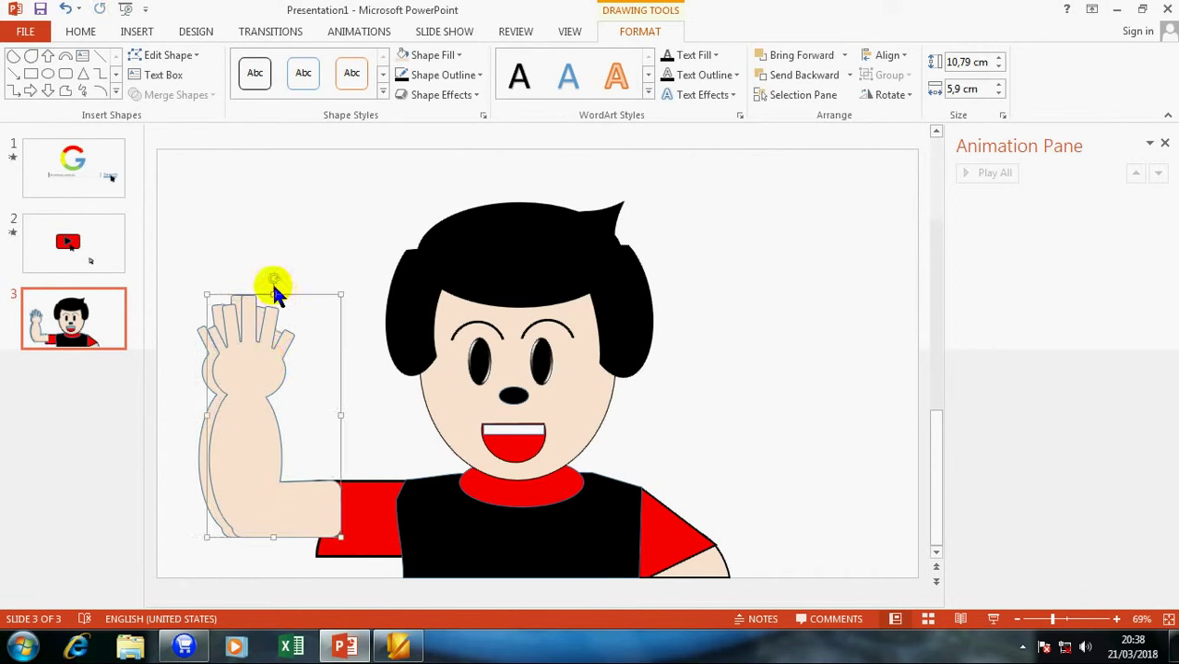
drag(272, 280, 256, 277)
mouse_move(246, 415)
mouse_down()
mouse_move(218, 424)
mouse_move(260, 414)
mouse_up()
right_click(236, 528)
mouse_move(295, 408)
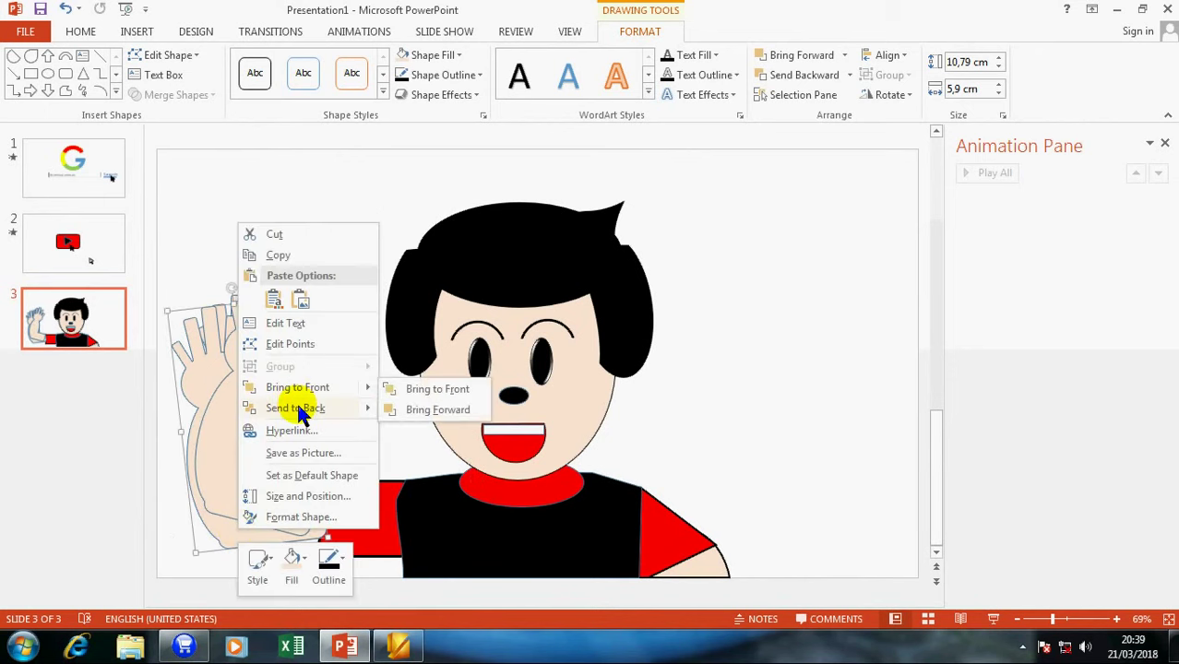
click(272, 500)
right_click(261, 493)
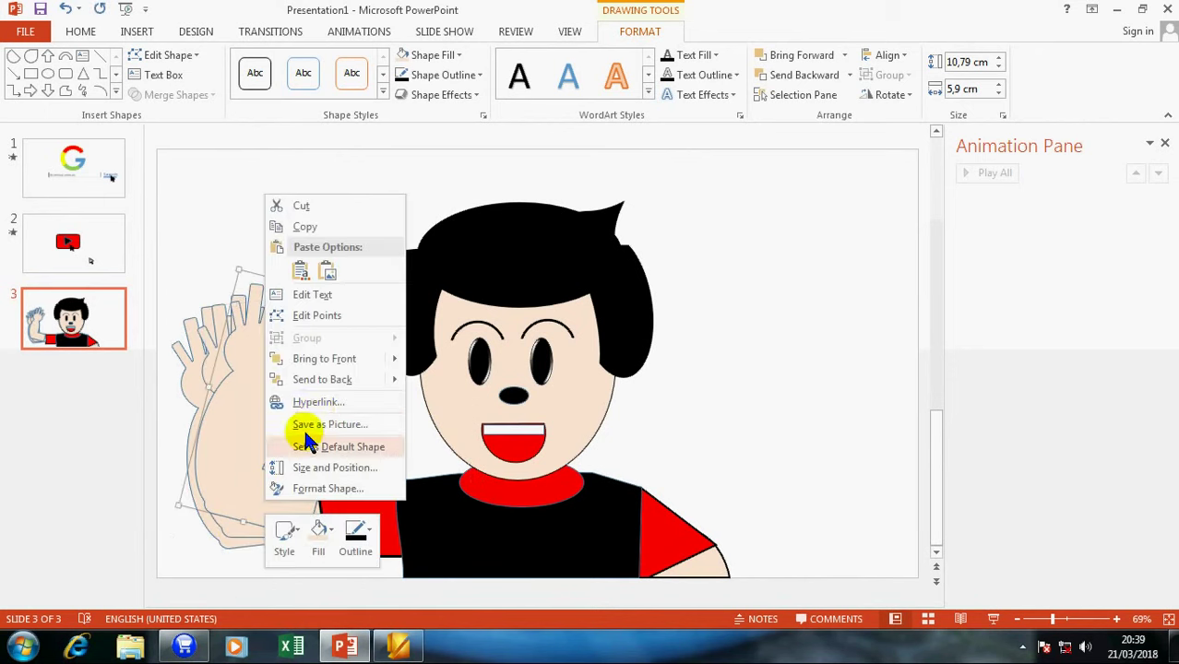
click(323, 380)
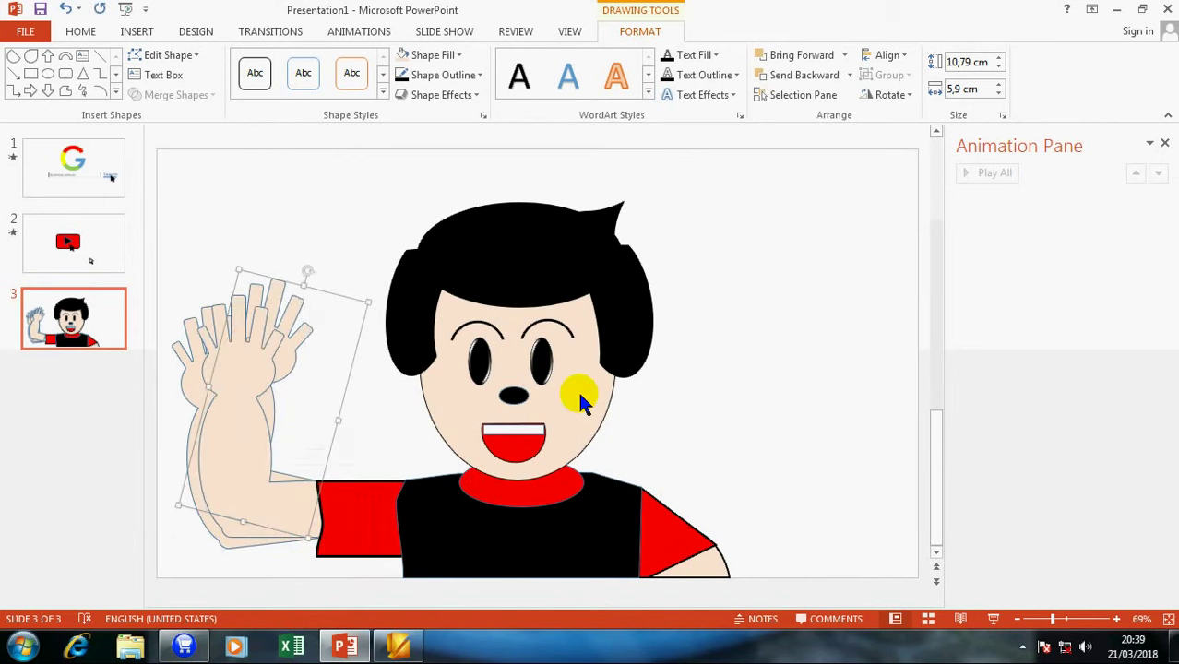
Step: Select all three overlapping arms and give them the Appear animation
click(293, 346)
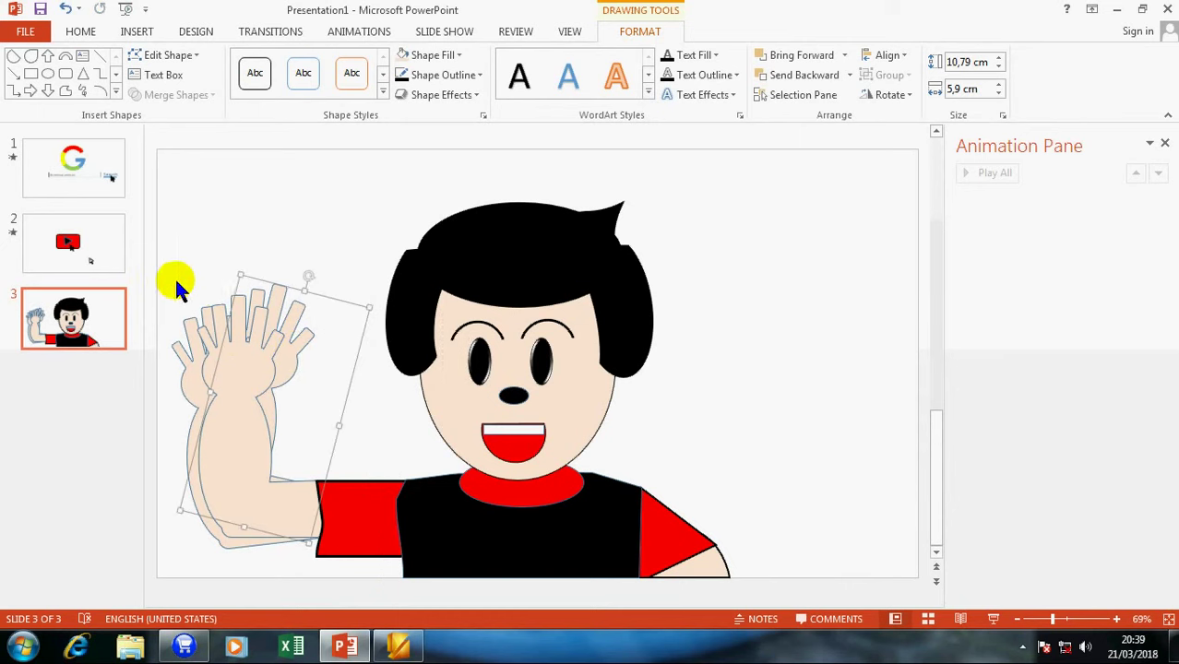
click(300, 443)
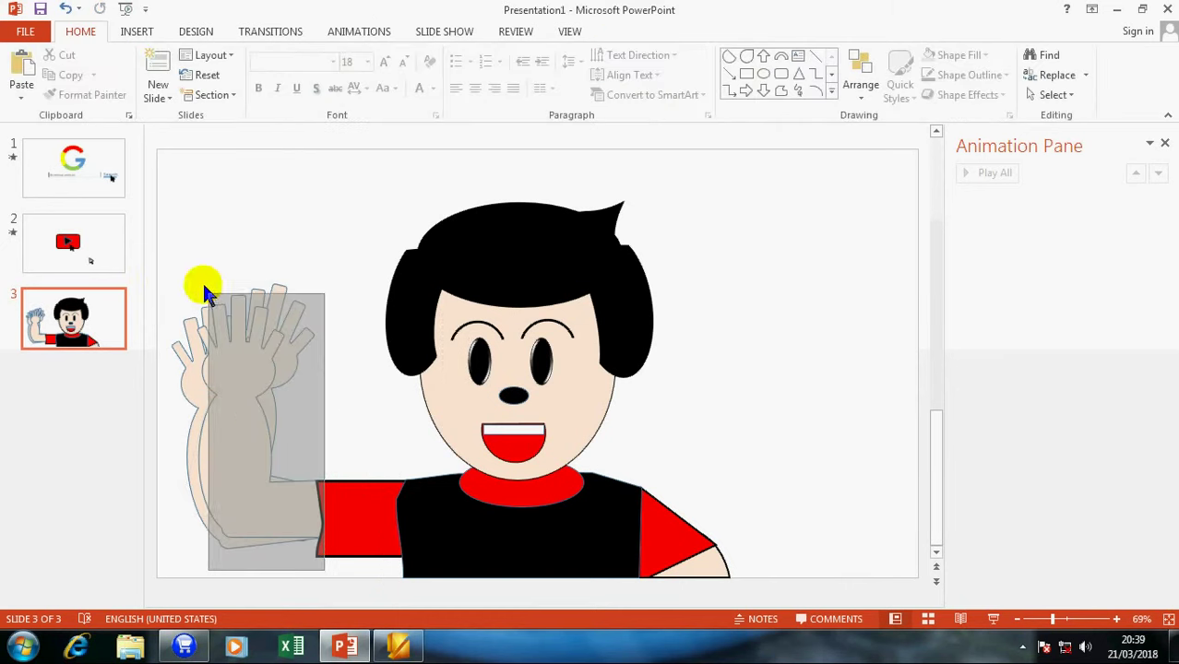
drag(287, 372, 155, 250)
double_click(257, 392)
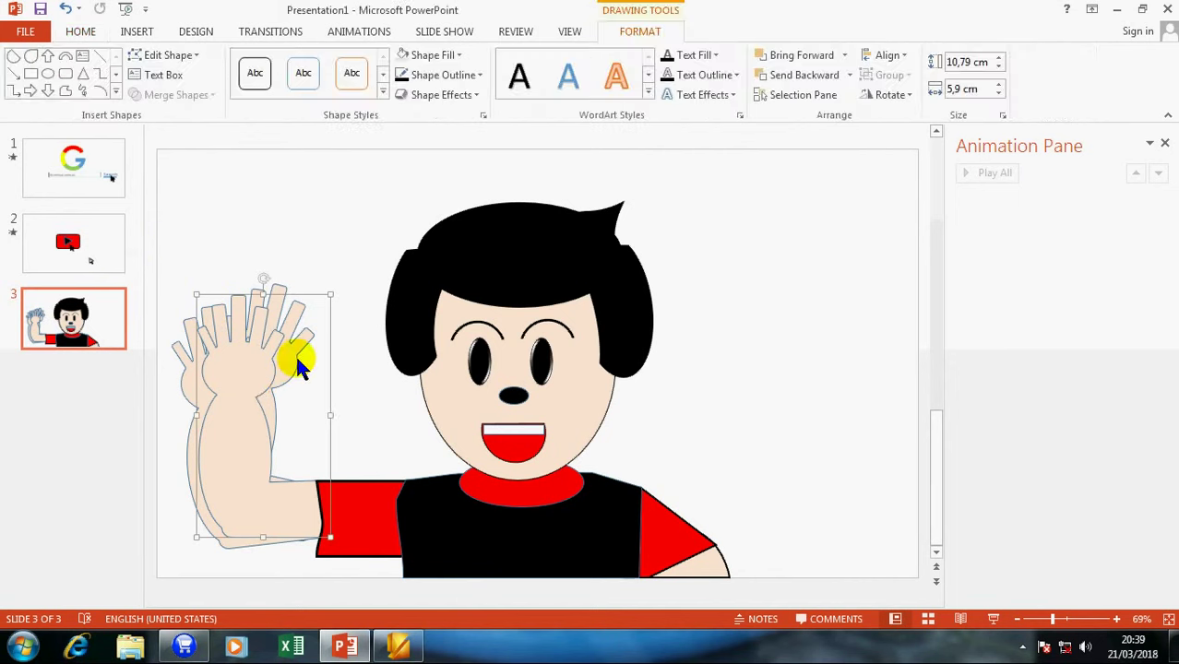
drag(297, 365, 196, 383)
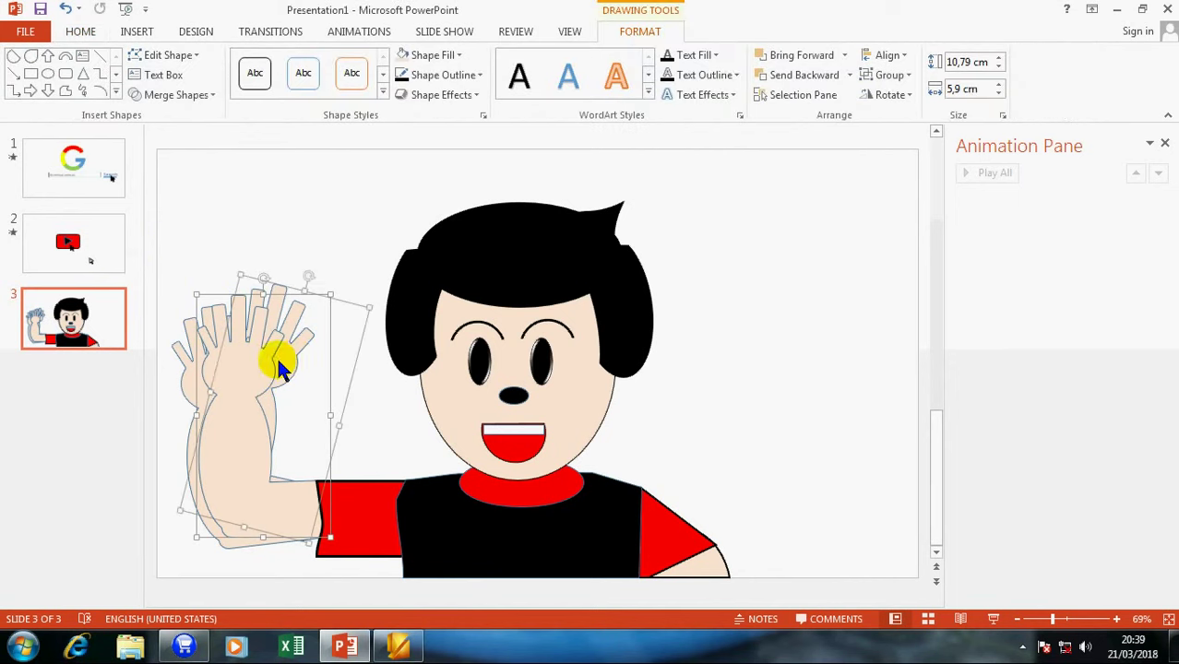
click(186, 369)
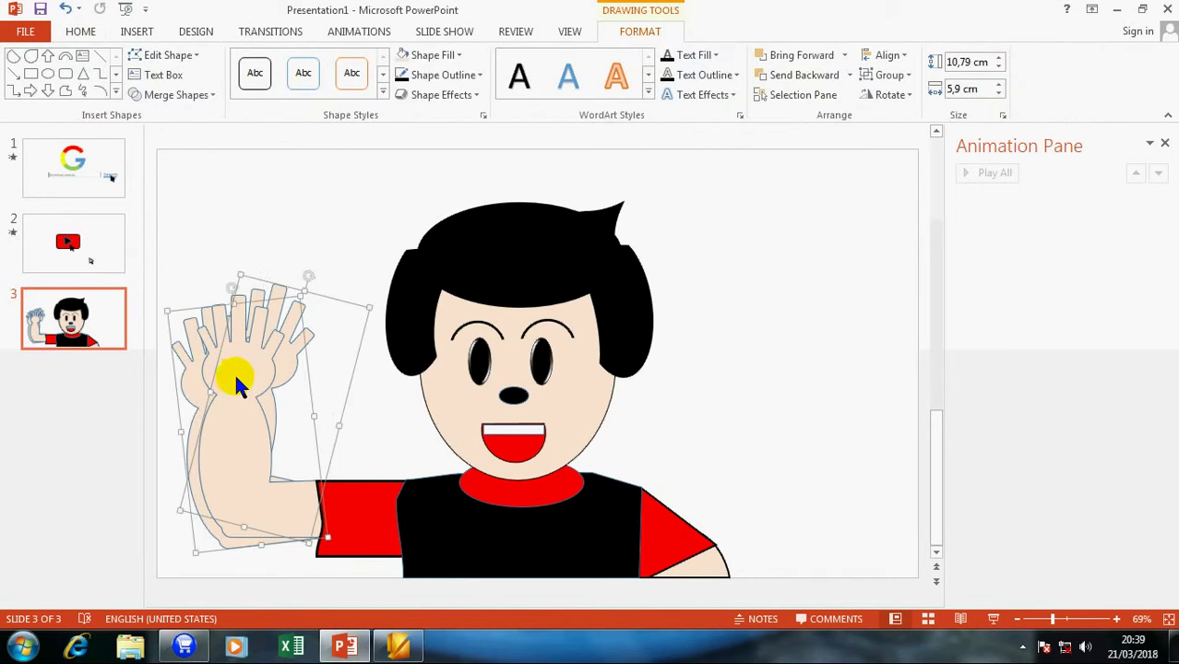
shift+click(231, 356)
click(359, 31)
click(158, 73)
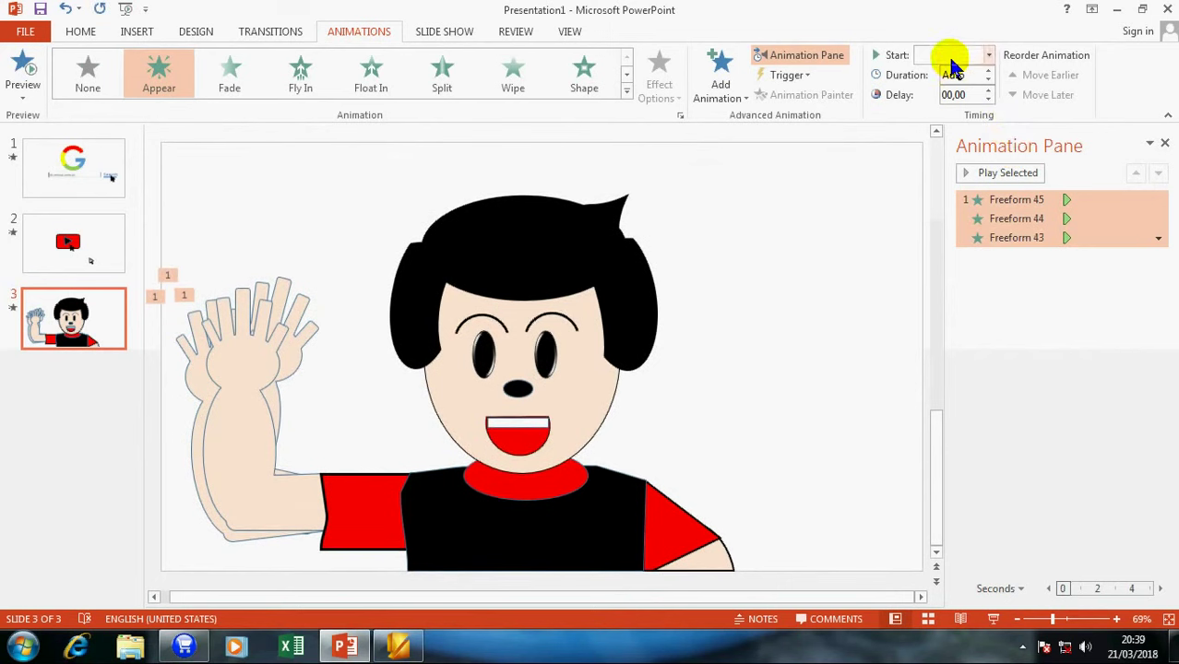
Step: Start the arm animations With Previous, raising Freeform 44's delay and Freeform 43's to 01,50
click(953, 58)
click(956, 91)
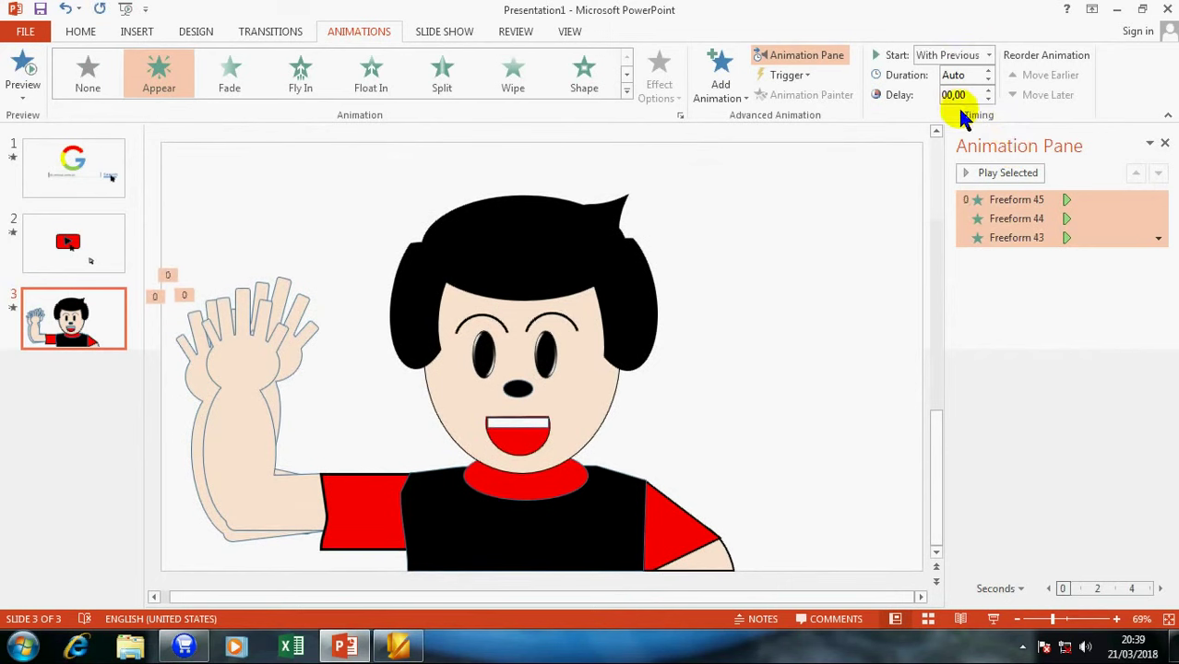
click(997, 220)
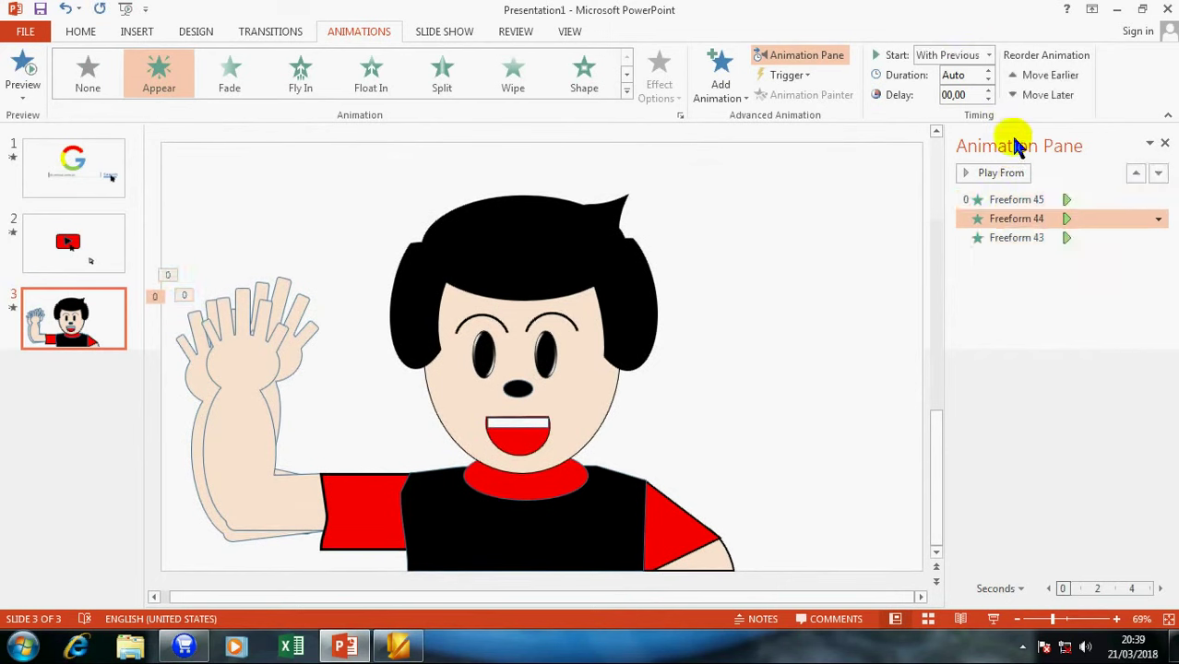
click(986, 89)
click(1016, 238)
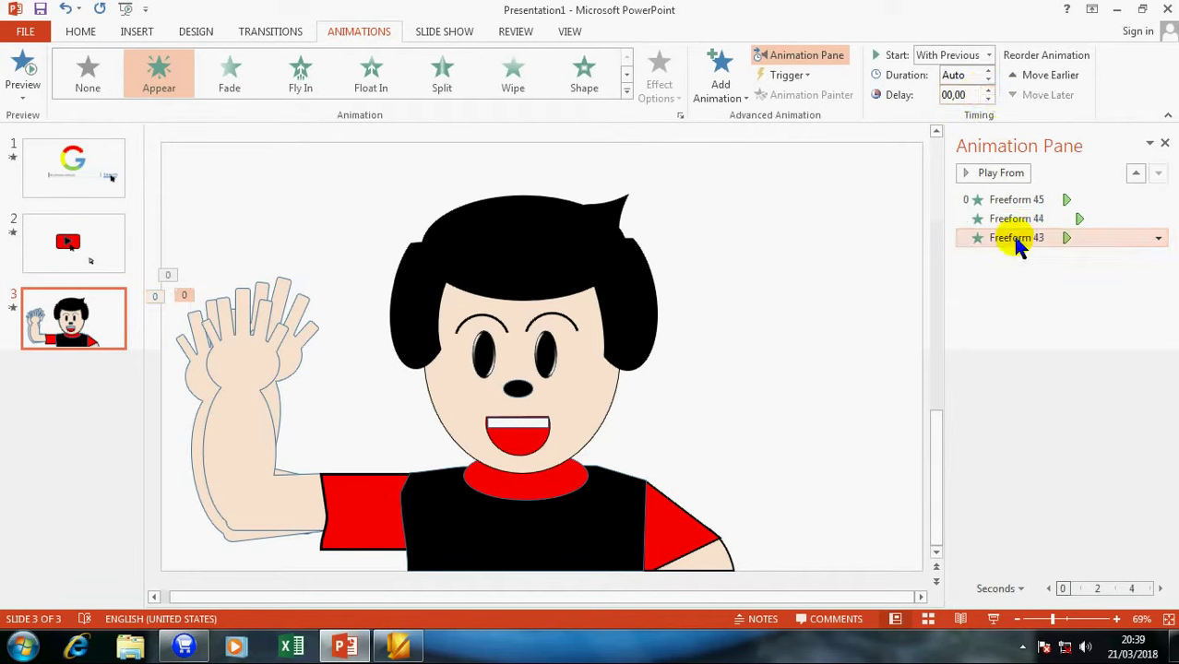
click(989, 90)
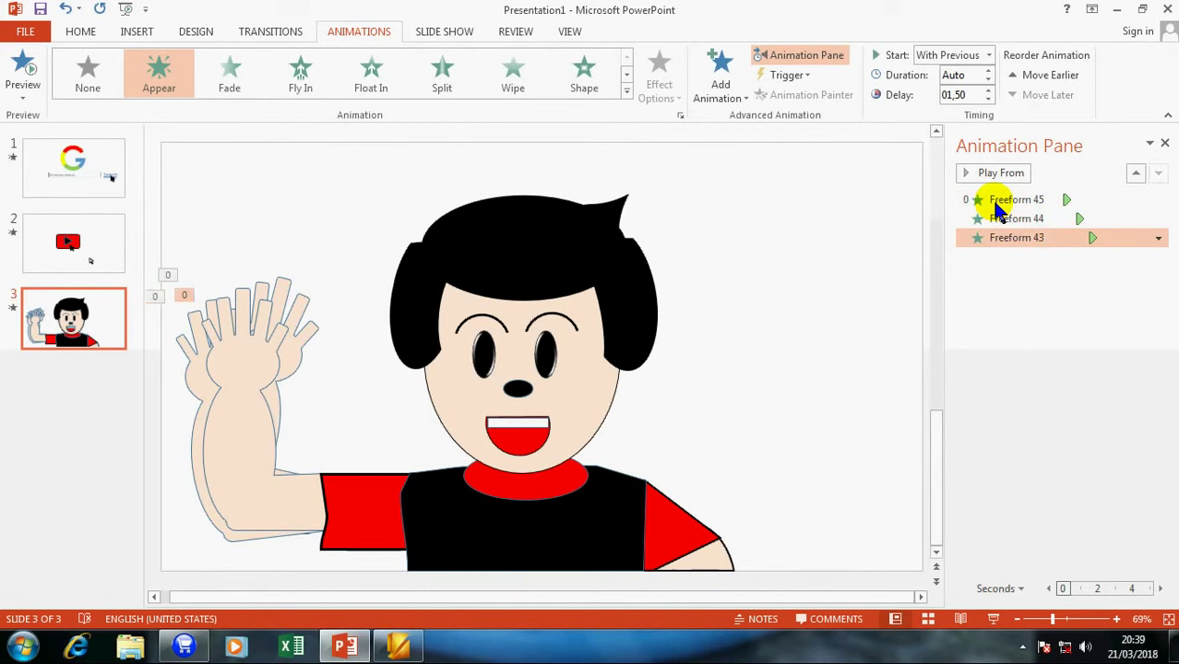
key(Up)
key(Up)
key(ctrl+a)
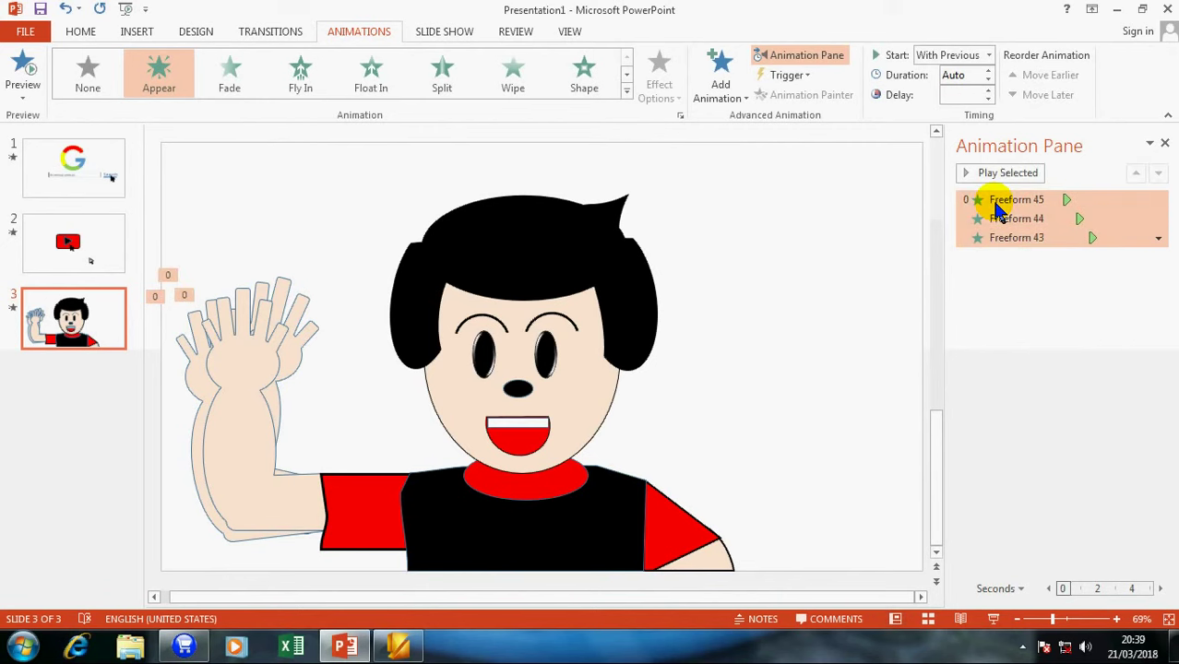
Step: Add a Disappear exit to the three arm Freeforms, starting With Previous
click(627, 97)
click(720, 78)
scroll(720, 350, down, 5)
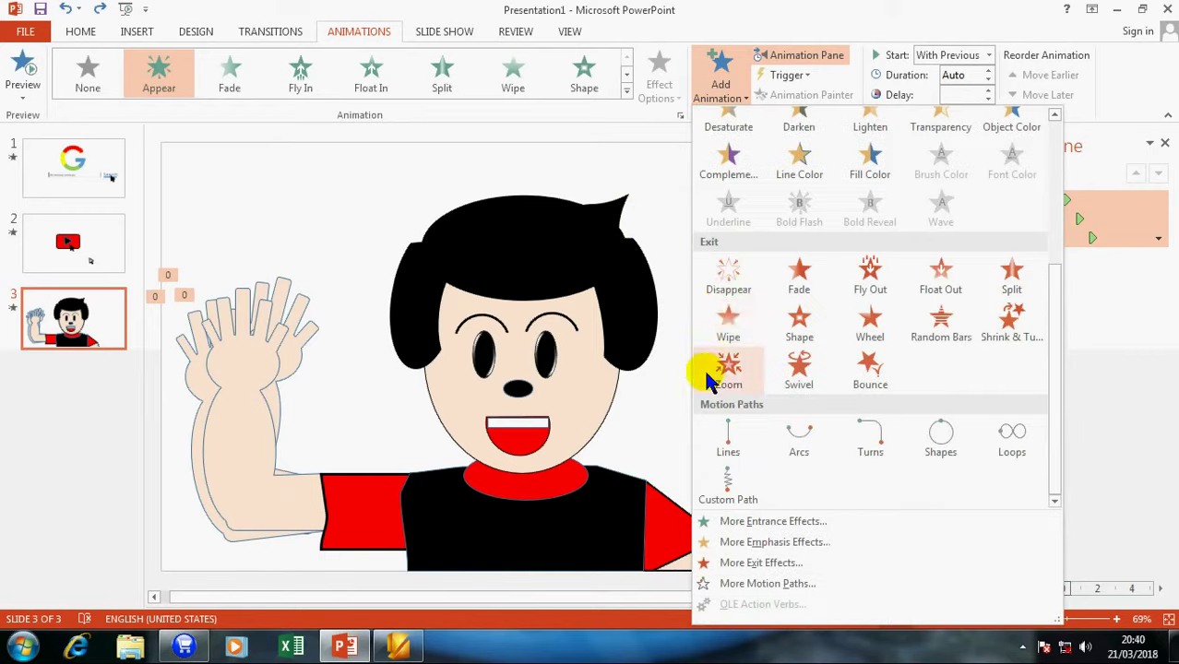
click(725, 268)
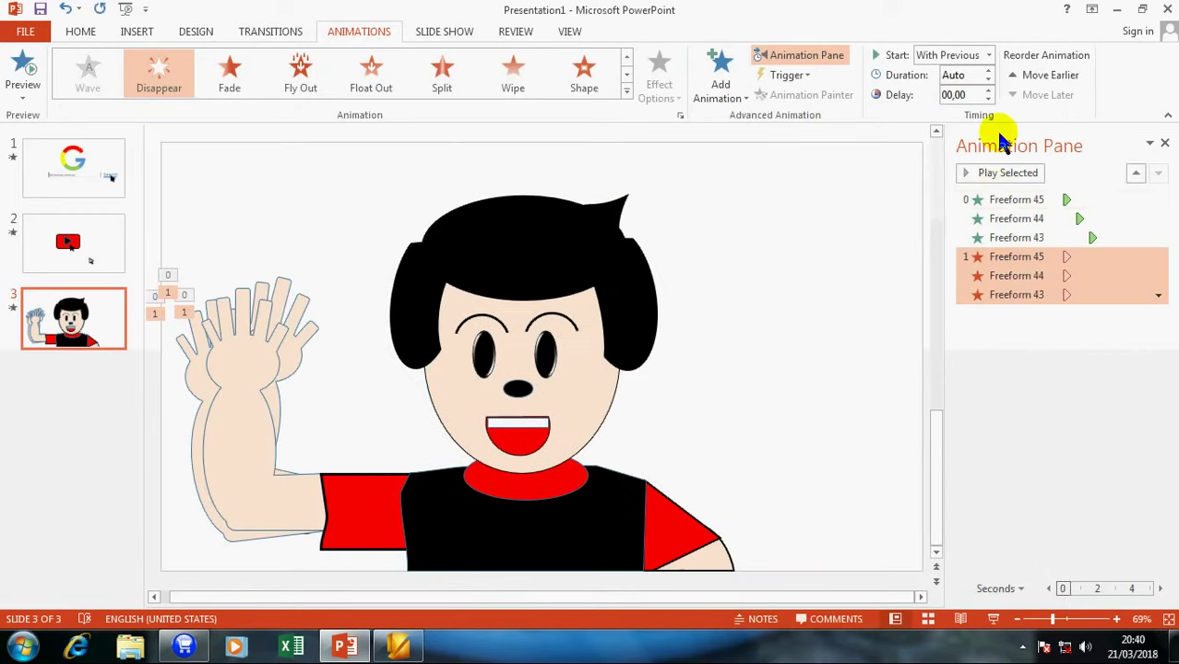
click(976, 55)
click(949, 92)
text(01,5)
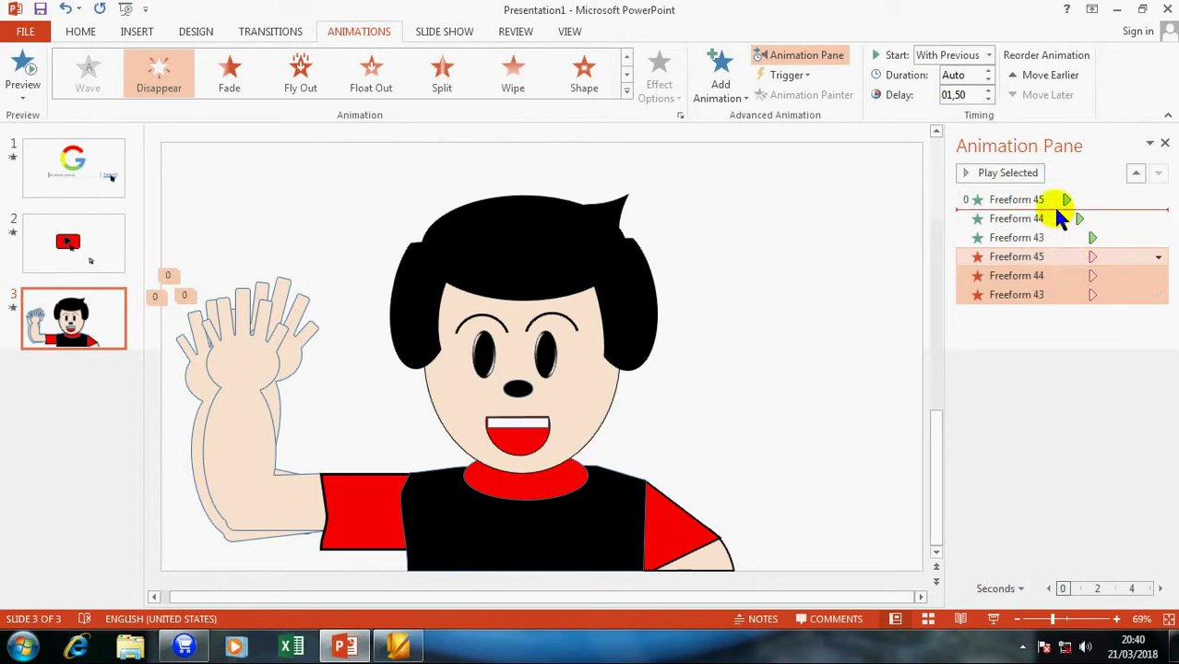
Step: Reorder the Animation Pane so each Freeform's Disappear sits right after its own Appear
drag(1075, 267, 1051, 205)
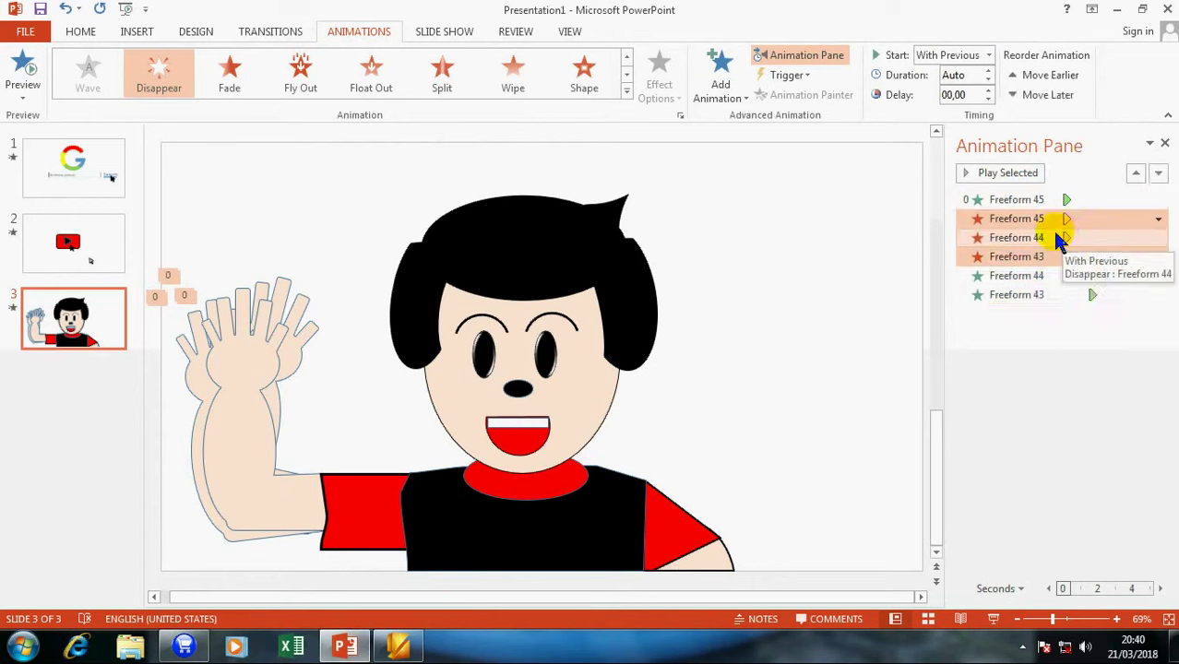
drag(1061, 250, 1085, 288)
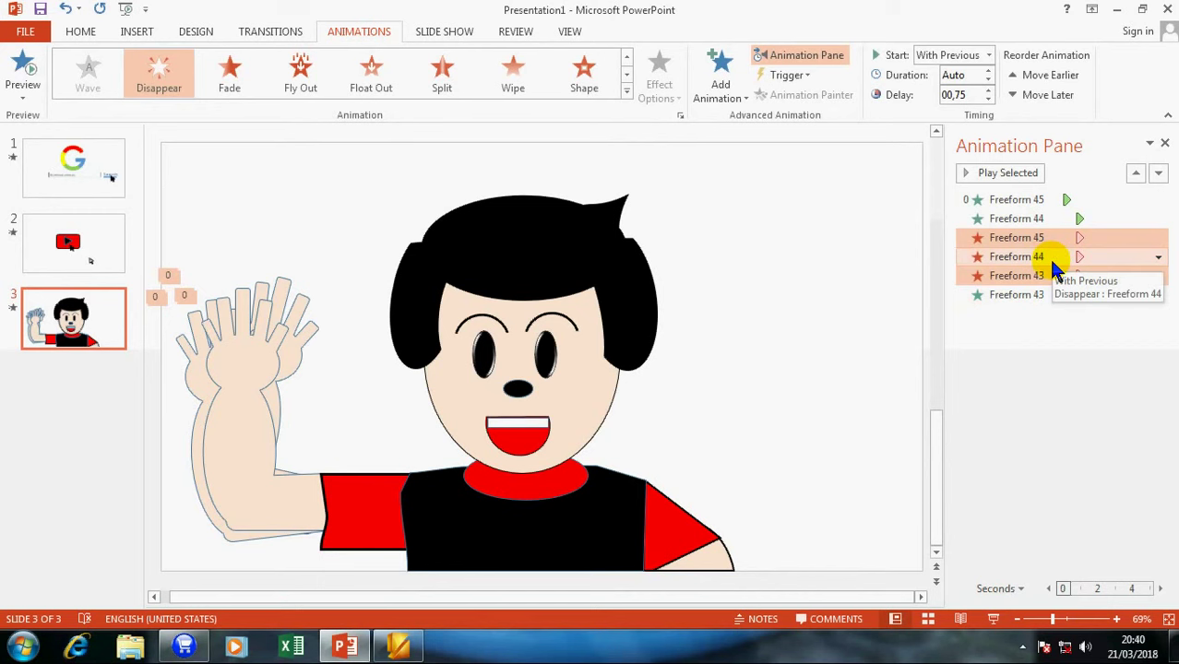
click(1067, 294)
click(1050, 234)
drag(1049, 230, 1049, 210)
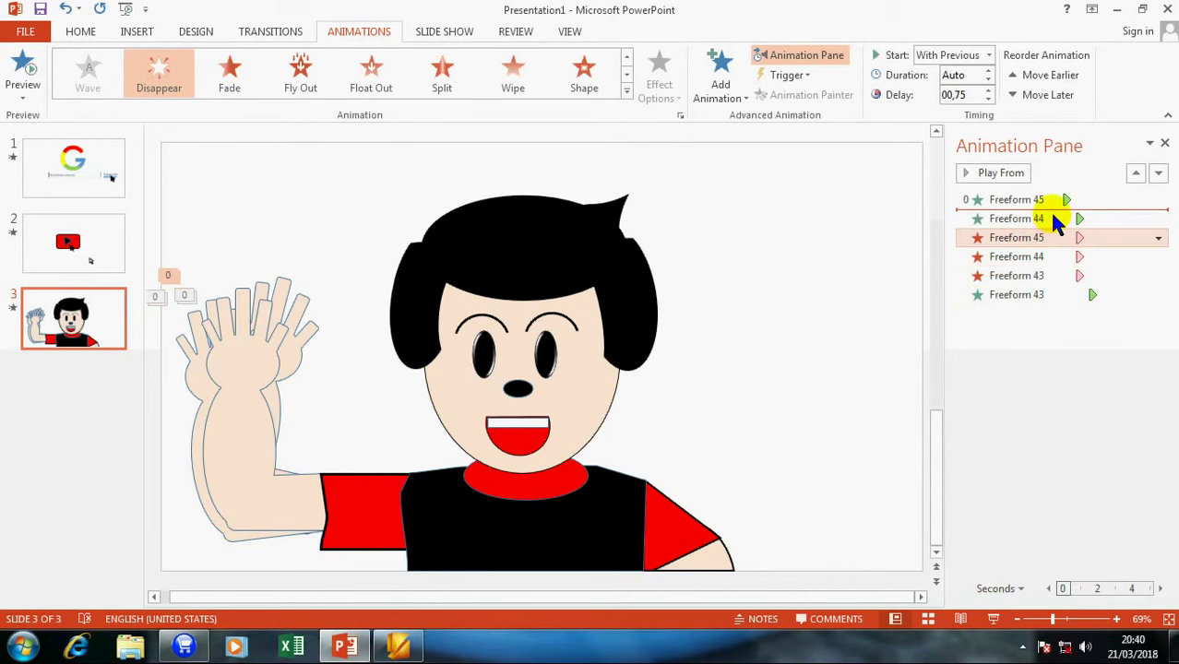
click(1057, 277)
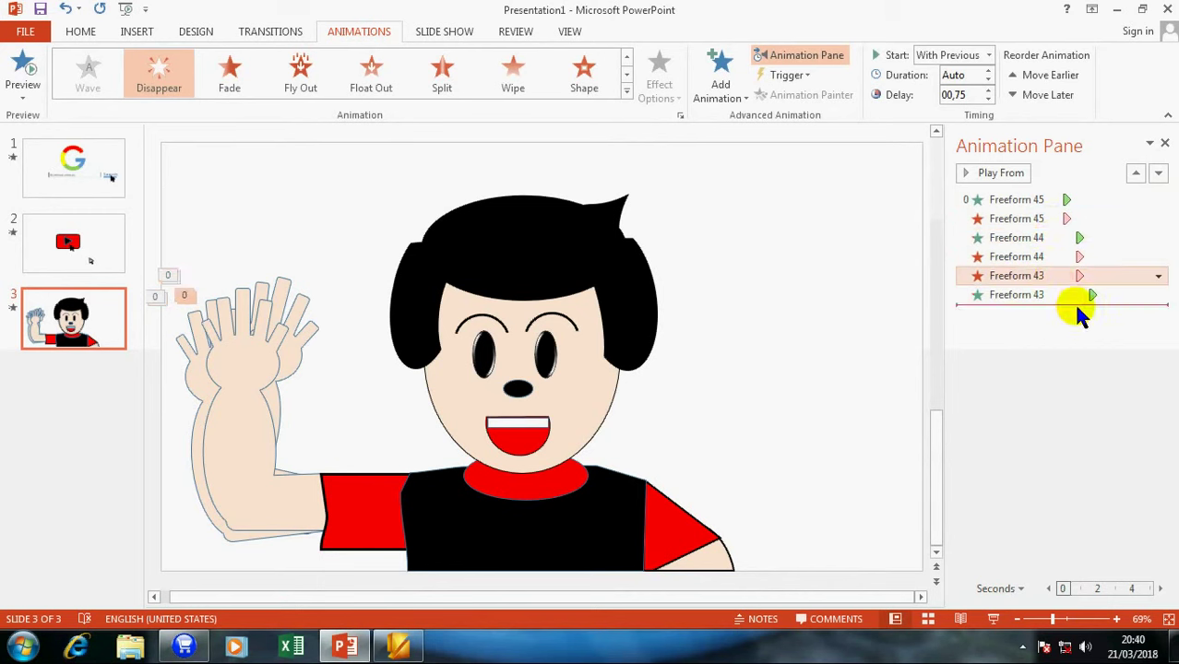
drag(1060, 281, 1073, 300)
click(1064, 311)
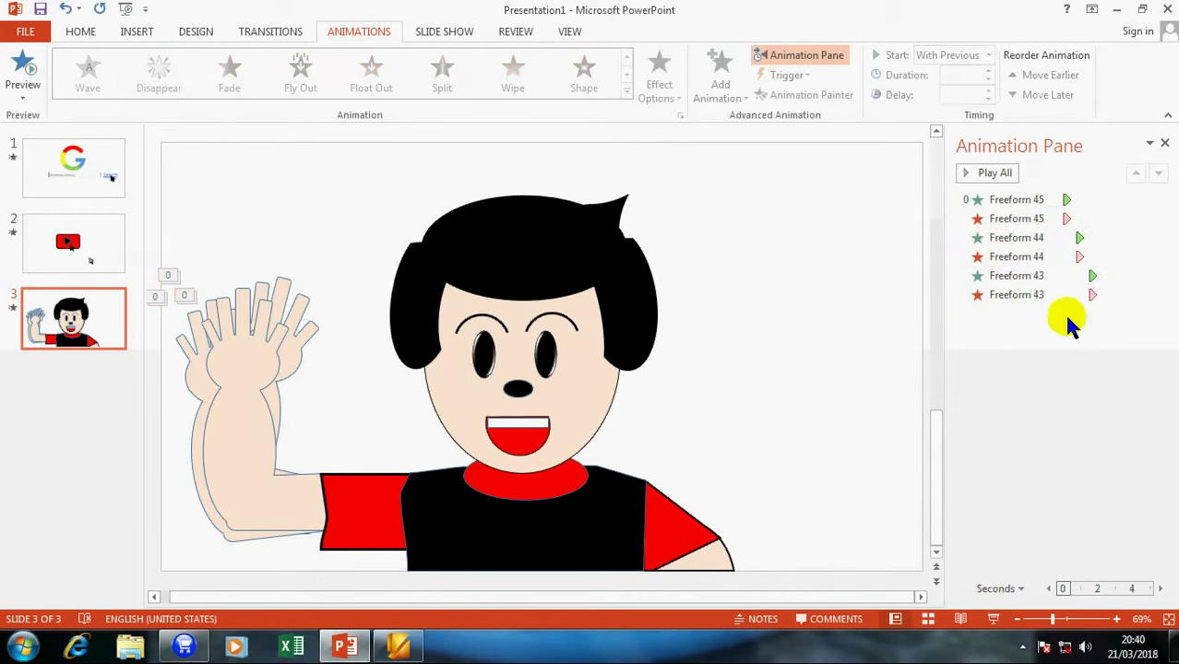
Step: Review the delays of the Freeform 45, 44 and 43 animation entries
click(1029, 201)
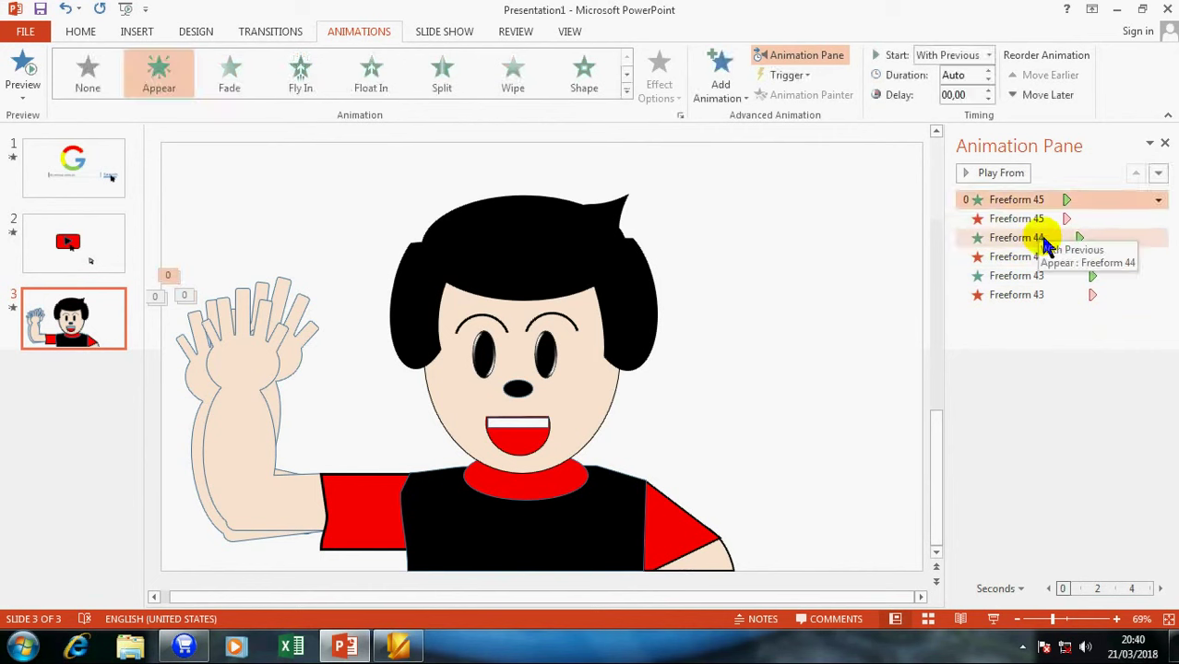
click(1044, 239)
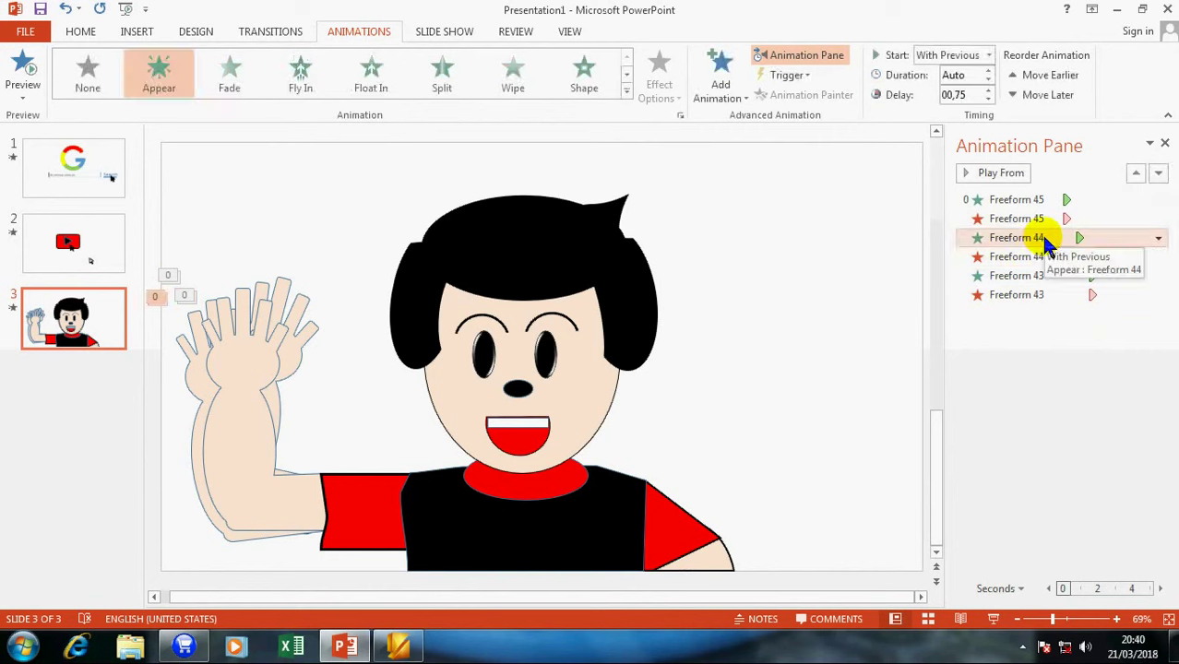
click(1047, 256)
click(1049, 277)
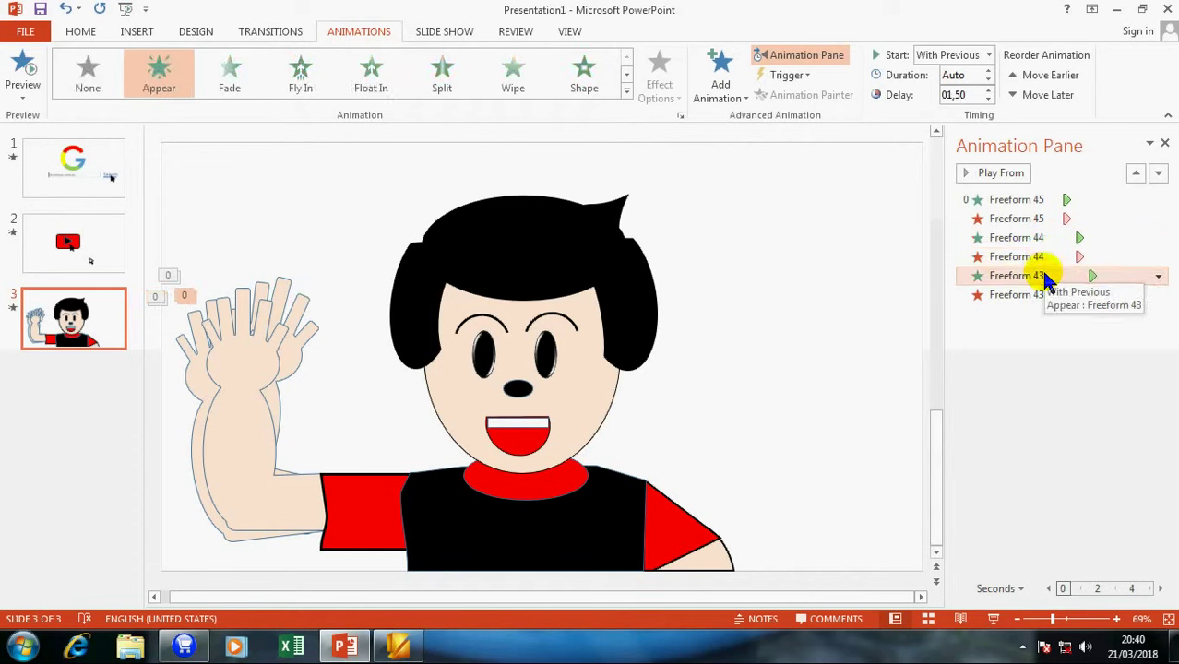
click(1034, 199)
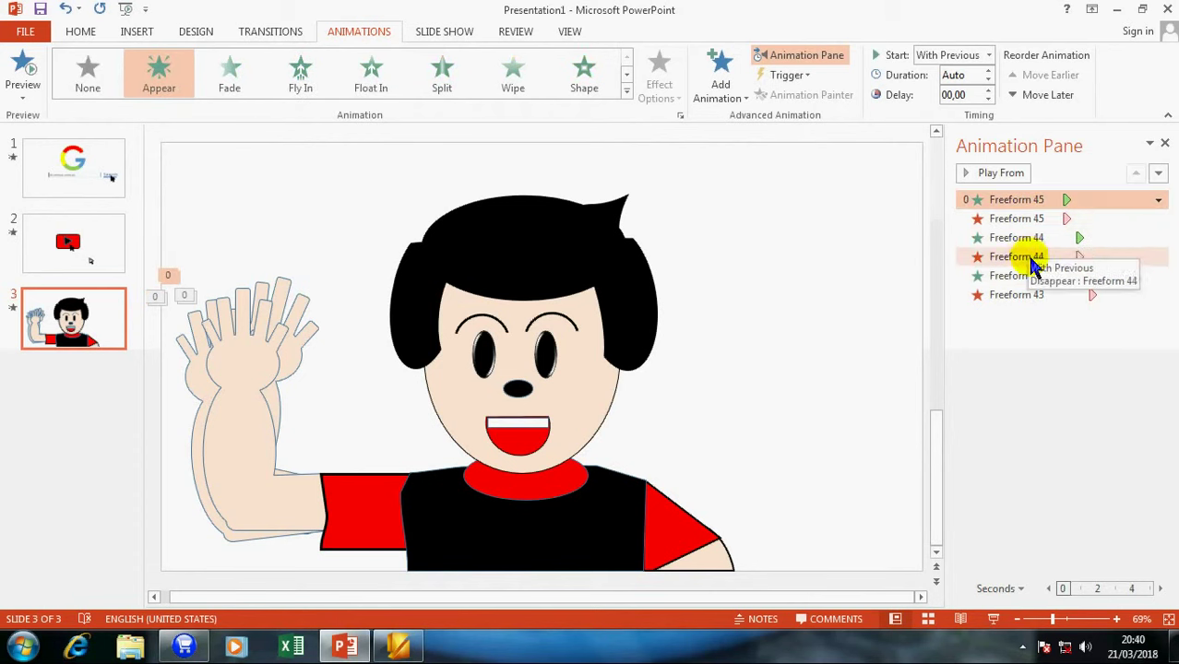
click(1033, 240)
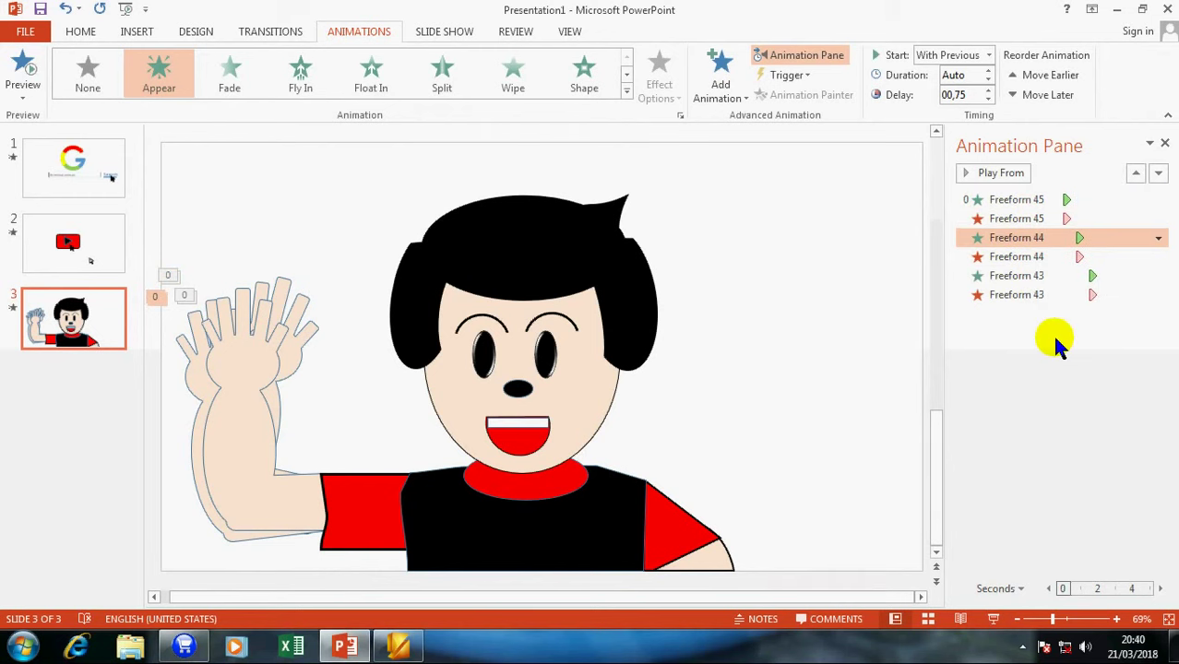
Step: Give Freeform 44 a second Appear entrance, With Previous after a 02,25 s delay
click(718, 69)
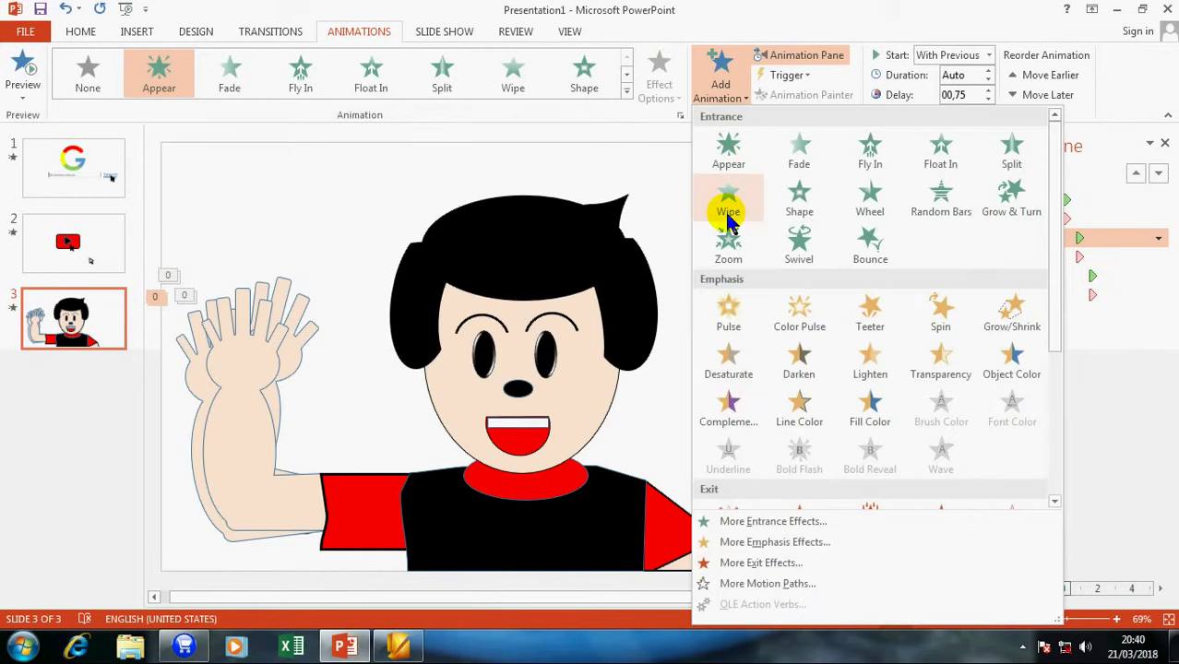
click(730, 166)
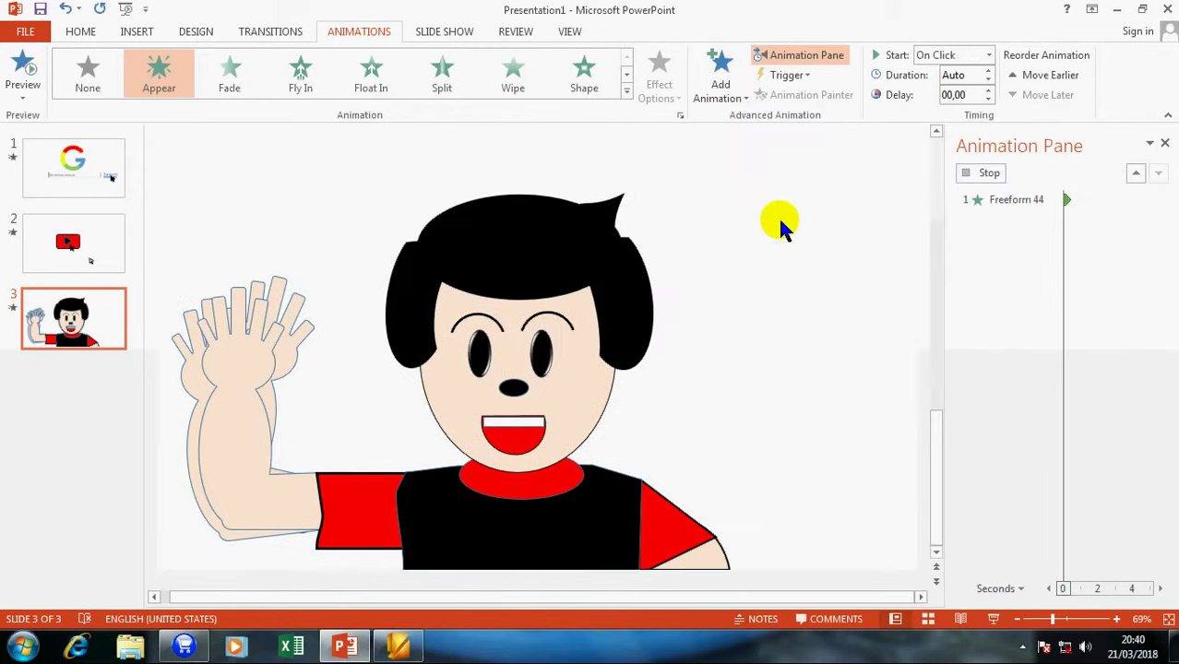
click(923, 55)
click(934, 88)
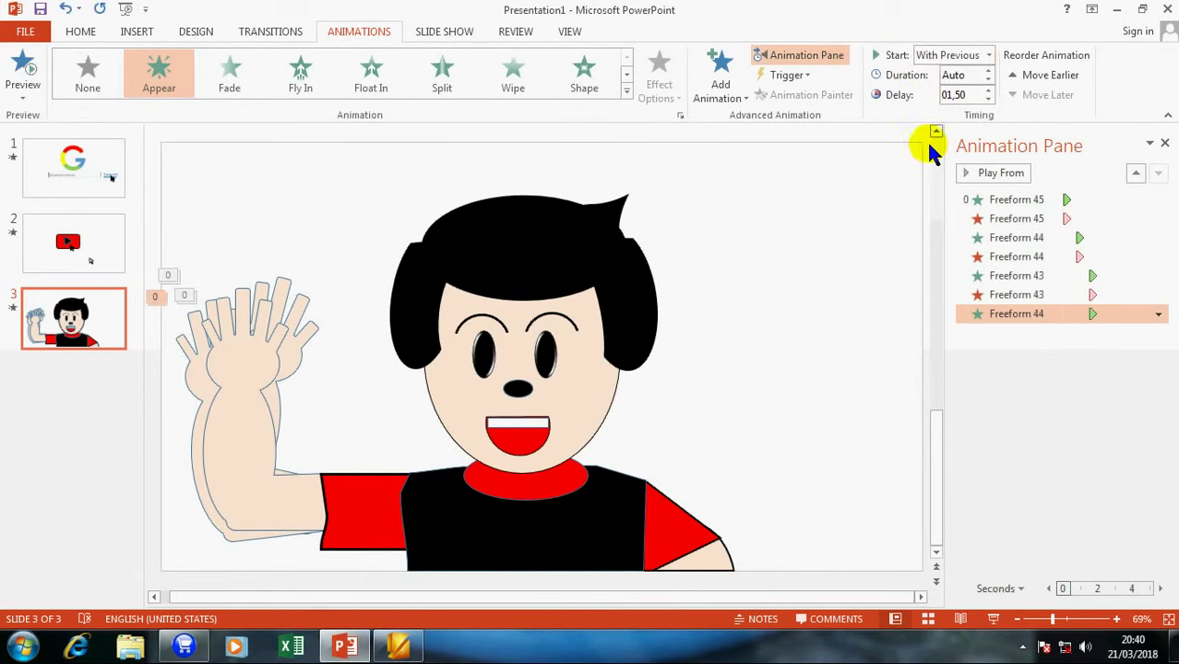
click(988, 90)
click(988, 85)
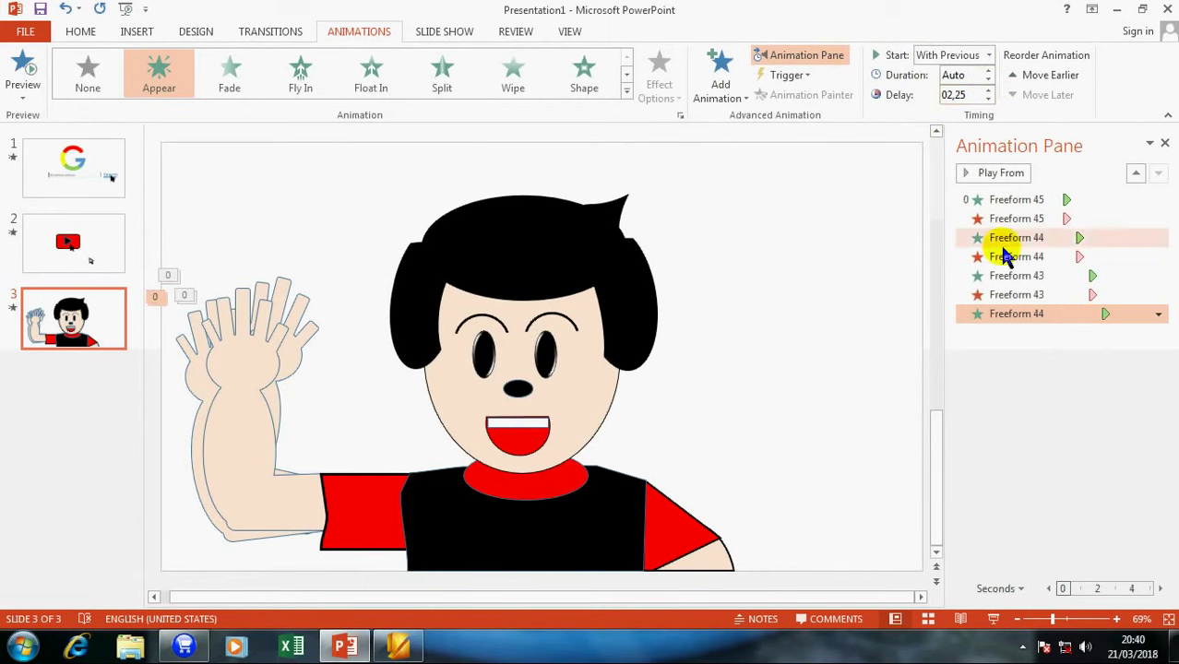
Step: Preview the slide as a slide show and return to editing
click(992, 619)
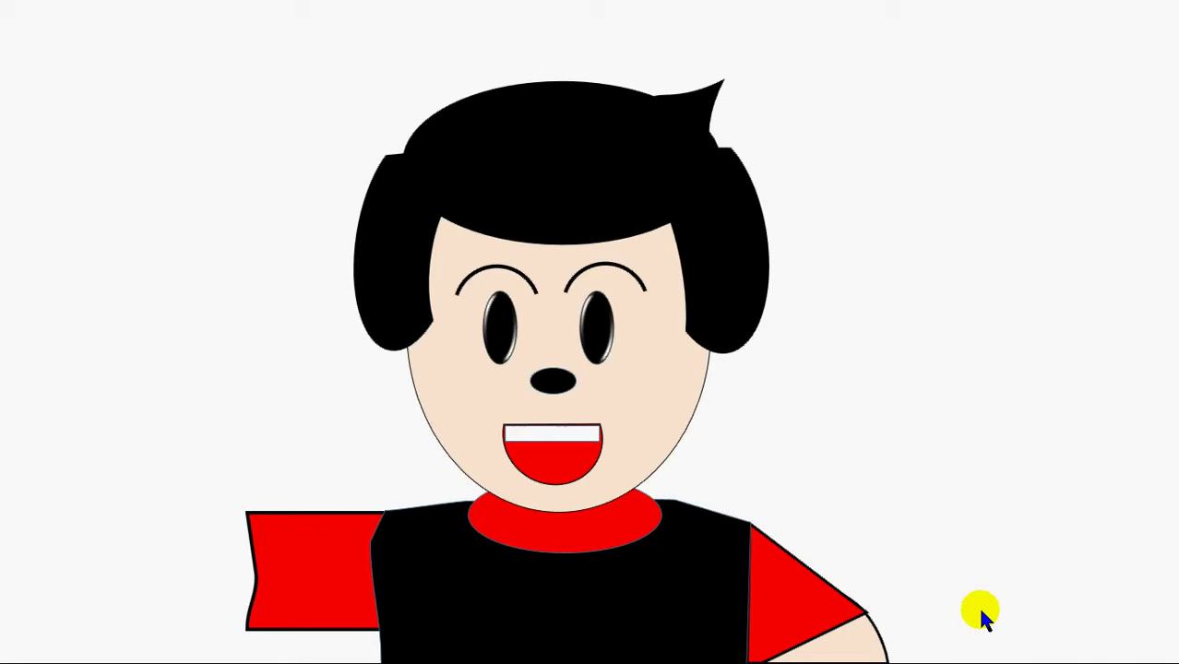
click(882, 477)
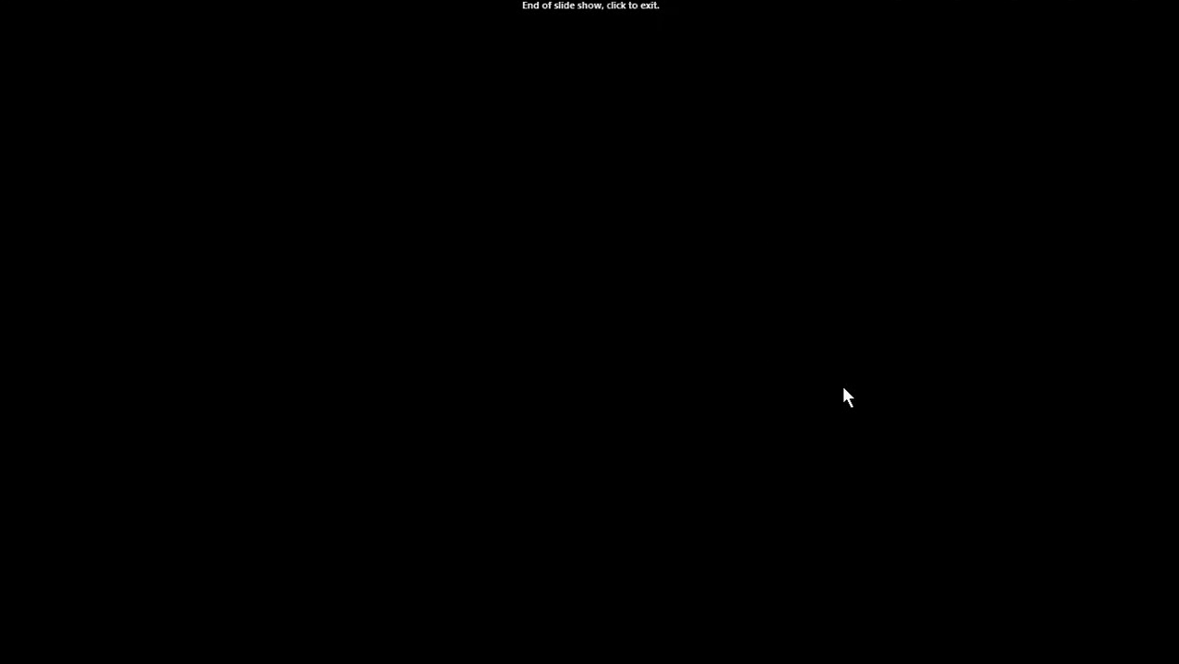
click(840, 387)
click(1001, 202)
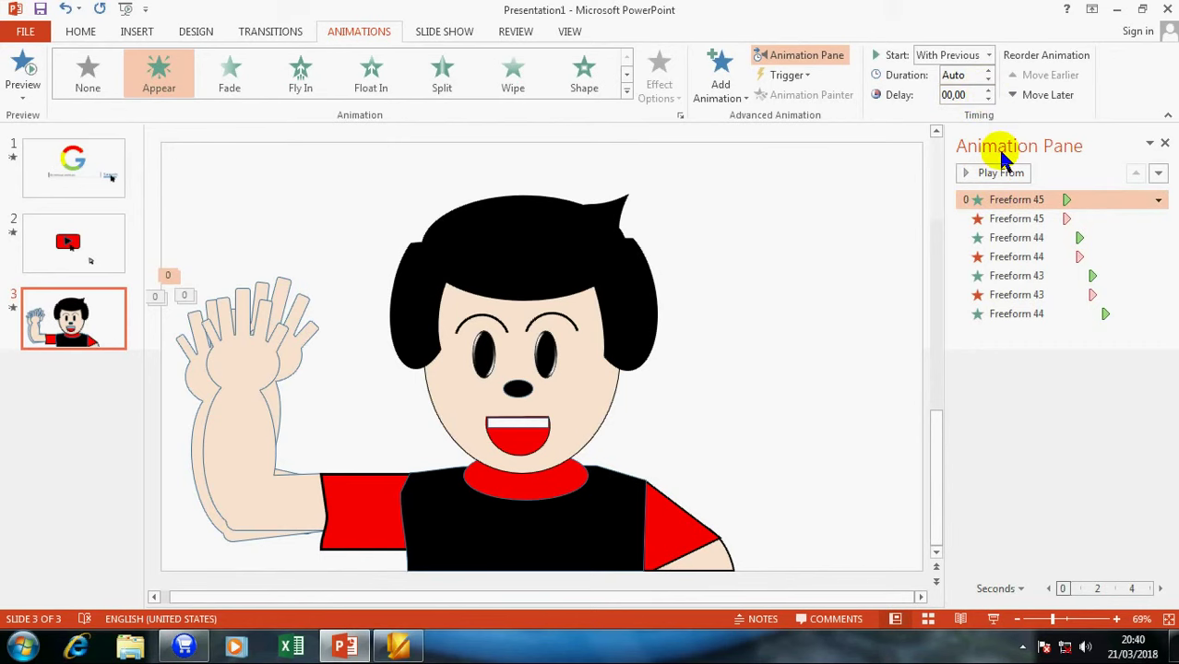
Step: Delete Freeform 45's entrance effect and preview the result as a slide show
key(Delete)
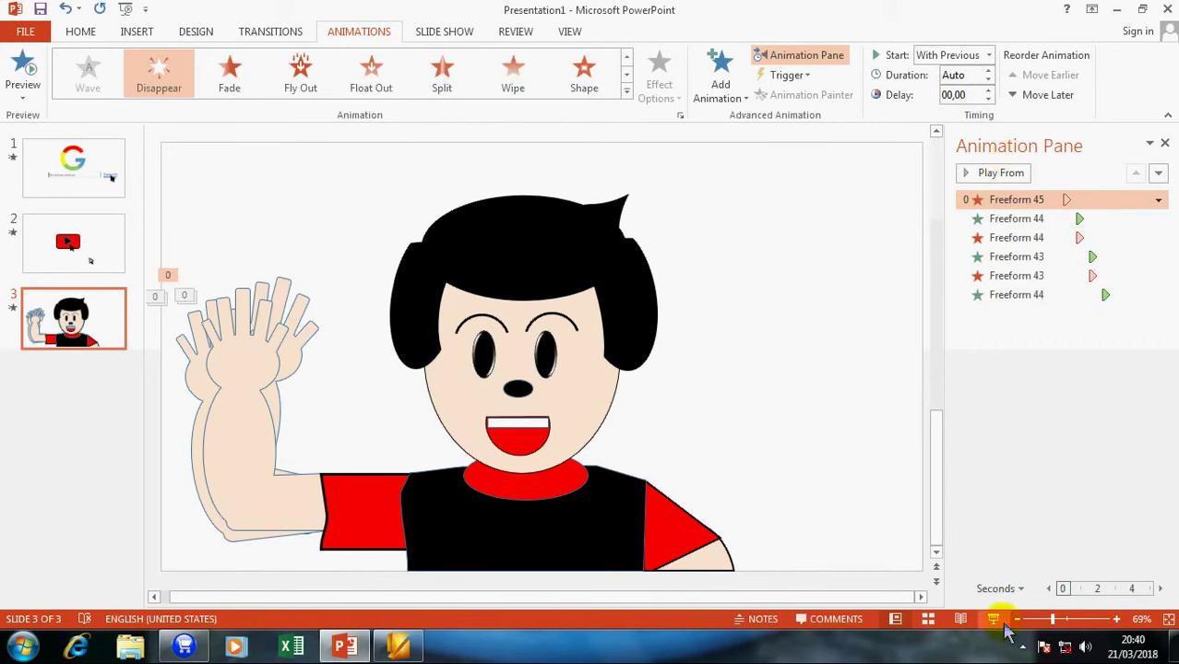
click(993, 619)
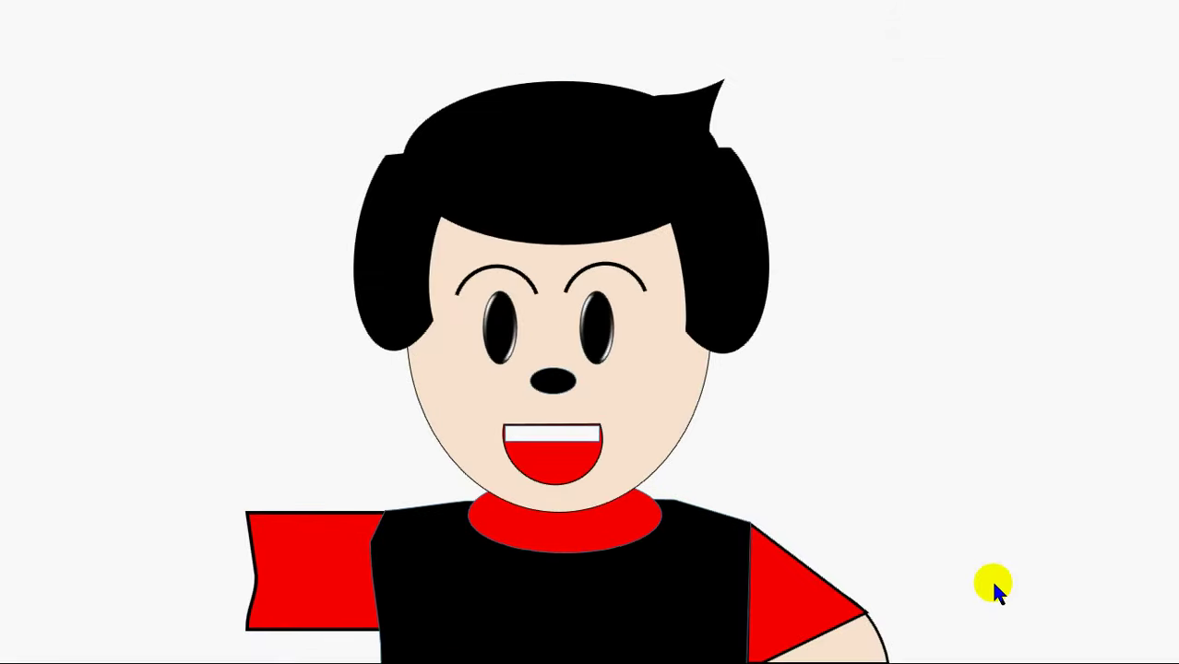
click(968, 492)
click(968, 492)
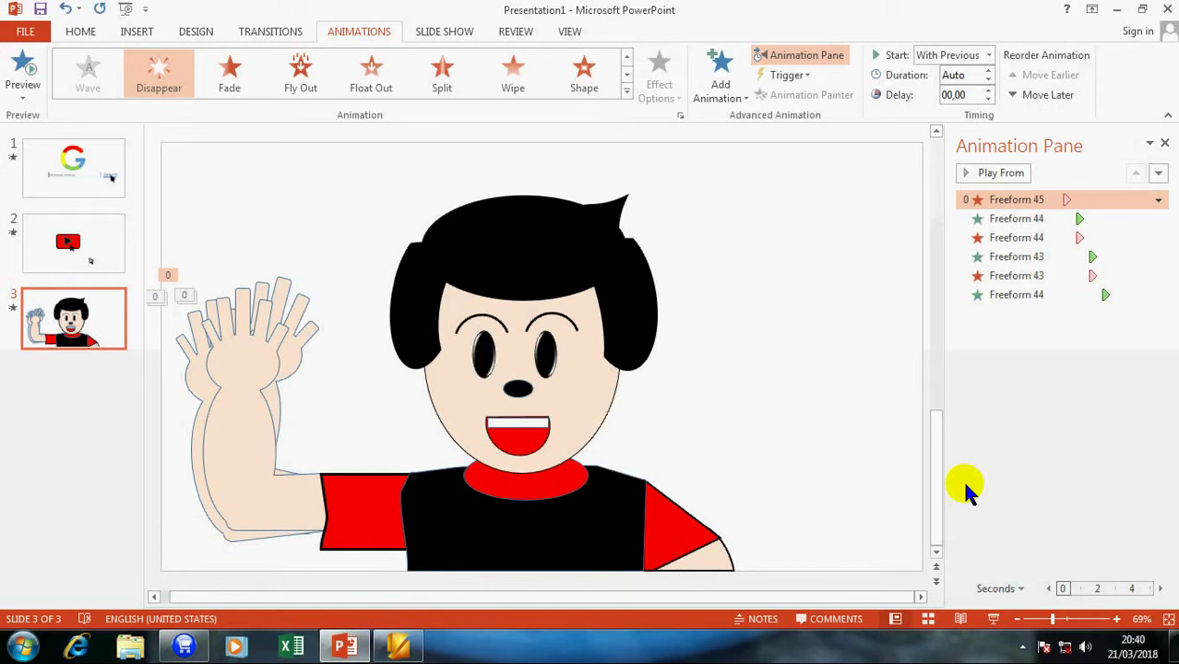
Step: Move Freeform 44's Appear to the top; set Freeform 43's Disappear to 01,75 s and final Appear to 01,50 s
drag(1024, 225, 1032, 199)
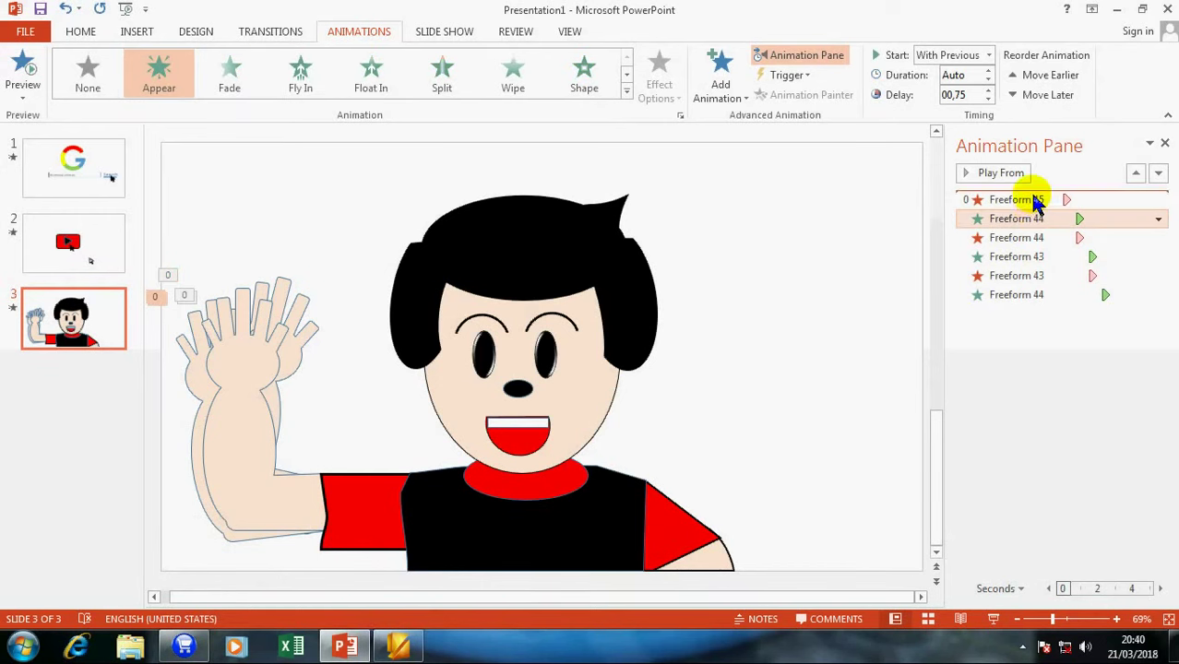
click(1040, 224)
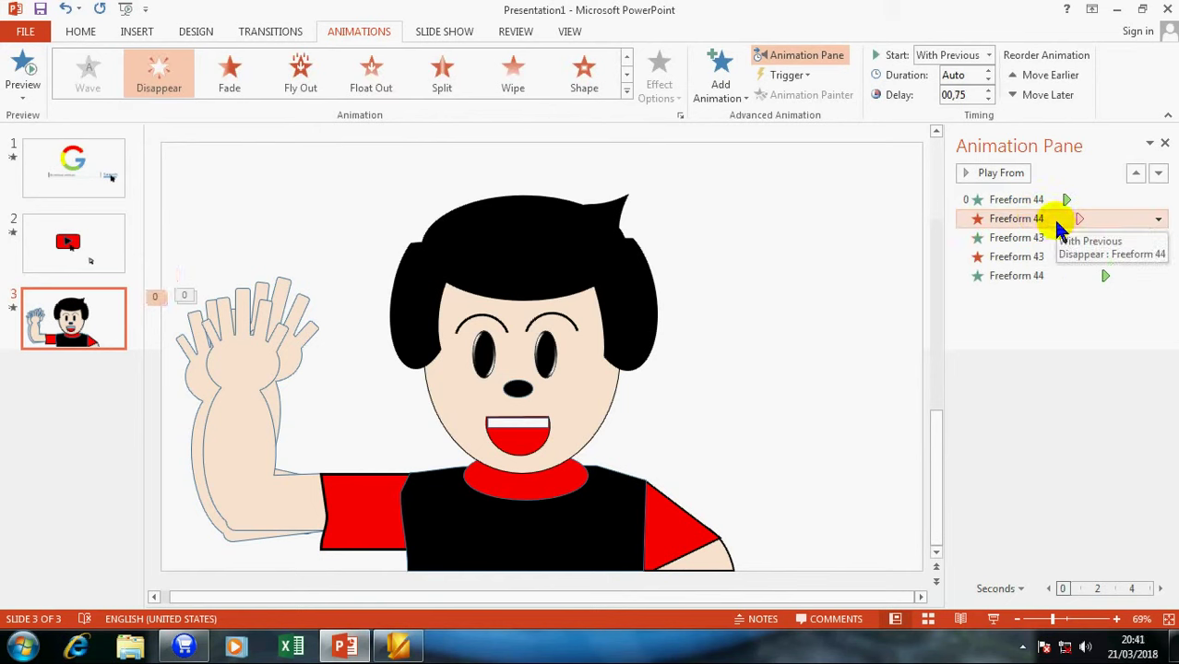
click(1052, 238)
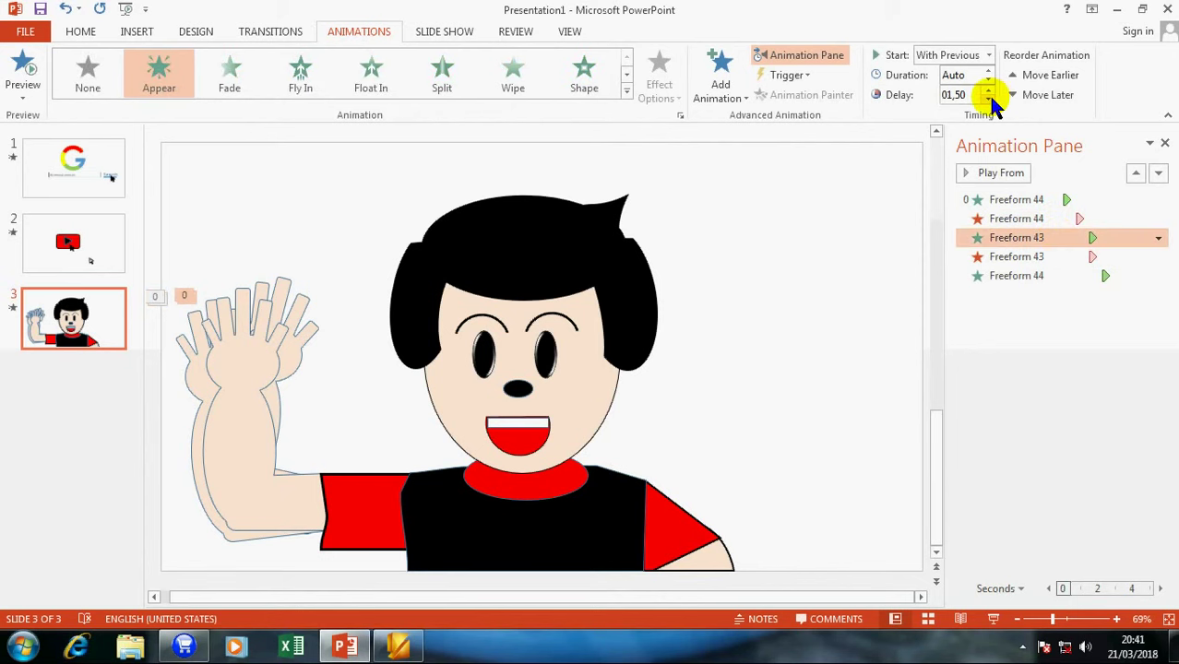
click(1063, 257)
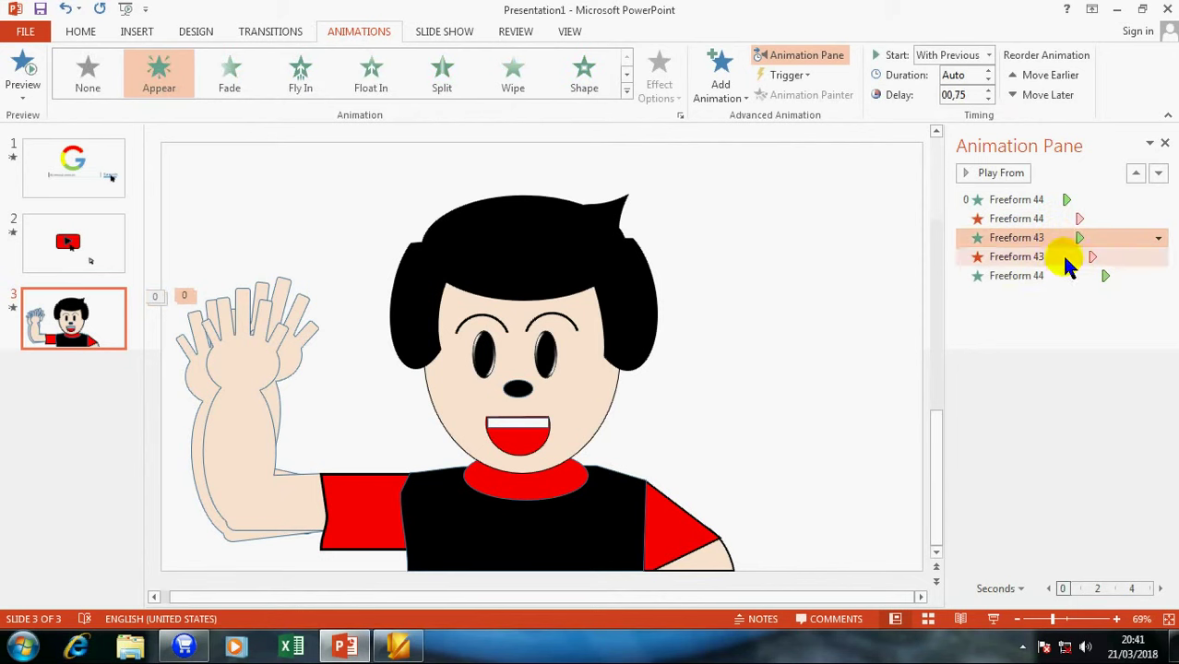
click(989, 90)
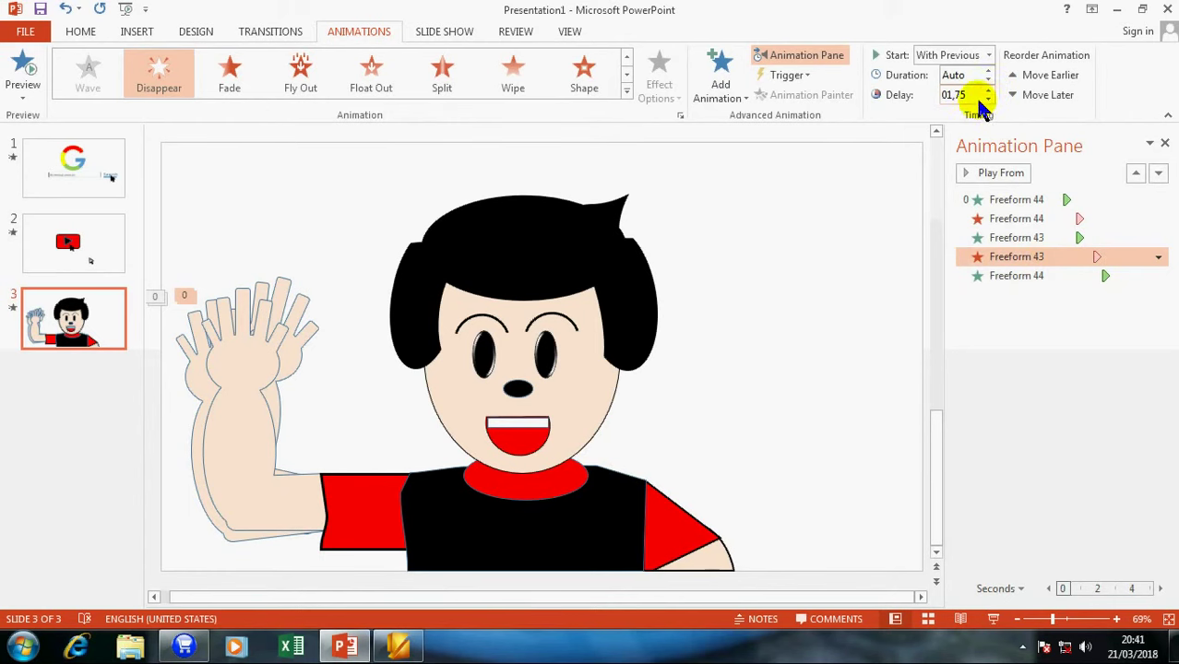
click(988, 99)
click(1049, 276)
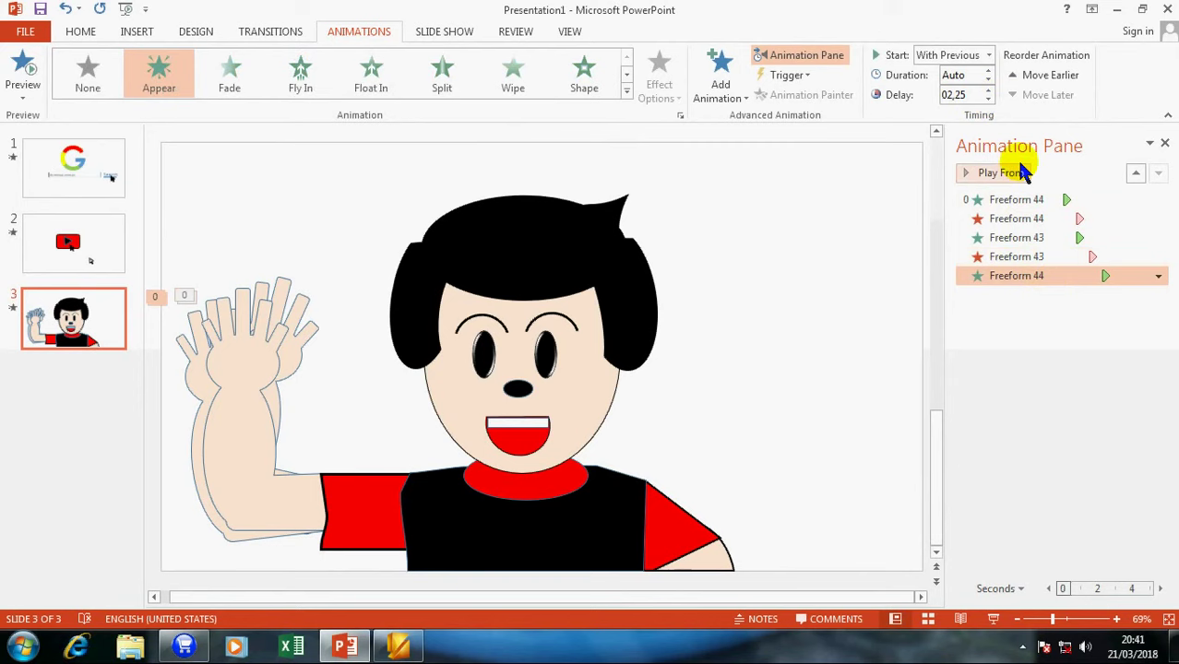
click(988, 91)
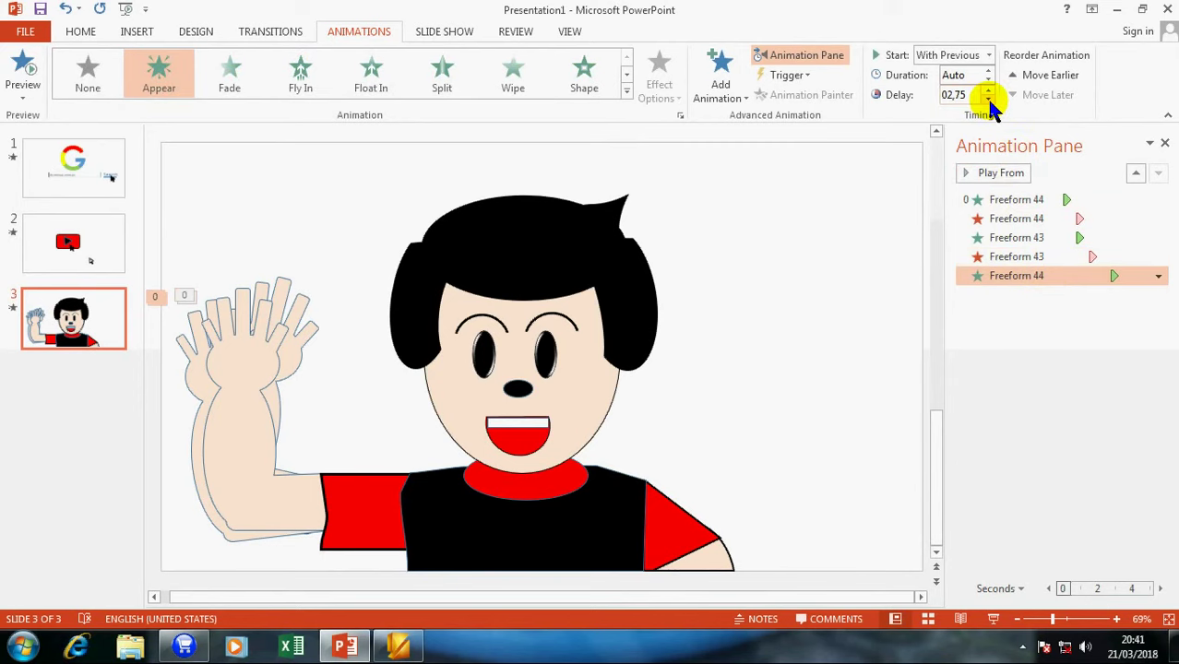
Step: Preview the retimed wave as a slide show and return to editing
click(993, 619)
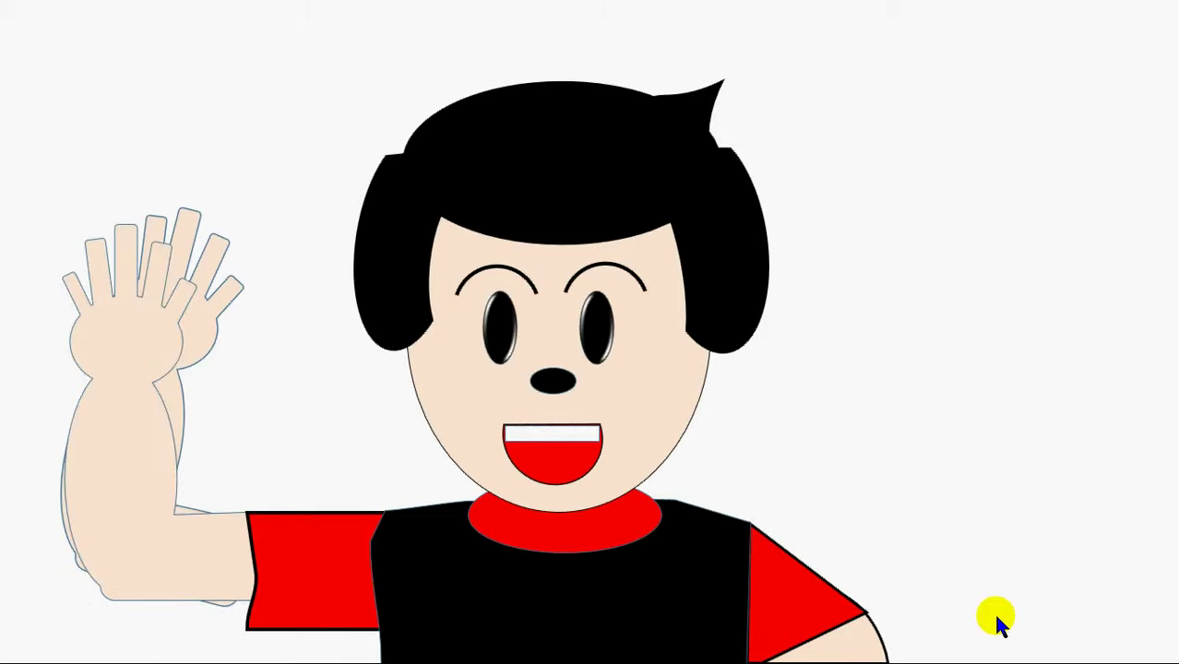
click(993, 611)
click(809, 549)
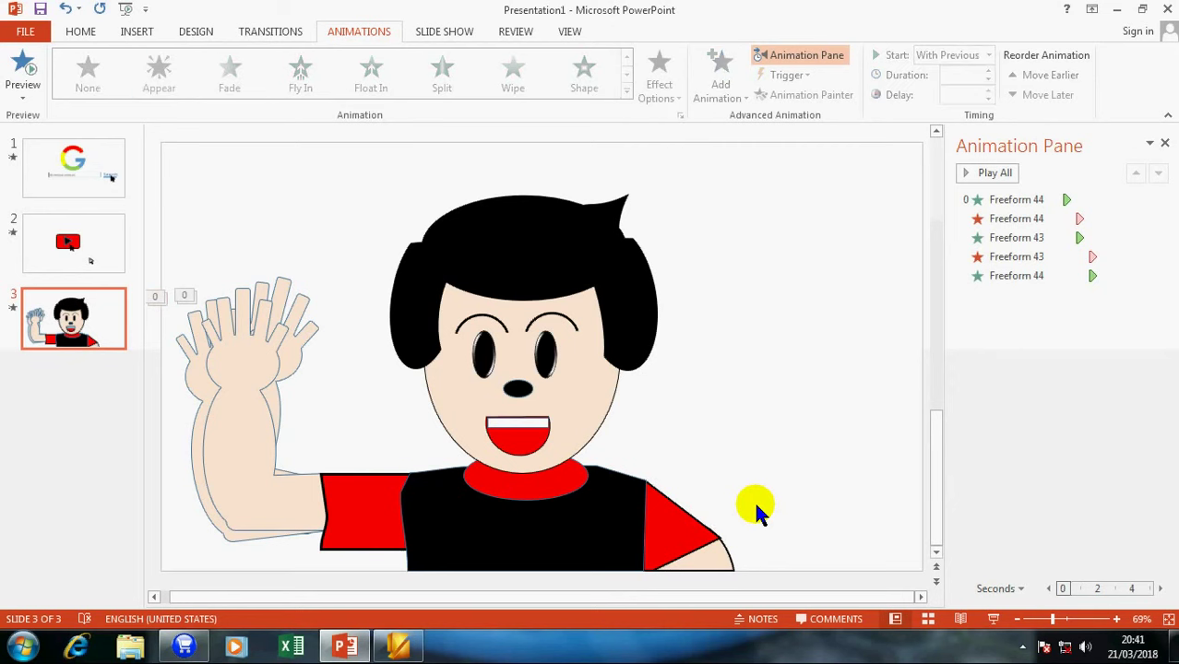
Step: Give the waving hand shape an Appear entrance starting With Previous
click(298, 344)
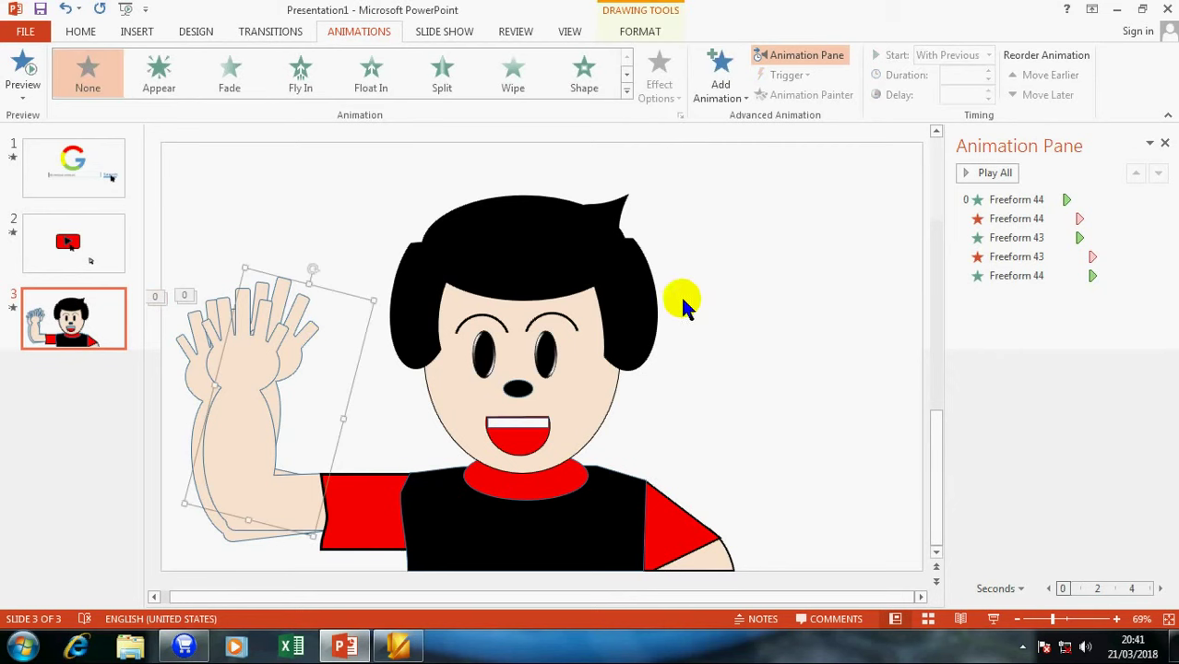
click(722, 76)
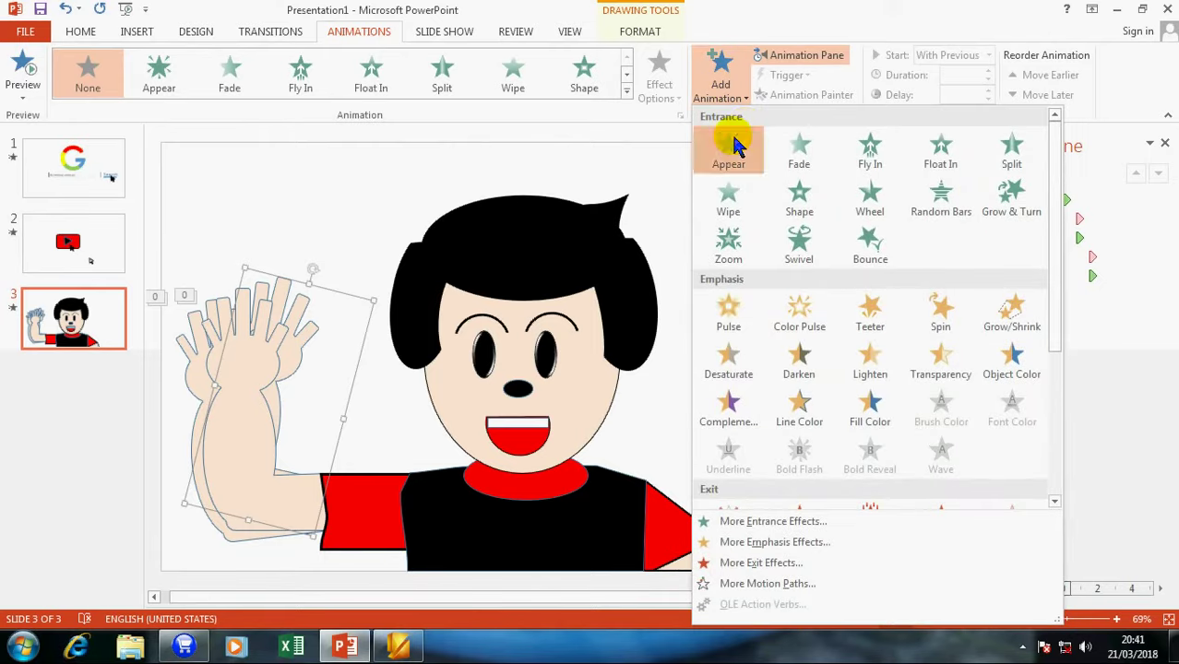
click(729, 133)
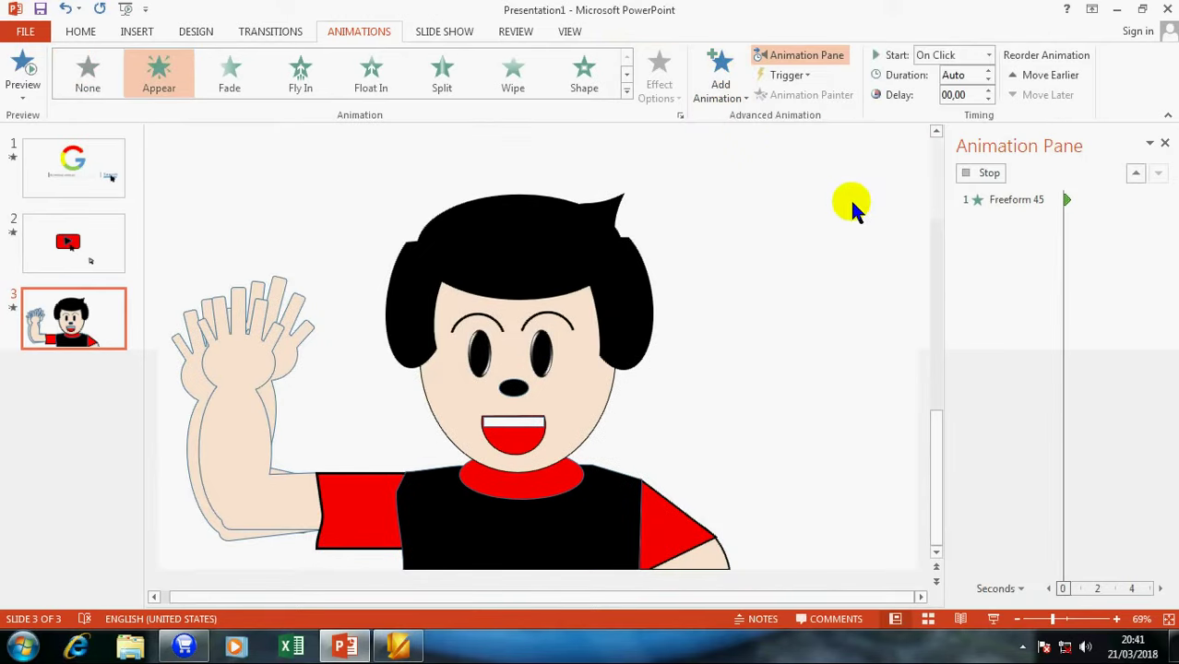
click(961, 56)
click(960, 95)
text(02,25)
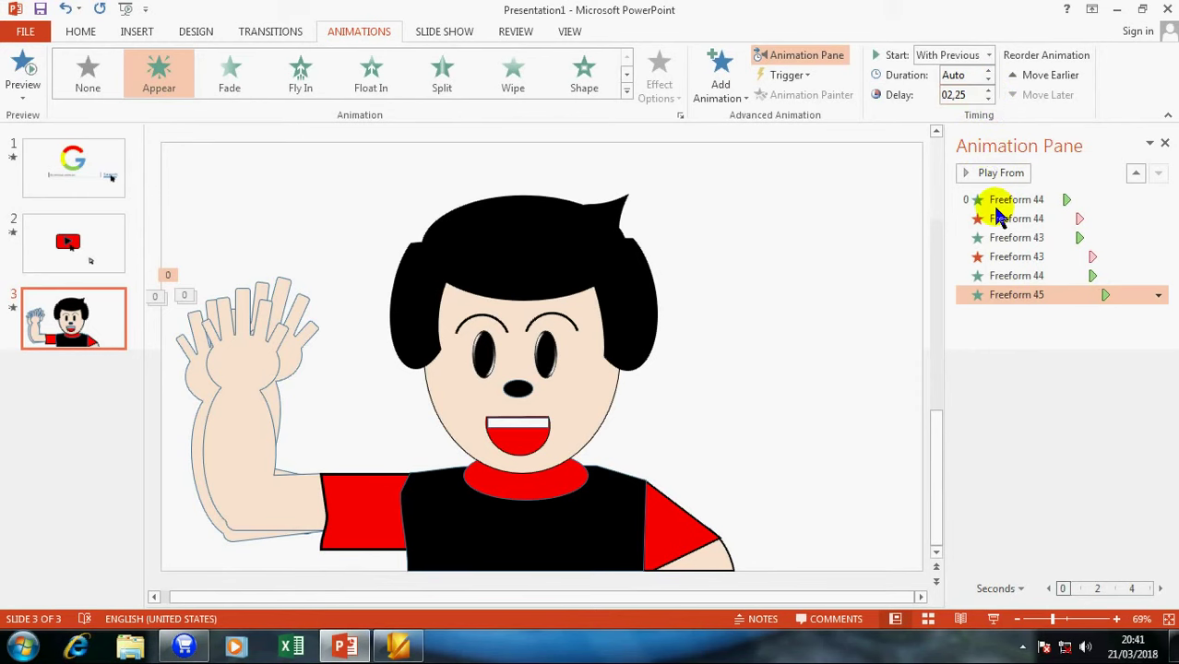
Step: Add a Freeform 44 Disappear exit With Previous after a delay, ordered before Freeform 45
click(1015, 275)
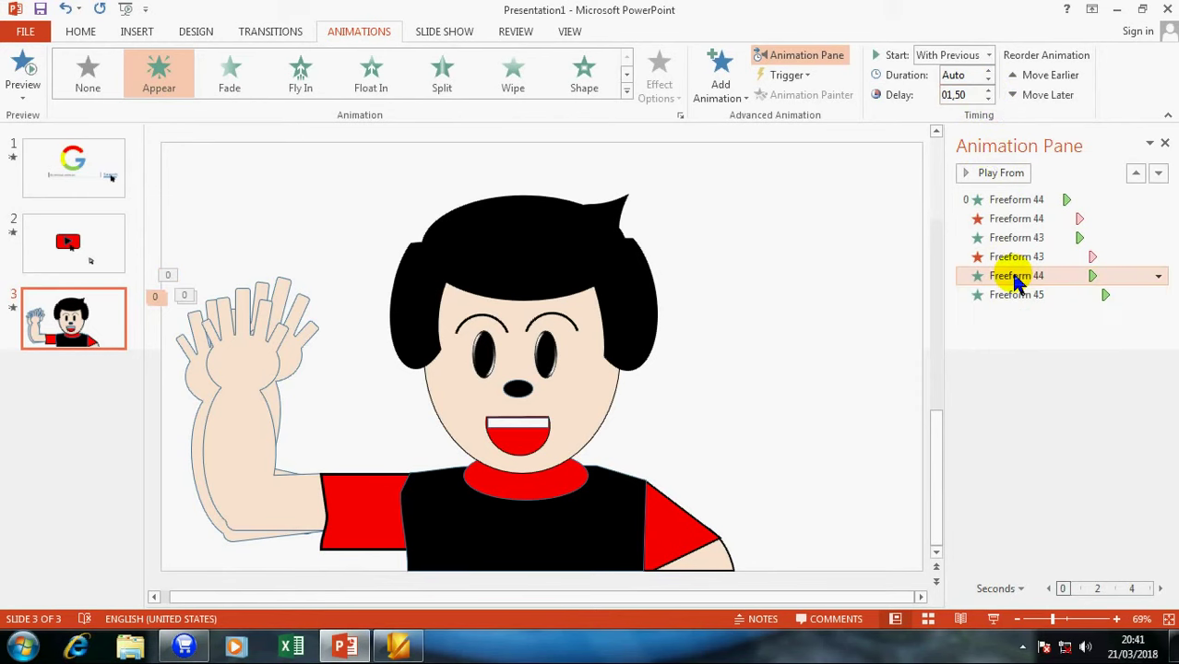
click(720, 74)
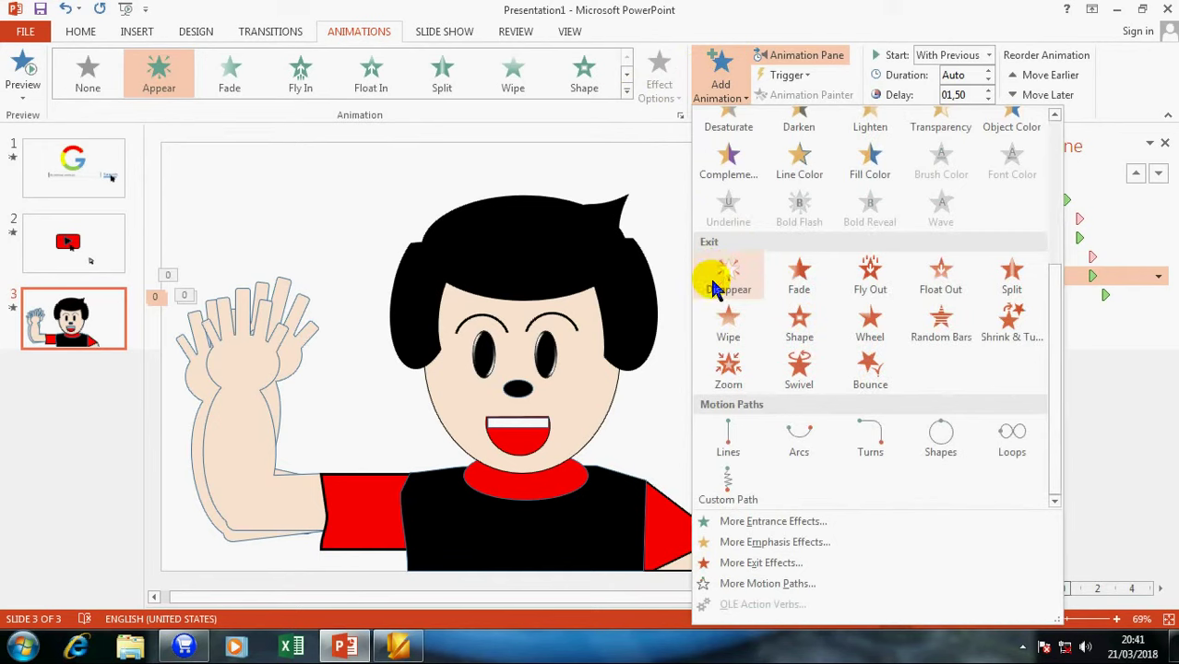
click(718, 271)
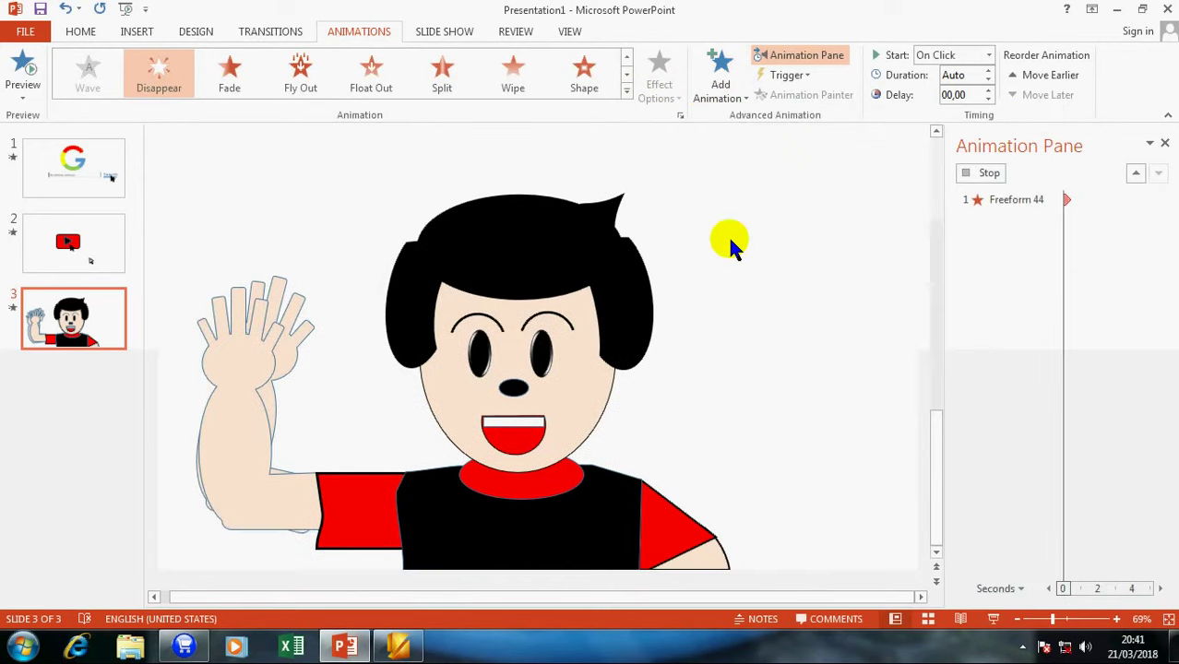
click(950, 57)
click(945, 88)
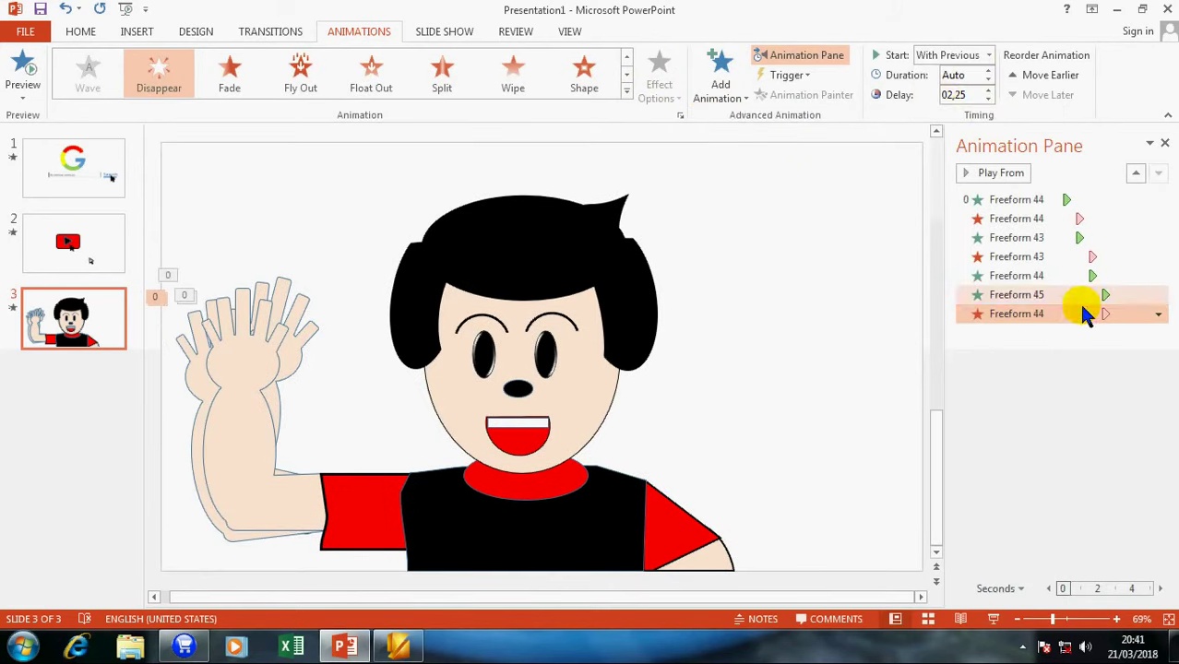
drag(1079, 312, 1078, 286)
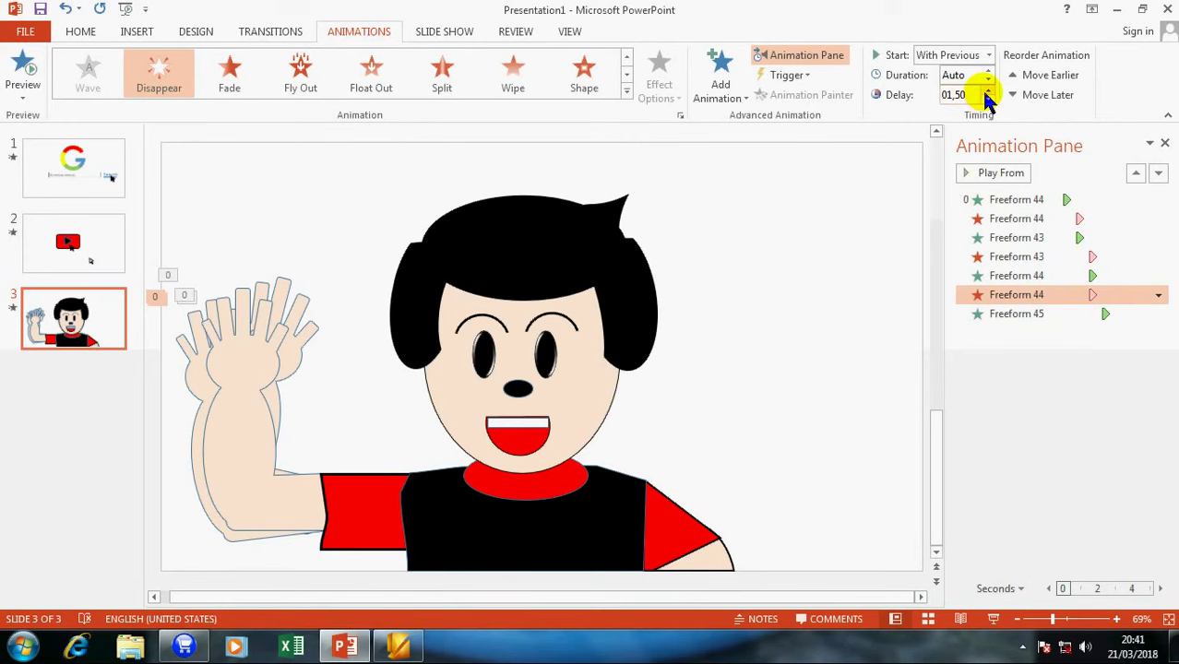
click(1025, 426)
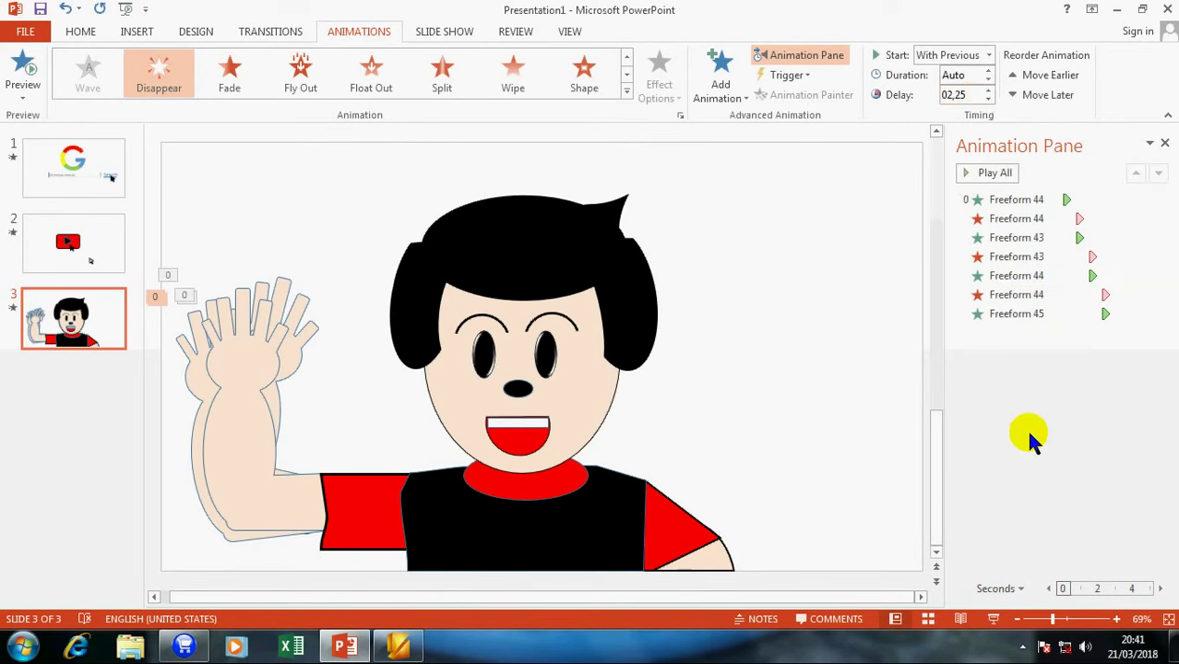
click(994, 618)
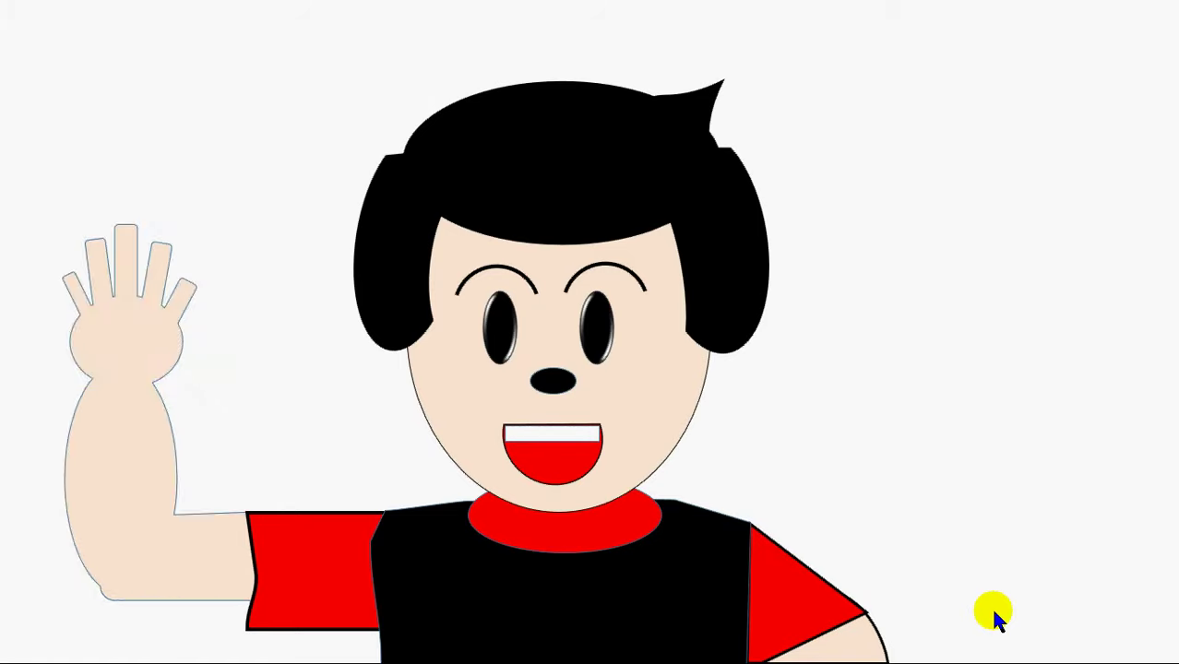
click(993, 618)
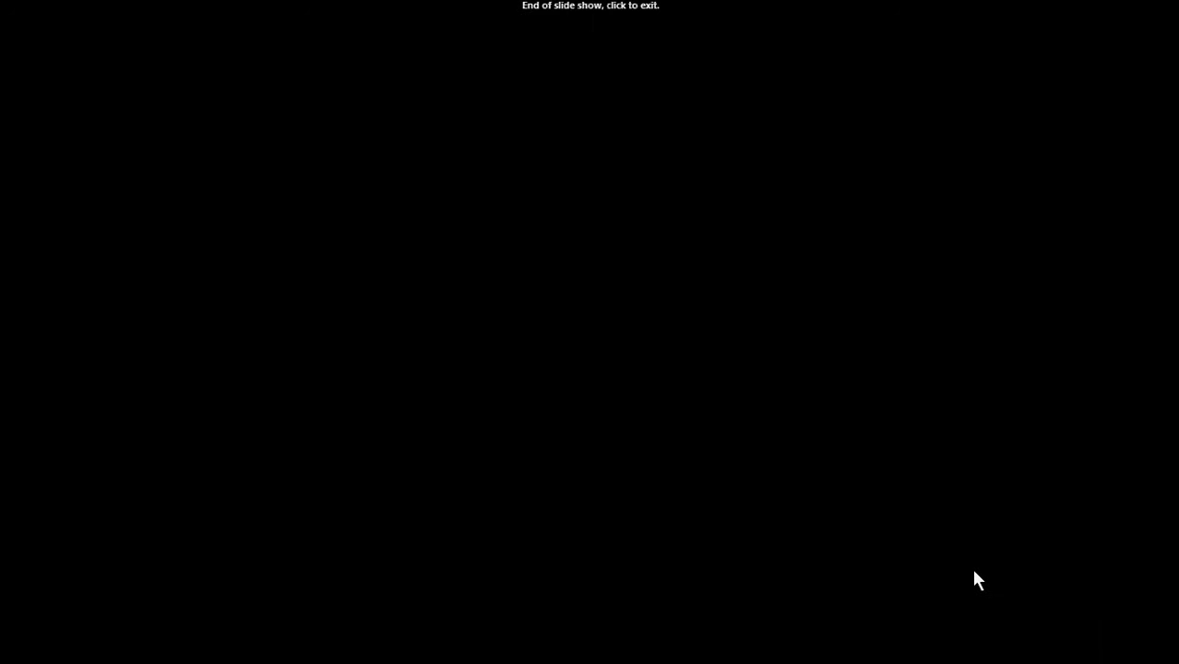
click(972, 569)
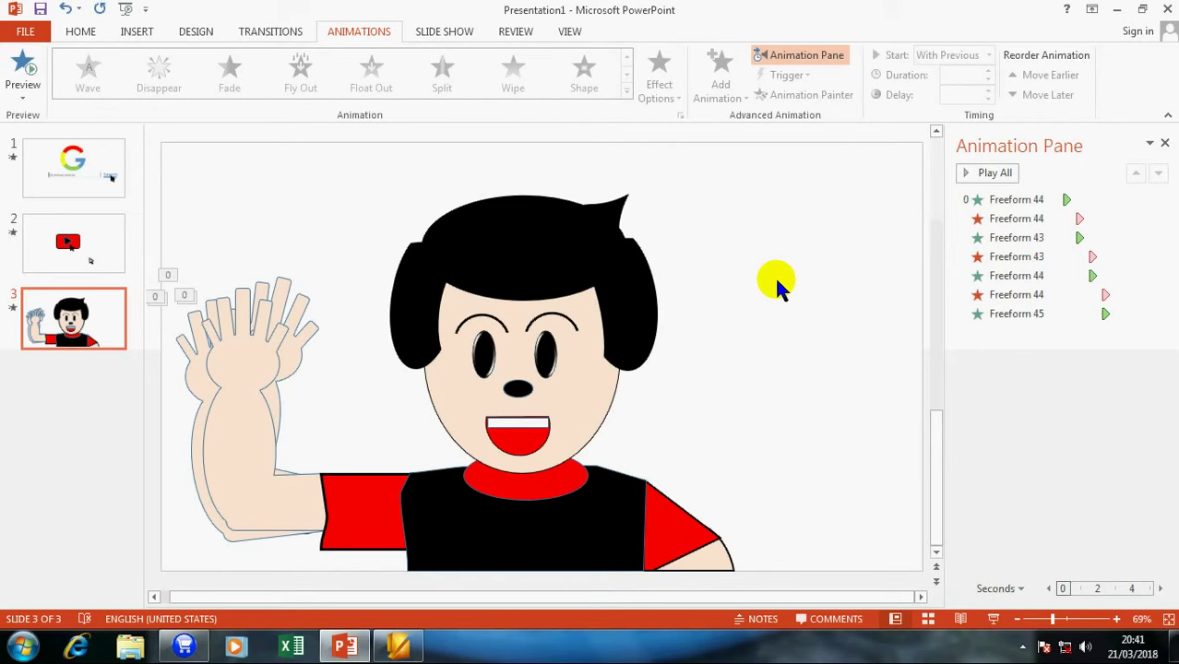
Step: Open the INSERT Shapes gallery, after briefly opening and cancelling the SmartArt chooser
click(143, 33)
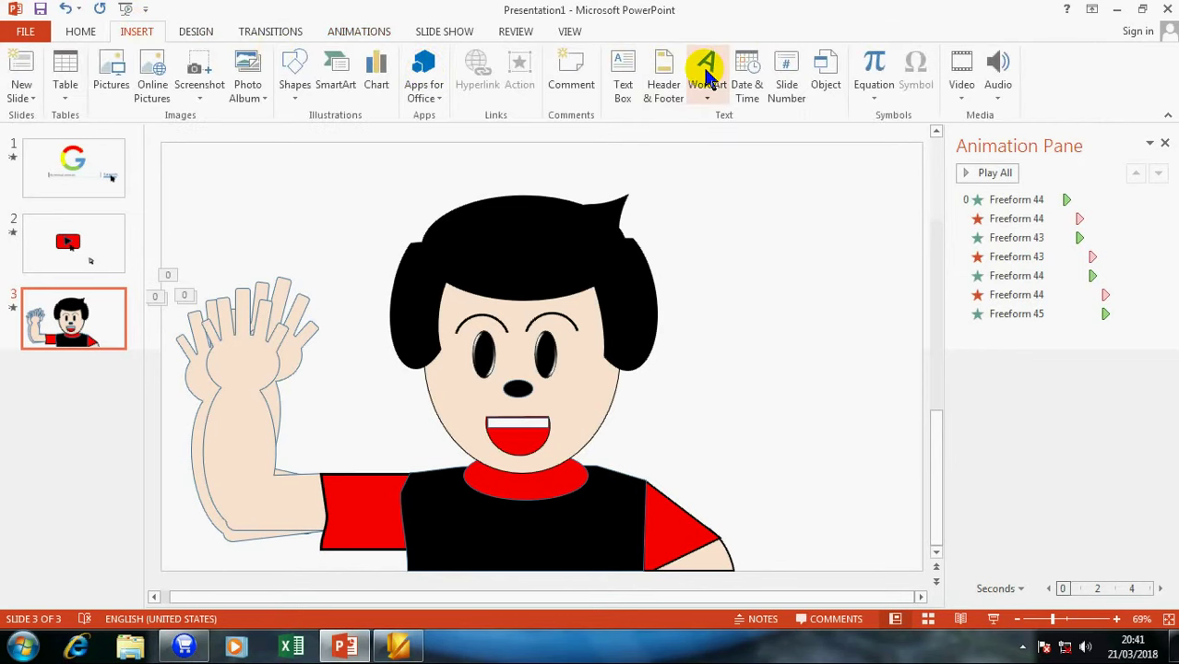
click(295, 63)
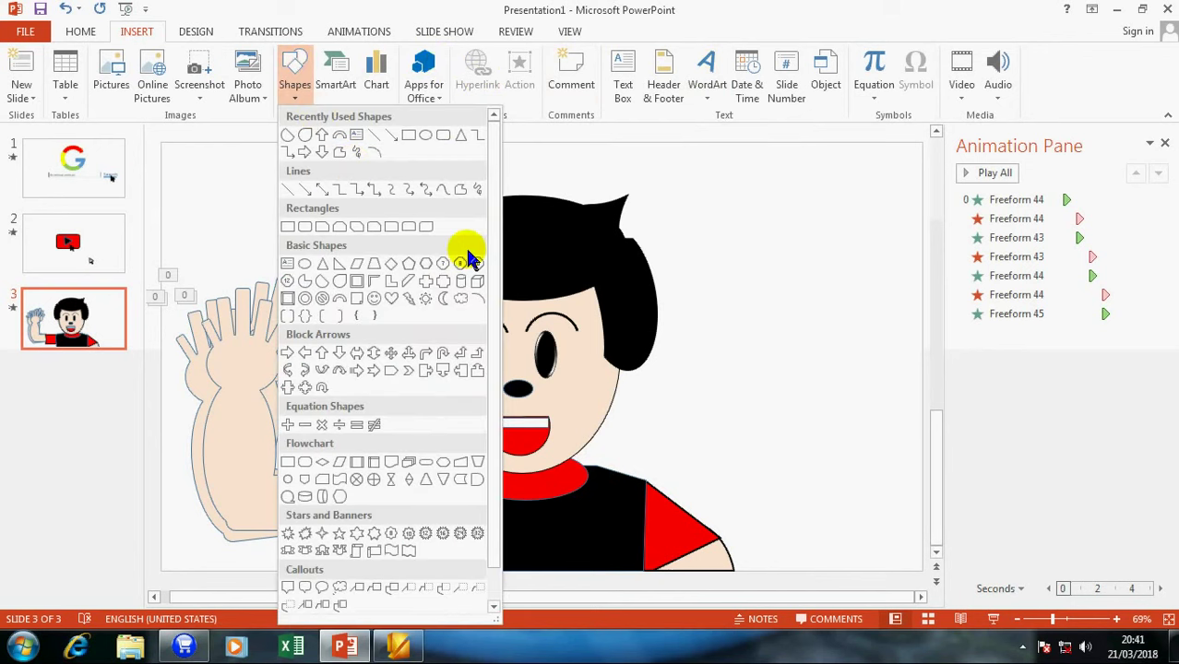
click(687, 337)
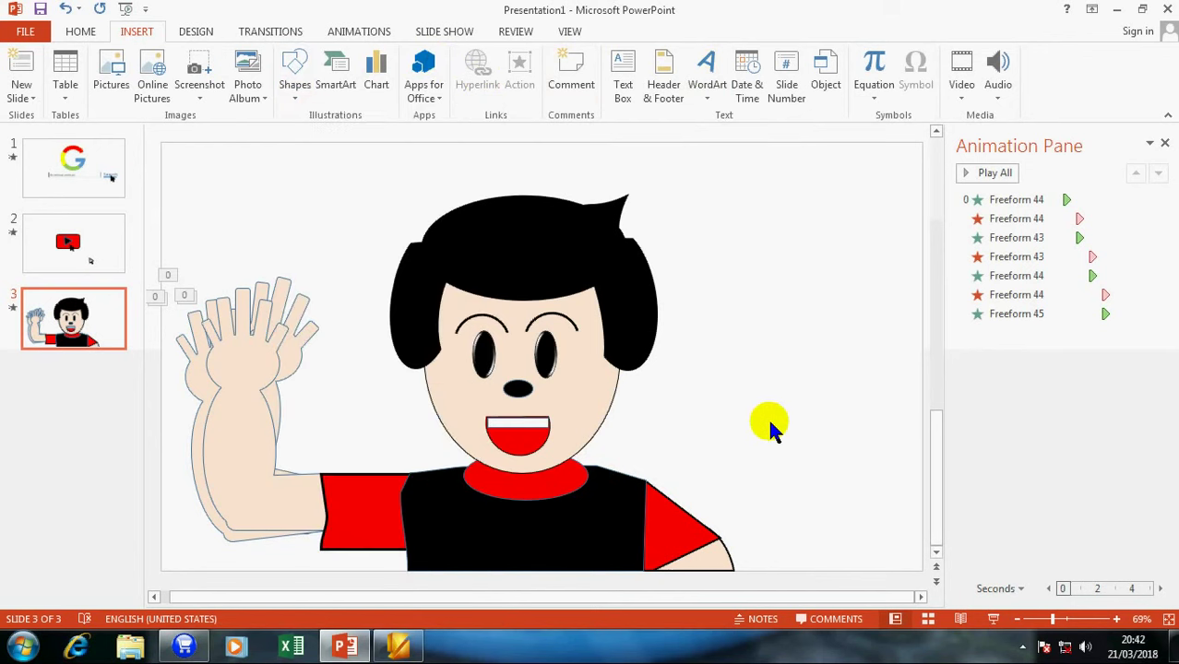
click(404, 651)
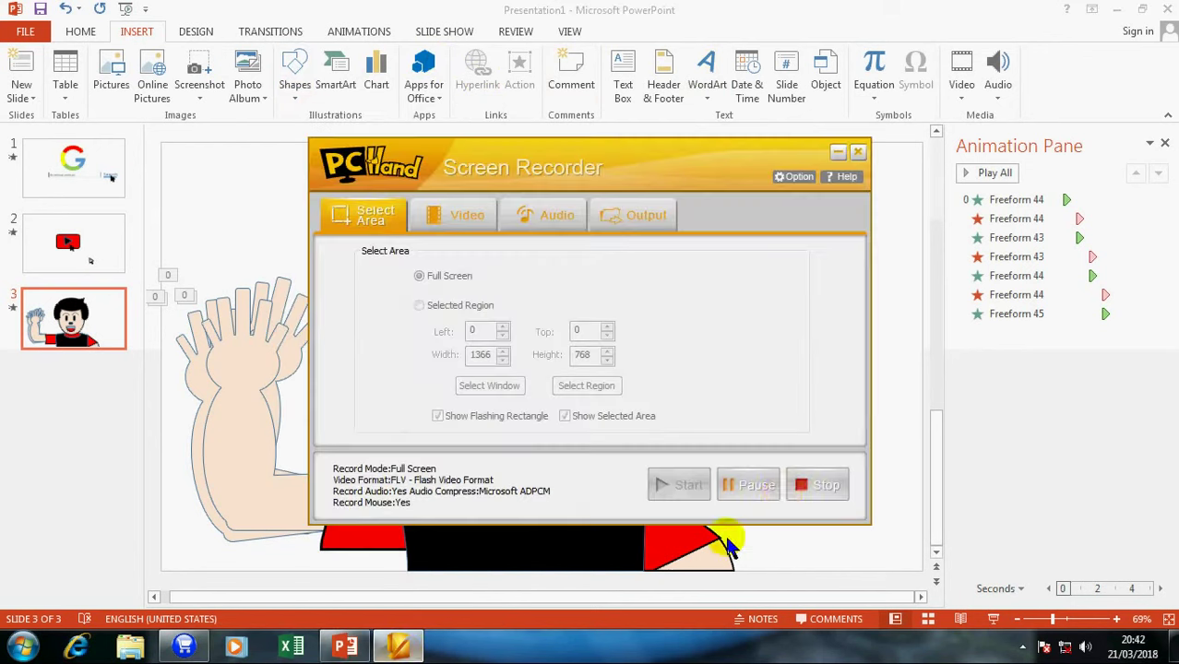
click(758, 484)
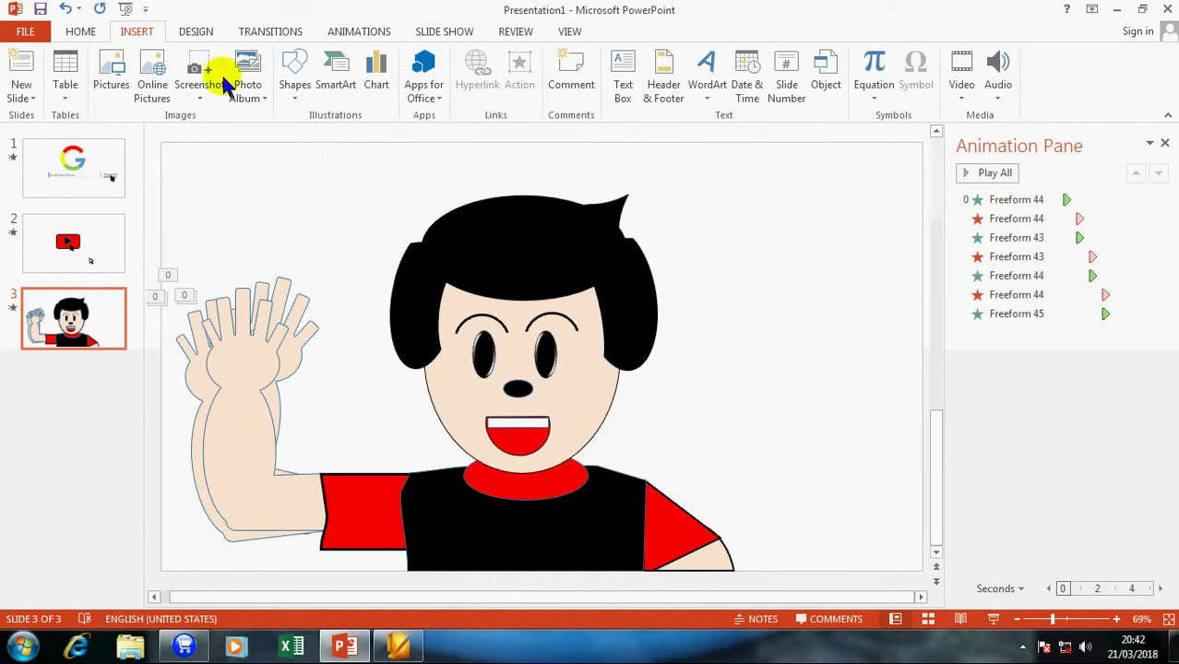
click(327, 73)
click(847, 460)
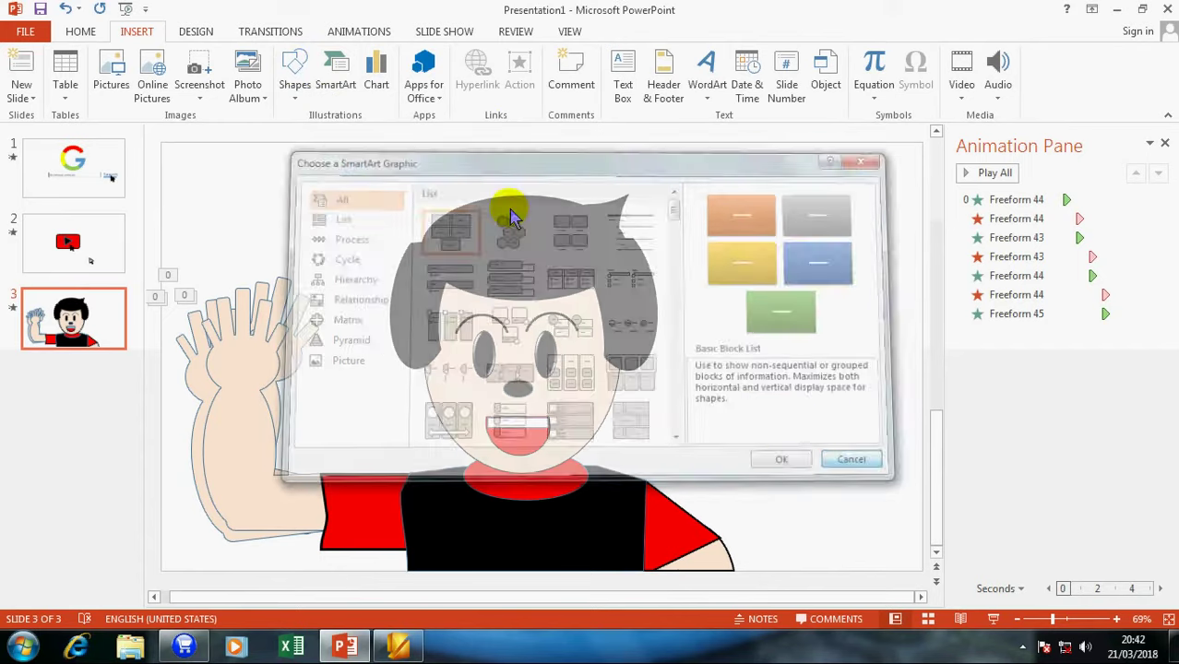
click(294, 66)
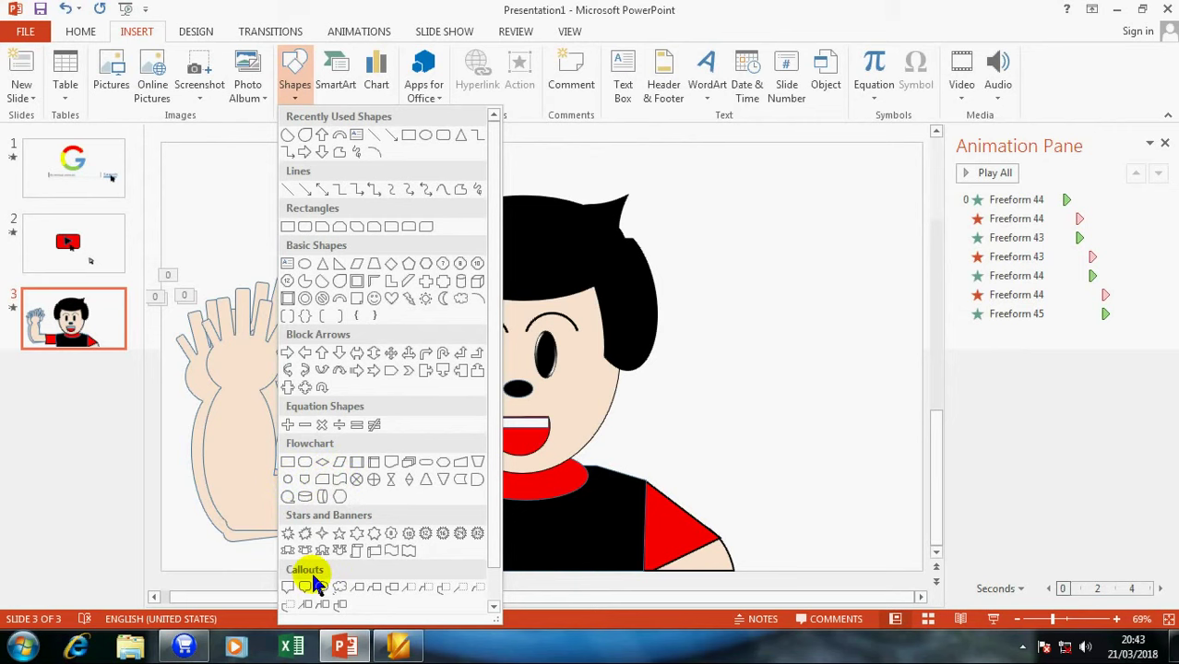
Step: Draw a rectangular callout at the slide's top right, tail toward the boy, made shorter
click(288, 587)
drag(679, 257, 851, 341)
drag(730, 356, 695, 363)
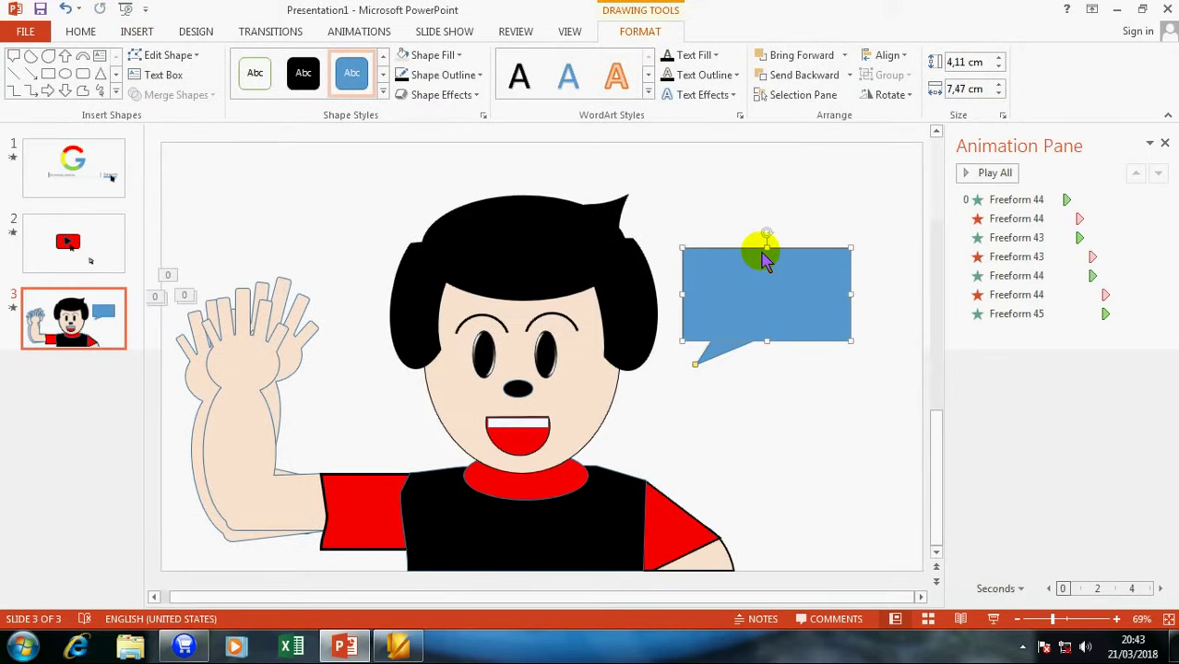
mouse_move(766, 251)
mouse_down()
mouse_move(781, 318)
mouse_move(773, 274)
mouse_up()
Step: Edit the callout's text and type 'HAI'
click(848, 402)
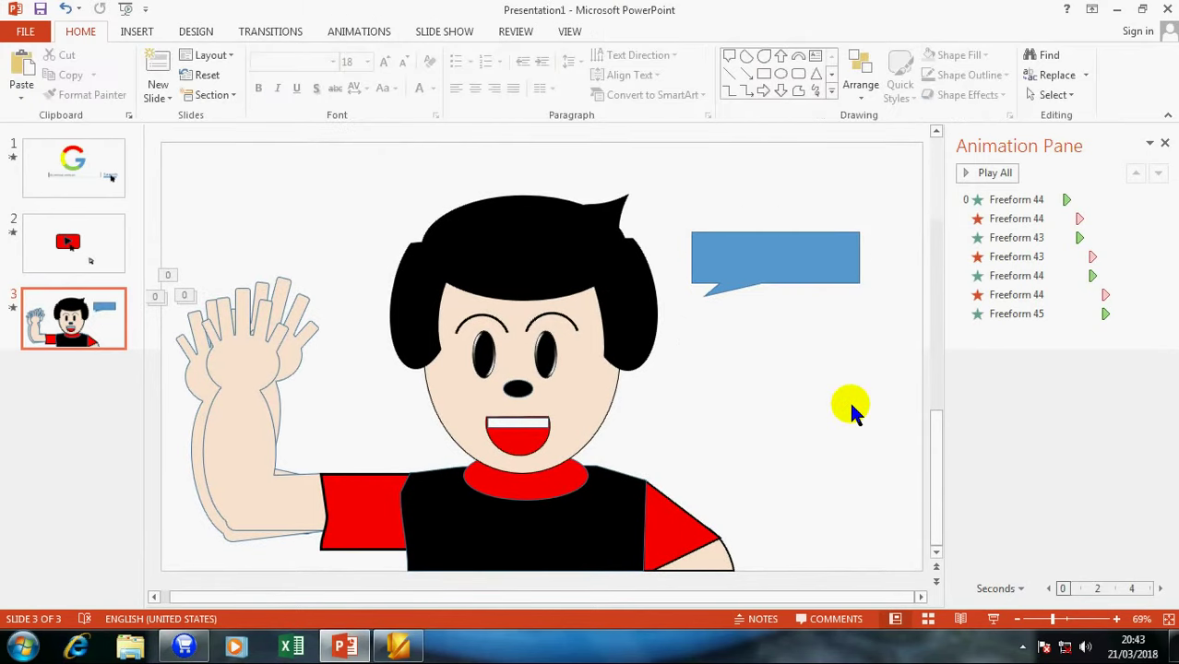
click(755, 262)
click(689, 200)
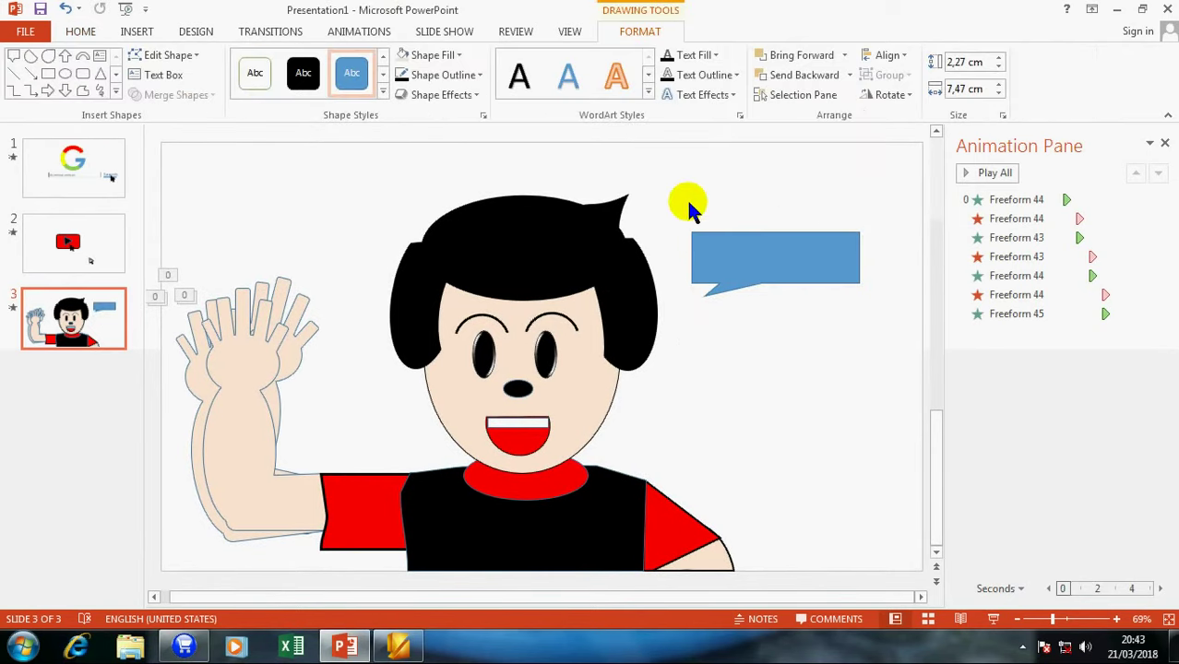
click(720, 256)
right_click(720, 256)
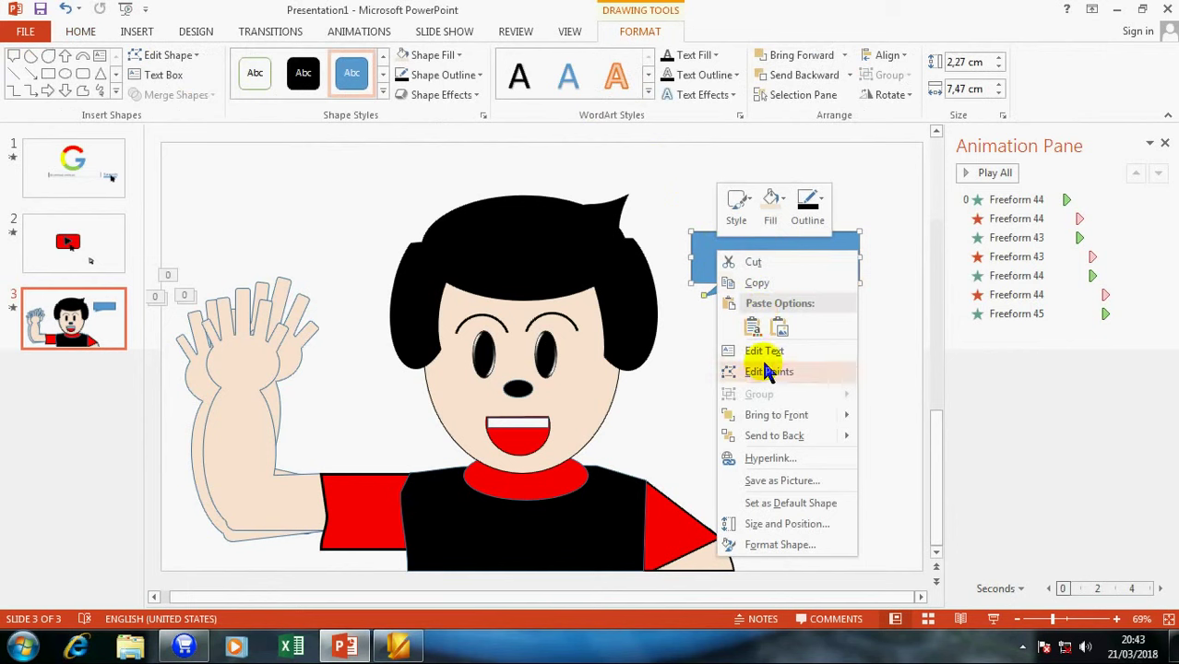
click(762, 347)
text(H)
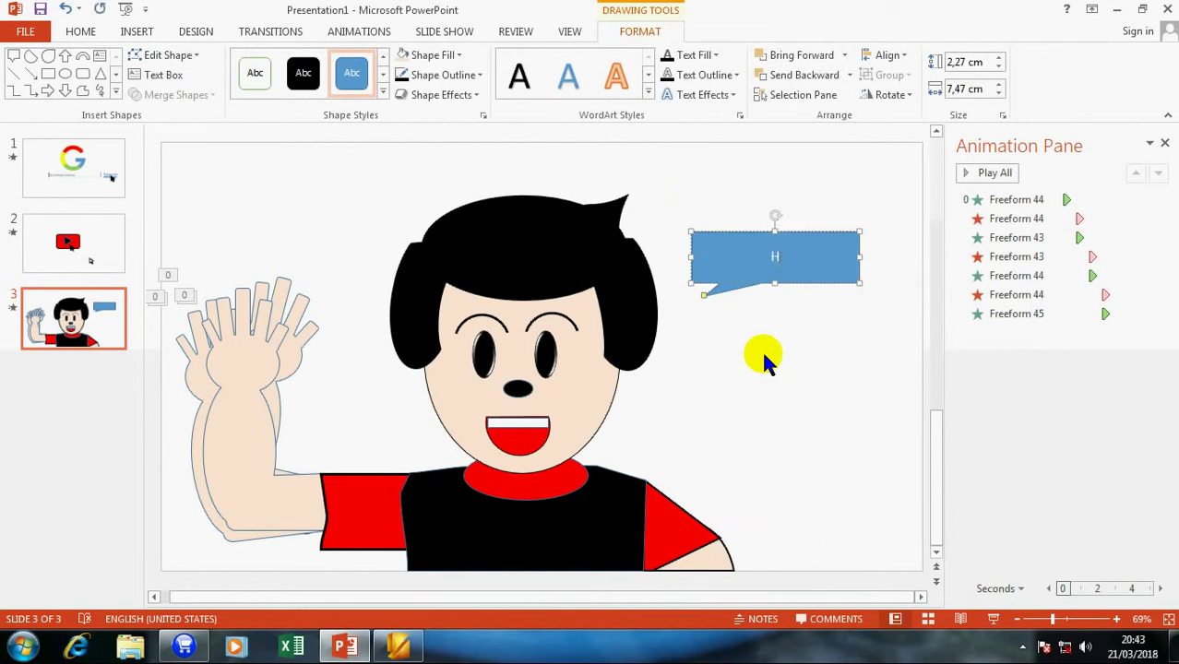
text(AI)
Step: Set the HALO callout text to 44 pt Aharoni
click(81, 31)
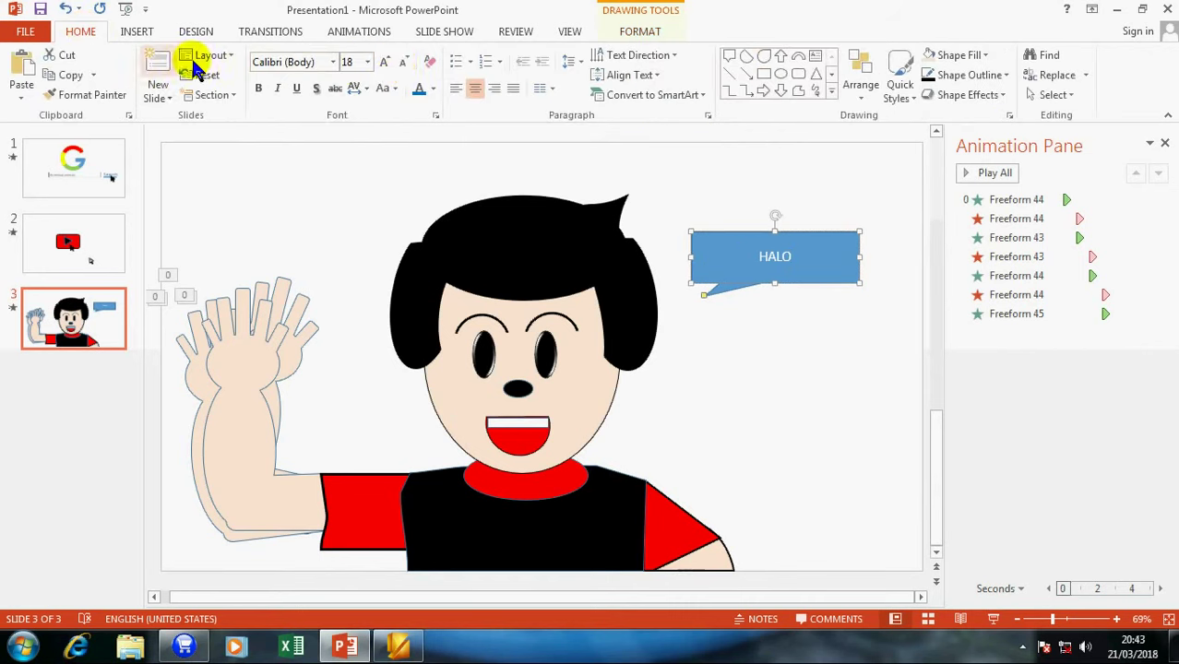
click(385, 62)
click(384, 62)
click(385, 62)
click(384, 62)
click(385, 62)
click(385, 62)
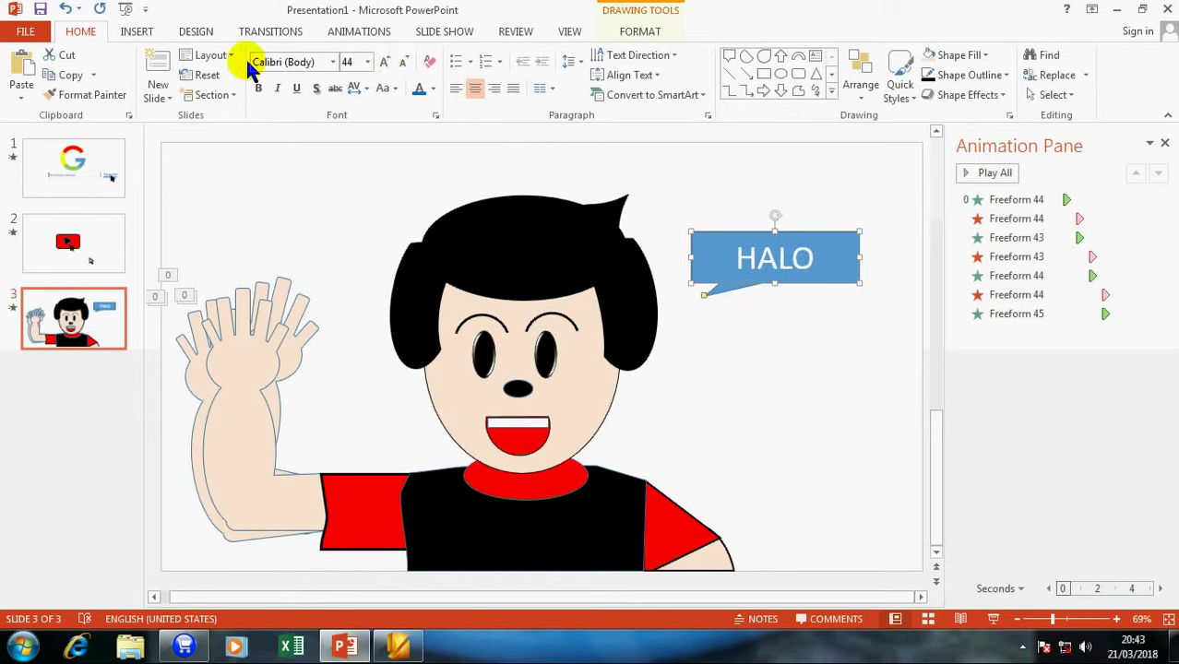
click(333, 62)
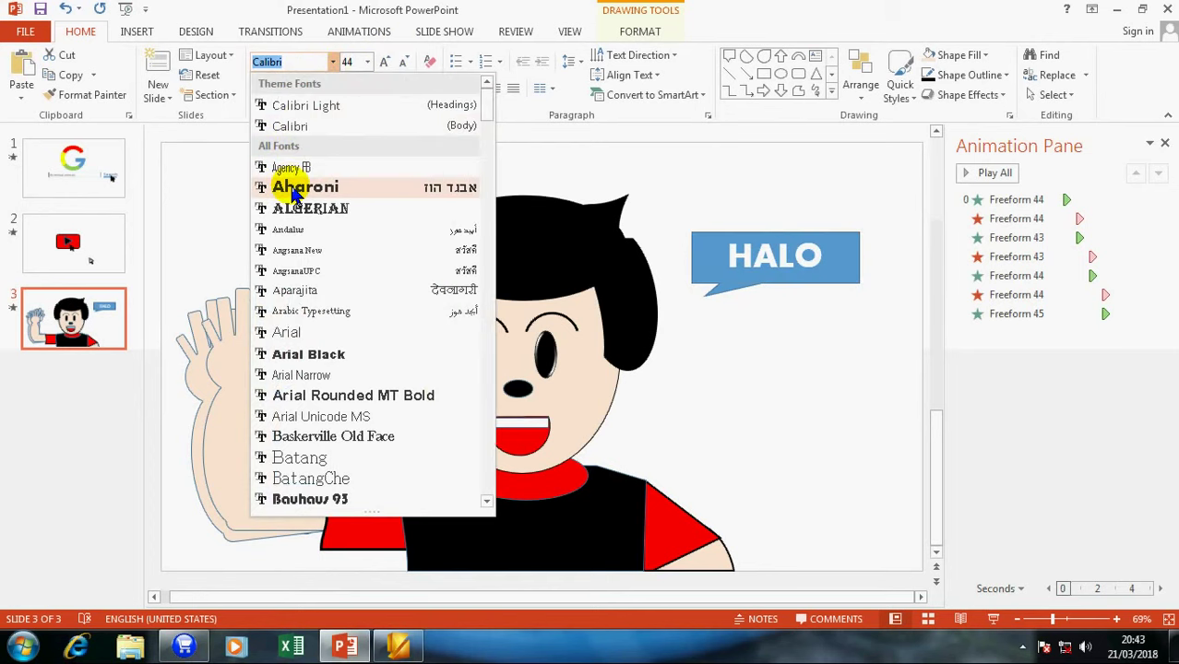
click(297, 189)
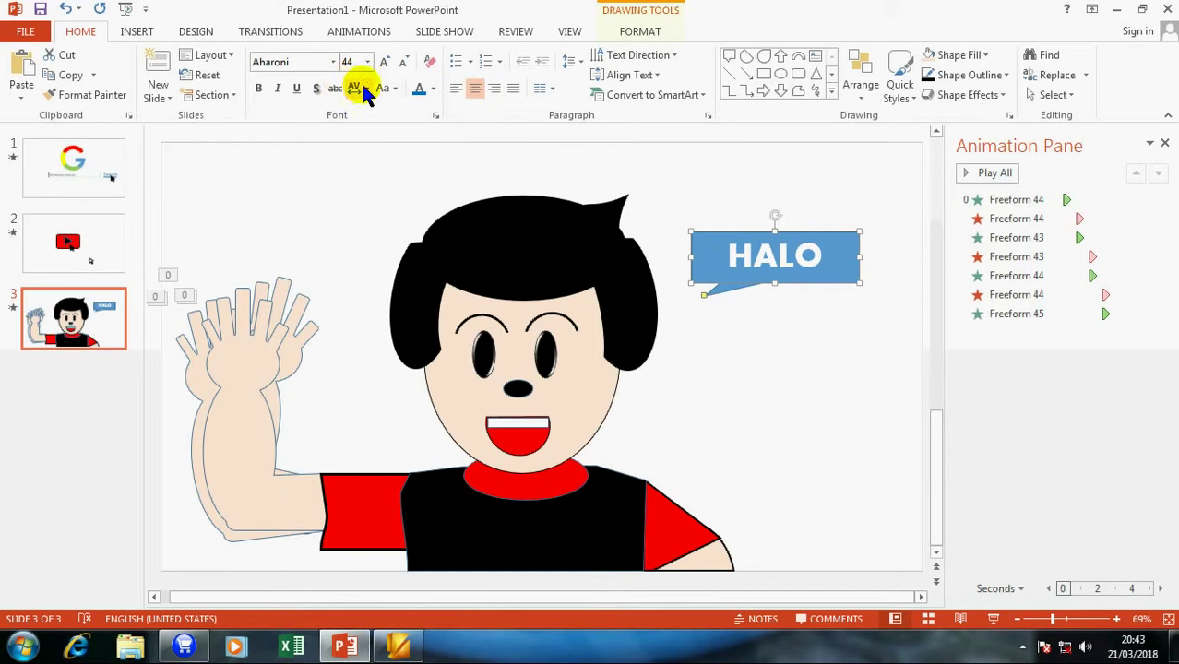
Step: Set the callout's Shape Outline to No Outline
click(641, 32)
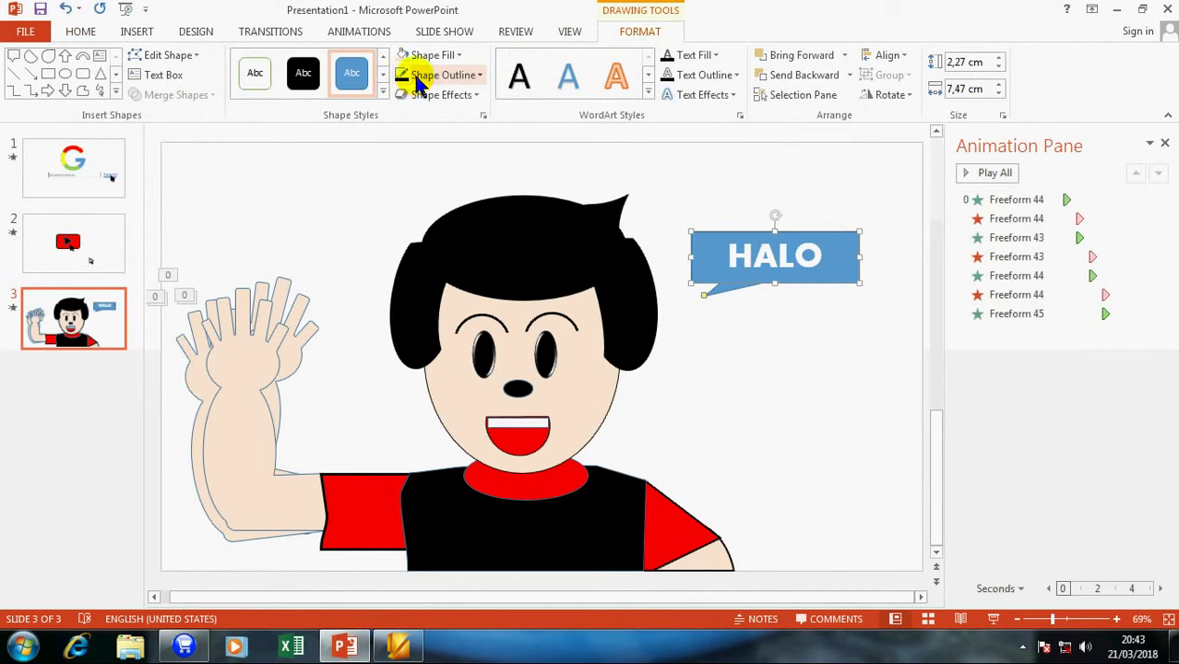
click(417, 77)
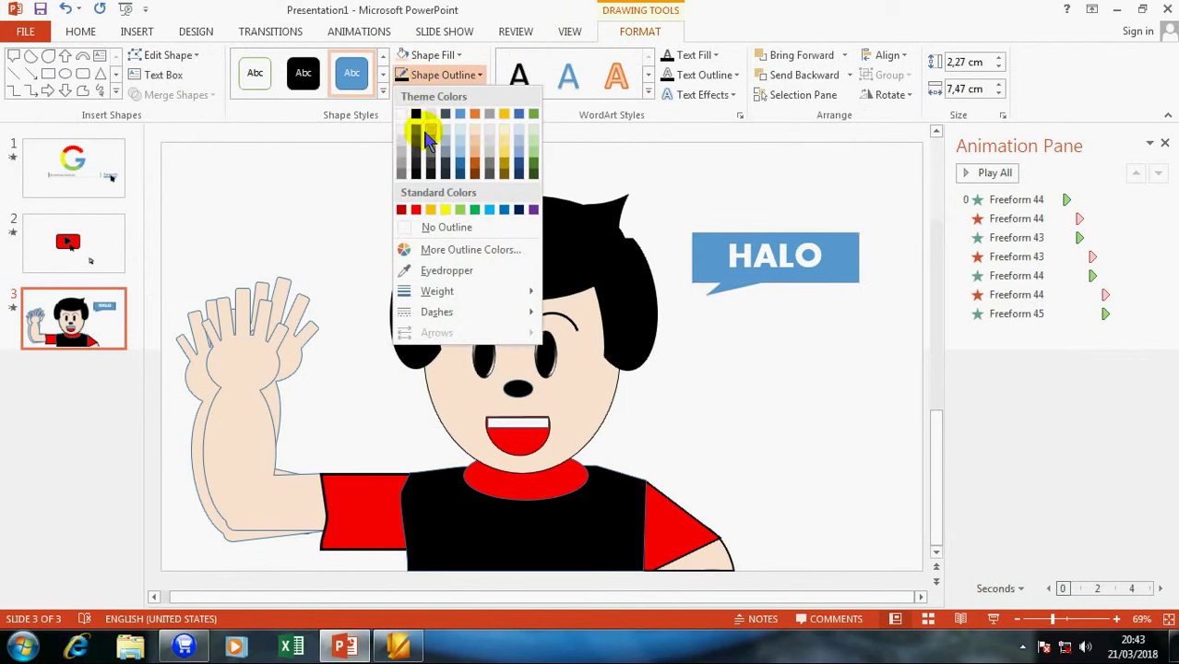
click(406, 227)
Step: Duplicate the HALO callout by dragging a copy below it
click(764, 183)
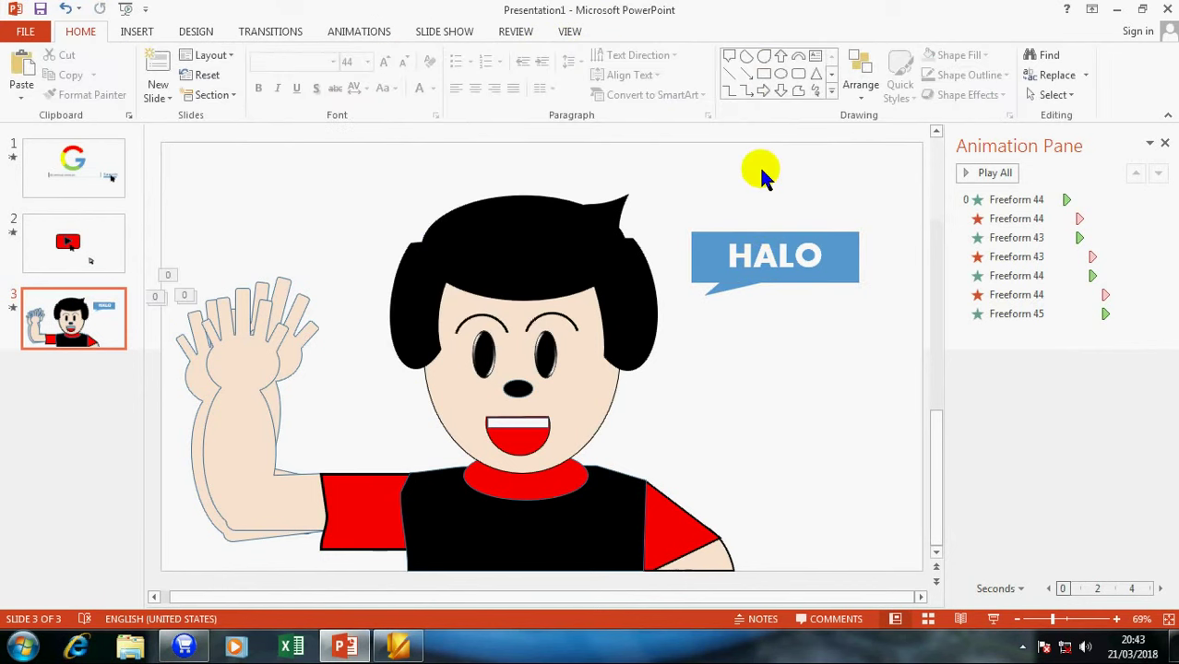
click(775, 240)
mouse_move(775, 239)
mouse_down()
mouse_move(784, 406)
mouse_move(807, 378)
mouse_move(837, 377)
mouse_up()
Step: Change the copy's text to 'JANGAN LUPA' and widen it to fit one line
click(744, 377)
text(JANGAN)
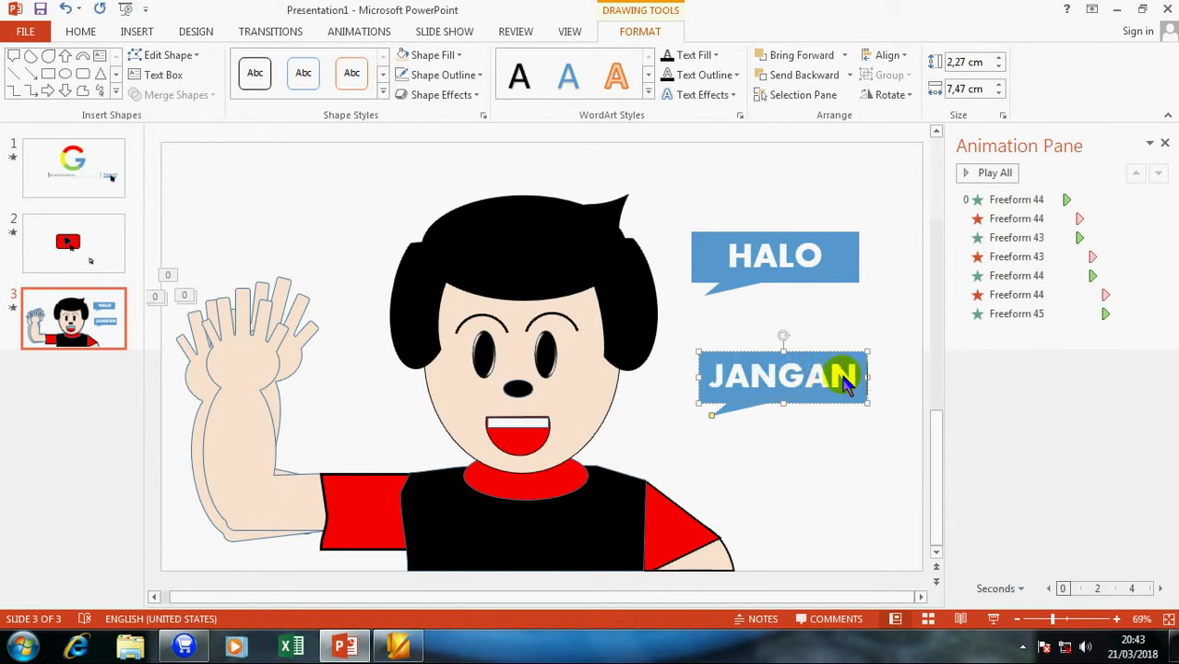
text( LUPA)
key(BackSpace)
key(BackSpace)
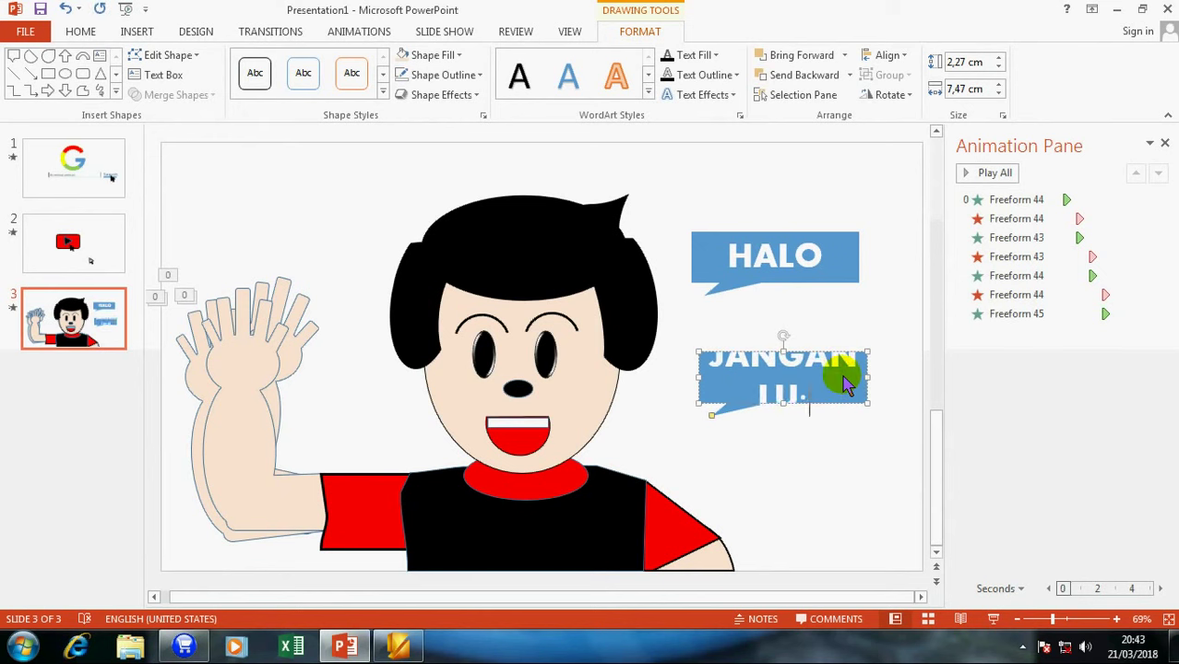
text(PA)
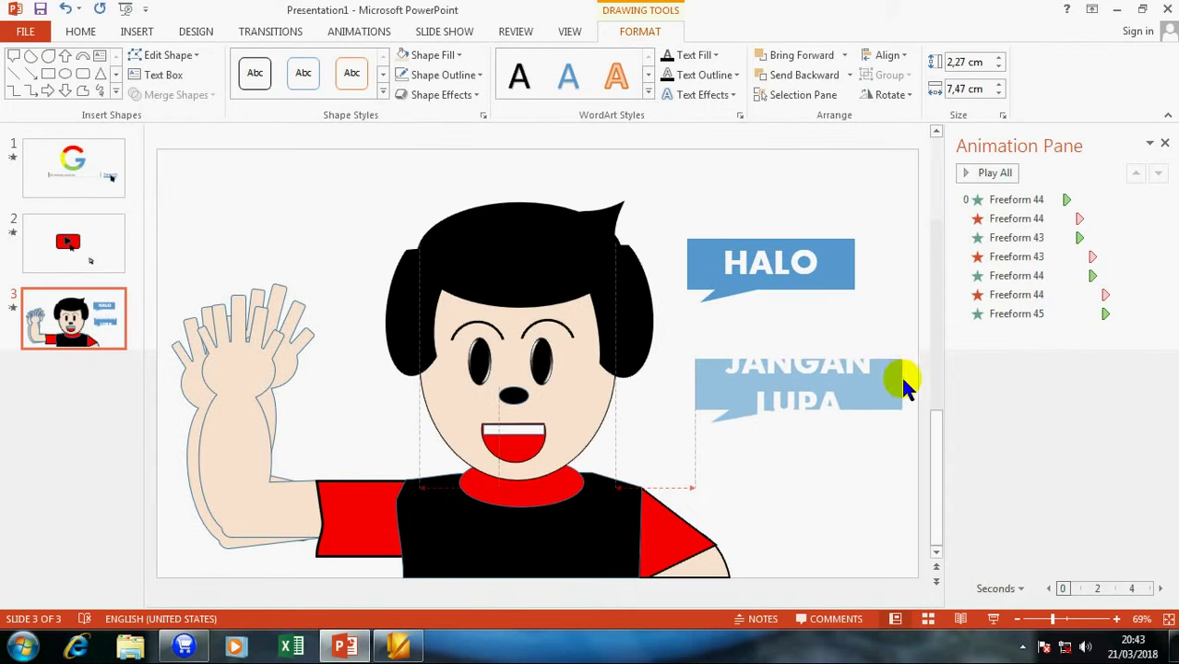
drag(869, 379, 928, 385)
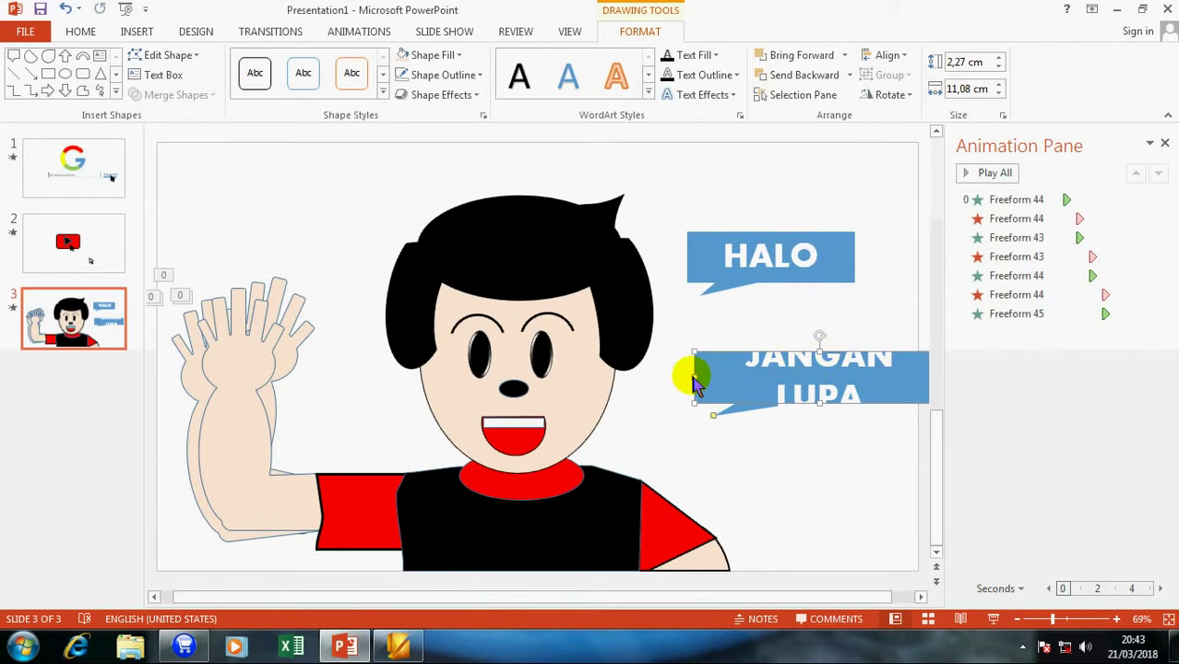
drag(695, 378, 651, 377)
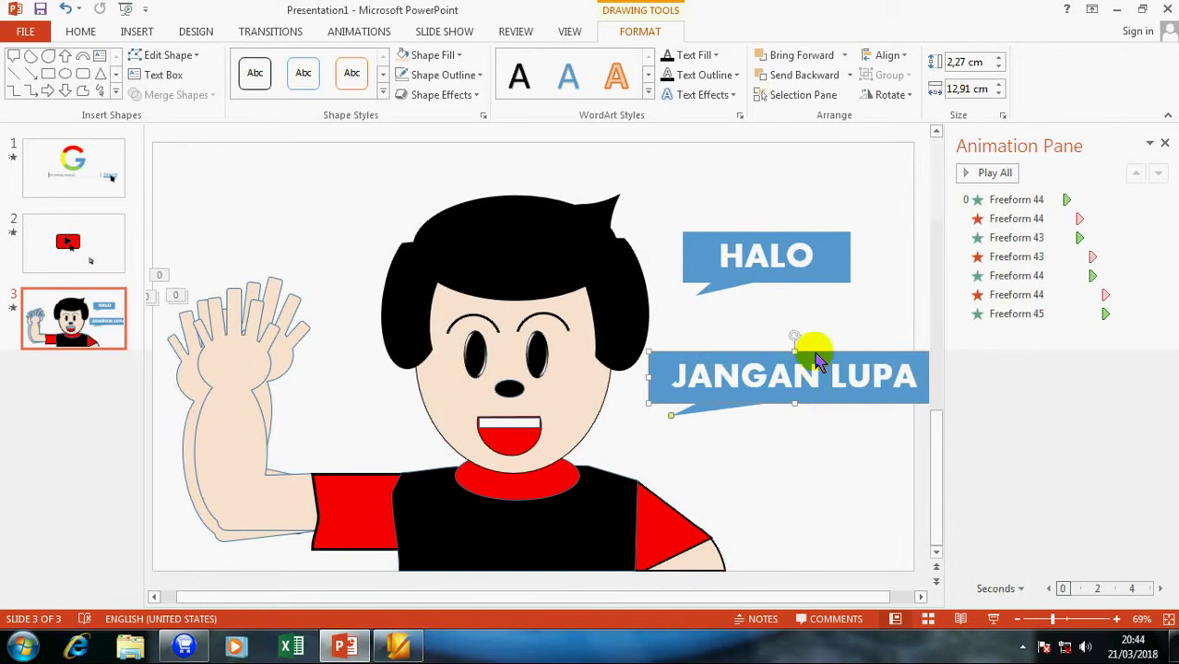
Step: Reposition the JANGAN LUPA callout up just beneath the HALO callout
drag(816, 360, 783, 392)
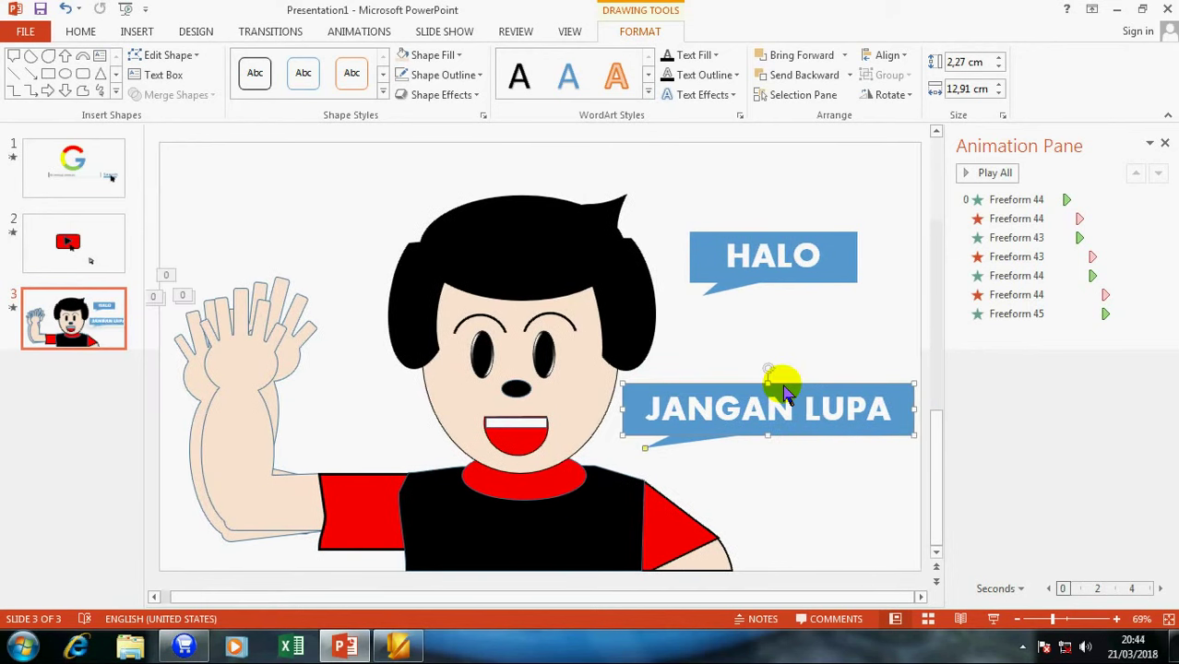
click(790, 334)
click(683, 437)
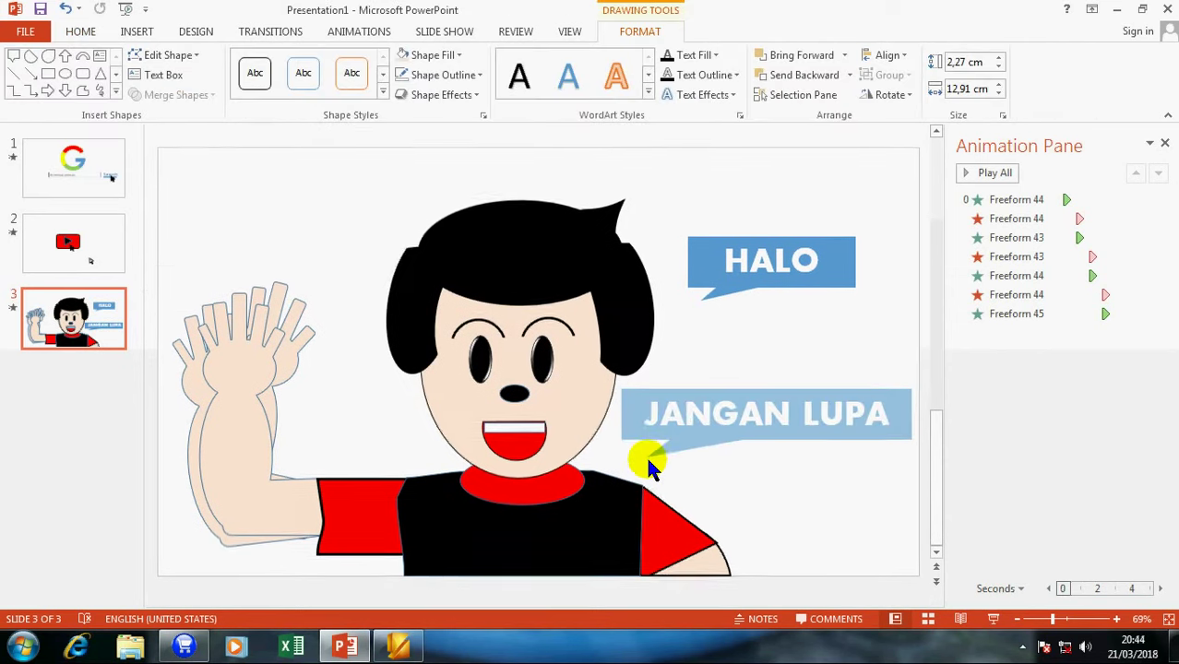
click(771, 361)
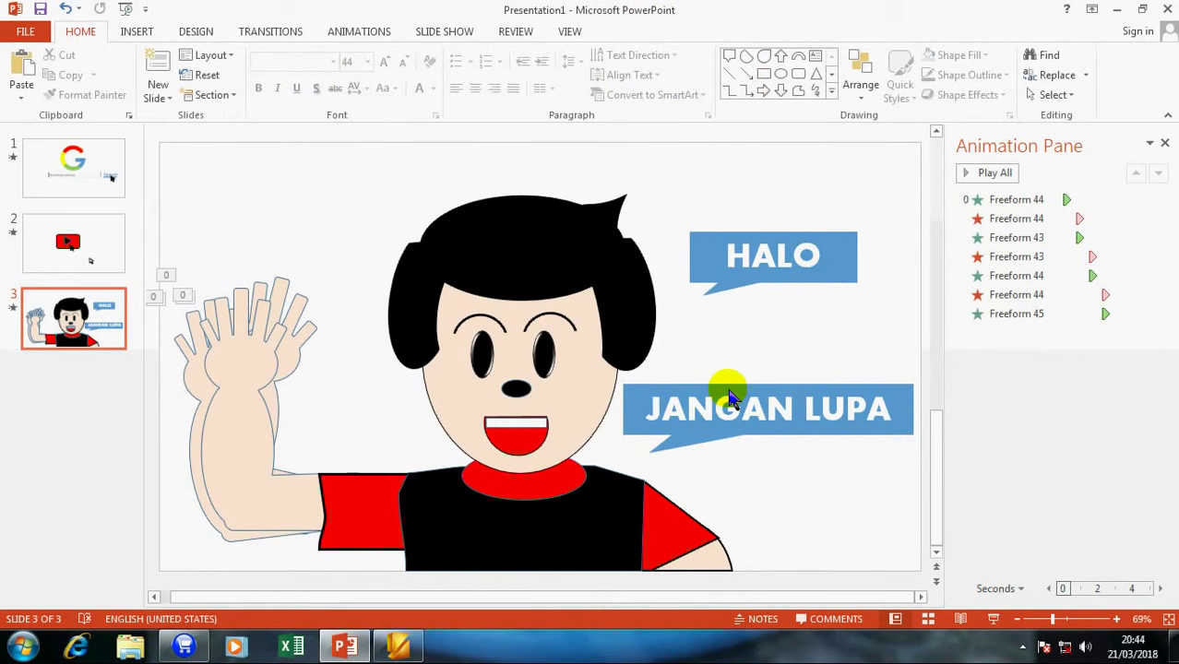
drag(729, 391, 721, 340)
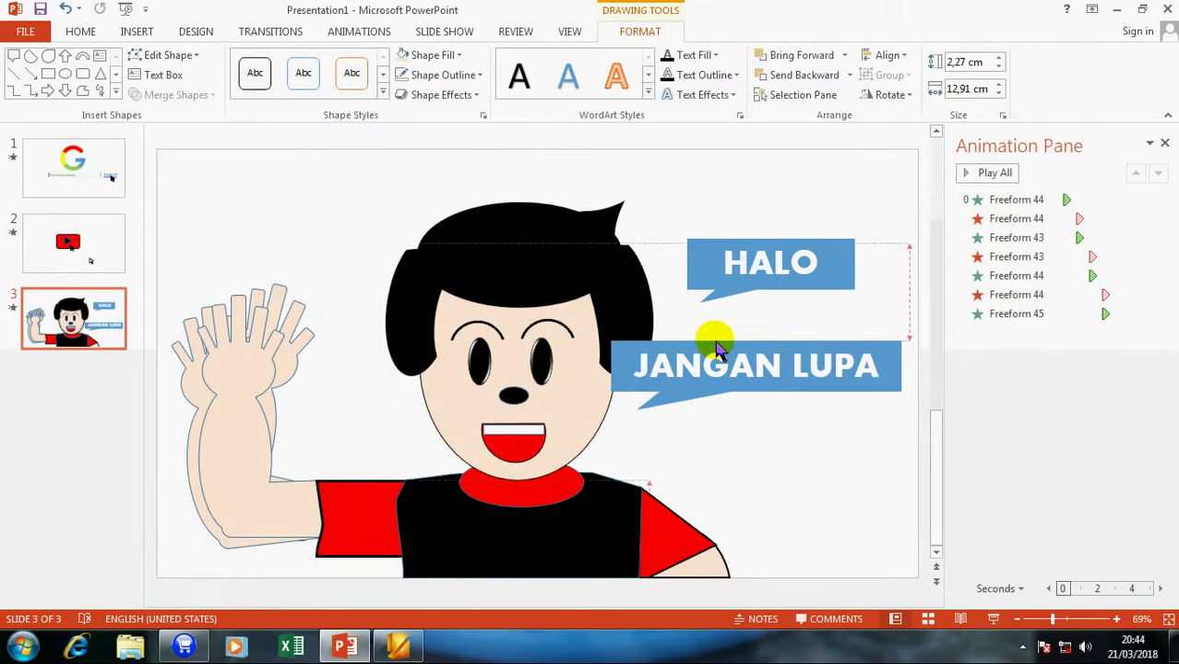
click(816, 462)
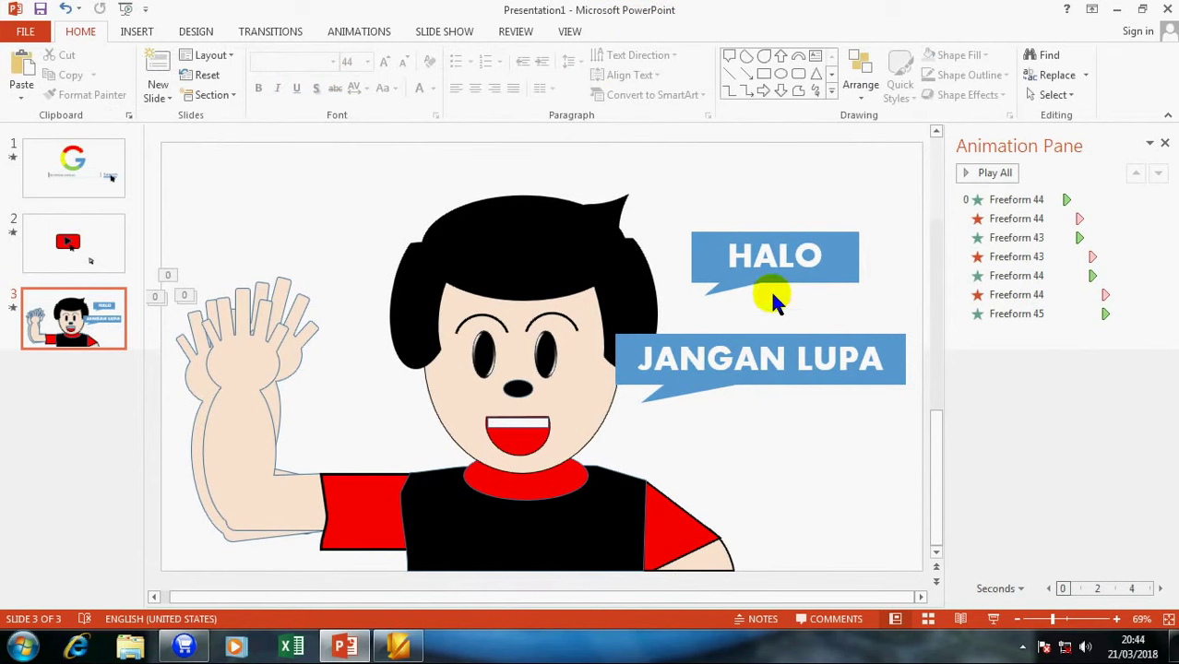
click(761, 242)
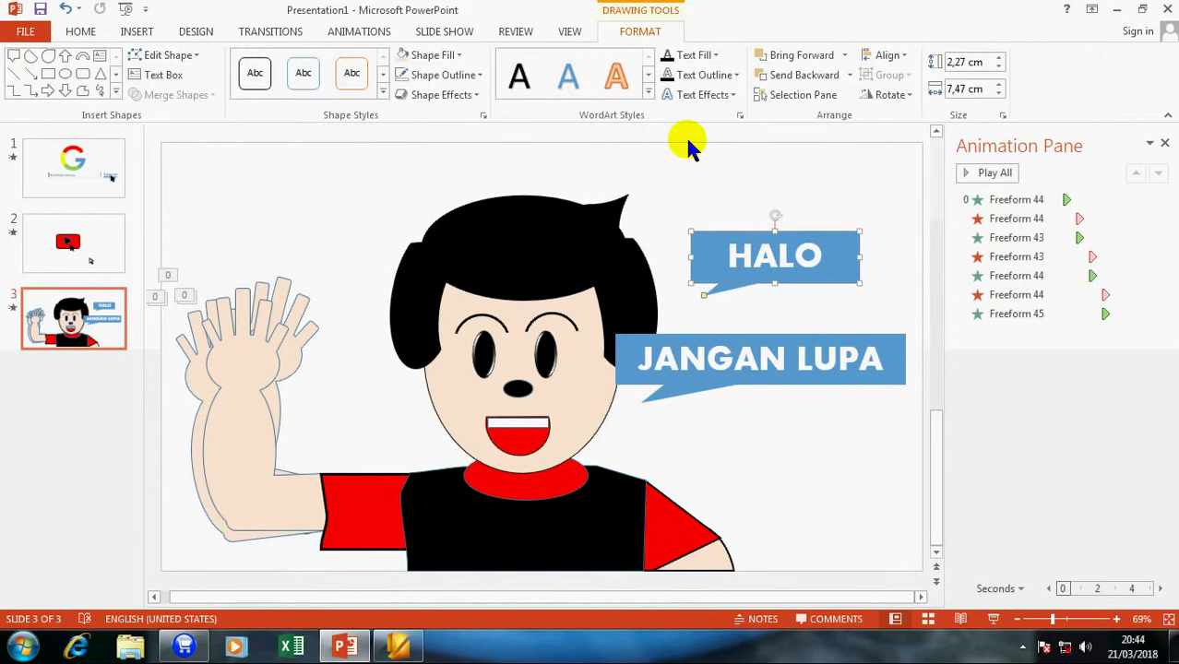
Step: Select the overlapping nose and mouth shapes and group them into one object
click(733, 456)
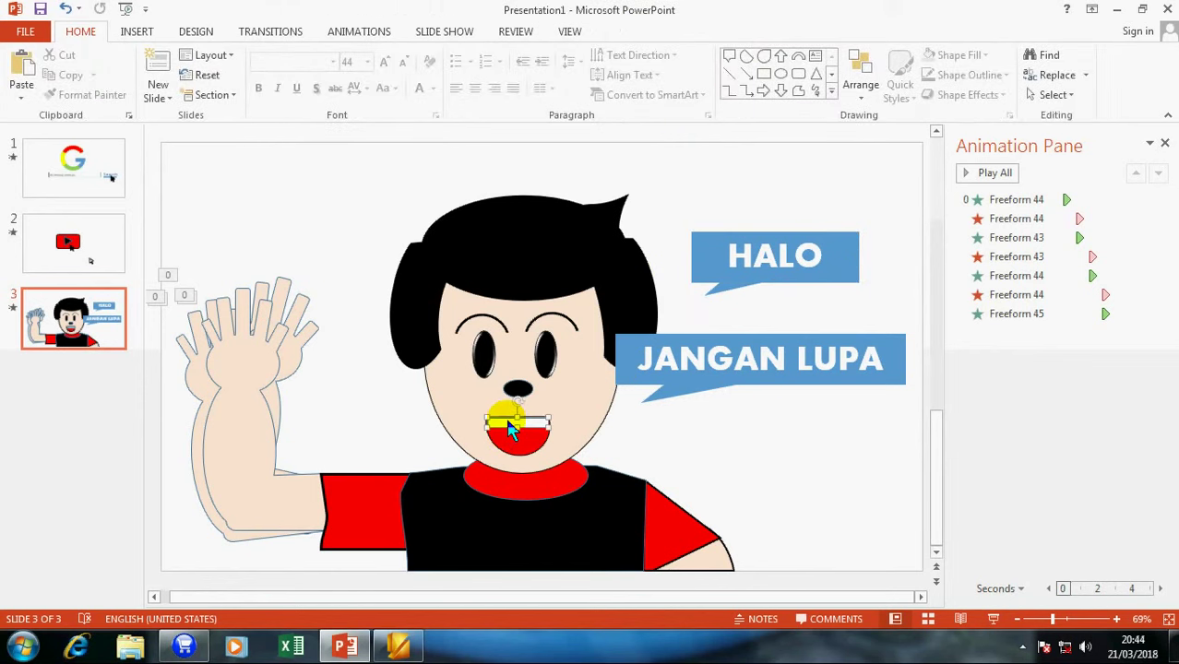
click(505, 421)
click(600, 441)
click(544, 447)
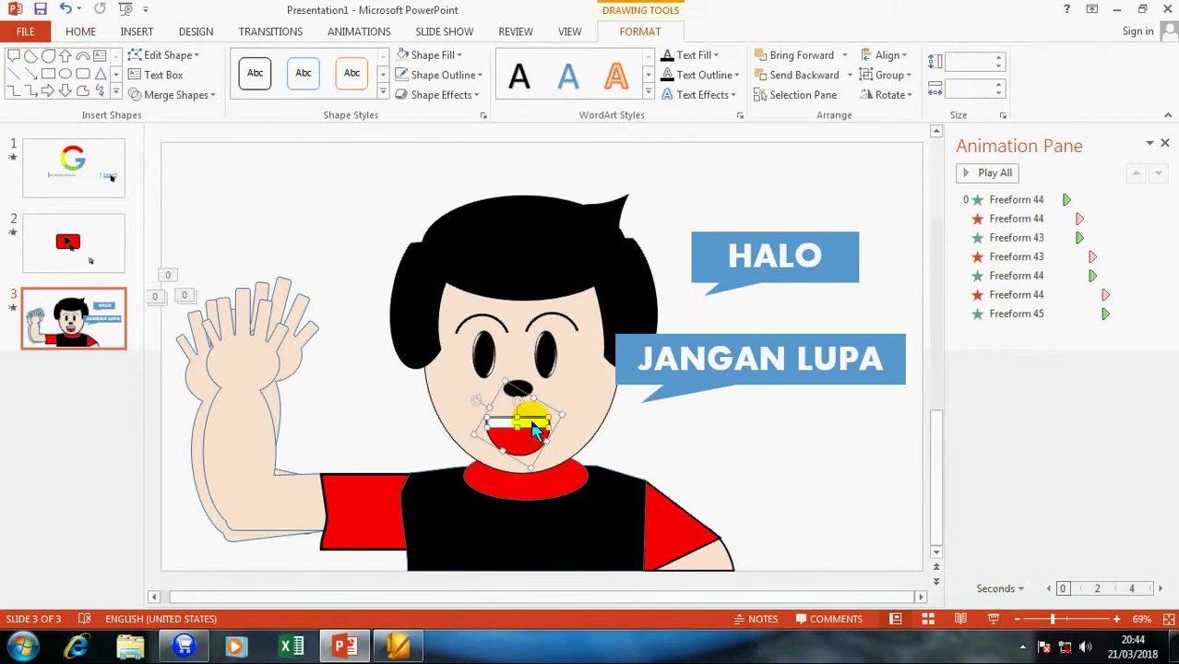
right_click(535, 432)
mouse_move(590, 279)
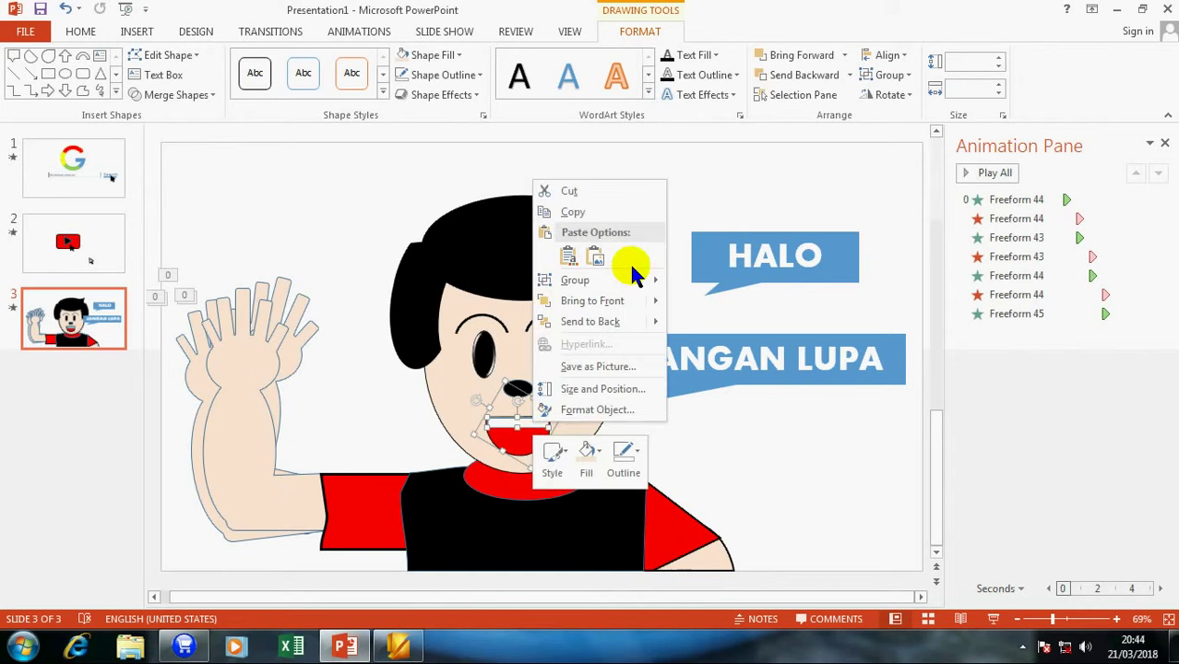
click(703, 280)
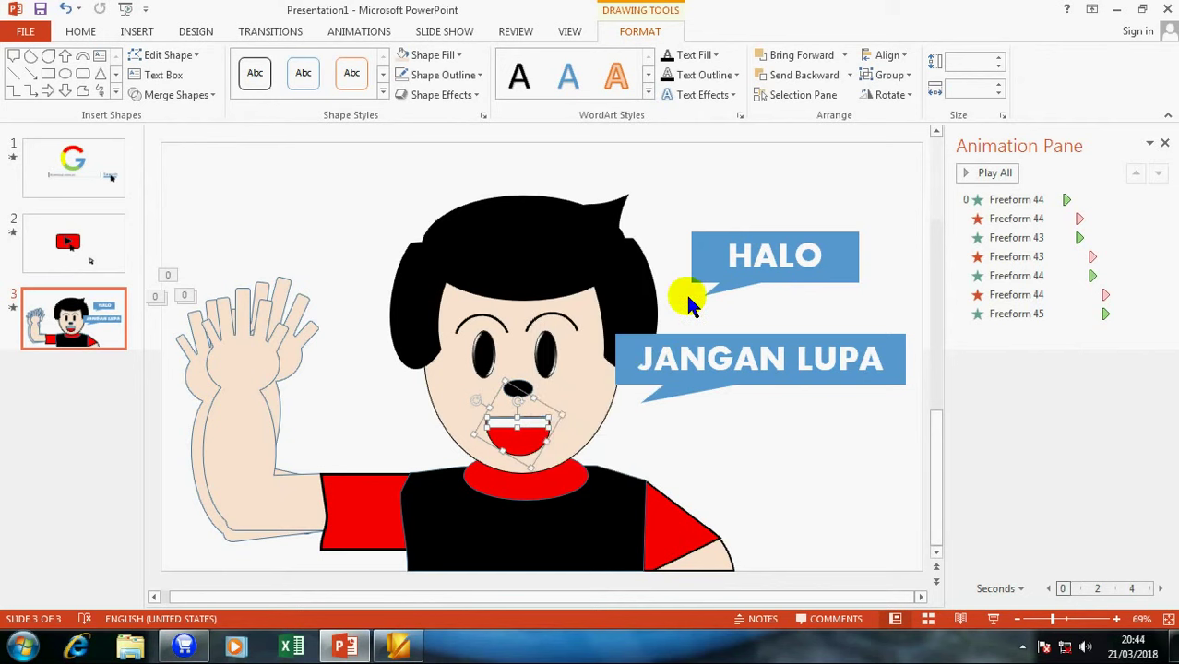
click(724, 447)
Step: Draw a 2.24 by 1.55 cm oval below the JANGAN LUPA callout and fill it red
click(137, 32)
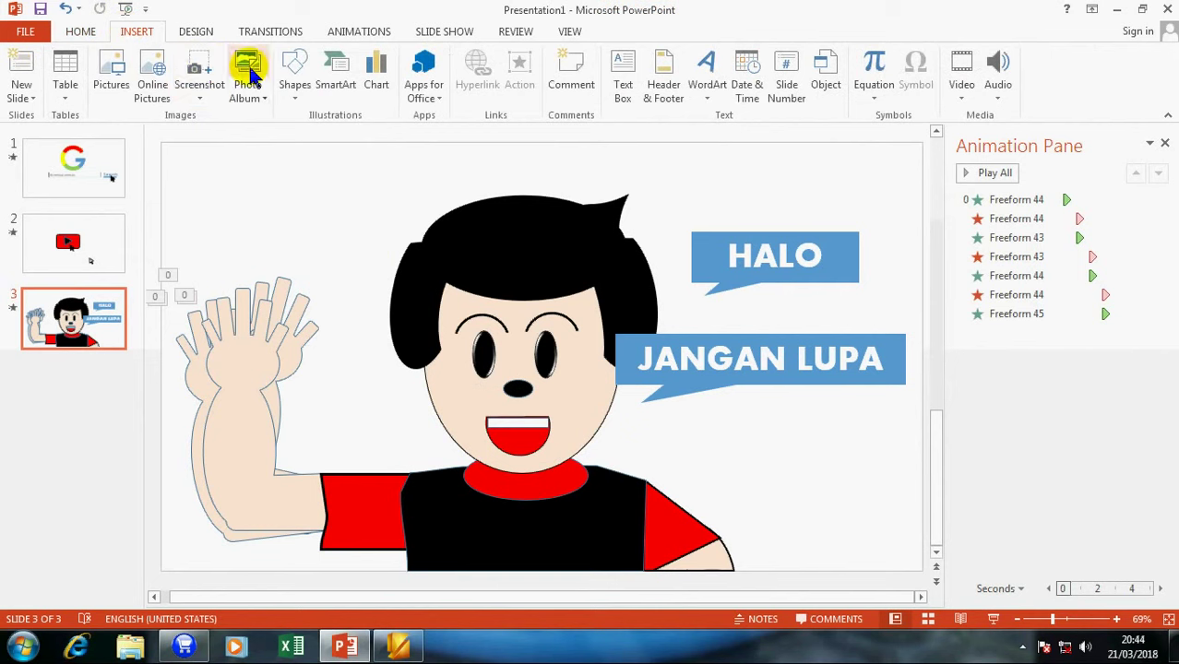
click(295, 74)
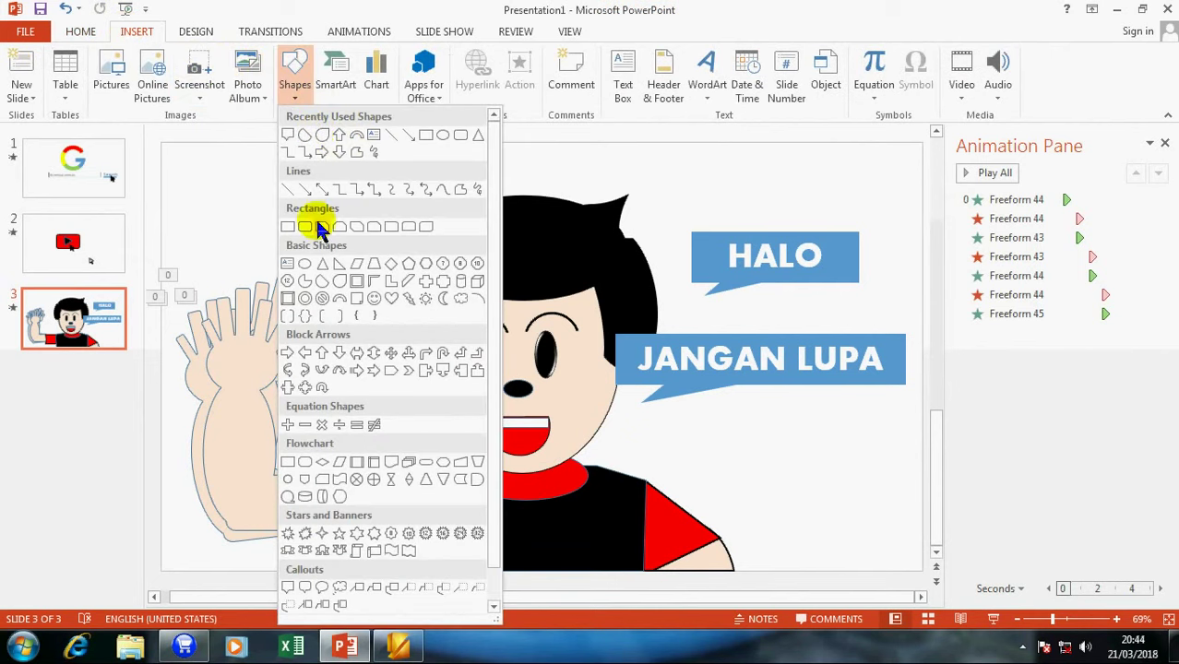
click(314, 266)
drag(733, 411, 773, 474)
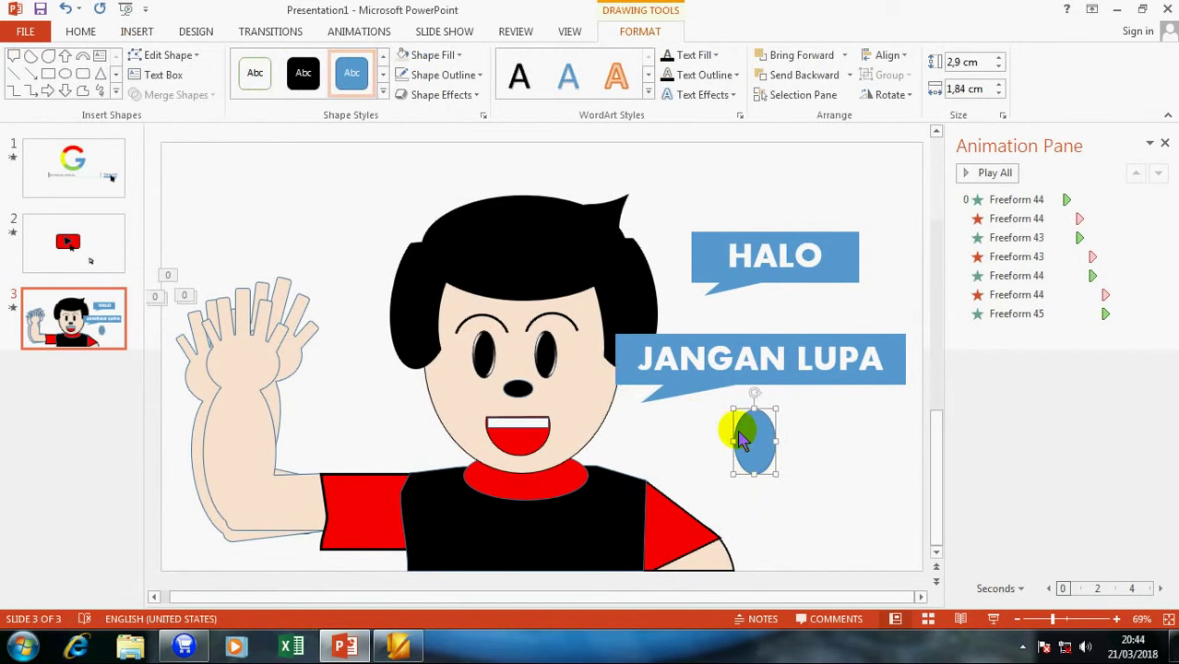
drag(745, 437, 741, 449)
click(755, 418)
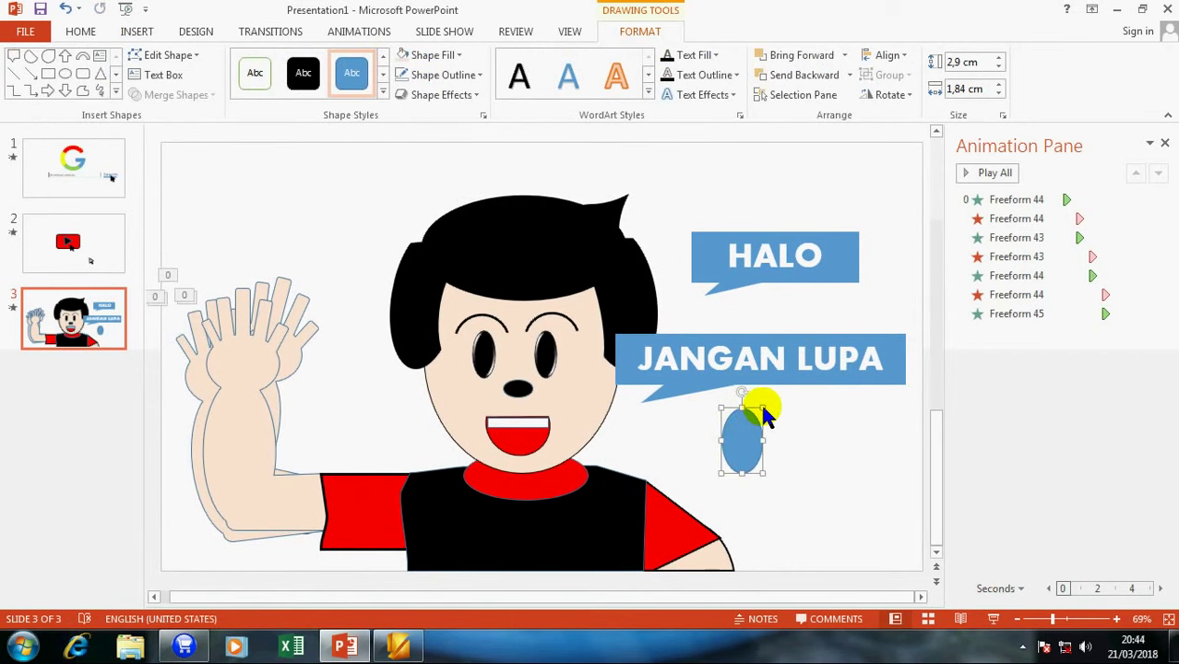
drag(763, 411, 753, 424)
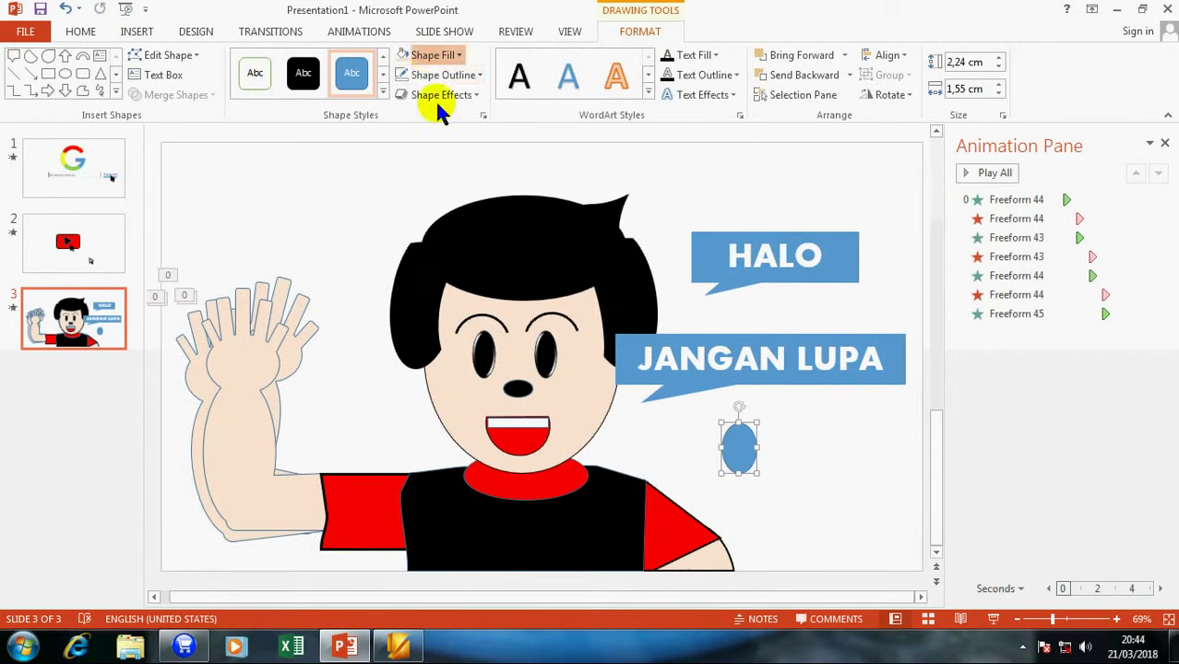
click(434, 55)
click(421, 191)
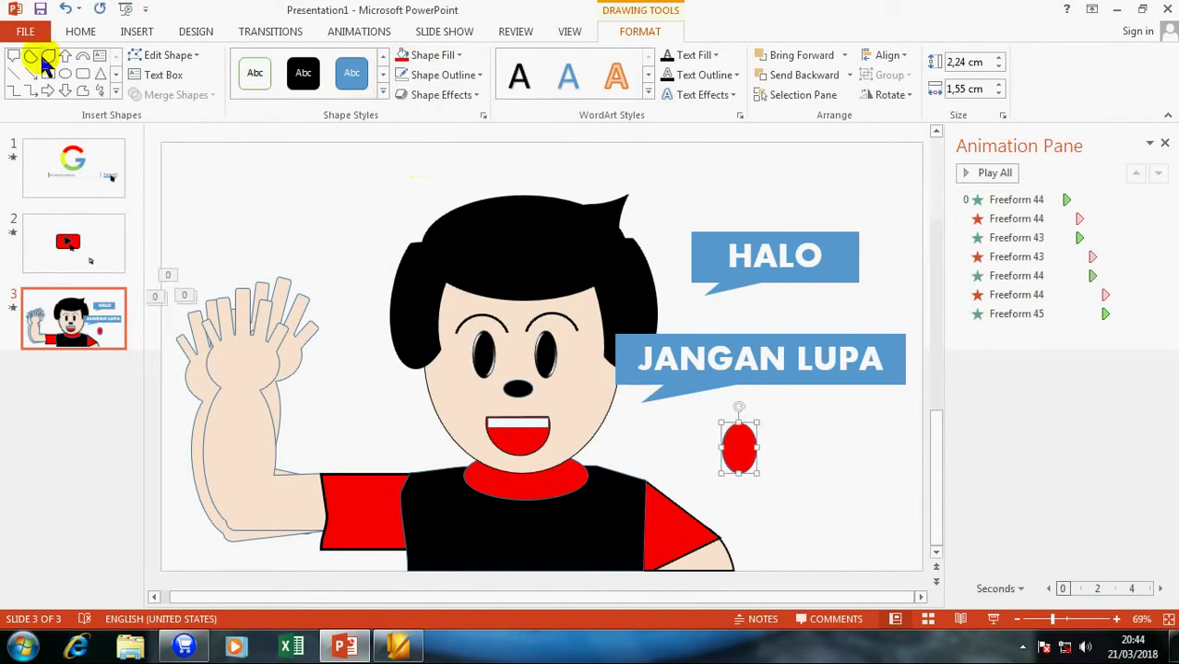
Step: Draw a small Flowchart: Process rectangle on top of the red oval
click(137, 32)
click(295, 73)
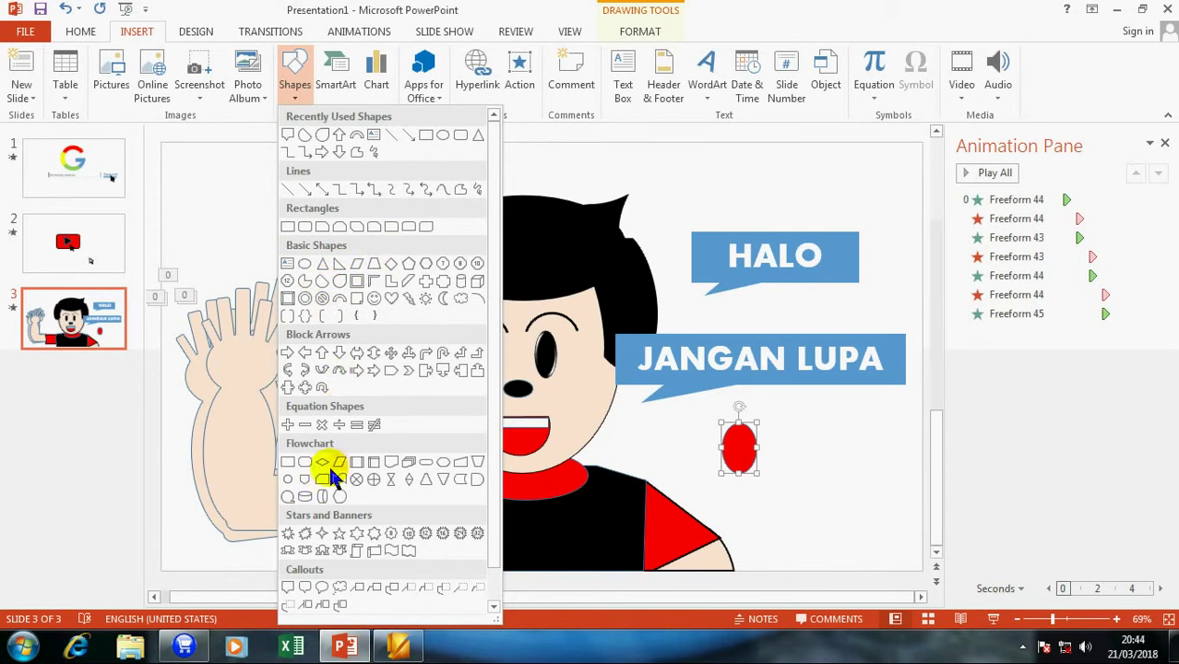
click(289, 462)
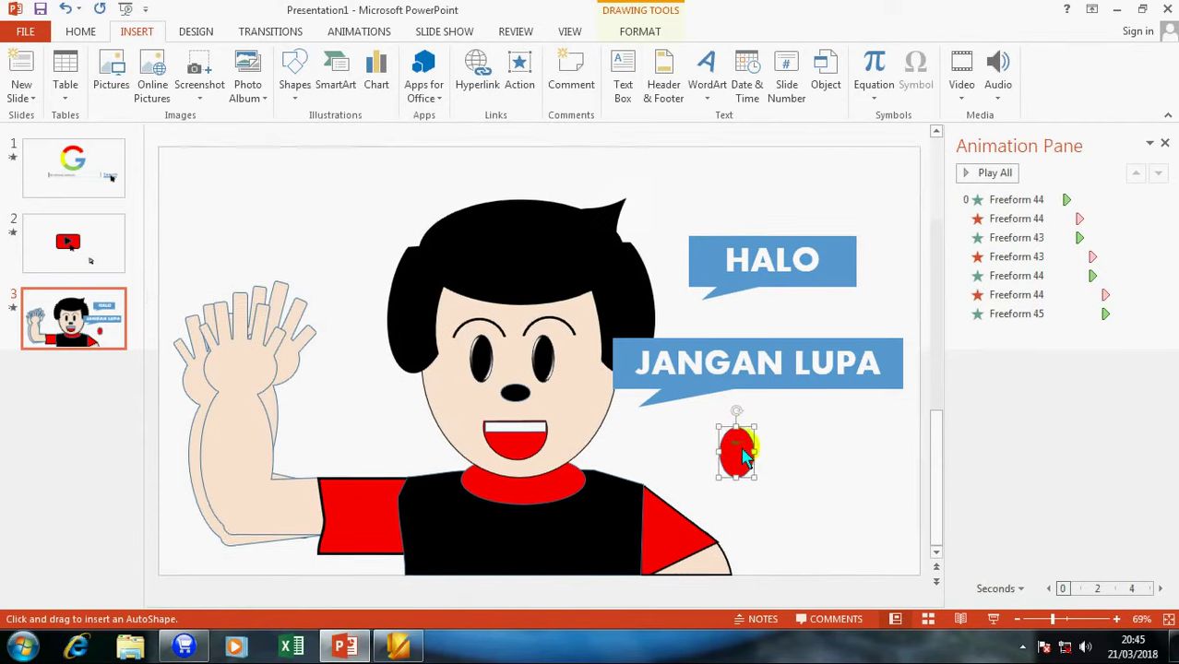
mouse_move(729, 442)
mouse_down()
mouse_move(755, 458)
mouse_move(730, 446)
mouse_up()
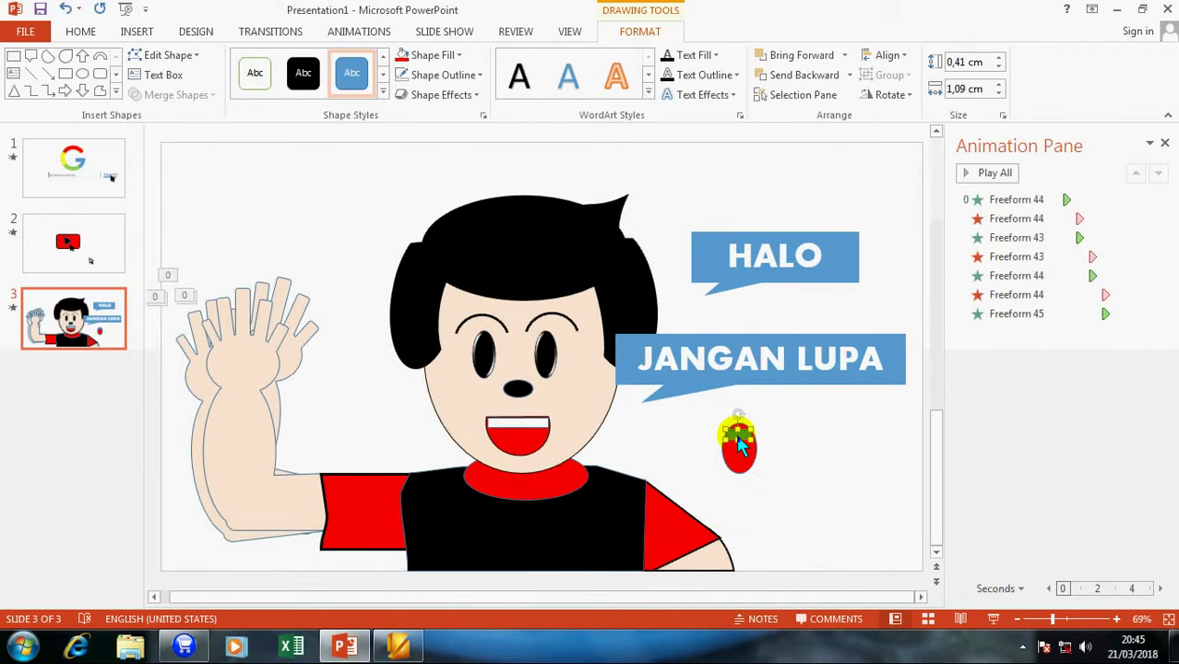
click(710, 456)
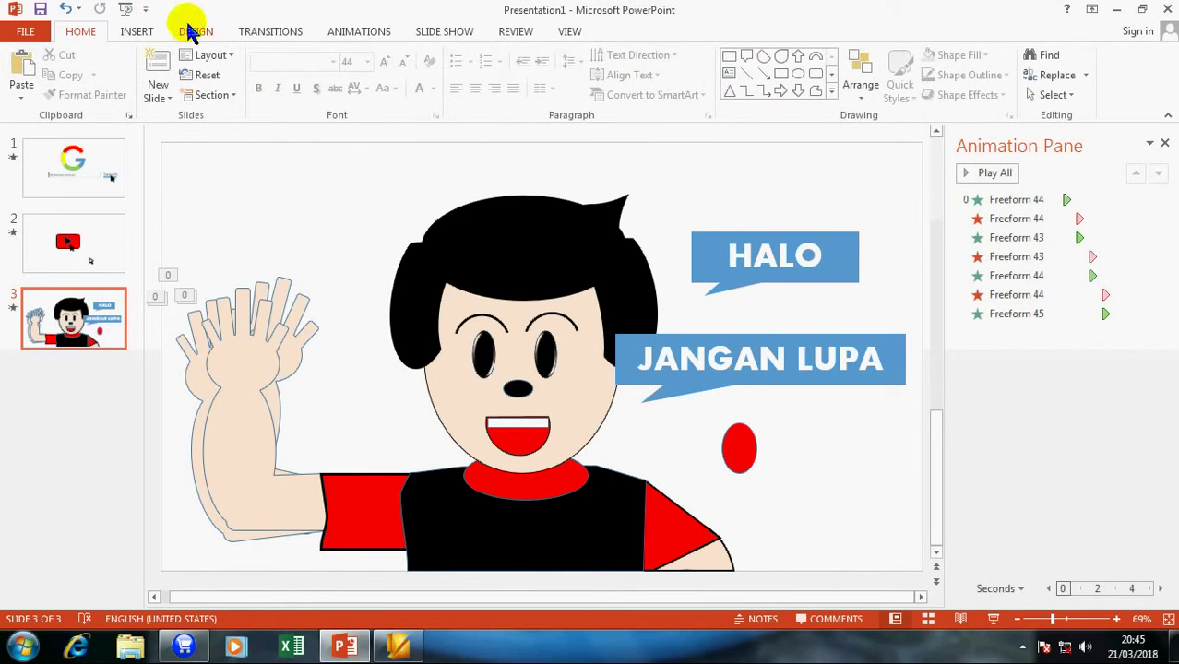
Step: Draw a small pie shape, reshape it into a thin wedge, place it atop the red oval and fill it red
click(137, 31)
click(295, 73)
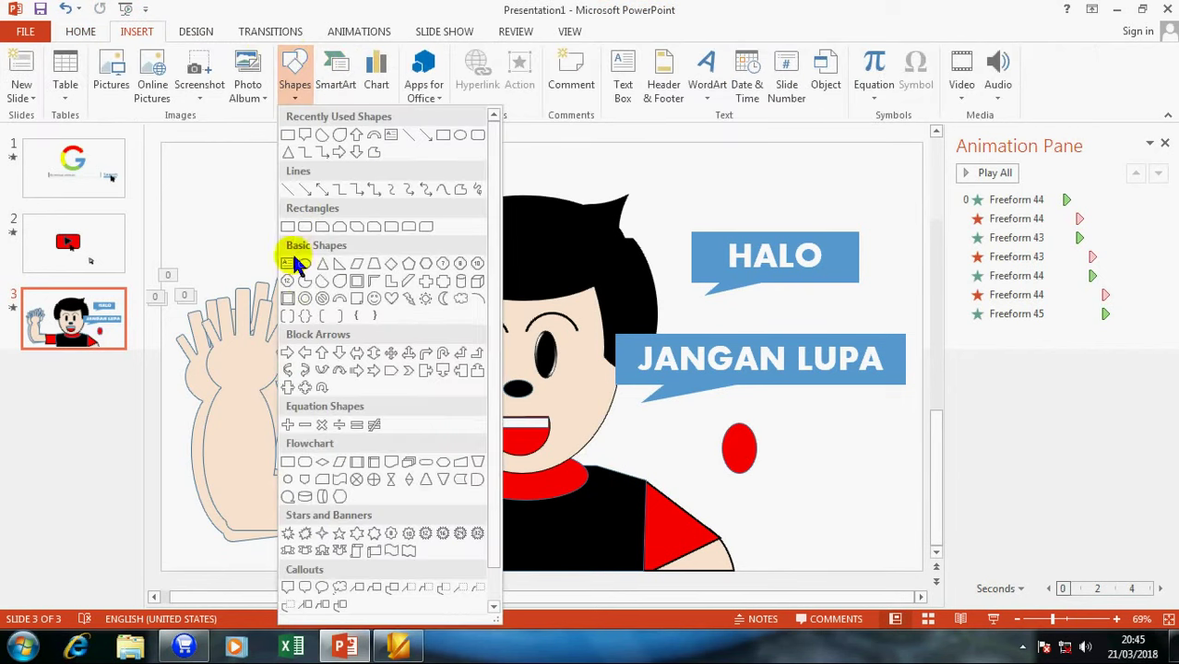
click(325, 281)
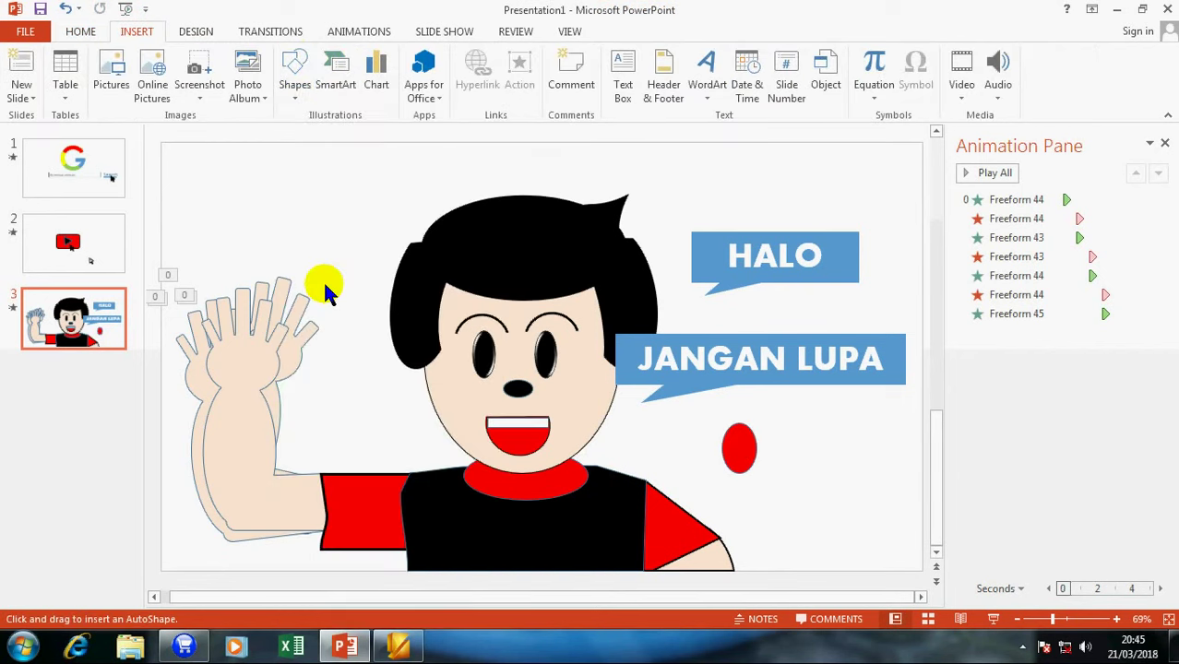
click(322, 281)
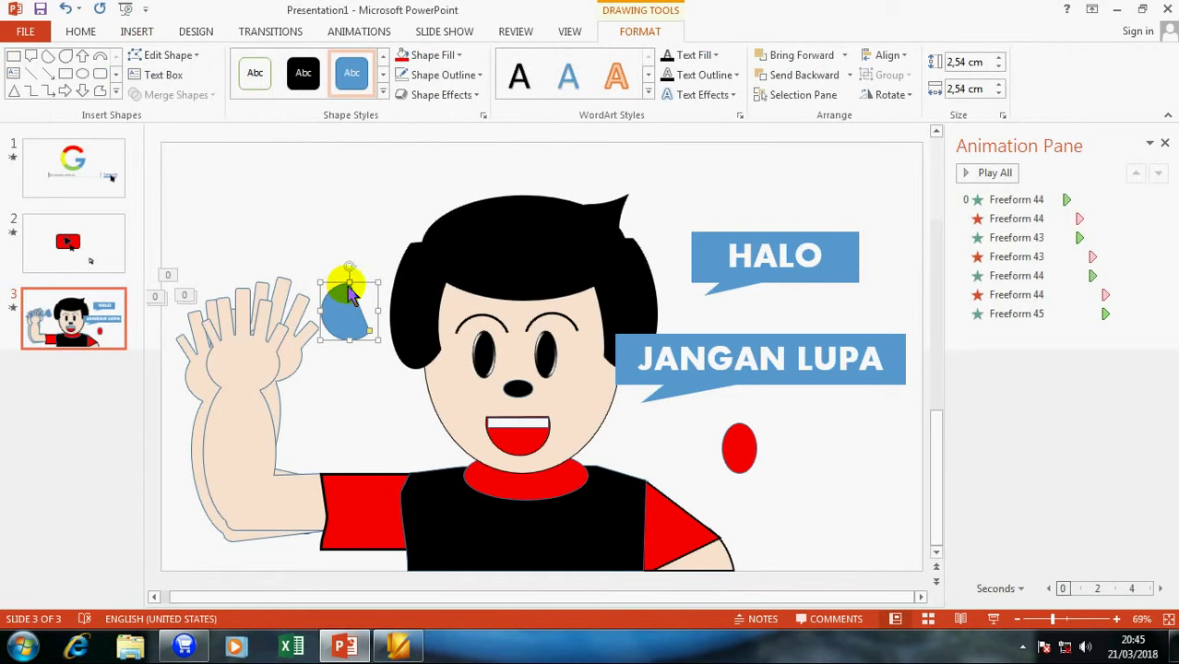
mouse_move(354, 290)
mouse_down()
mouse_move(316, 323)
mouse_move(349, 288)
mouse_move(373, 364)
mouse_move(347, 336)
mouse_move(378, 347)
mouse_up()
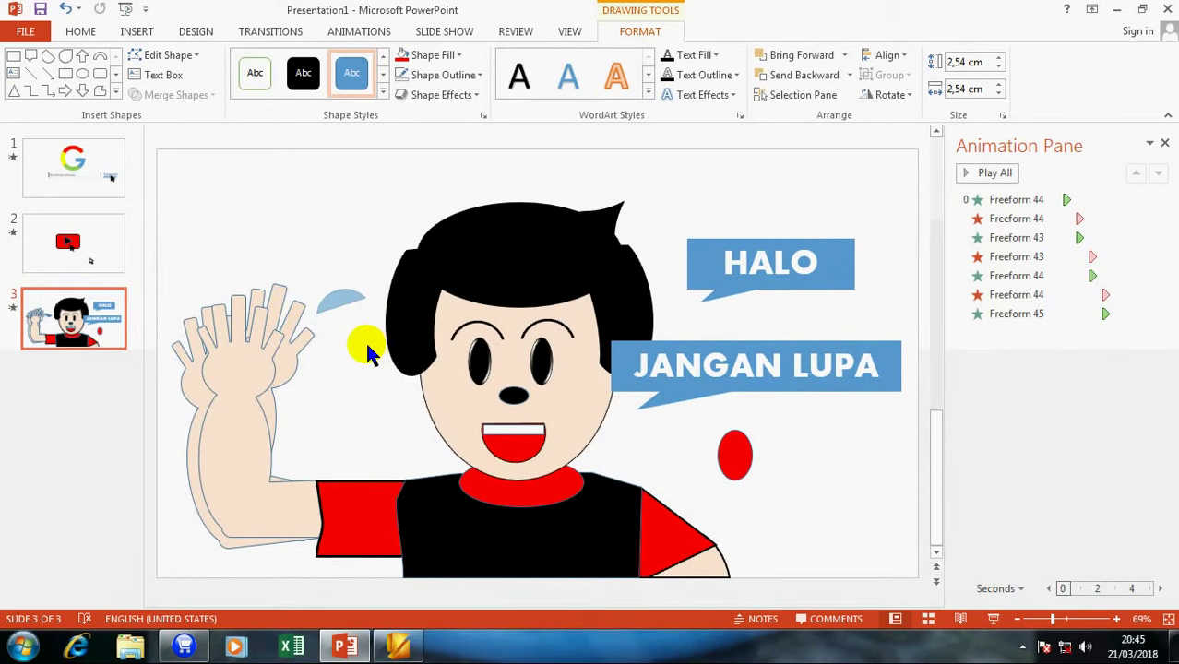
mouse_move(344, 305)
mouse_down()
mouse_move(710, 443)
mouse_move(796, 441)
mouse_move(756, 469)
mouse_up()
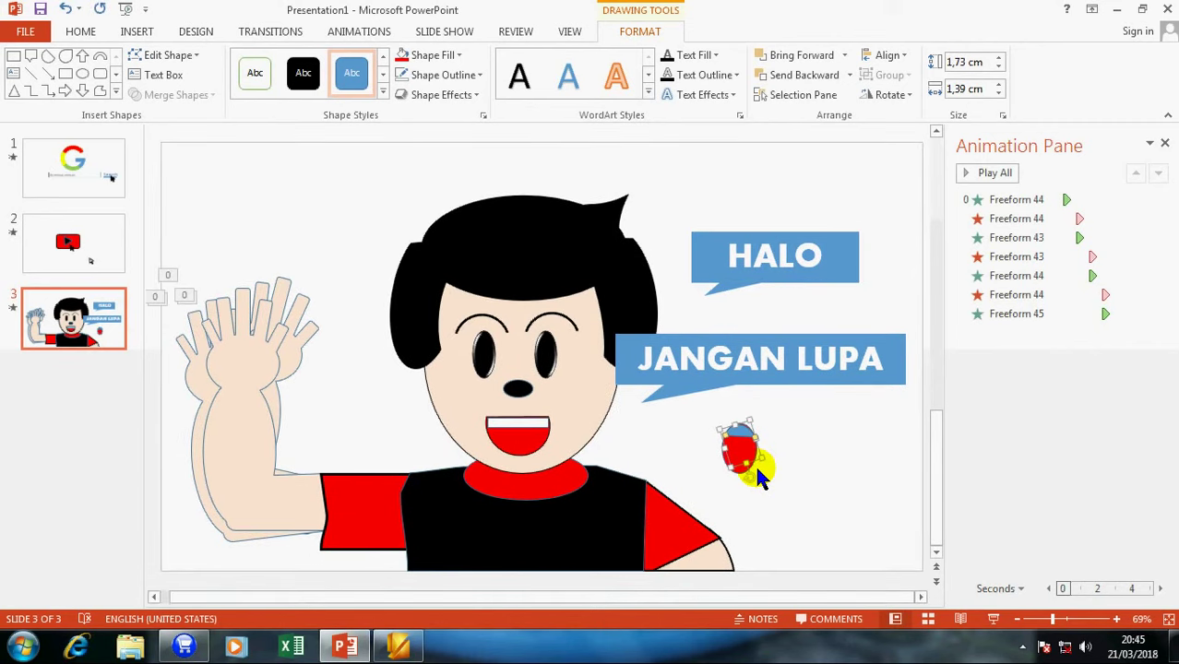
click(411, 54)
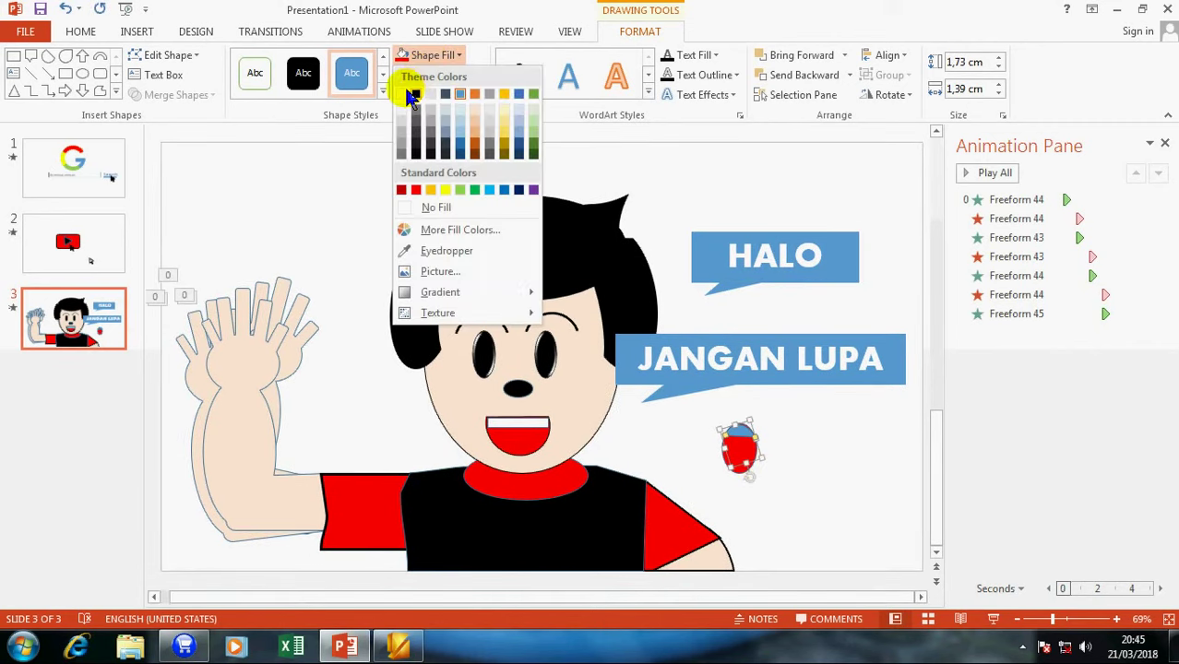
click(416, 189)
Step: Change the red oval's outline weight and give it a black outline
click(830, 498)
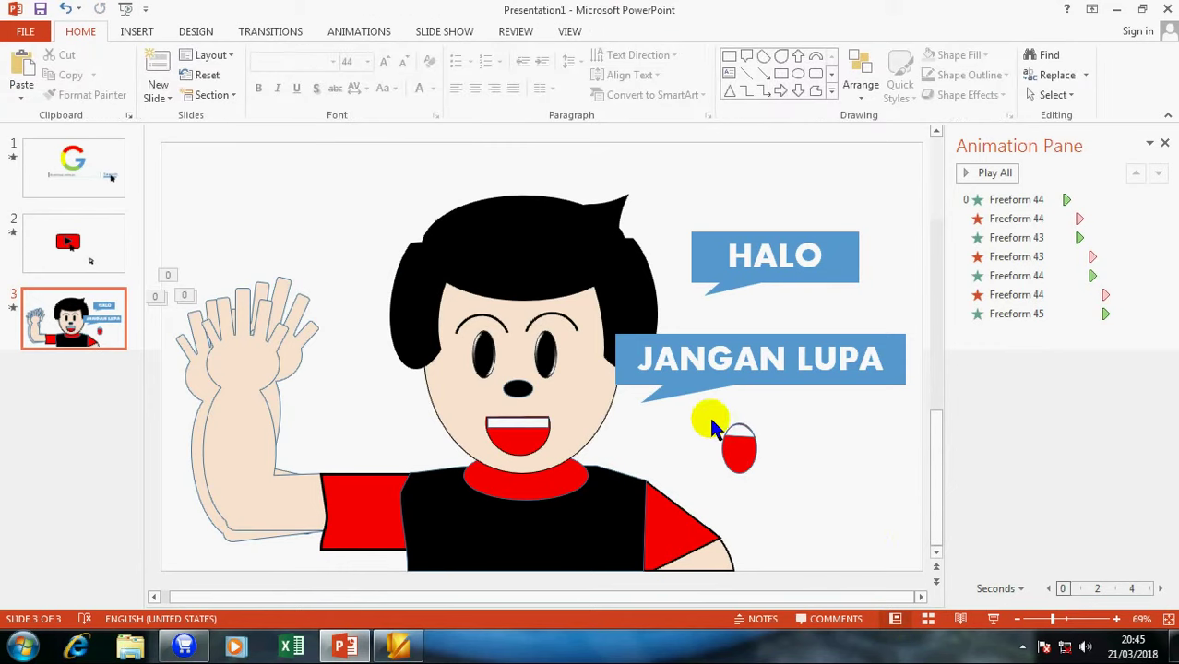
drag(704, 422, 780, 517)
click(811, 501)
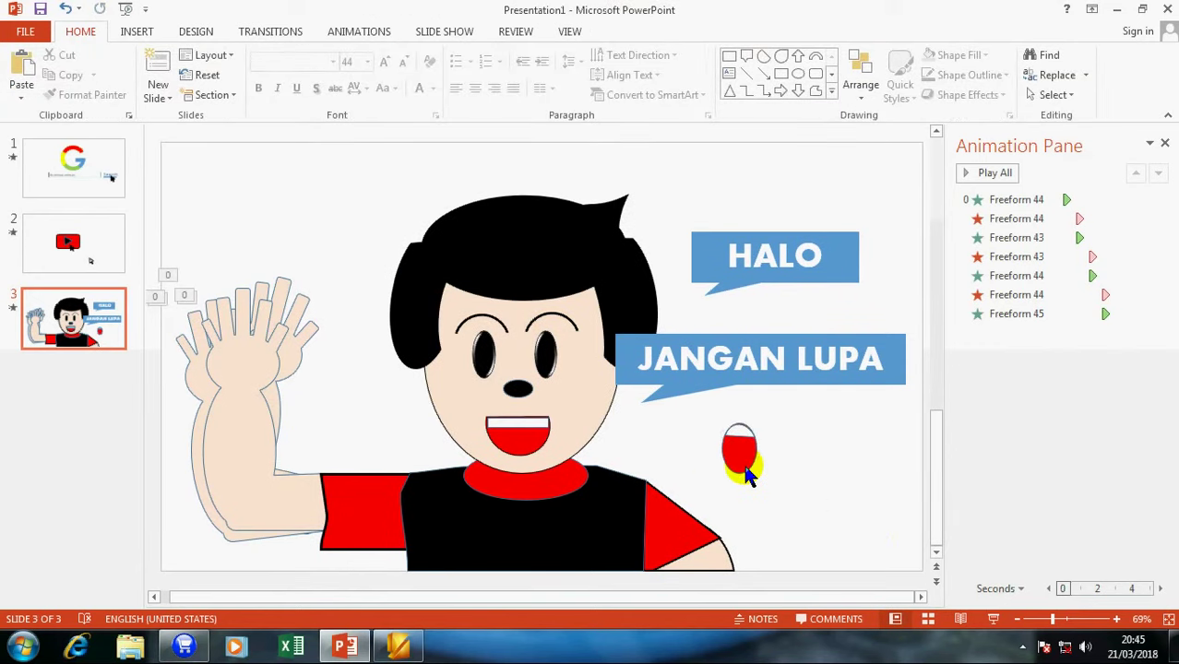
click(747, 466)
click(434, 74)
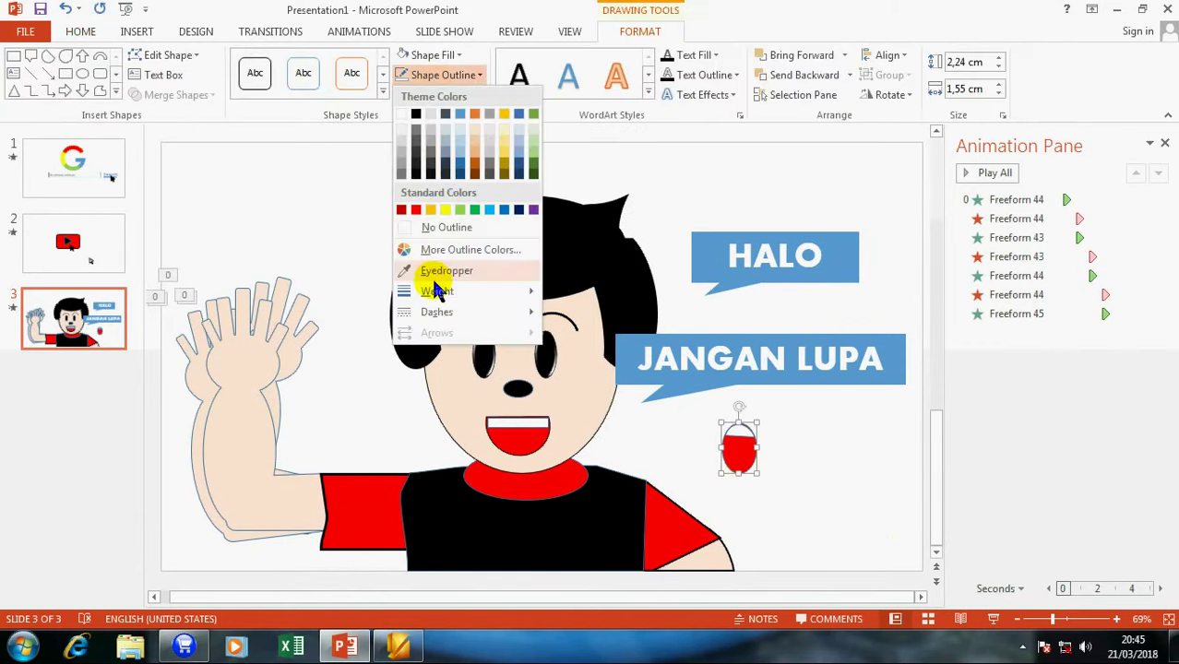
mouse_move(437, 291)
click(597, 386)
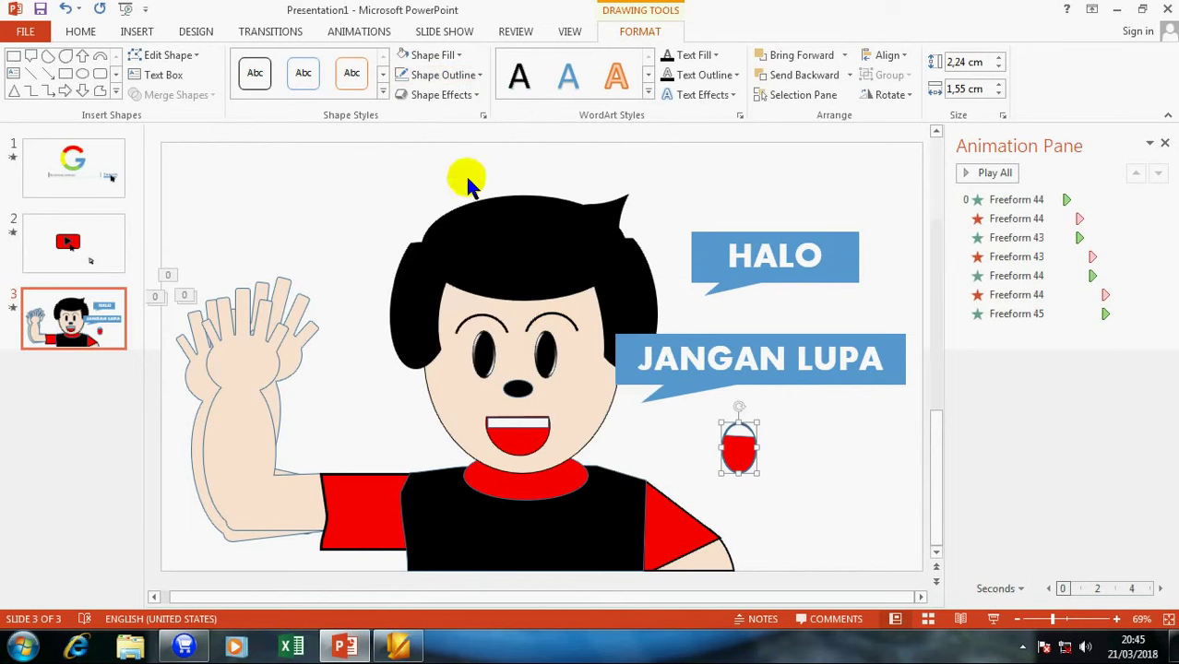
click(417, 75)
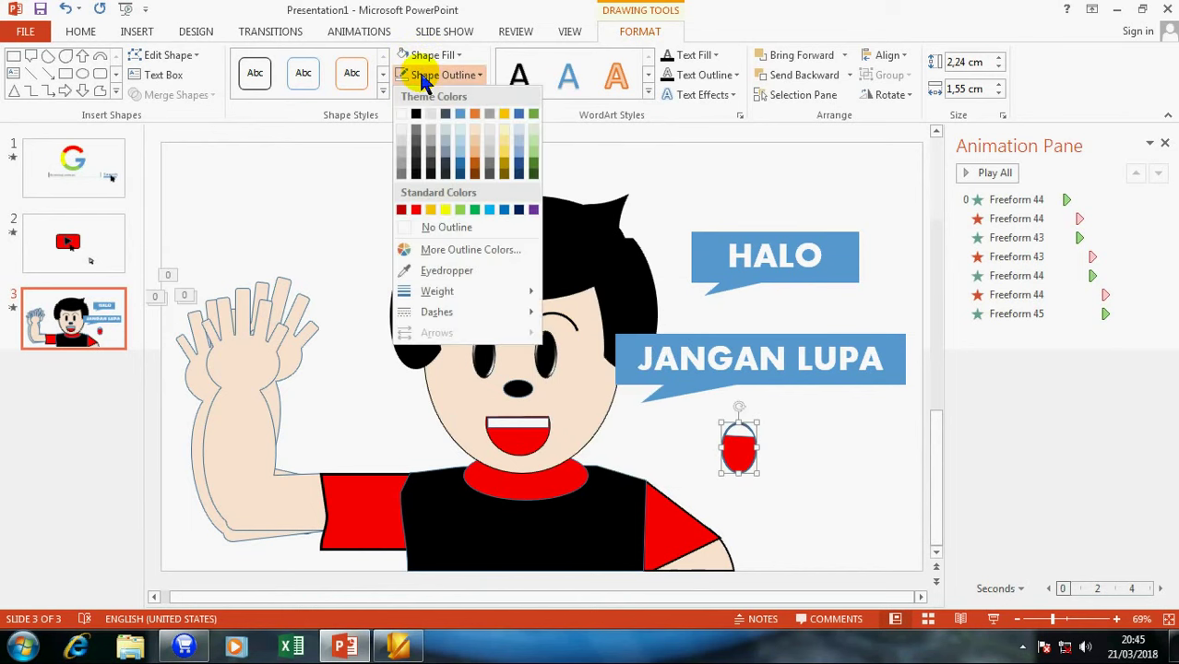
click(416, 115)
click(891, 425)
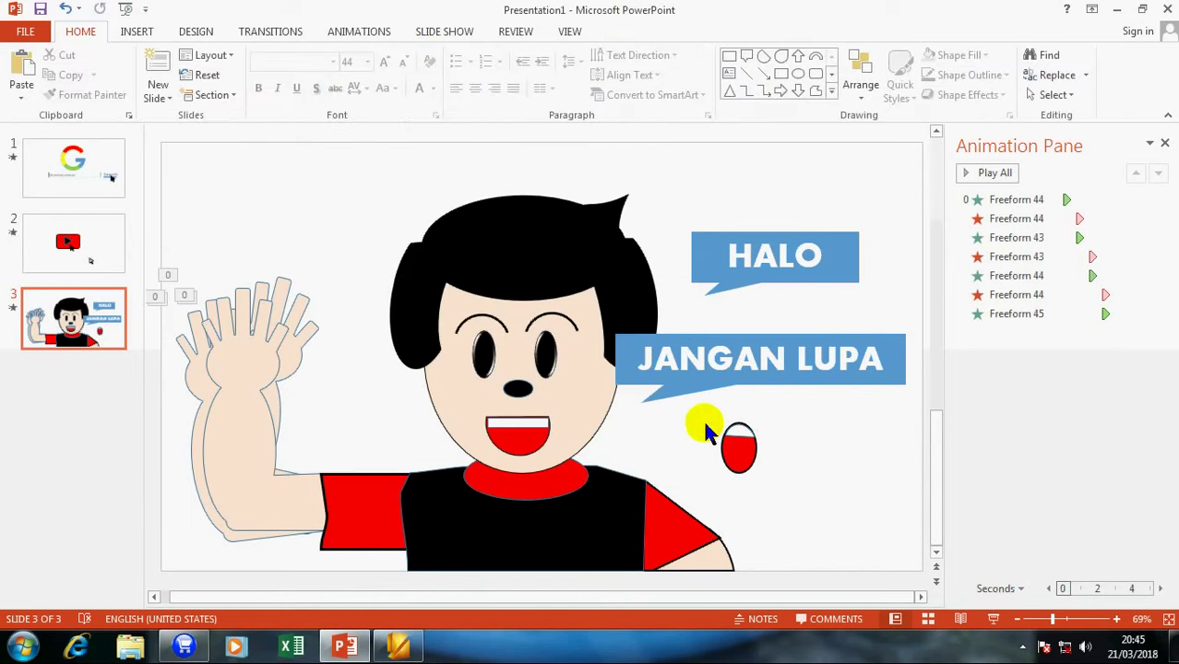
drag(709, 423, 805, 511)
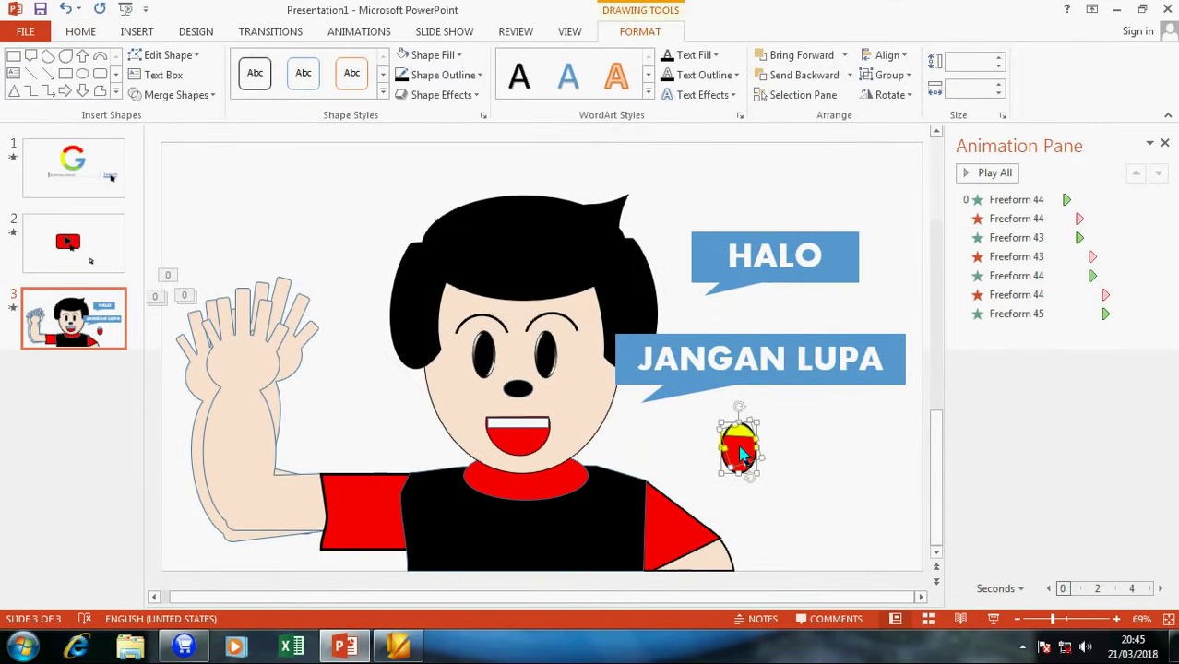
Step: Group the red-and-white oval's shapes and drag the group onto the boy's mouth
right_click(738, 451)
click(921, 298)
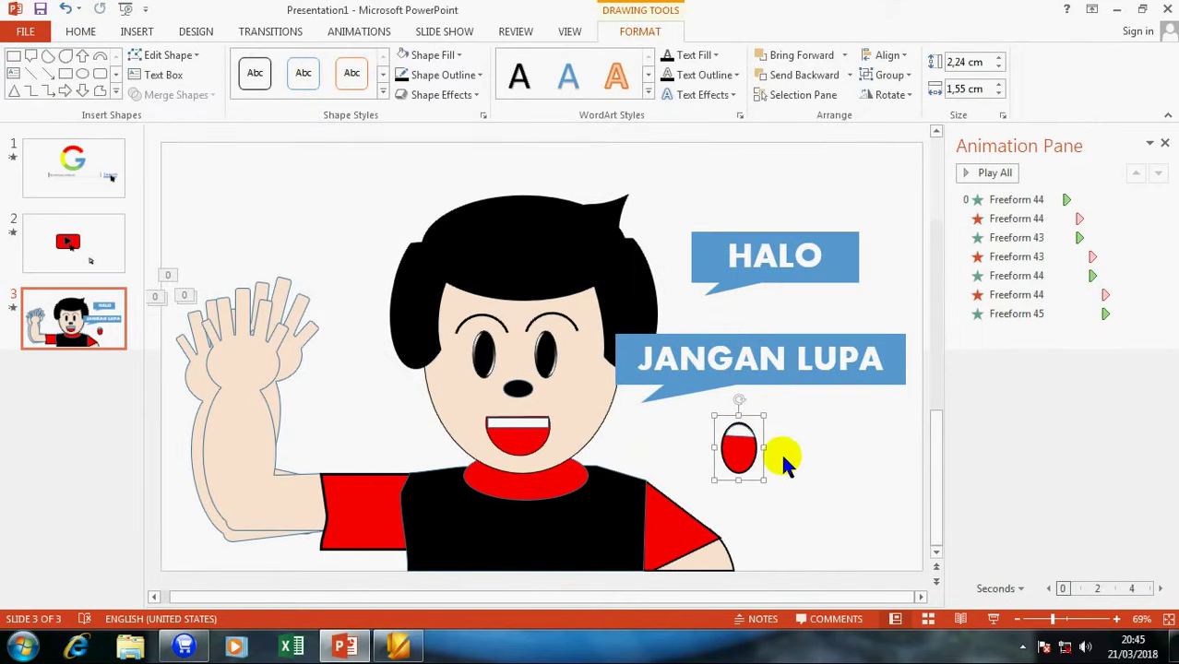
click(795, 457)
mouse_move(744, 451)
mouse_down()
mouse_move(525, 448)
mouse_move(522, 461)
mouse_up()
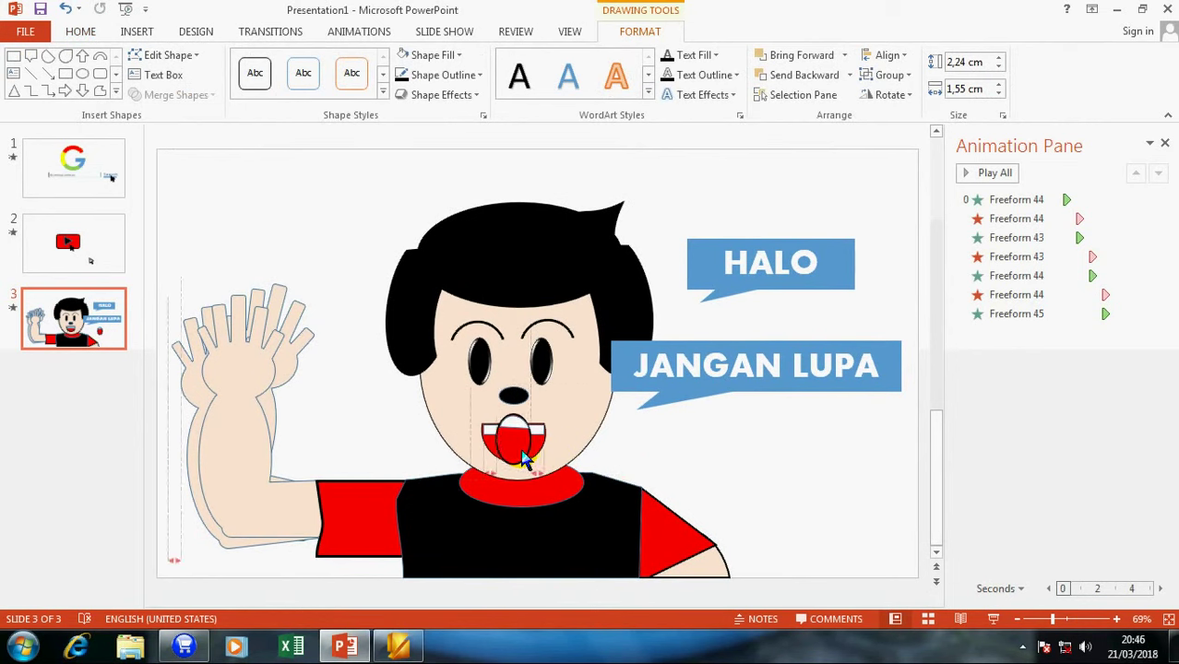
click(747, 454)
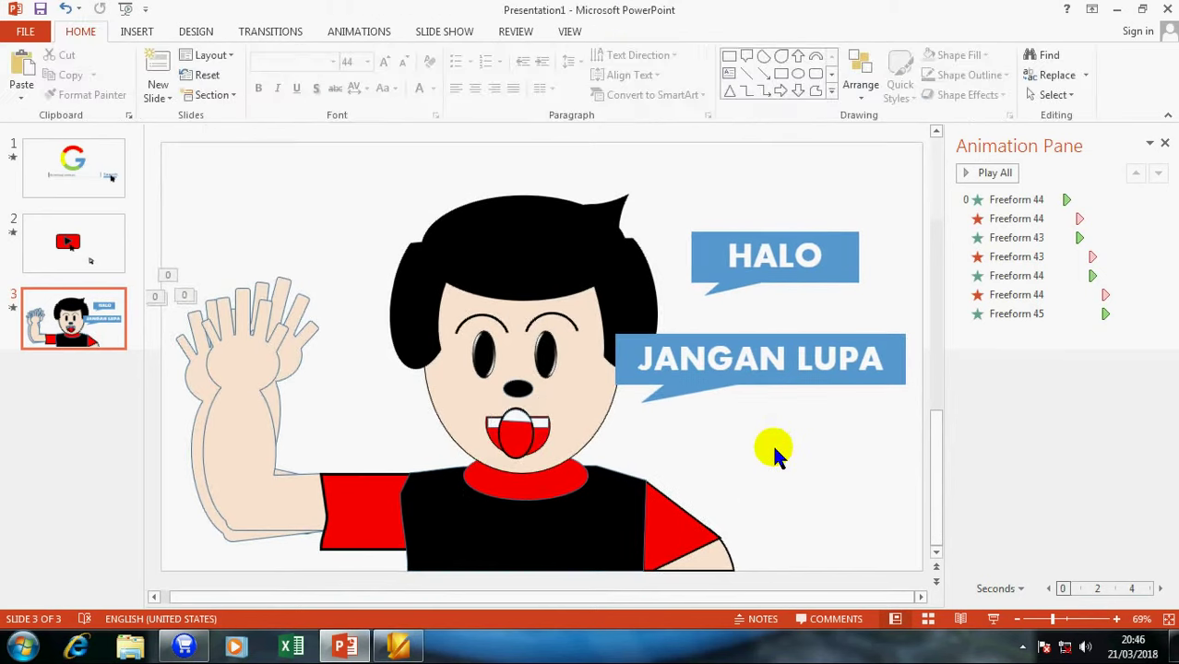
click(545, 445)
double_click(545, 444)
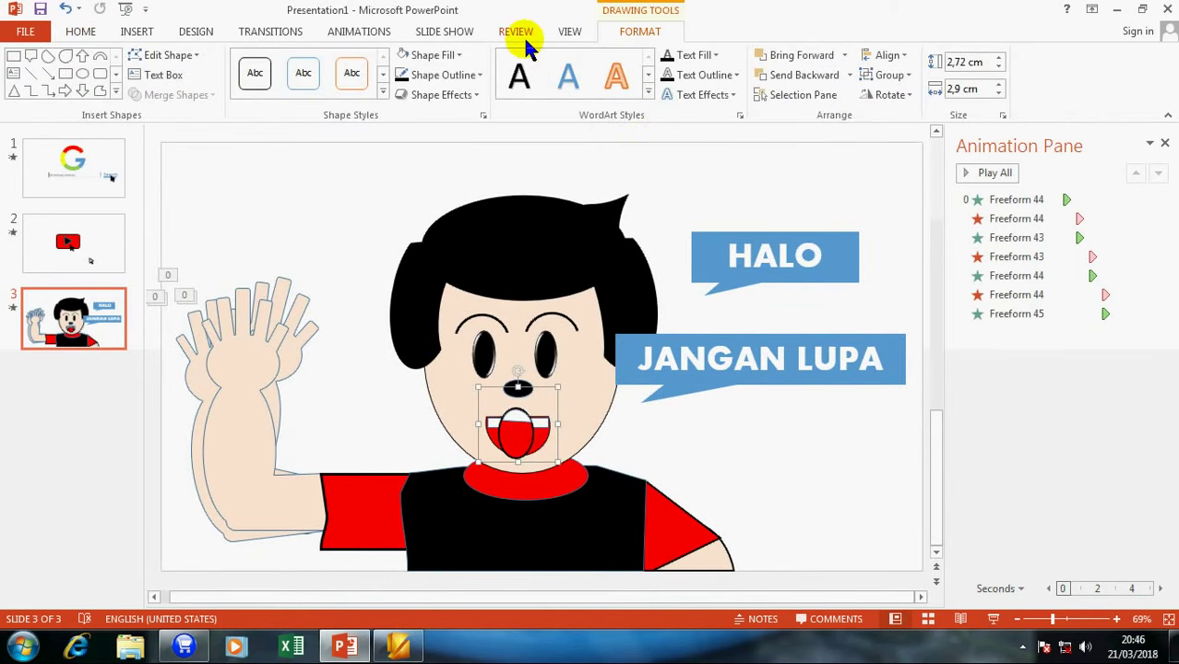
Step: Give Group 48 an Appear entrance starting With Previous, moved up right after Freeform 44
click(377, 33)
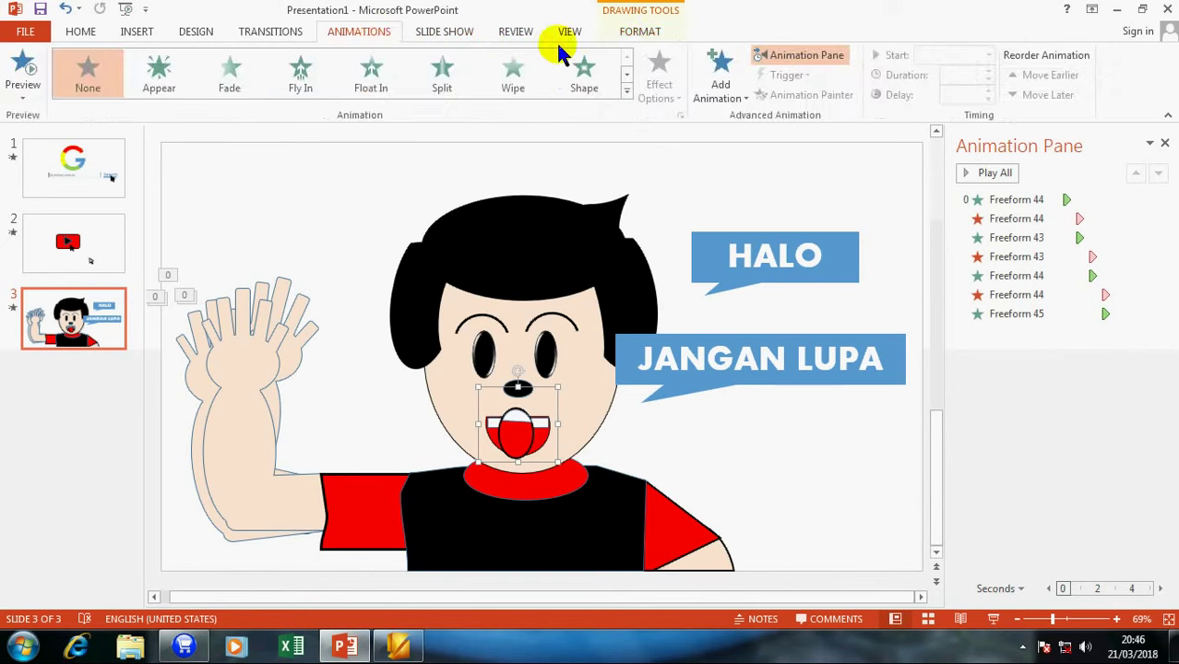
click(719, 72)
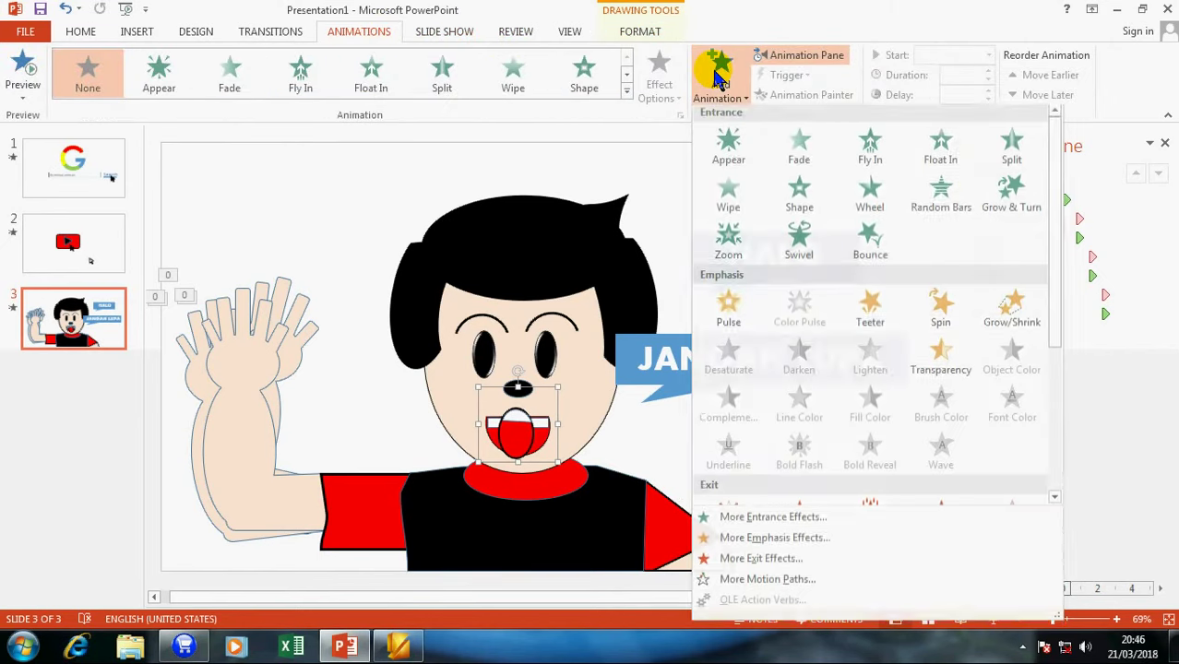
click(729, 155)
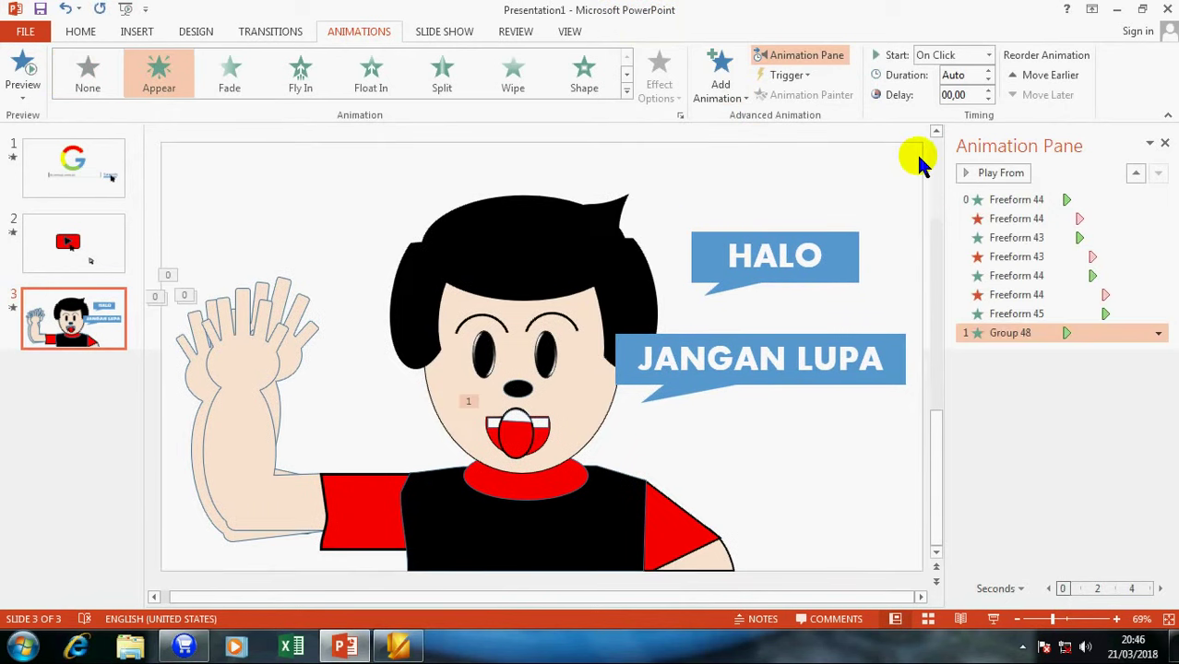
click(930, 57)
click(930, 80)
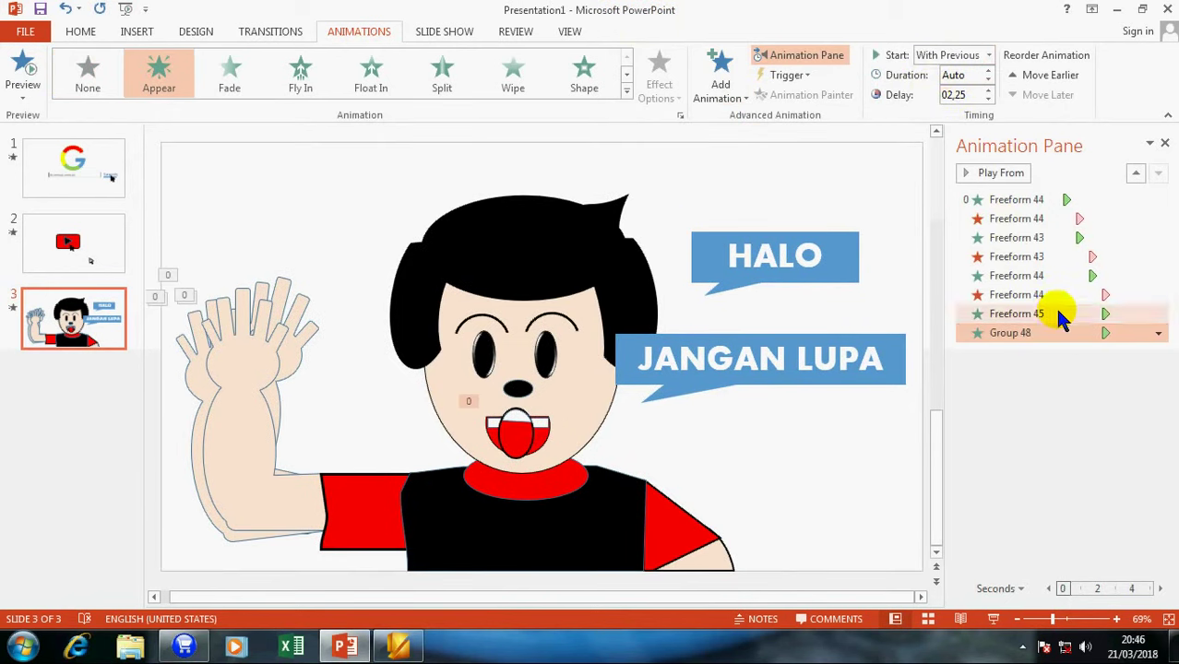
drag(1061, 325, 1060, 237)
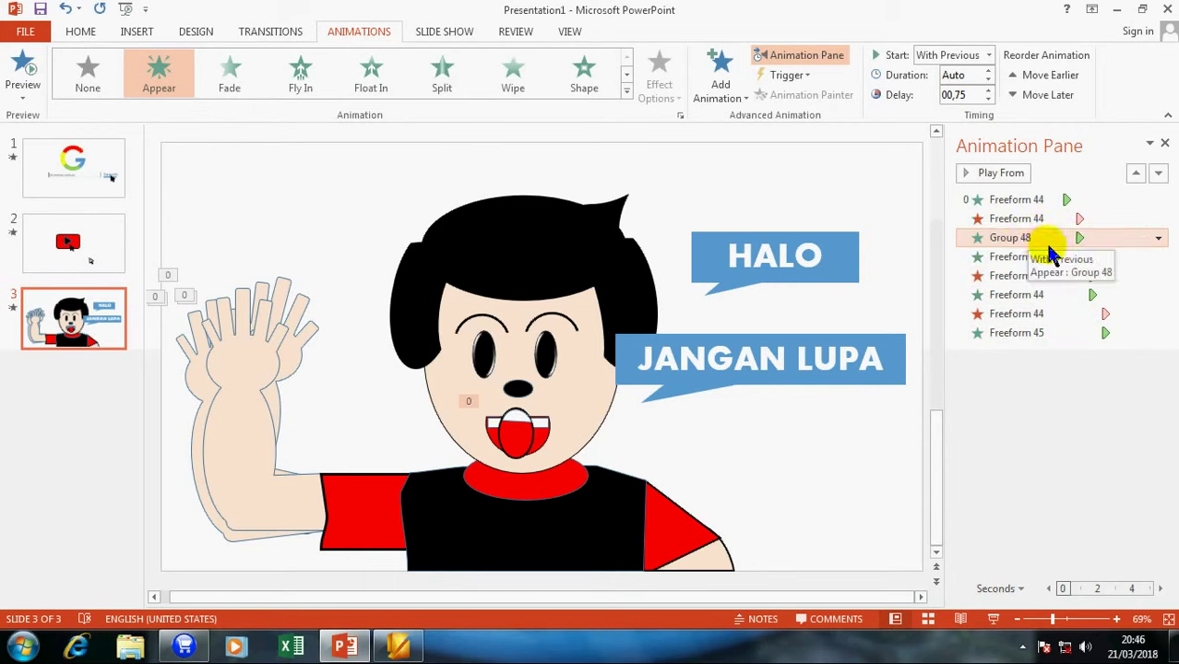
drag(1048, 235, 1058, 219)
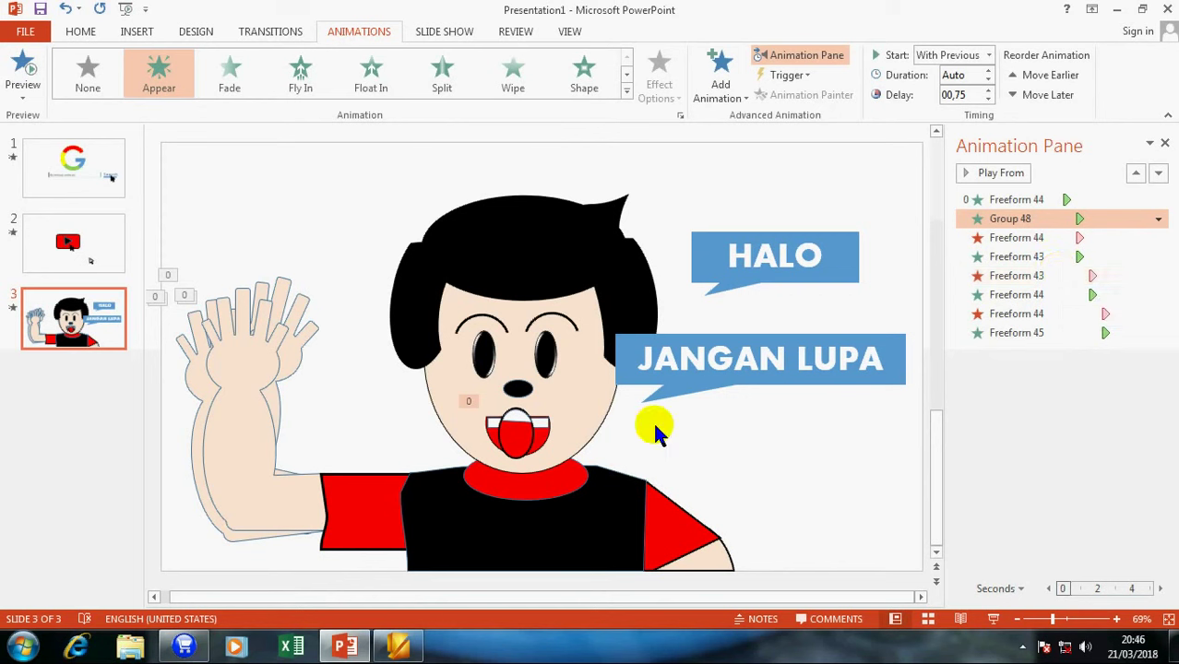
click(540, 439)
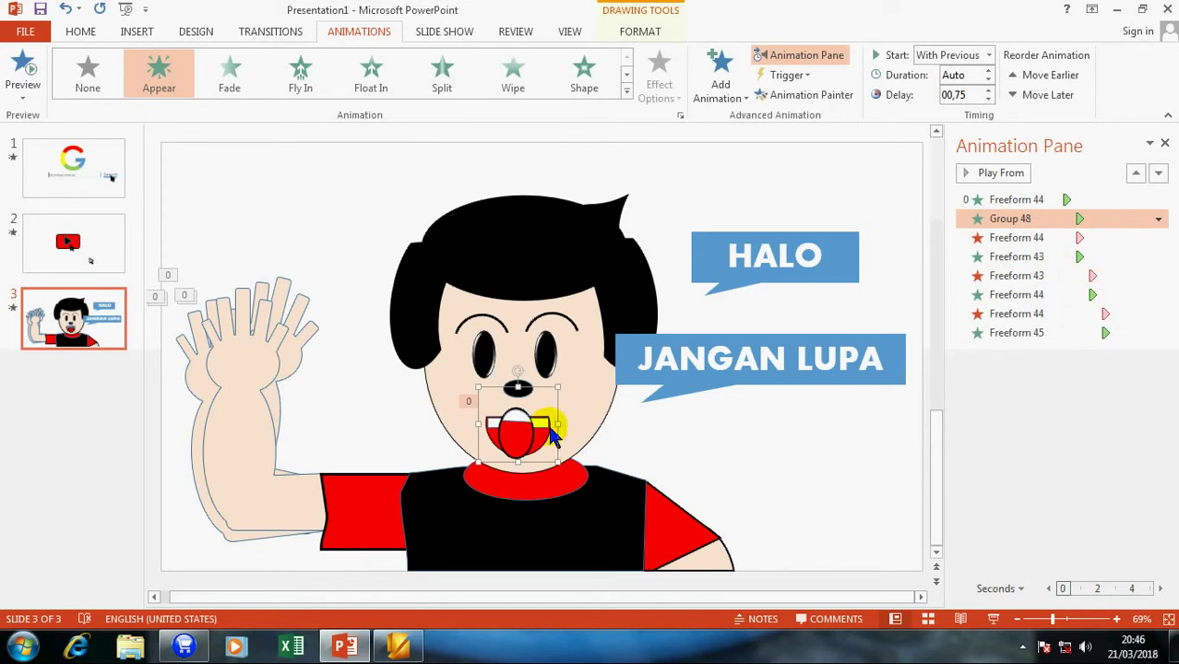
Step: Add a With Previous Disappear exit to Group 48 after the Freeform 43 entrance, then preview the show
click(735, 89)
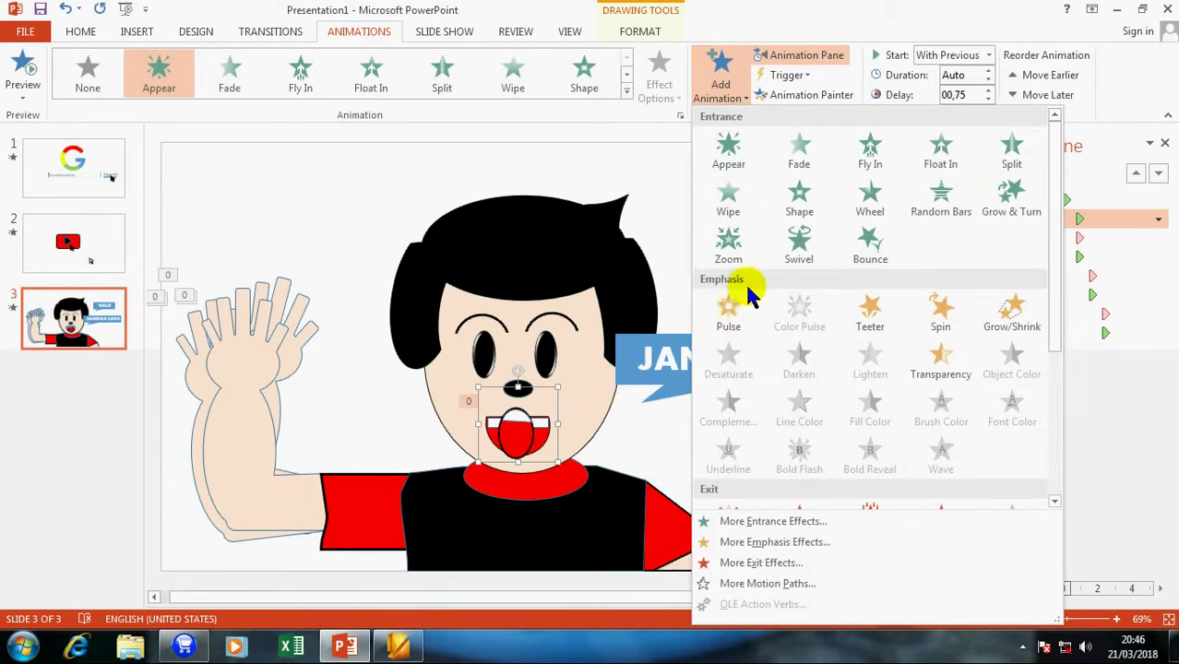
scroll(746, 304, down, 3)
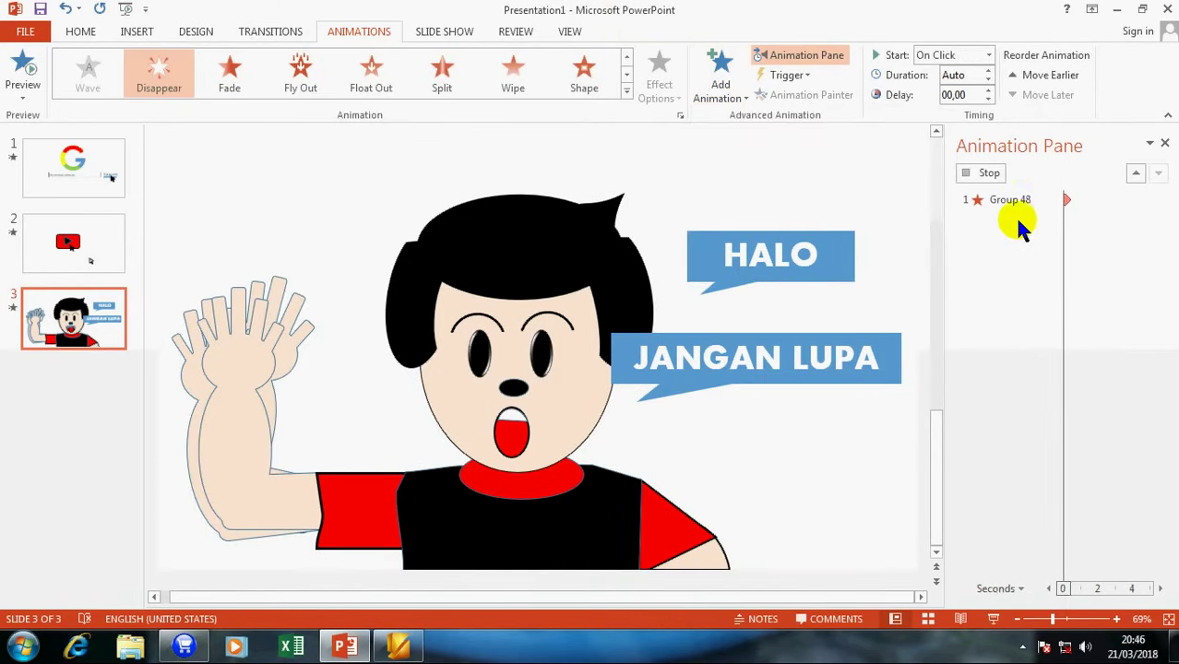
click(949, 91)
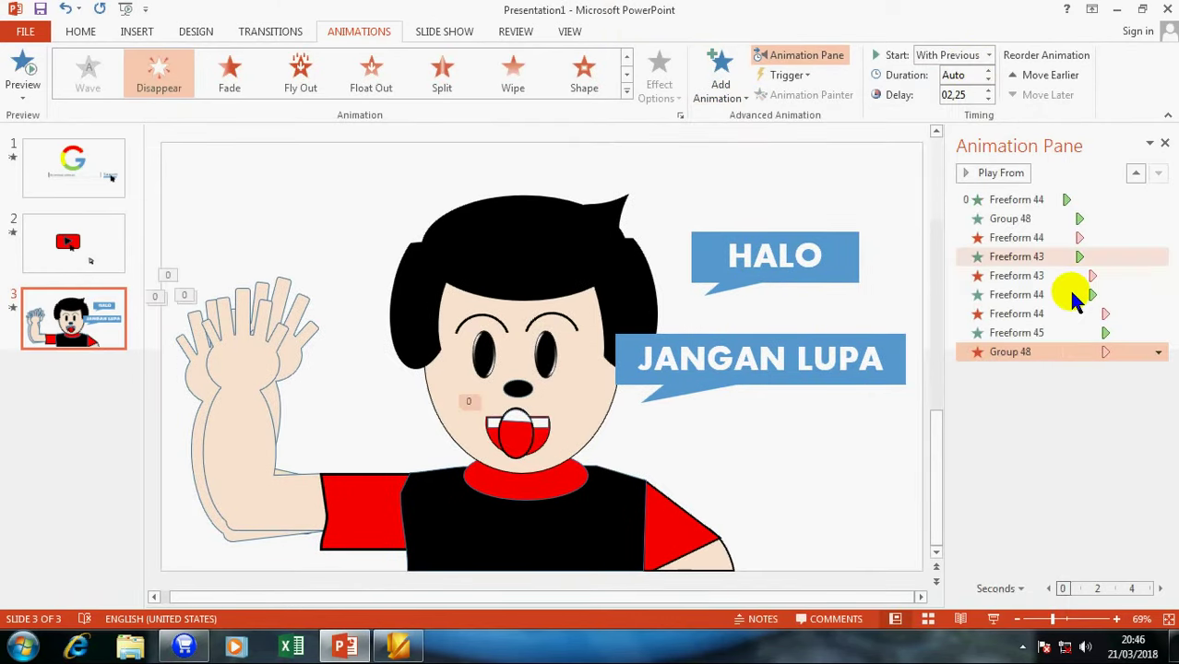
drag(1080, 347, 1065, 265)
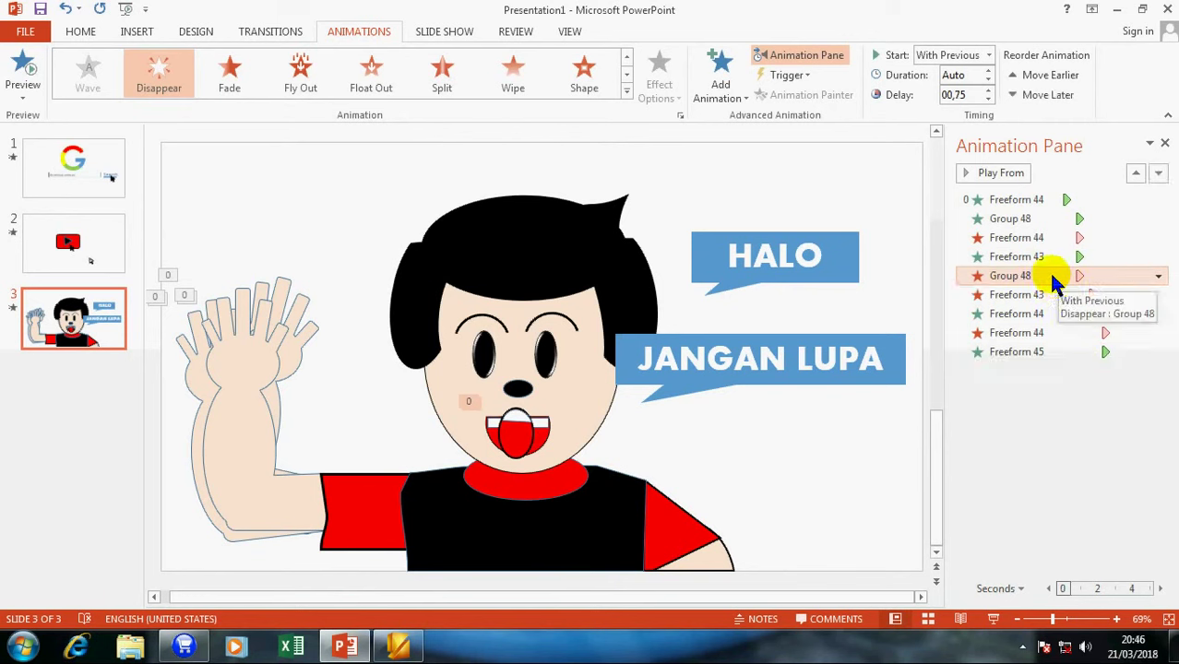
click(992, 618)
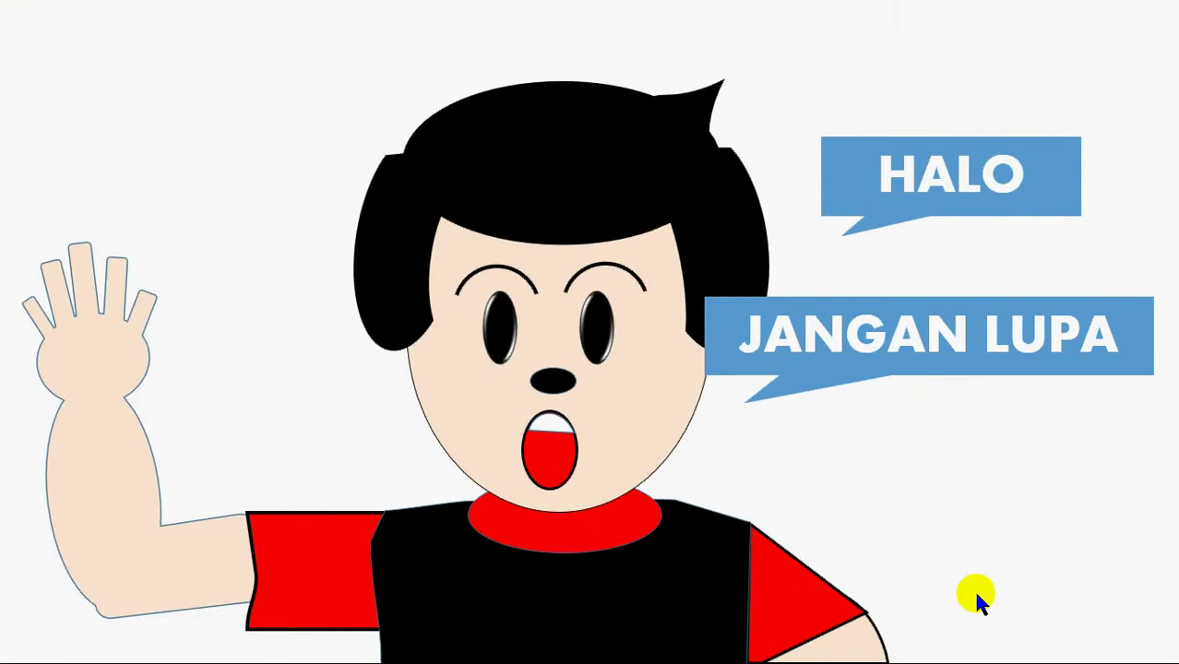
key(Escape)
click(904, 505)
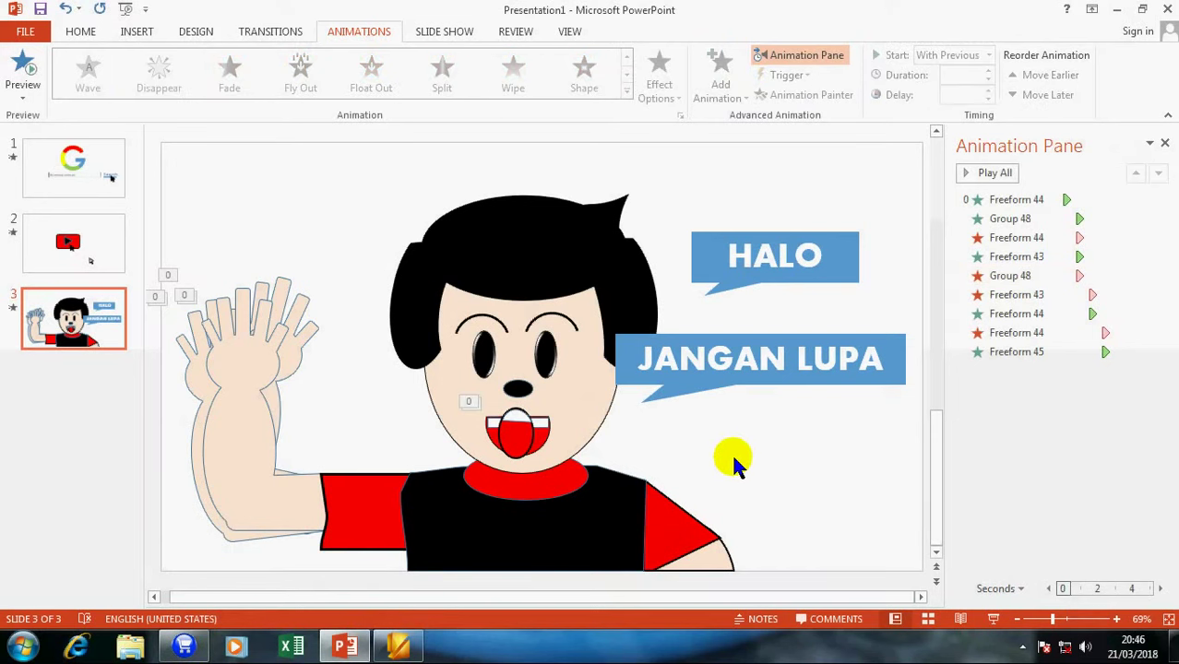
Step: Preview the slide show with the current mouth animations
click(551, 438)
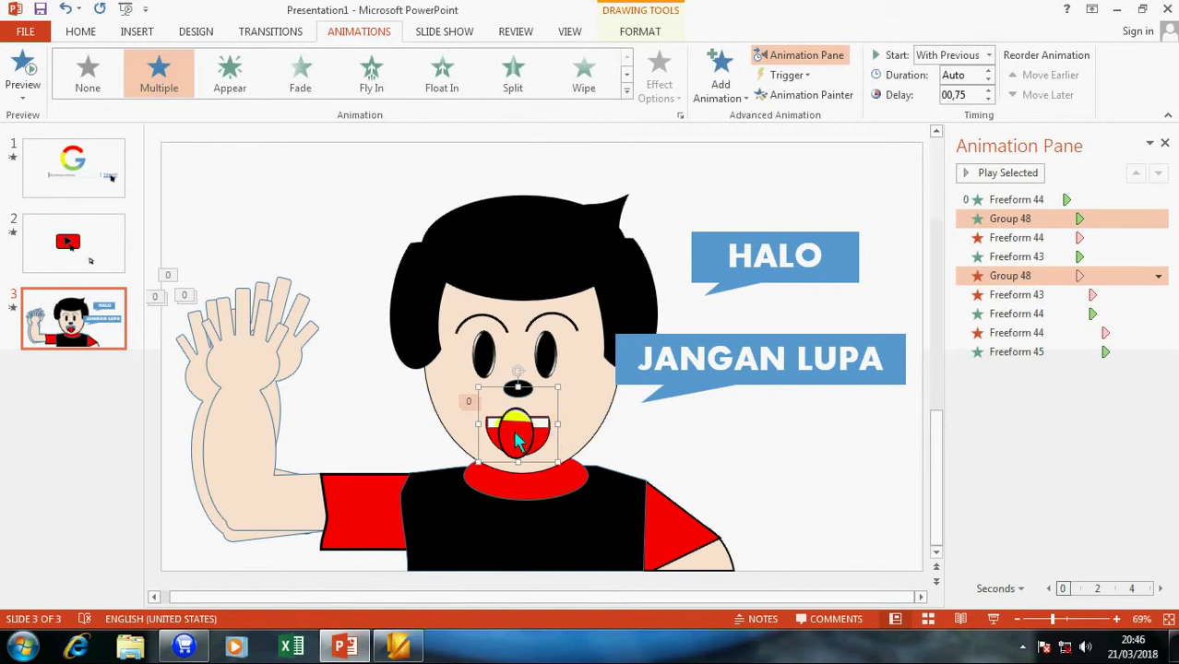
click(994, 620)
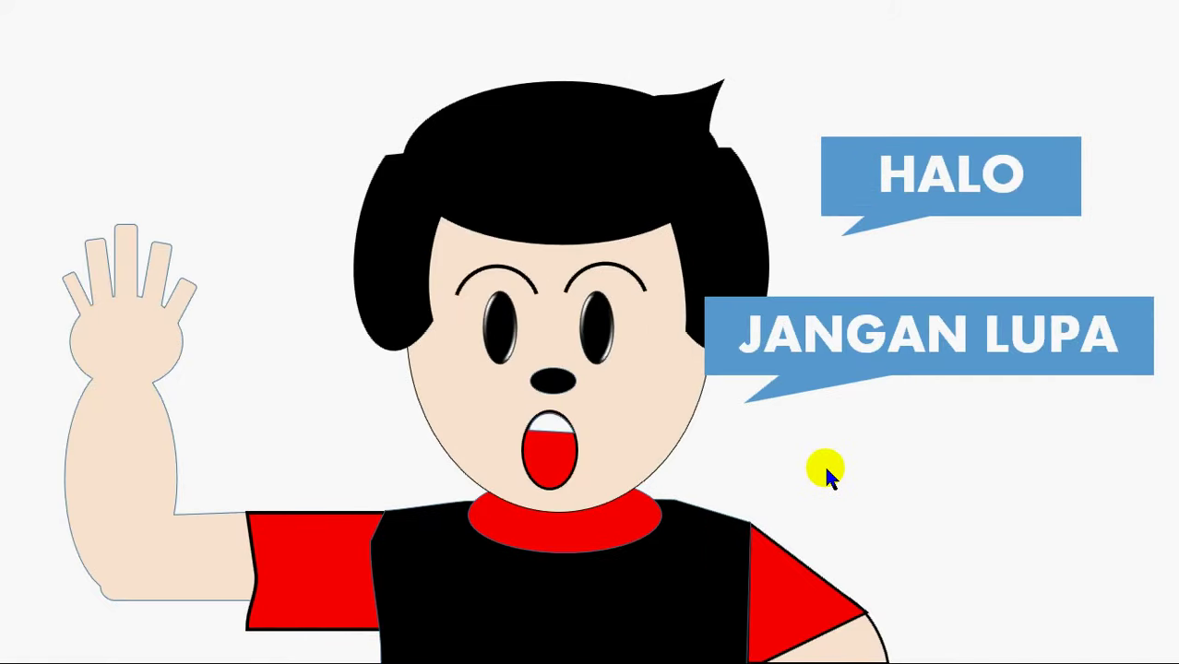
click(706, 380)
click(706, 380)
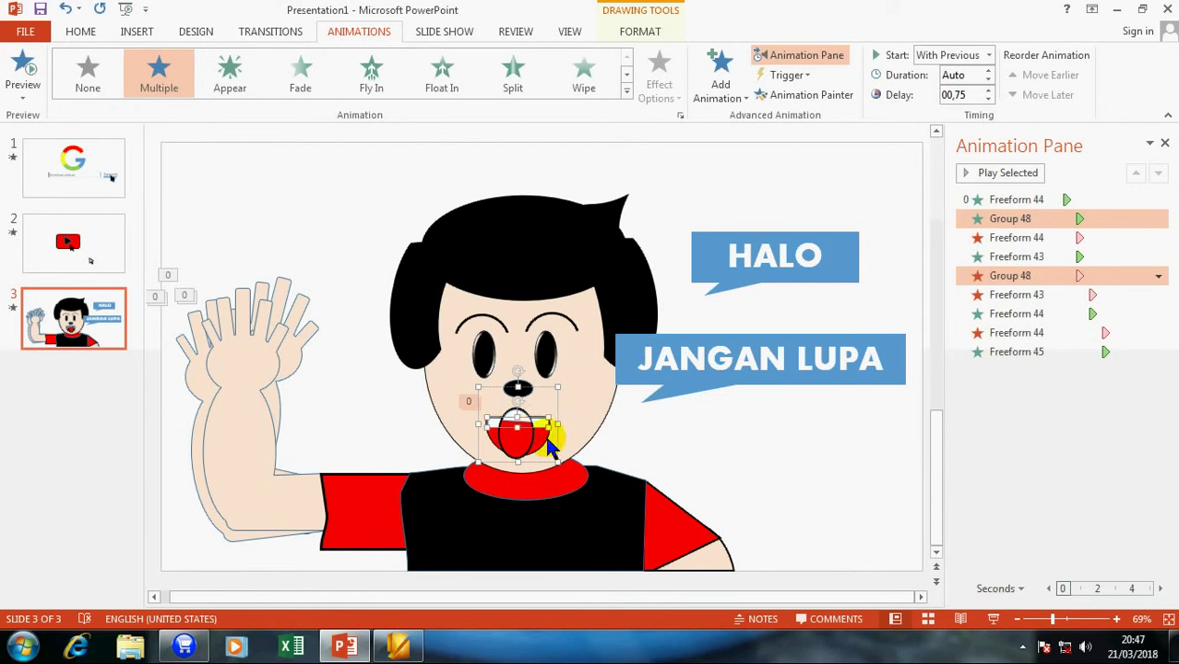
Step: Try deleting all of the mouth group's animations, then undo the deletion
click(547, 446)
click(738, 428)
click(557, 420)
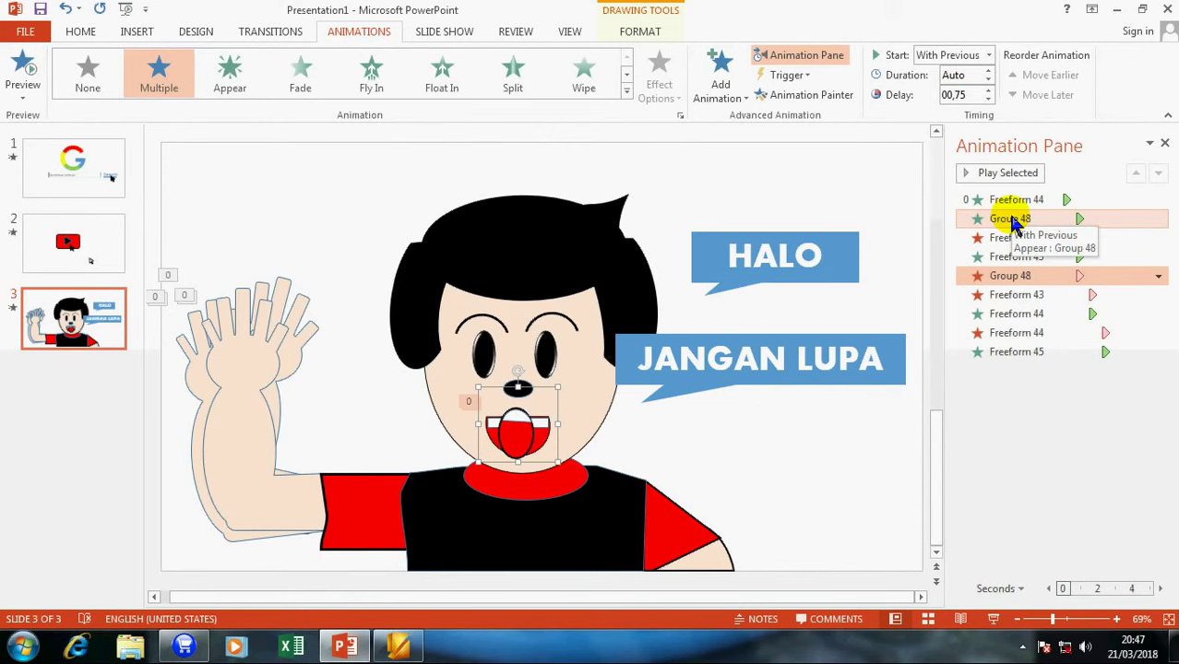
key(Delete)
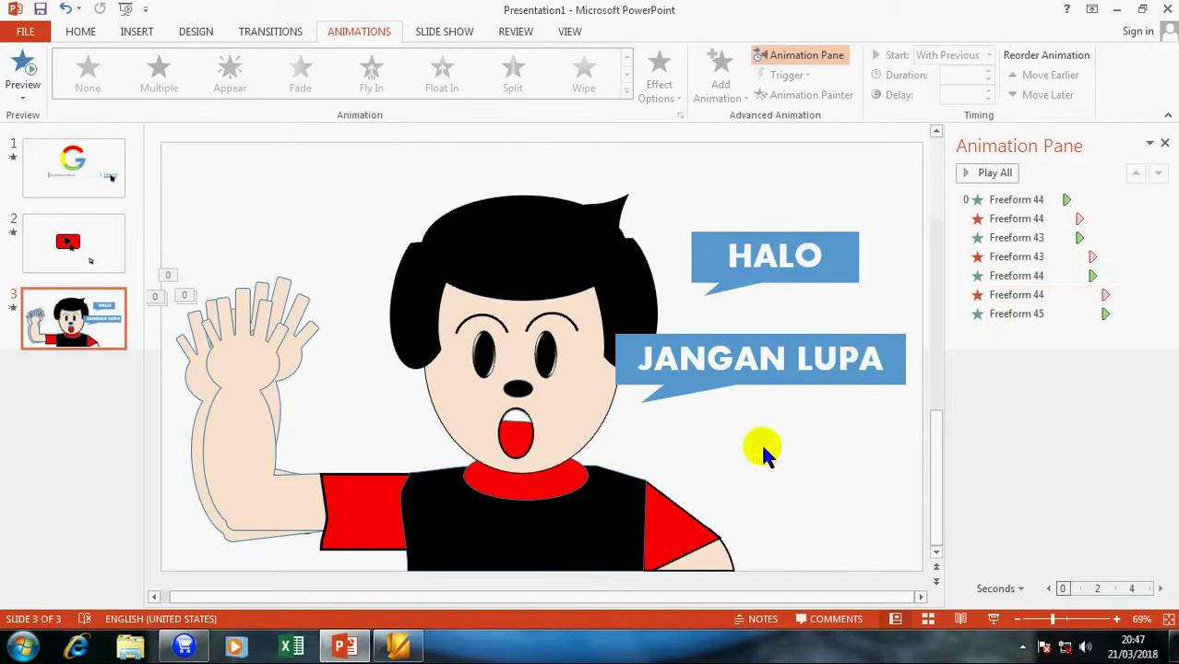
key(ctrl+z)
click(884, 415)
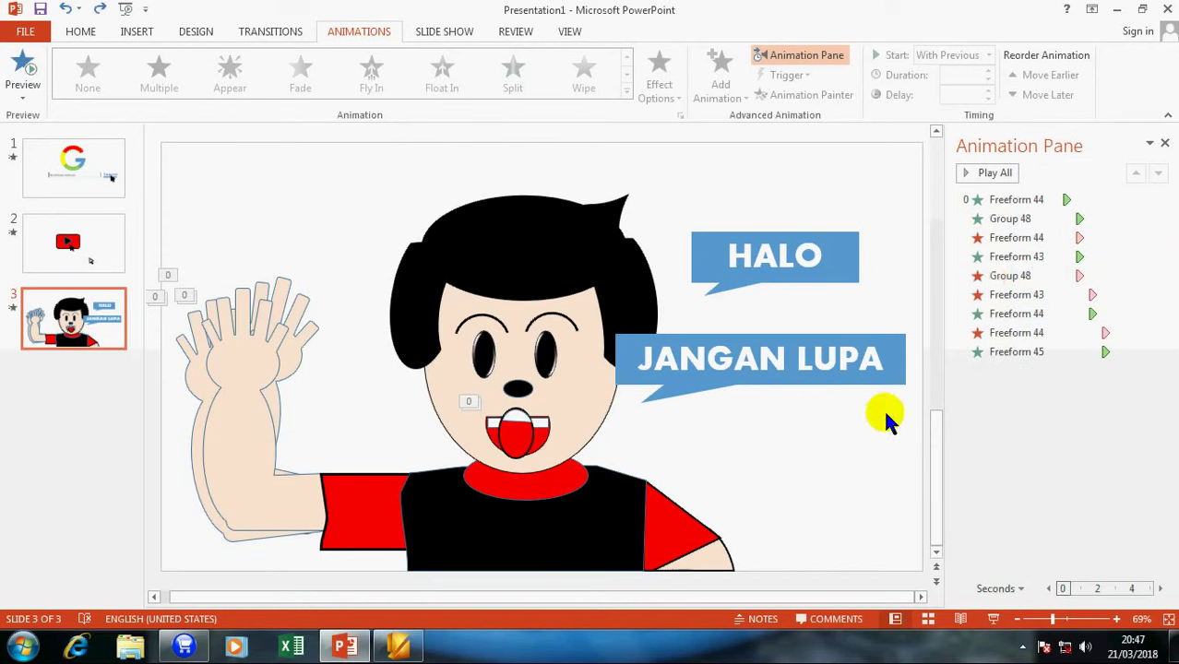
Step: Delete only the Group 48 Appear entry from the Animation Pane and preview the show again
click(1018, 225)
key(Delete)
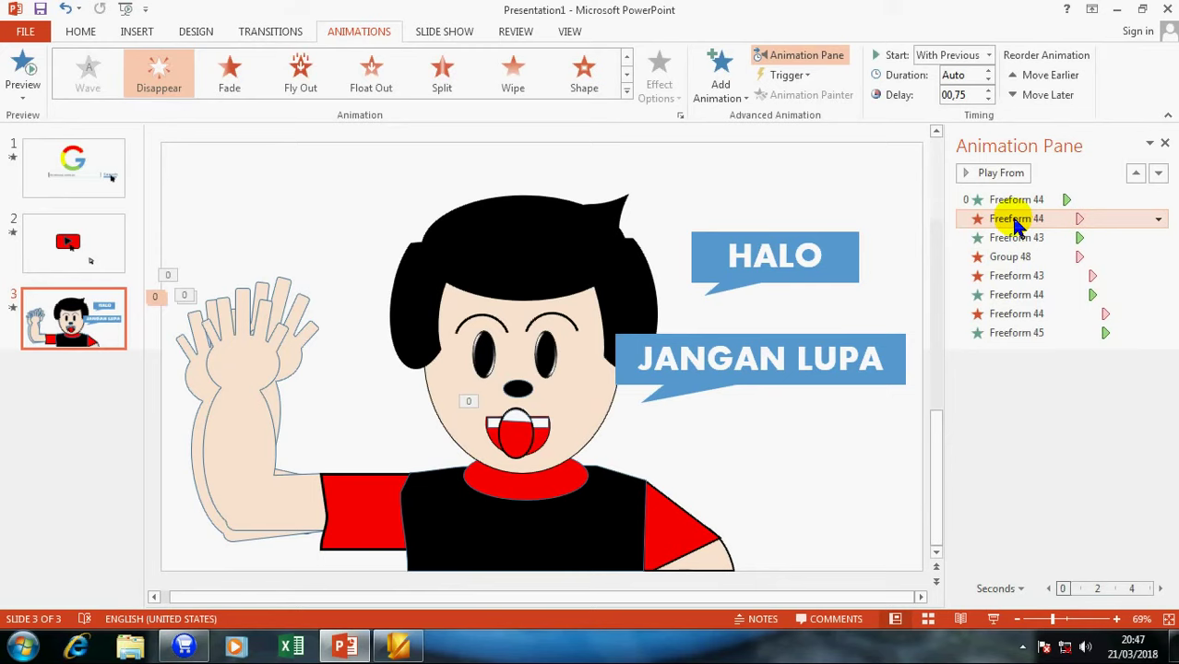
click(993, 622)
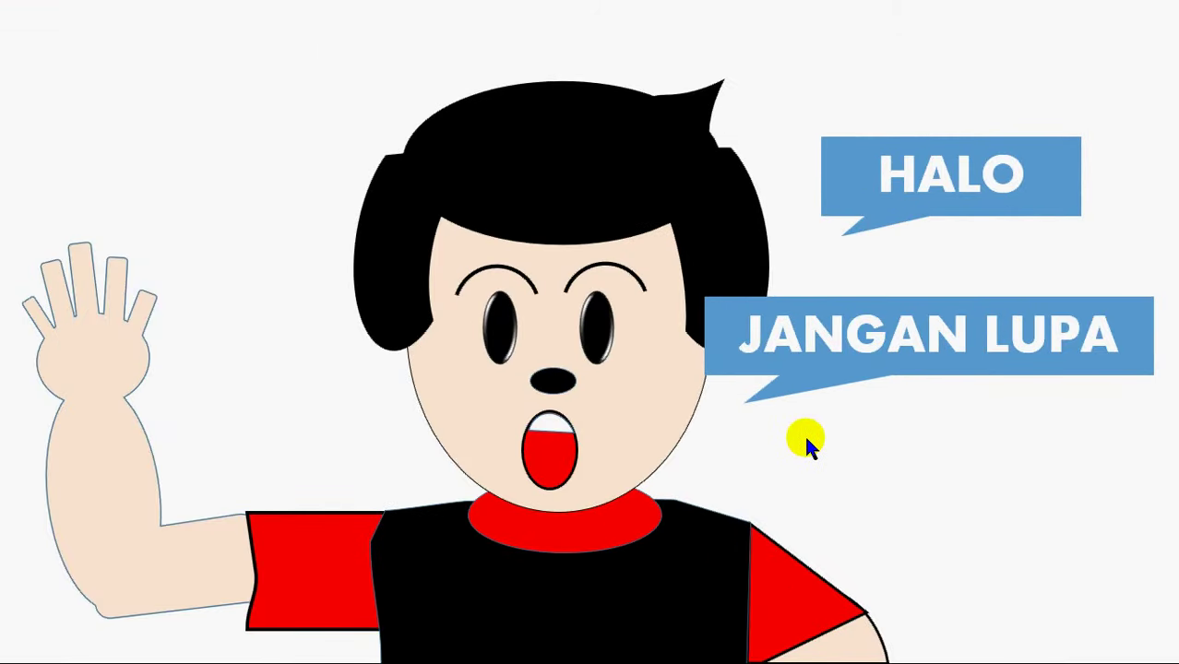
click(595, 309)
click(595, 309)
click(497, 447)
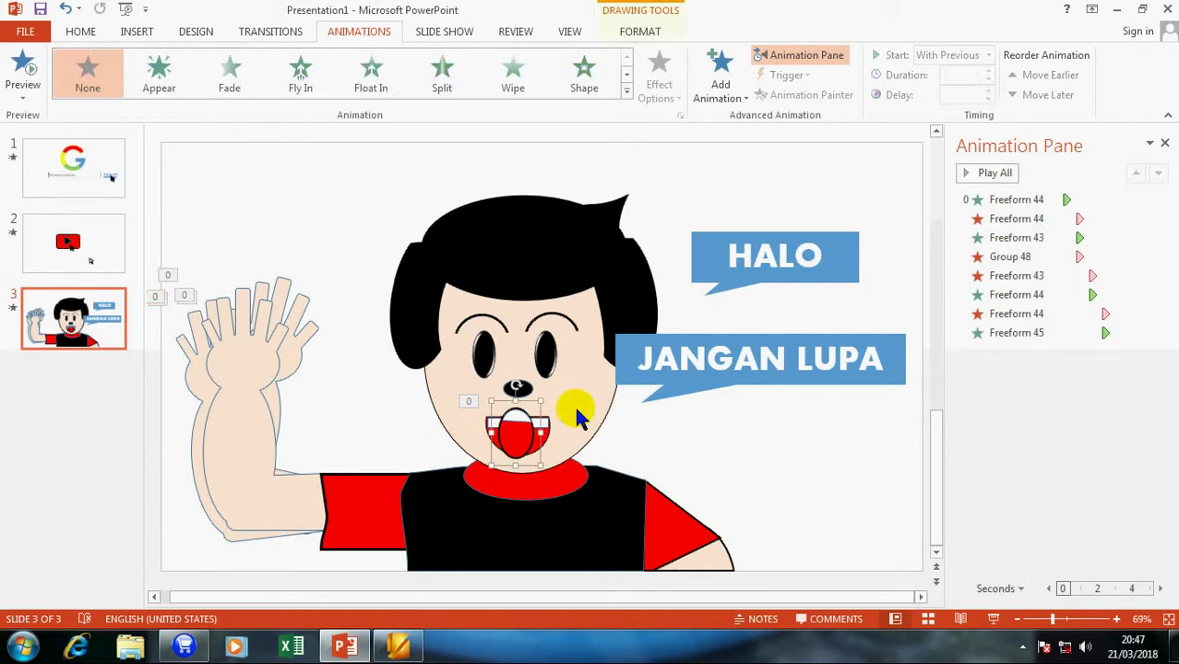
Step: Add a With Previous Appear entrance to Group 52 and move it third in the animation order
click(709, 67)
click(724, 147)
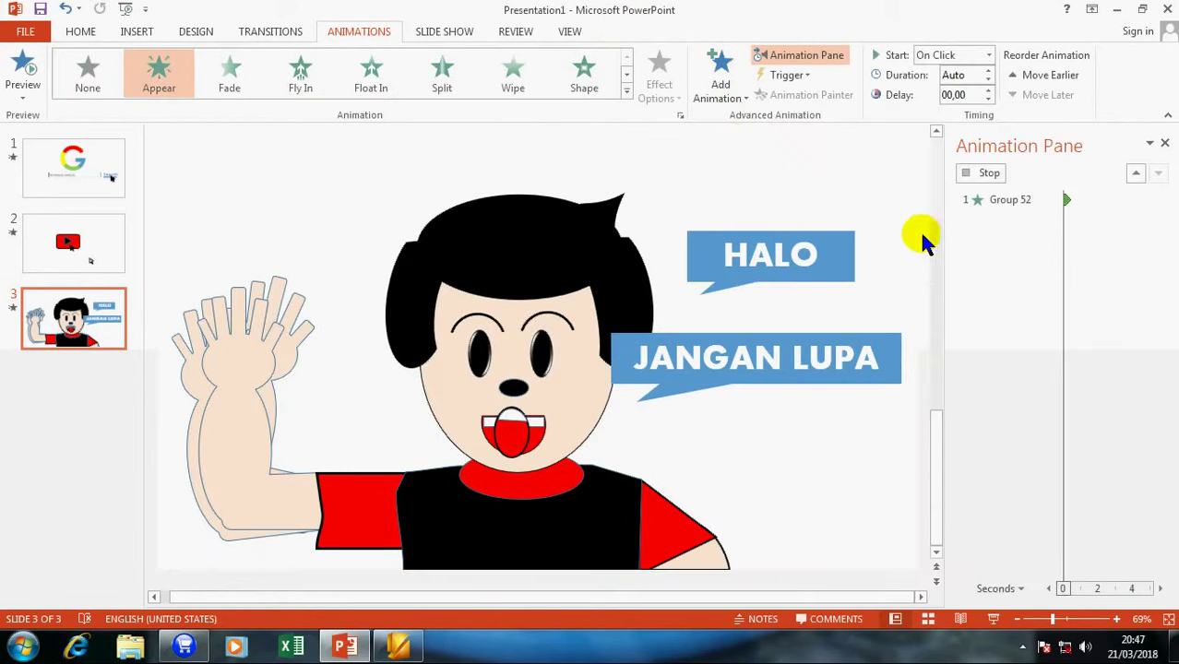
click(932, 55)
click(932, 81)
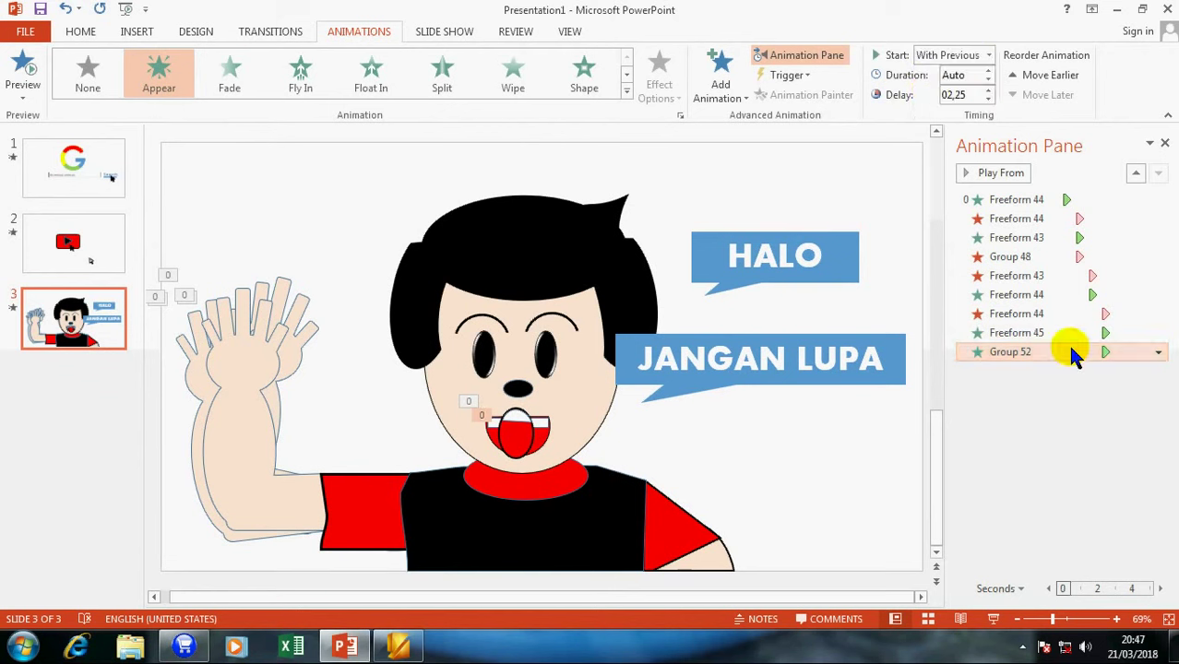
drag(1066, 343, 1040, 228)
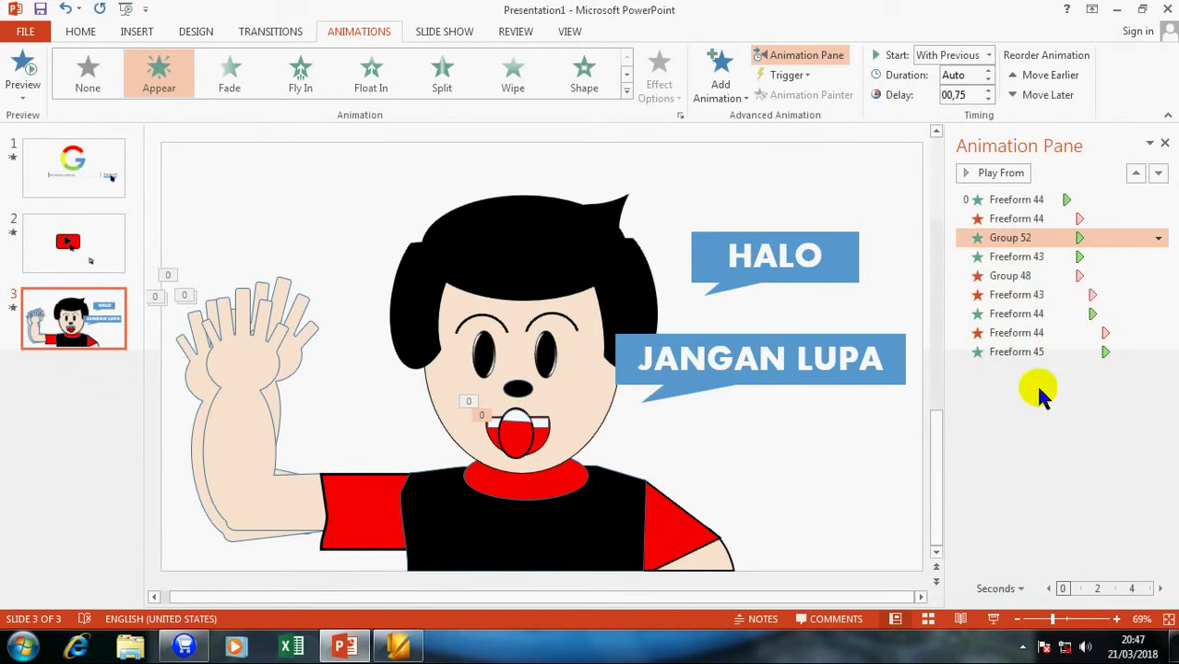
Step: Add a second With Previous Disappear exit to the mouth, right after its first exit, and preview
click(548, 434)
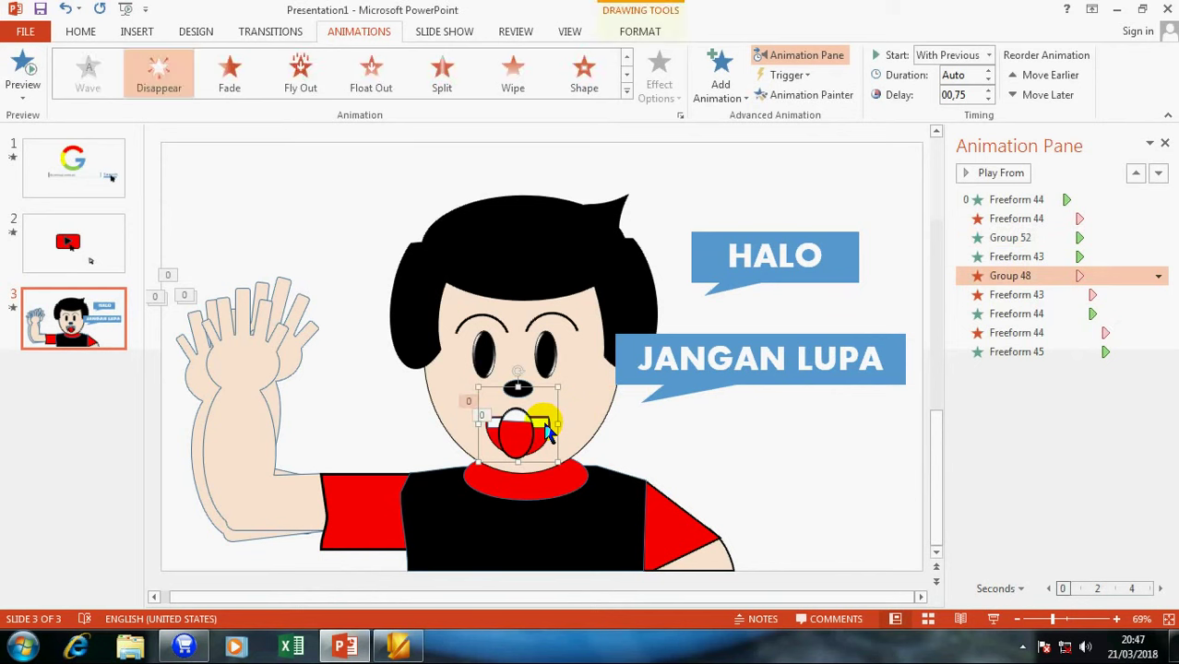
click(729, 78)
scroll(746, 184, down, 3)
click(742, 272)
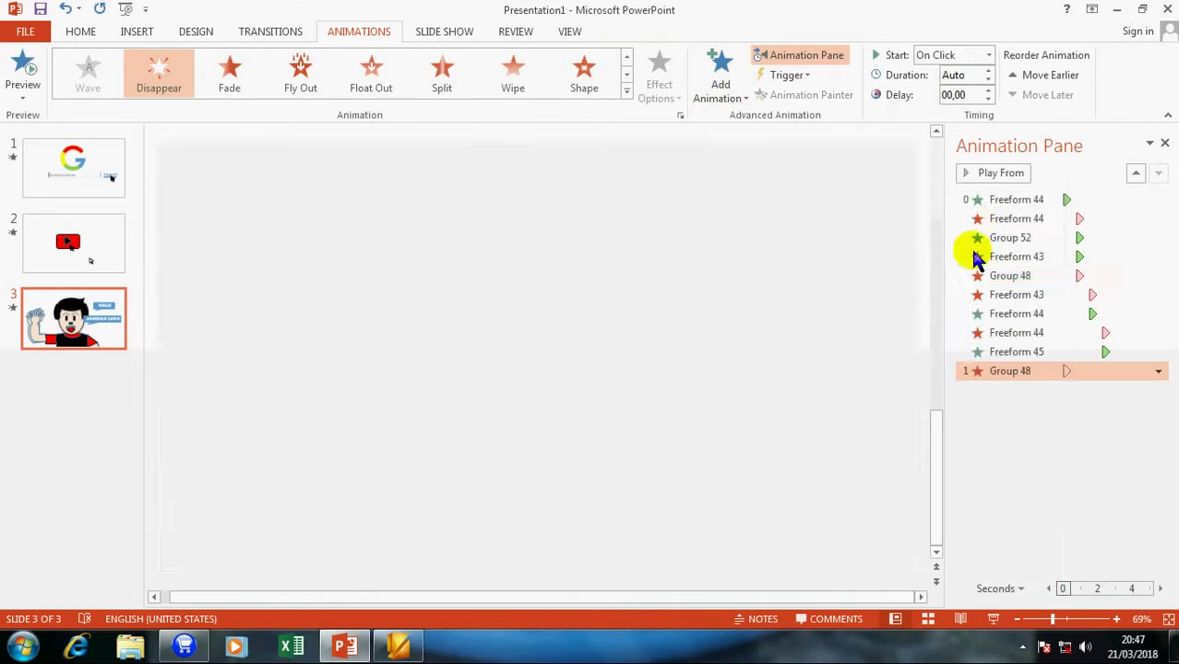
click(965, 52)
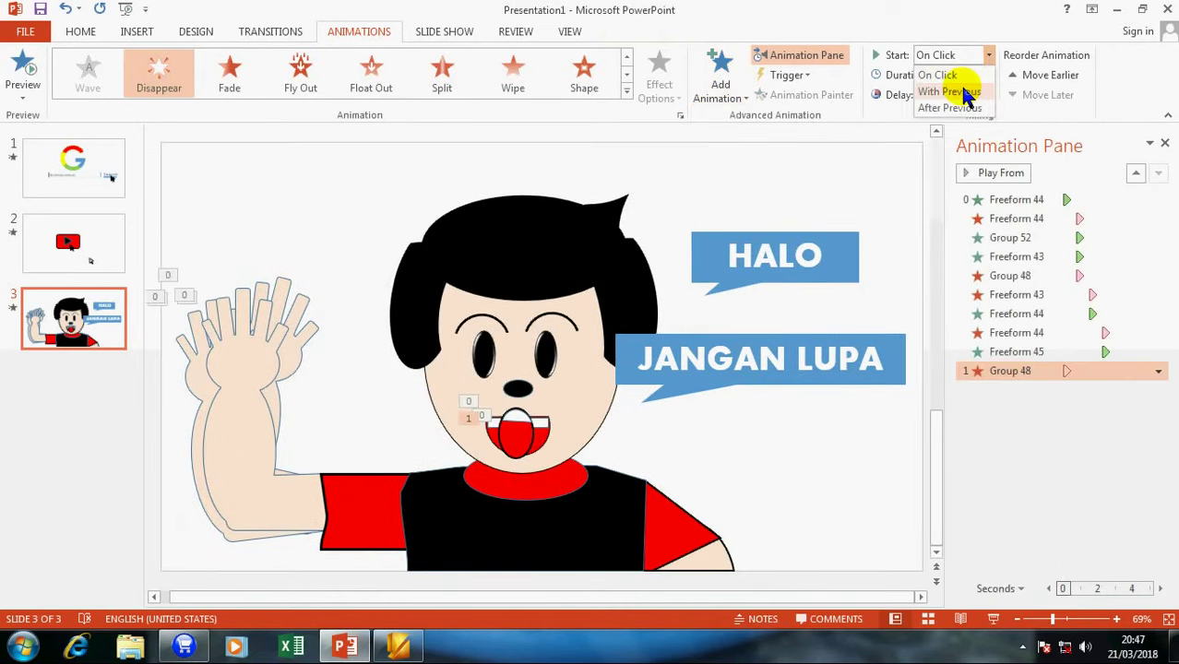
click(963, 85)
mouse_move(1067, 373)
mouse_down()
mouse_move(1074, 274)
mouse_move(1075, 290)
mouse_up()
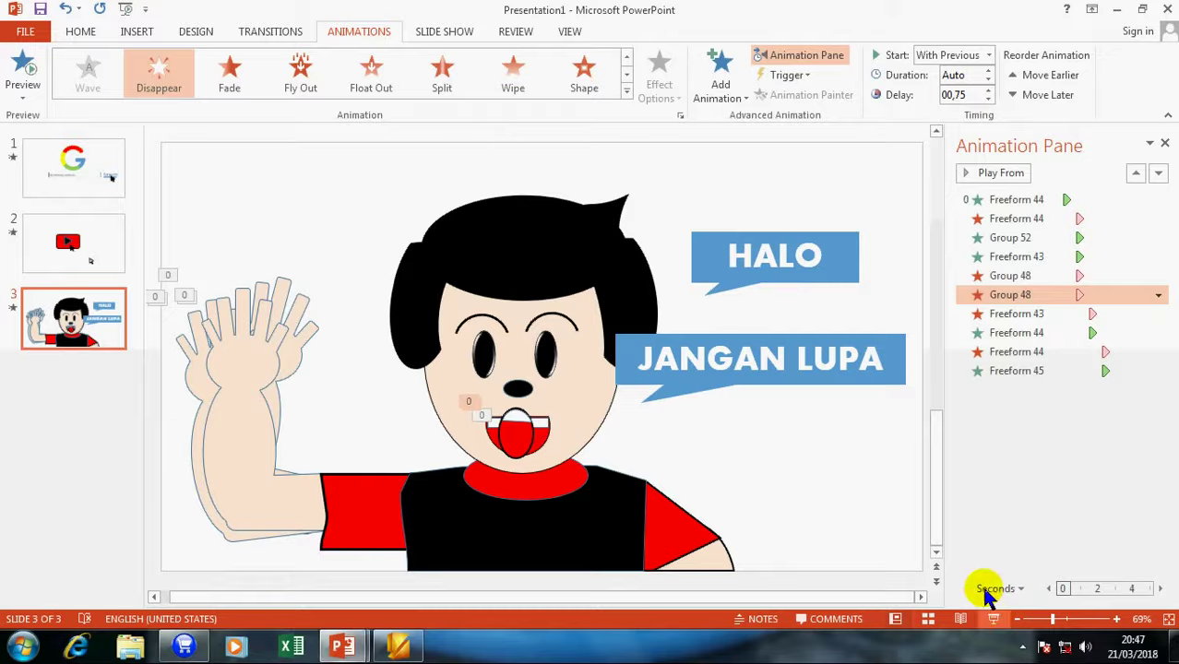
click(994, 619)
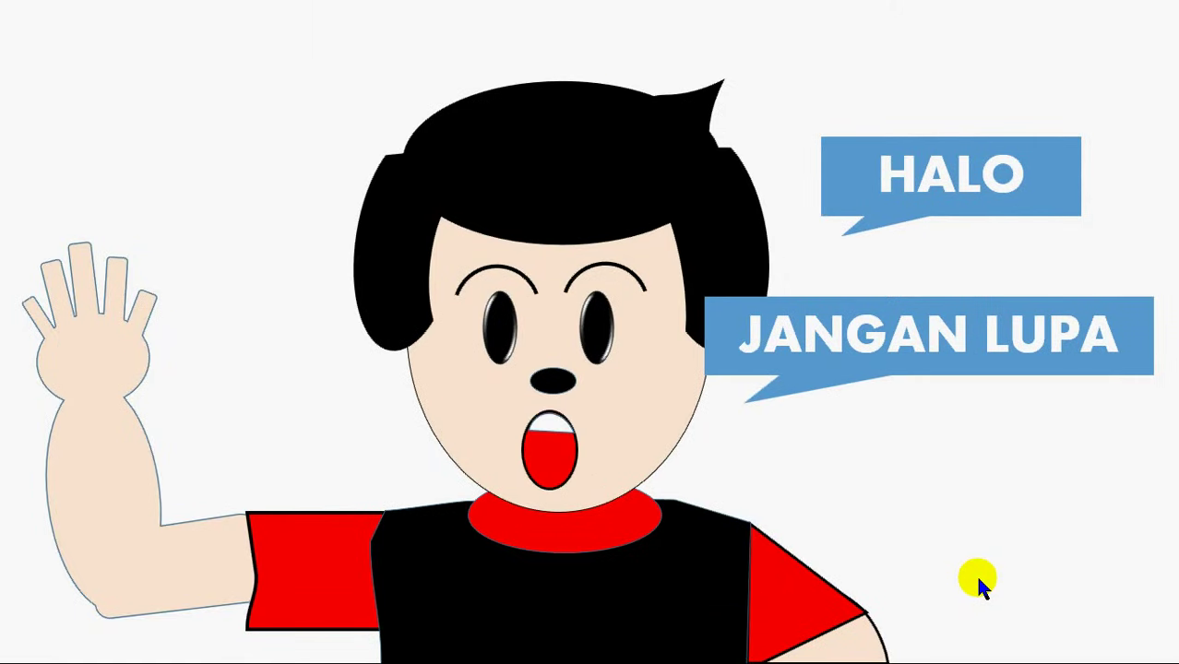
click(960, 545)
click(886, 461)
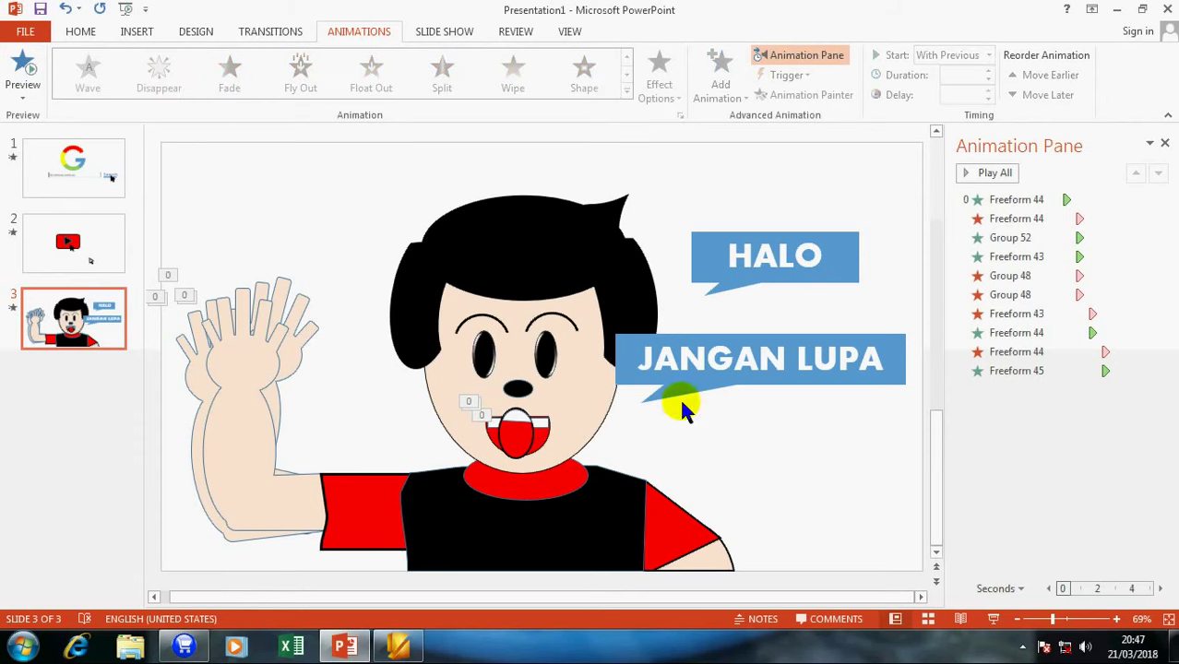
Step: Give Group 48 a new With Previous Appear entrance placed after Freeform 44
click(544, 432)
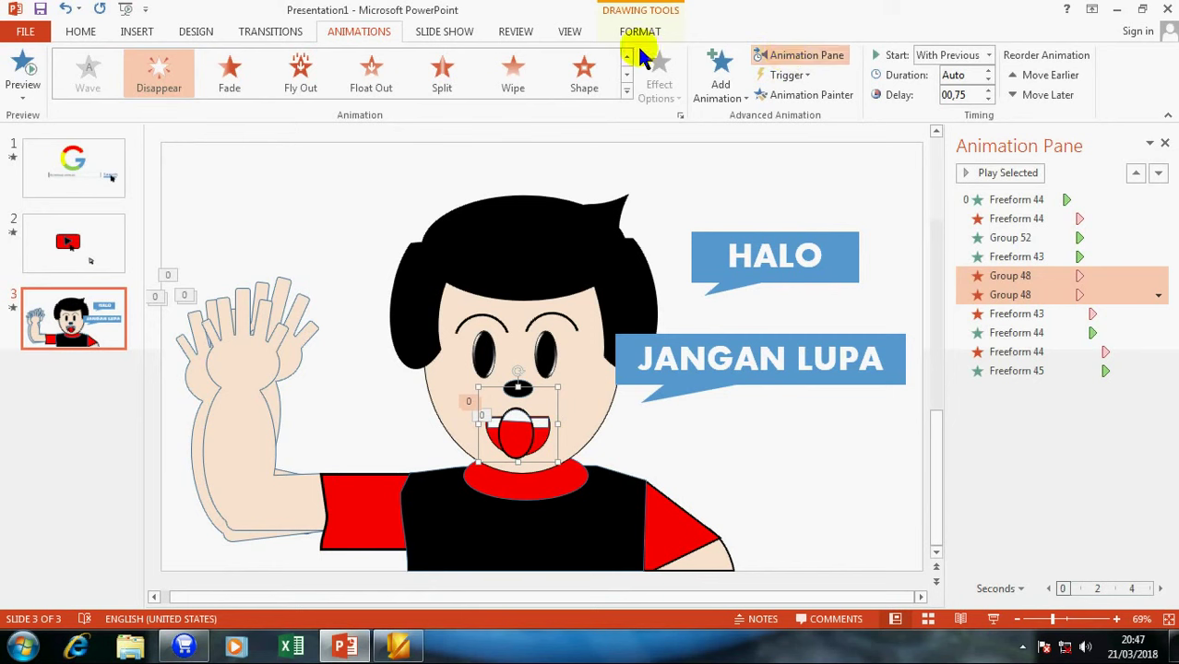
click(721, 65)
click(726, 163)
click(951, 55)
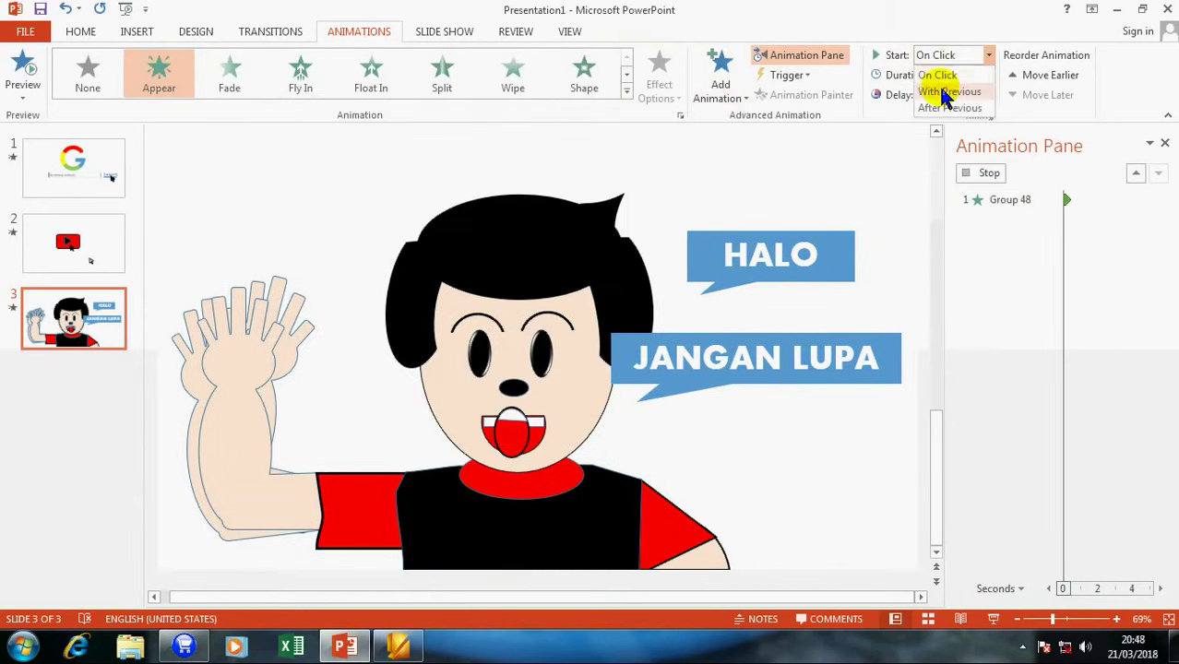
click(946, 91)
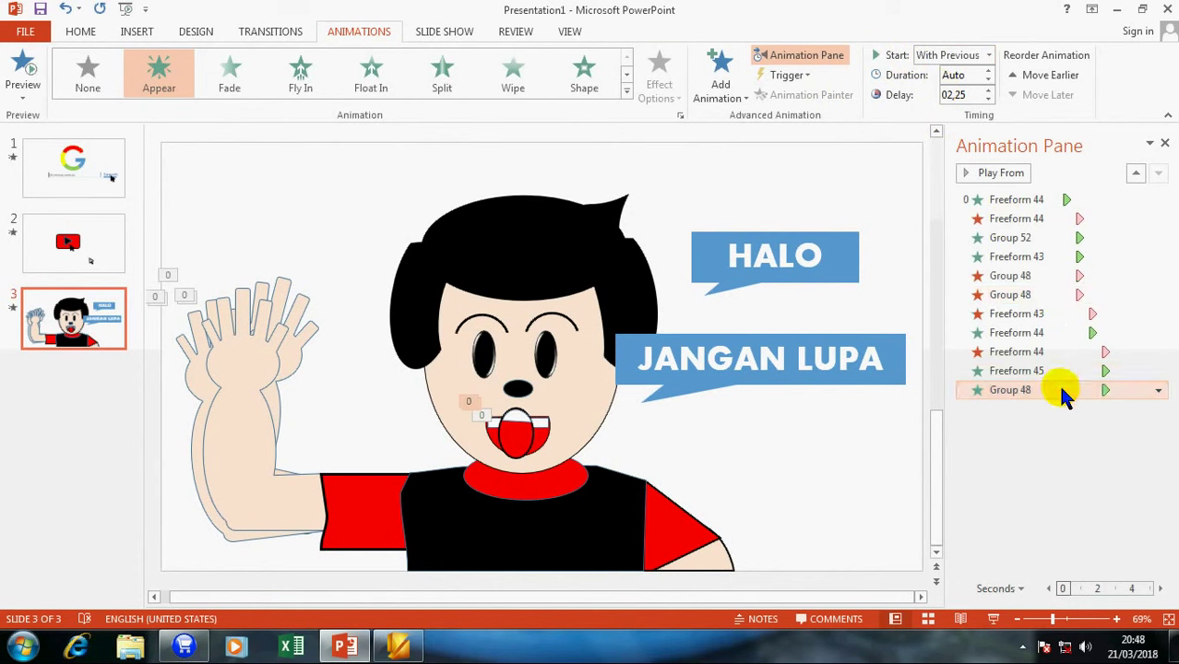
drag(1061, 392, 1059, 342)
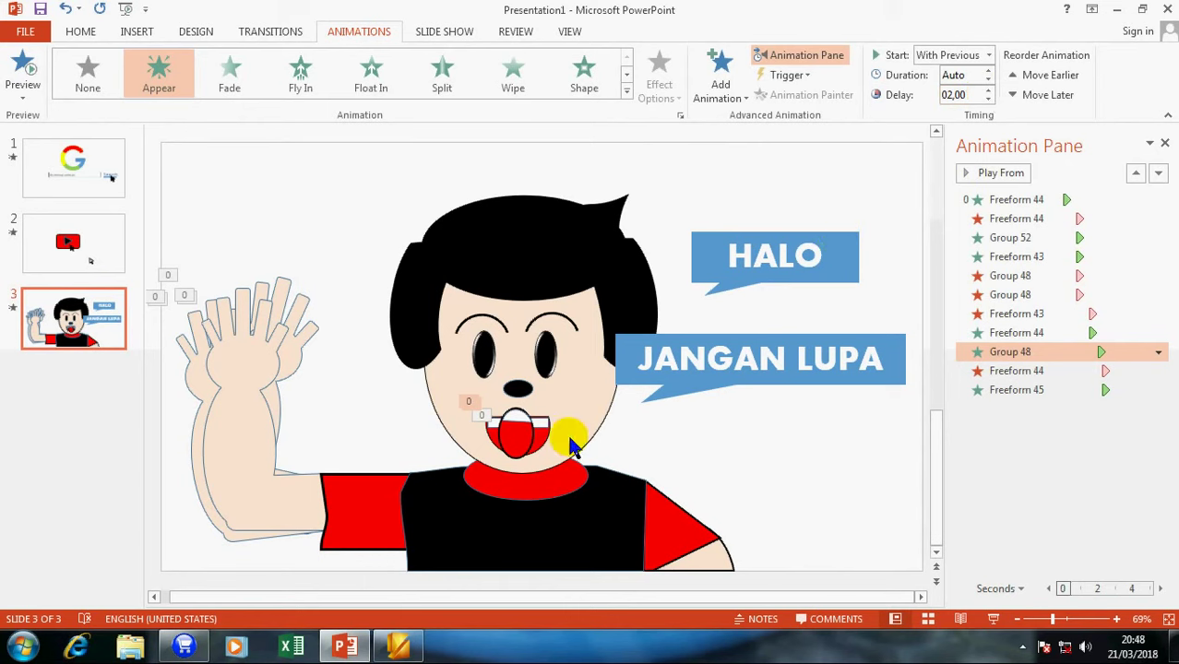
Step: Give Group 52 a With Previous Disappear exit following Group 48's reappearance, then preview the show
click(521, 446)
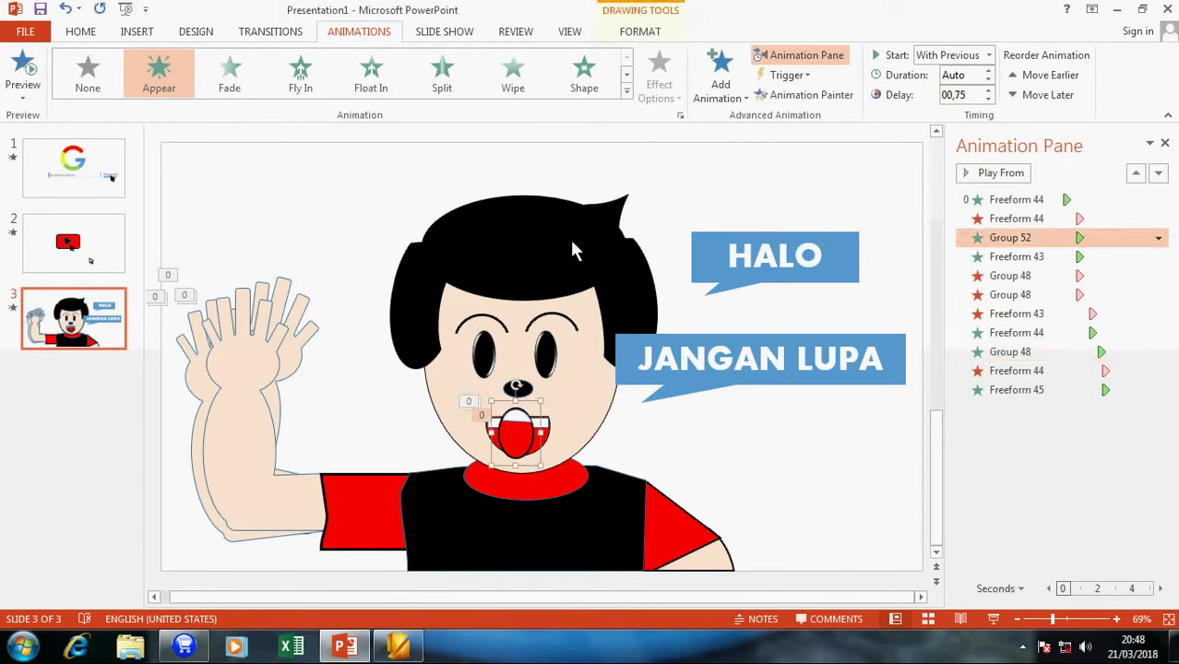
click(721, 72)
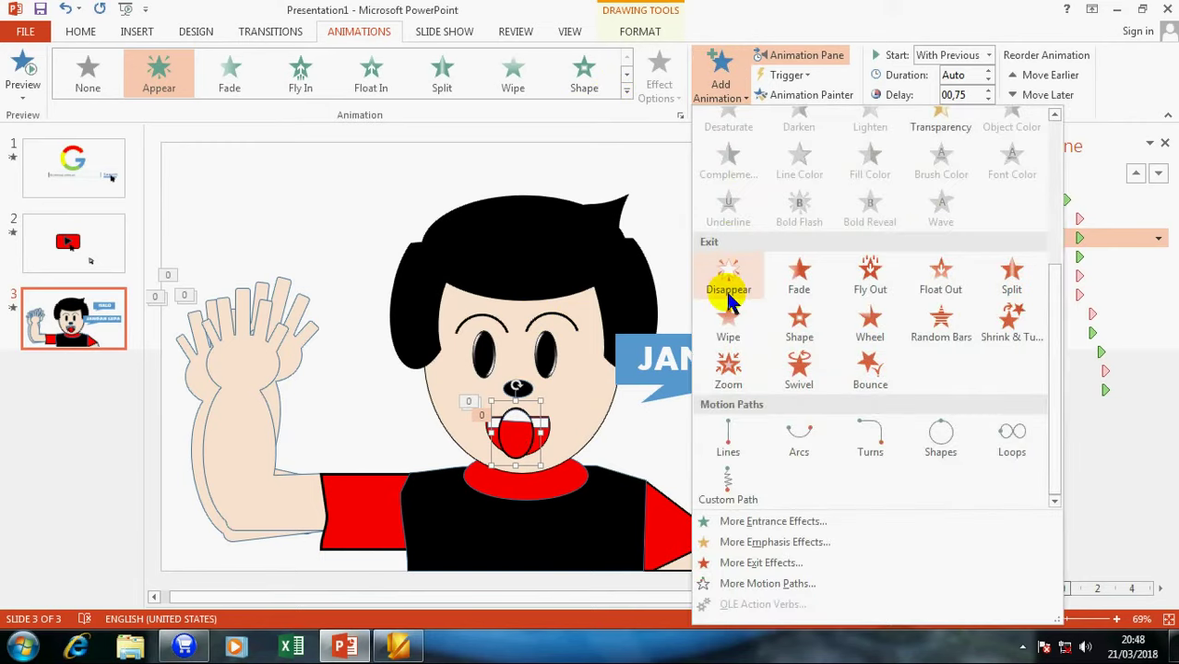
click(727, 276)
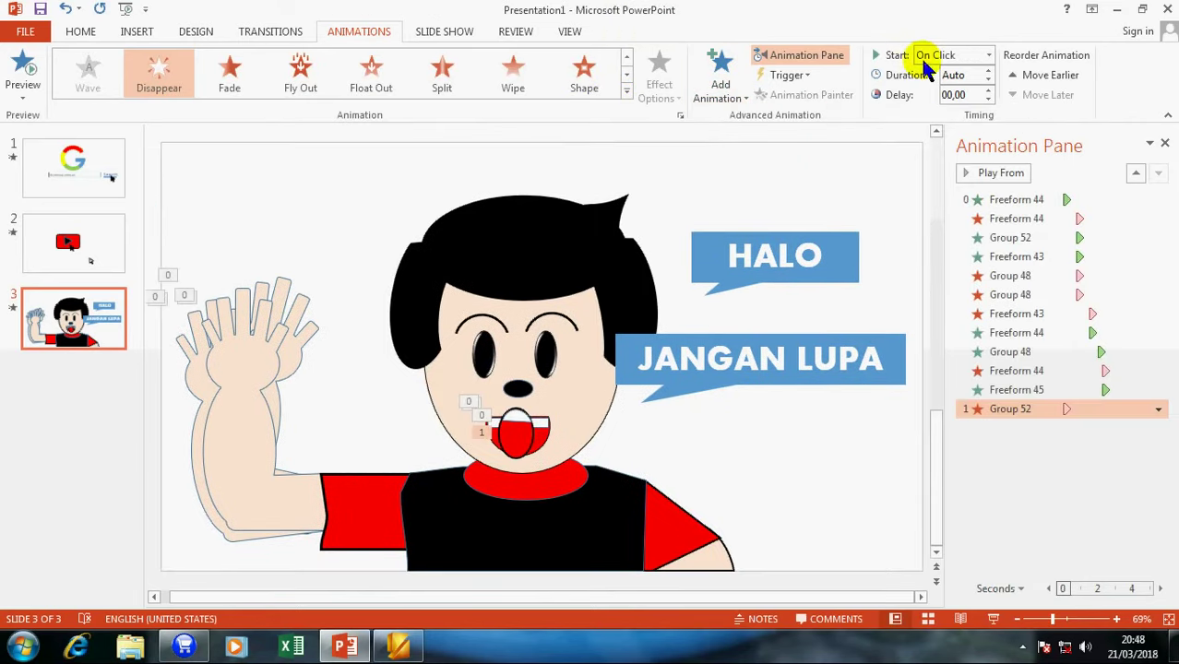
click(941, 55)
click(946, 92)
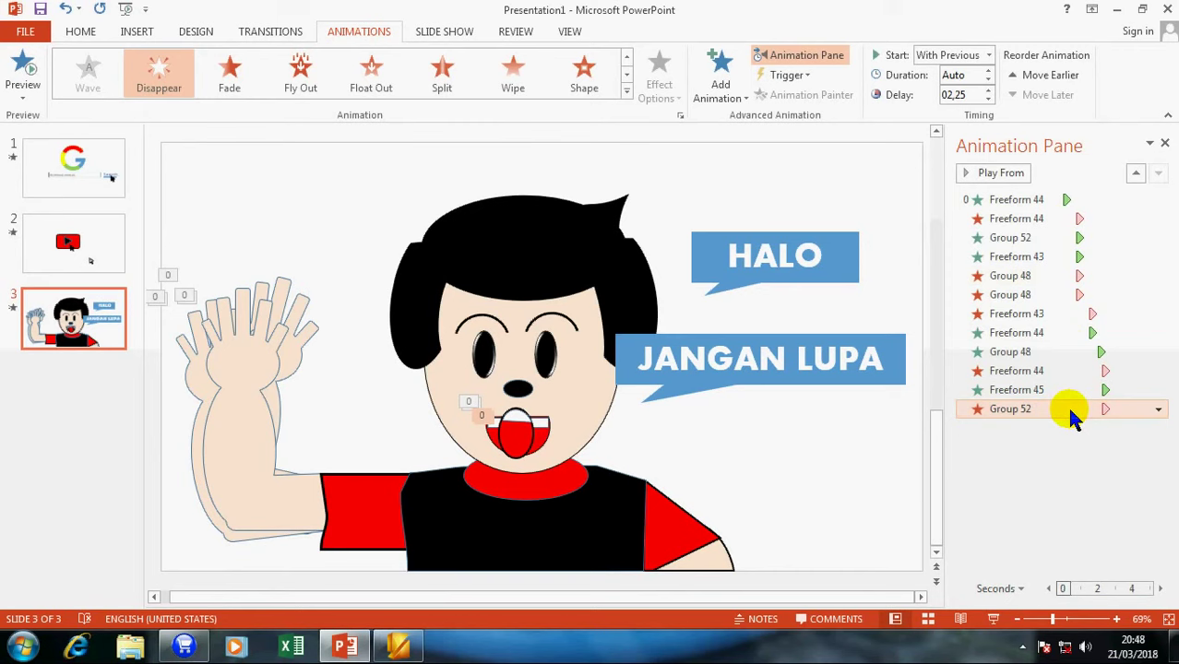
drag(1068, 405, 1073, 378)
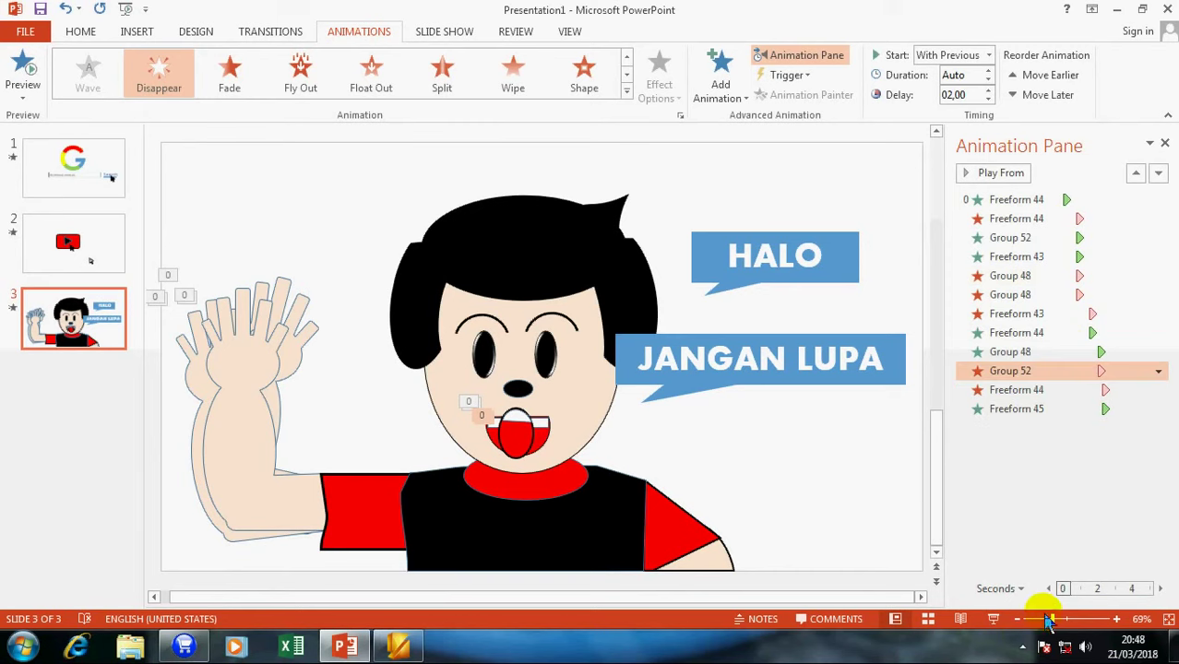
click(993, 619)
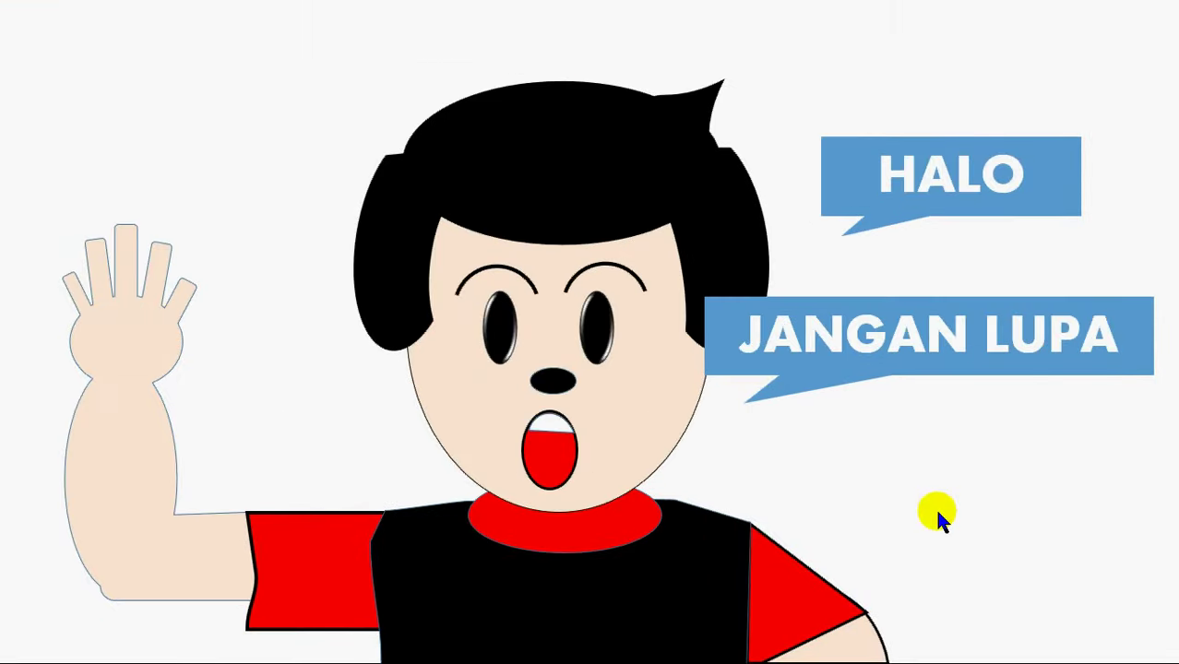
click(937, 513)
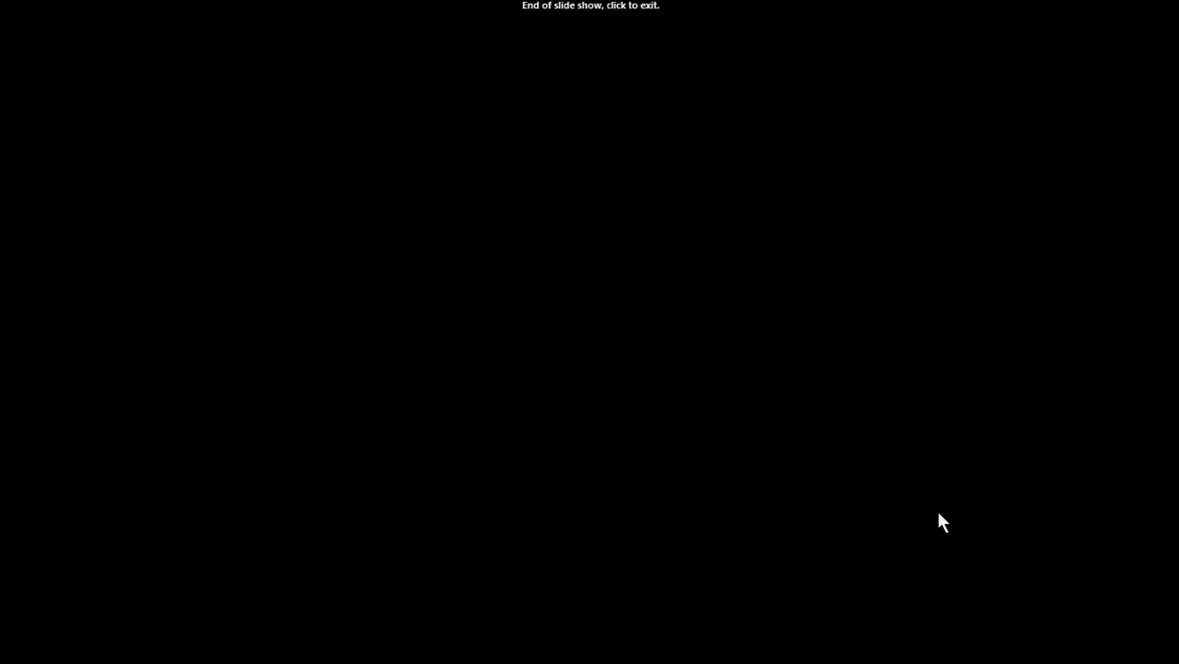
click(741, 429)
click(783, 282)
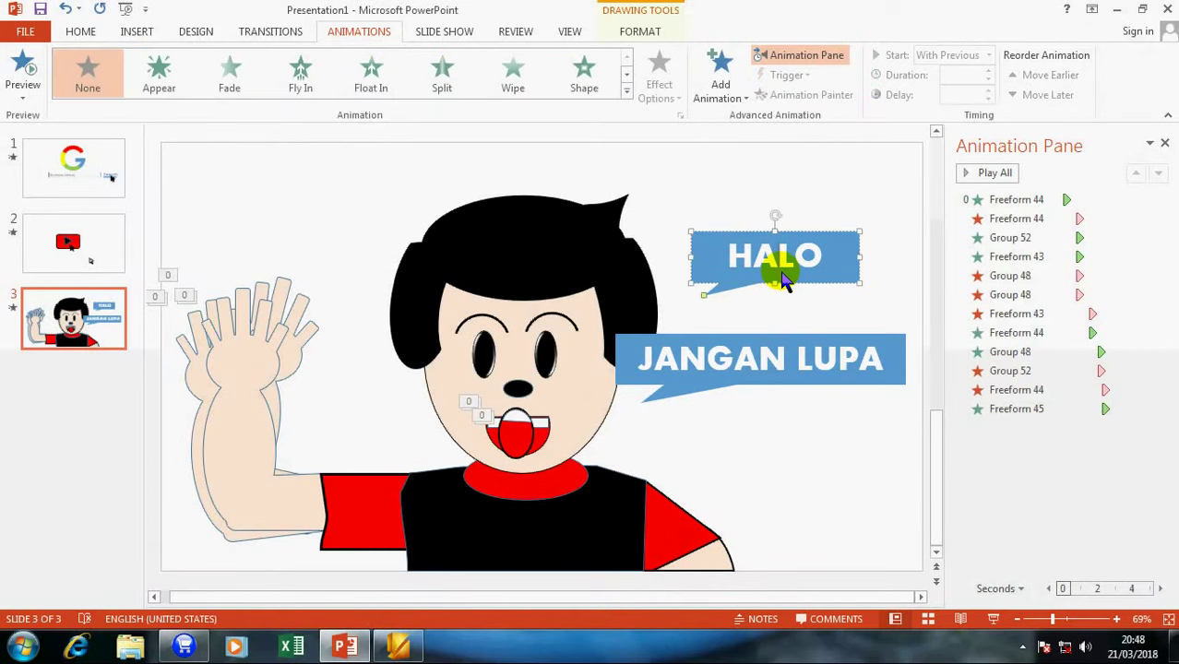
Step: Give the HALO callout a With Previous Appear entrance placed just below Group 52
click(721, 78)
click(728, 164)
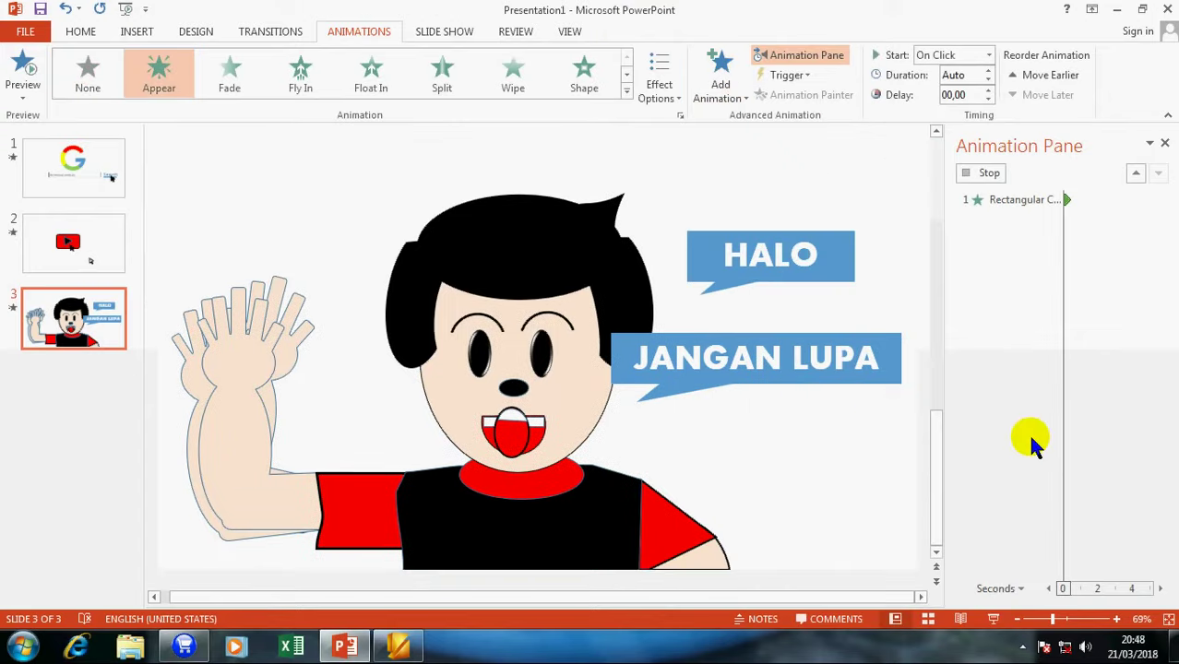
click(941, 57)
click(949, 91)
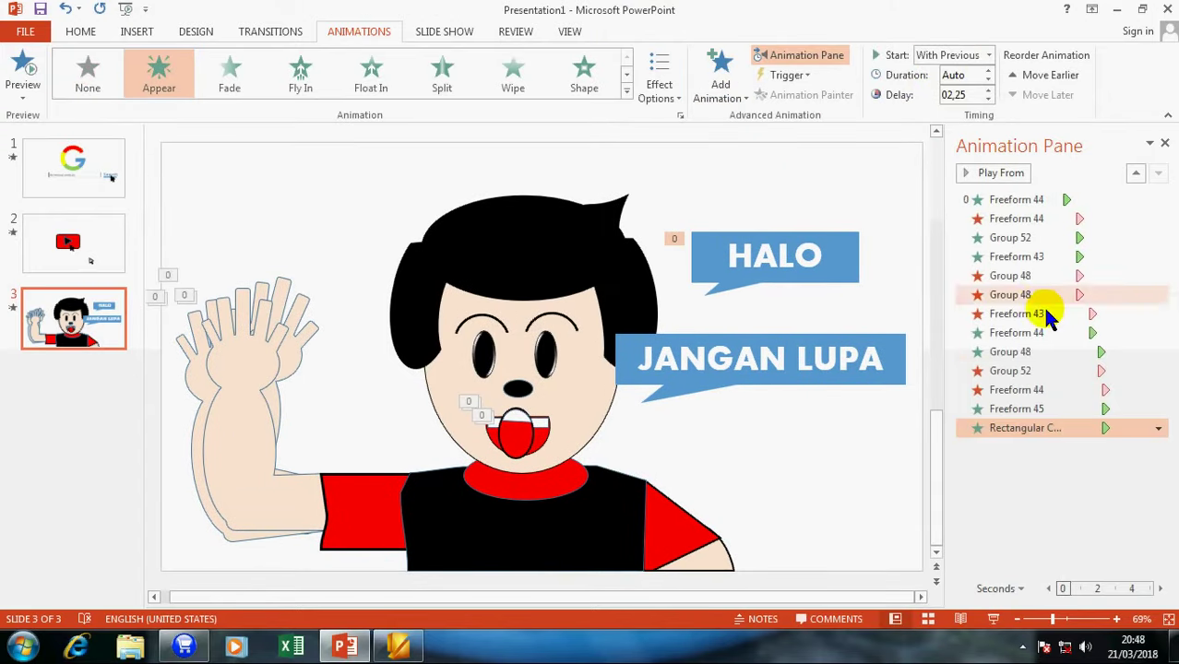
drag(1069, 419, 1072, 251)
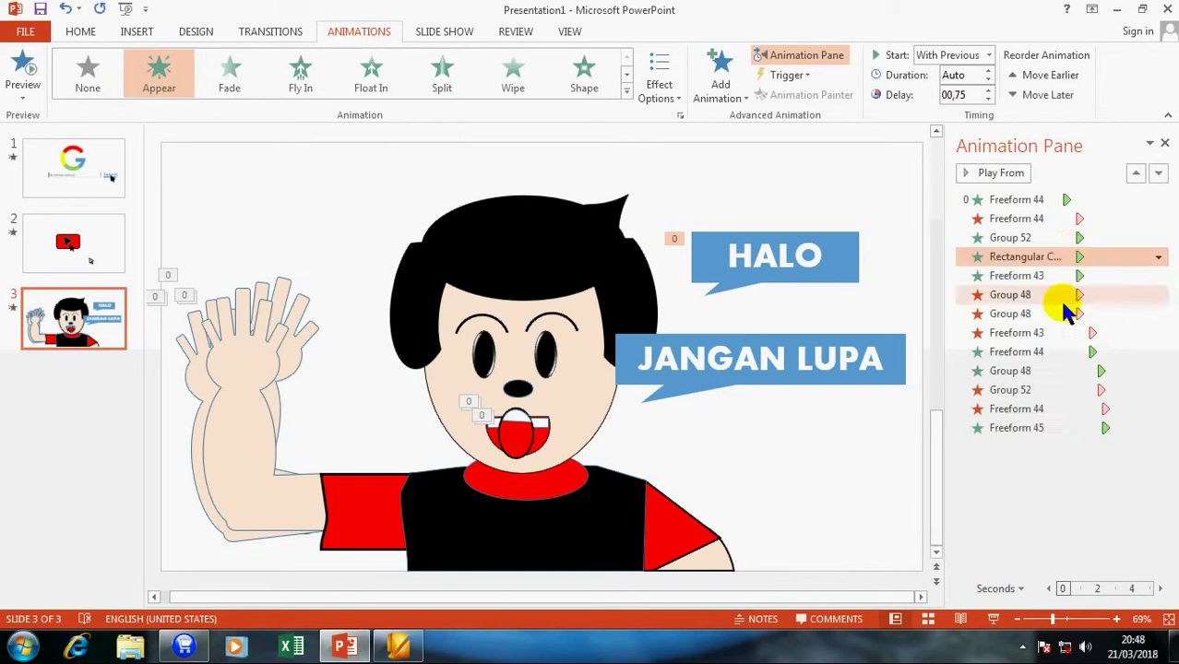
Step: Give the JANGAN LUPA callout a With Previous Appear entrance after Freeform 44, then preview the show
click(792, 346)
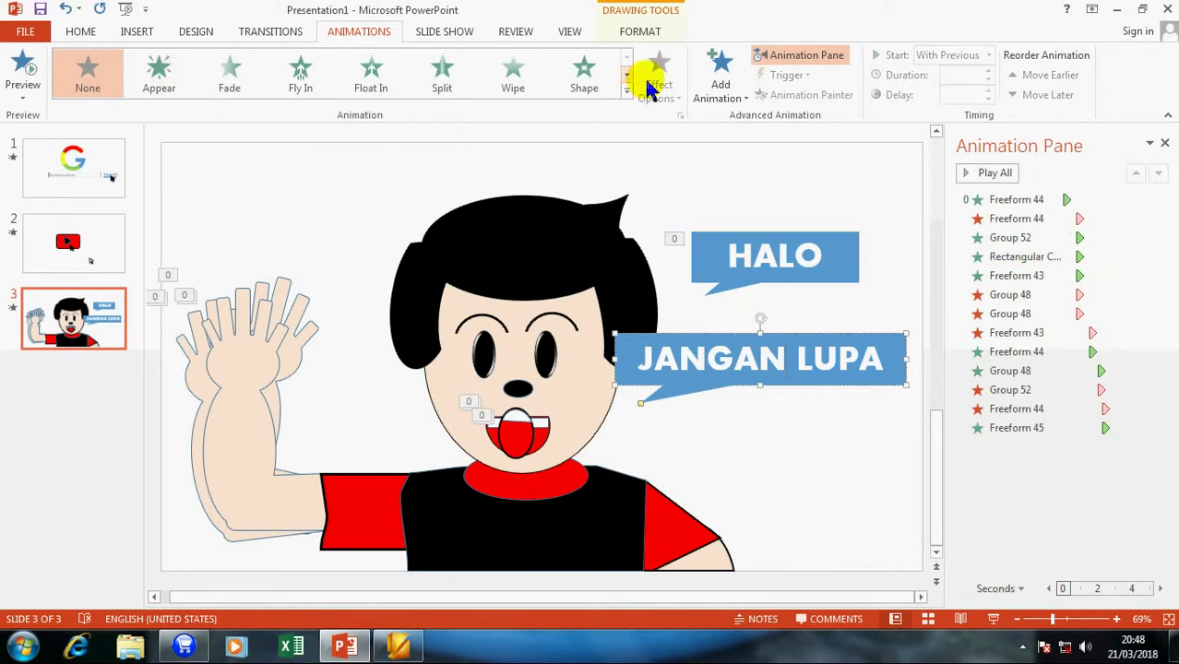
click(721, 74)
click(726, 143)
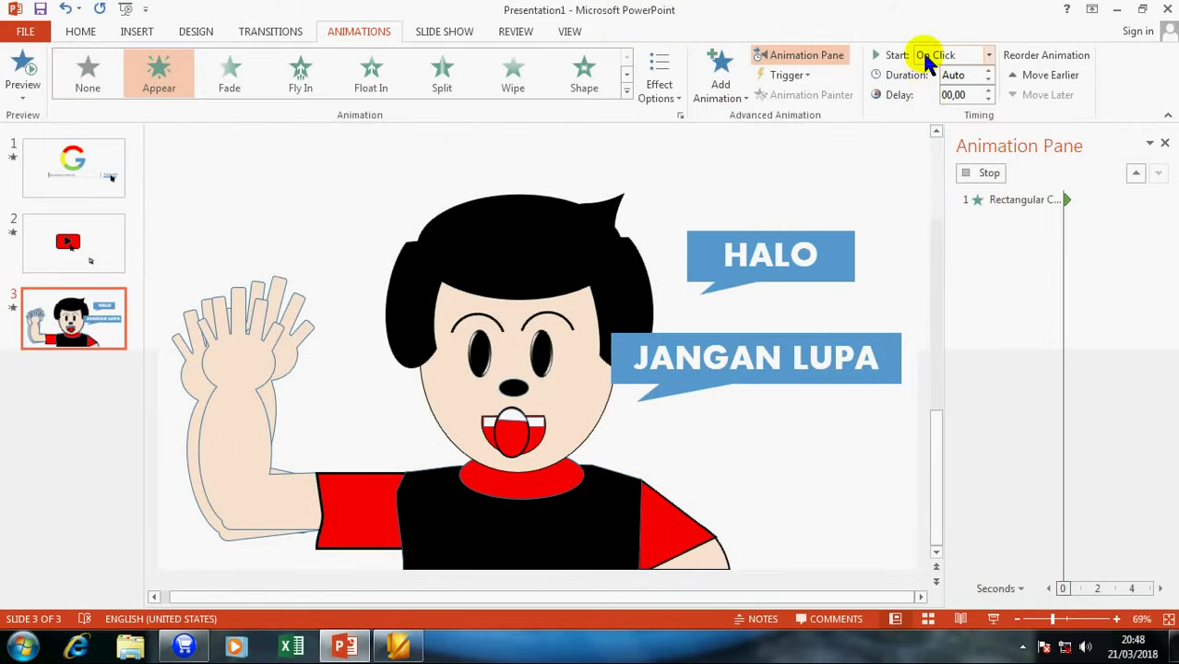
click(927, 63)
click(935, 79)
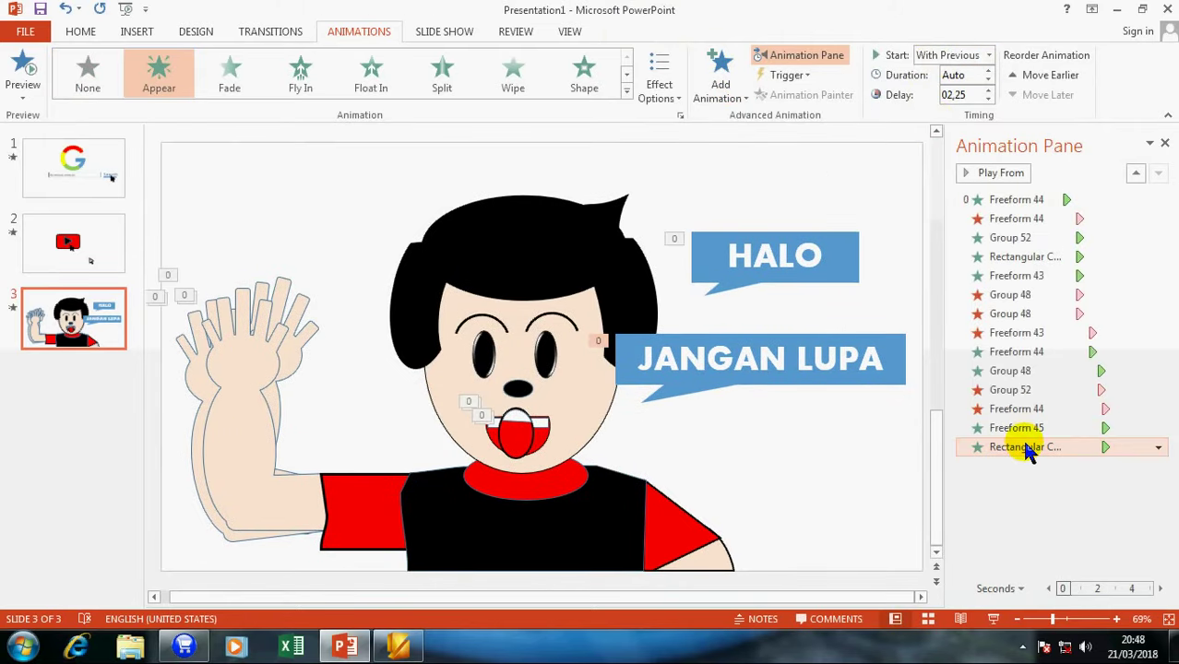
drag(1027, 450, 1038, 367)
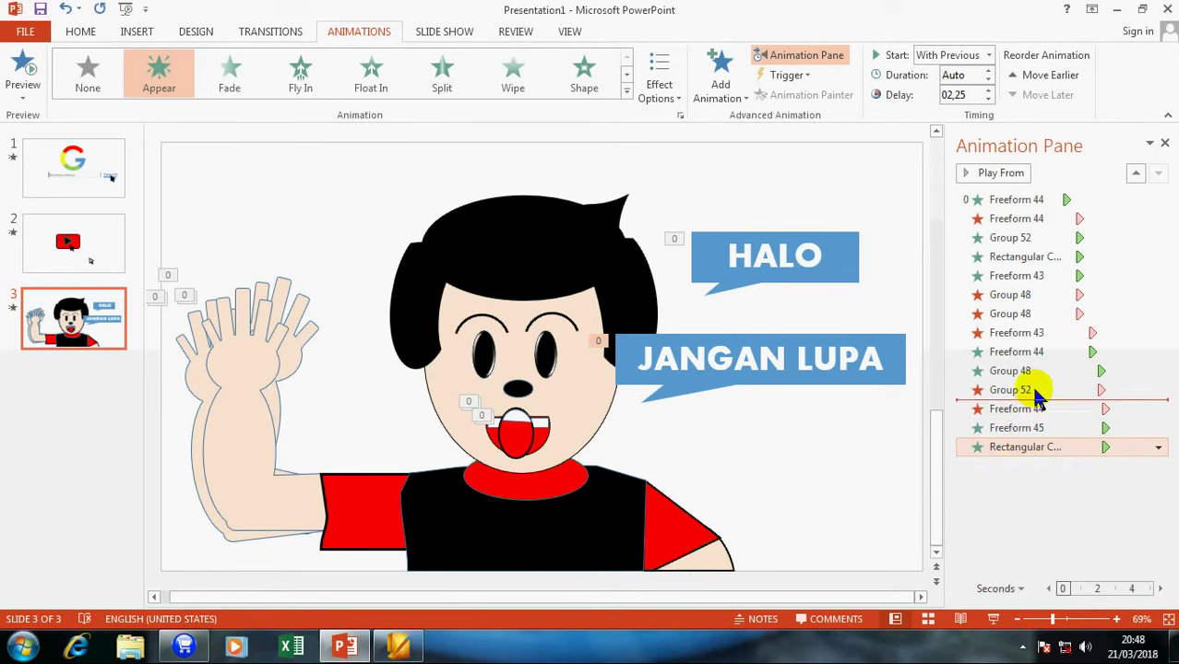
click(994, 619)
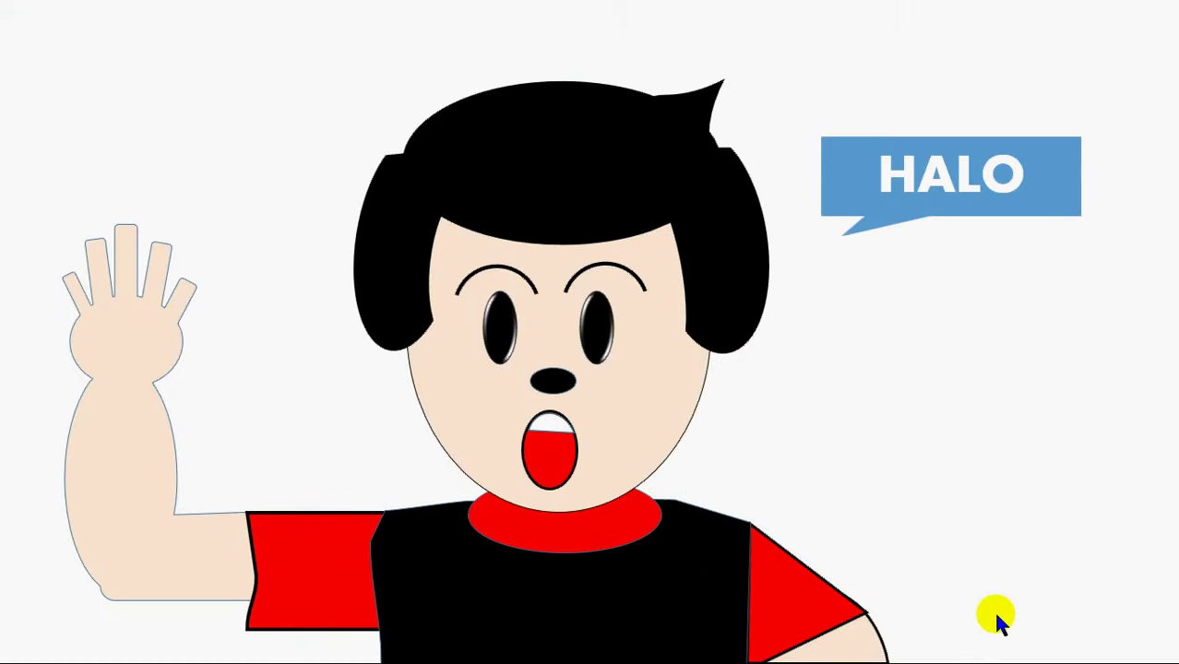
click(993, 609)
click(917, 466)
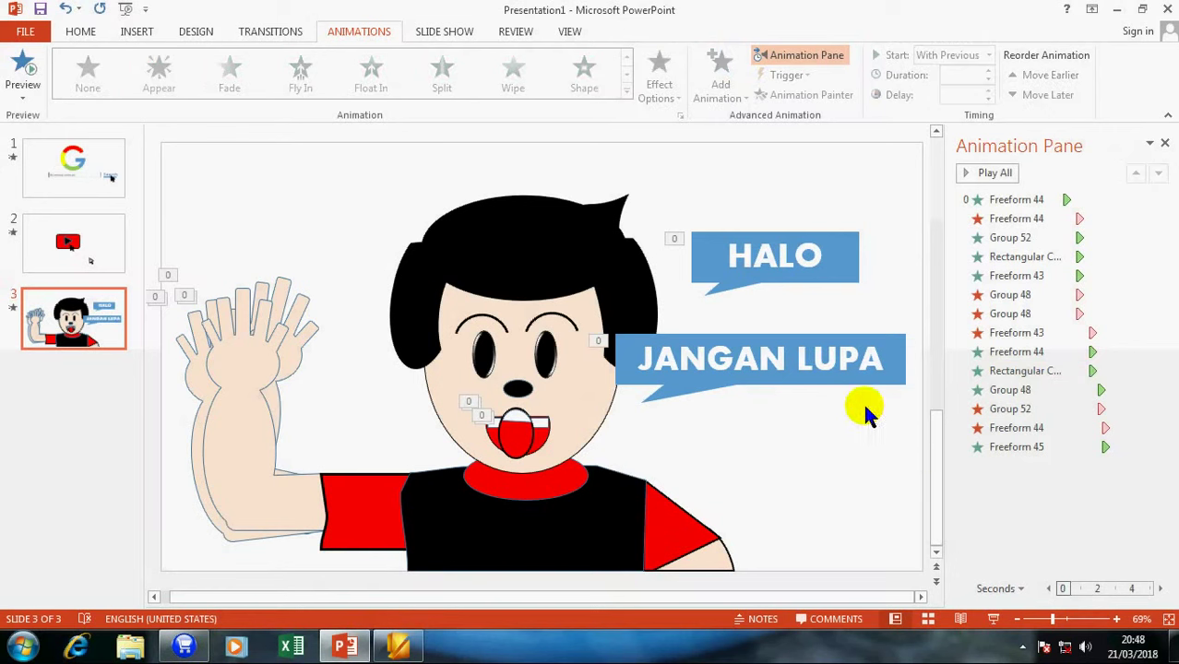
Step: Draw a 2,46 by 7,05 cm blue rounded rectangle above the raised hand and start editing its text
click(133, 33)
click(294, 67)
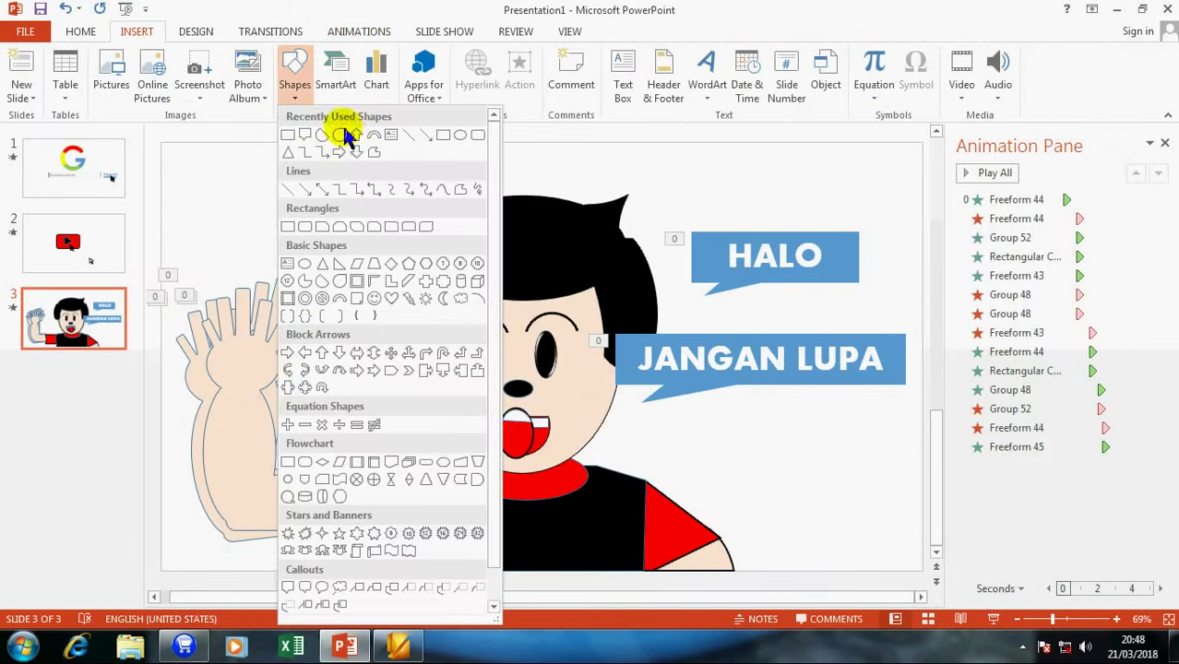
click(305, 227)
mouse_move(275, 188)
mouse_down()
mouse_move(557, 277)
mouse_move(438, 236)
mouse_up()
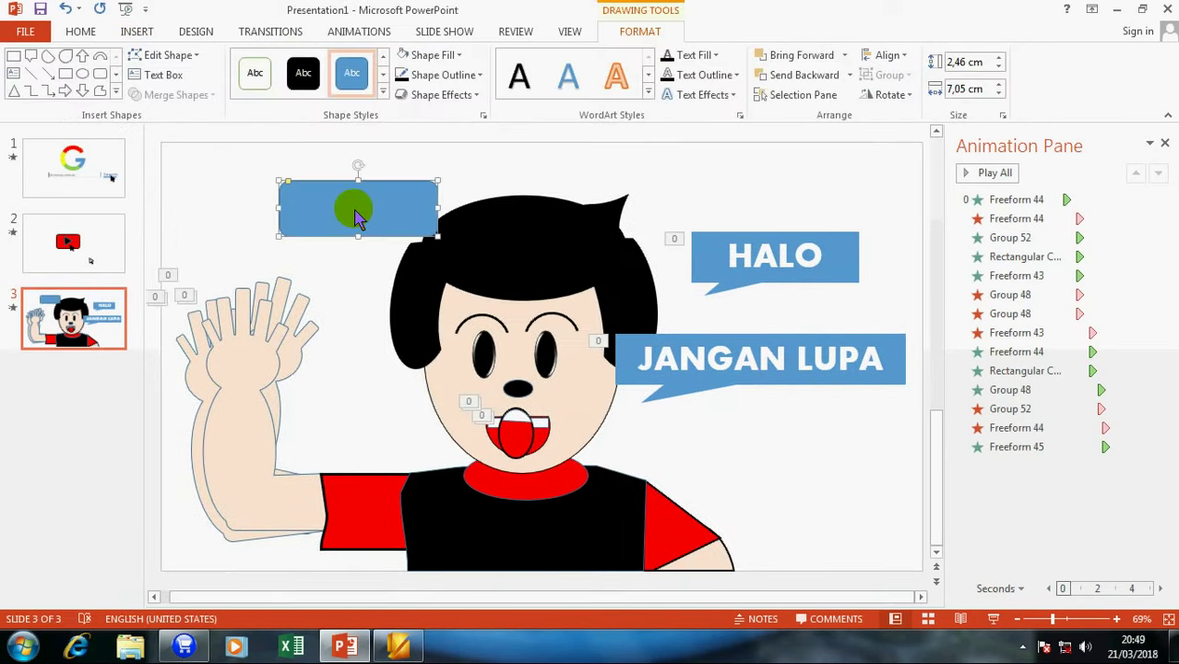
right_click(358, 214)
click(397, 308)
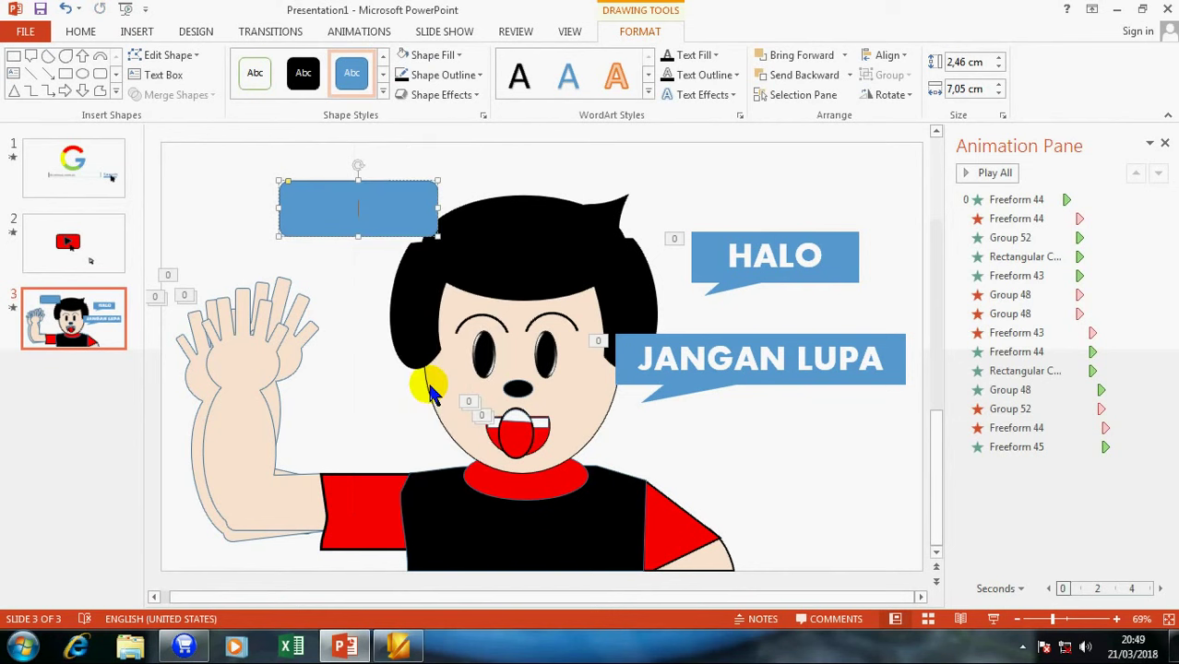
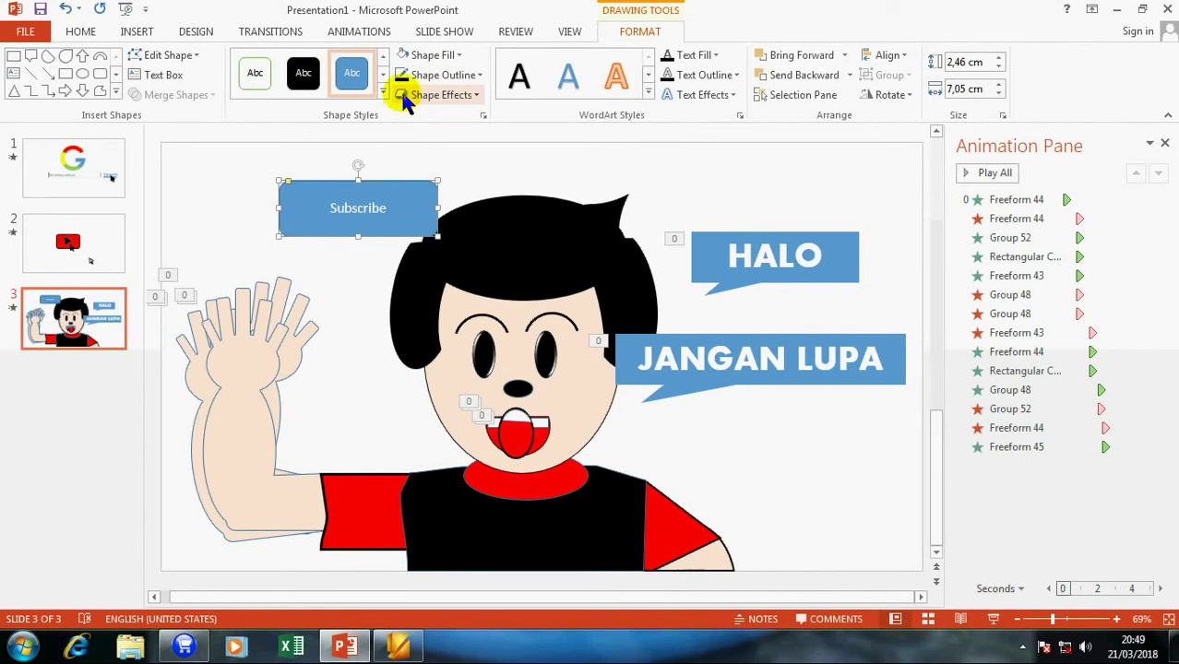
Step: Give the Subscribe button a red fill, bold 44 pt text and a 2¼ pt outline
click(423, 61)
click(417, 168)
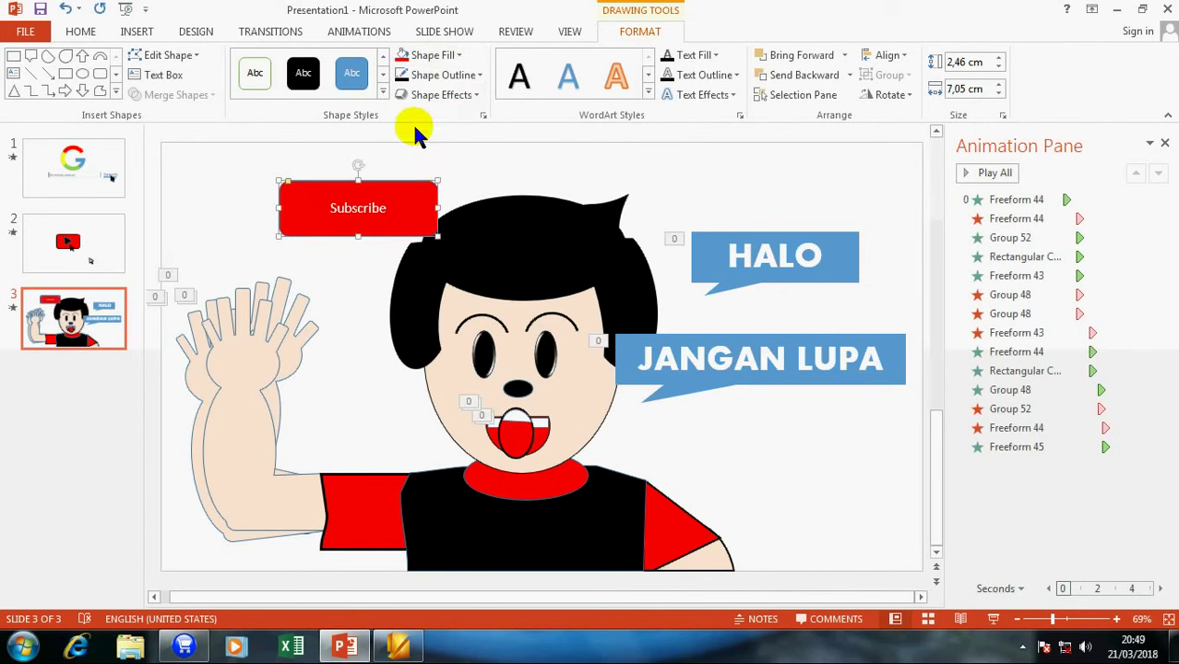
click(83, 32)
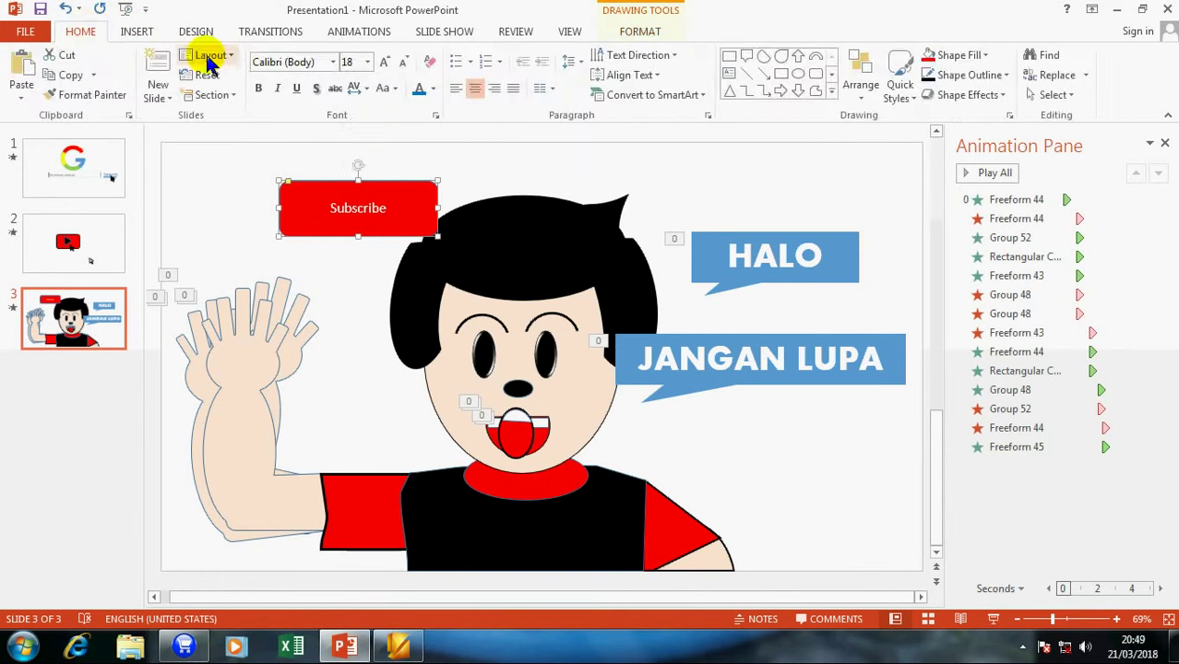
click(387, 63)
click(387, 63)
click(387, 63)
click(387, 63)
click(386, 62)
click(387, 62)
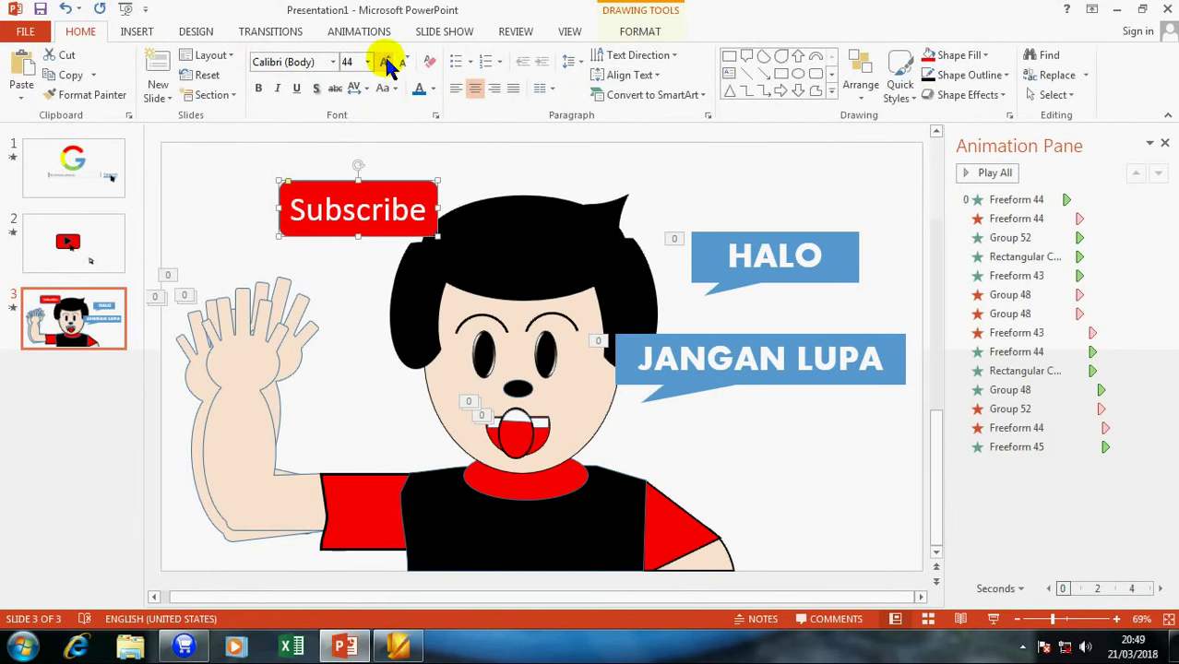
click(259, 88)
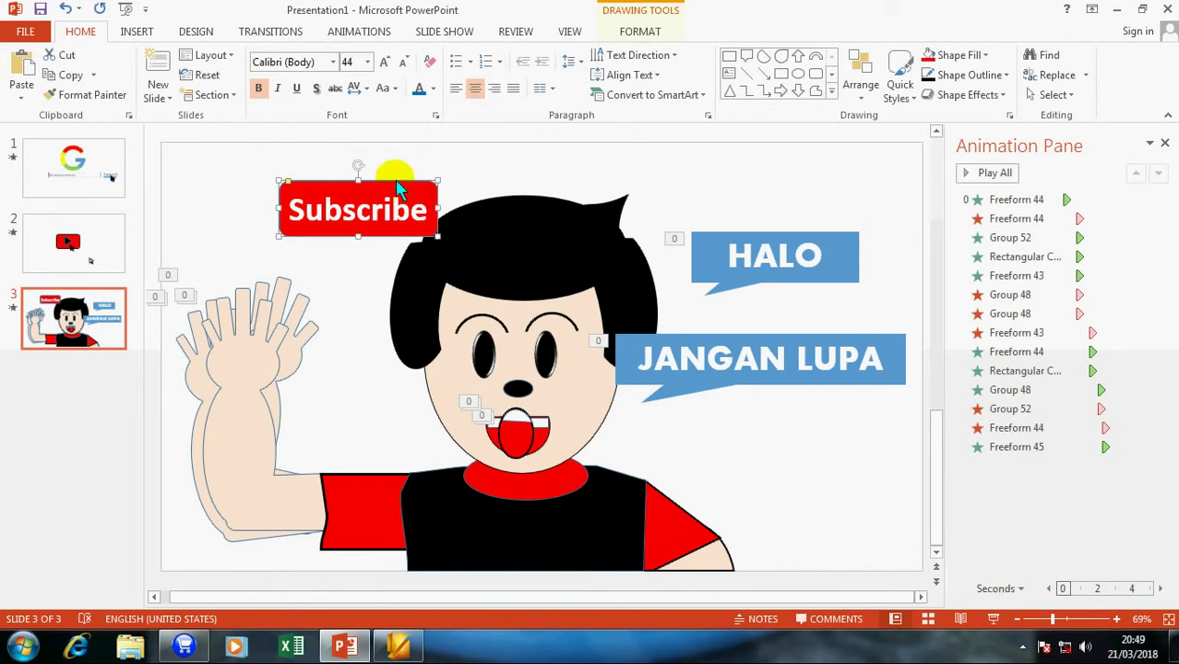
click(639, 32)
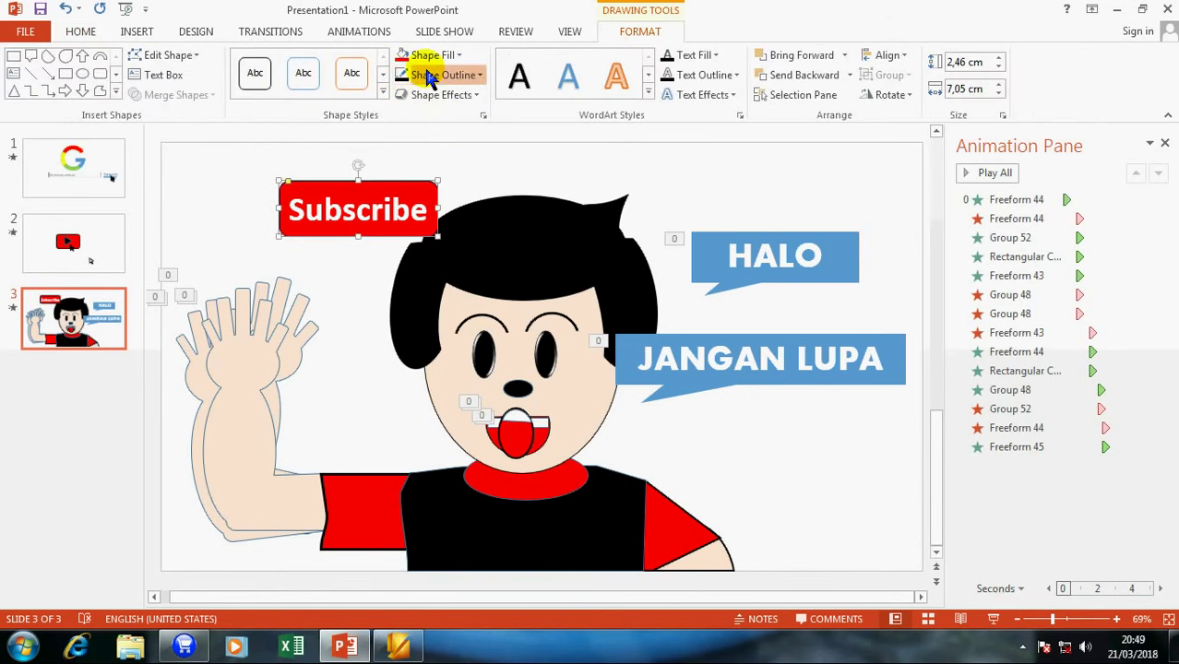
click(433, 75)
mouse_move(437, 292)
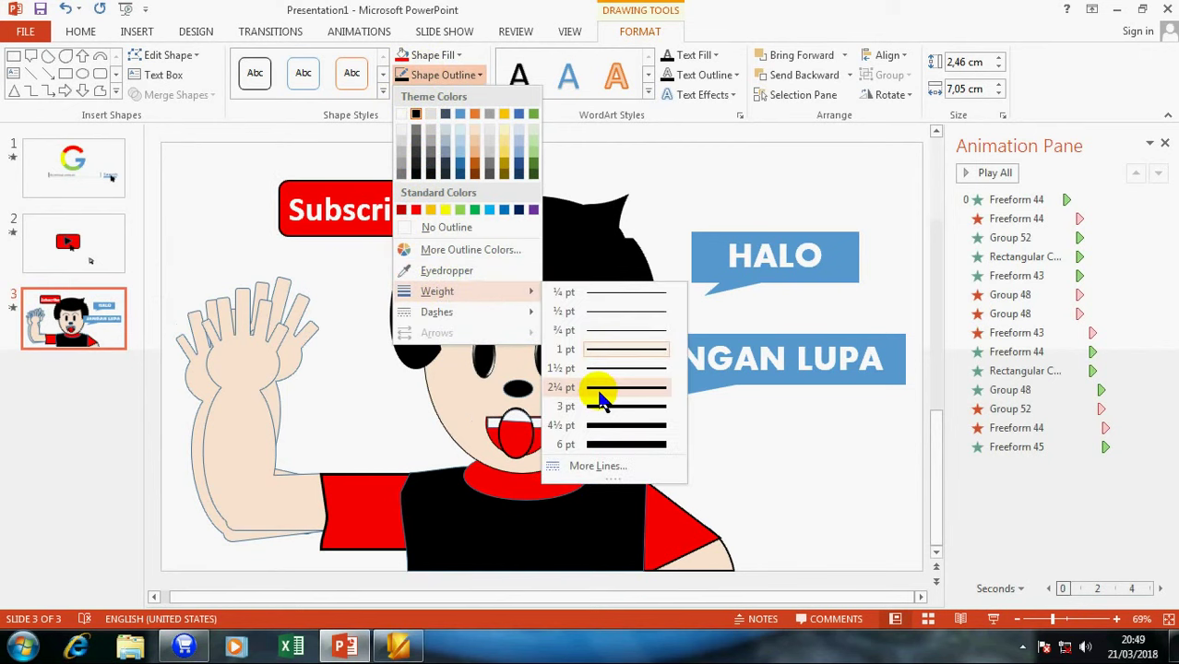
click(600, 408)
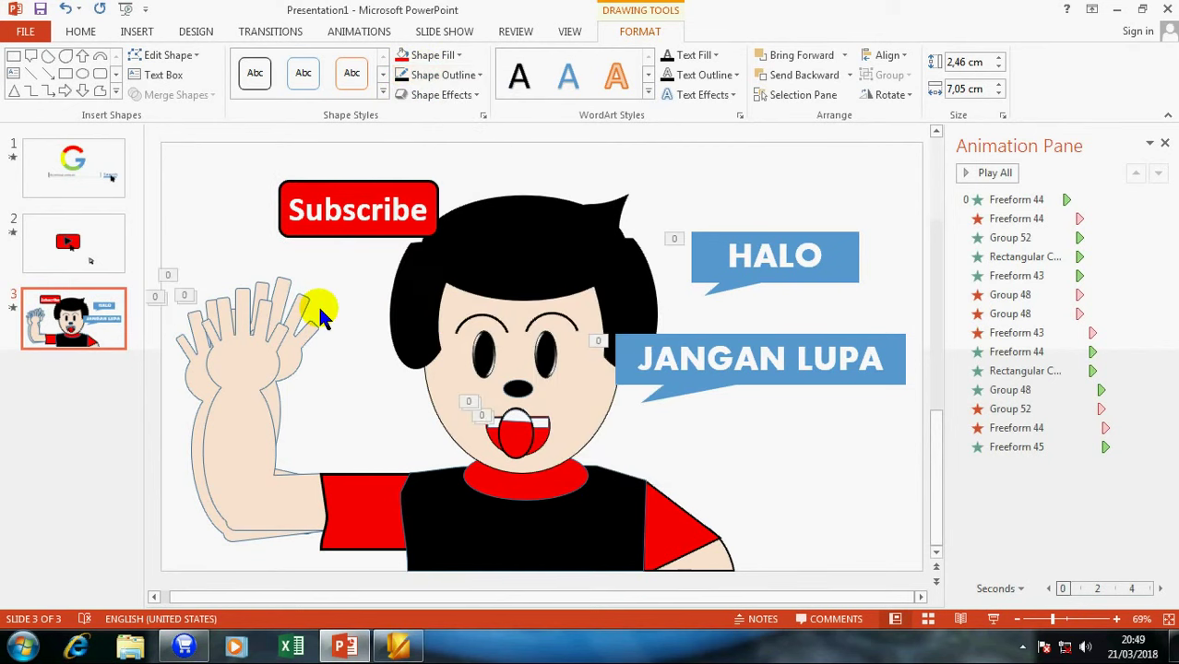
Step: Move the button left, duplicate it several times with Ctrl+D, and select all copies
key(Escape)
drag(349, 199, 256, 198)
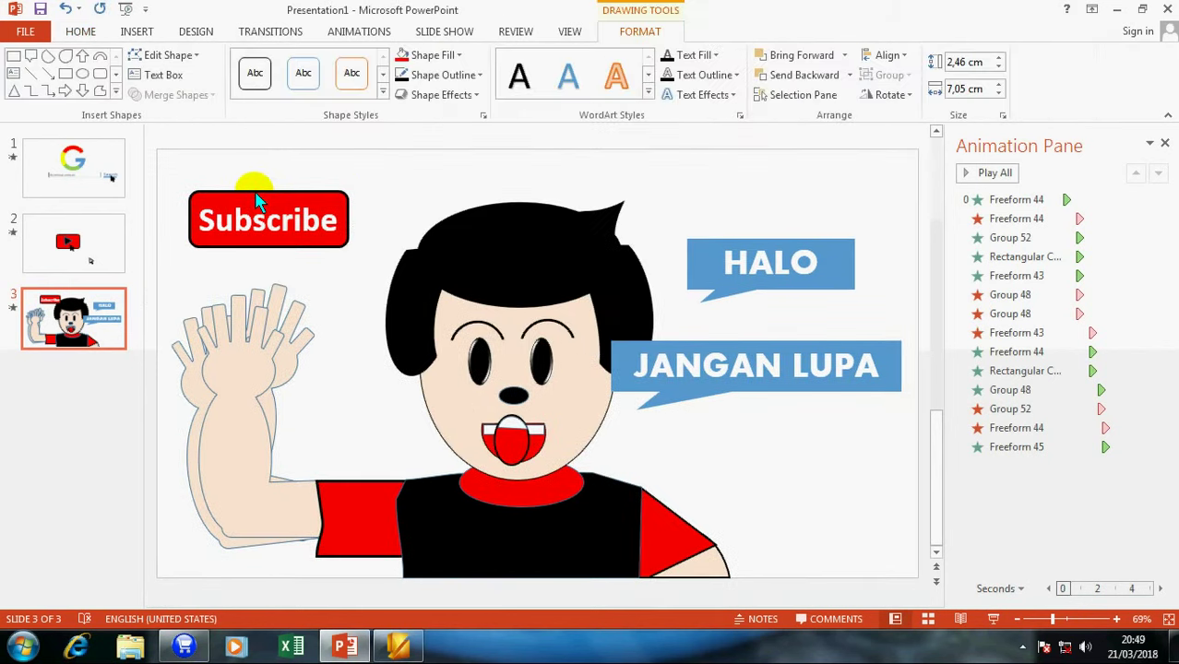
key(ctrl+d)
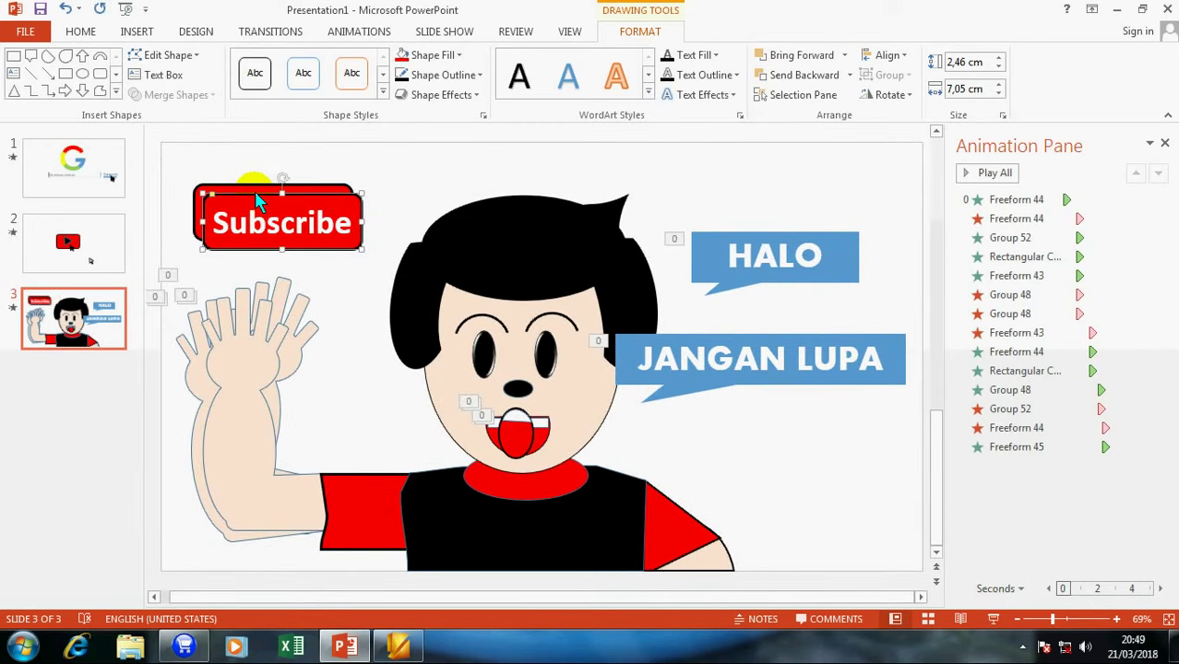
key(ctrl+d)
key(ctrl+d)
key(ctrl+d)
key(ctrl+d)
key(ctrl+d)
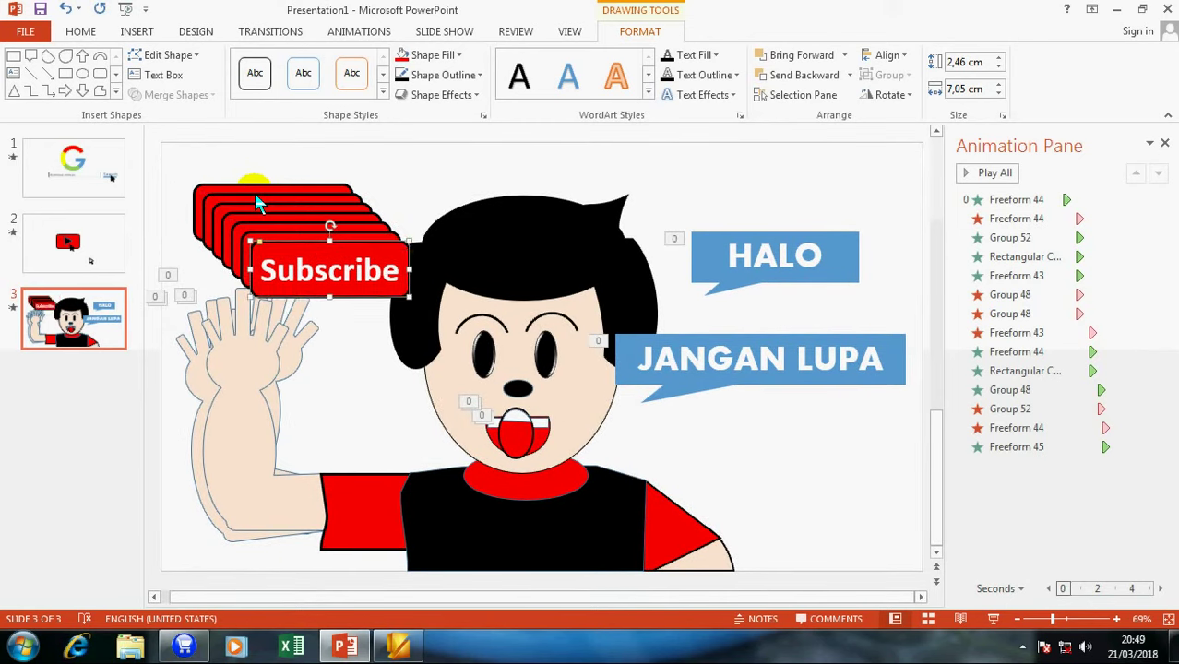
key(ctrl+d)
key(ctrl+d)
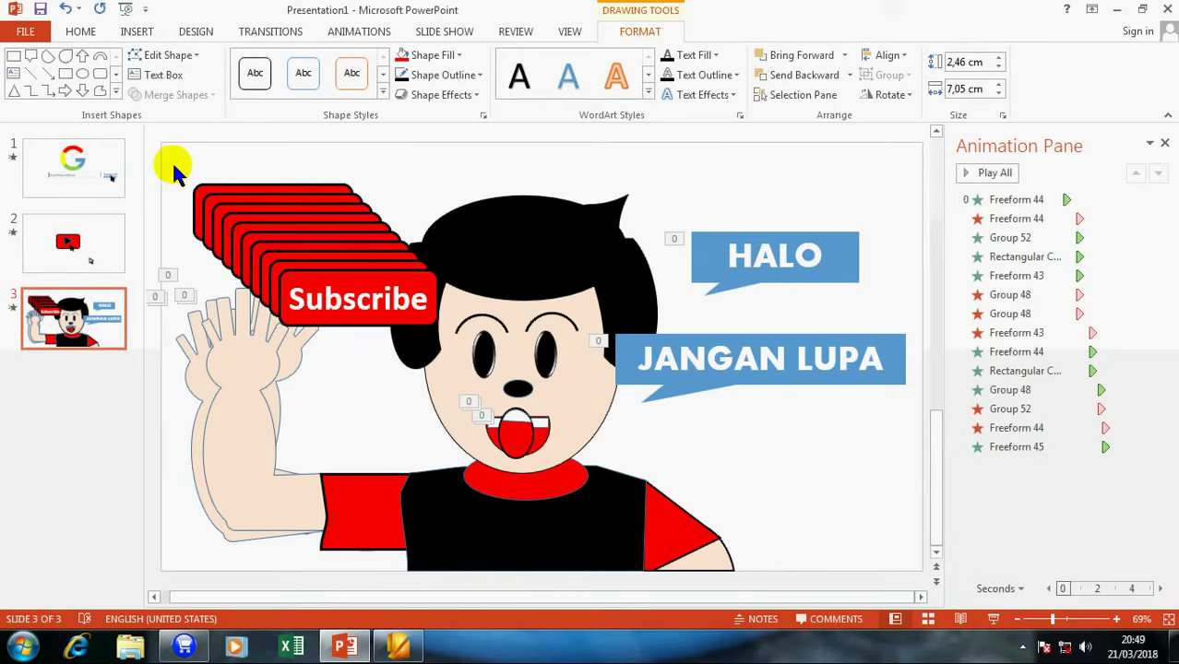
mouse_move(169, 163)
mouse_down()
mouse_move(391, 326)
mouse_move(449, 334)
mouse_up()
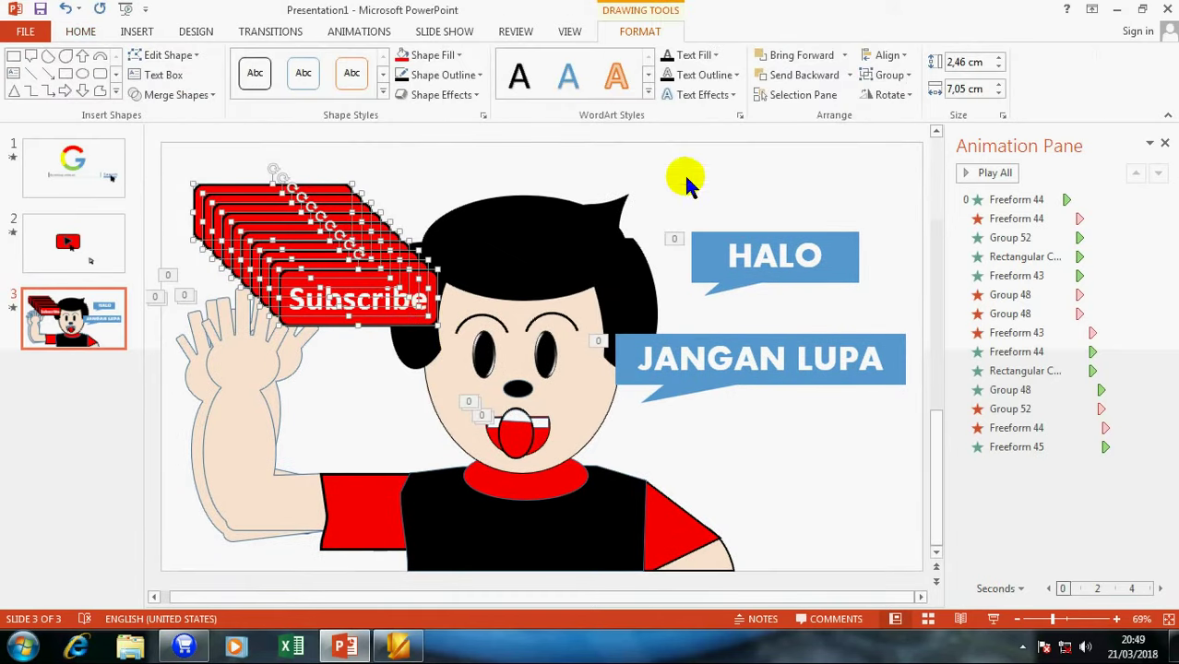
Step: Give the Subscribe copies an Appear animation starting With Previous, with a delay
click(363, 31)
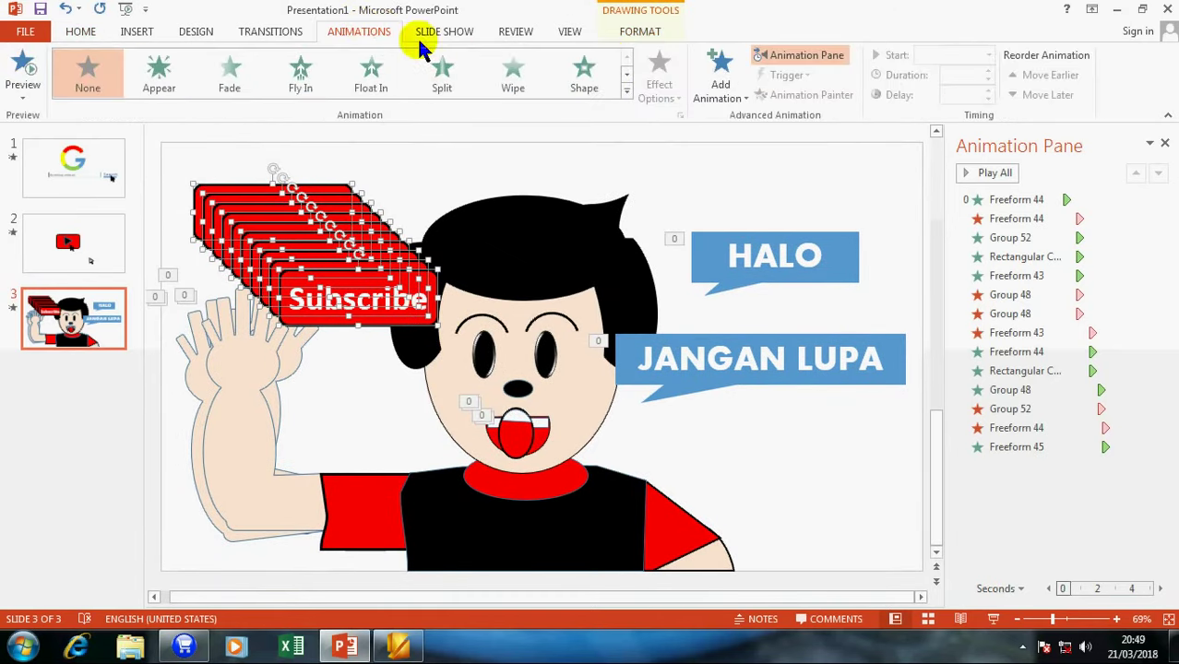
click(710, 79)
click(726, 150)
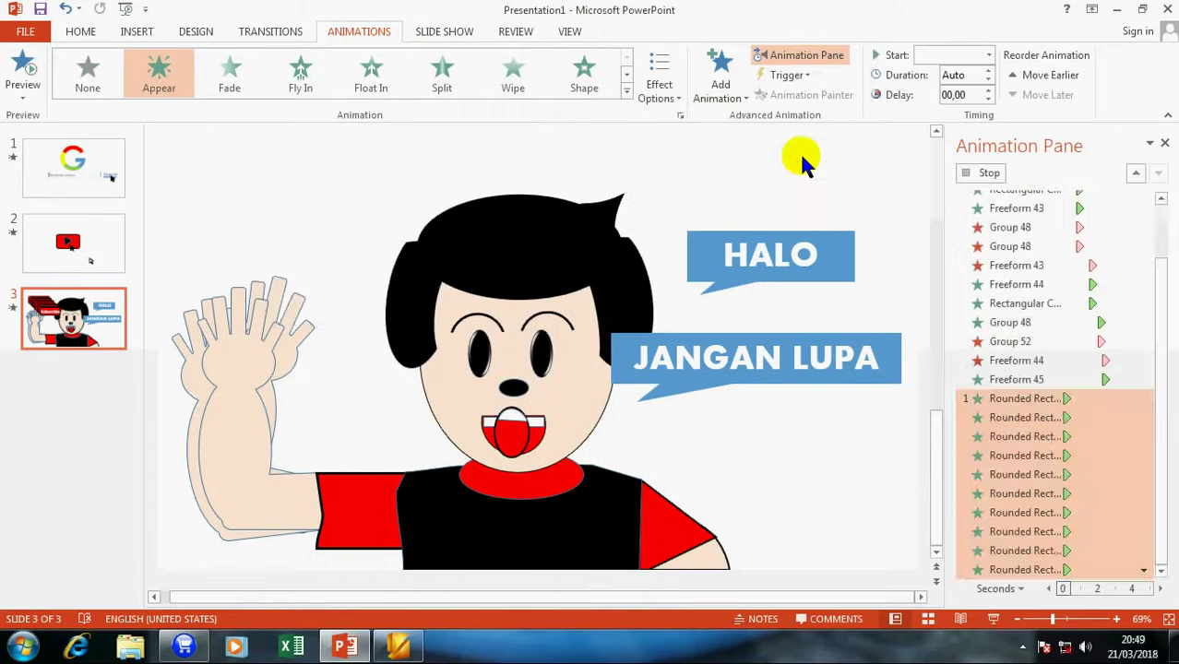
click(923, 60)
click(934, 88)
scroll(942, 96, up, 9)
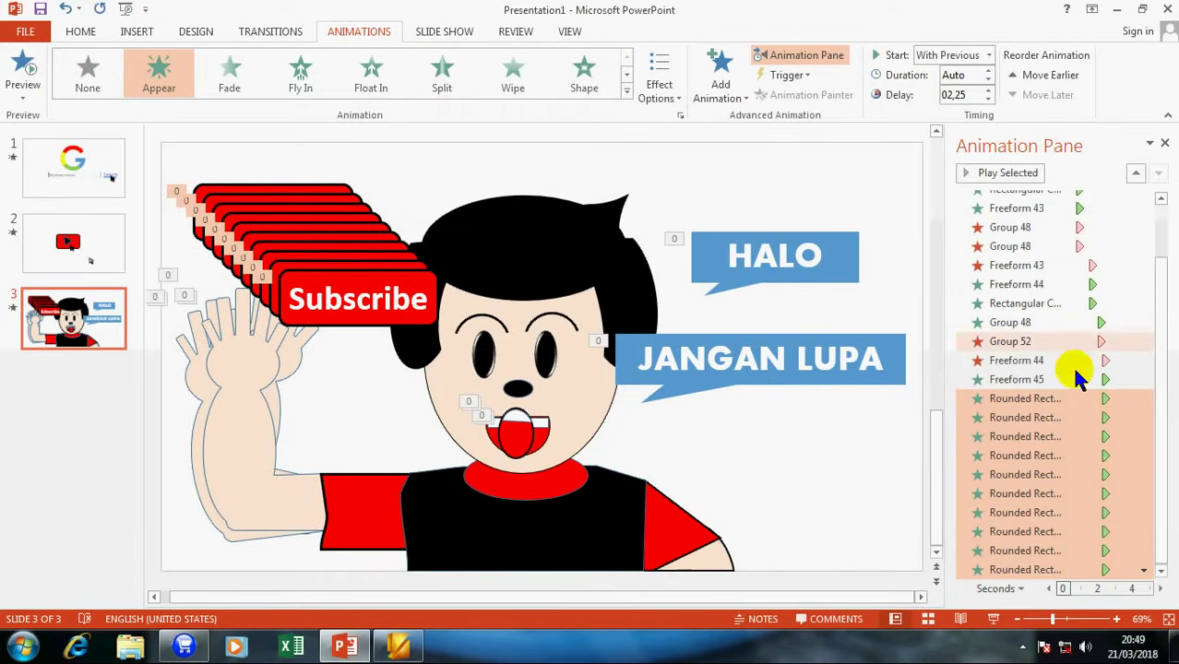
Step: Stagger the delays of the next Rounded Rectangle animations, reaching 3.75 s
click(1026, 420)
key(shift+Down)
key(shift+Down)
key(shift+Down)
key(shift+Down)
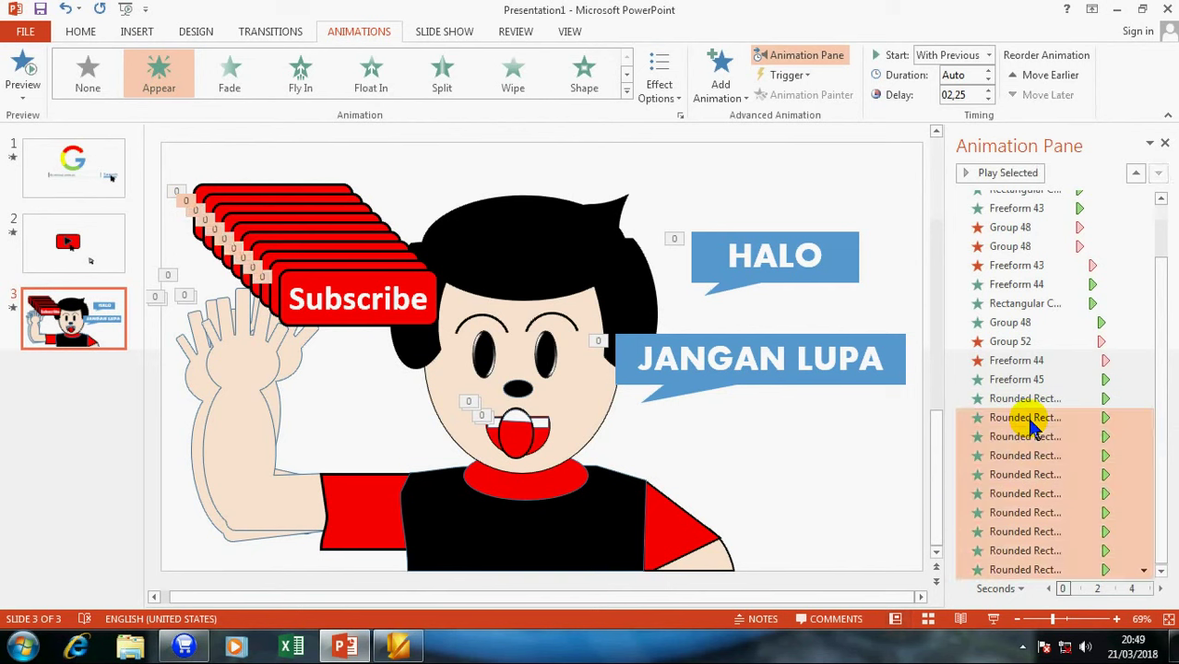
click(964, 57)
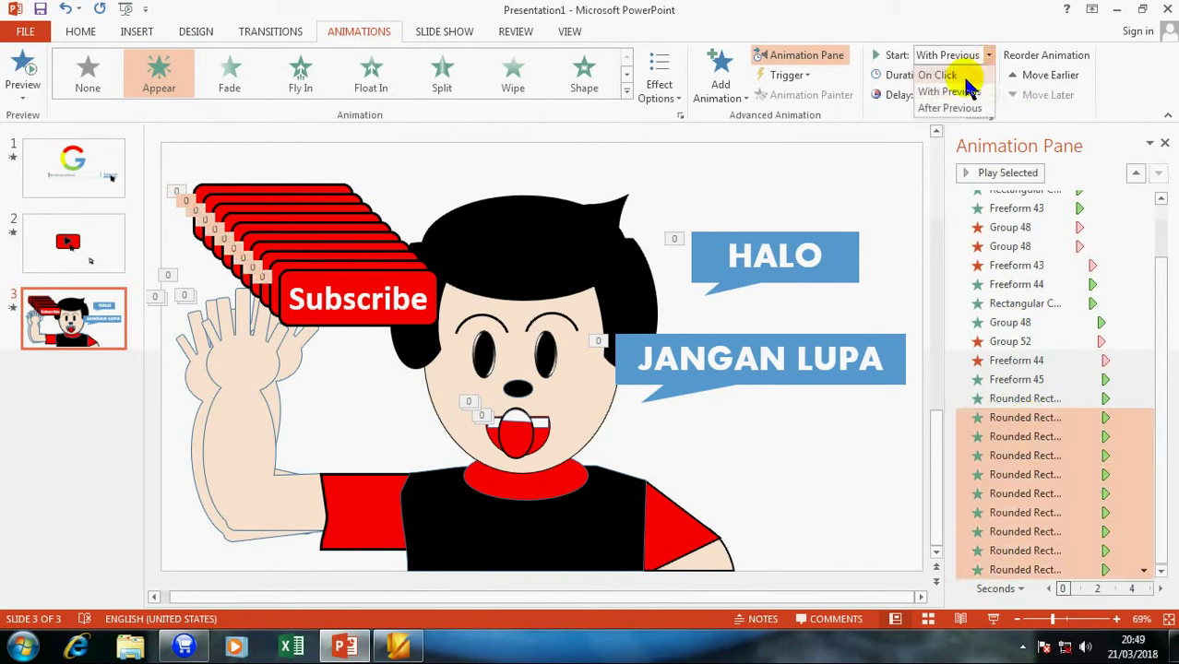
click(963, 91)
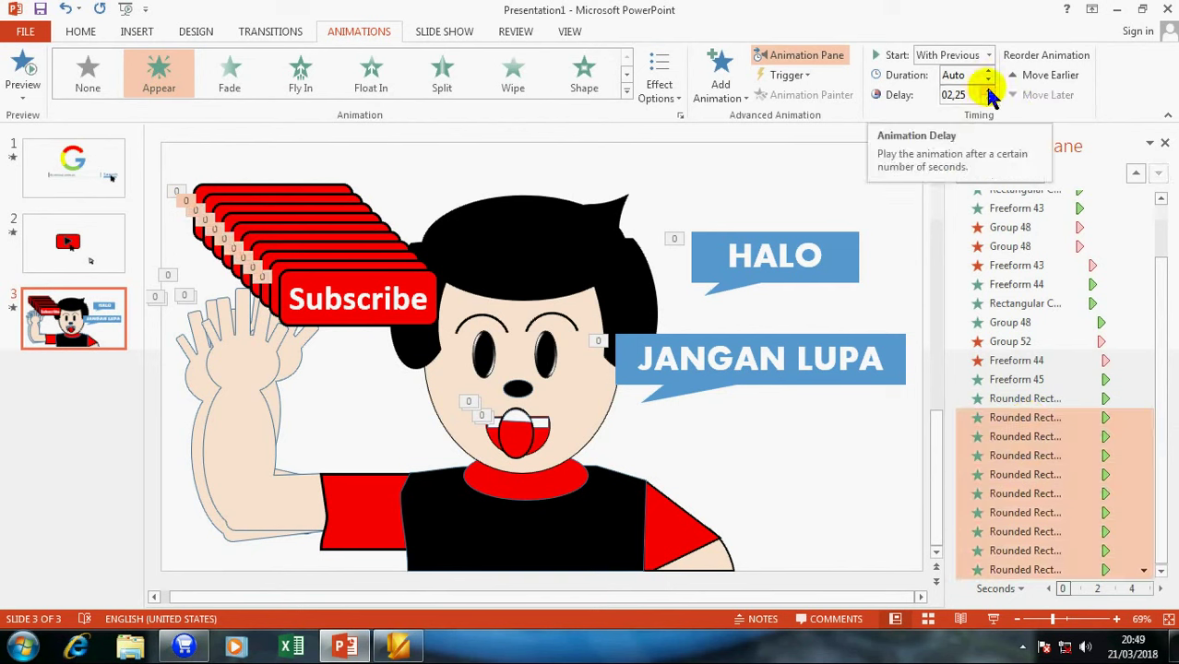
click(991, 90)
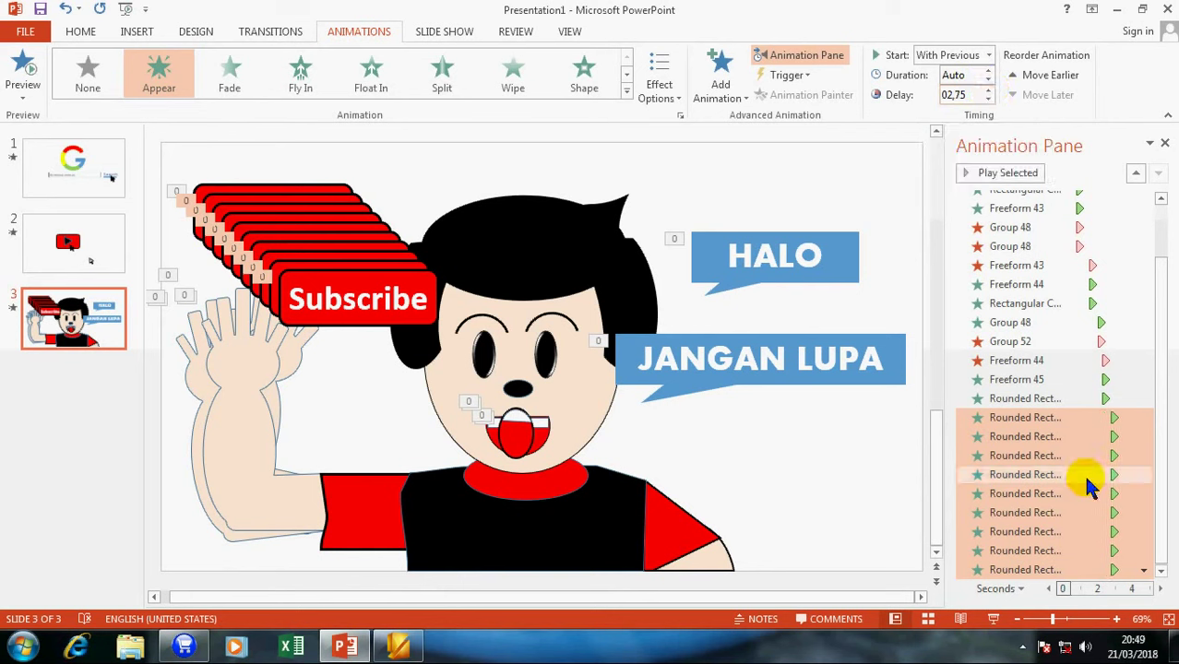
click(1074, 437)
key(shift+End)
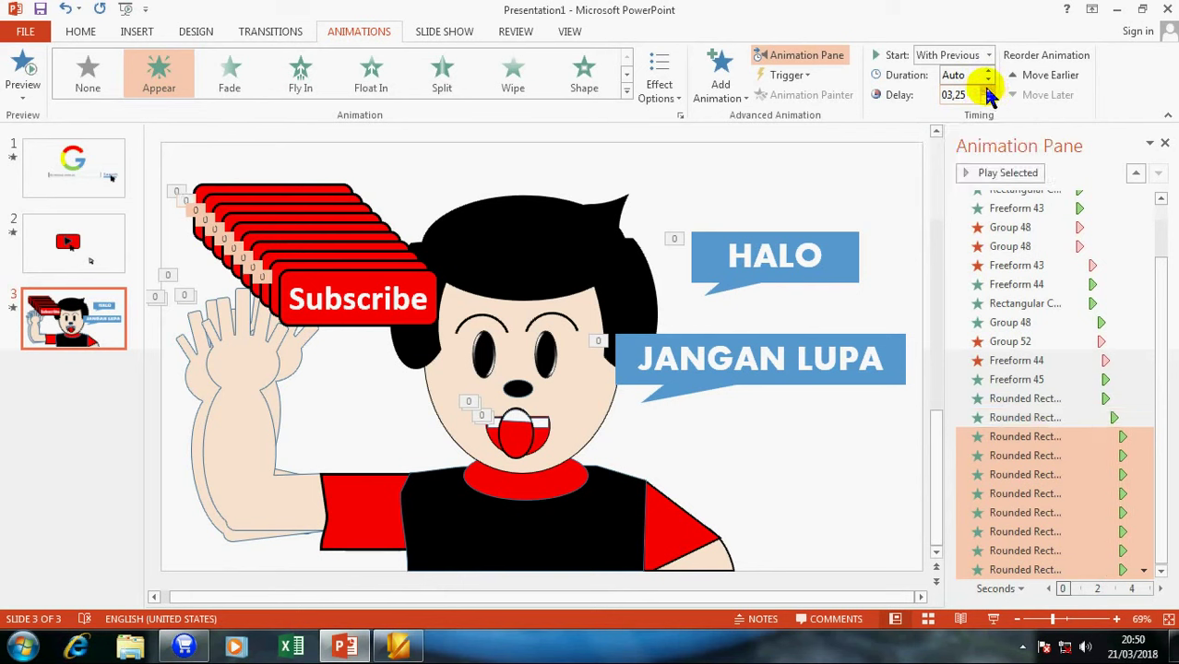
click(1061, 456)
key(shift+Down)
key(shift+Down)
key(shift+Down)
key(shift+Down)
key(shift+Down)
key(shift+Down)
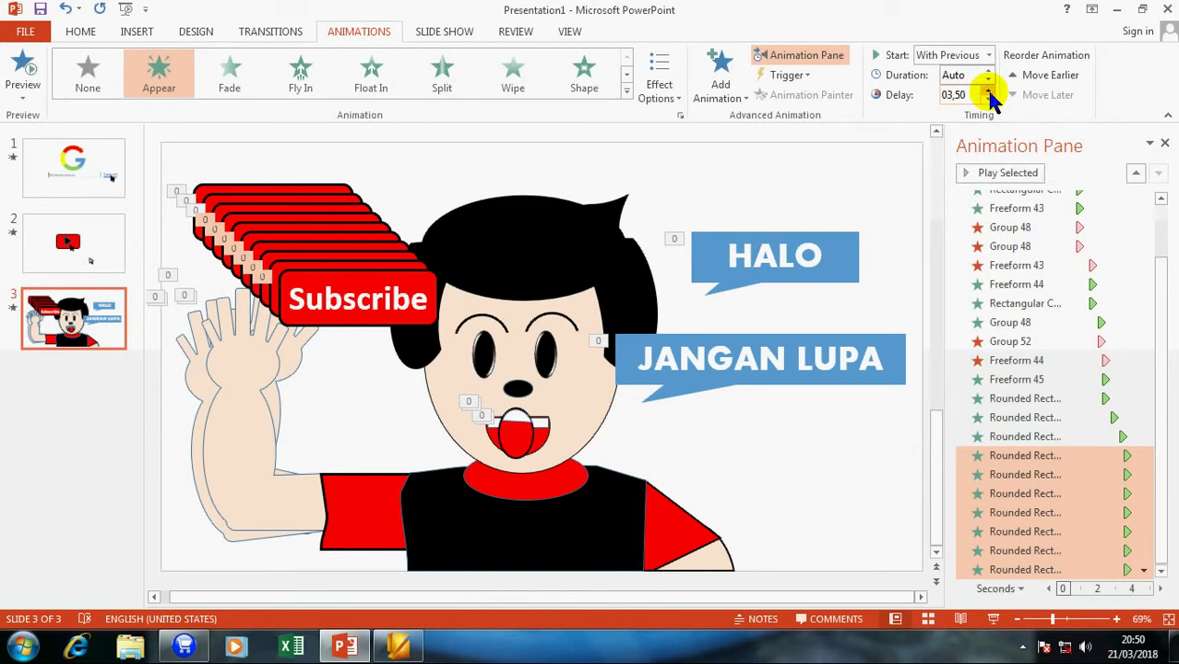
click(988, 90)
Step: Raise the delays of the following Subscribe animations from 4.25 s onward
click(1040, 476)
key(shift+Down)
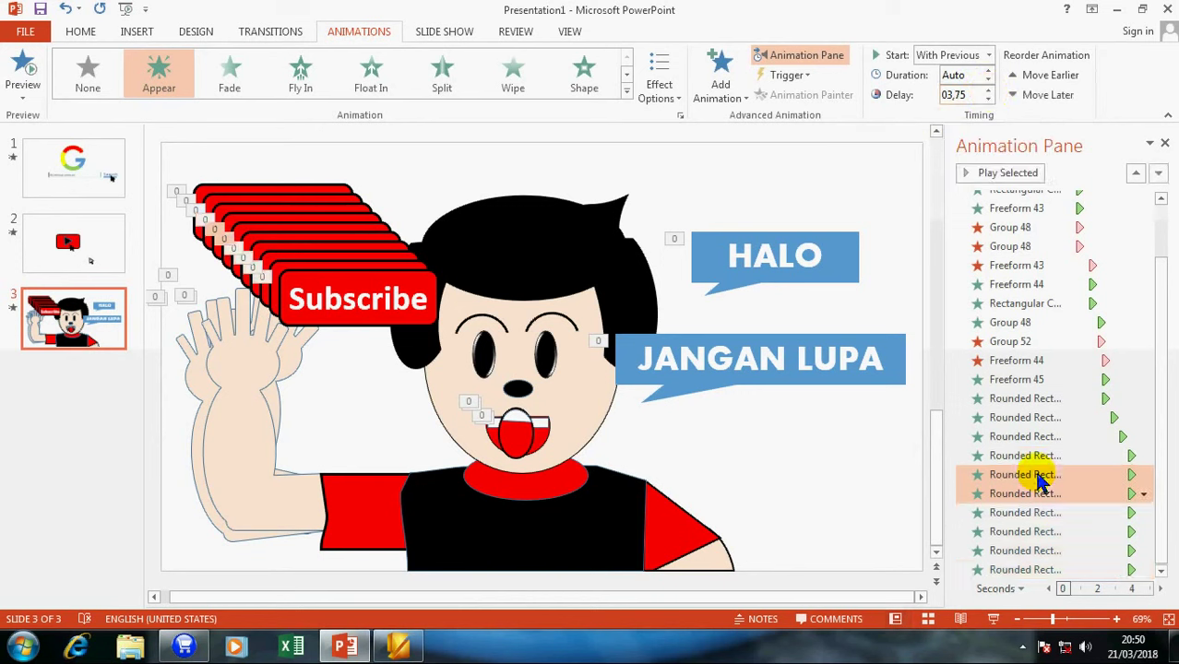
key(shift+Down)
key(shift+Down)
key(shift+Down)
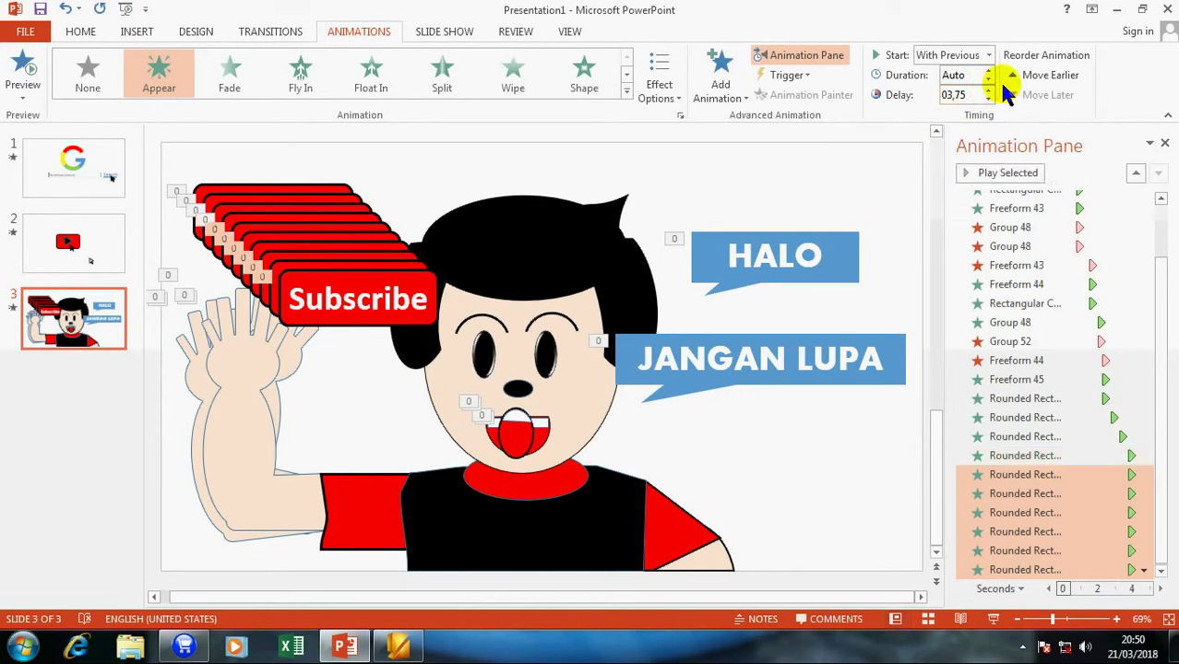
click(988, 91)
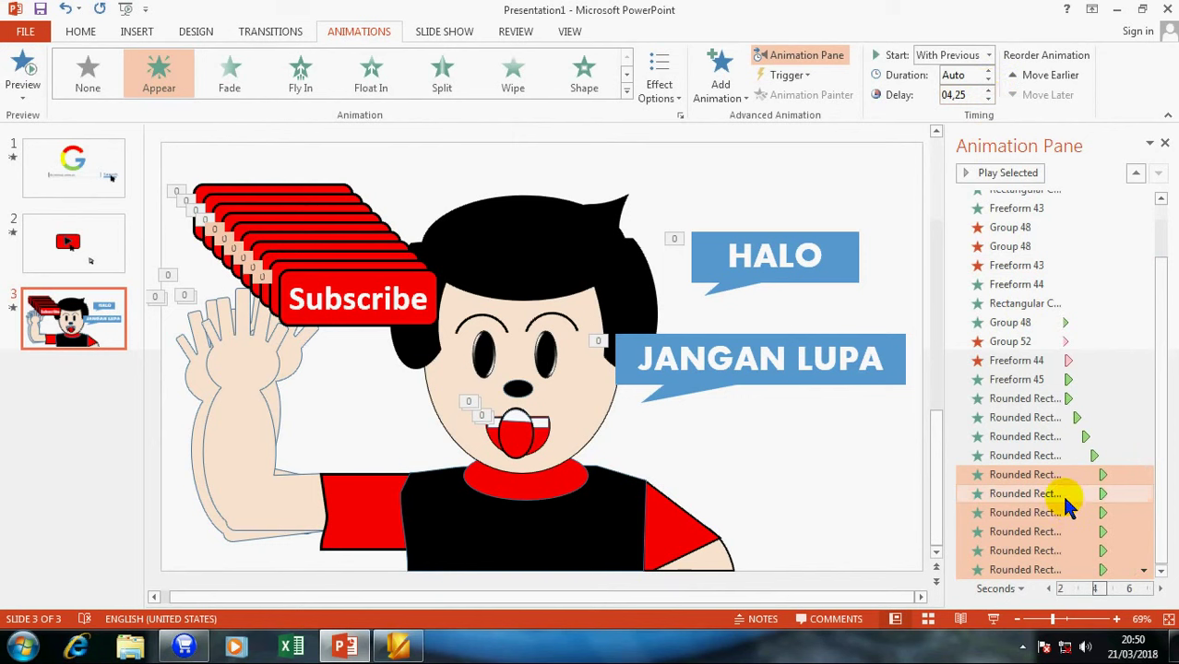
click(1064, 497)
key(shift+Down)
key(shift+Down)
key(shift+Down)
key(shift+Down)
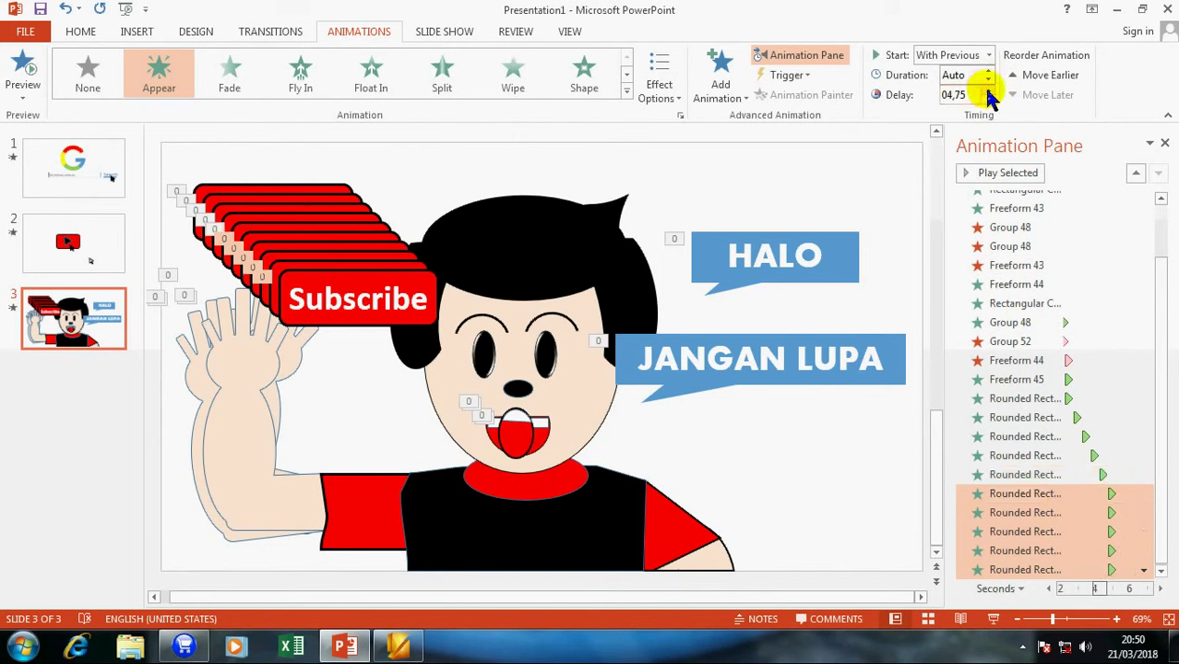
click(1066, 513)
key(shift+Down)
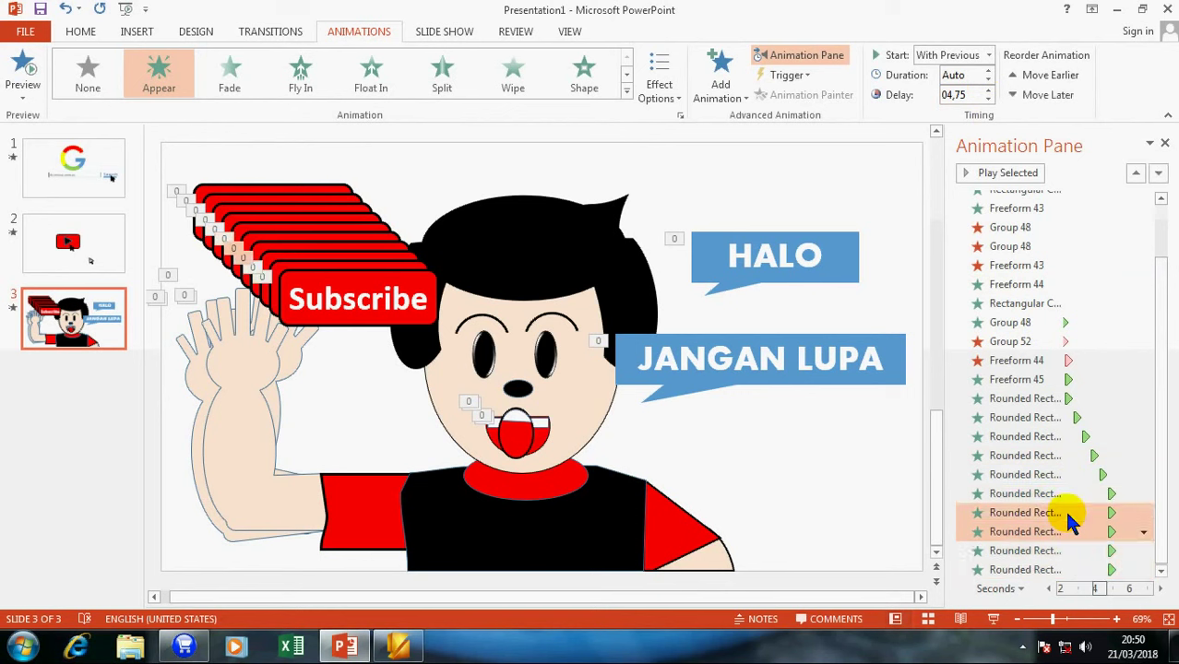
key(shift+Down)
key(shift+Down)
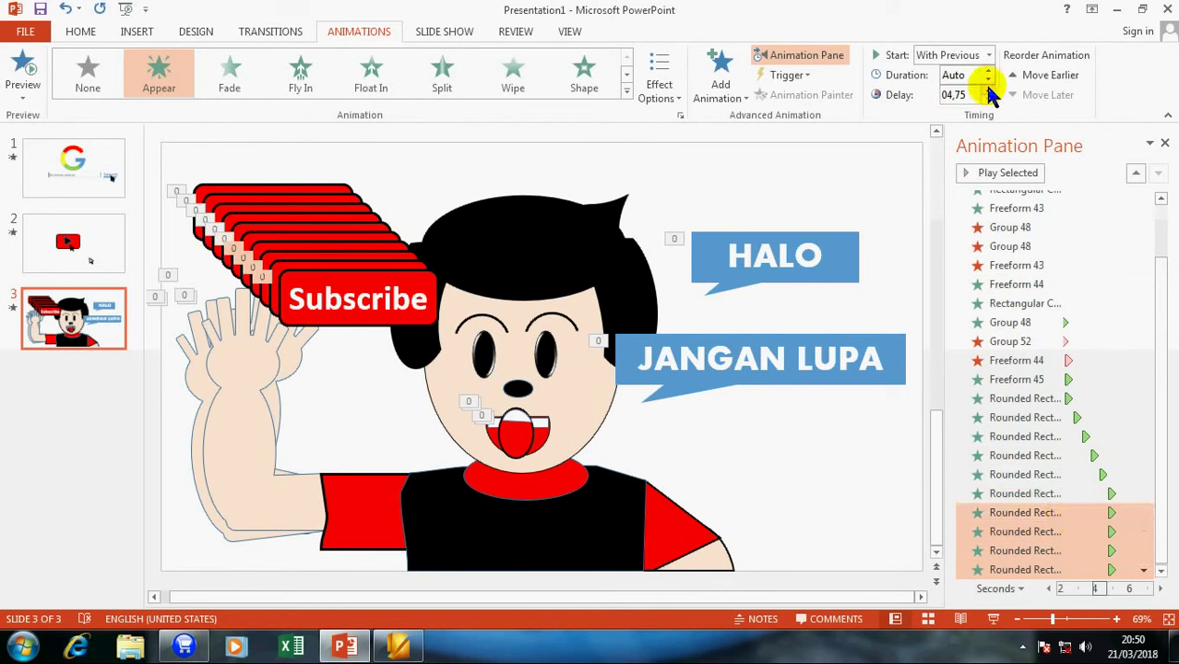
click(1054, 532)
key(shift+Down)
key(shift+Down)
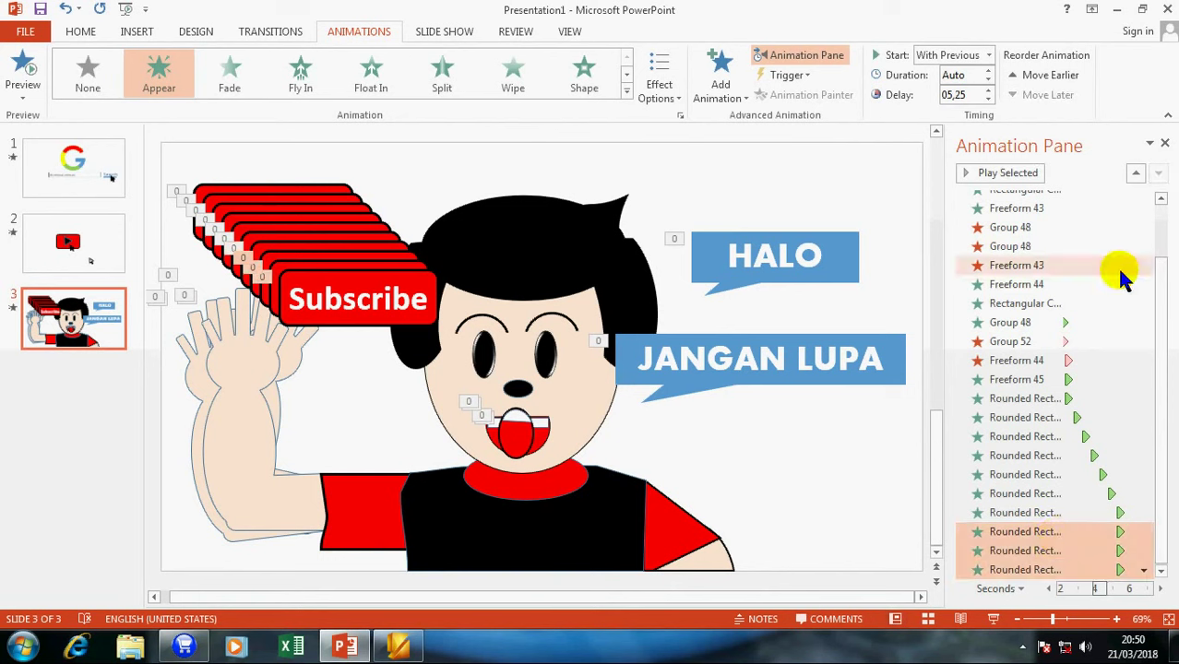
click(988, 90)
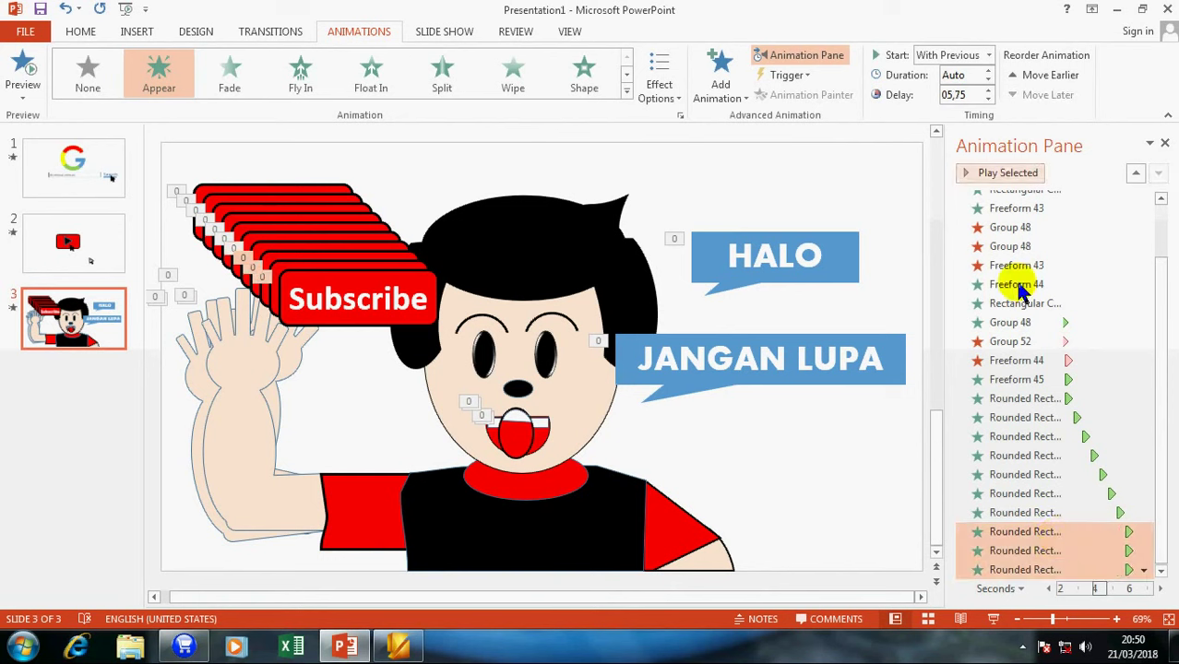
Step: Set the last Subscribe button's animation delay to 6.75 s
click(1061, 544)
key(shift+Down)
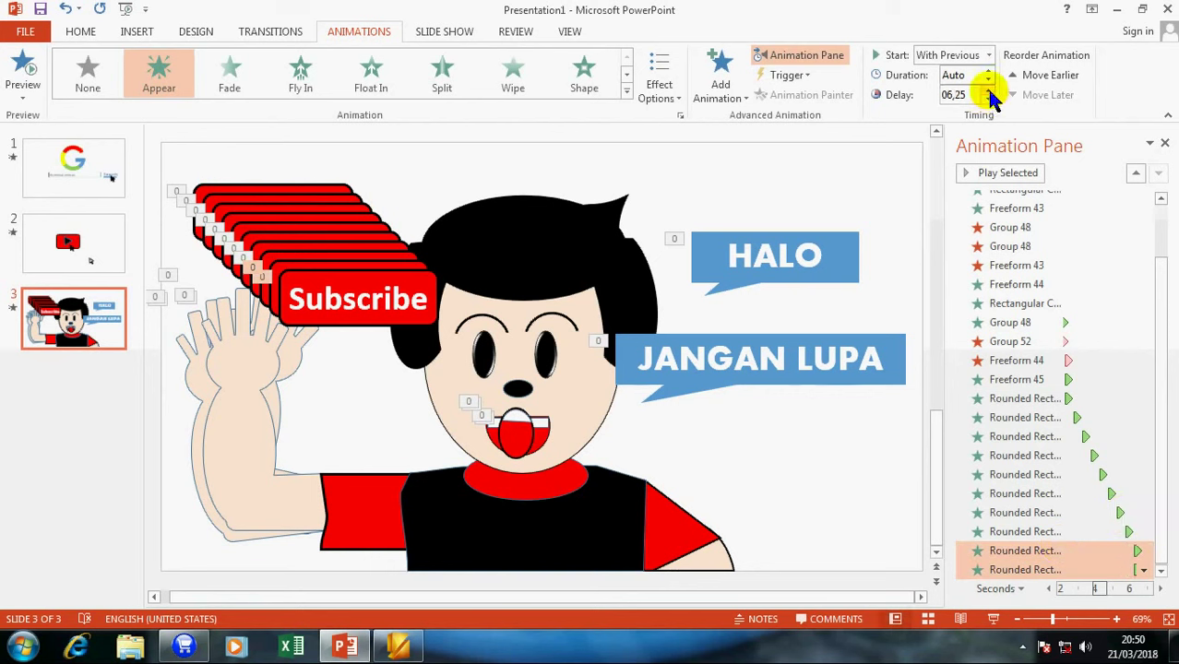
click(1078, 569)
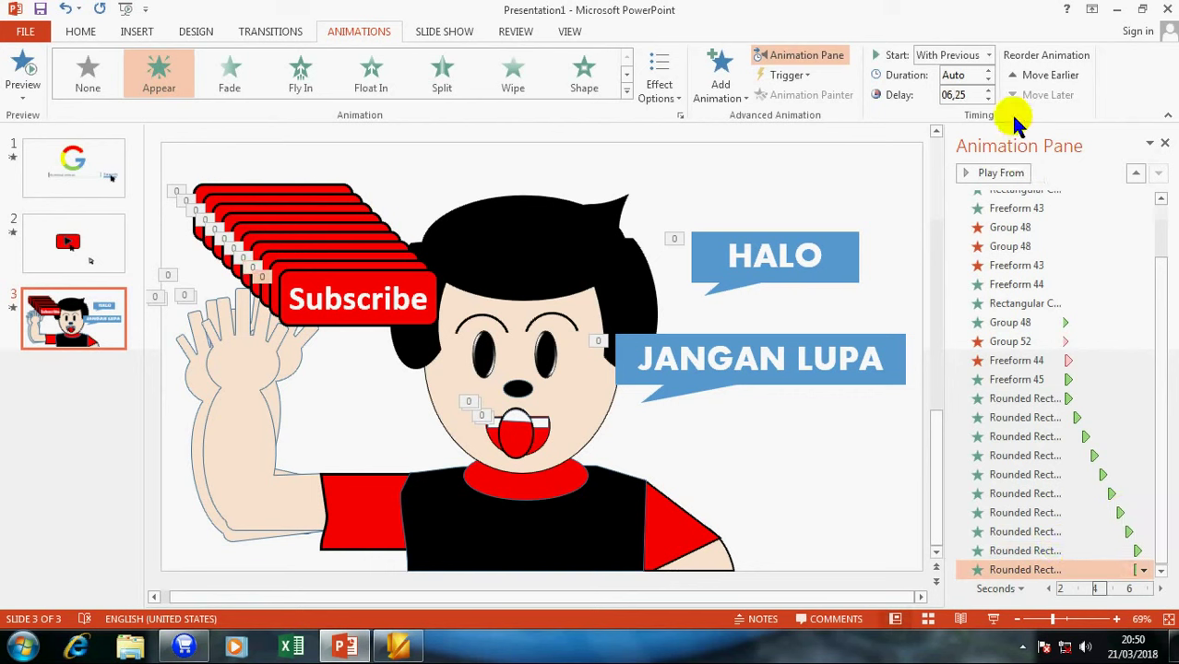
click(988, 90)
click(988, 90)
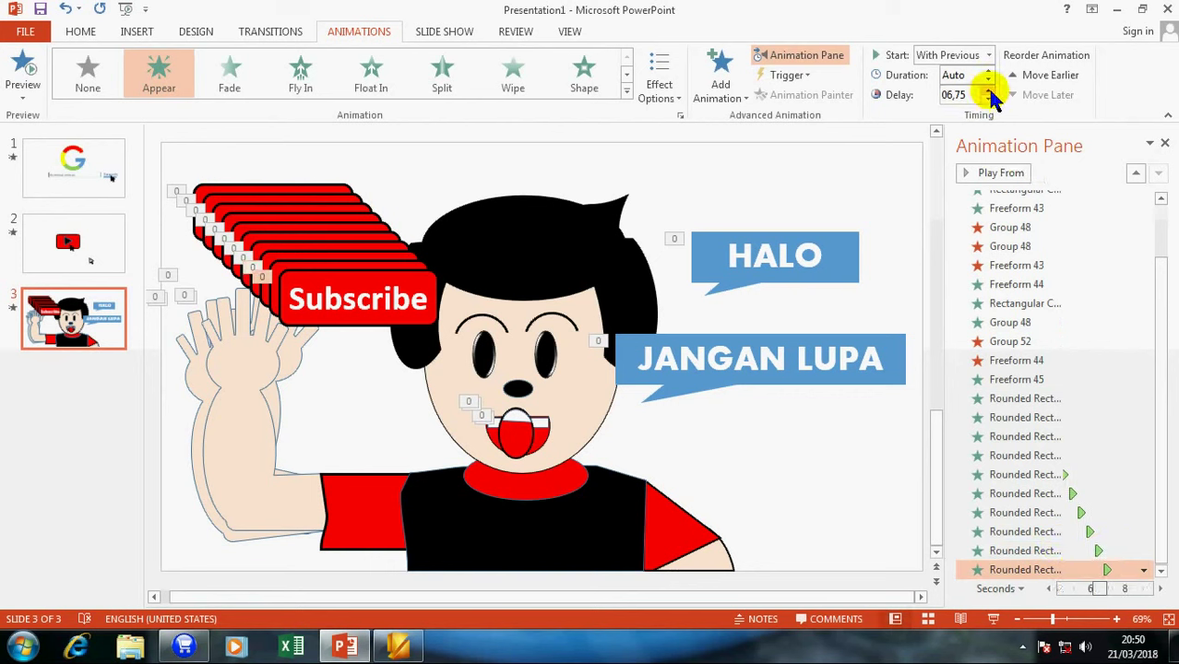
click(994, 619)
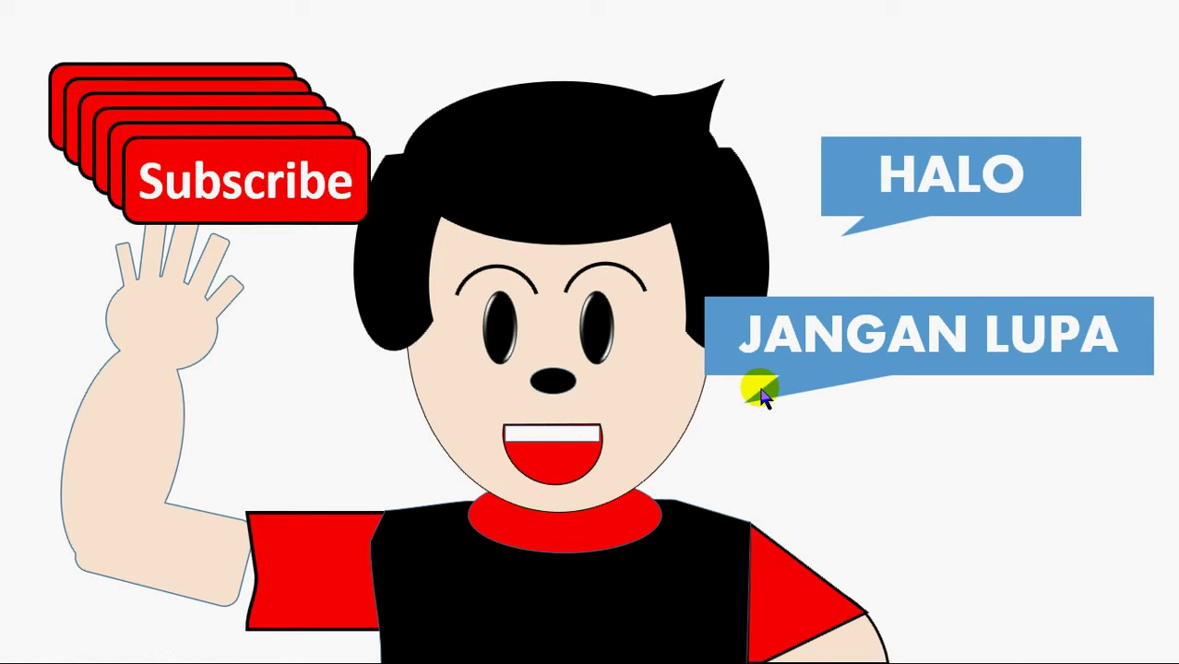
click(703, 351)
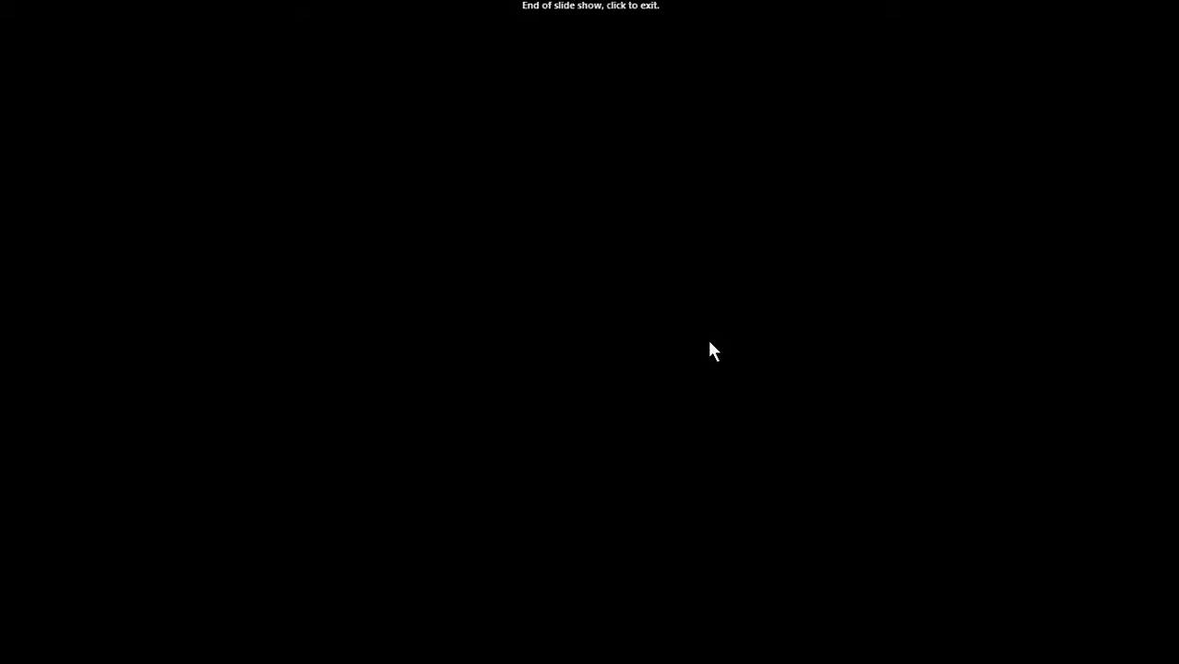
click(708, 350)
click(386, 266)
Step: Drag the stacked Subscribe buttons to spots around HALO, JANGAN LUPA, the boy and corners
click(525, 303)
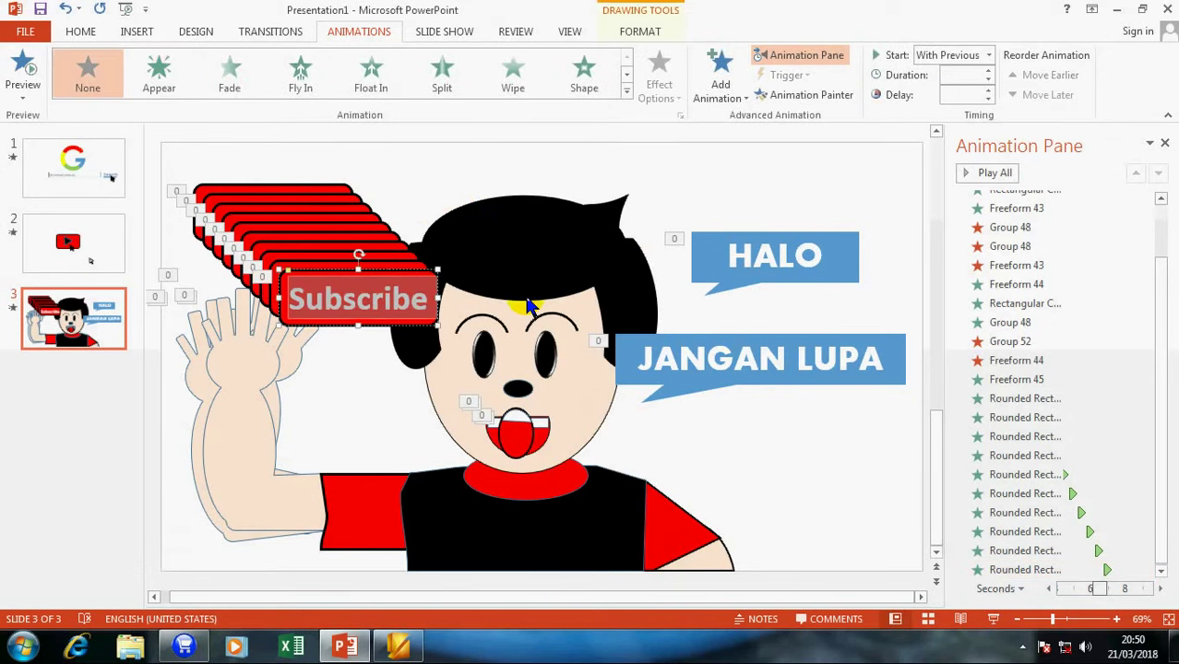
click(453, 316)
drag(374, 288, 725, 194)
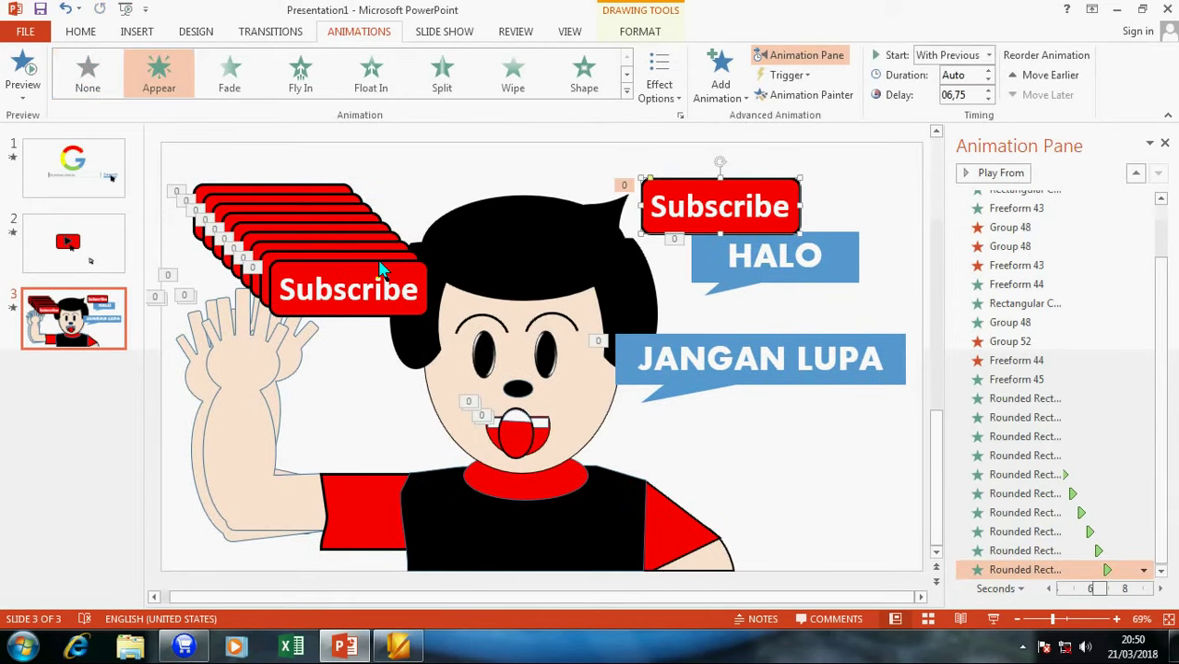
drag(380, 268, 765, 273)
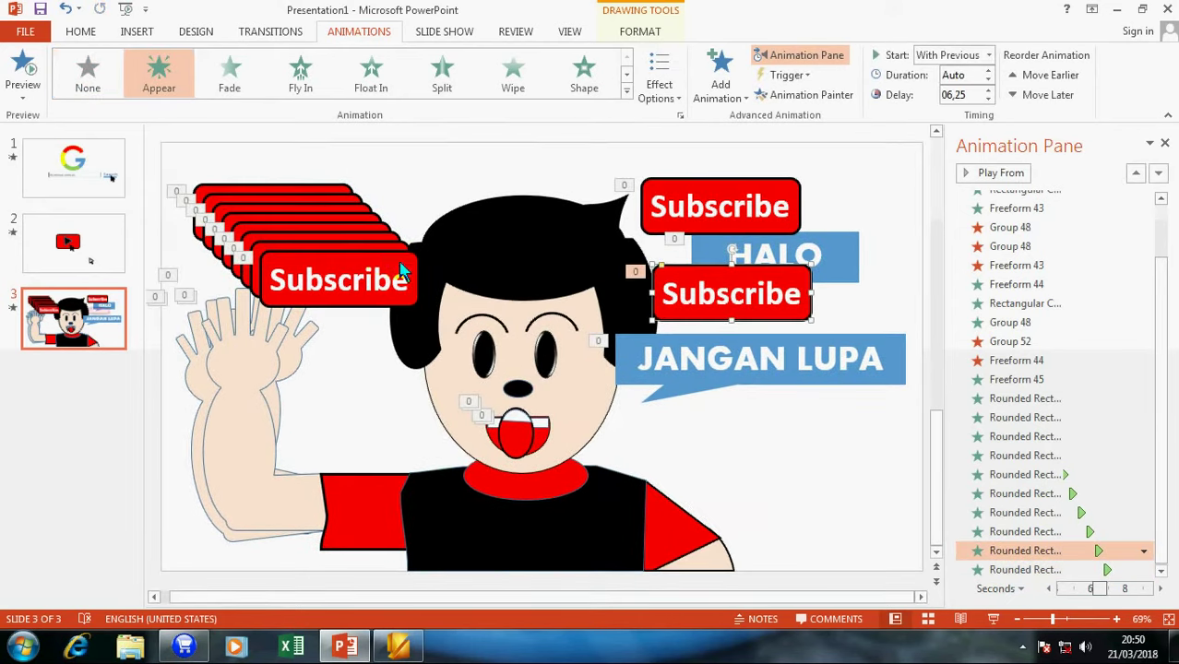
drag(385, 262, 820, 379)
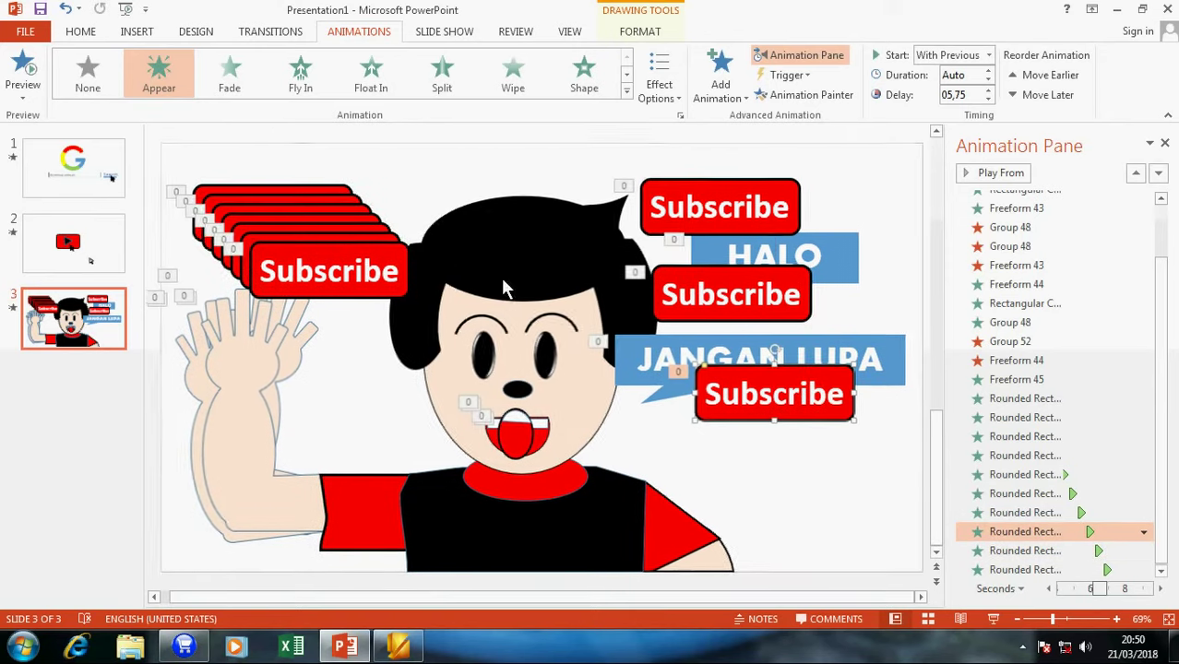
drag(388, 255, 876, 490)
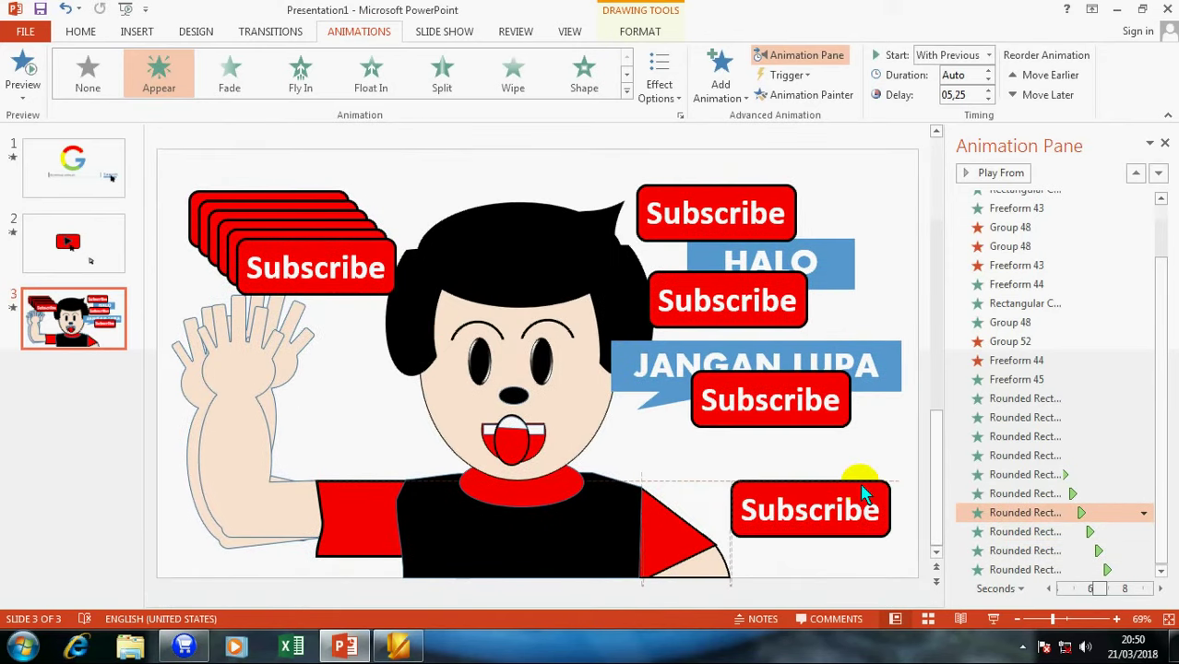
drag(300, 242, 505, 240)
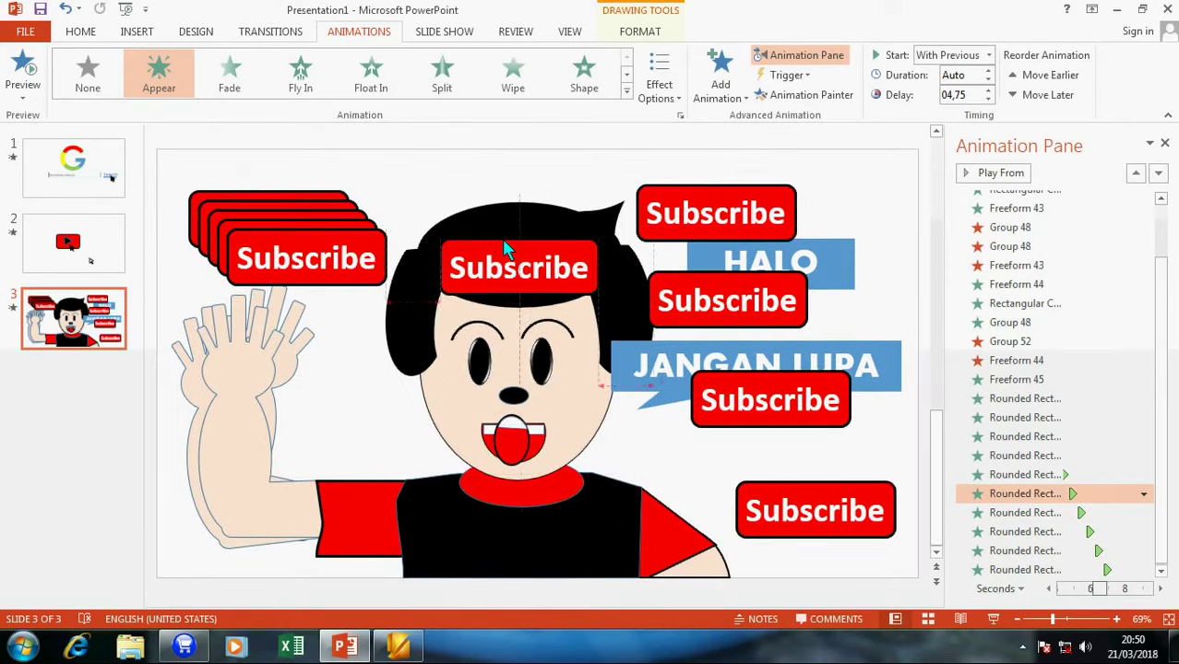
drag(329, 235, 521, 372)
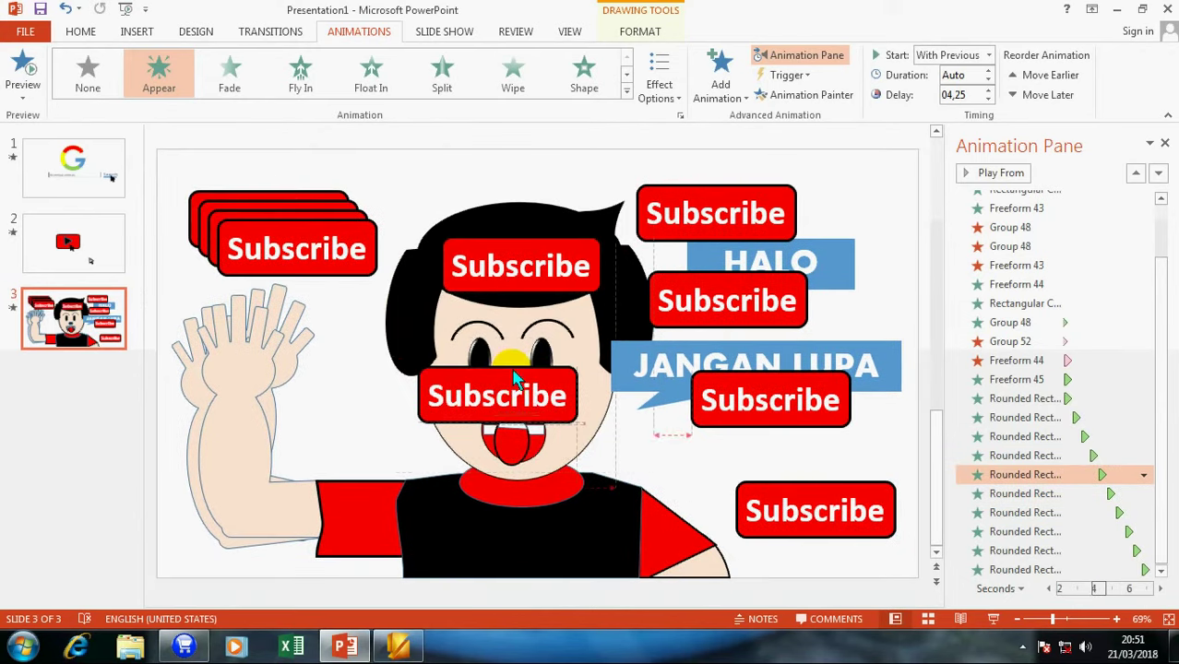
drag(305, 238, 565, 479)
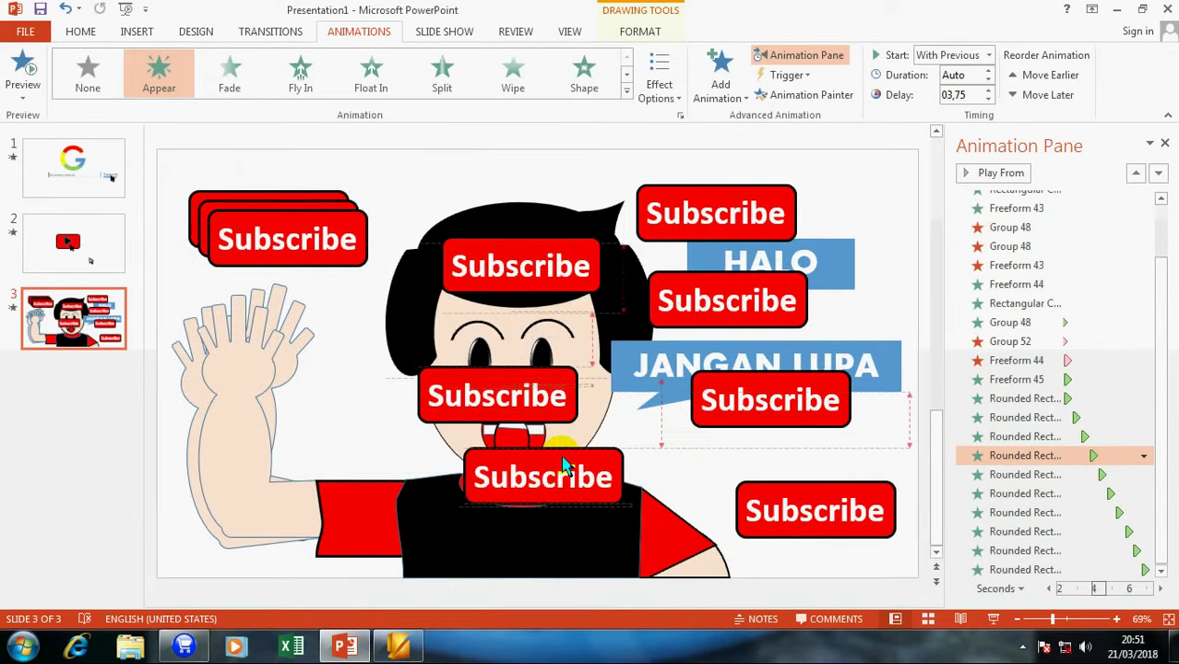
mouse_move(297, 219)
mouse_down()
mouse_move(336, 355)
mouse_move(316, 519)
mouse_up()
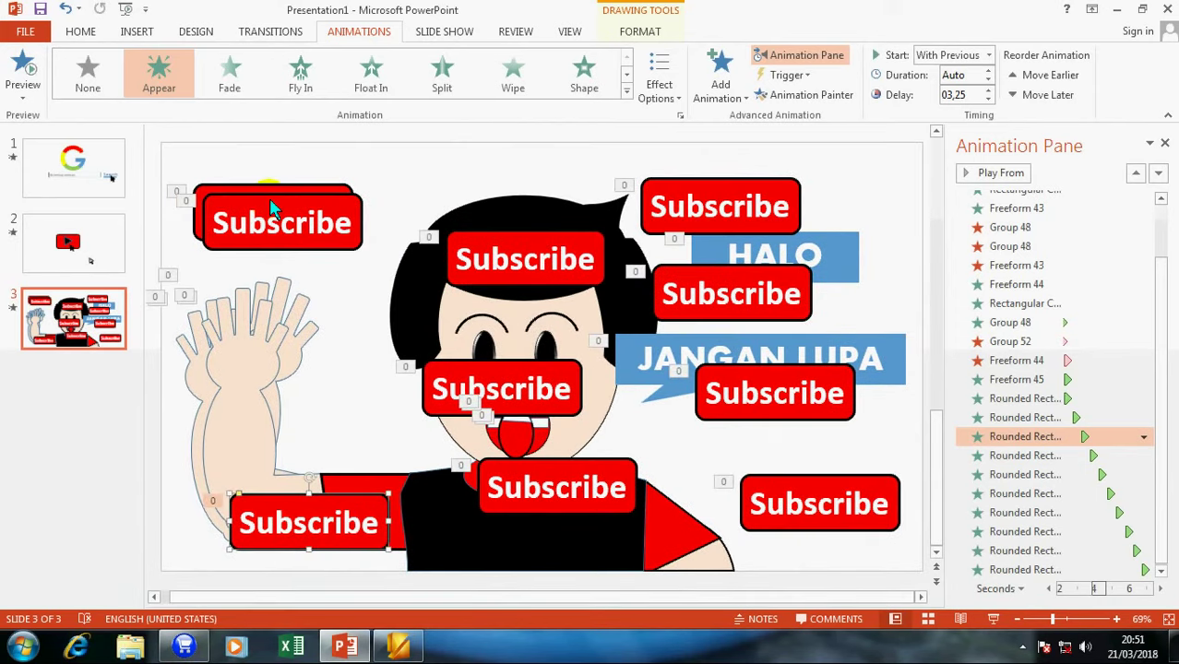
drag(274, 207, 292, 330)
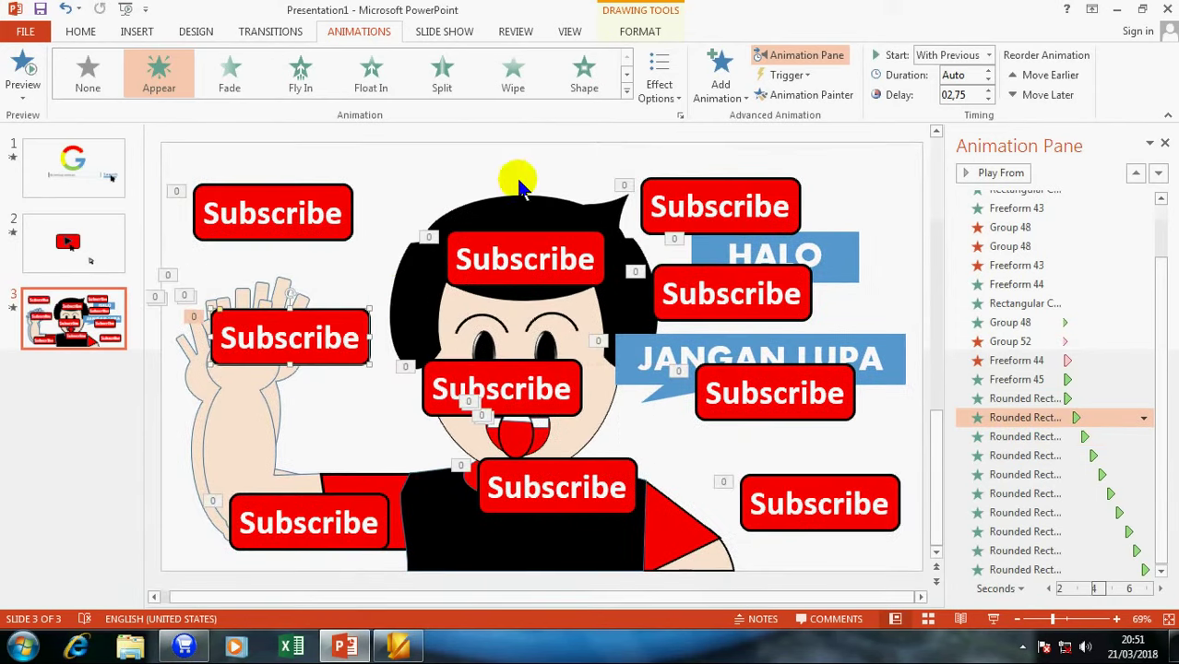
Step: Duplicate the bottom-right Subscribe button and place the copy in the middle of the slide
click(856, 492)
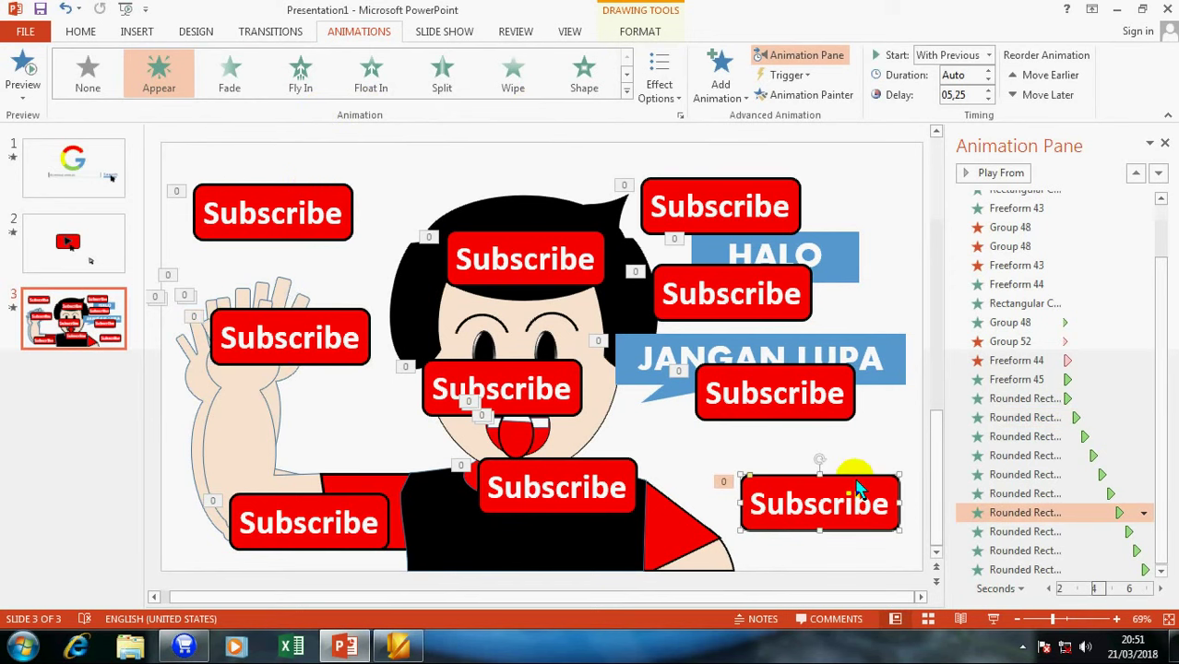
key(ctrl+d)
drag(789, 472, 502, 306)
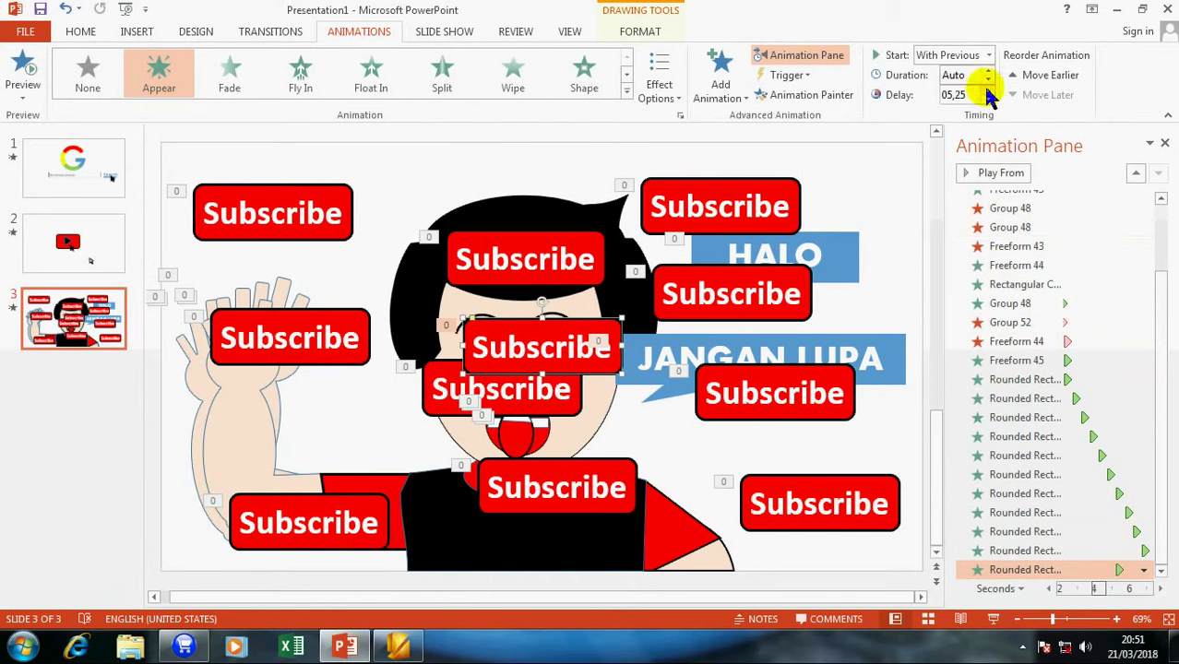
Step: Delay the new copy to 7.25 s and add a Blink emphasis starting With Previous
click(987, 90)
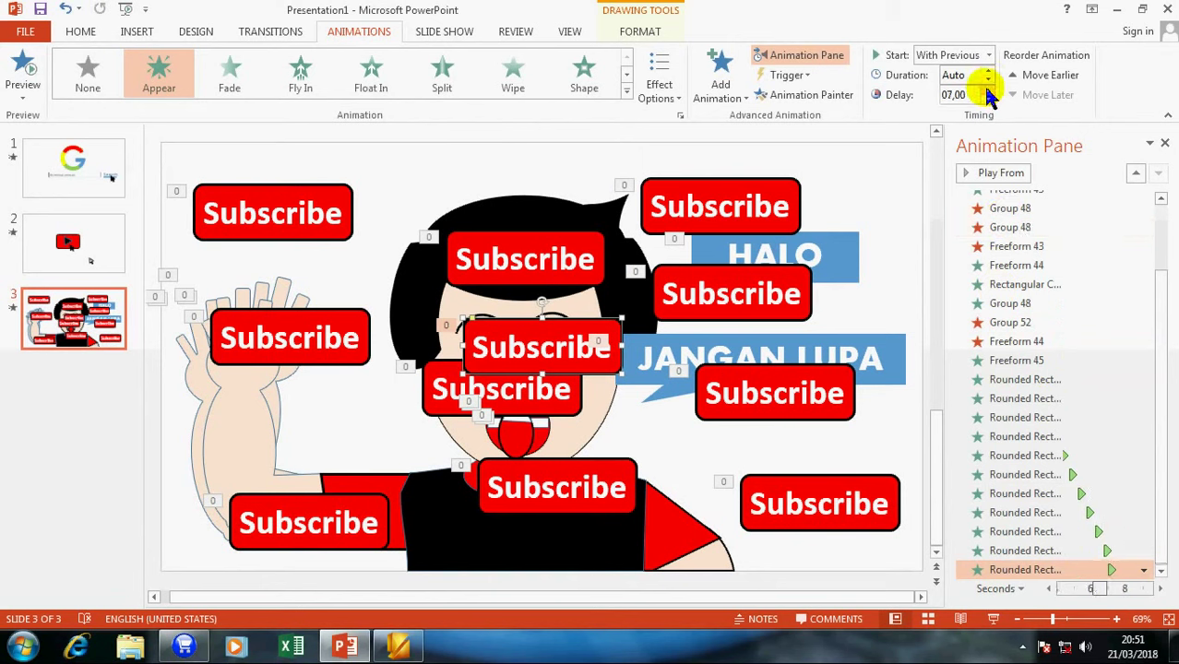
click(987, 90)
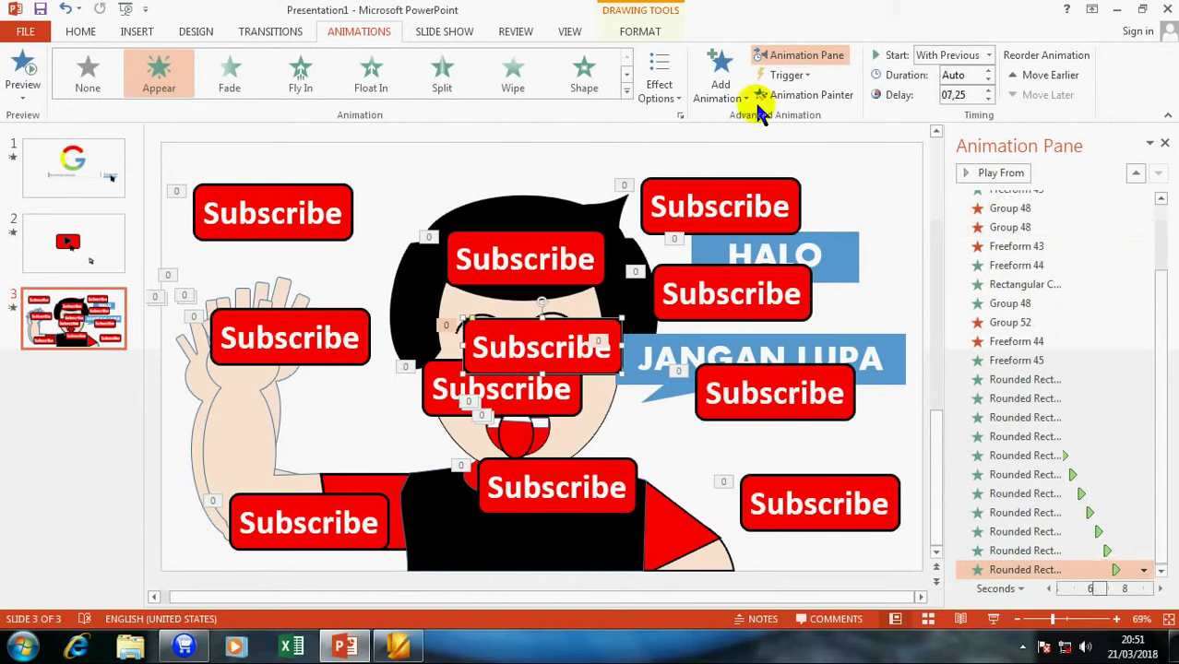
click(720, 69)
scroll(801, 361, down, 3)
scroll(801, 362, down, 2)
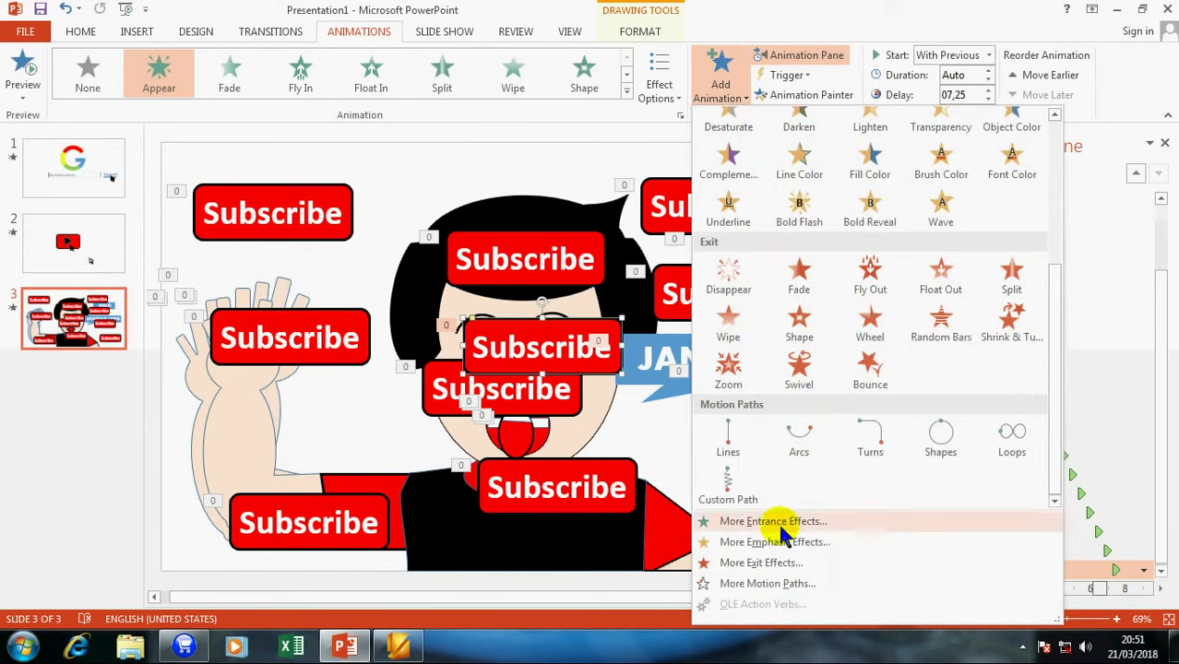
click(780, 542)
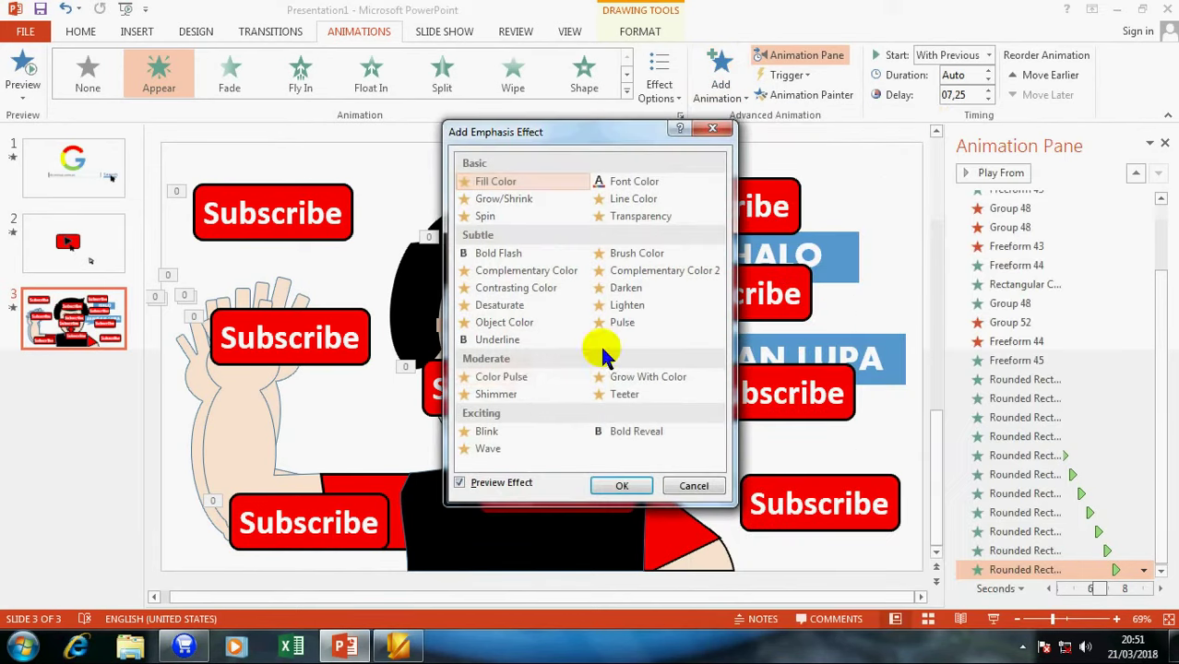
click(498, 431)
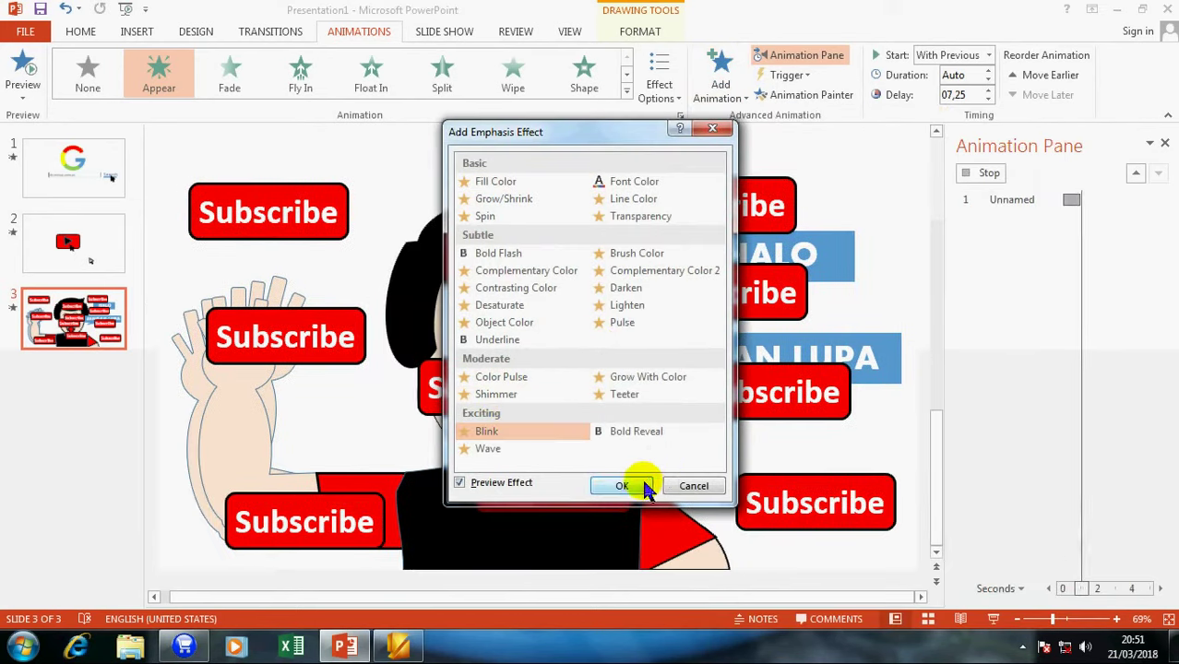
click(627, 485)
click(936, 55)
click(936, 92)
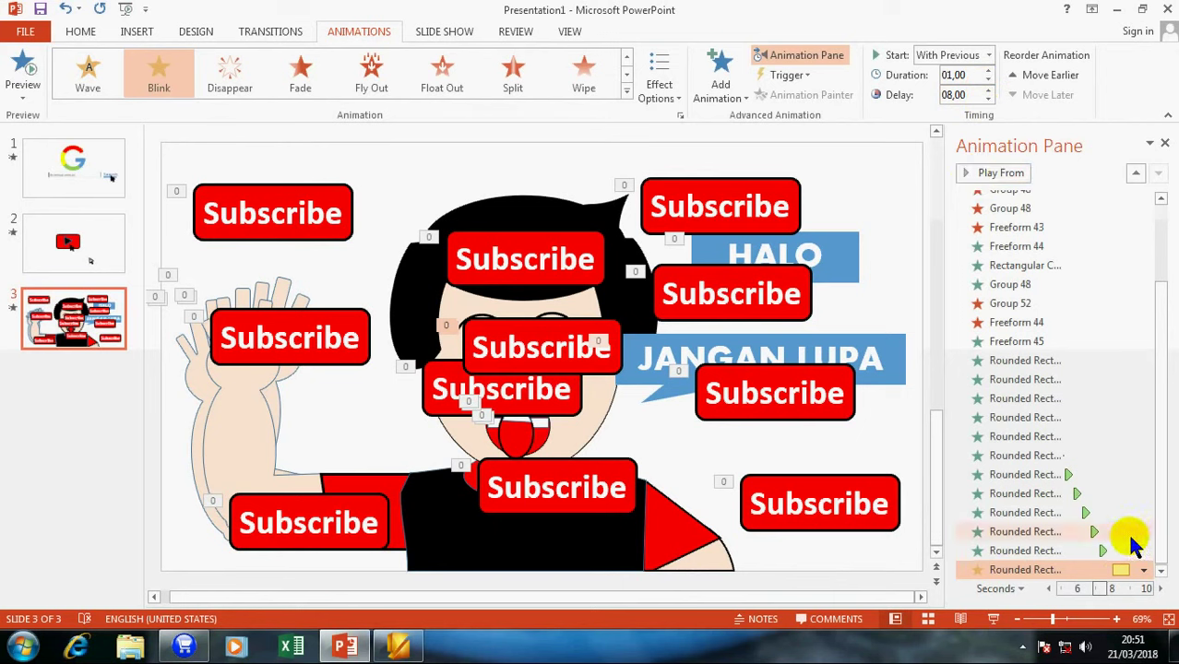
Step: Set the Blink effect to repeat 4 times in its Timing settings
click(1144, 570)
click(1038, 511)
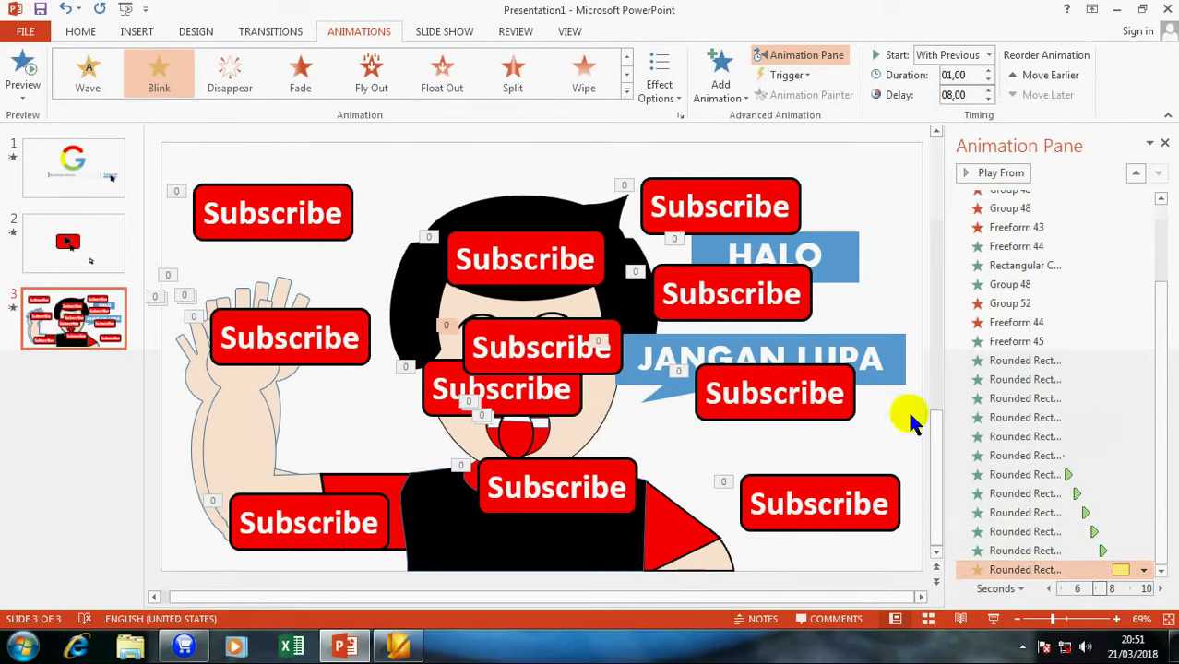
click(612, 301)
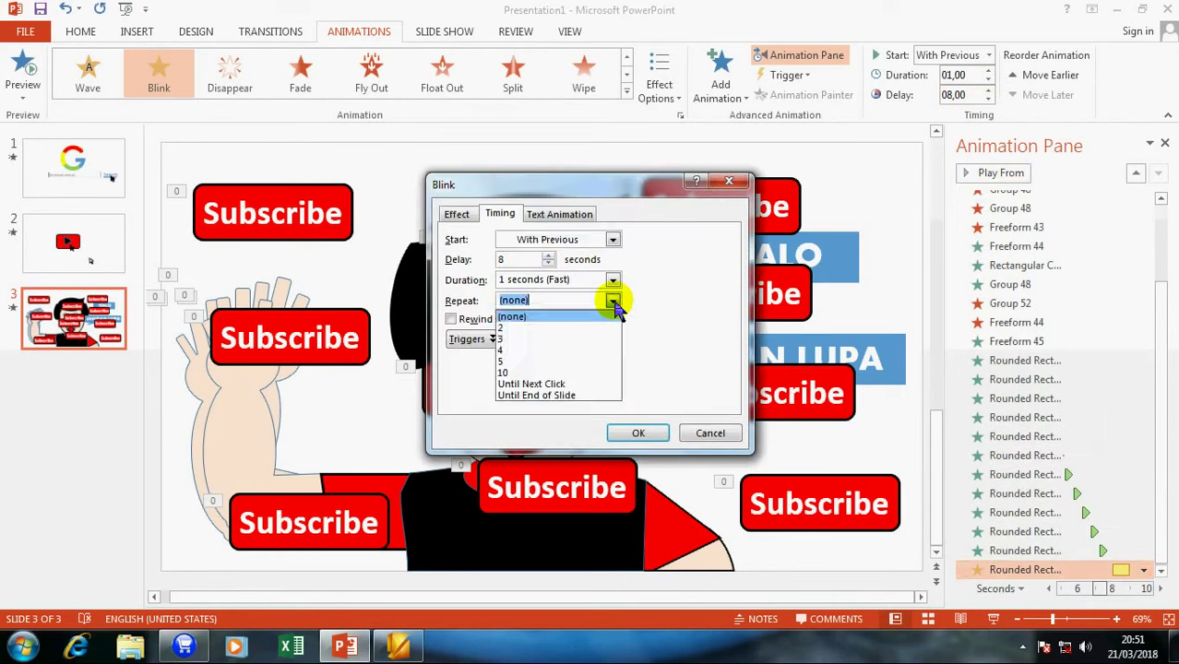
click(549, 349)
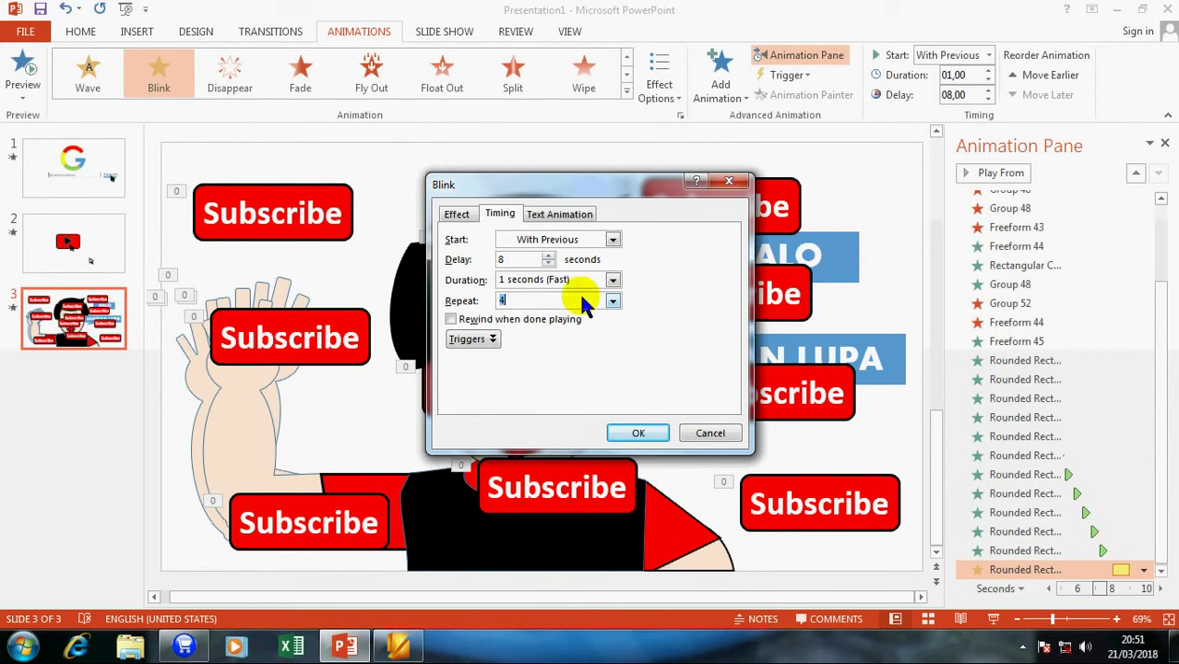
click(632, 429)
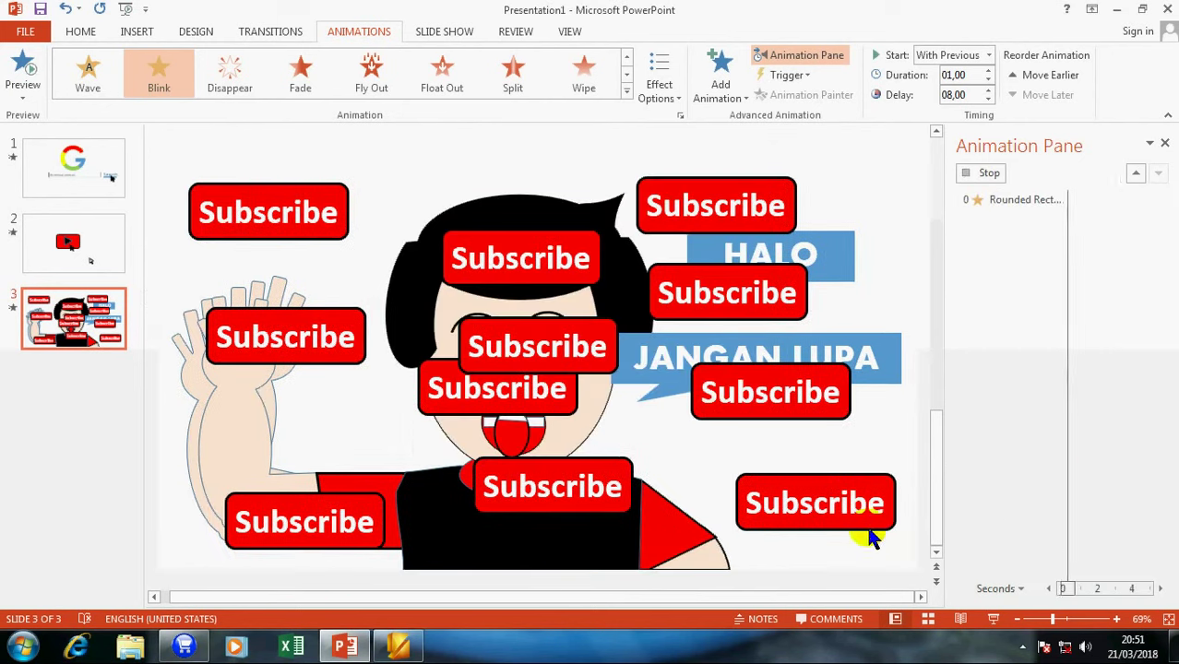
Step: Play the slide as a full-screen show, then end the show
click(993, 619)
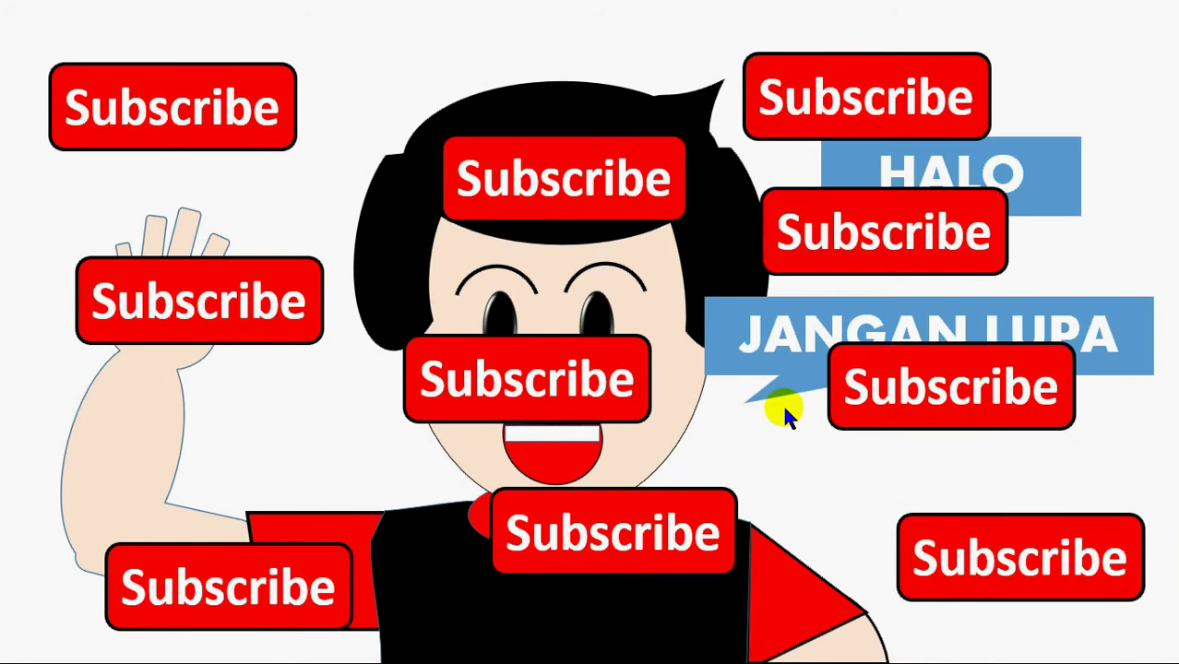
right_click(605, 318)
click(646, 568)
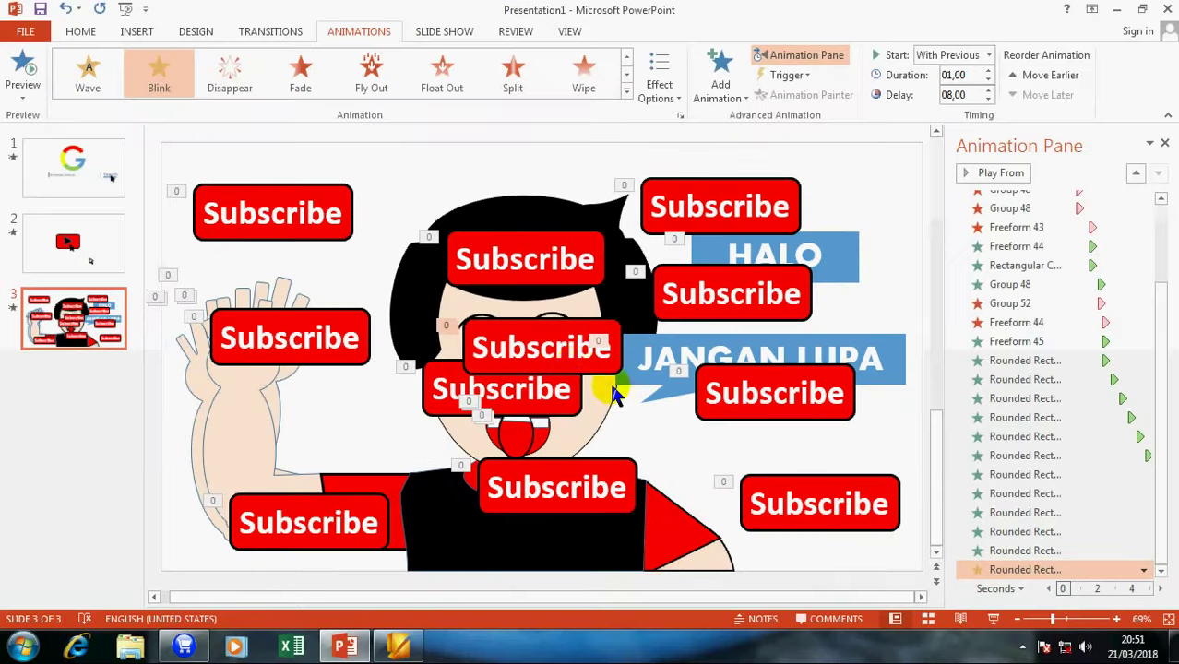
Step: Enlarge the middle Subscribe button by its handles and raise its text to 80 pt
click(558, 331)
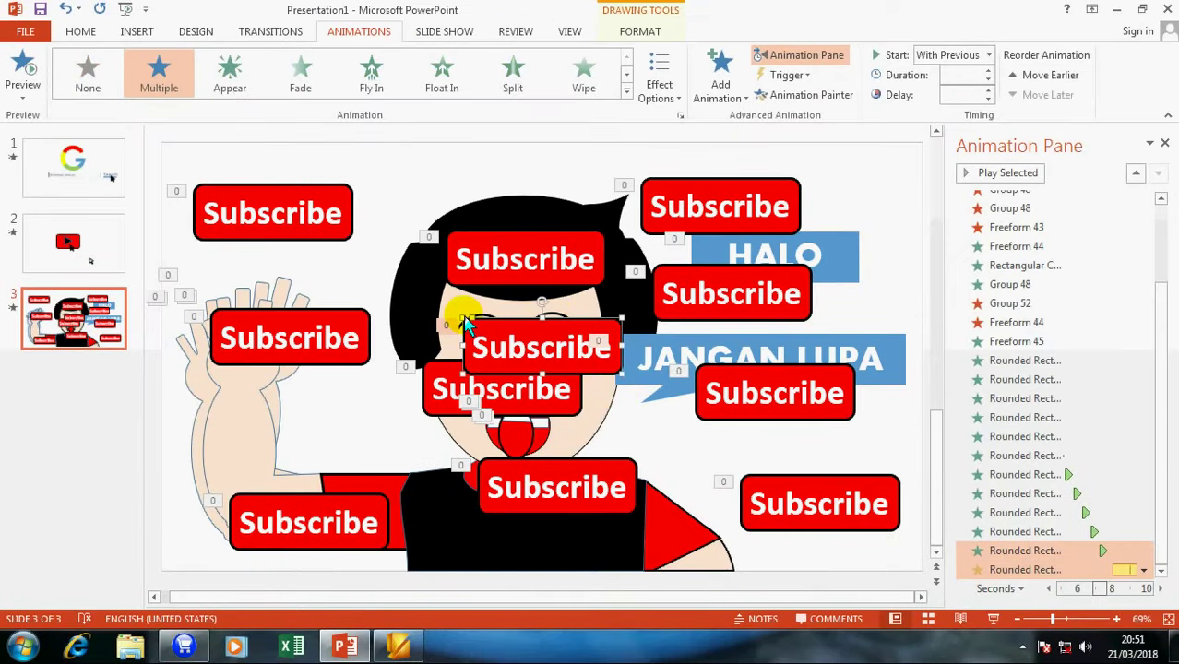
drag(465, 325, 332, 276)
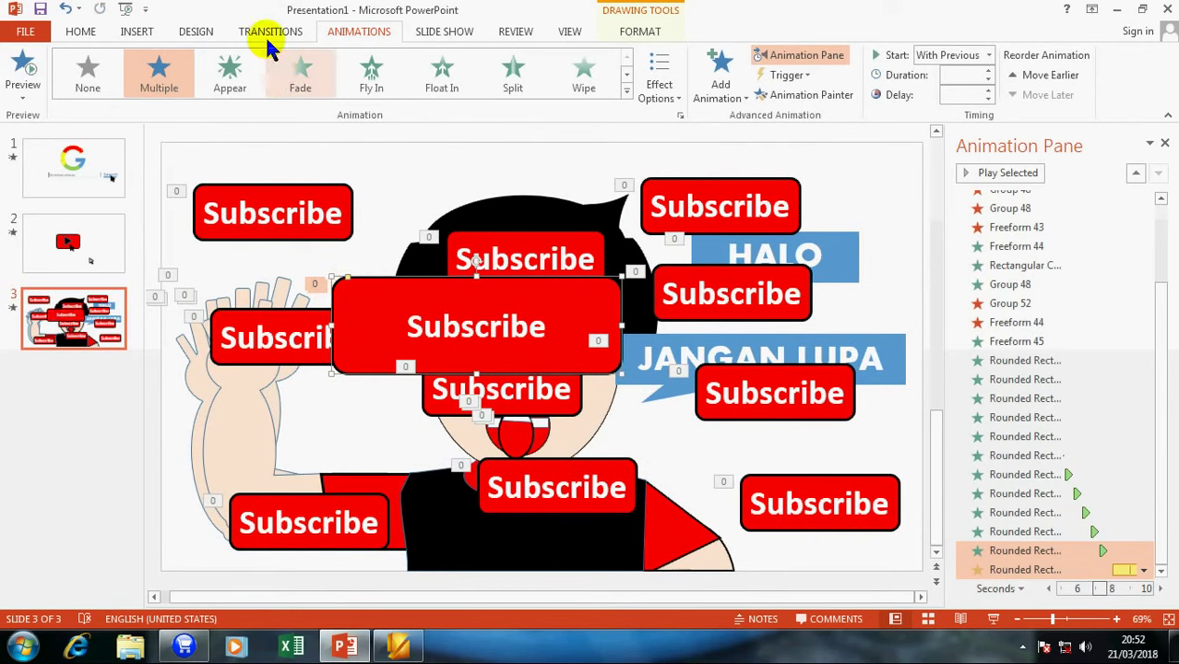
click(80, 31)
click(386, 62)
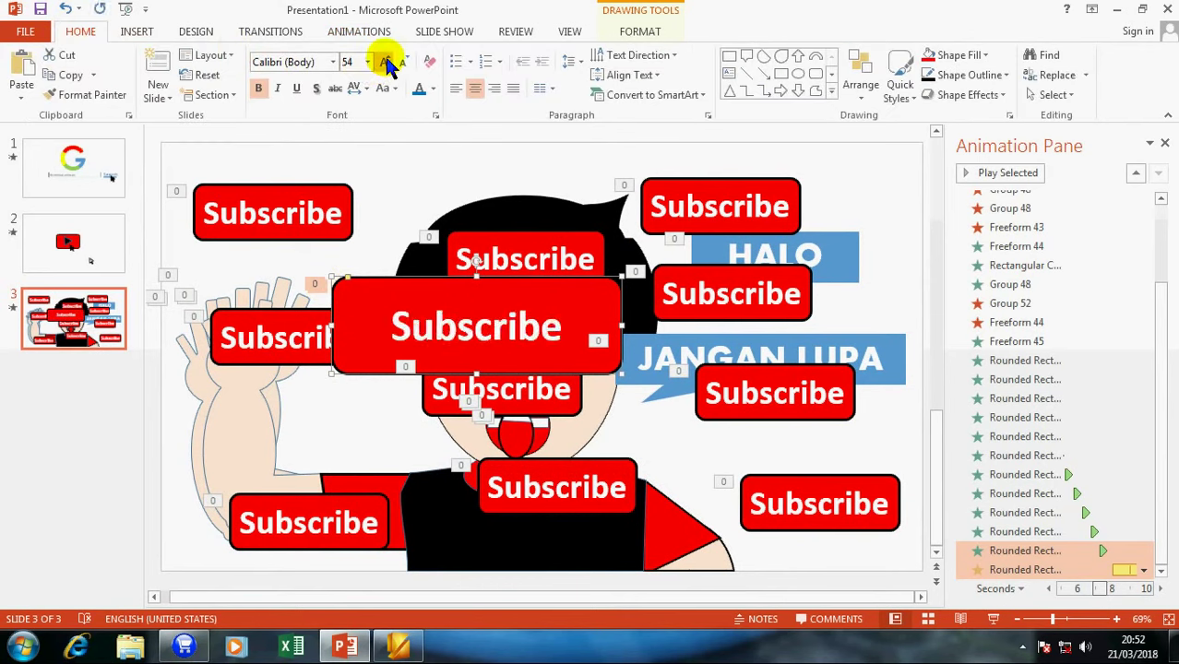
click(385, 61)
click(386, 62)
click(386, 62)
click(386, 62)
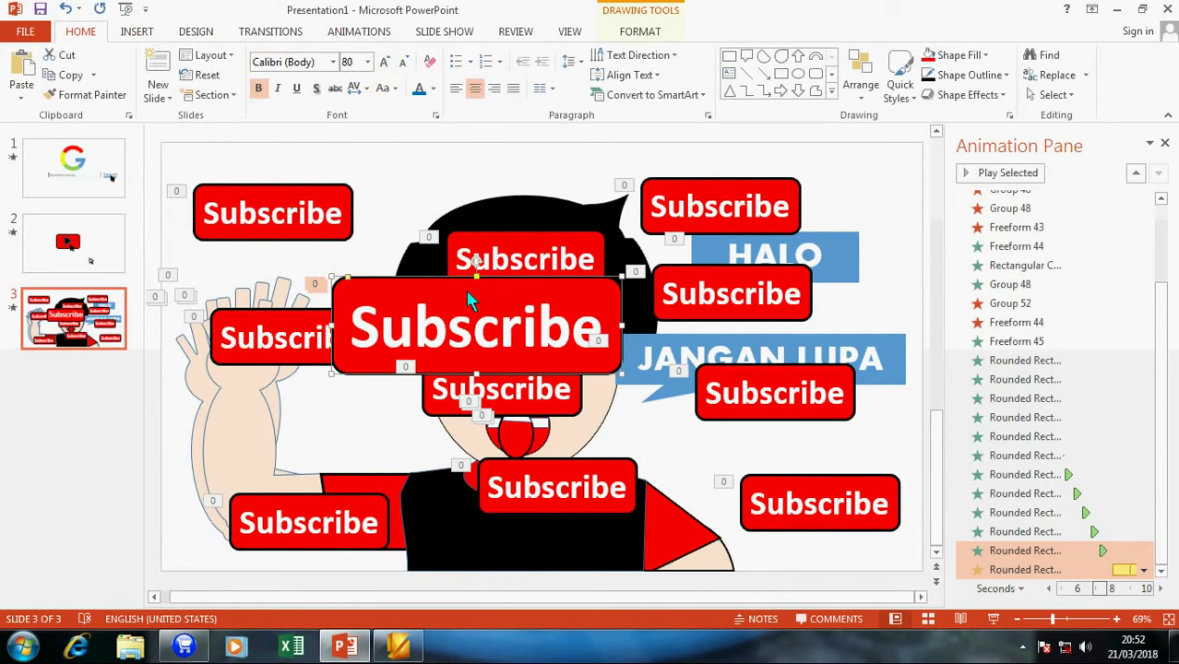
drag(623, 375, 758, 472)
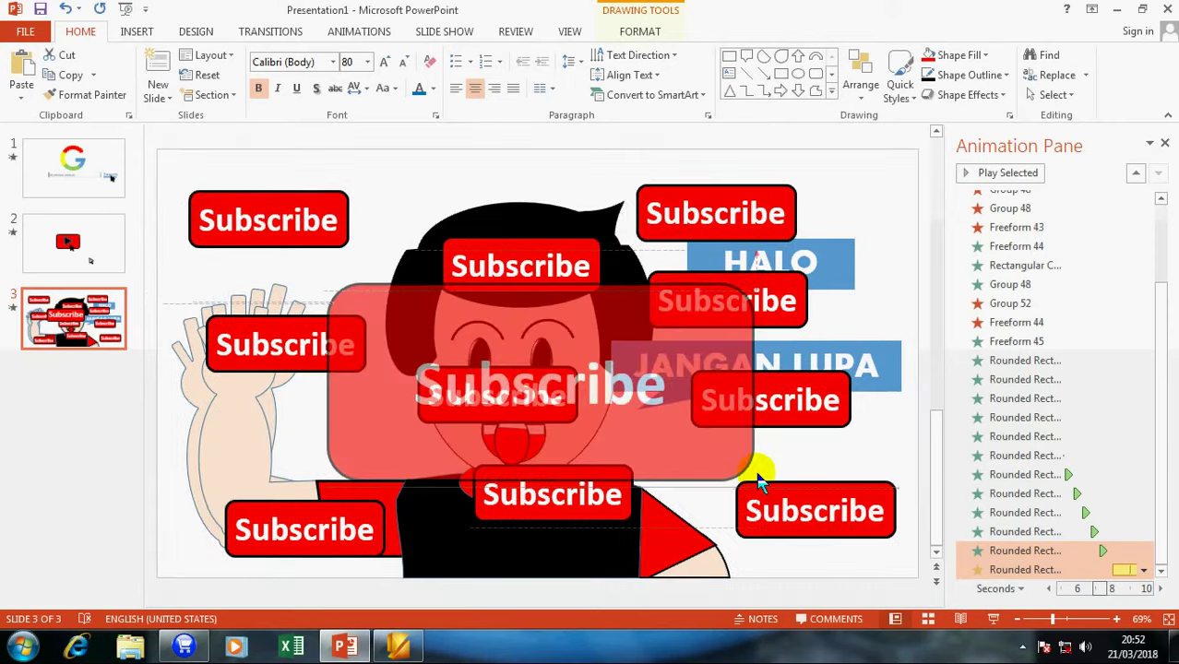
drag(335, 280, 254, 266)
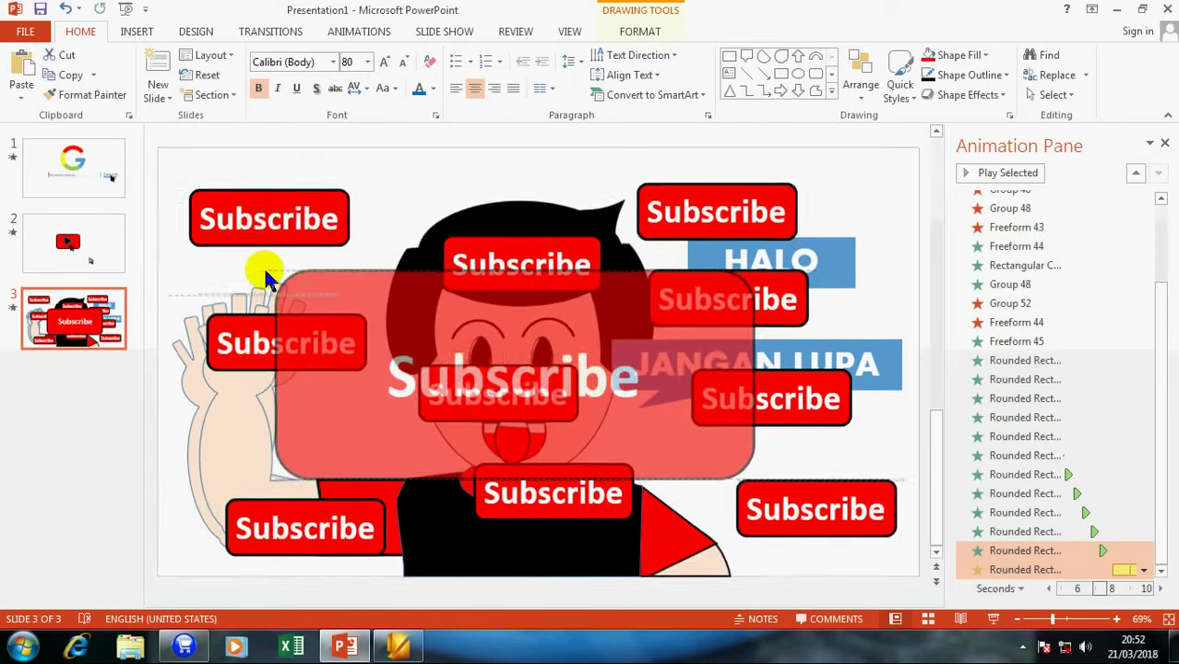
Step: Set the Subscribe text to 138 pt in black and lower the button's top edge
click(385, 61)
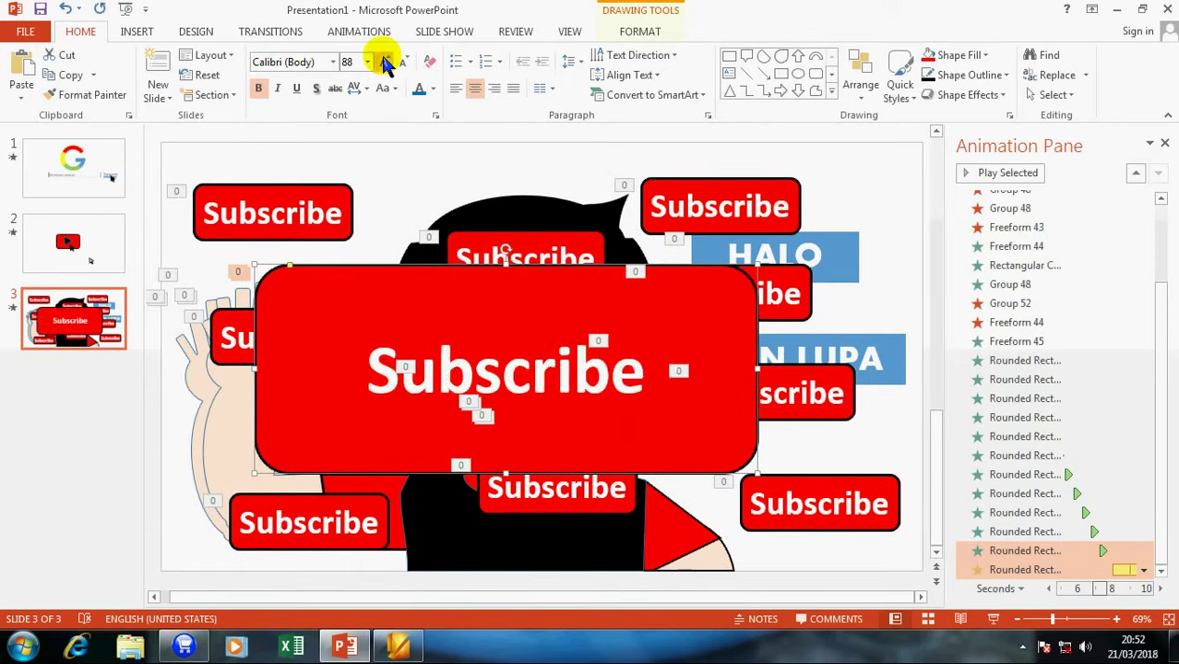
click(386, 61)
click(385, 62)
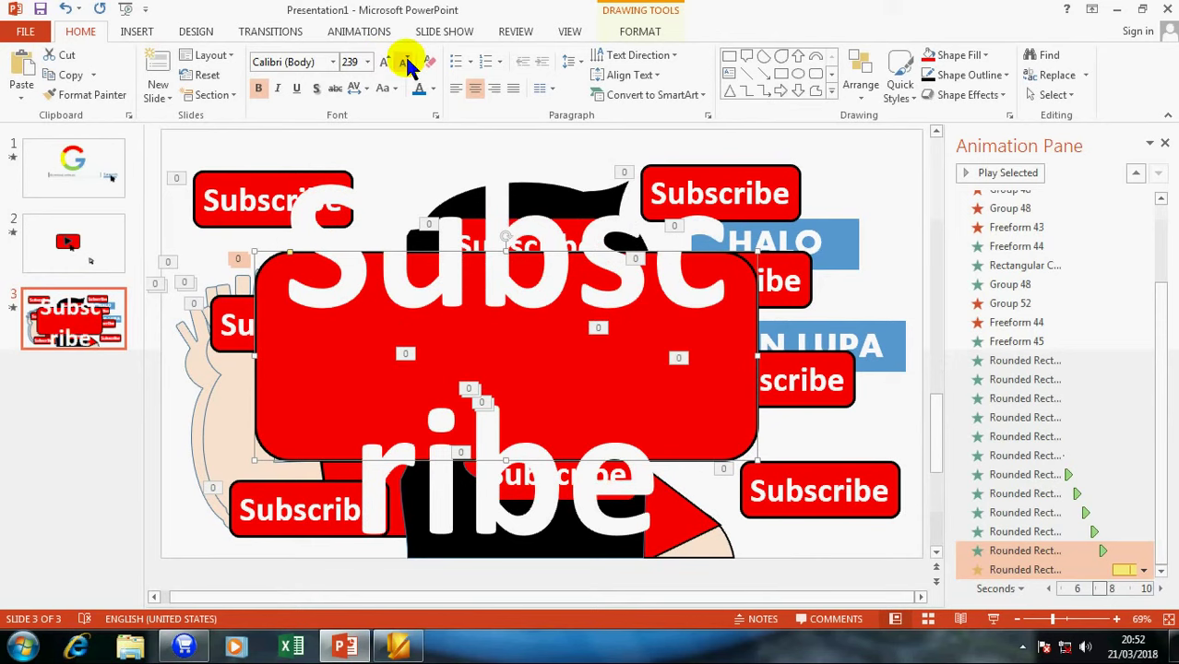
click(405, 62)
click(405, 62)
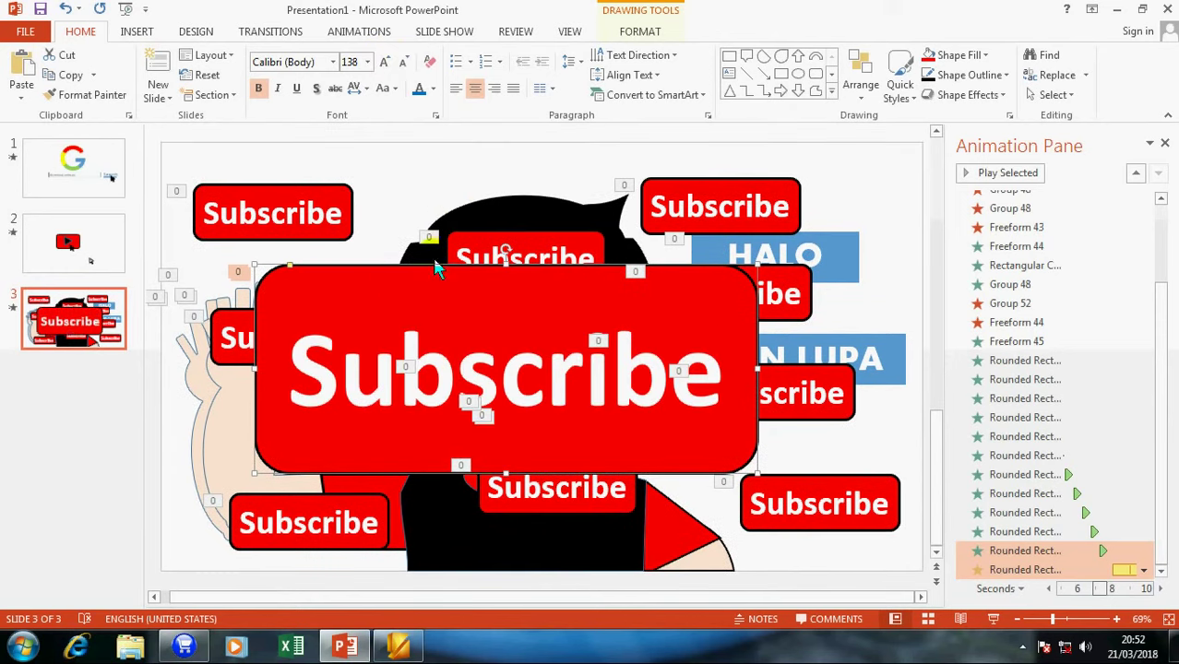
click(420, 92)
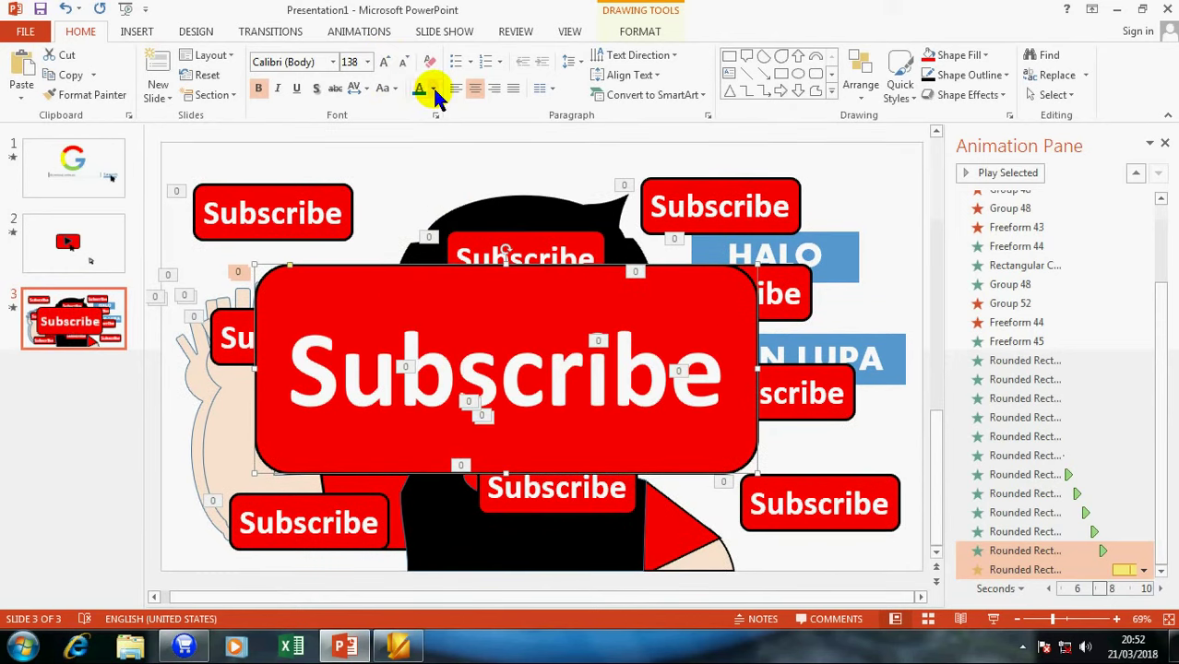
click(434, 89)
click(433, 128)
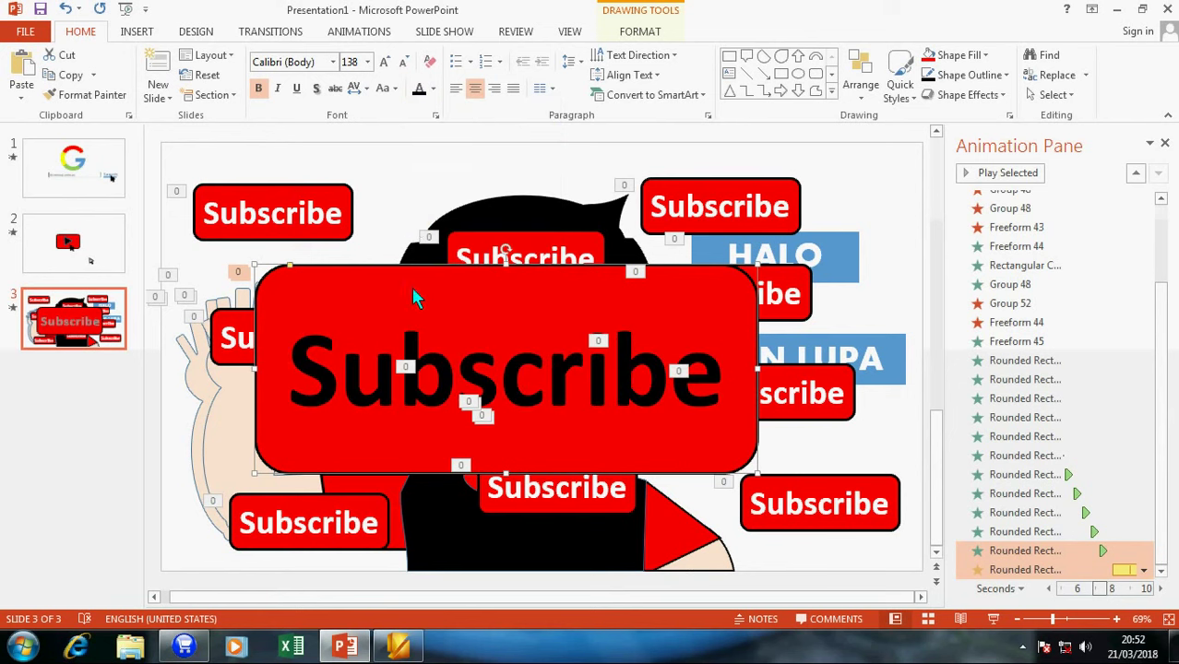
click(508, 262)
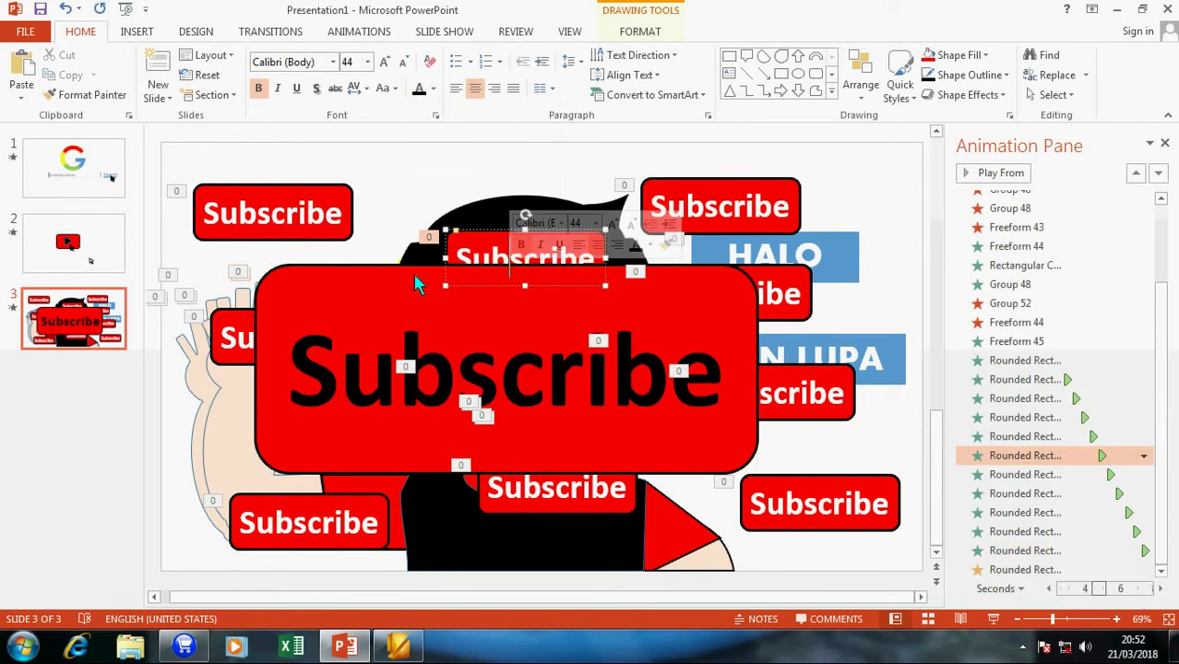
click(492, 265)
mouse_move(508, 268)
mouse_down()
mouse_move(491, 330)
mouse_move(503, 291)
mouse_up()
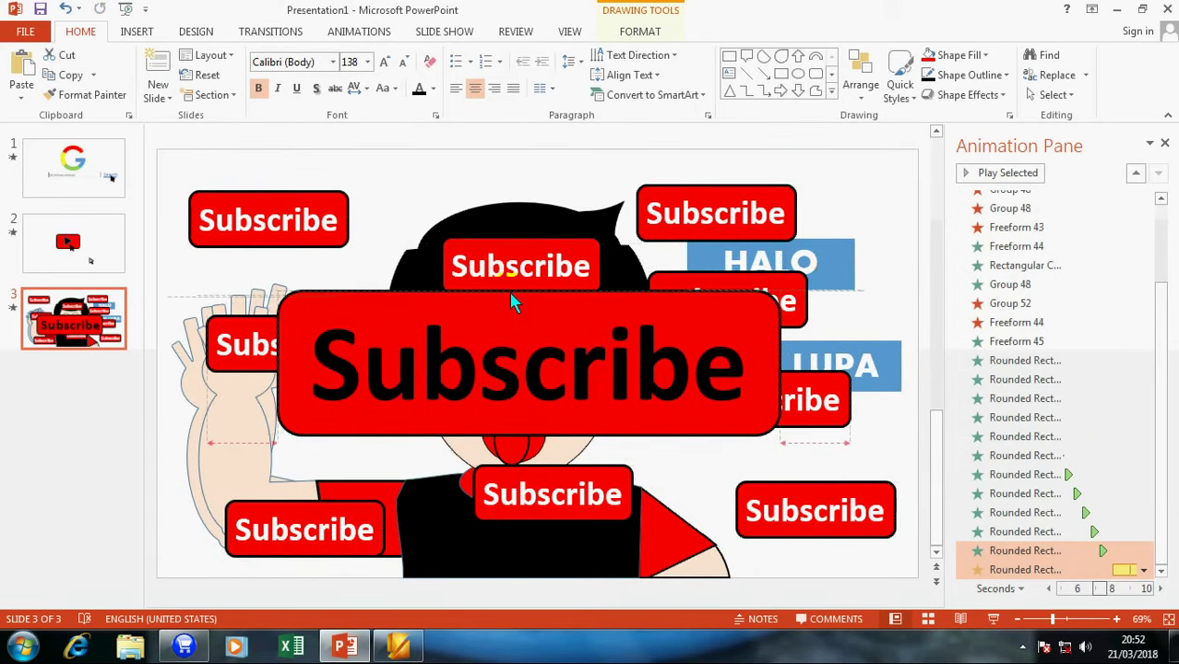
Step: Run the slide show from the Google search slide and advance past the last slide
click(100, 152)
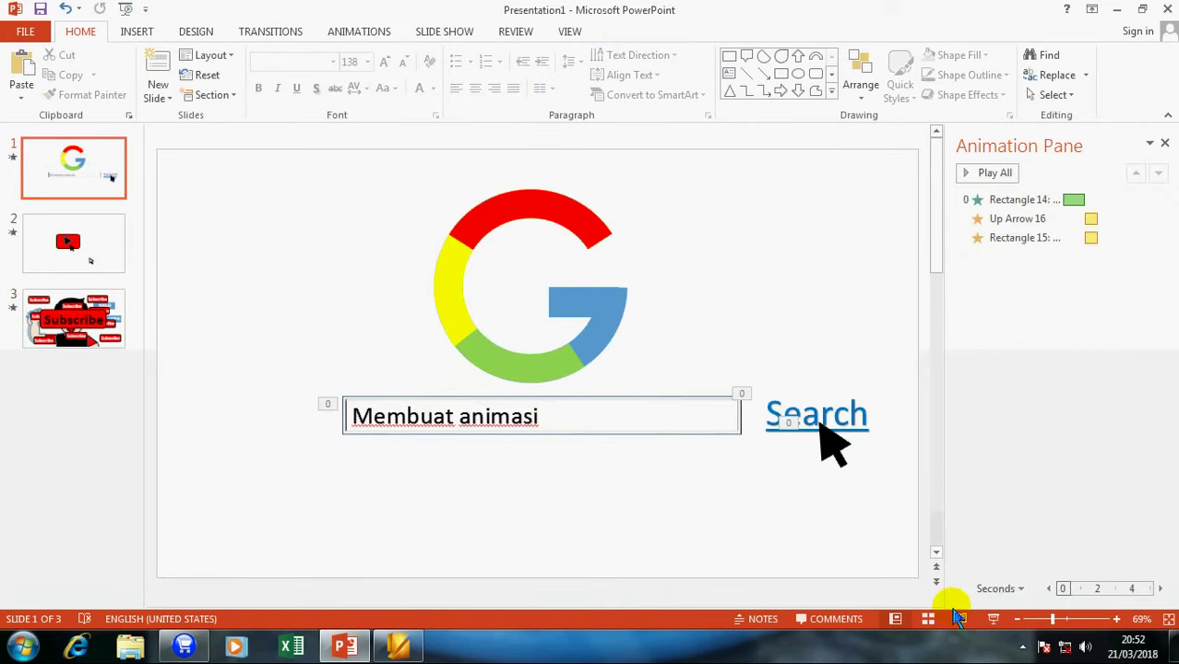
click(992, 619)
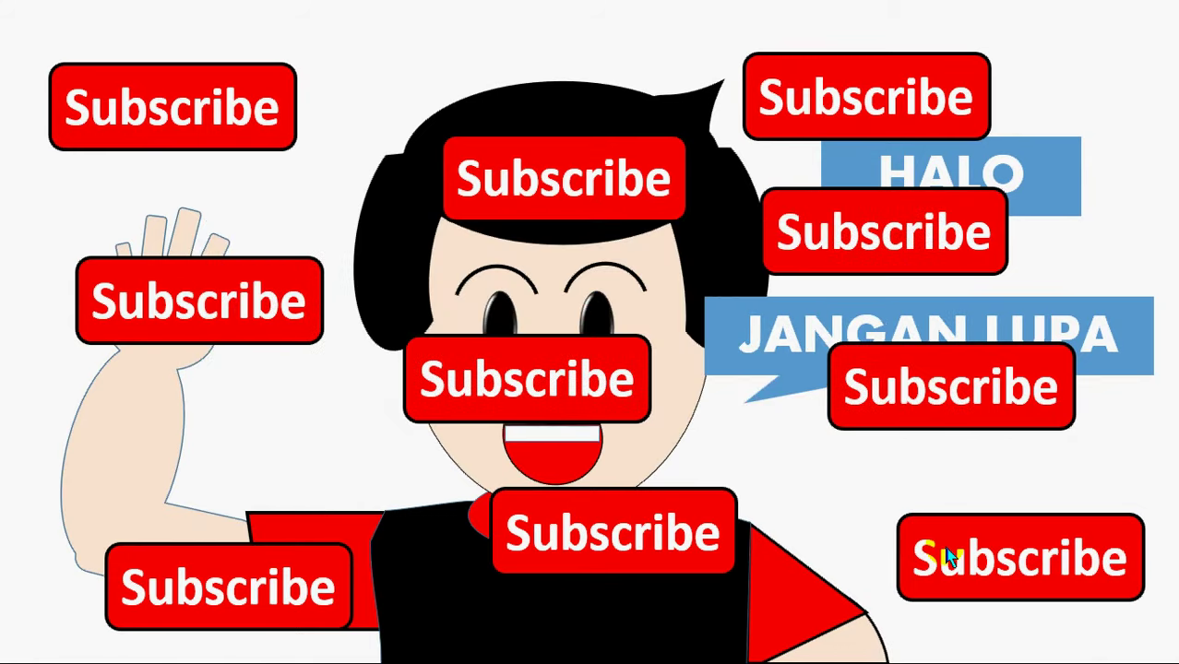
click(950, 555)
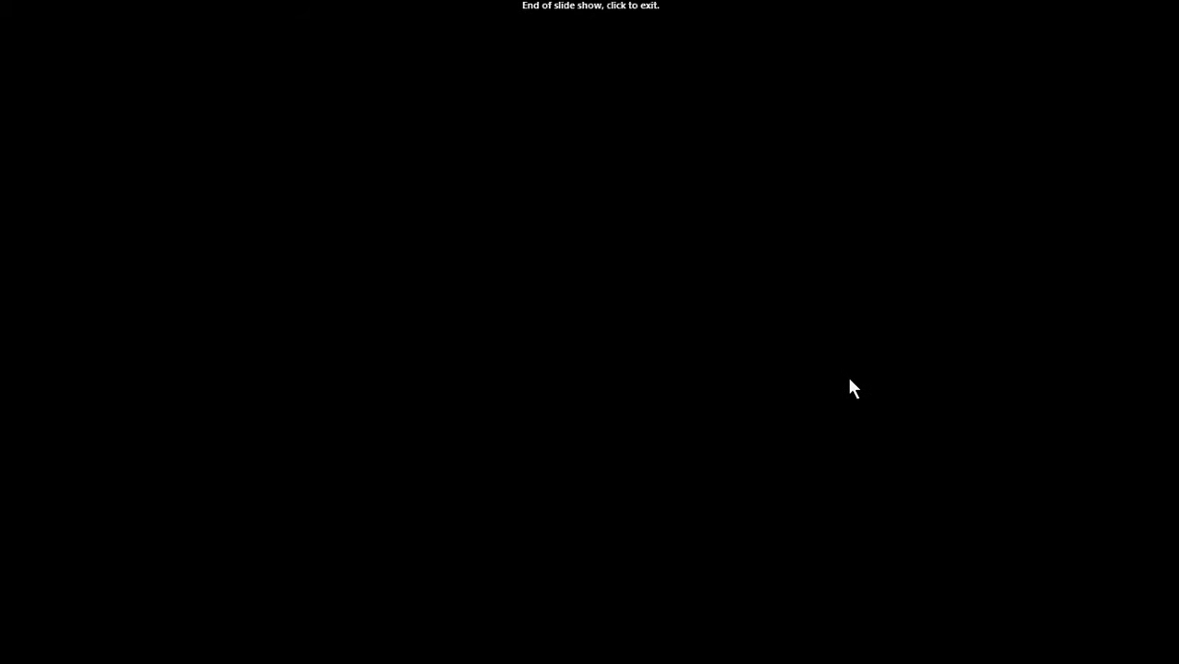
Step: End the show and view the three slides in Slide Sorter with none selected
right_click(573, 153)
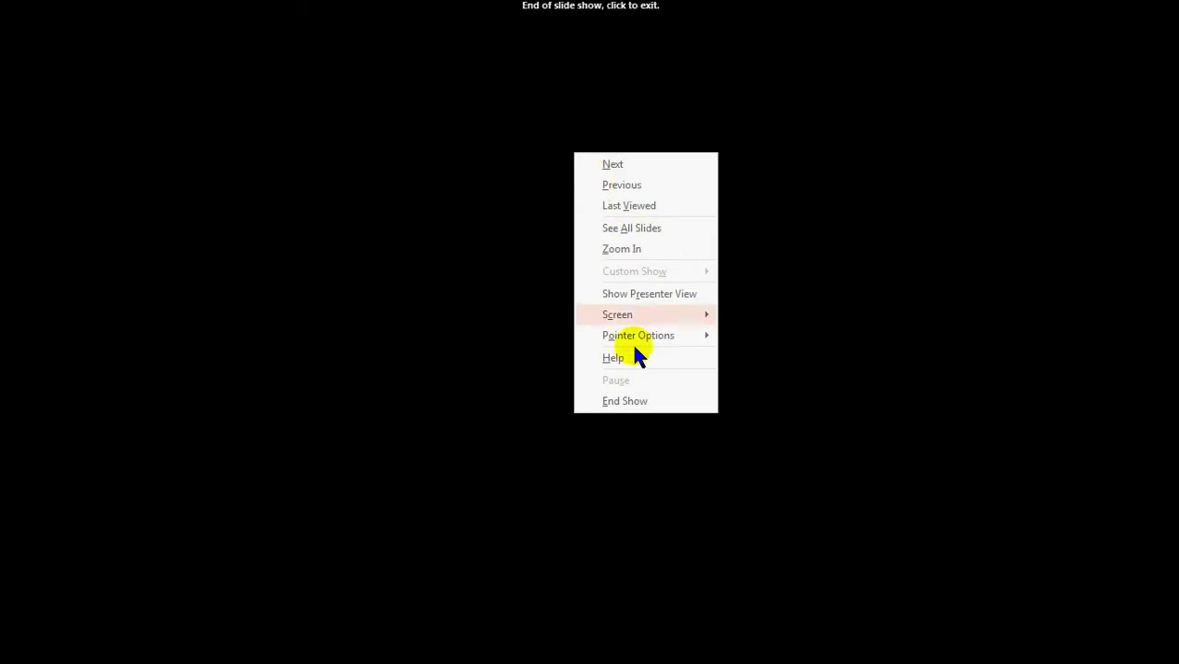
click(644, 402)
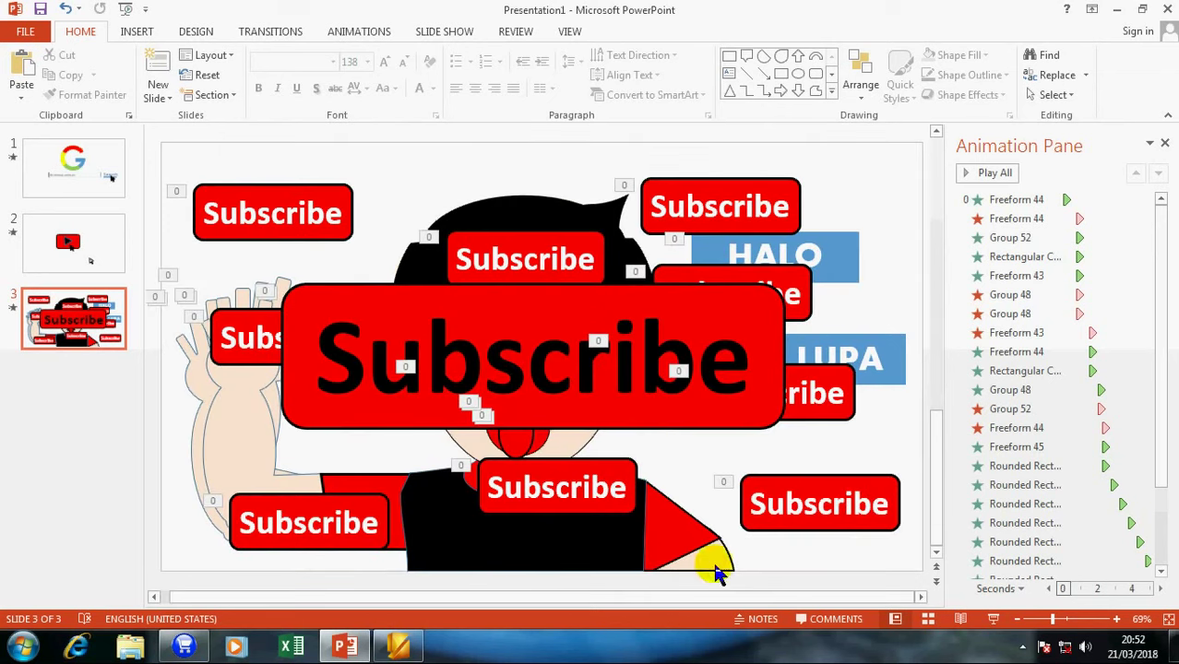
click(928, 619)
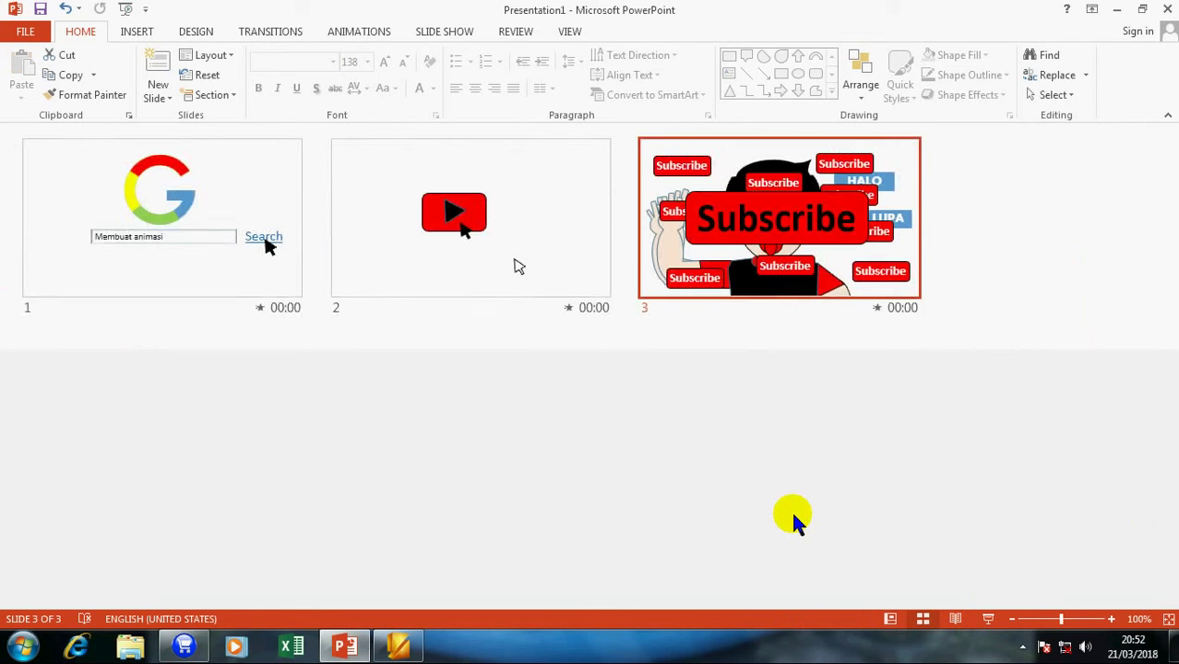
click(715, 464)
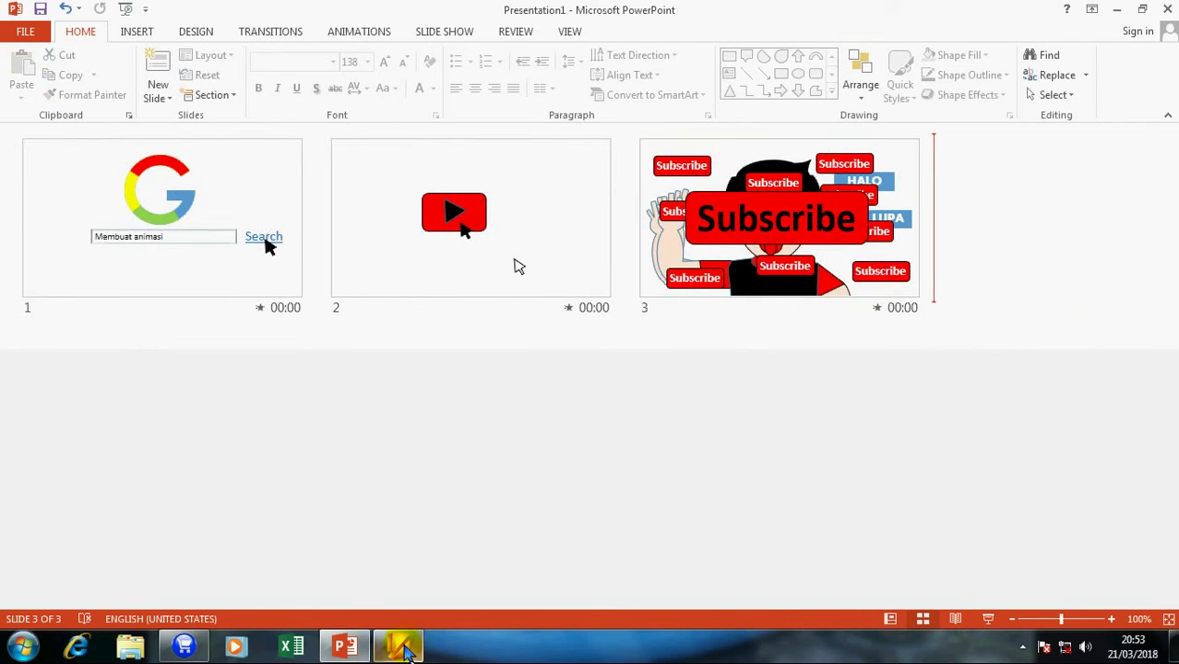